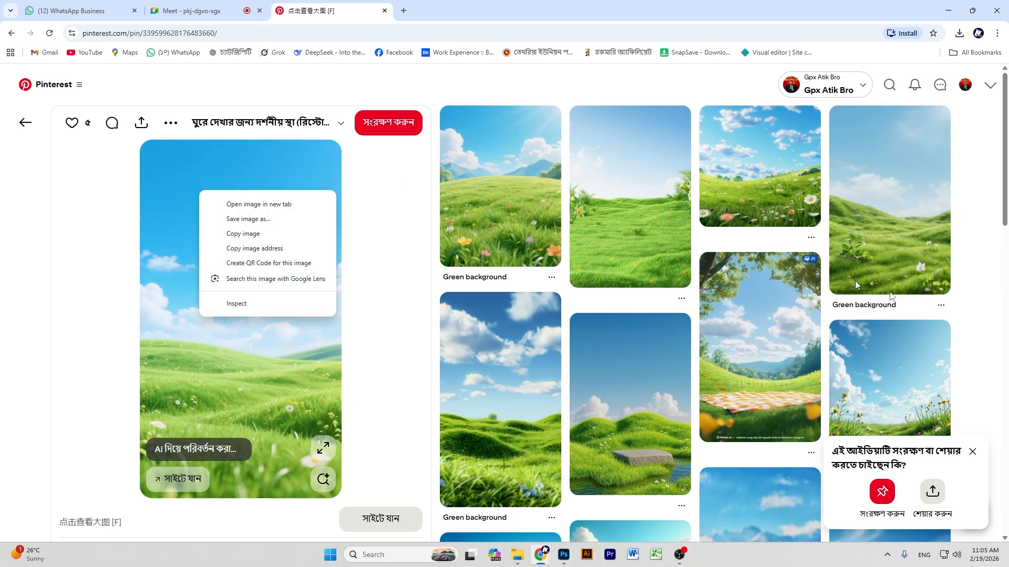
Open the sky-and-meadow 'Green background' pin and copy its image.
left_click(896, 365)
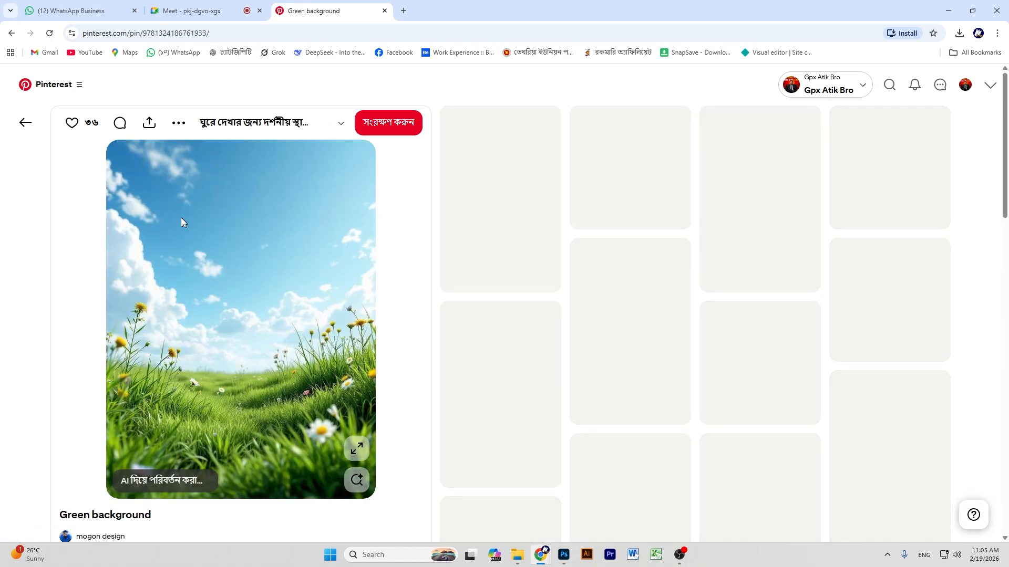
left_click(948, 11)
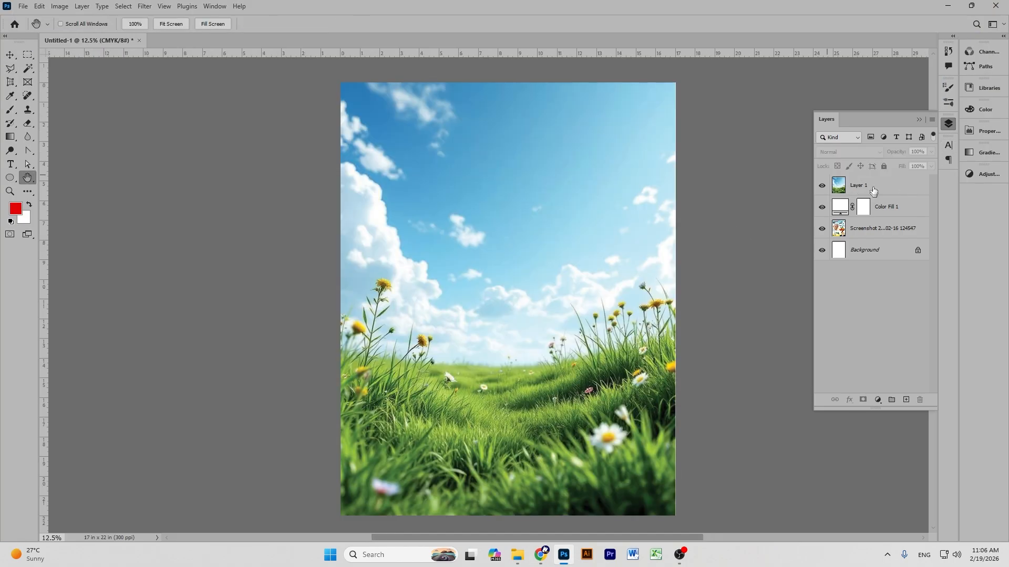
Add a layer mask to the full-canvas meadow layer and bring up Curves with Ctrl+M.
left_click(873, 186)
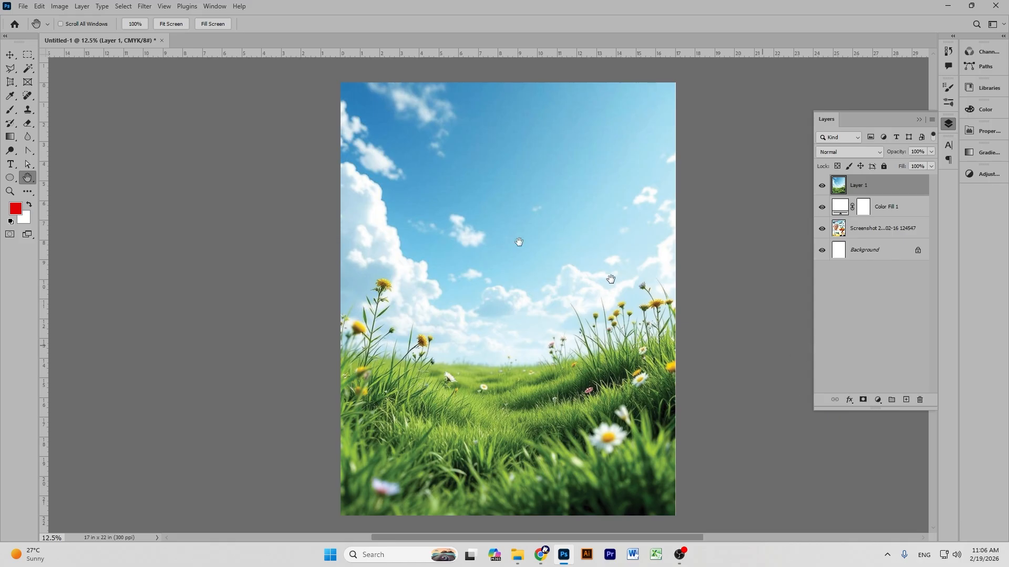
left_click(862, 400)
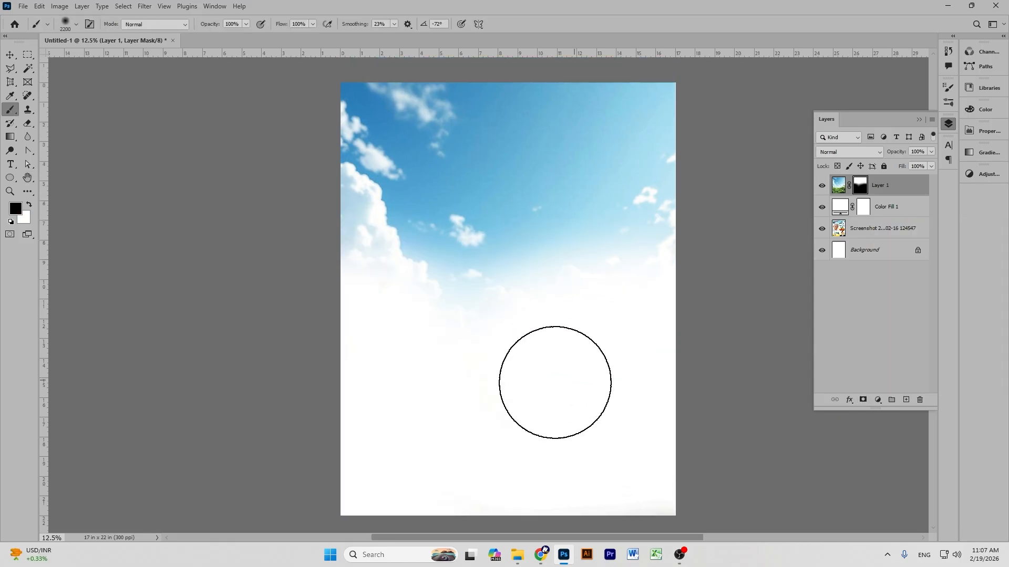
scroll(554, 379, "up", 1)
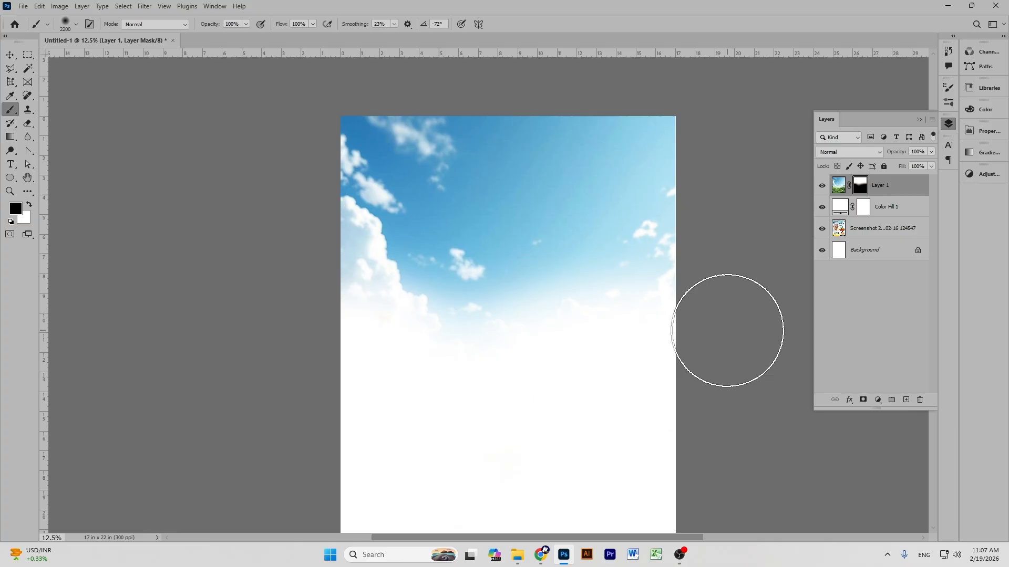
scroll(407, 248, "down", 1)
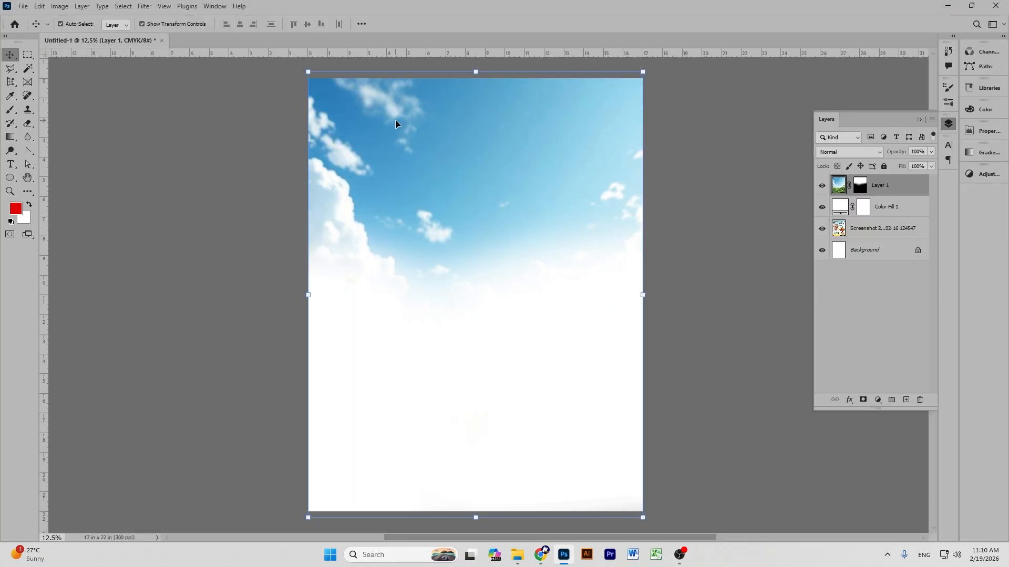
key("ctrl+m")
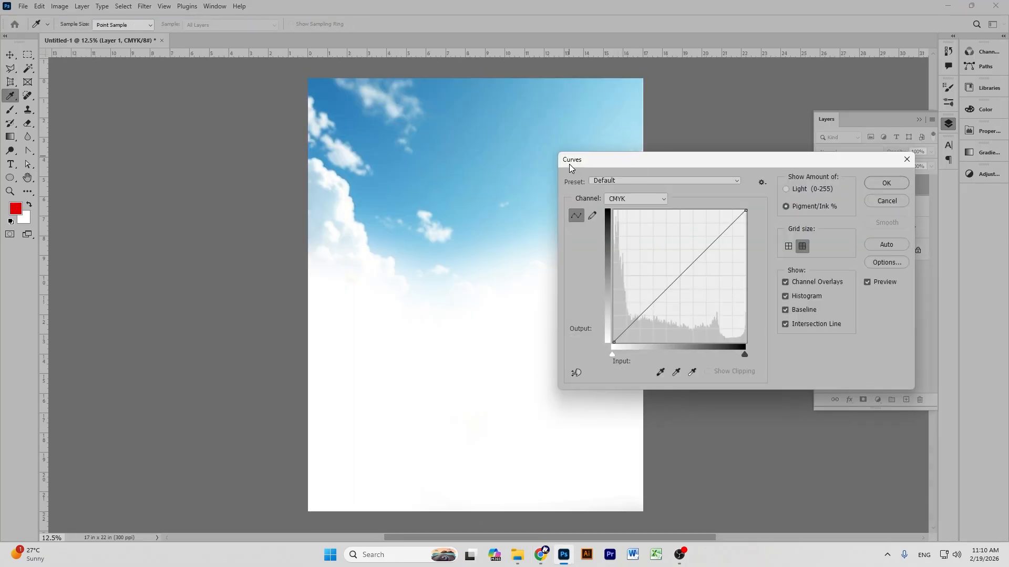
Shape a two-point S-curve to lighten the sky and deepen its blue, then apply it.
left_click_drag(648, 308, 660, 330)
left_click_drag(718, 264, 717, 238)
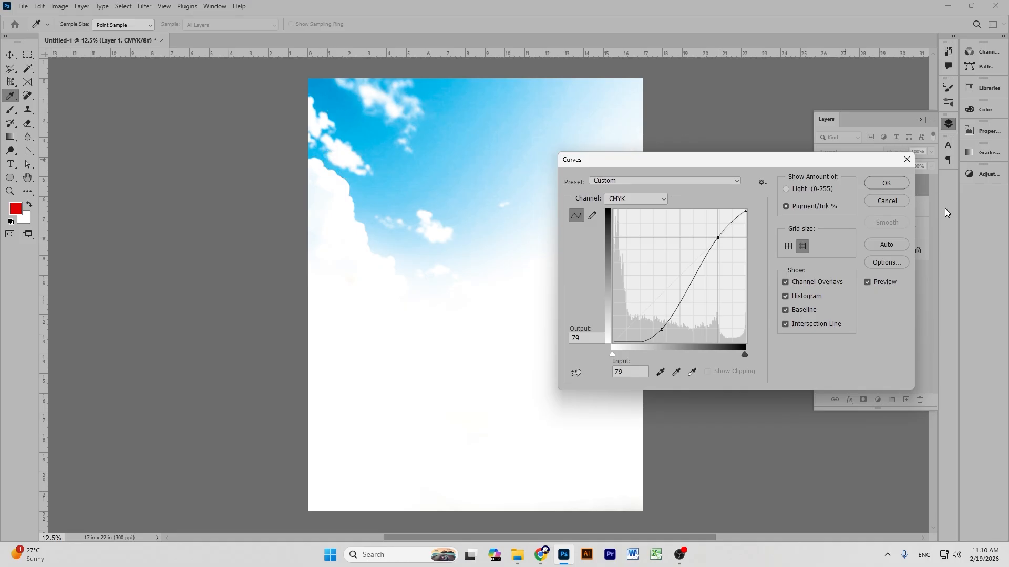
left_click(888, 185)
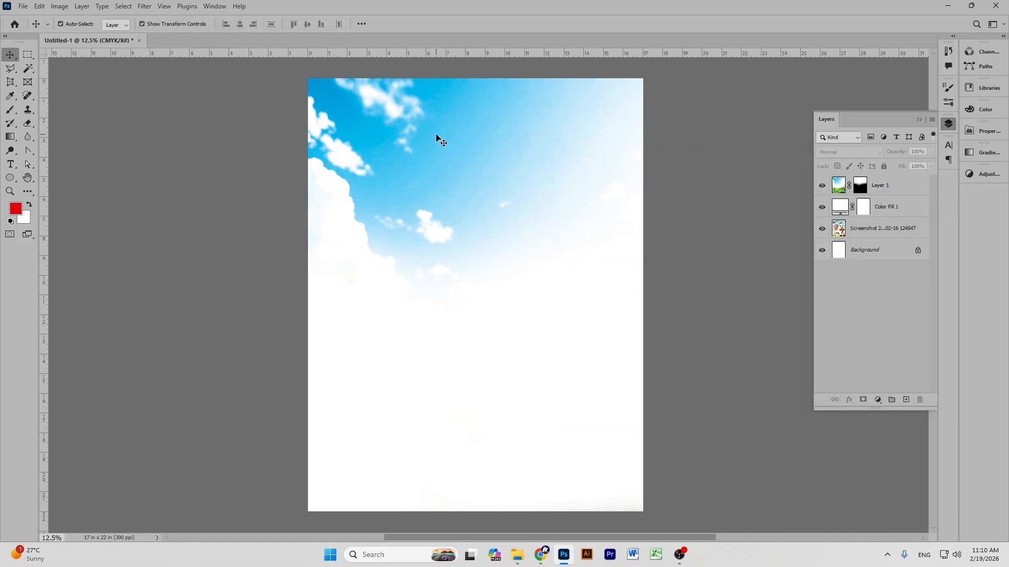
Hide the sky and colour fill to compare with the reference poster, then return to the browser.
scroll(610, 339, "down", 1)
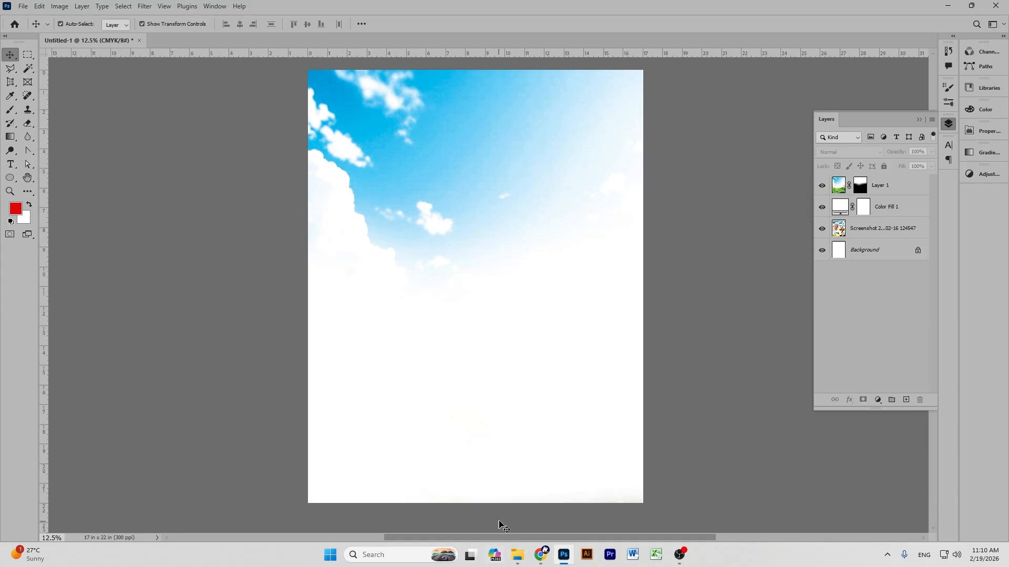
left_click(821, 186)
left_click(822, 207)
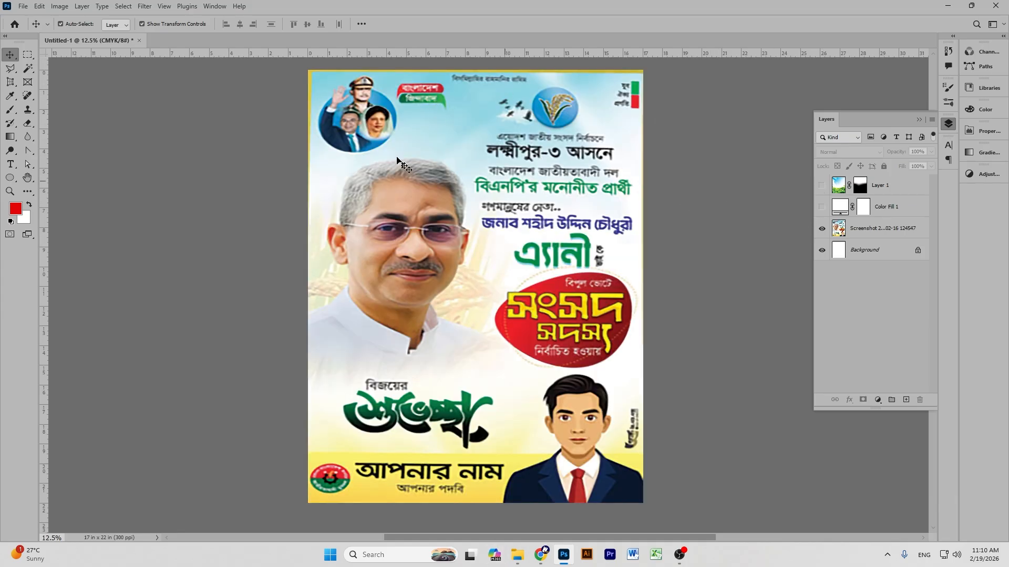
left_click(822, 185)
key("alt+Tab")
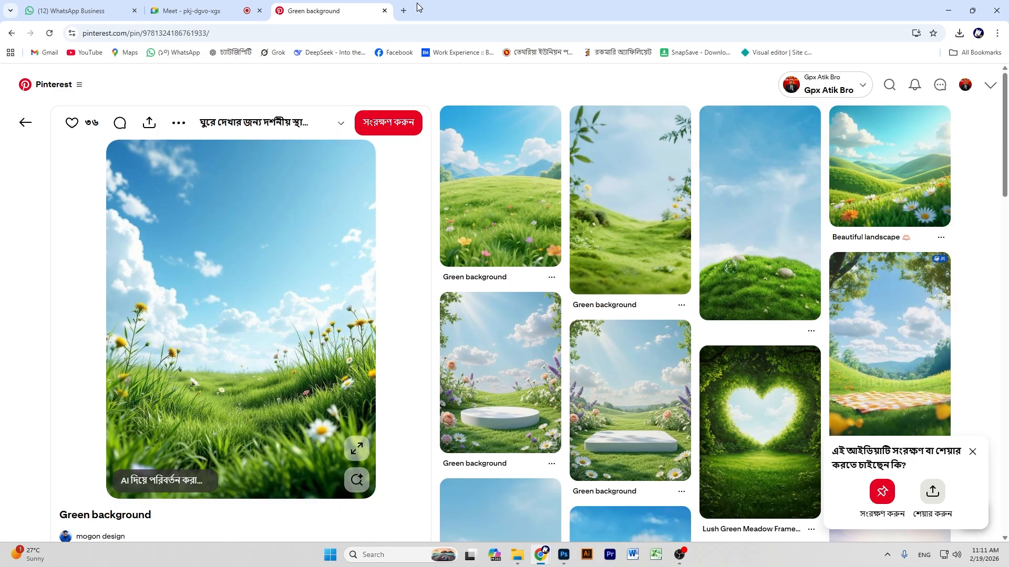
Search Google Images for 'ধান' and copy a golden rice-field photo.
key("ctrl+t")
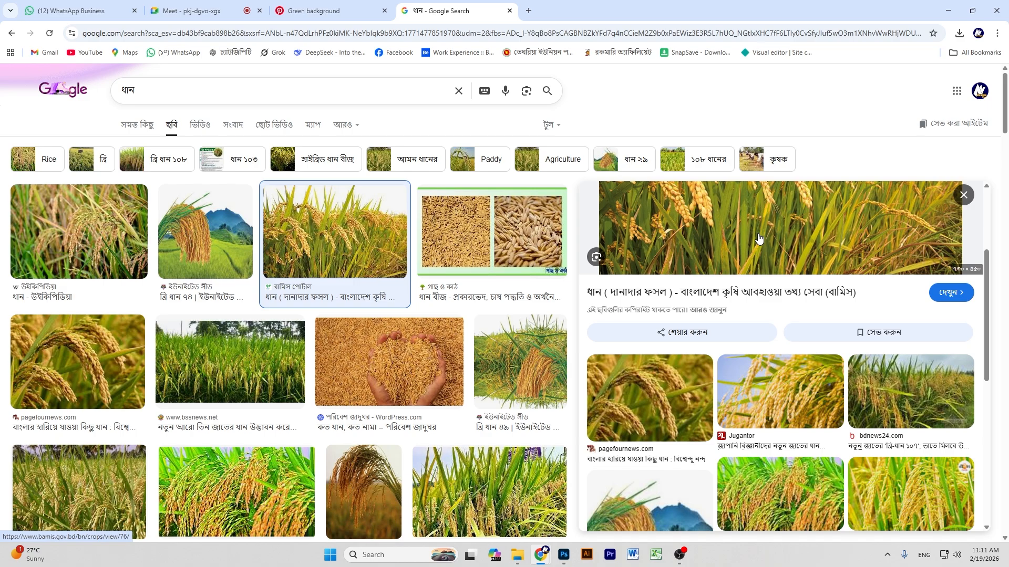
scroll(759, 239, "down", 10)
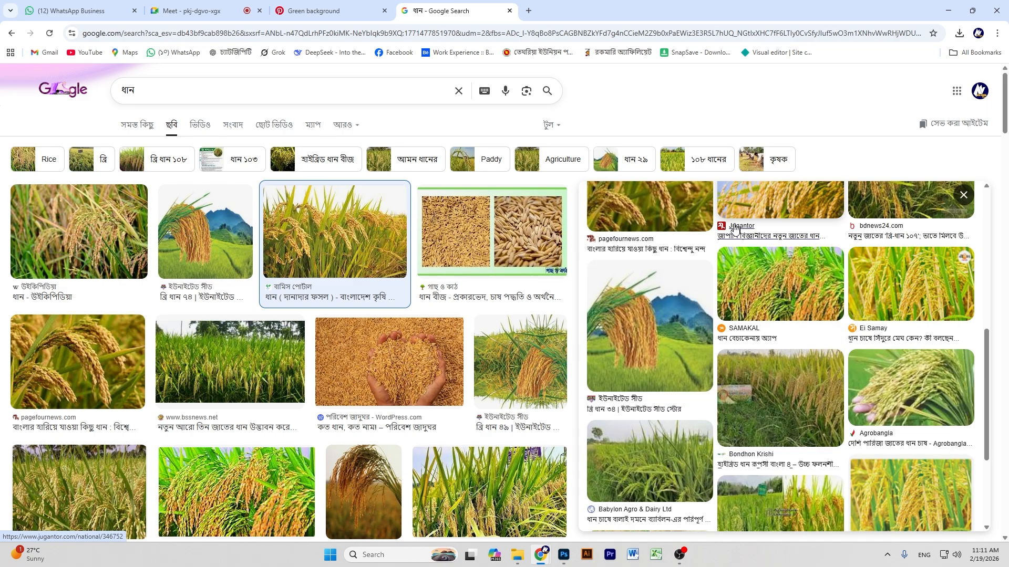
scroll(673, 274, "up", 15)
right_click(699, 268)
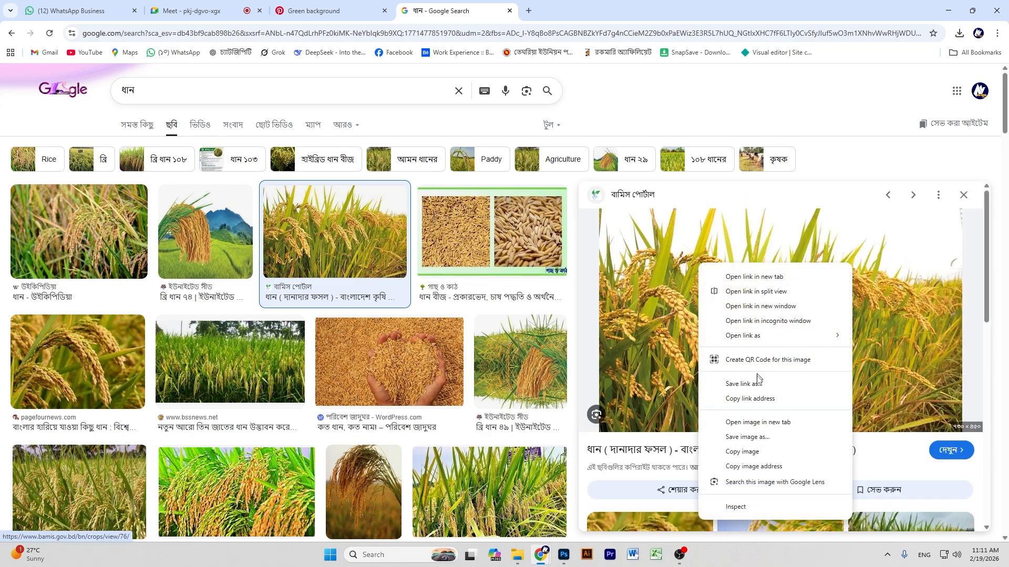
left_click(743, 452)
left_click(957, 4)
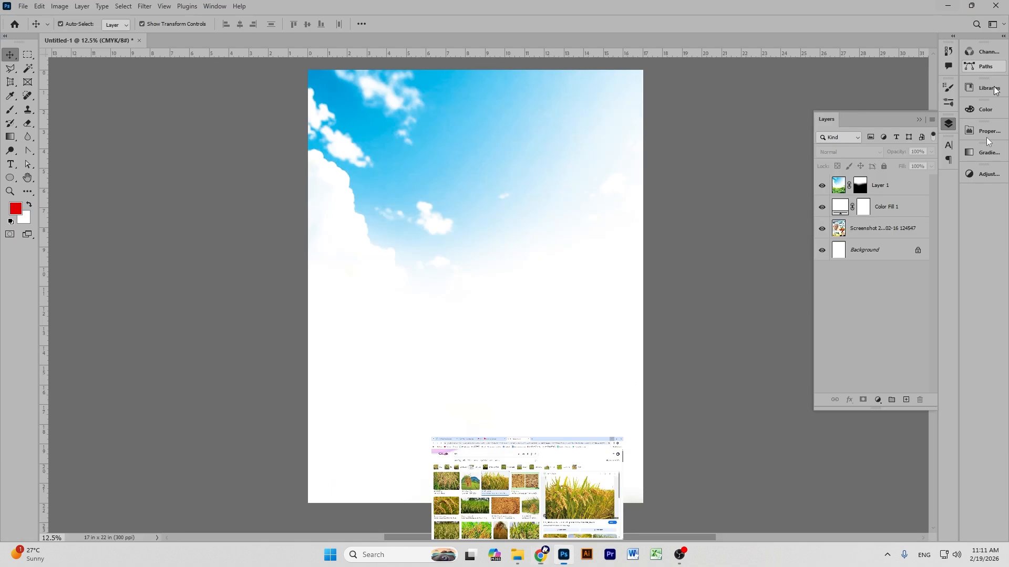
Paste the rice photo above the sky as a Smart Object, scaled to span the page's middle.
left_click(895, 187)
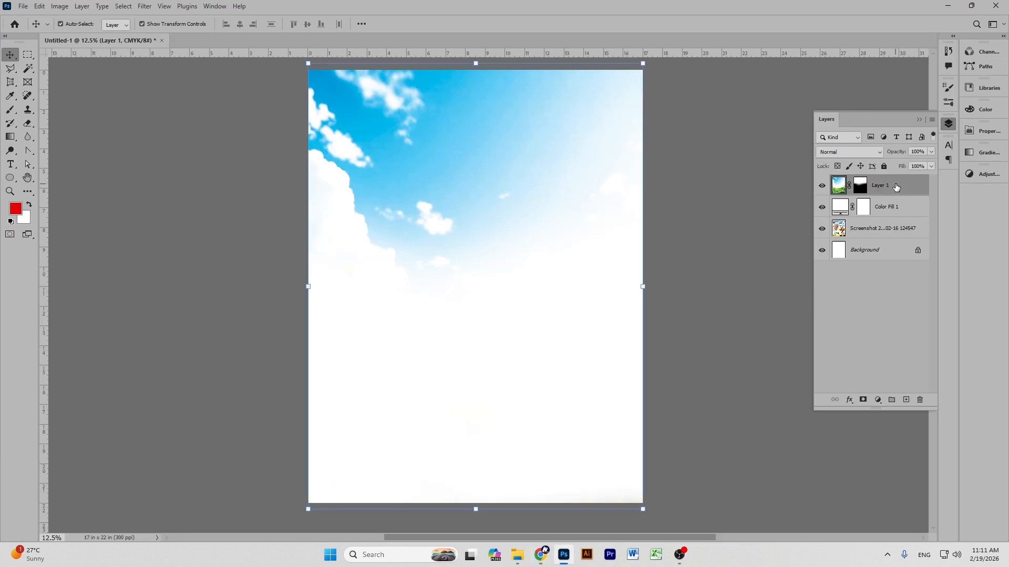
key("ctrl+v")
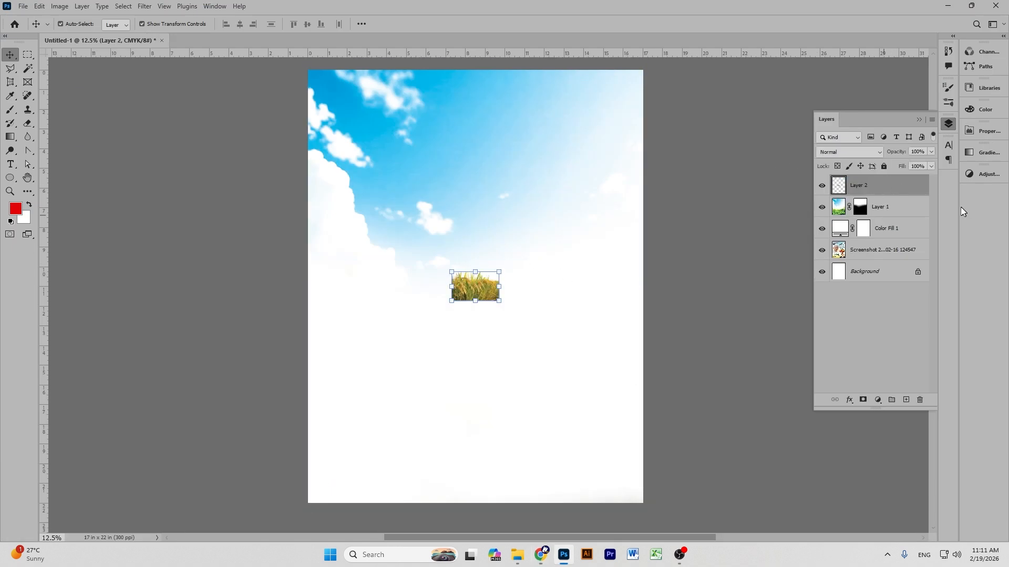
right_click(872, 191)
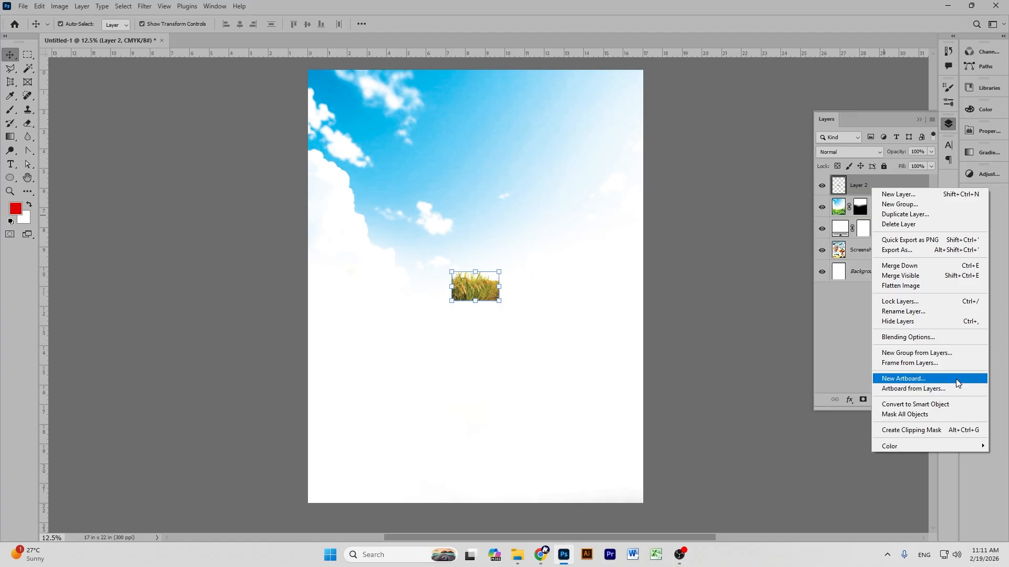
left_click(952, 404)
left_click_drag(474, 269, 474, 133)
left_click_drag(462, 226, 432, 256)
left_click_drag(581, 251, 641, 269)
left_click_drag(451, 255, 466, 272)
left_click(520, 24)
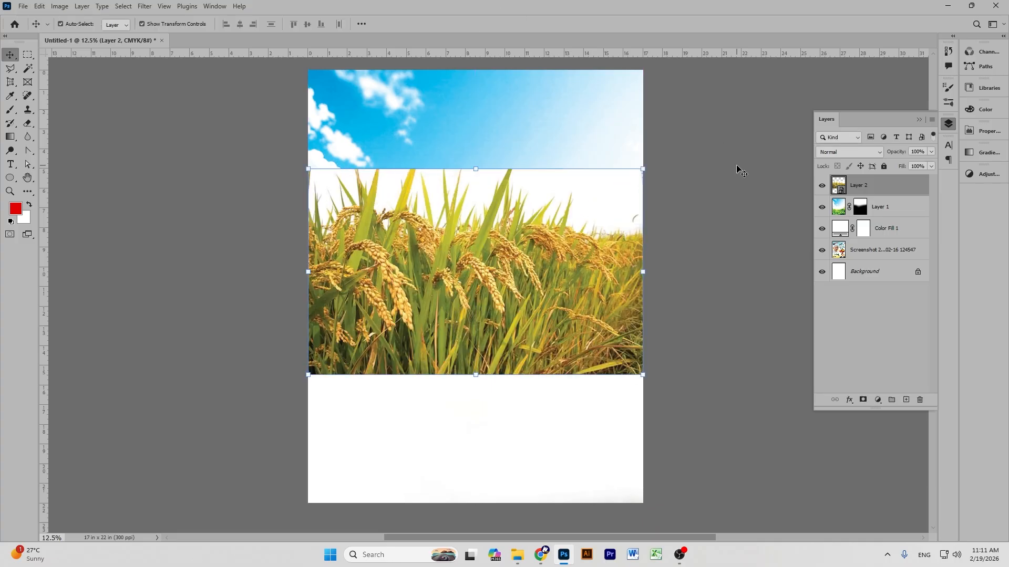
Set the rice layer to Multiply at 32% opacity and add a layer mask.
left_click(456, 279)
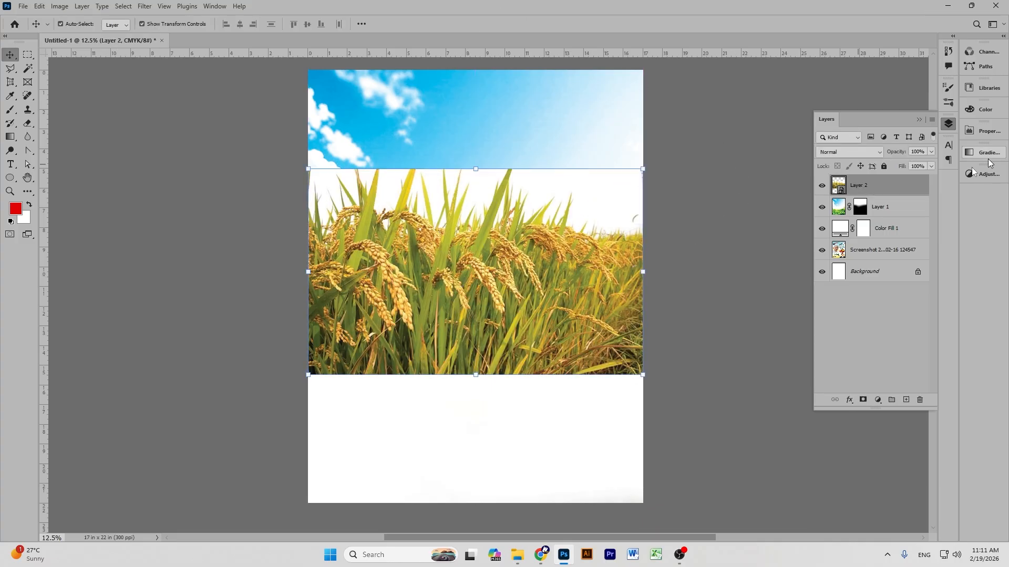
left_click(847, 154)
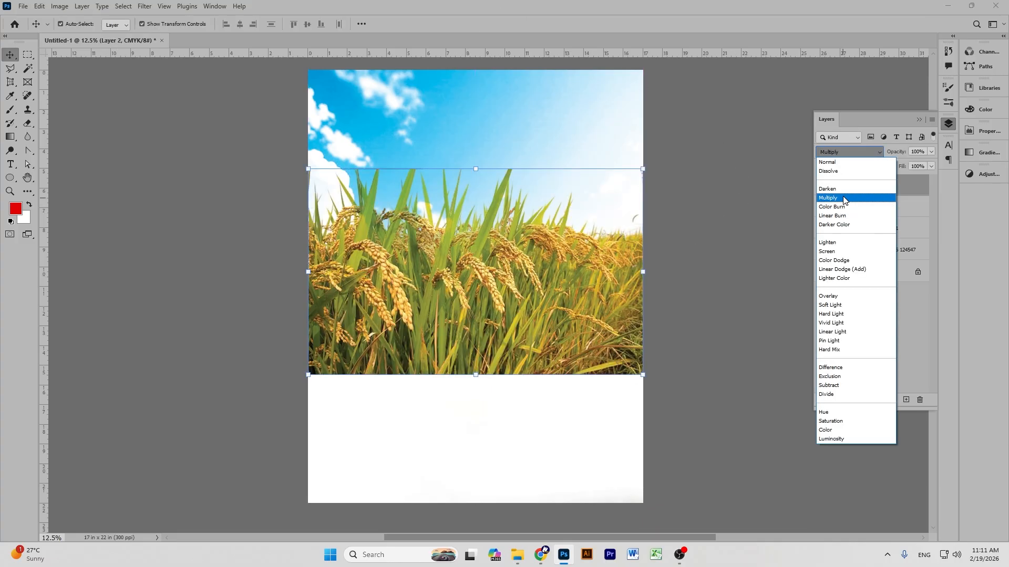
left_click(843, 199)
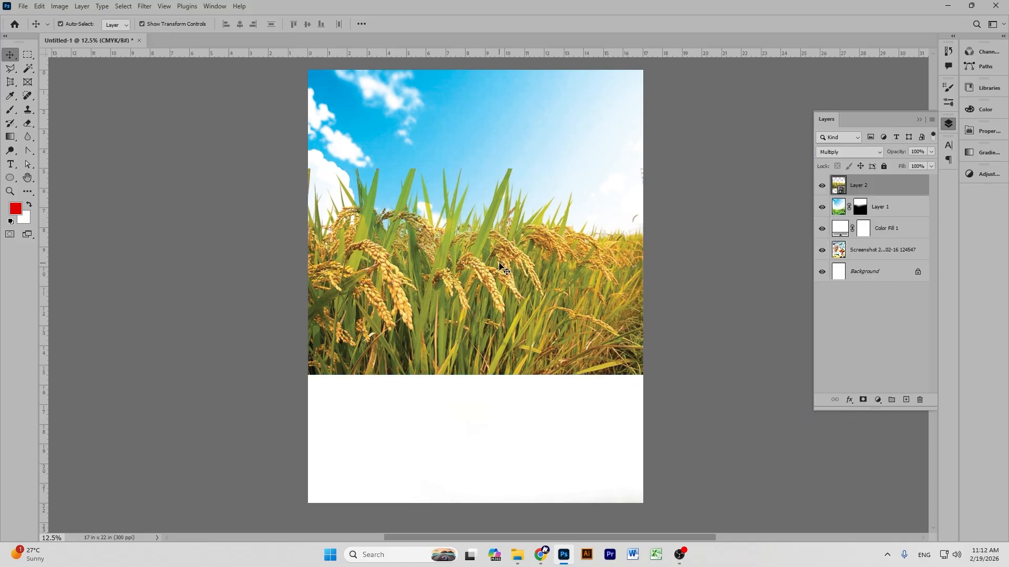
left_click(888, 165)
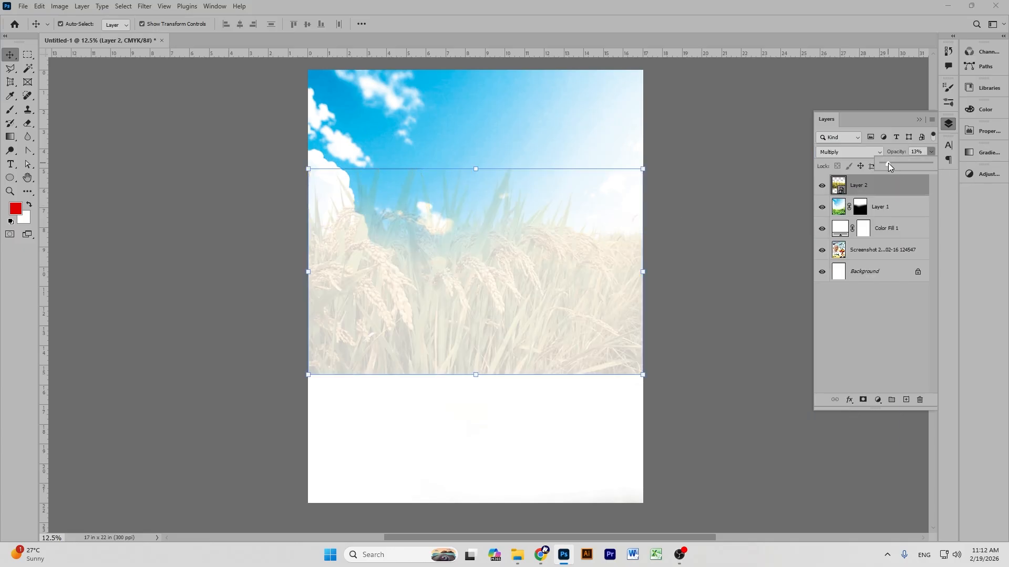
left_click_drag(893, 166, 896, 162)
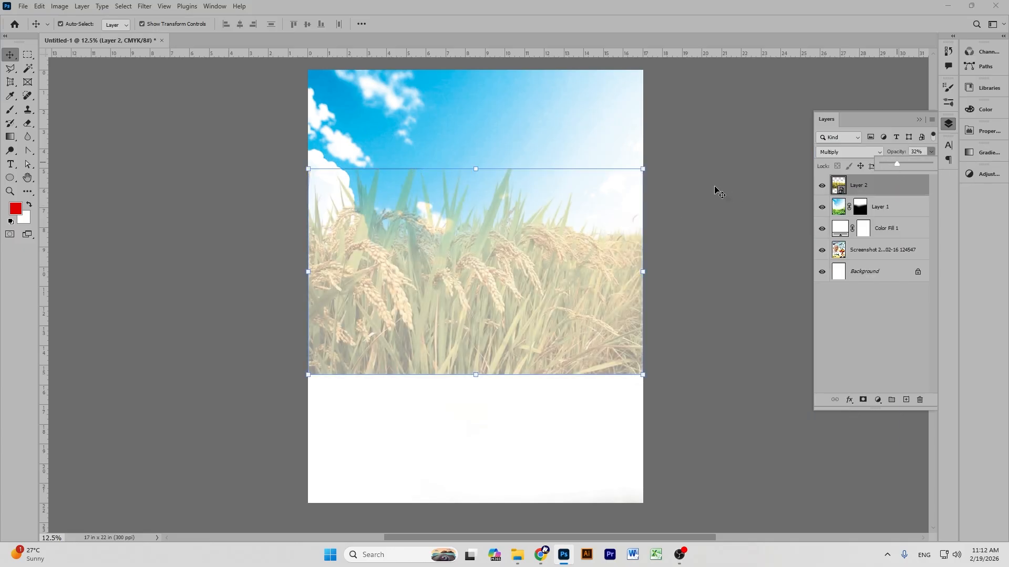
left_click(699, 190)
scroll(696, 191, "down", 2)
scroll(702, 188, "up", 1)
left_click(463, 304)
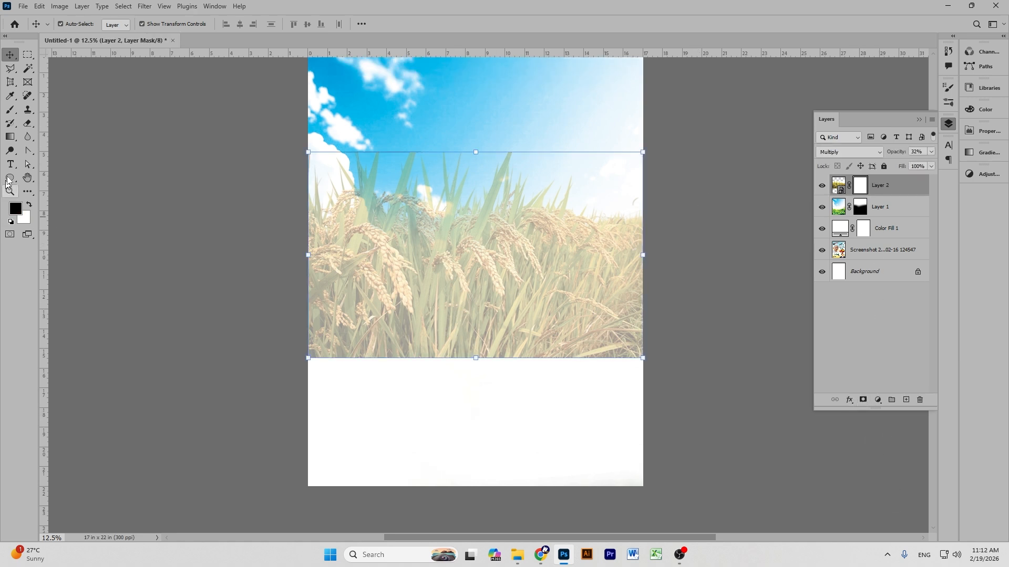
Brush black on the rice mask to fade the wheat's bottom, lower-left and right edges.
left_click(9, 111)
mouse_move(308, 394)
left_mouse_down()
mouse_move(300, 376)
mouse_move(541, 372)
mouse_move(666, 353)
left_mouse_up()
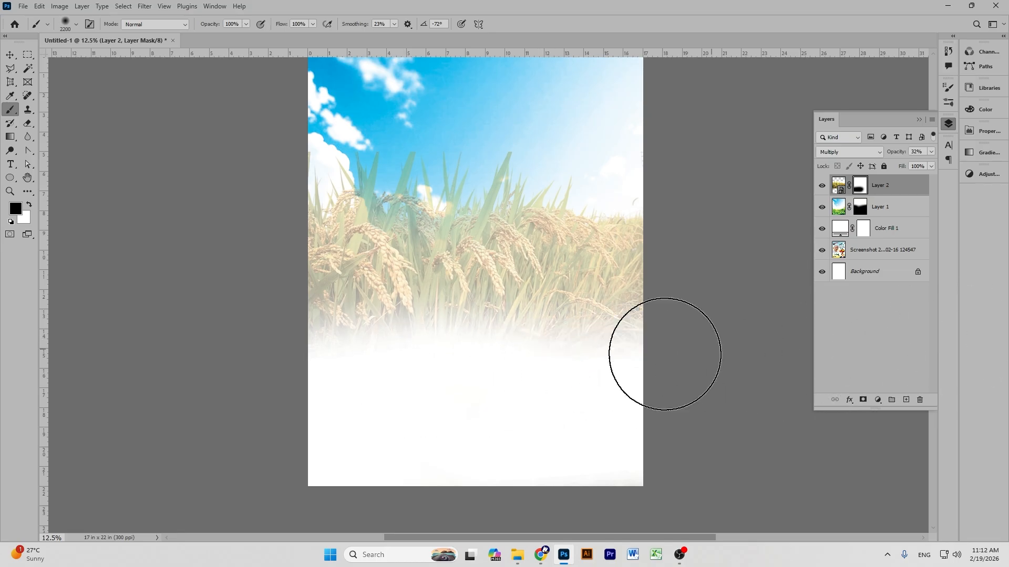
mouse_move(590, 439)
left_mouse_down()
mouse_move(594, 251)
mouse_move(549, 160)
mouse_move(533, 169)
mouse_move(560, 360)
mouse_move(545, 241)
mouse_move(554, 232)
mouse_move(616, 457)
mouse_move(602, 263)
mouse_move(618, 372)
mouse_move(618, 303)
mouse_move(523, 244)
left_mouse_up()
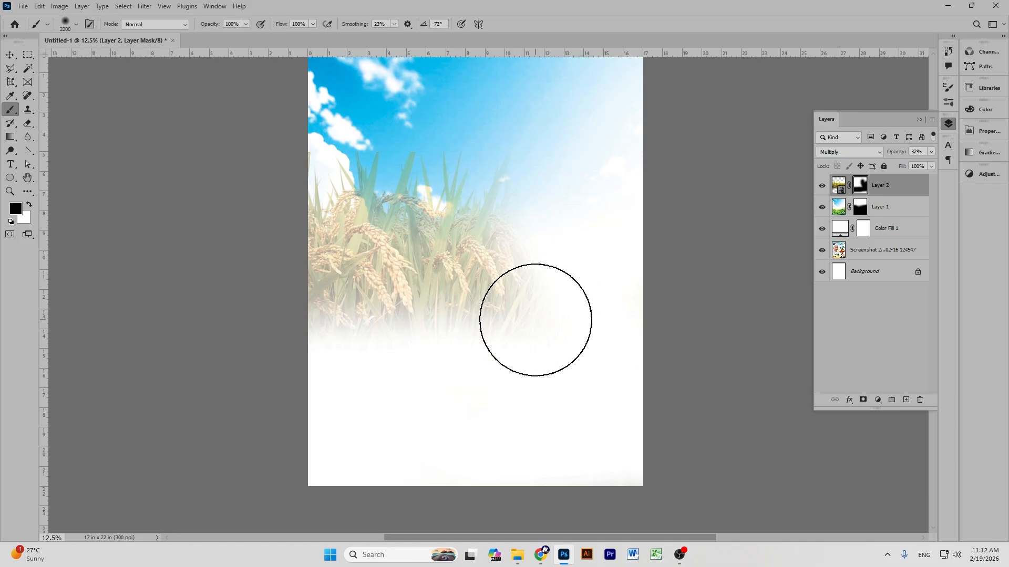
mouse_move(349, 346)
left_mouse_down()
mouse_move(438, 345)
mouse_move(243, 422)
mouse_move(388, 360)
mouse_move(347, 336)
mouse_move(359, 378)
left_mouse_up()
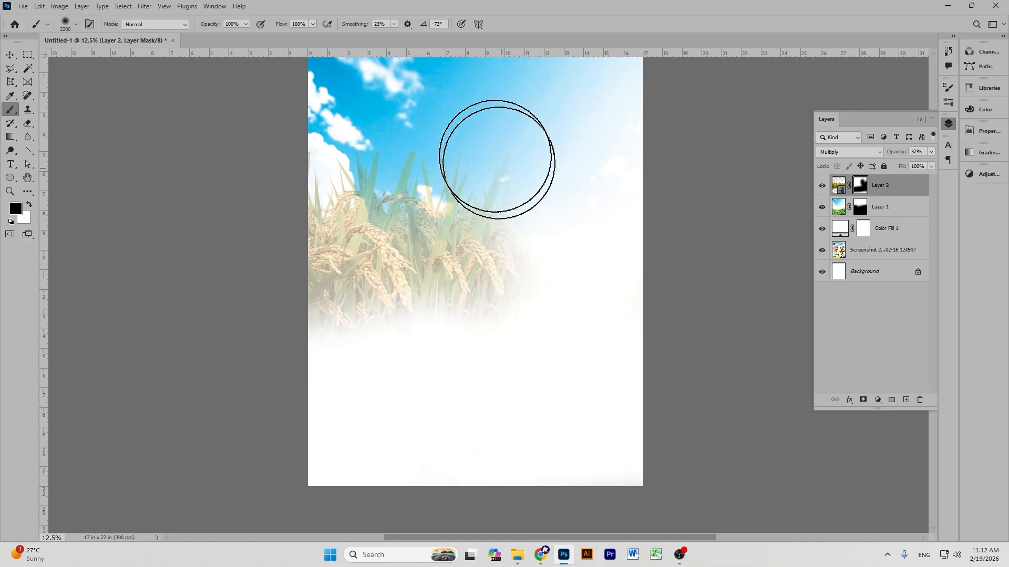
scroll(630, 304, "up", 1)
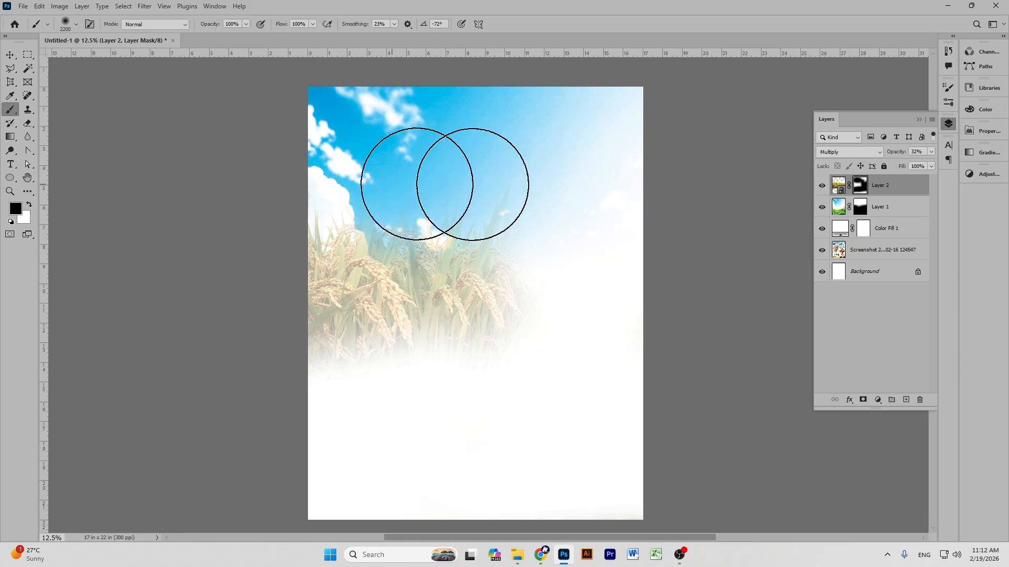
left_click_drag(505, 225, 648, 500)
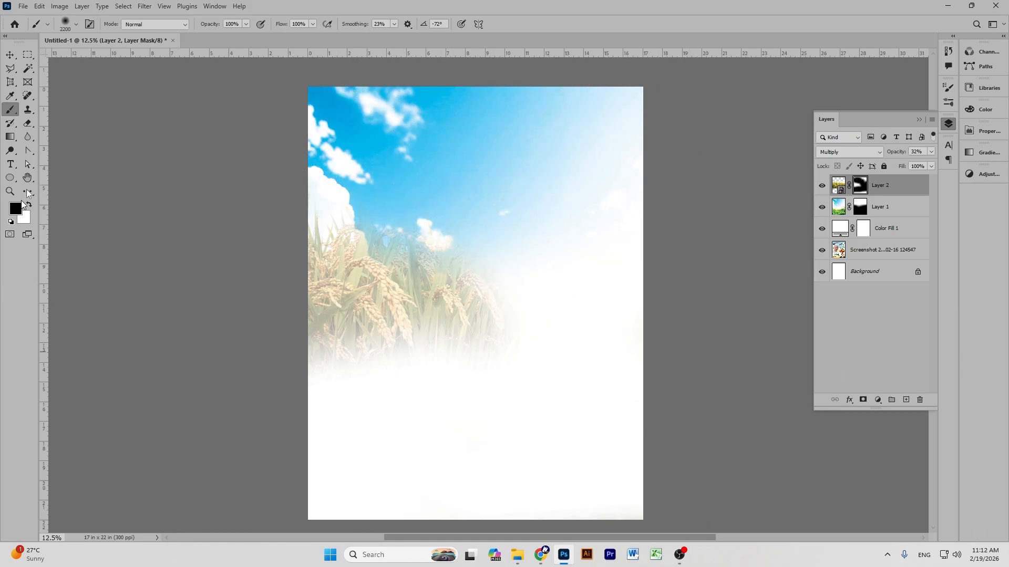
Select Layer 1 with the Move tool and open Levels.
key("v")
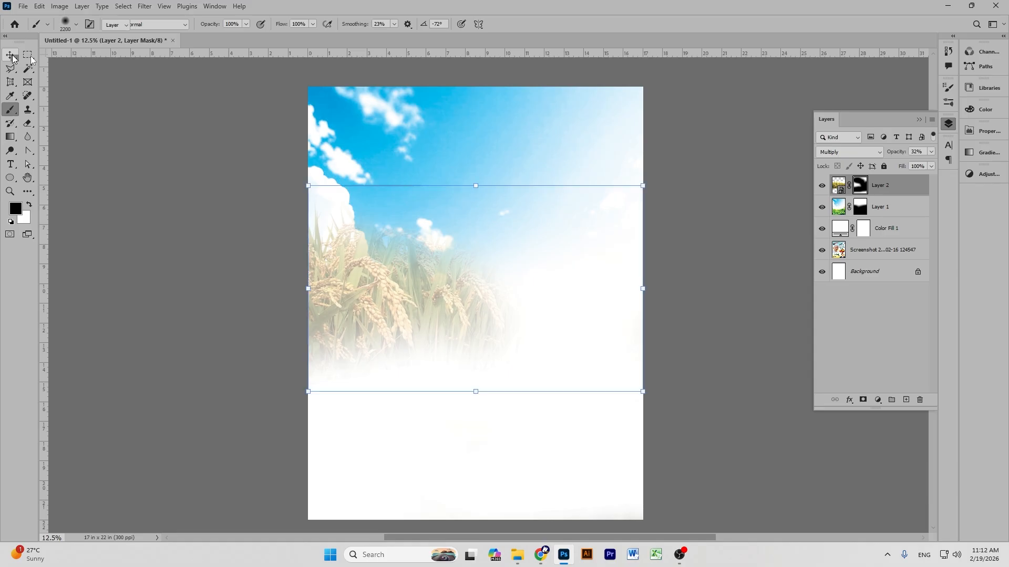
left_click(436, 122)
key("ctrl+l")
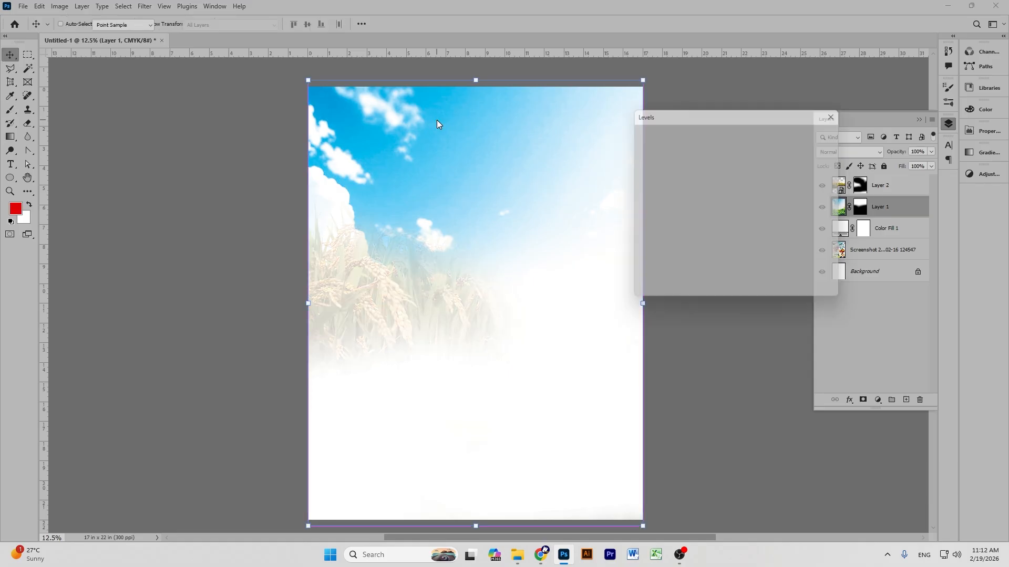
Drag the Levels black slider right to deepen Layer 1's darks, then reveal more wheat across the middle.
left_click_drag(641, 232, 652, 229)
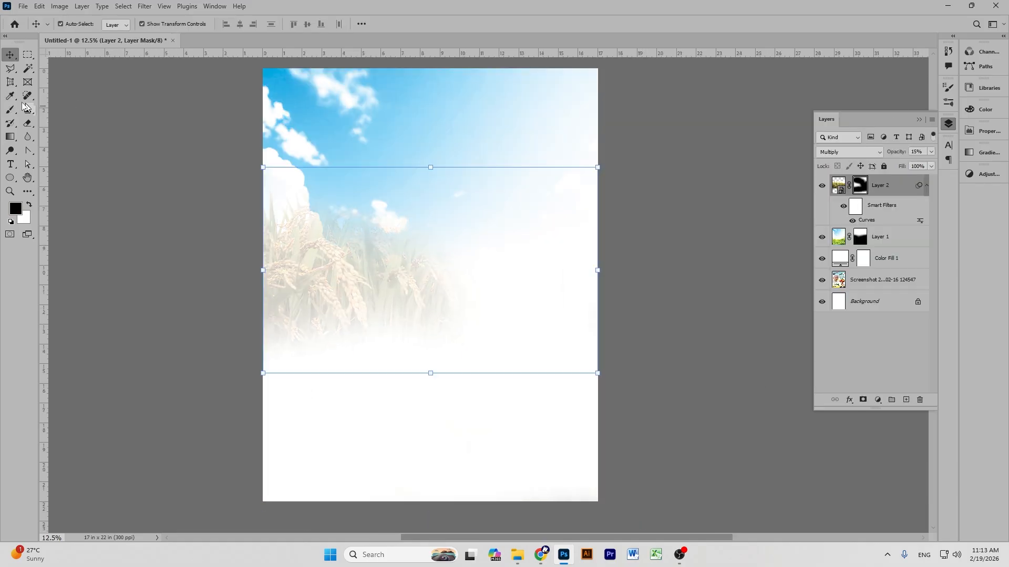
left_click(11, 110)
mouse_move(455, 259)
left_mouse_down()
mouse_move(476, 264)
mouse_move(420, 345)
mouse_move(520, 410)
left_mouse_up()
key("bracketleft")
key("bracketleft")
key("bracketleft")
key("bracketleft")
key("bracketleft")
key("bracketleft")
key("bracketleft")
key("bracketleft")
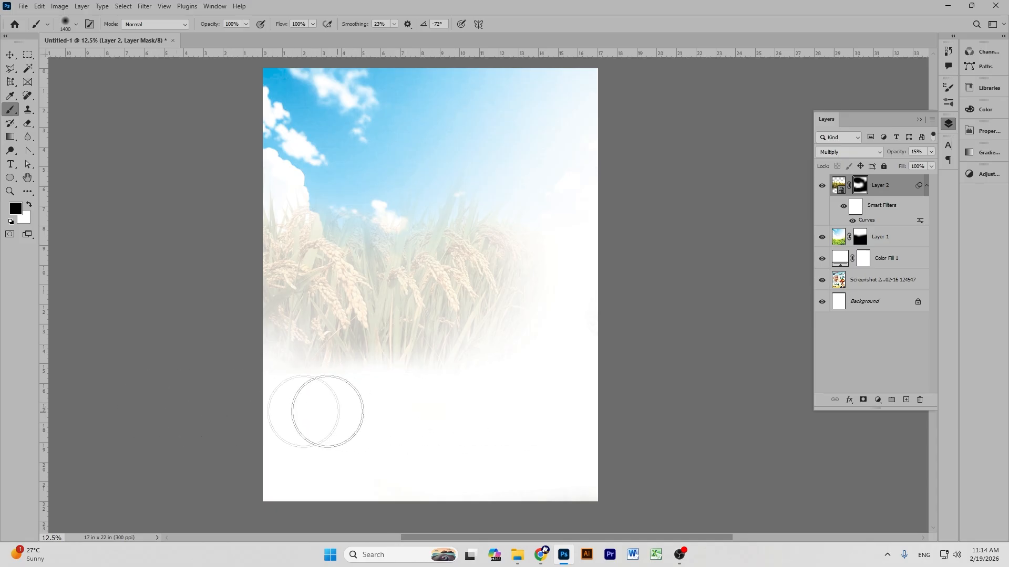
left_click(10, 55)
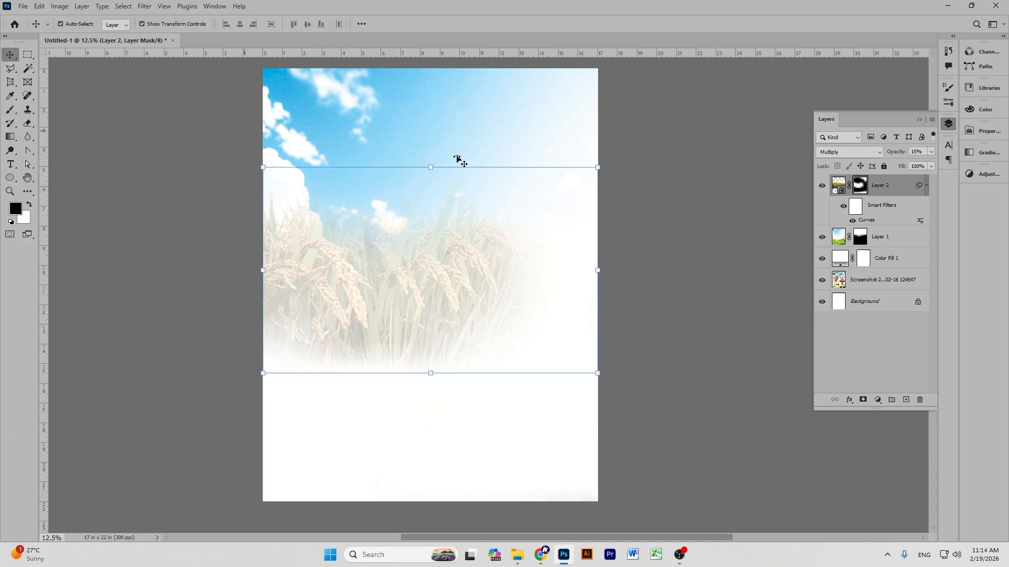
left_click(647, 224)
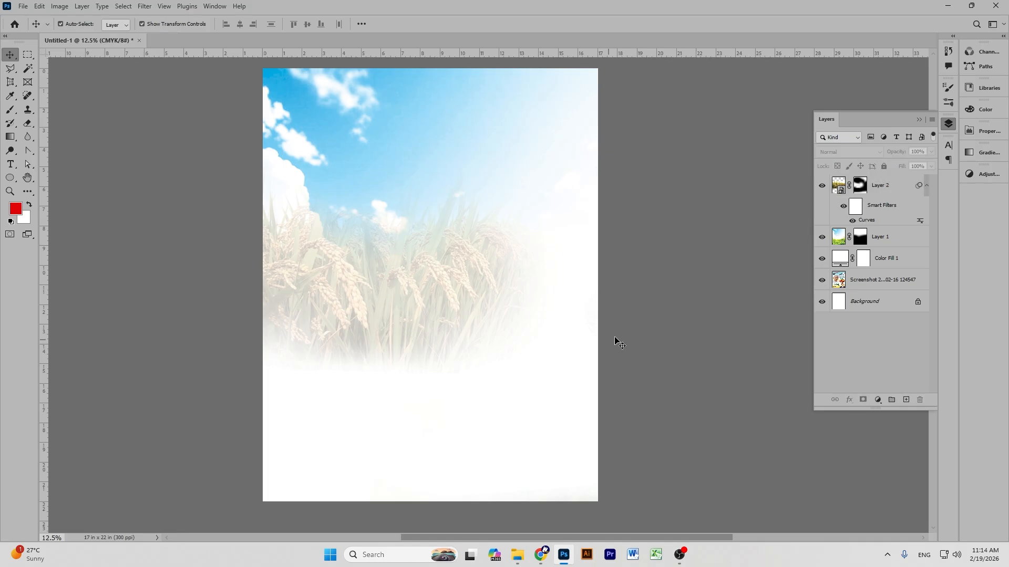
Hide Layer 2, Layer 1 and the white fill to view the reference, then paste a yellow background image.
scroll(608, 342, "up", 1)
left_click(822, 186)
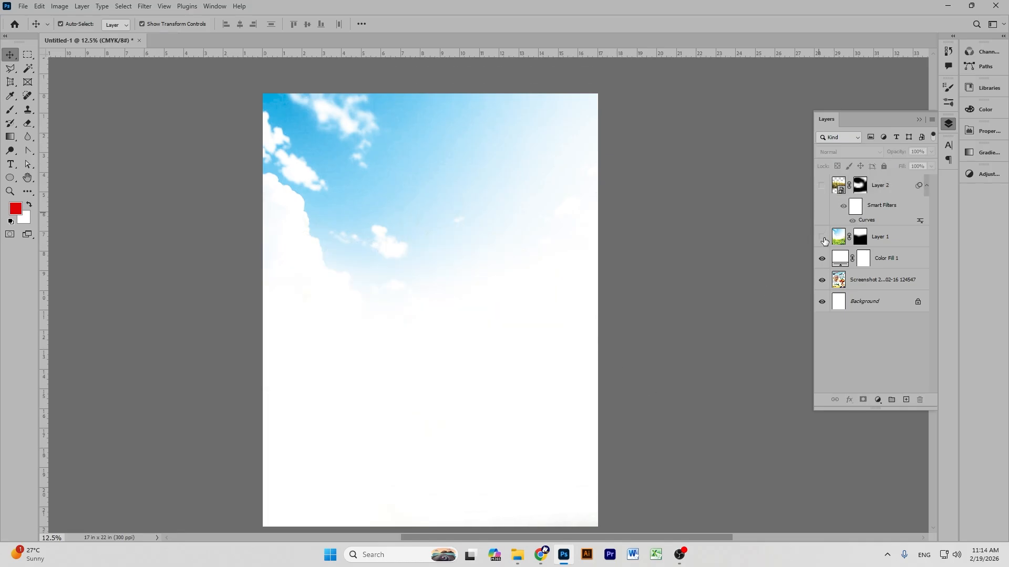
left_click(823, 240)
left_click(822, 260)
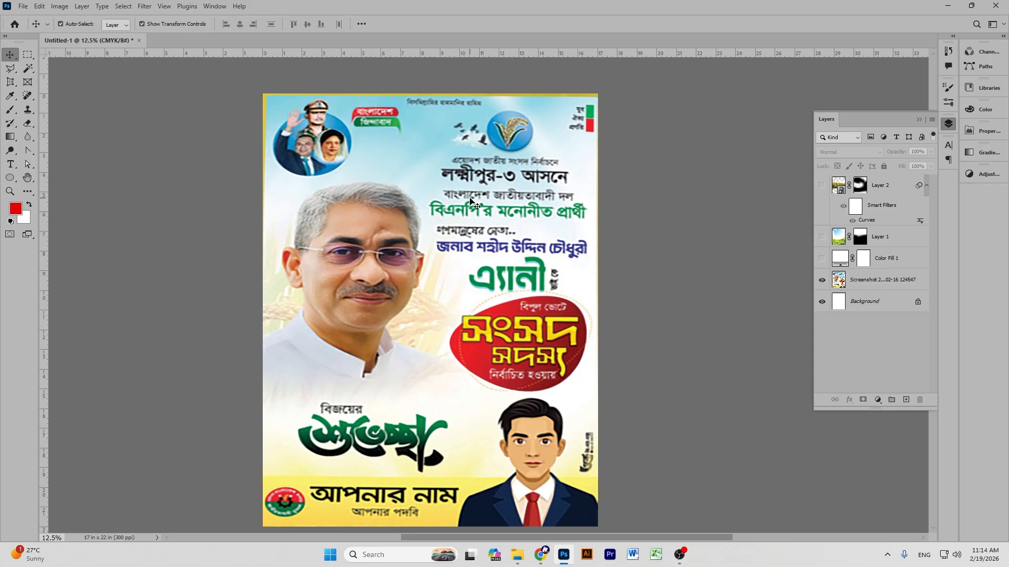
scroll(468, 203, "down", 1)
scroll(515, 223, "up", 1)
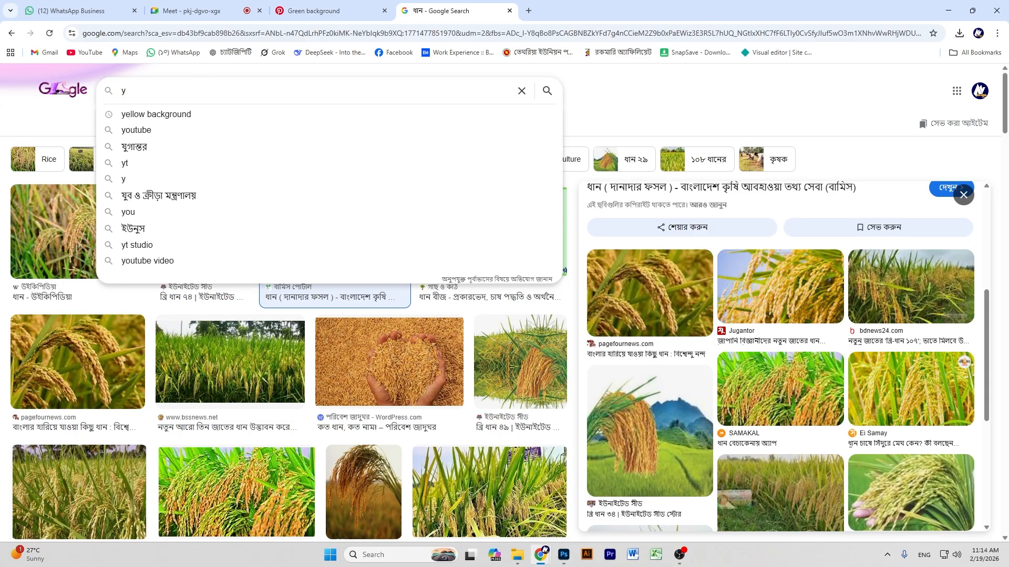
left_click(200, 119)
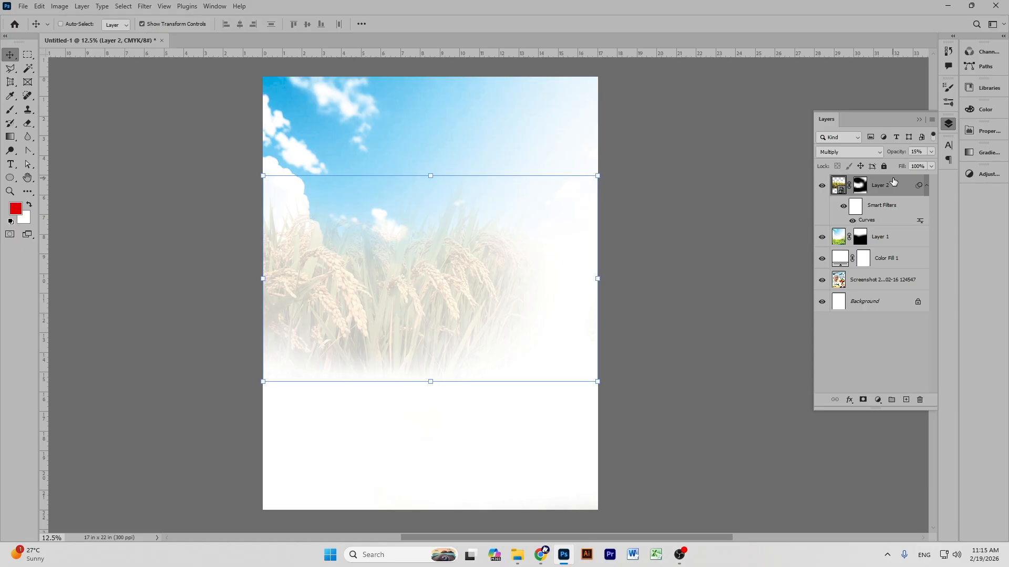
key("ctrl+v")
Scale the yellow image into a large banner, rotate it about 37 degrees and commit.
left_click_drag(428, 277, 430, 149)
left_click_drag(587, 136, 666, 257)
left_click_drag(446, 189, 537, 211)
left_click_drag(467, 322, 370, 370)
left_click_drag(511, 228, 489, 285)
left_click(520, 24)
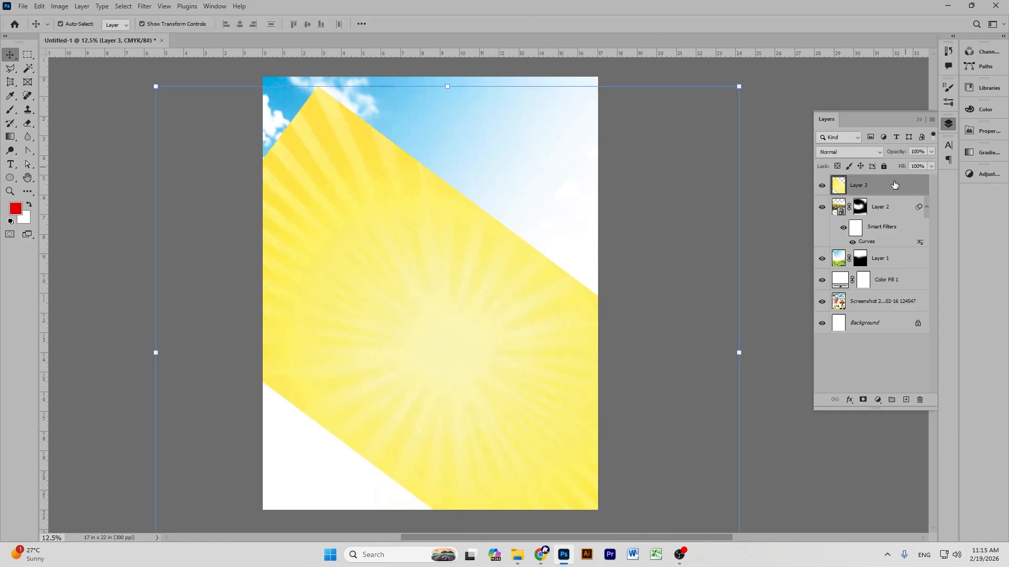
Move Layer 3 below Layer 1 and shift the yellow banner lower on the poster.
left_click_drag(895, 184, 887, 261)
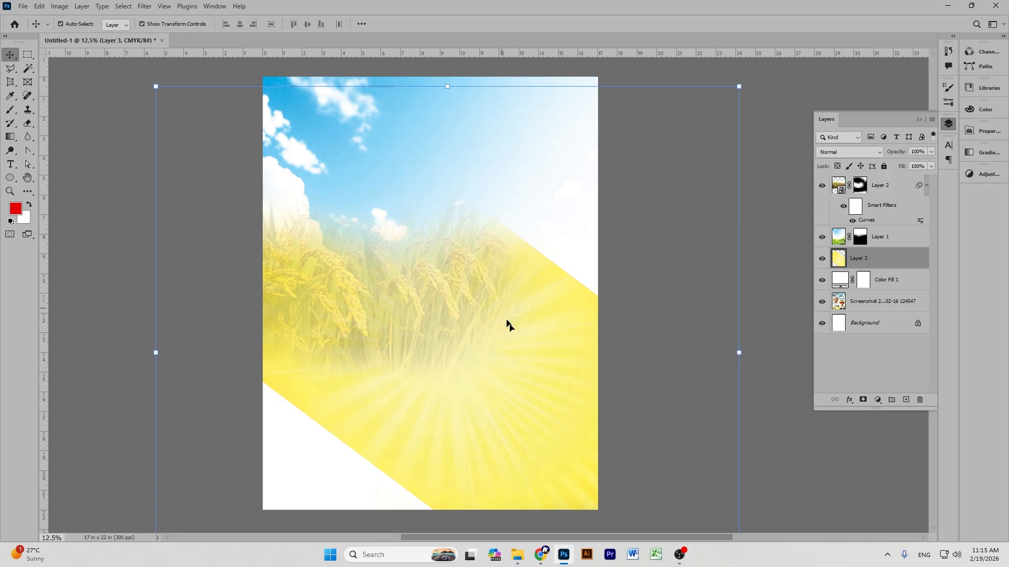
left_click_drag(552, 339, 565, 379)
left_click_drag(755, 127, 853, 47)
scroll(536, 357, "down", 3)
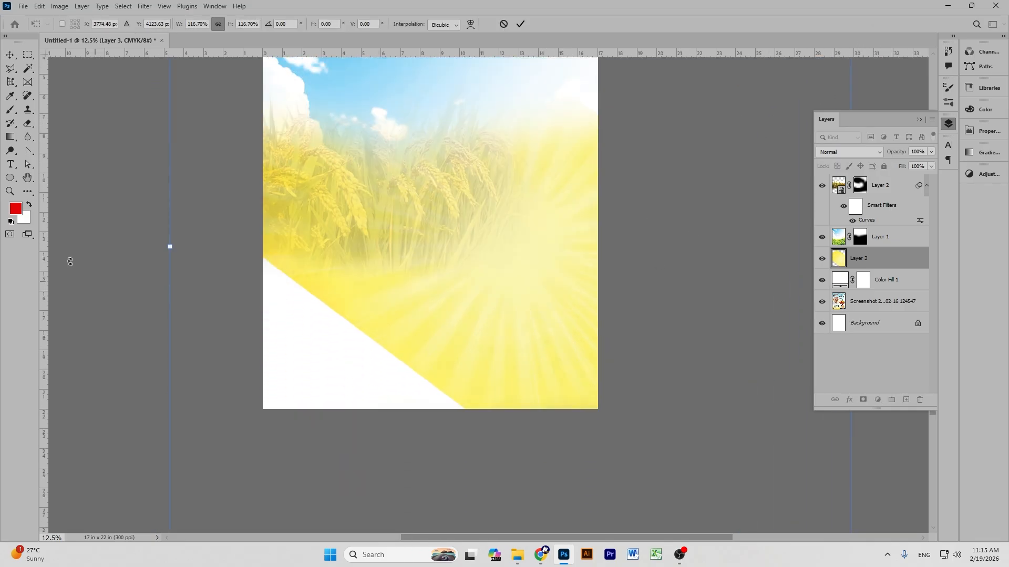
left_click_drag(172, 247, 14, 268)
left_click_drag(602, 342, 577, 360)
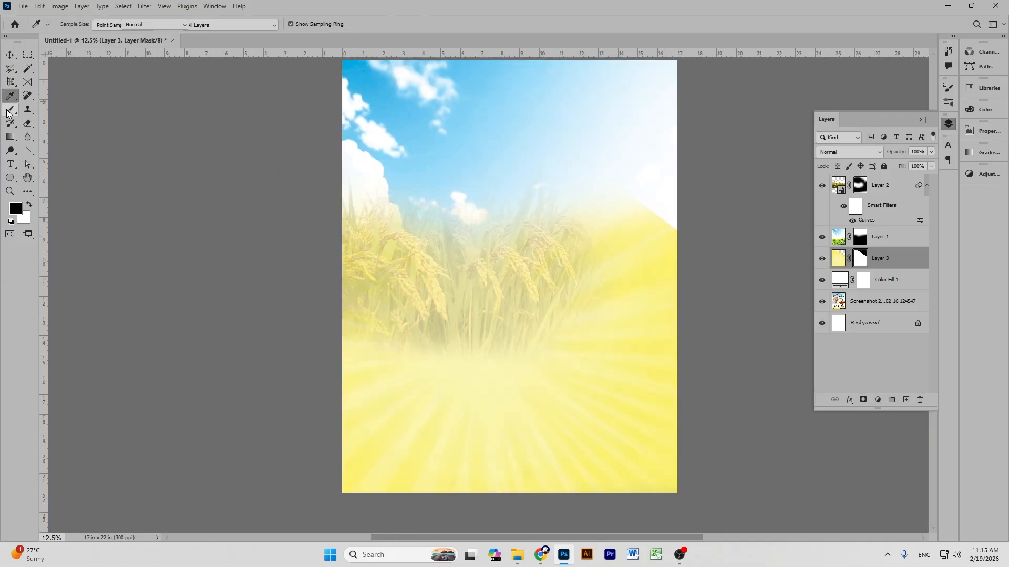
Paint on Layer 3's mask to soften the top-right white triangle and blend the right side.
left_click(10, 109)
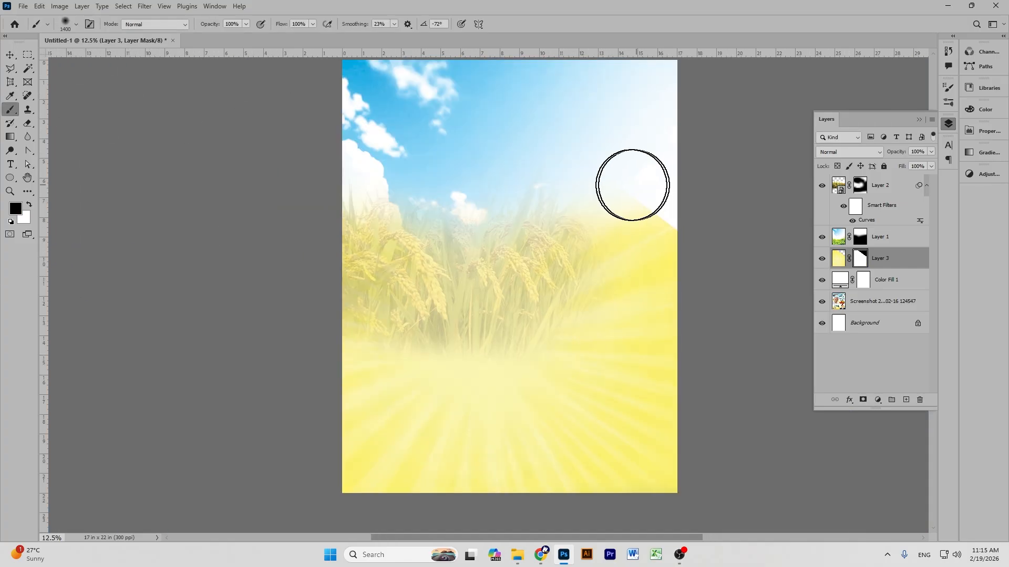
left_click_drag(635, 184, 678, 219)
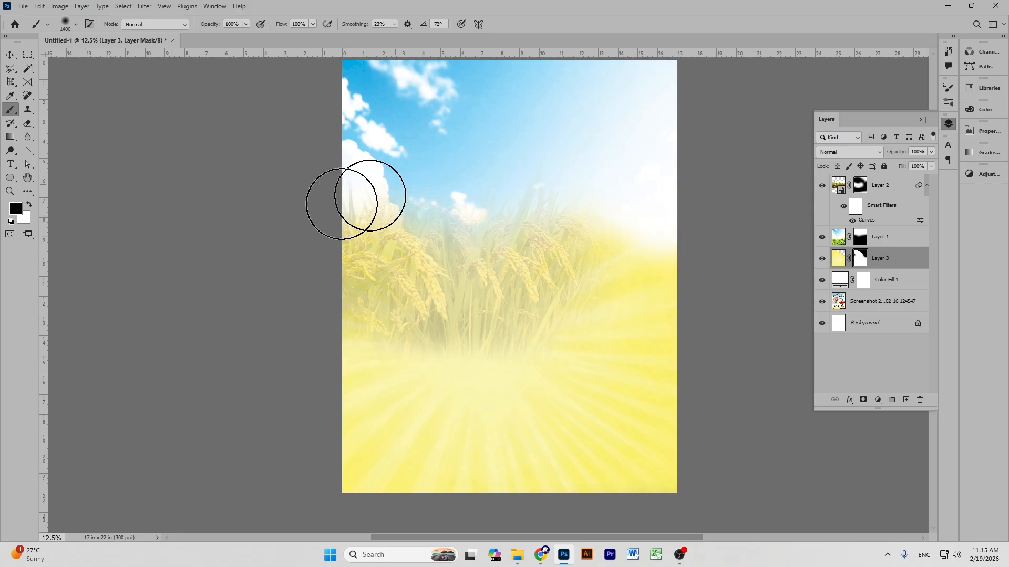
scroll(645, 197, "up", 1)
left_click_drag(567, 246, 630, 263)
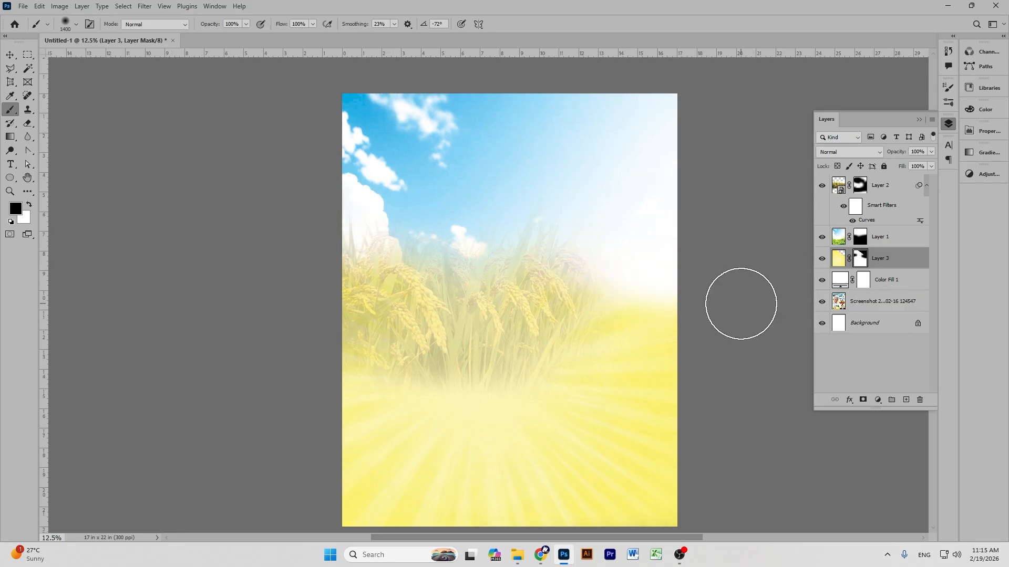
Enlarge the brush, lower its opacity to 27%, and gently fade the yellow across the poster.
key("bracketright")
key("bracketright")
key("bracketright")
key("bracketright")
key("bracketright")
key("bracketright")
key("bracketright")
key("bracketright")
key("bracketright")
key("bracketright")
key("bracketright")
key("bracketright")
key("bracketright")
key("bracketright")
key("bracketright")
key("bracketright")
key("bracketright")
key("bracketright")
key("bracketright")
key("bracketright")
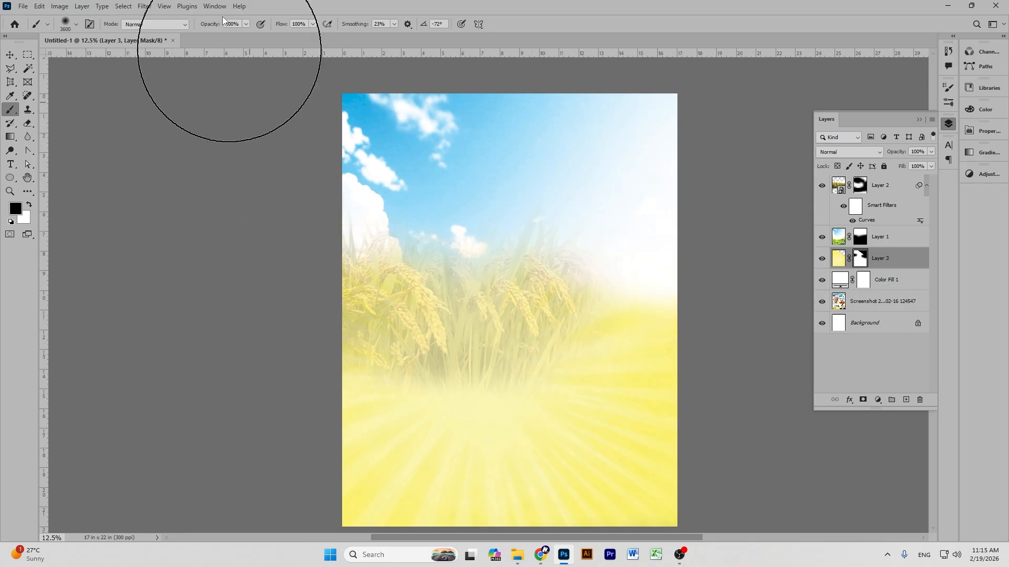
left_click(246, 24)
left_click(210, 36)
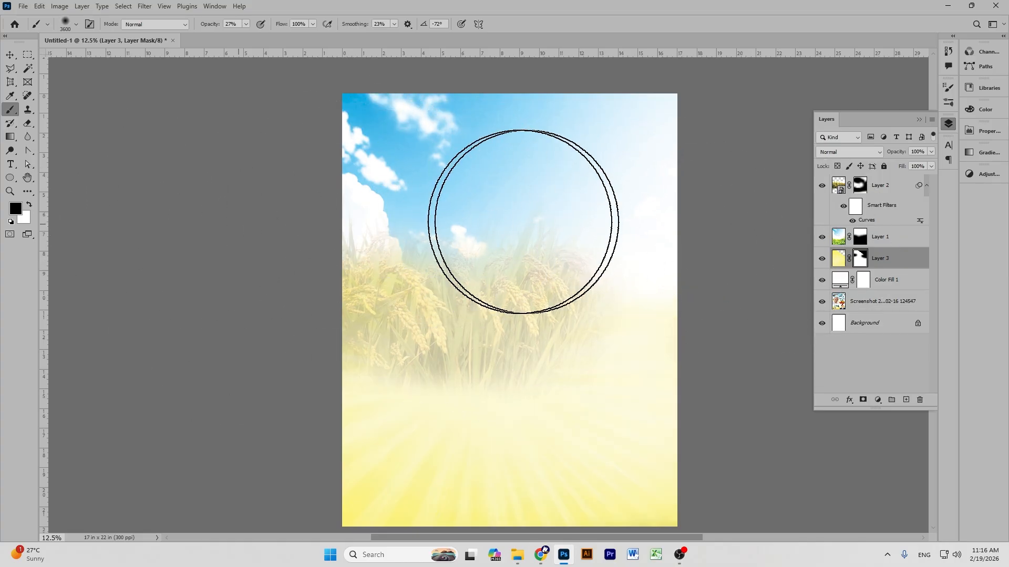
scroll(742, 239, "down", 3)
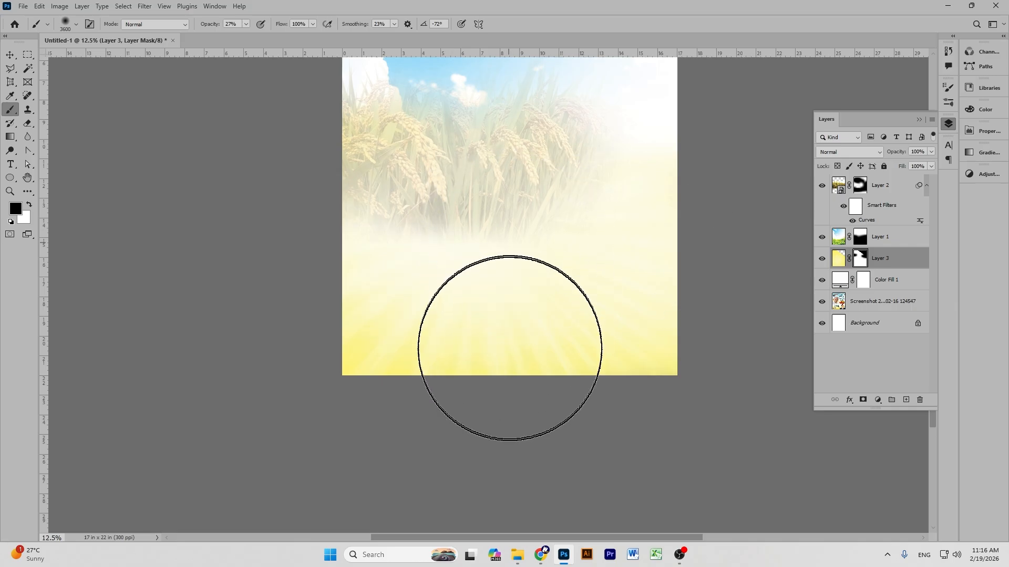
scroll(452, 391, "down", 1)
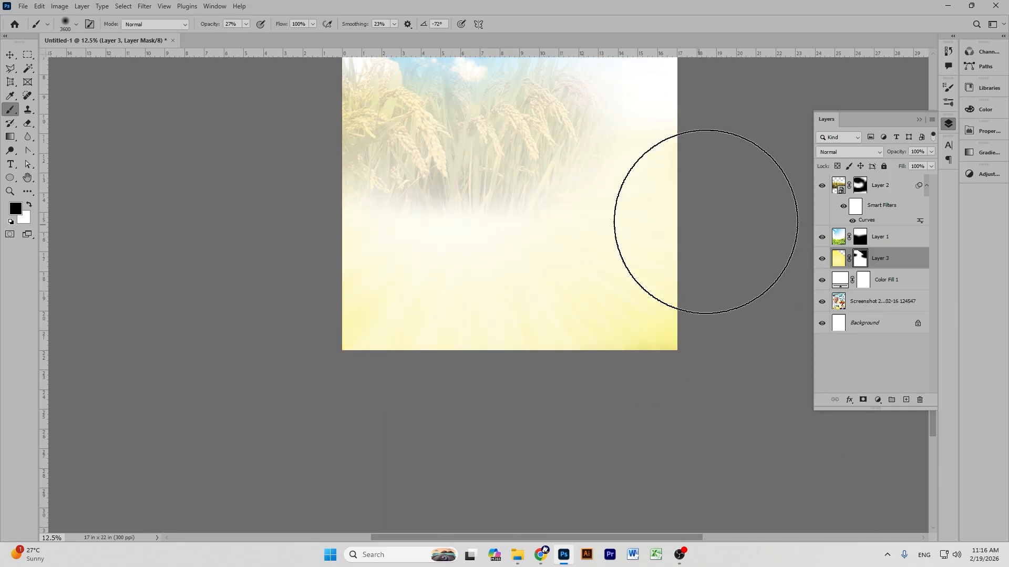
mouse_move(594, 181)
left_mouse_down()
mouse_move(660, 190)
mouse_move(170, 66)
left_mouse_up()
mouse_move(566, 194)
left_mouse_down()
mouse_move(438, 189)
mouse_move(401, 209)
left_mouse_up()
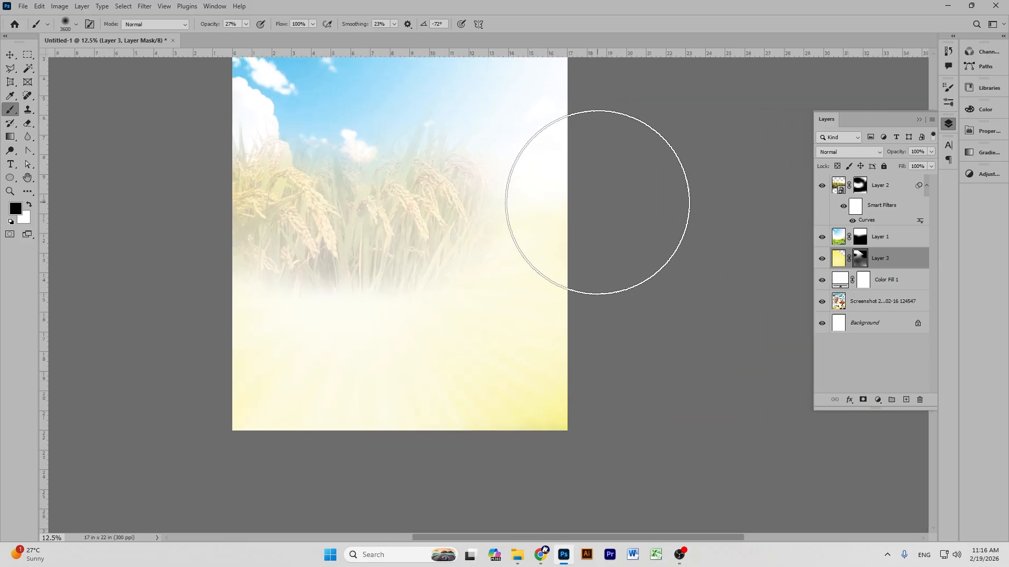
Zoom and pan to centre the whole poster in view.
left_click(9, 56)
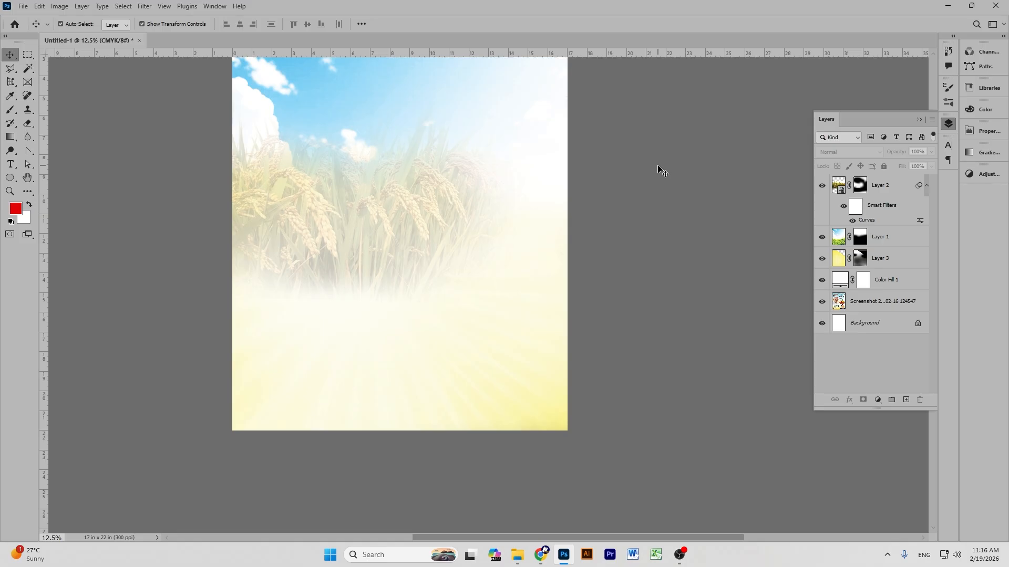
key("ctrl+minus")
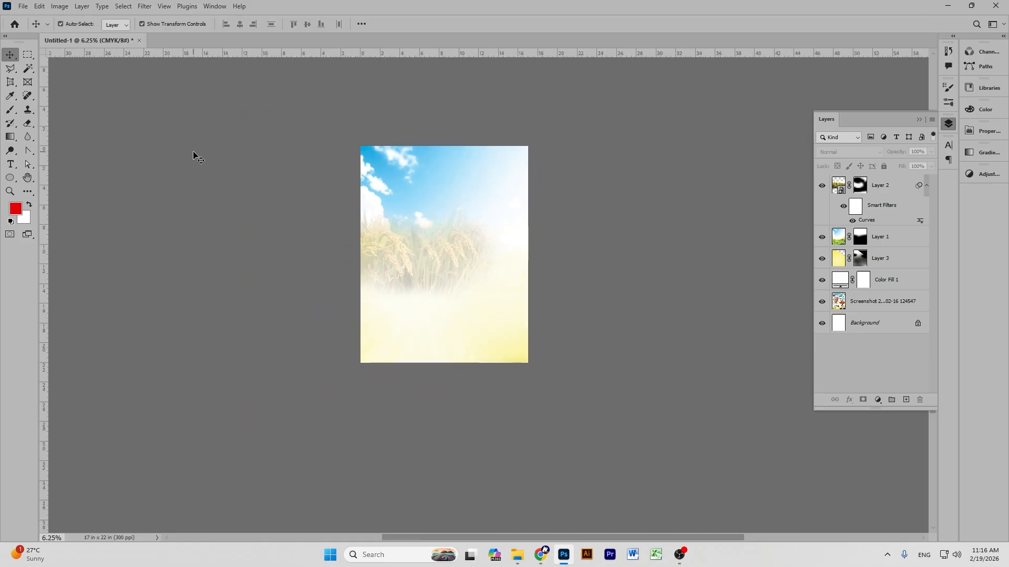
key("ctrl+plus")
scroll(714, 238, "up", 3)
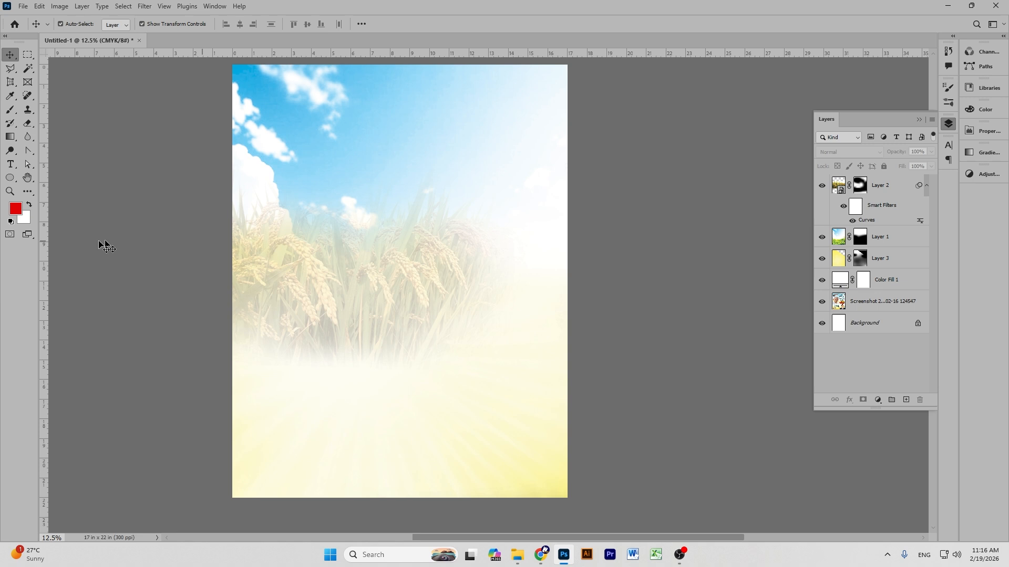
left_click(28, 177)
left_click_drag(628, 136, 662, 137)
left_click_drag(563, 156, 574, 160)
left_click(9, 53)
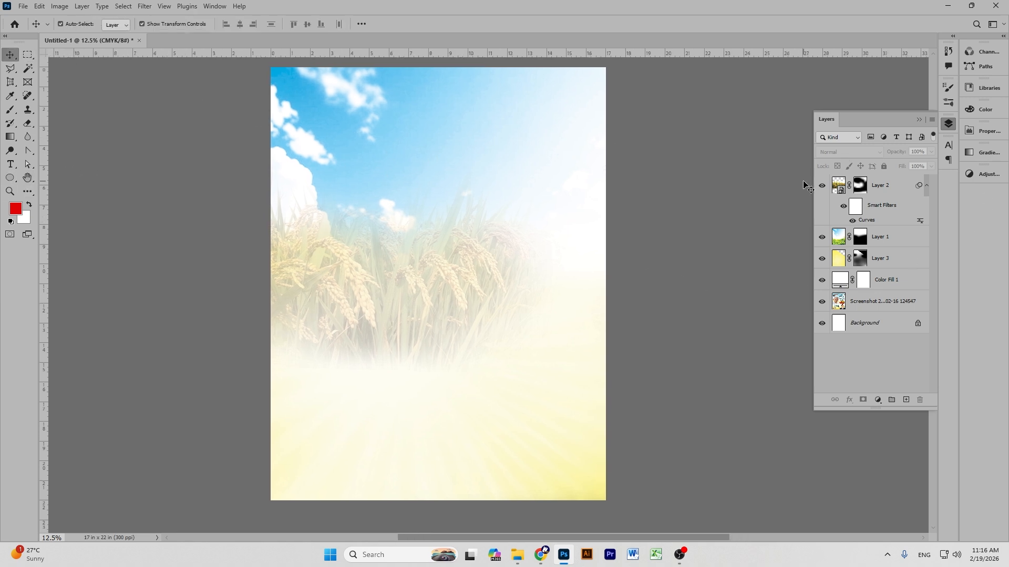
Hide Layer 2, Layer 3 and the white fill to check the reference, then turn all layers back on.
left_click(821, 186)
left_click(822, 258)
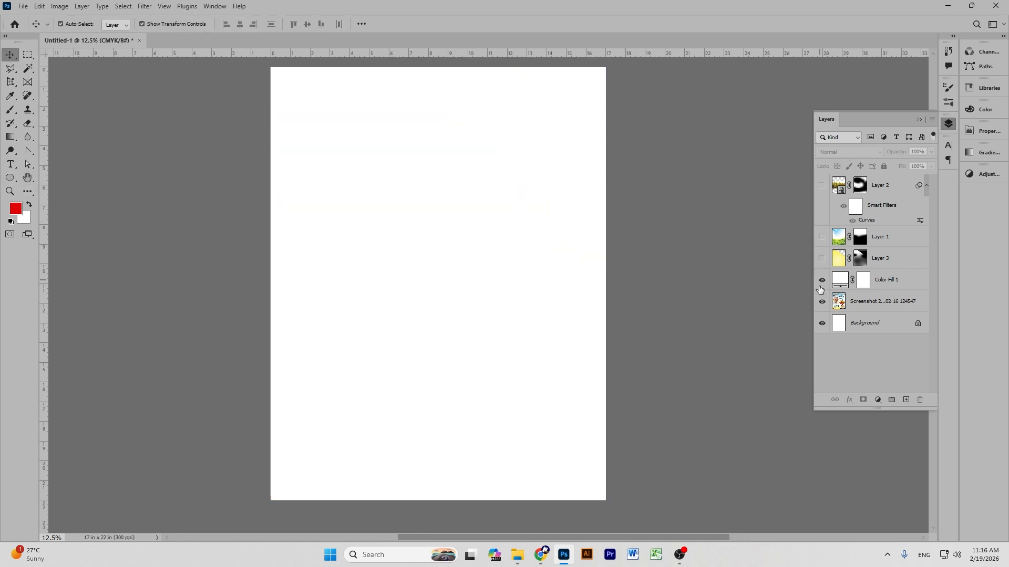
left_click(822, 280)
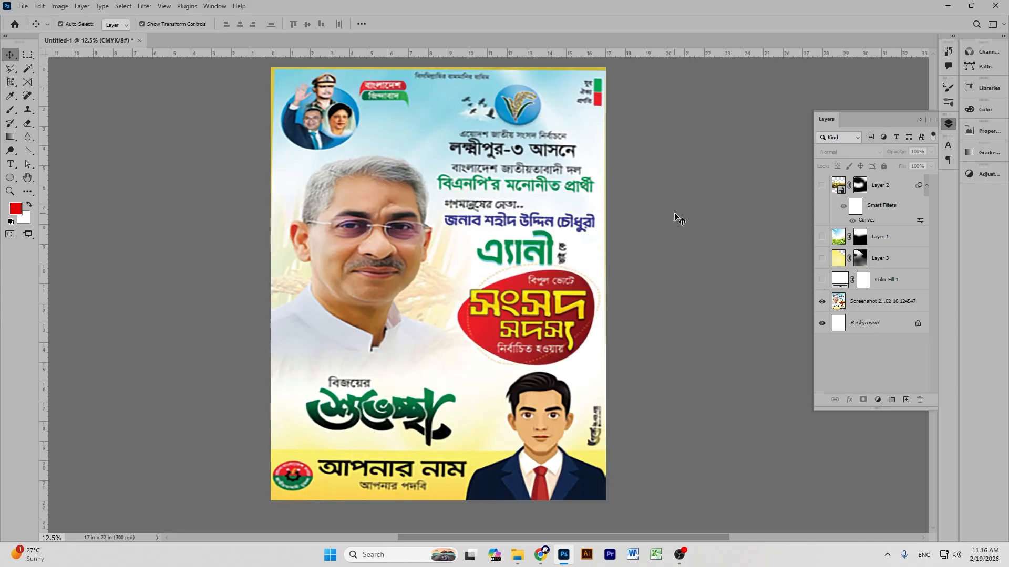
left_click(822, 280)
left_click(822, 258)
left_click(822, 237)
left_click(823, 185)
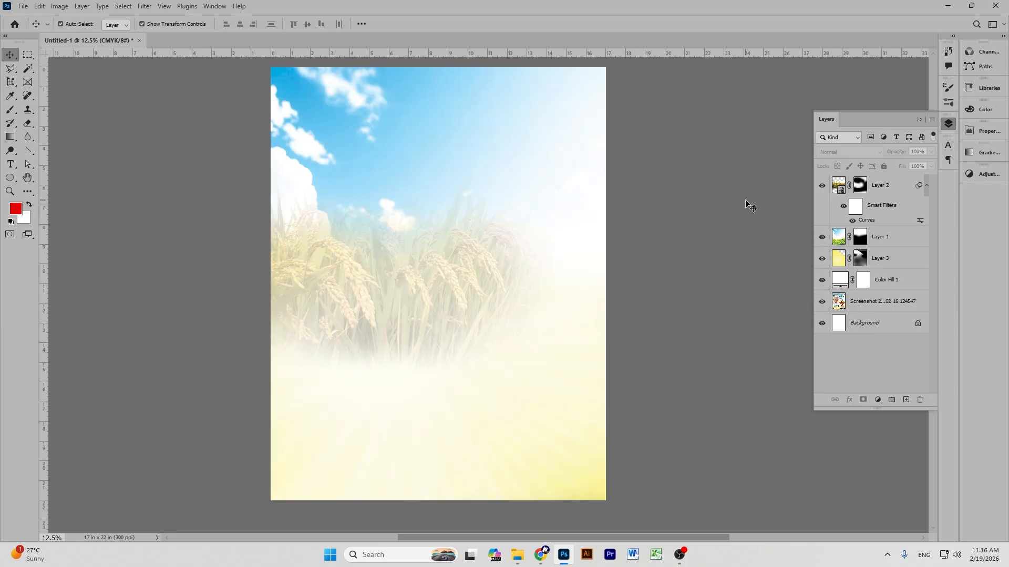
Open the leader-family PSD and drag its Group 1 copy portraits onto the poster's top-left.
left_click(24, 5)
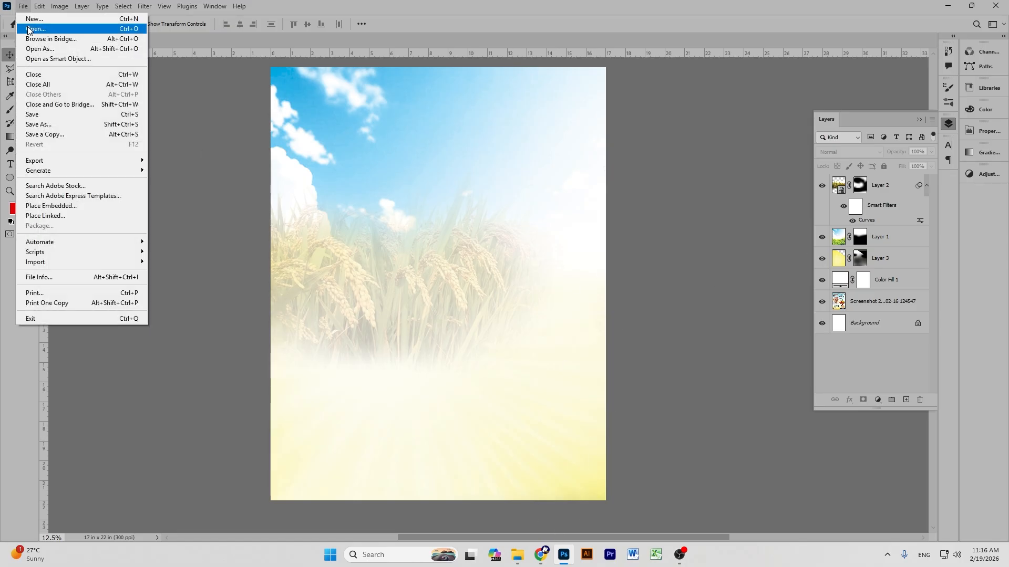
left_click(29, 30)
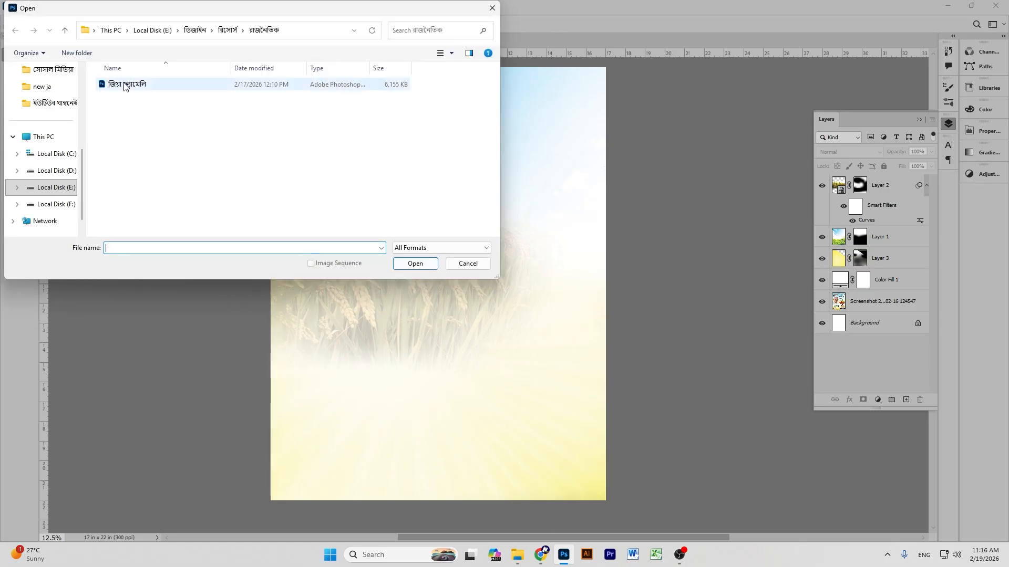
left_click(124, 84)
left_click(415, 263)
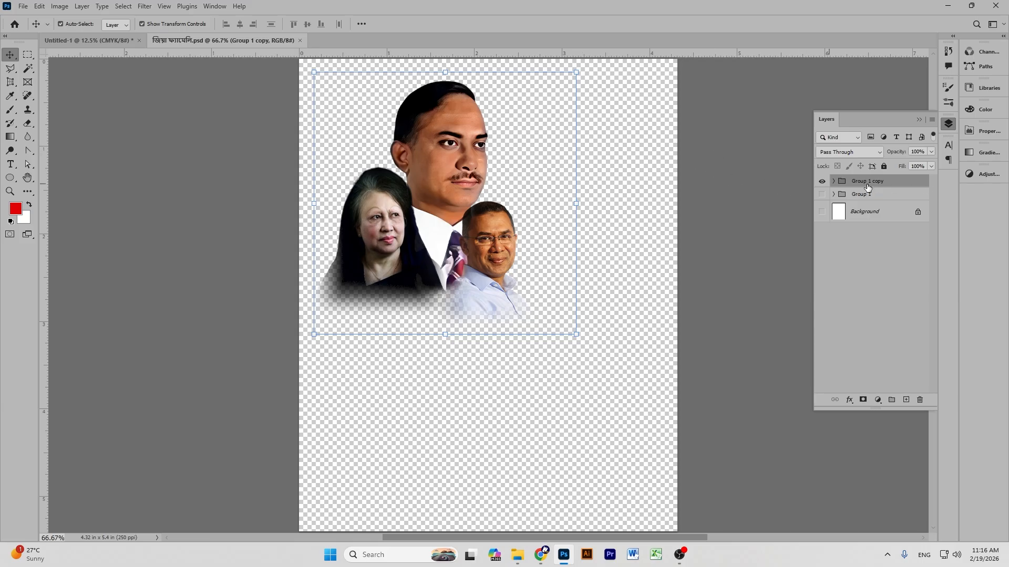
left_click_drag(867, 183, 336, 131)
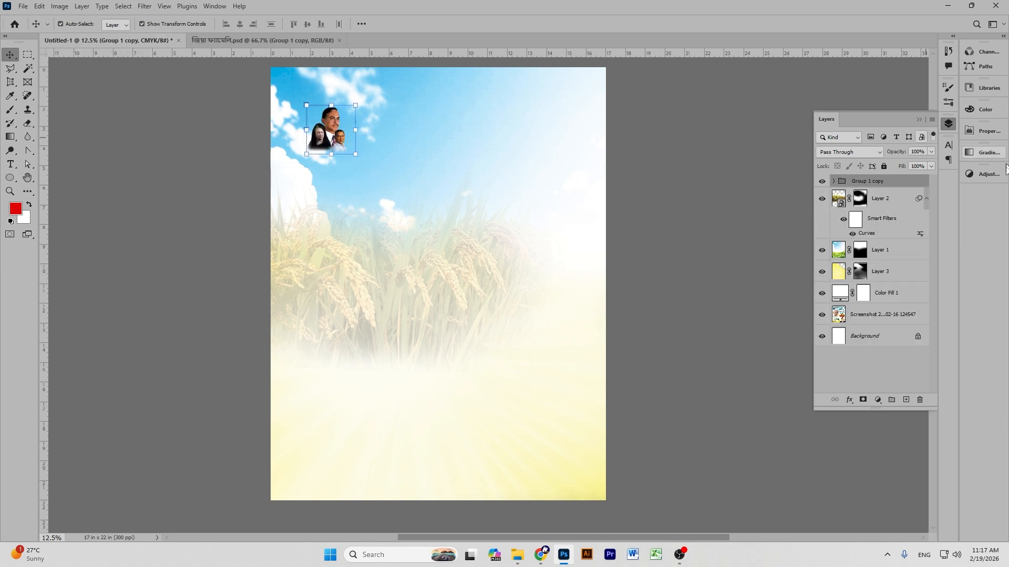
Convert Group 1 copy to a smart object and scale it to about 205%.
right_click(880, 180)
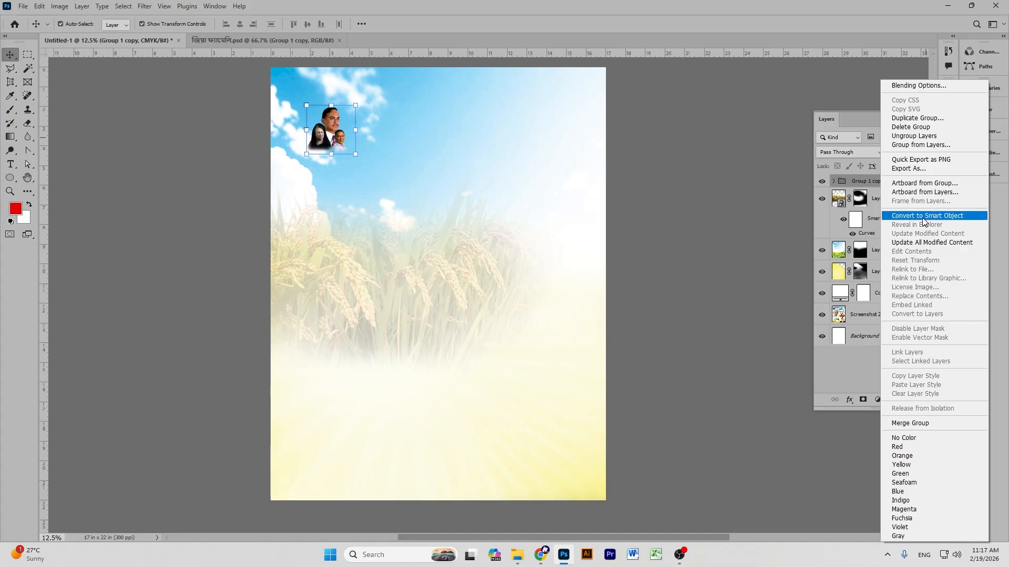
left_click(926, 216)
left_click_drag(332, 154, 333, 128)
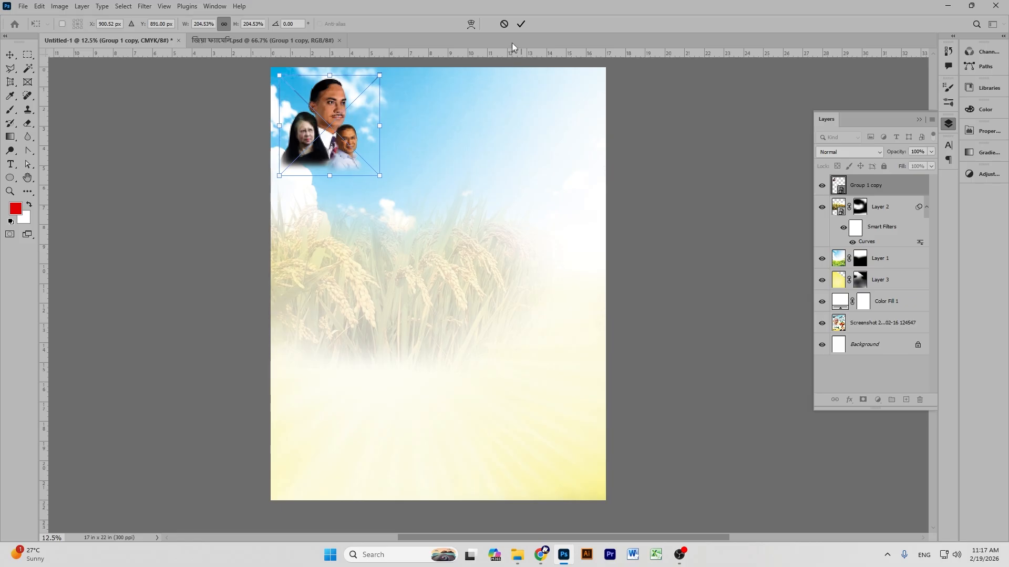
left_click(520, 24)
Settle the enlarged portrait group at the top-left corner, then switch back to Chrome.
left_click(655, 135)
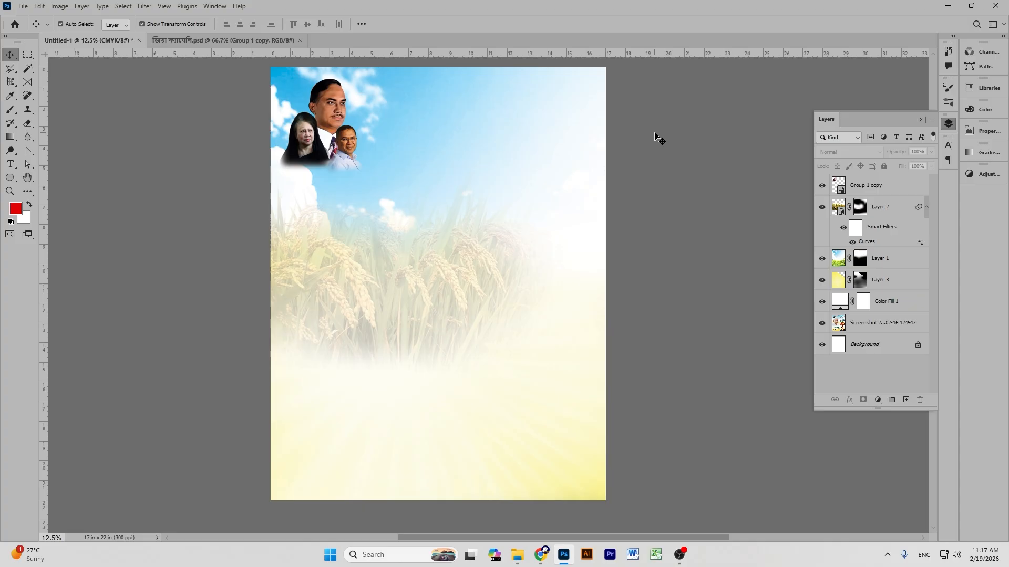
left_click_drag(333, 126, 333, 126)
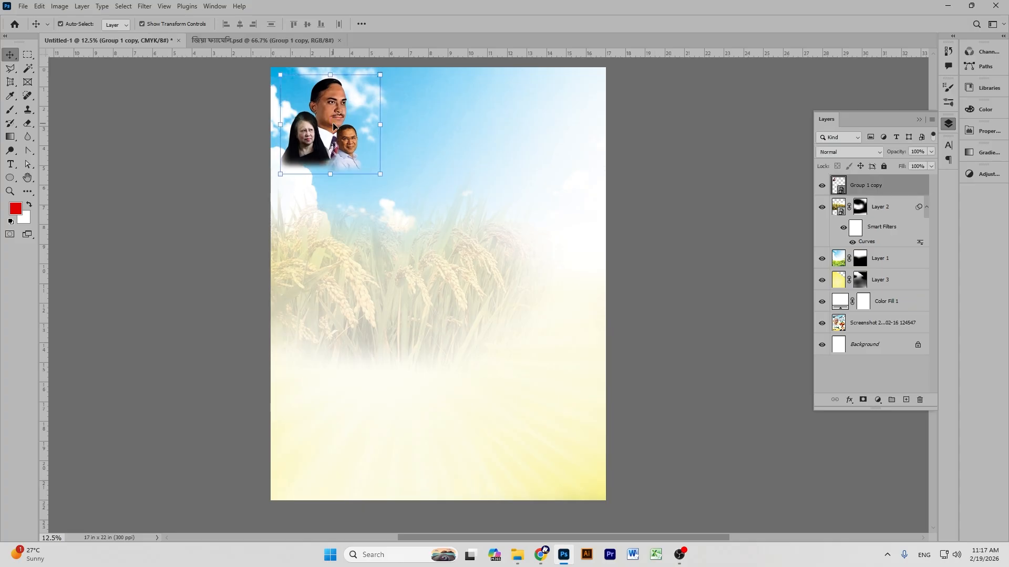
scroll(333, 126, "up", 6)
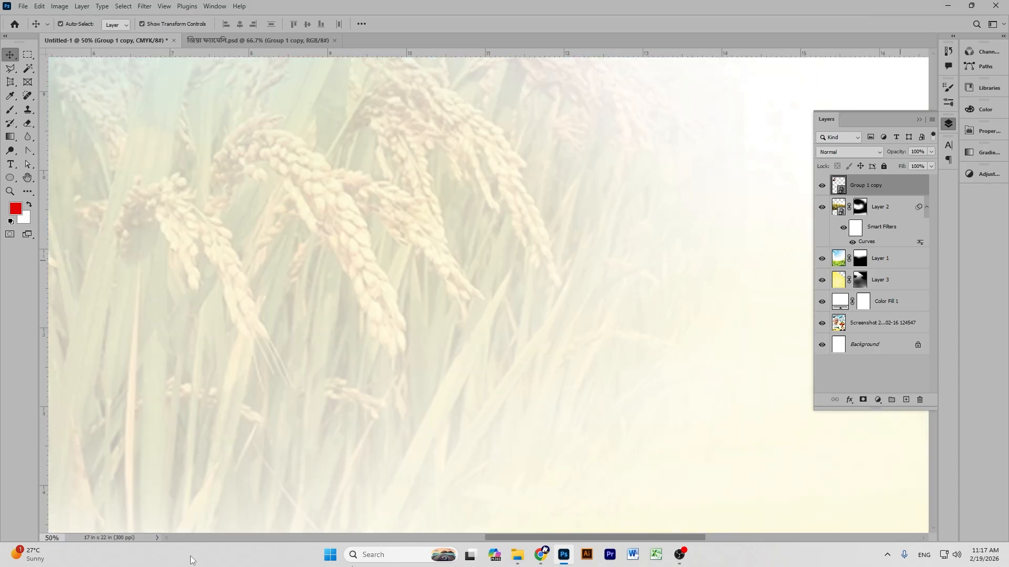
left_click(28, 177)
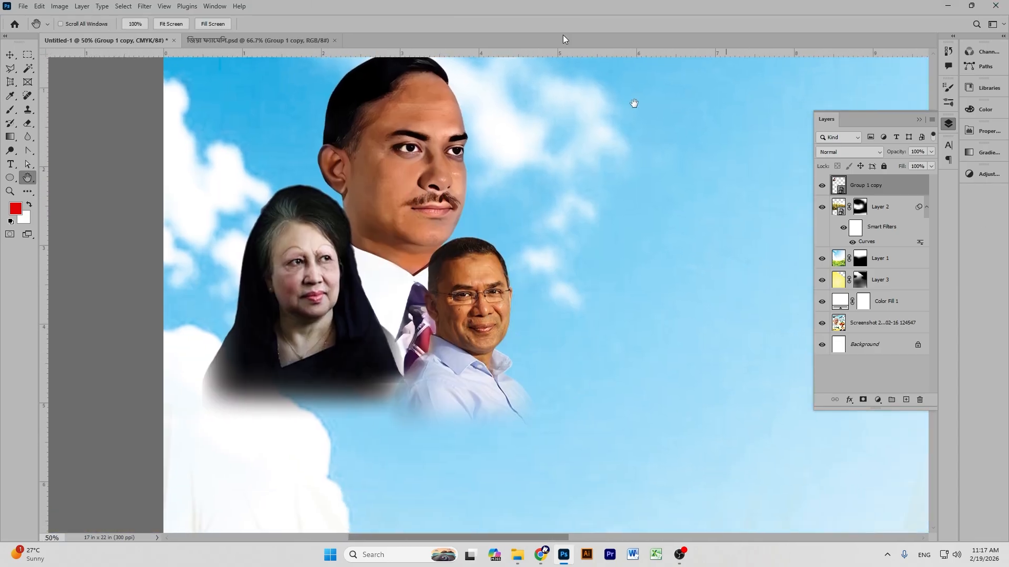
left_click_drag(503, 211, 487, 227)
left_click(16, 55)
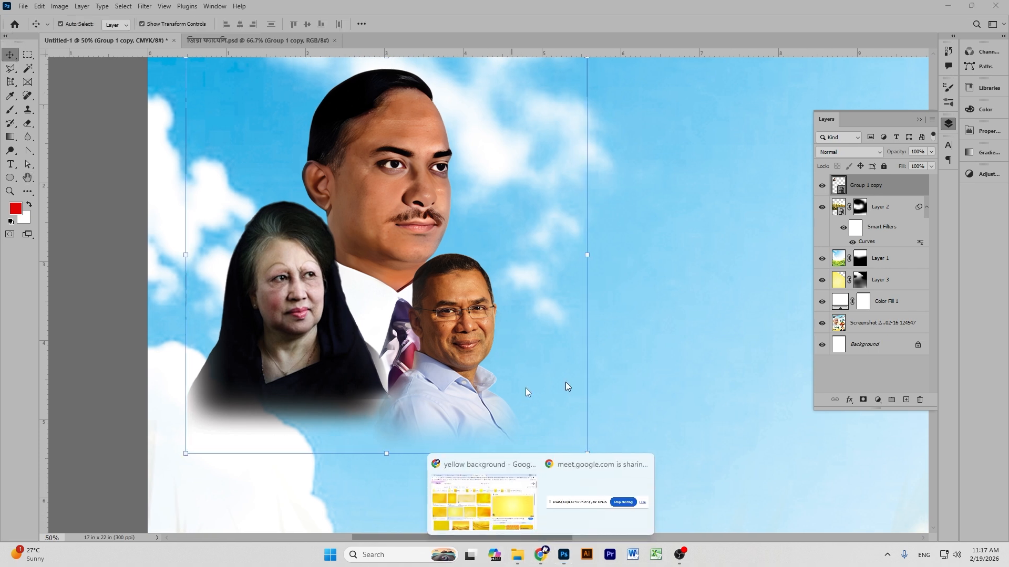
left_click(512, 498)
In a new tab, search Google Images for the leader's name.
left_click(528, 10)
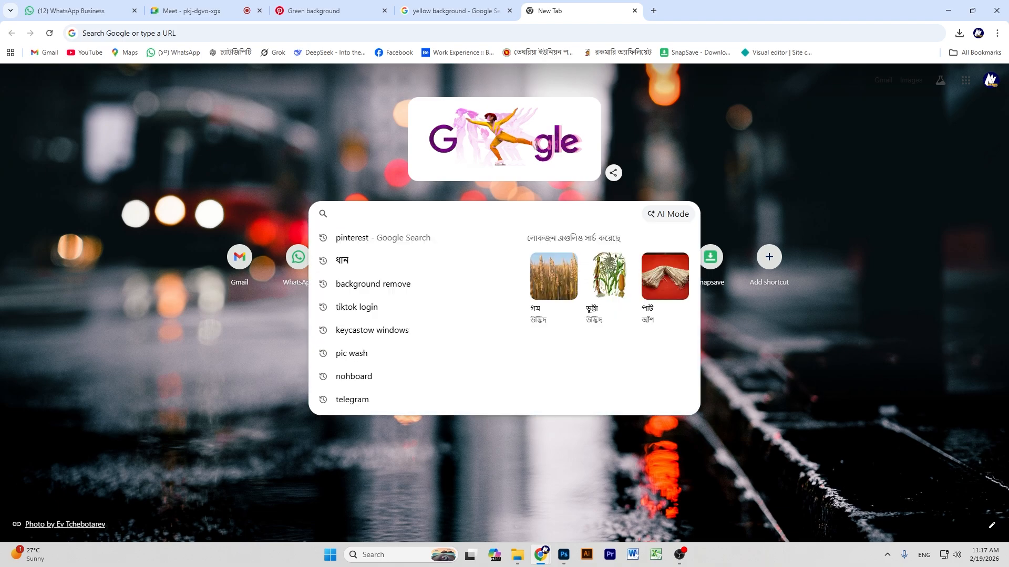
type("du")
key("BackSpace")
key("BackSpace")
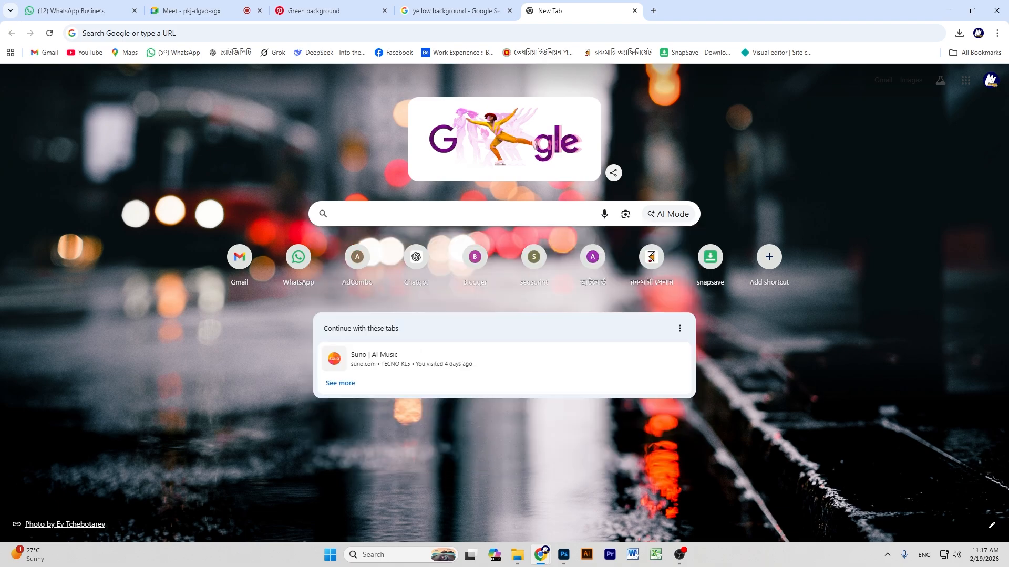
type("rta")
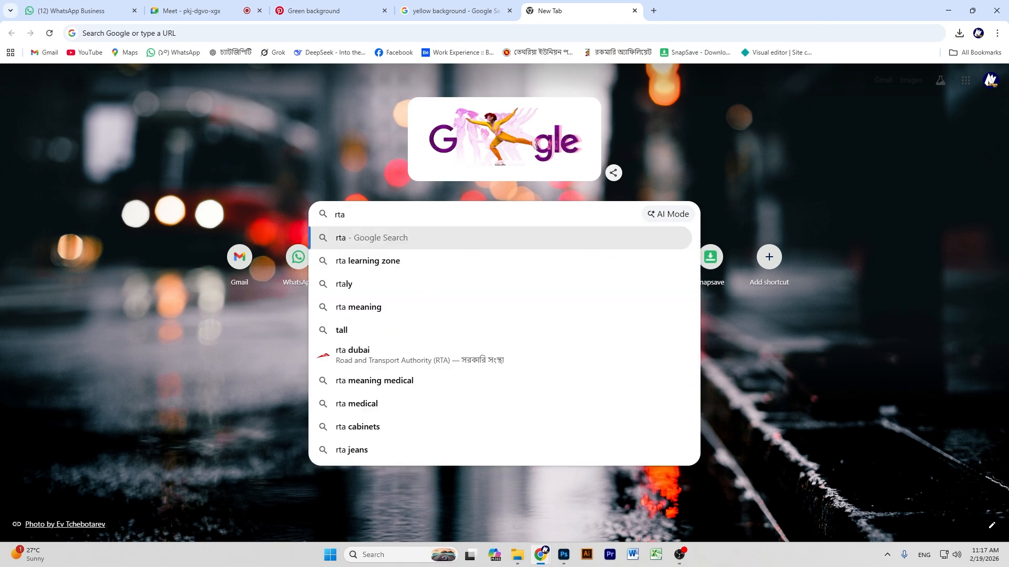
key("BackSpace")
key("BackSpace")
key("BackSpace")
type("tarek ")
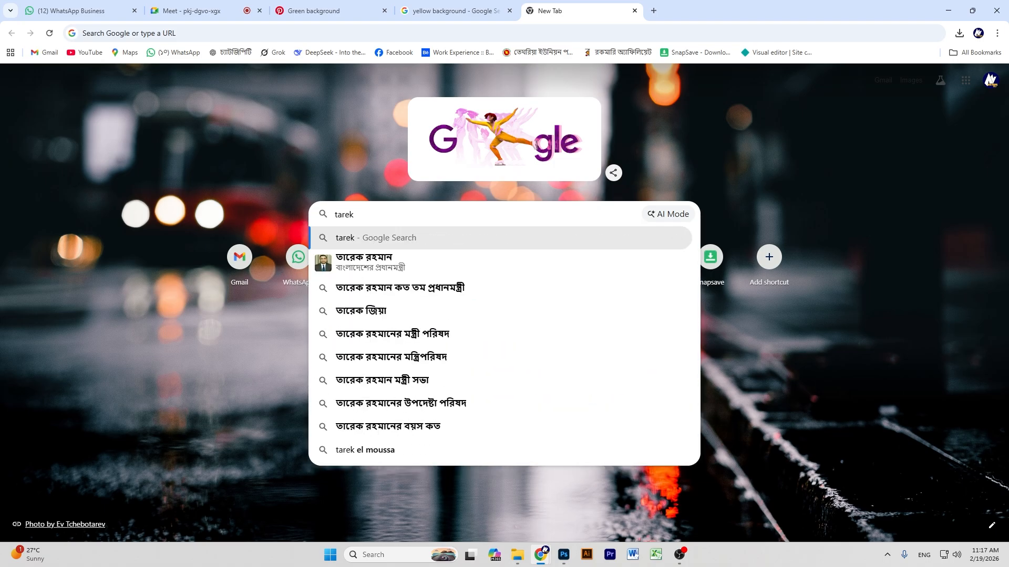
type("zia")
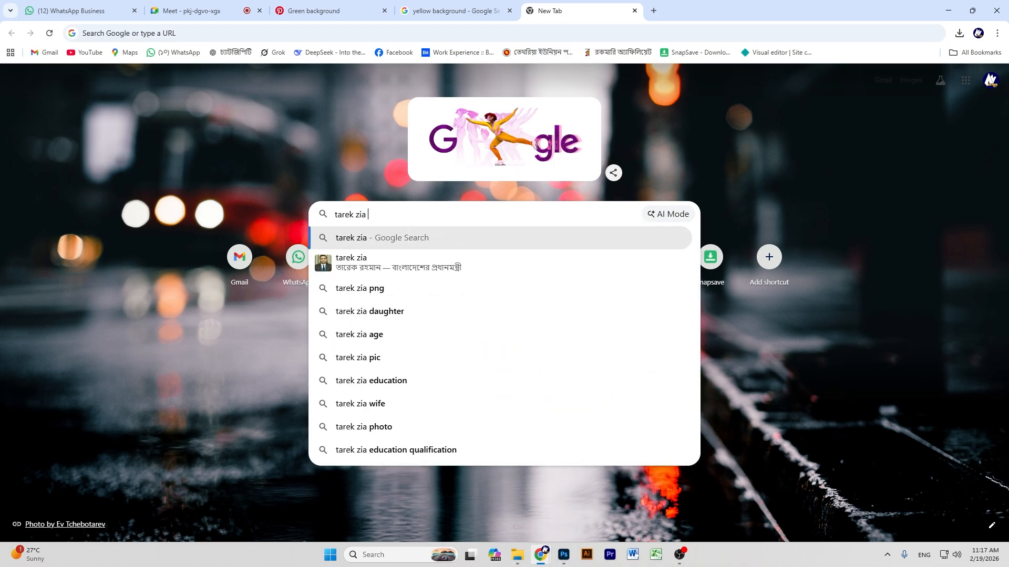
key("Return")
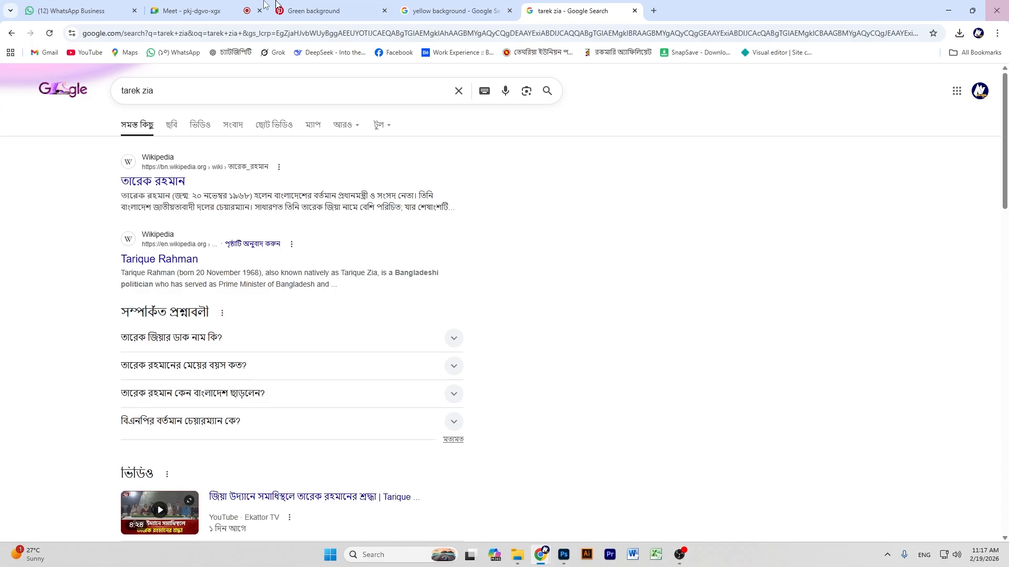
left_click(164, 132)
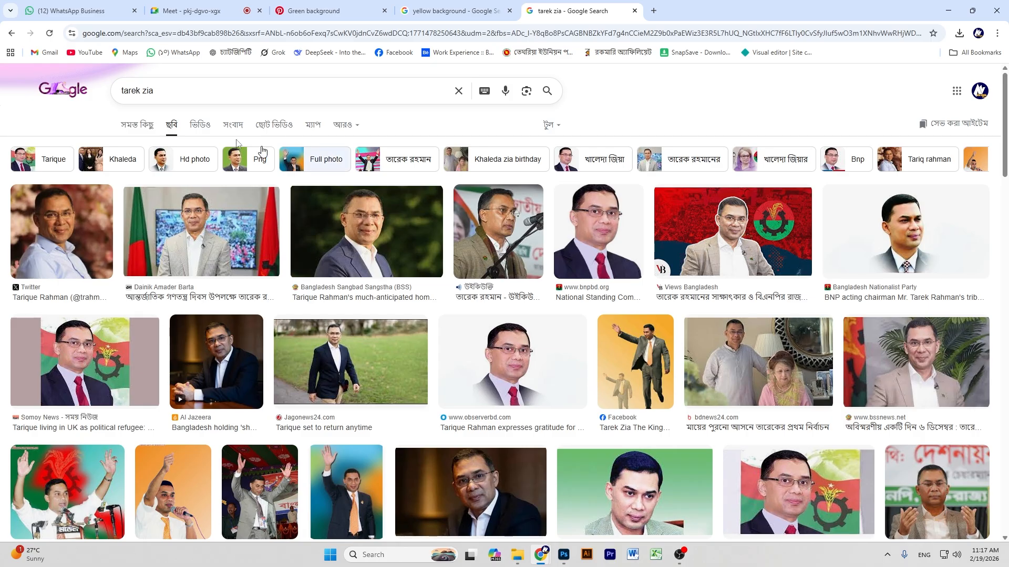
Save the leader's Bangladesh Sangbad Sangstha photo as a JPG in Downloads.
left_click(334, 221)
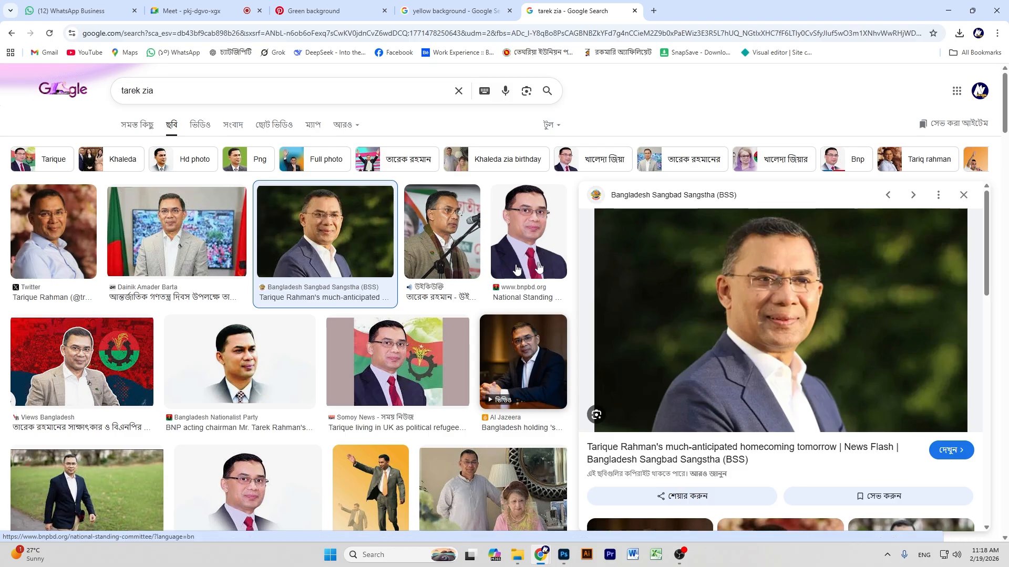
right_click(722, 267)
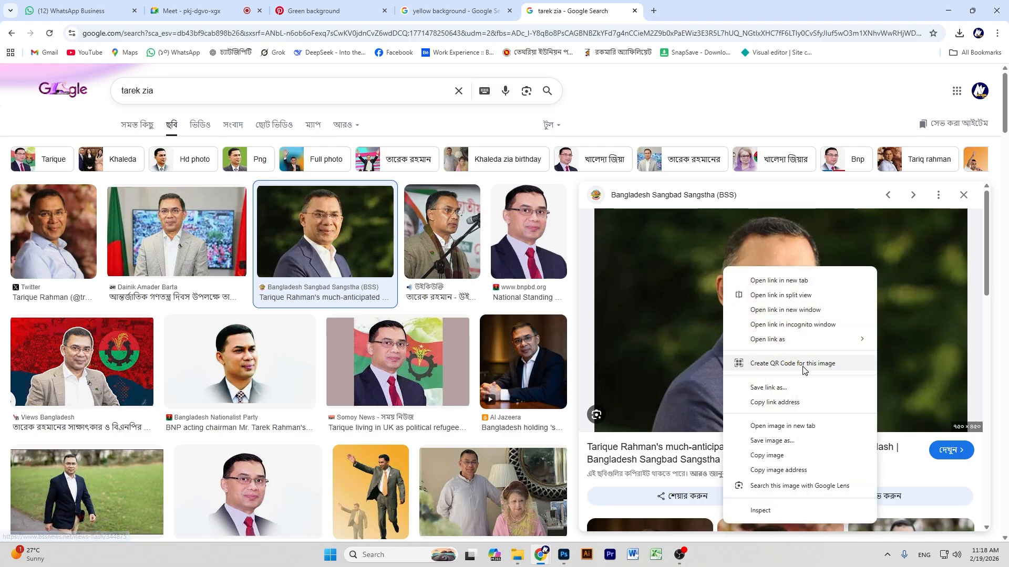
left_click(772, 455)
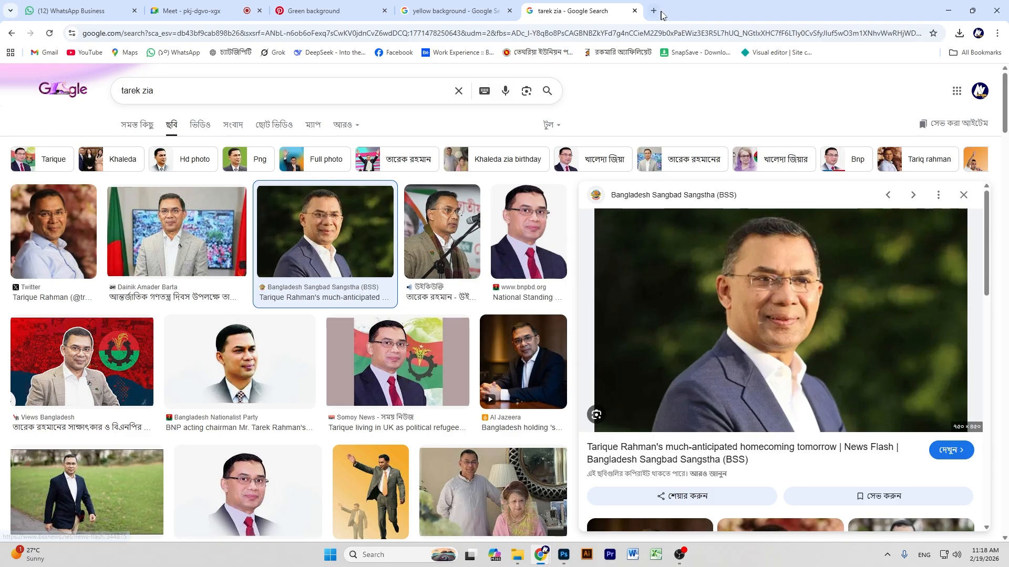
right_click(775, 293)
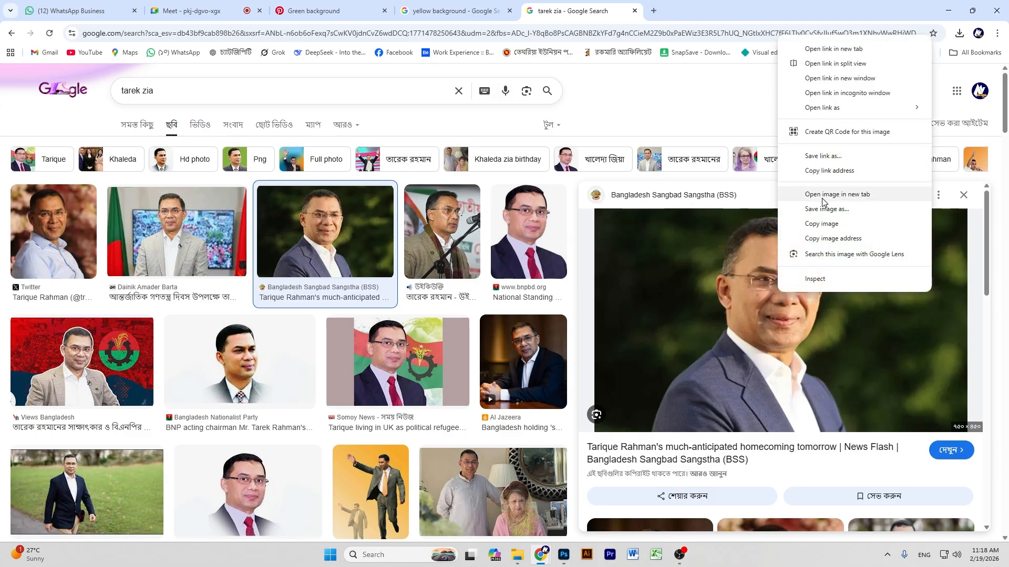
left_click(826, 209)
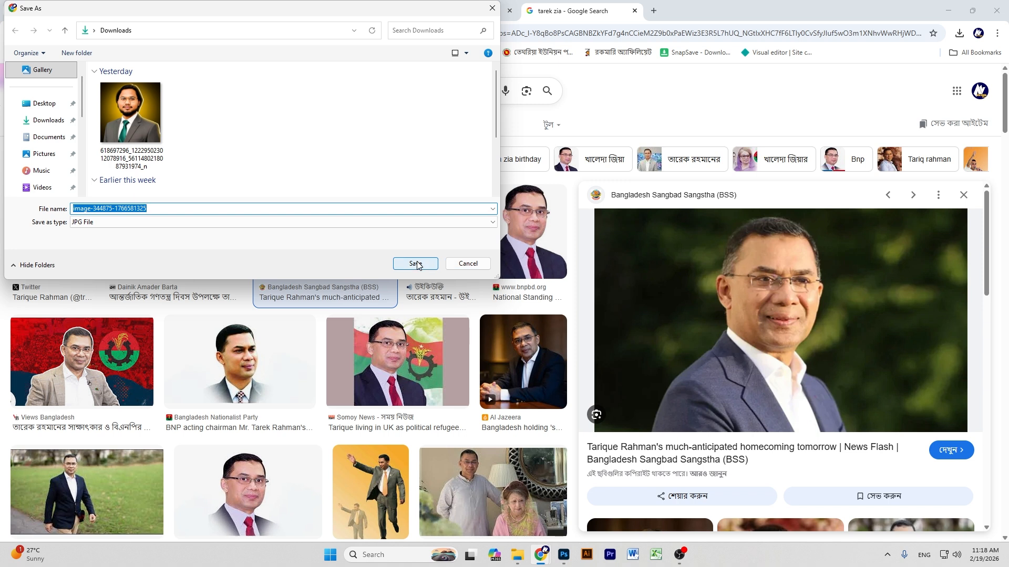
left_click(416, 263)
Open a new tab and start a search in its search box.
key("ctrl+t")
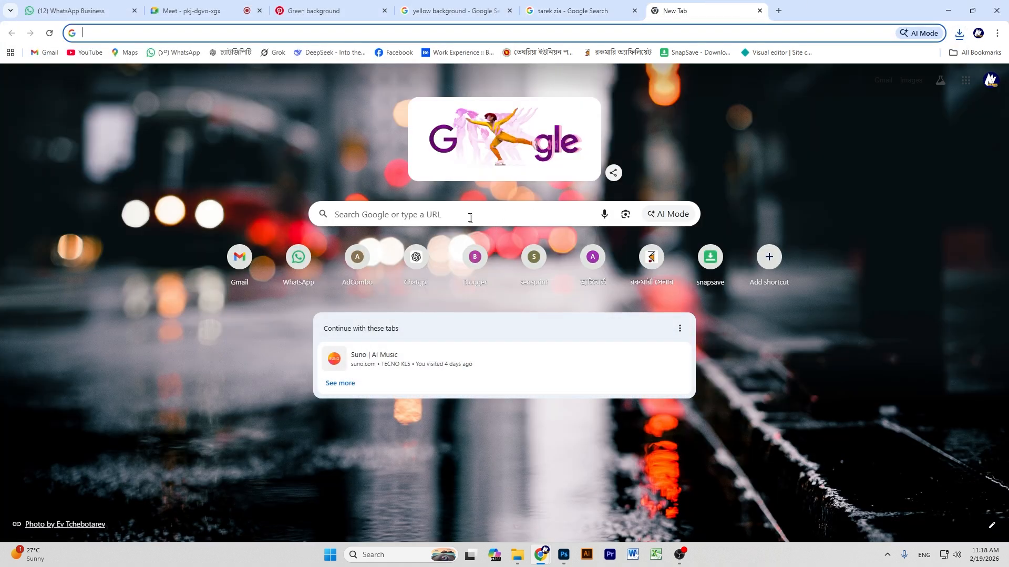
left_click(471, 217)
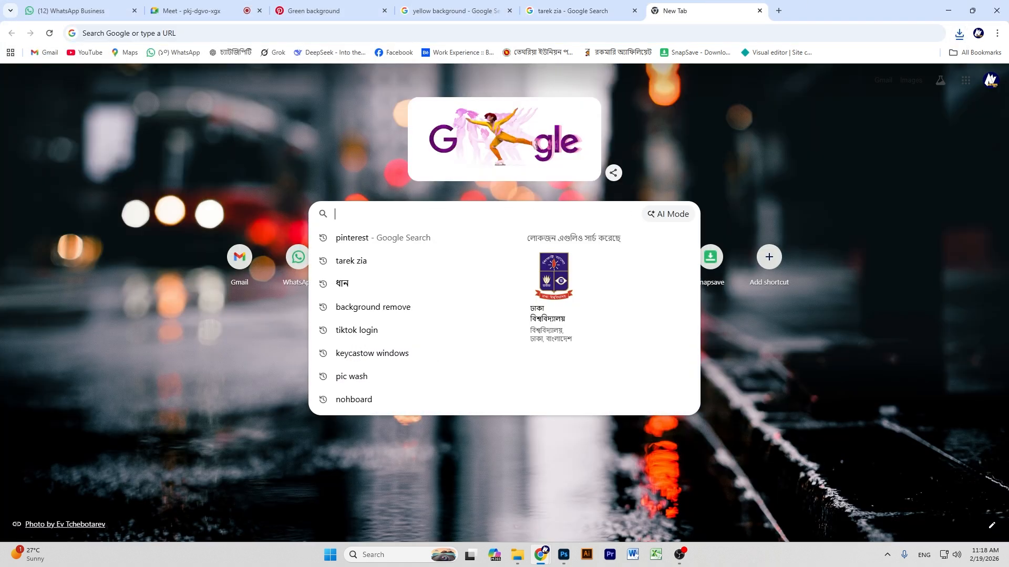
type("ড়হ")
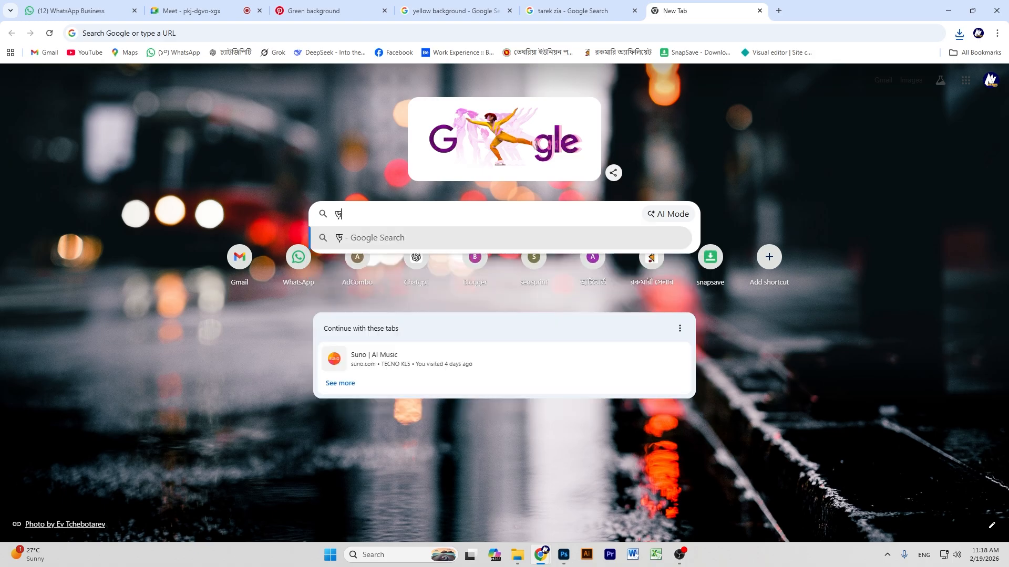
key("BackSpace")
key("BackSpace")
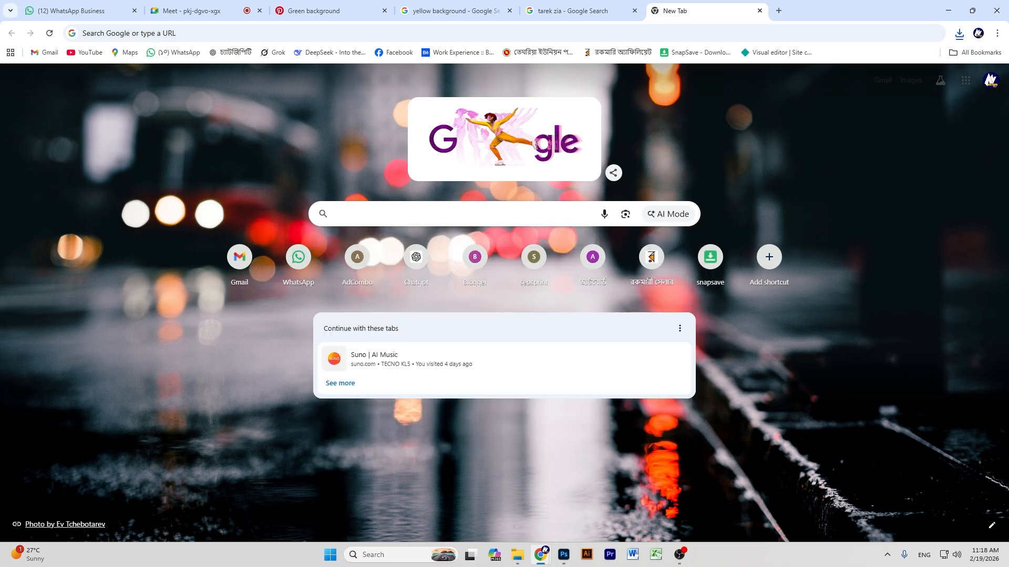
Search for PicWish and open its Enhance Photo tool.
type("pic")
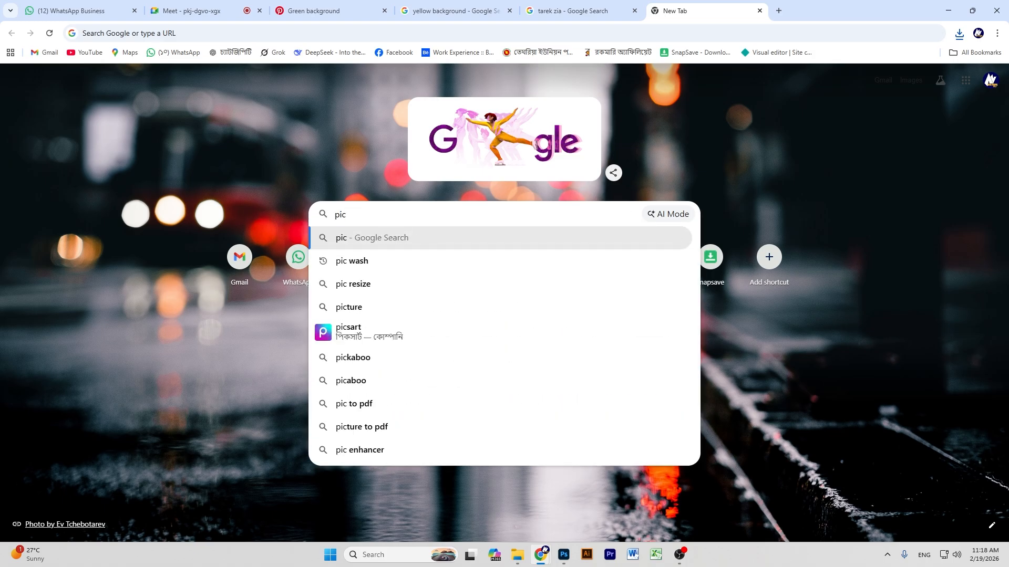
left_click(427, 262)
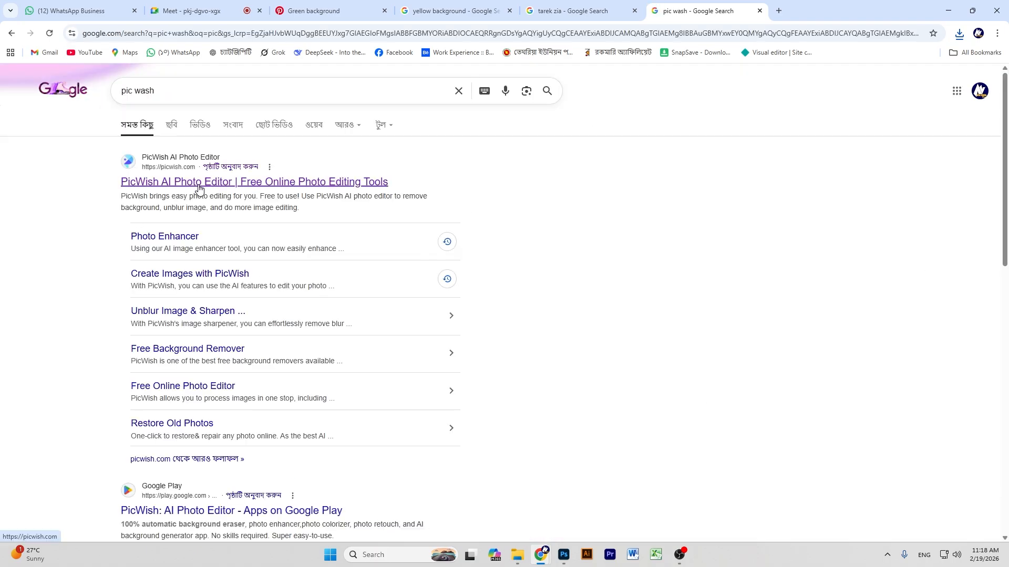
left_click(198, 188)
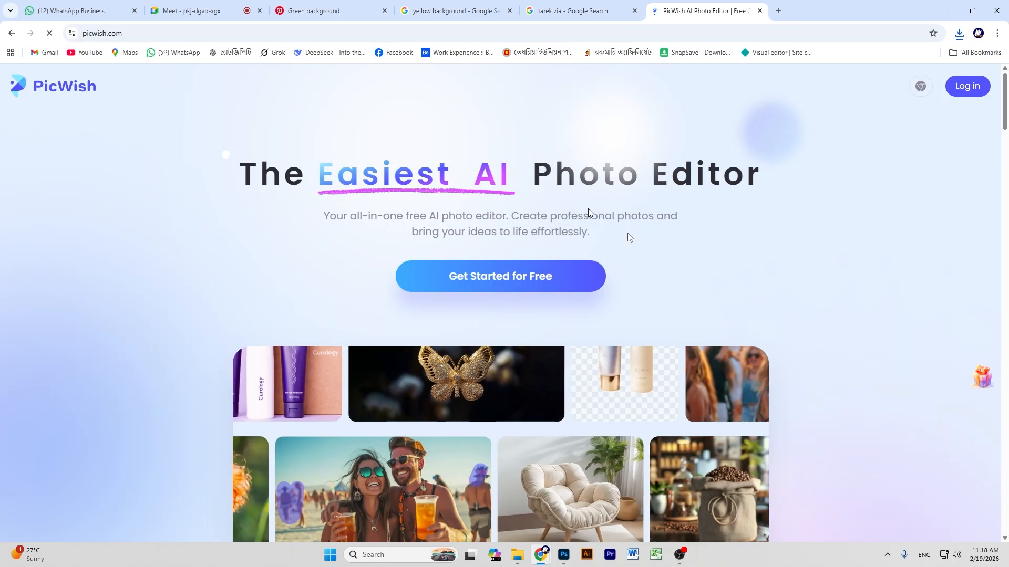
left_click(486, 276)
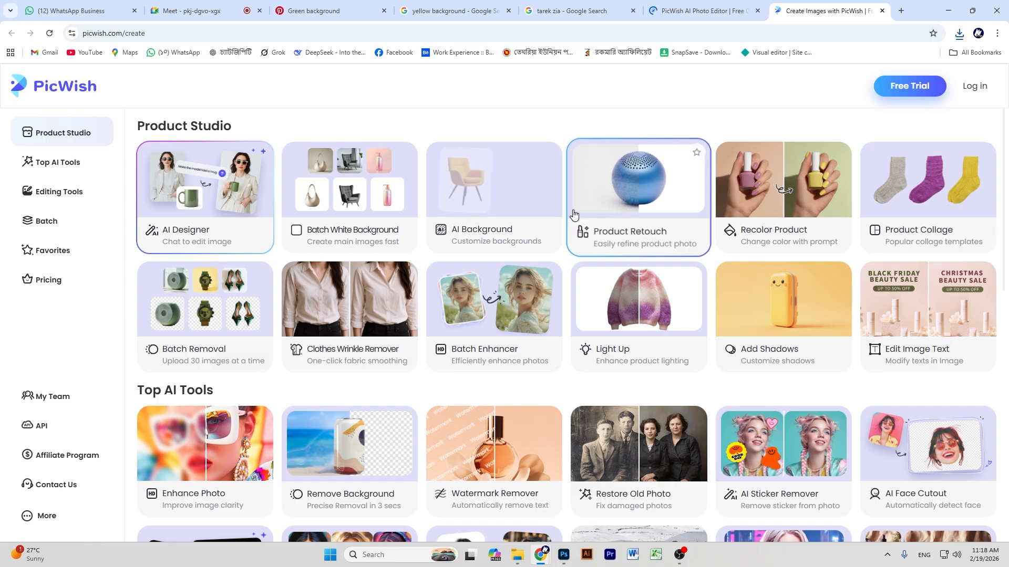
scroll(413, 235, "down", 4)
left_click(200, 250)
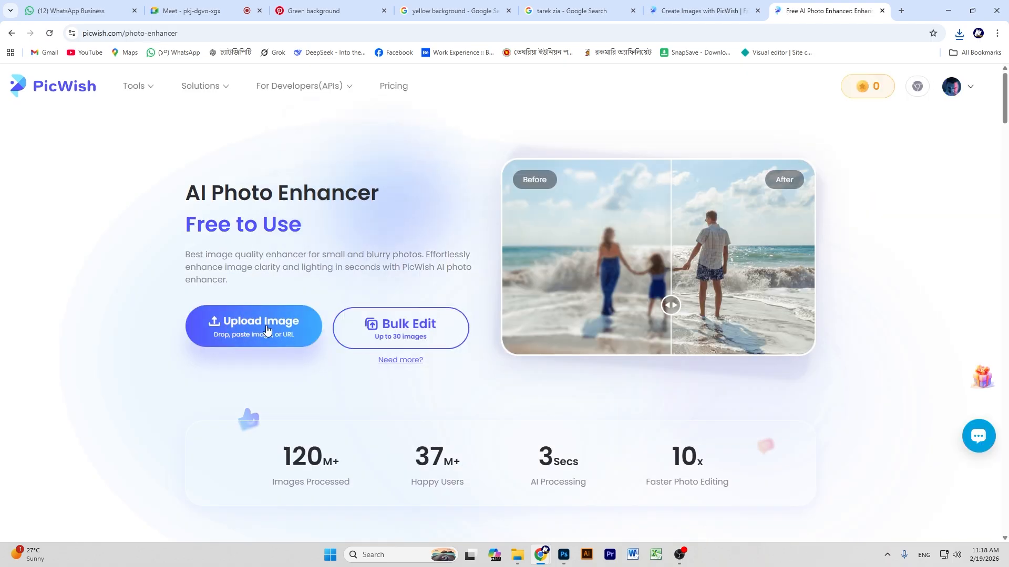
Upload the portrait from Downloads to the enhancer and download the enhanced JPG for free.
left_click(266, 331)
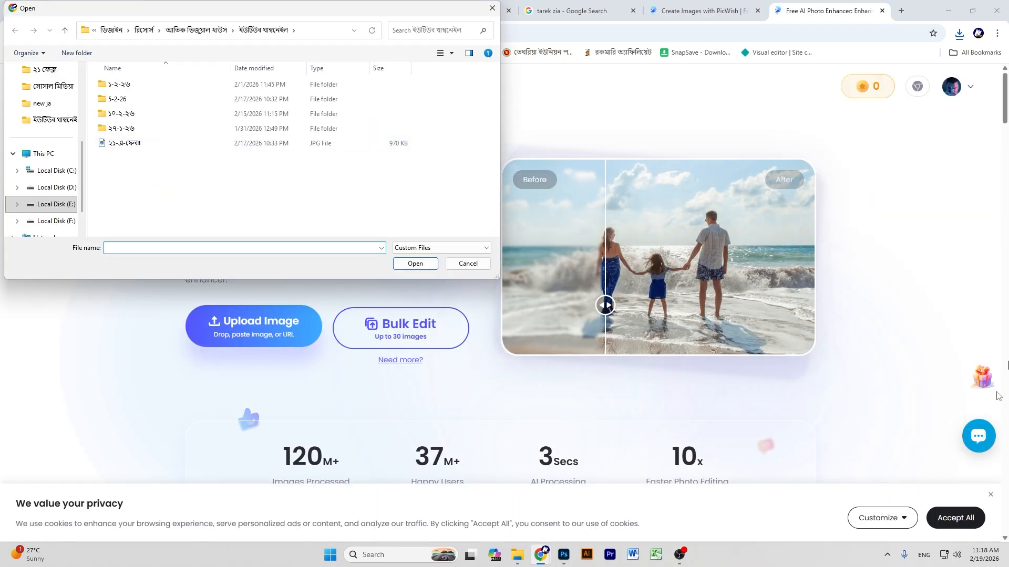
scroll(49, 186, "up", 3)
left_click(49, 140)
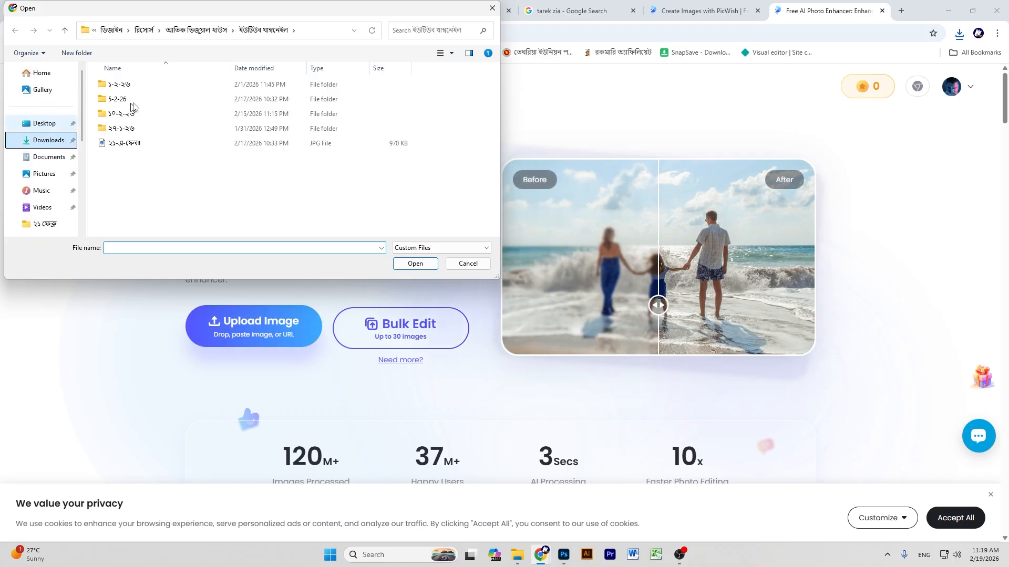
left_click(132, 105)
left_click(415, 263)
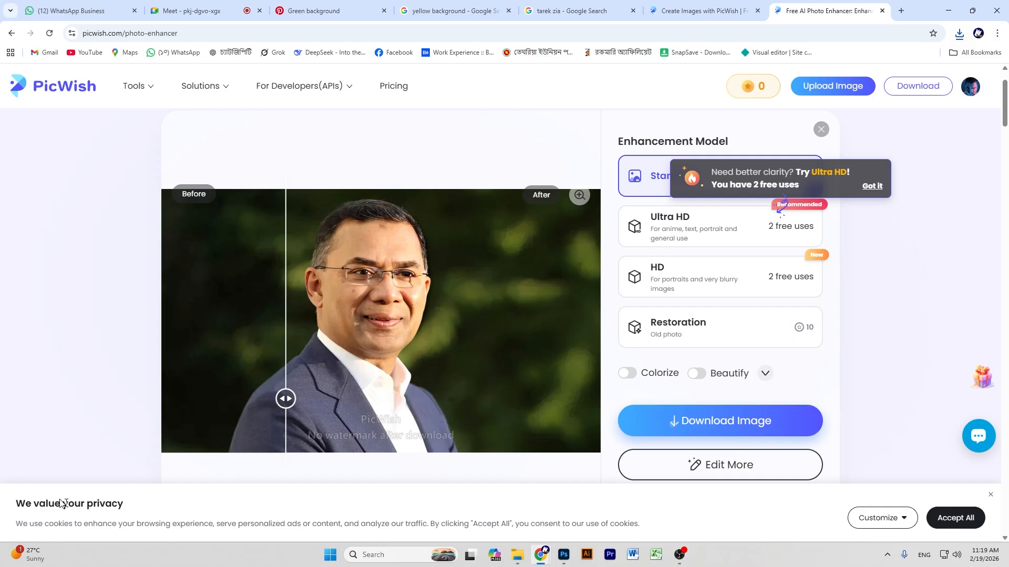
mouse_move(698, 421)
left_click(704, 458)
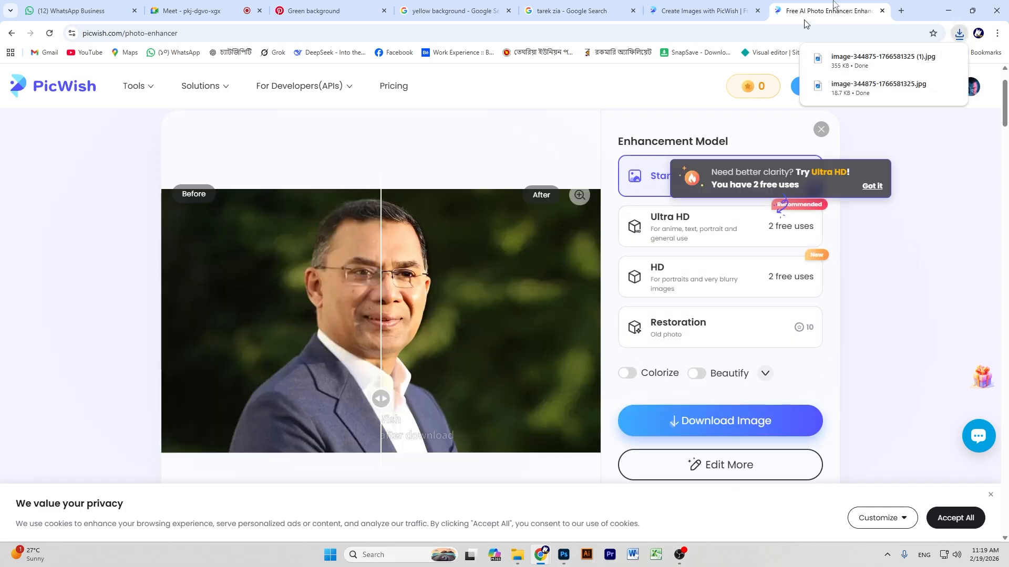
left_click(900, 9)
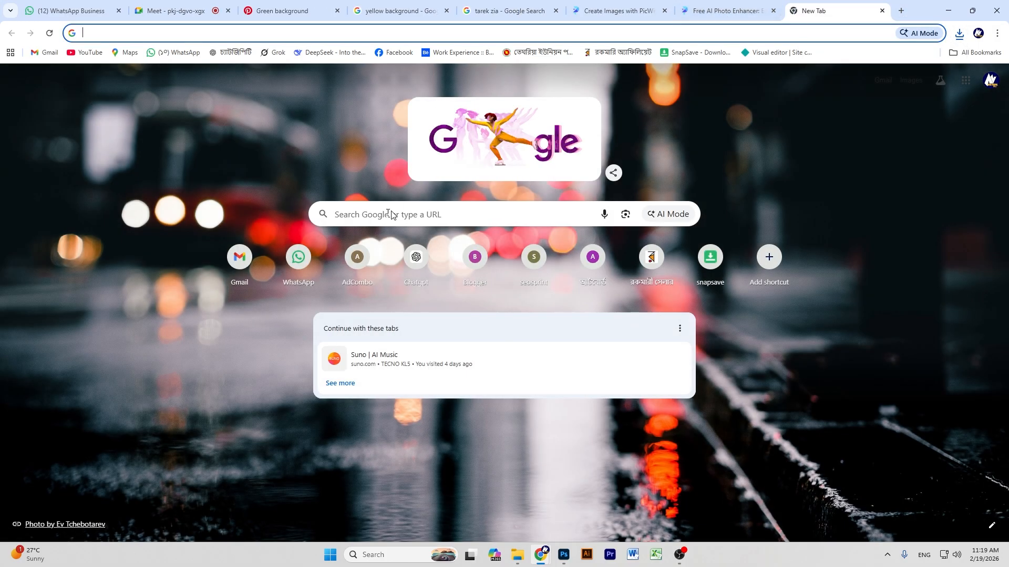
Close the floating Meet video-call window covering the new tab.
left_click(390, 214)
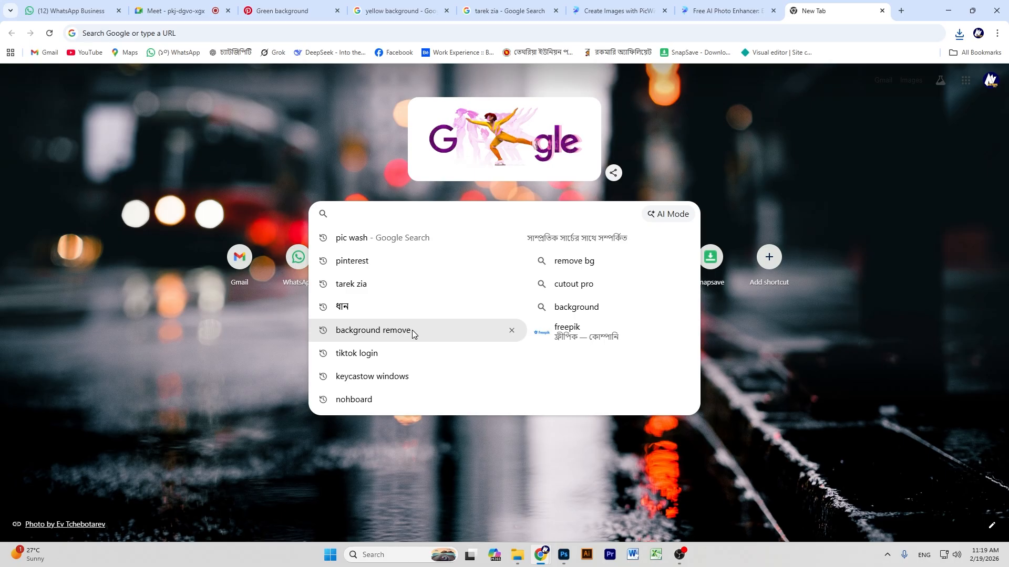
left_click(537, 562)
left_click(171, 3)
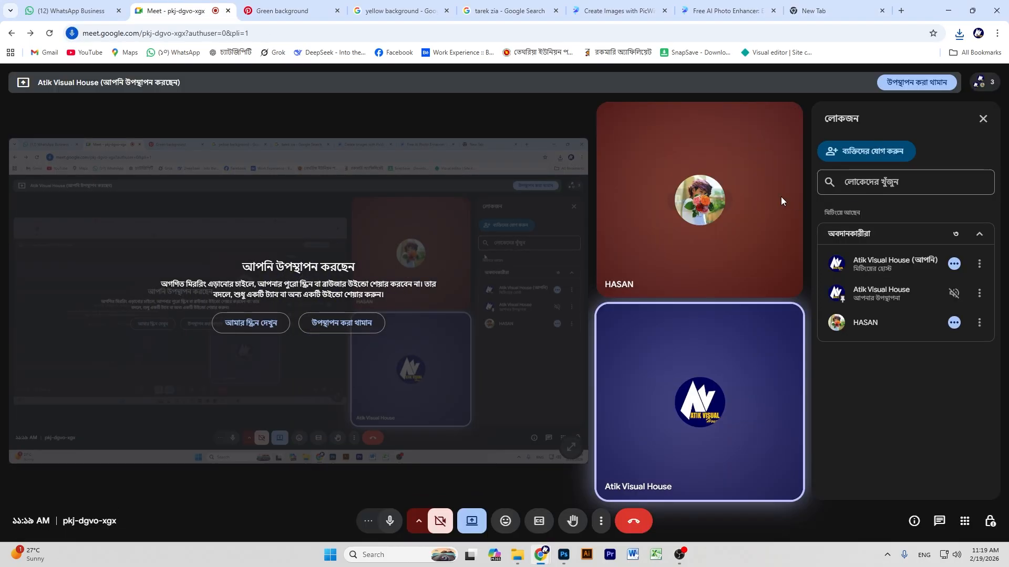
left_click(830, 5)
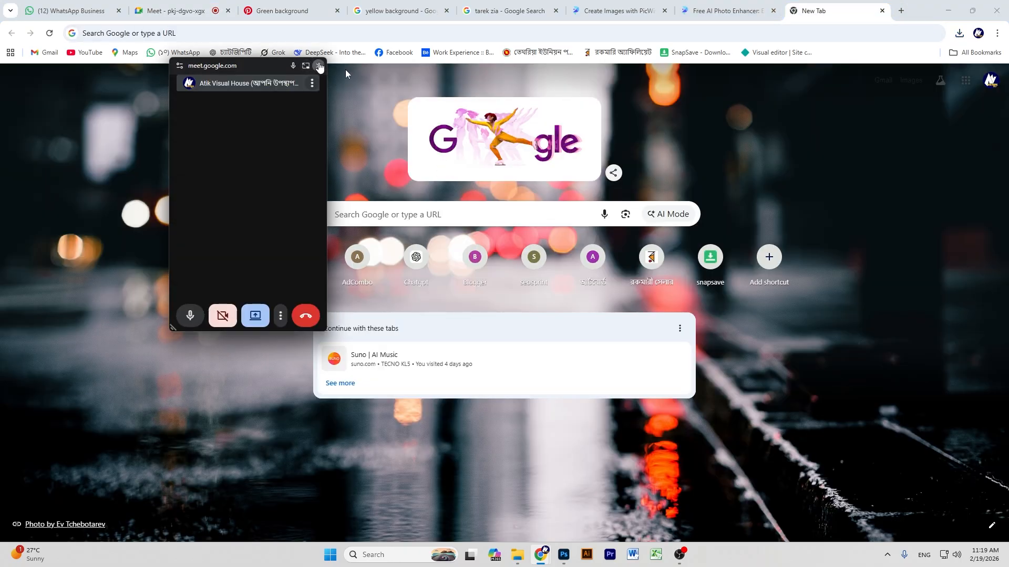
left_click(319, 67)
Search Google for 'background remove' from the new tab page.
left_click(412, 215)
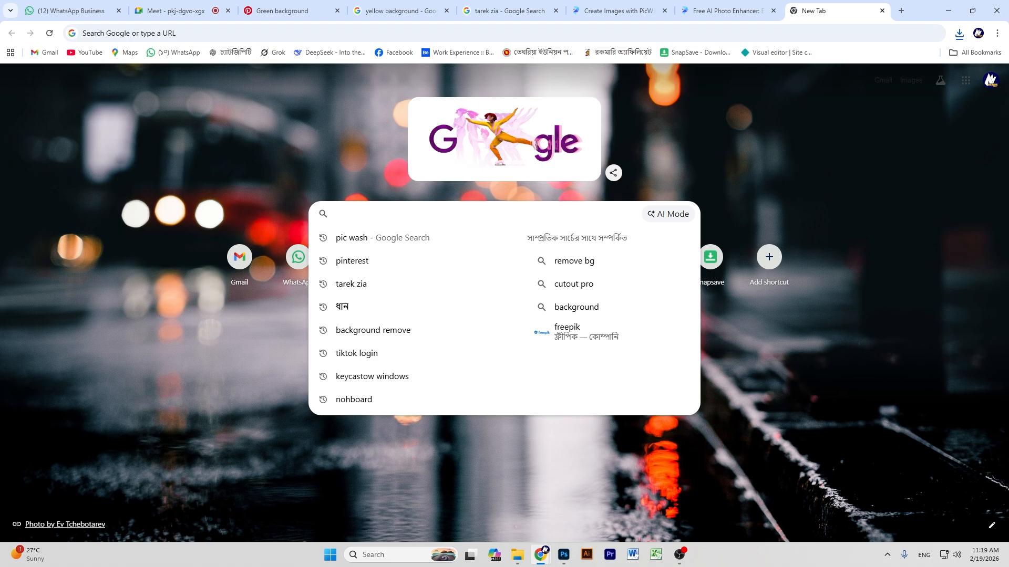
left_click(563, 554)
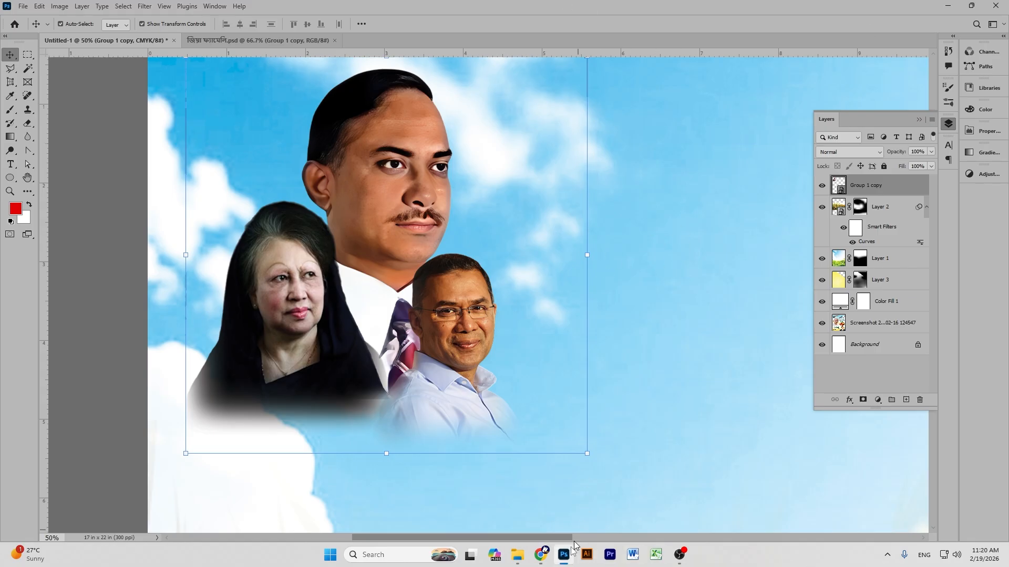
mouse_move(540, 554)
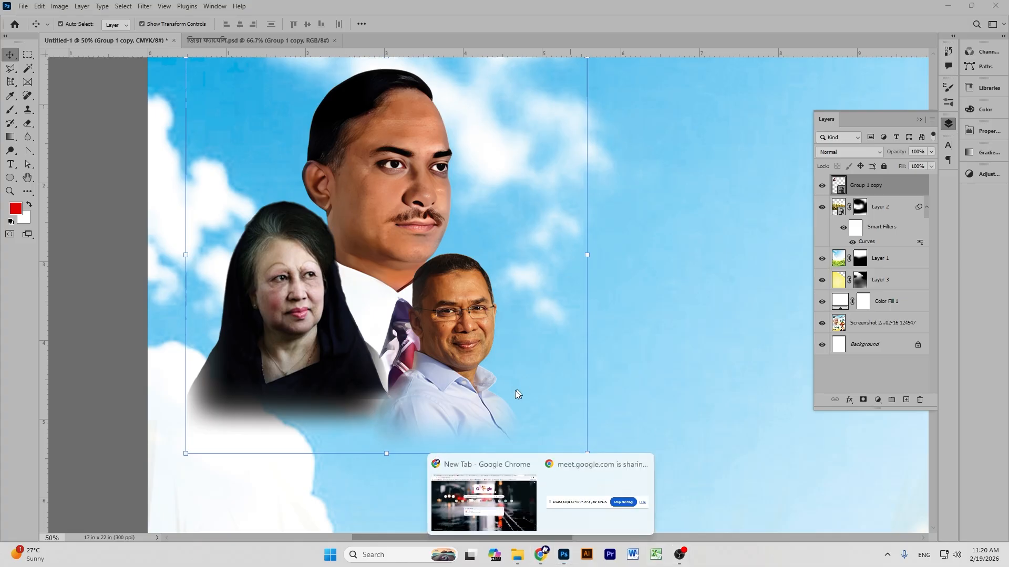
left_click(483, 484)
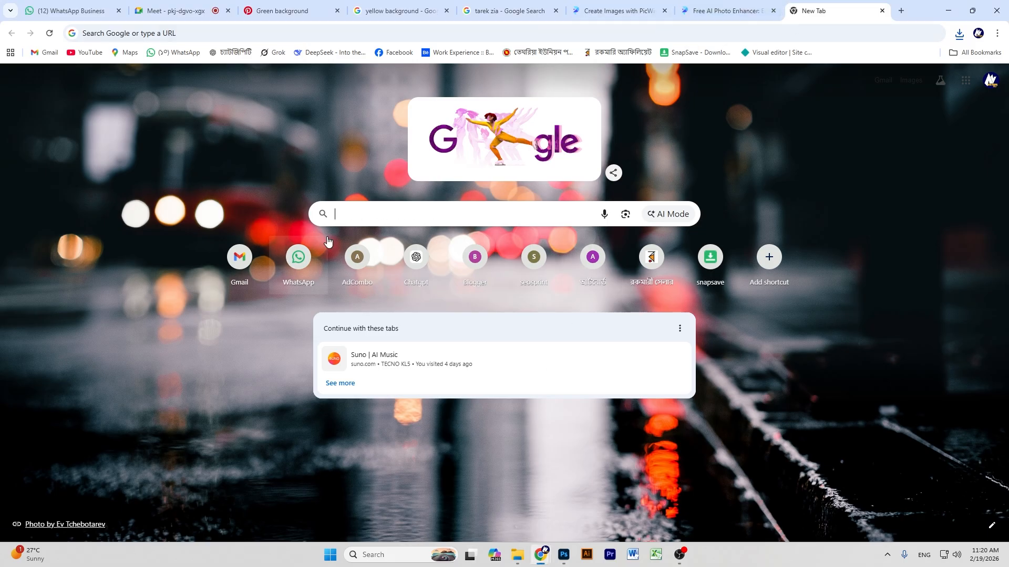
left_click(367, 210)
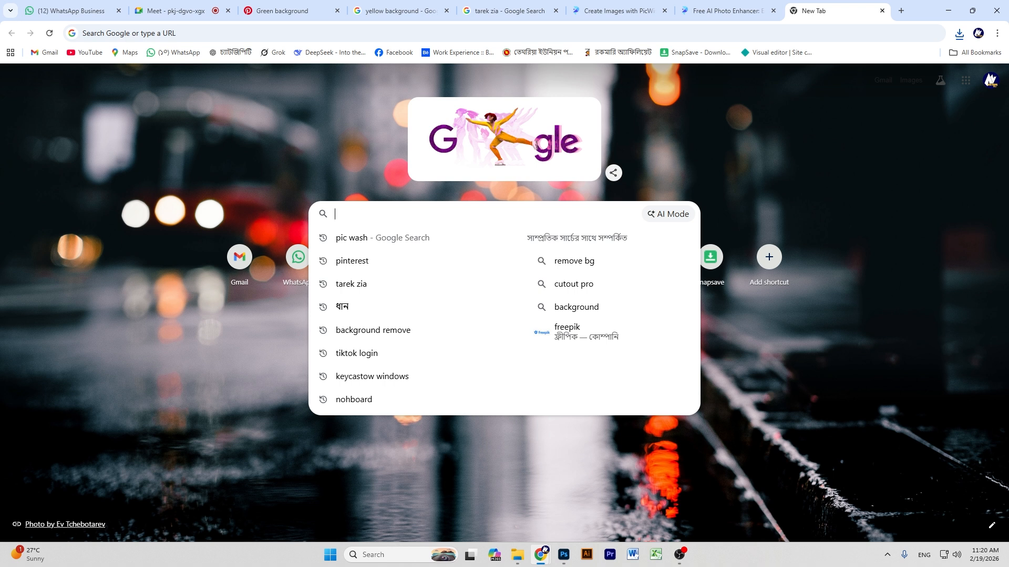
left_click(418, 331)
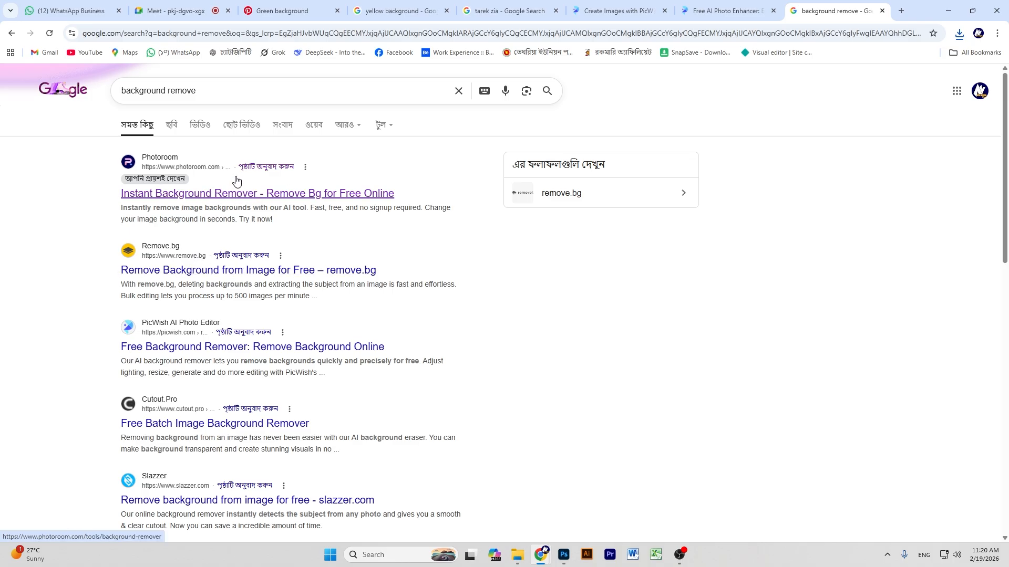
Load the enhanced portrait into Photoroom's background remover.
left_click(229, 194)
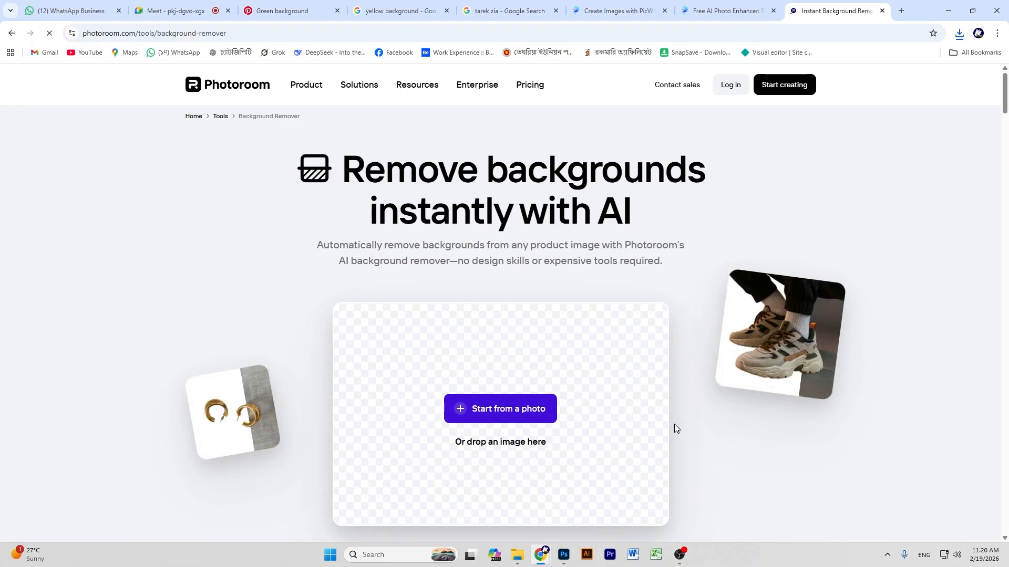
left_click(509, 410)
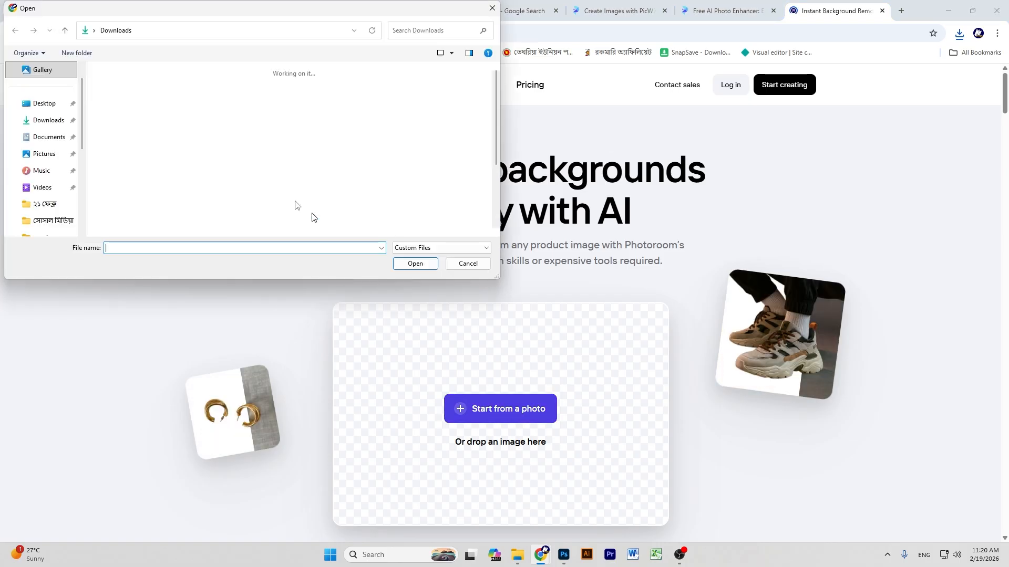
left_click(132, 137)
left_click(415, 263)
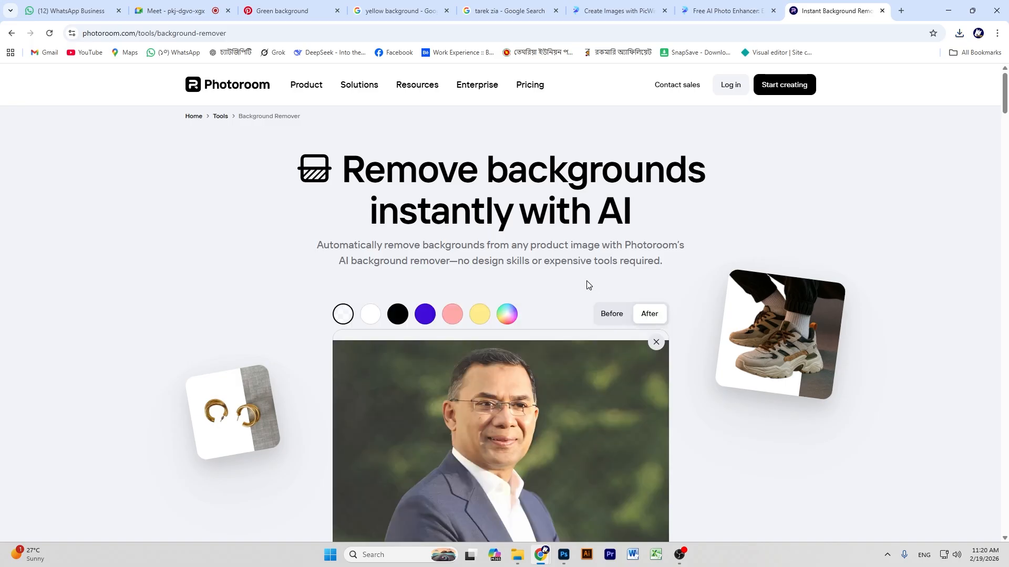
scroll(589, 288, "down", 4)
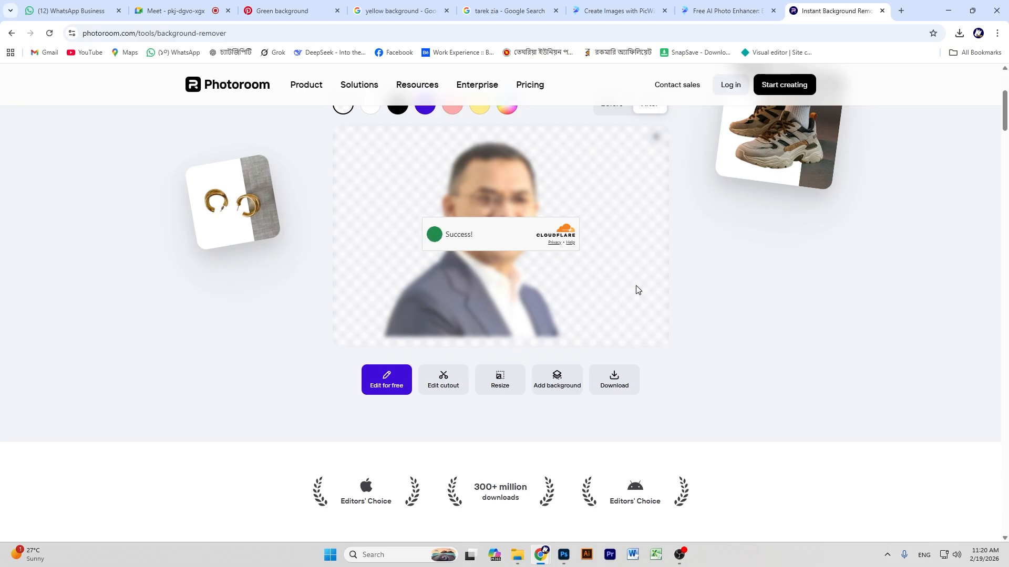
Download the cutout as a standard-resolution PNG and return to Photoshop's Layer 1.
left_click(622, 379)
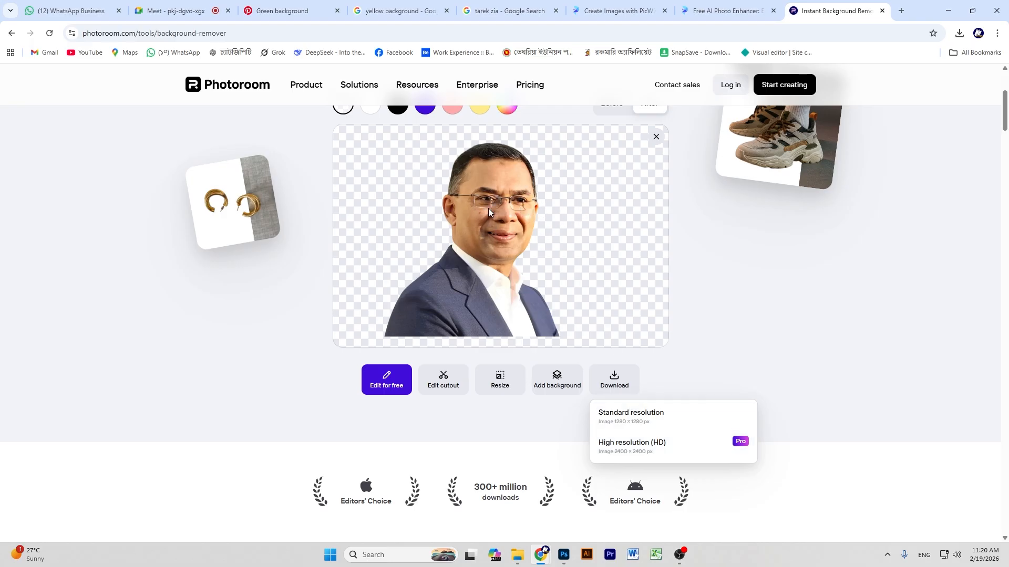
left_click(646, 418)
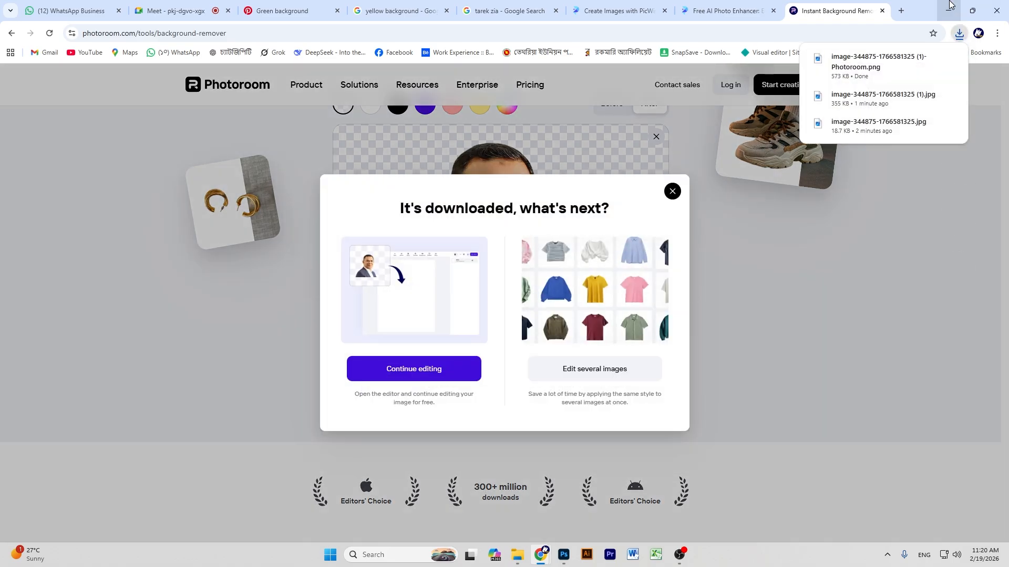
left_click(948, 11)
left_click(619, 234)
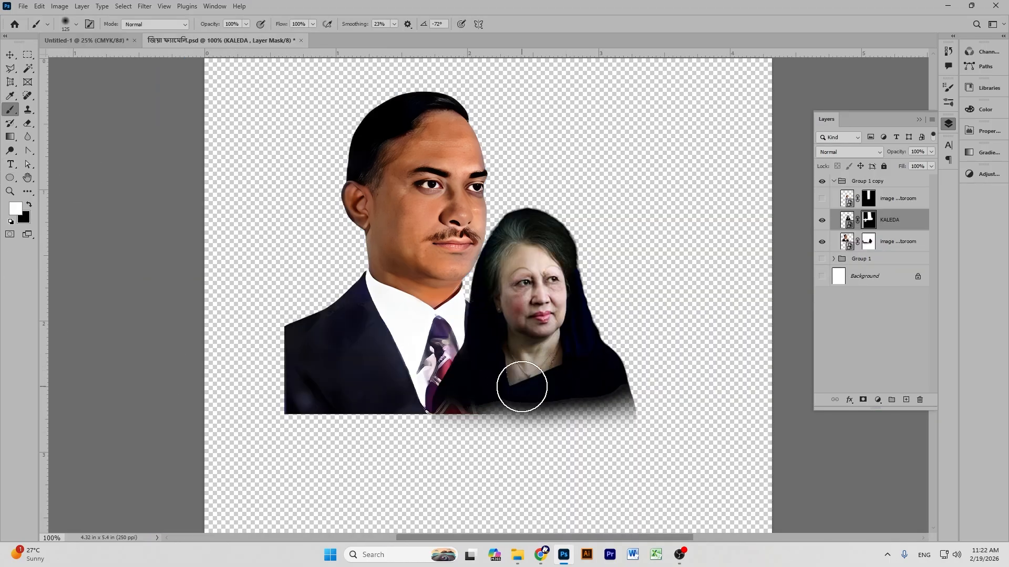
Paint on the man's layer mask to fade his suit bottom, then undo those strokes.
left_click(866, 242)
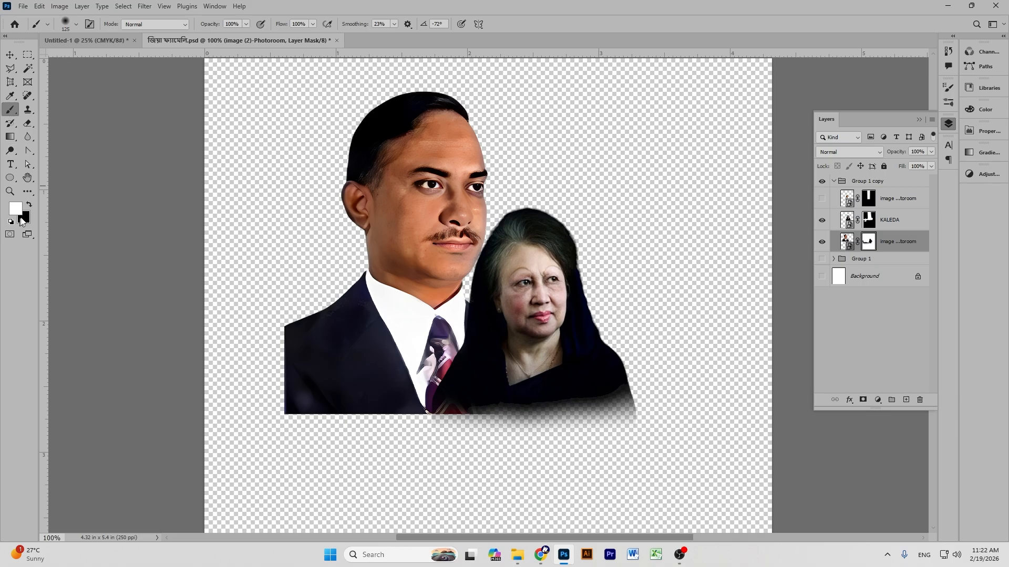
left_click_drag(277, 419, 471, 419)
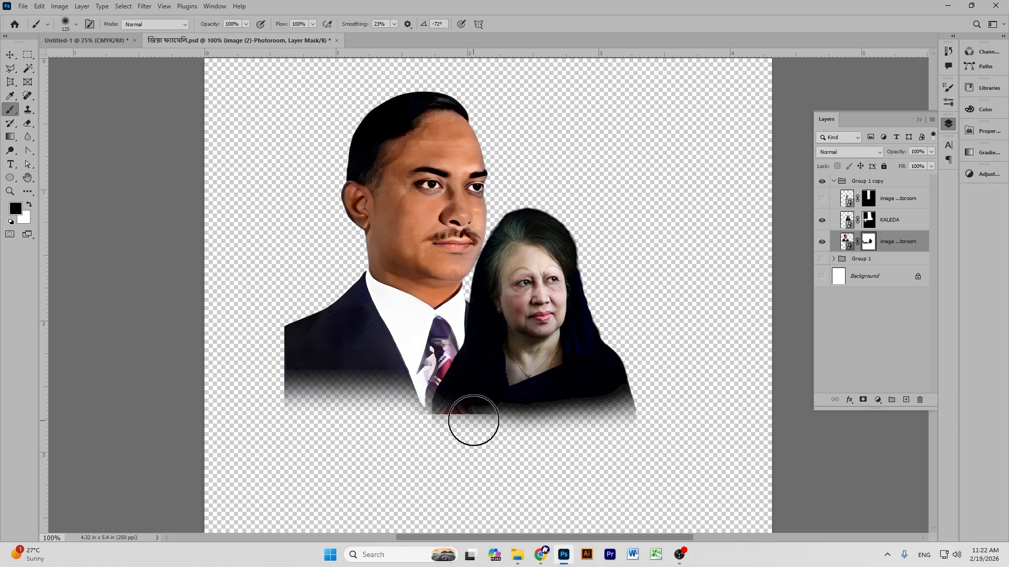
mouse_move(333, 419)
left_mouse_down()
mouse_move(241, 434)
mouse_move(292, 418)
mouse_move(369, 417)
mouse_move(312, 419)
left_mouse_up()
mouse_move(529, 424)
left_mouse_down()
mouse_move(429, 430)
mouse_move(623, 446)
mouse_move(304, 416)
left_mouse_up()
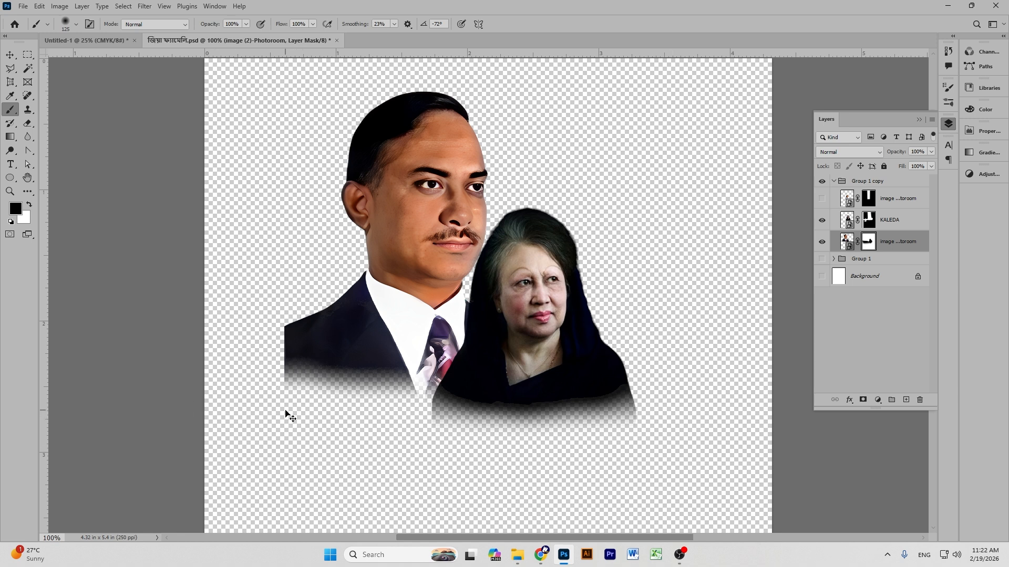
key("z")
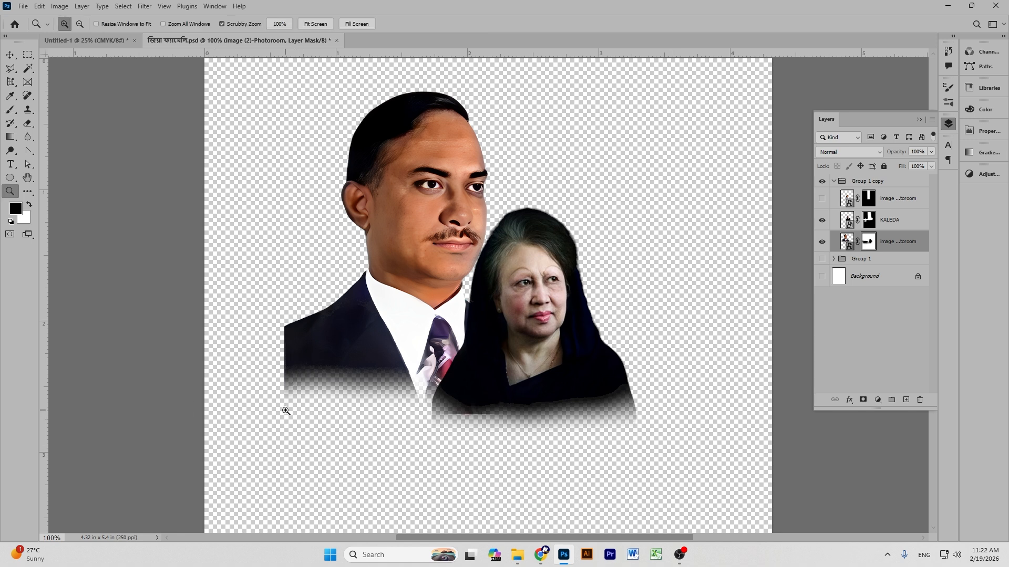
key("ctrl+z")
key("ctrl+z")
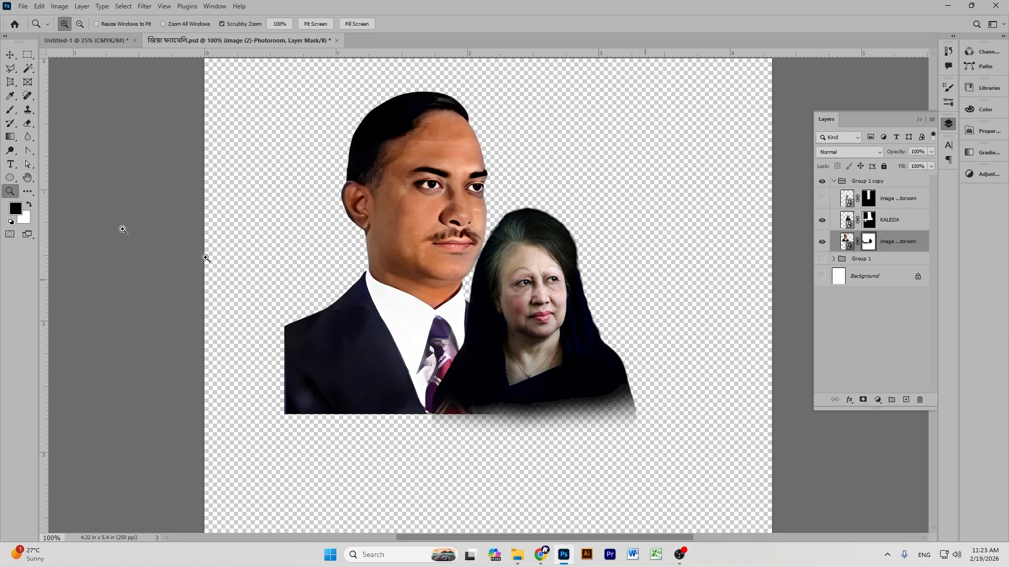
Fade the bottoms of the man's and woman's portraits with gradients on their layer masks.
left_click(15, 137)
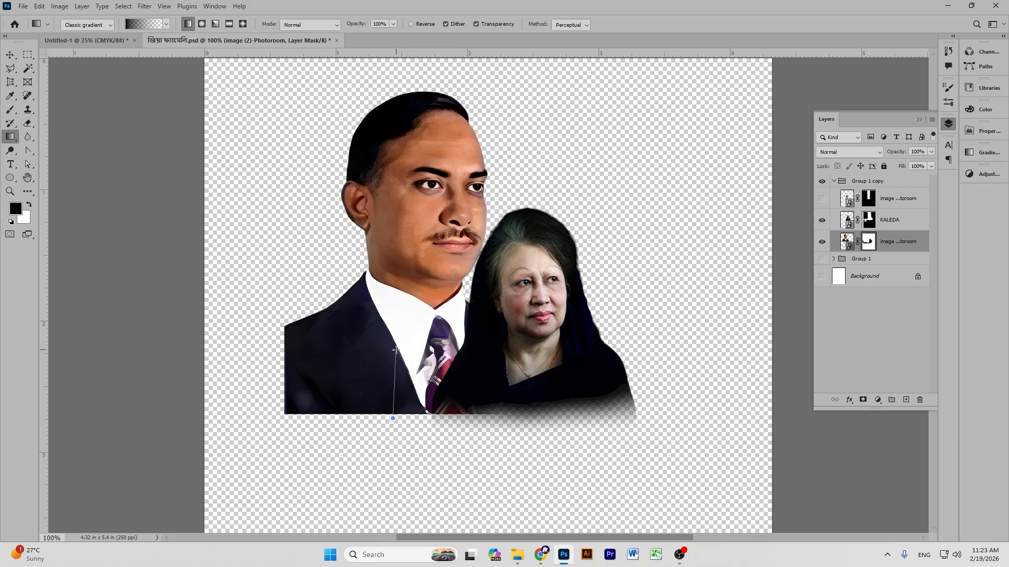
left_click_drag(396, 350, 396, 350)
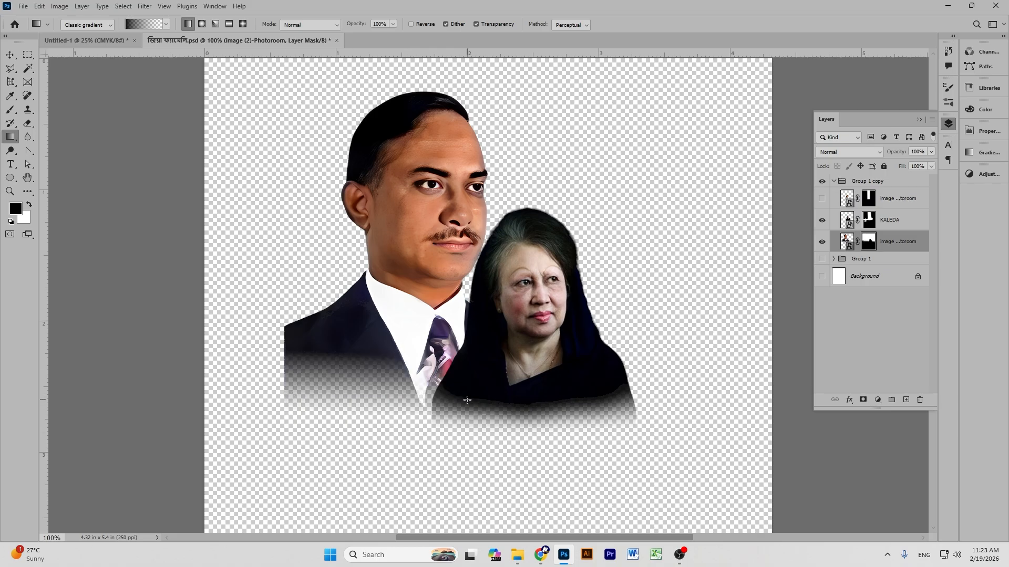
left_click(868, 219)
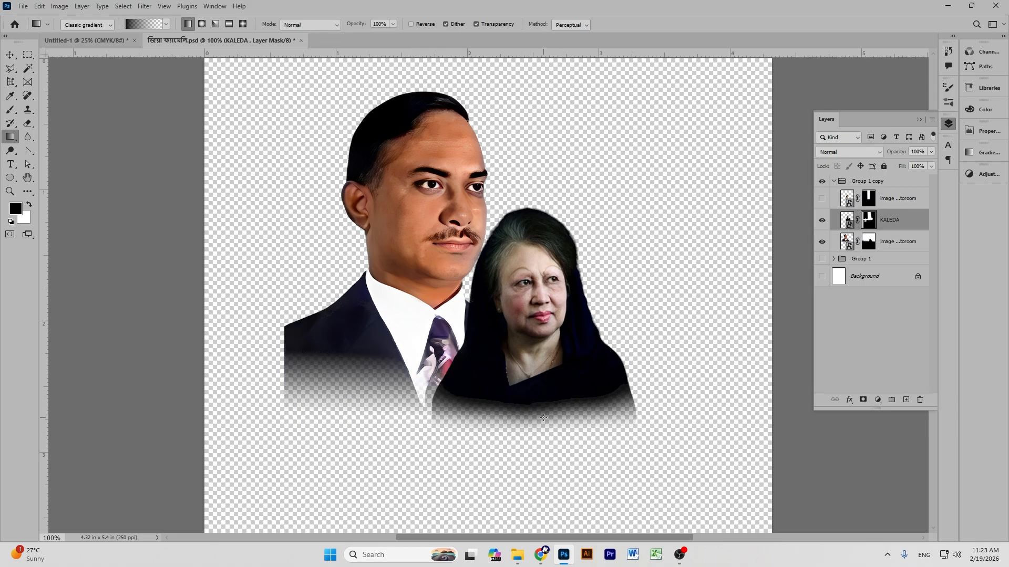
left_click_drag(536, 383, 535, 378)
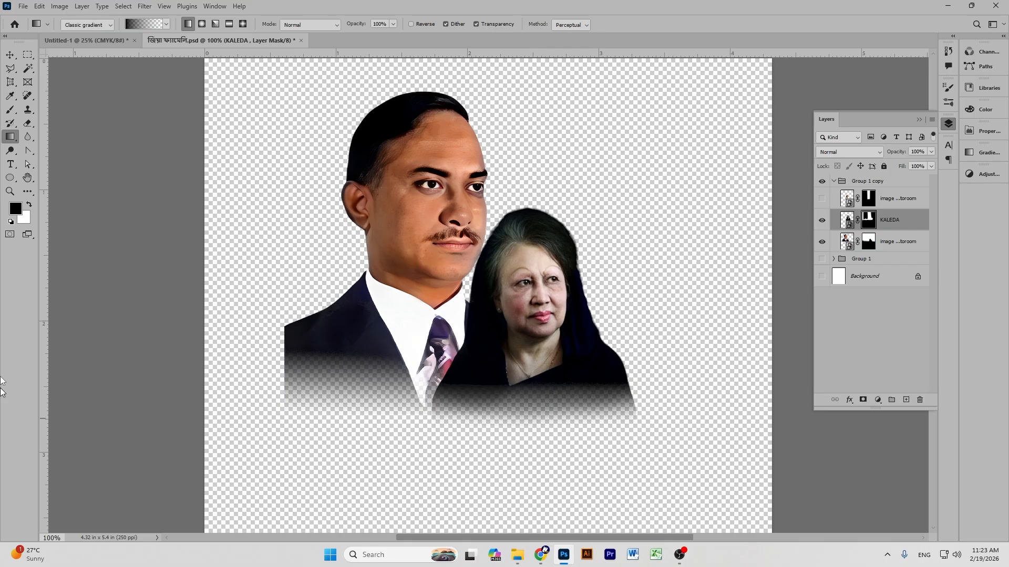
Brush the masks to hide the man's left shoulder and soften the woman's lower-right edge.
left_click(7, 111)
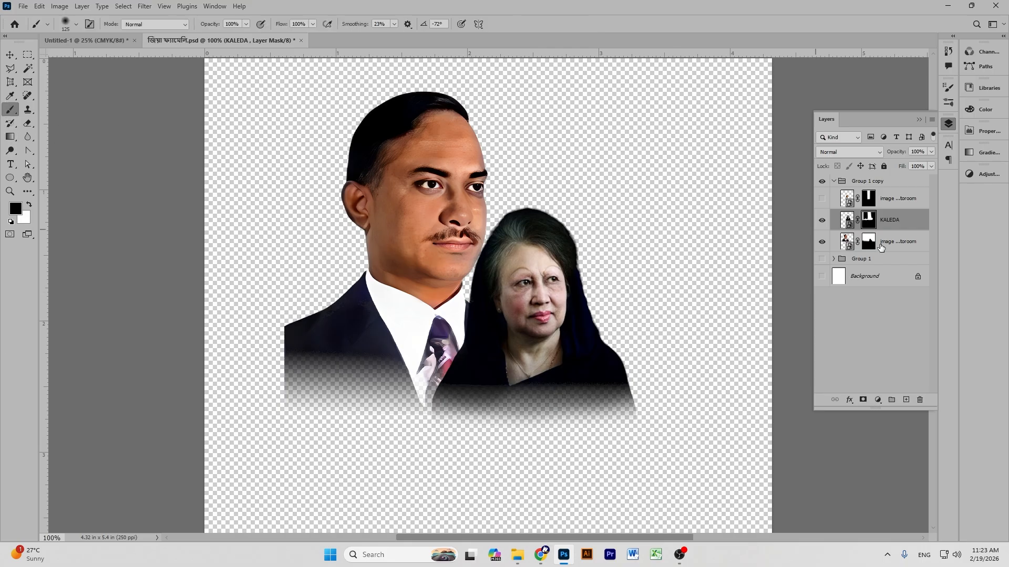
left_click(867, 242)
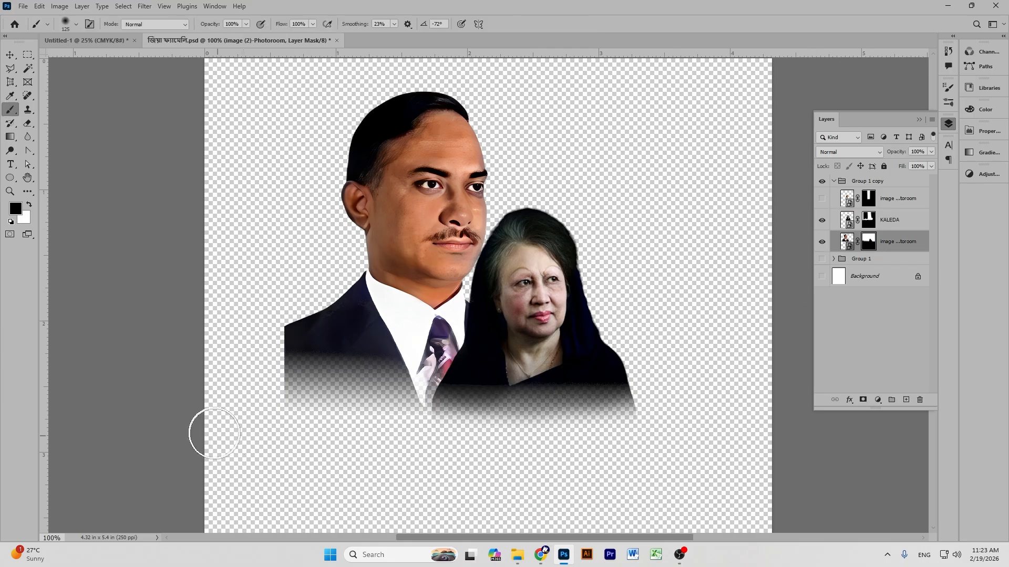
mouse_move(281, 390)
left_mouse_down()
mouse_move(273, 300)
mouse_move(272, 403)
mouse_move(275, 304)
mouse_move(272, 367)
left_mouse_up()
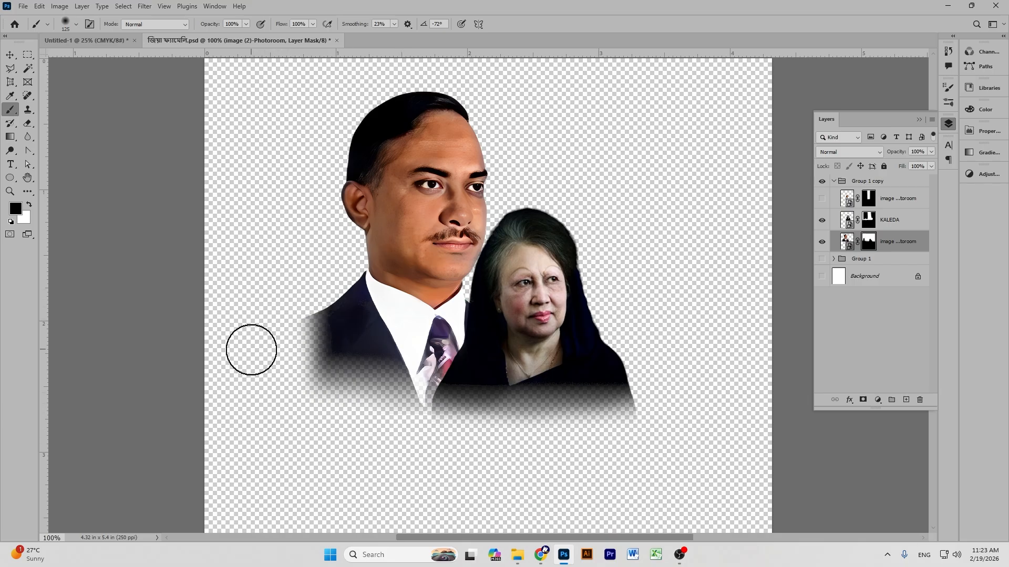
left_click(869, 223)
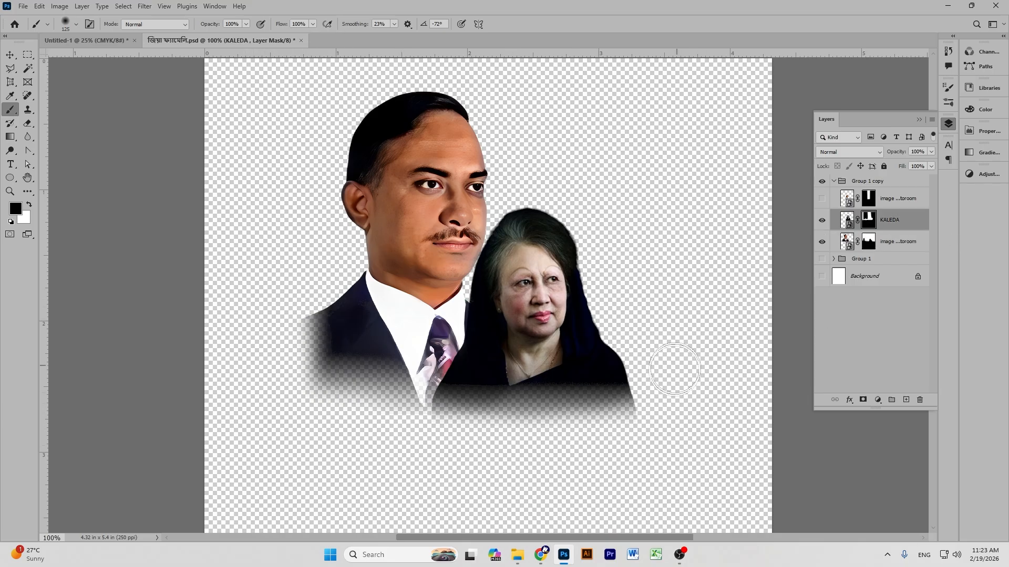
mouse_move(663, 404)
left_mouse_down()
mouse_move(691, 357)
mouse_move(631, 448)
mouse_move(567, 459)
mouse_move(463, 452)
mouse_move(488, 423)
mouse_move(434, 440)
mouse_move(484, 442)
mouse_move(126, 364)
left_mouse_up()
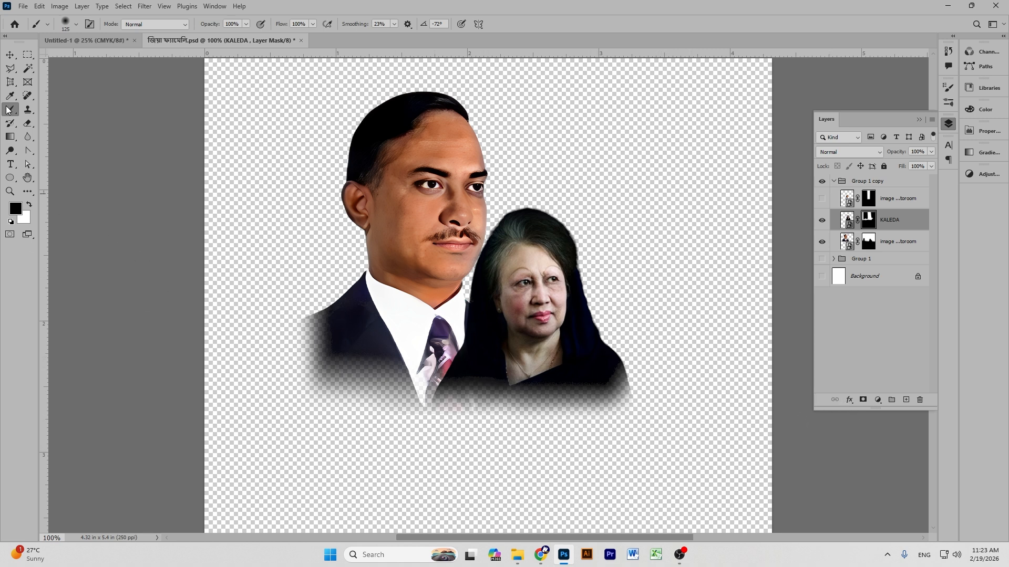
Collapse and select the Group 1 copy group, accidentally shifting the man's portrait left.
left_click(10, 54)
left_click(663, 178)
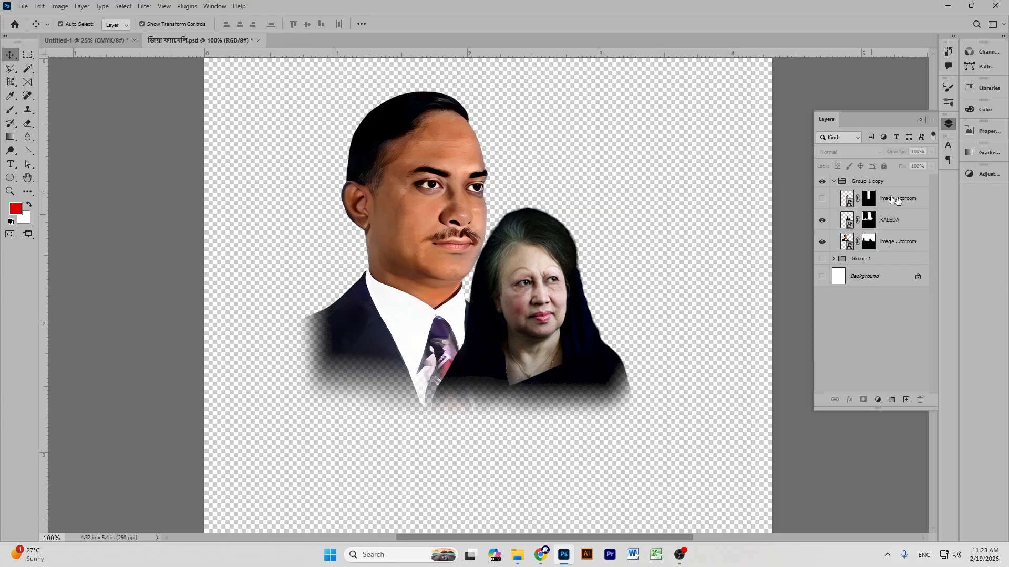
left_click(832, 182)
left_click(859, 182)
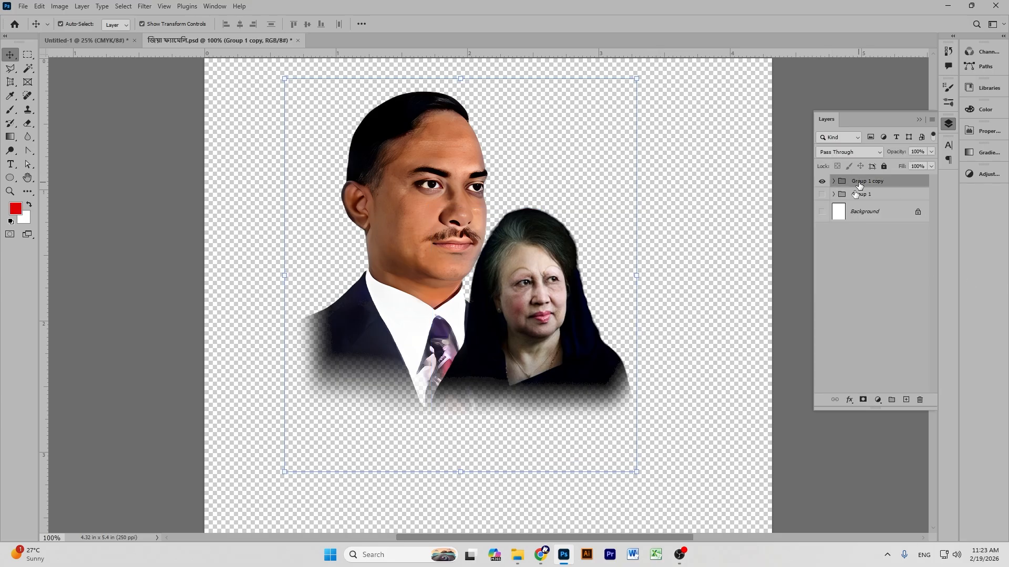
left_click_drag(461, 203, 209, 156)
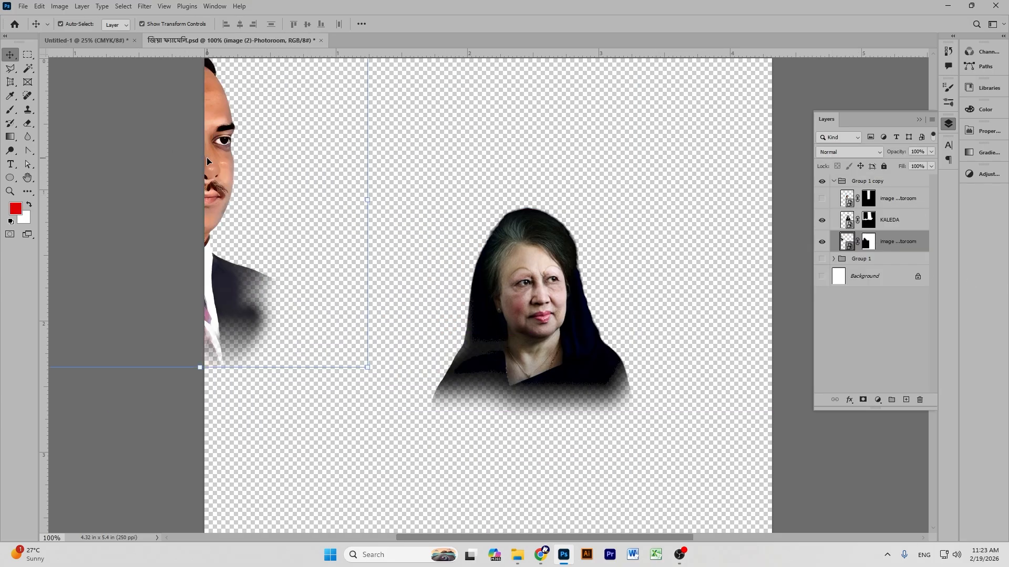
Undo the accidental move and drag the Group 1 copy leader pair into the poster.
key("ctrl+z")
left_click(834, 181)
left_click(869, 183)
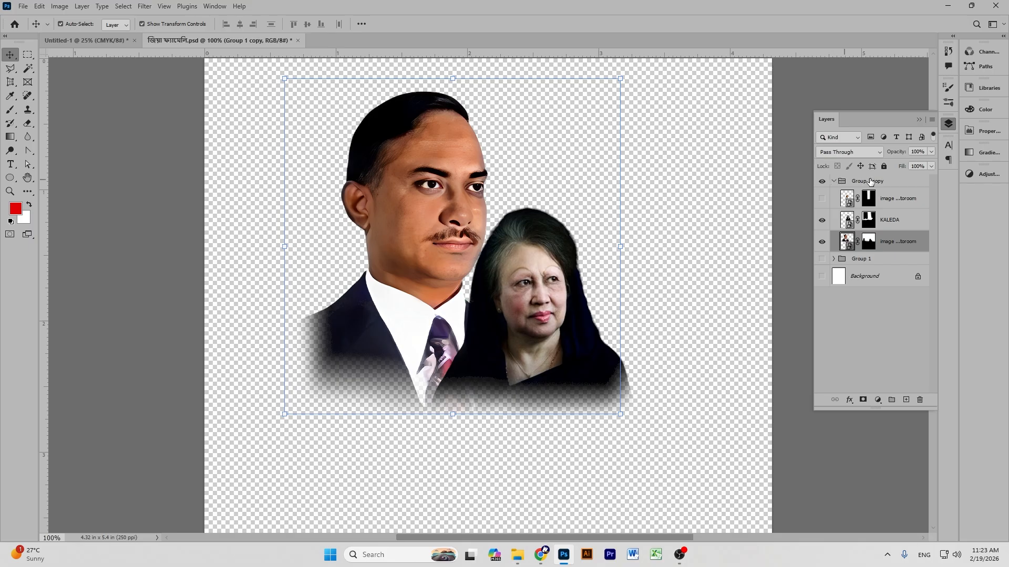
key("ctrl+t")
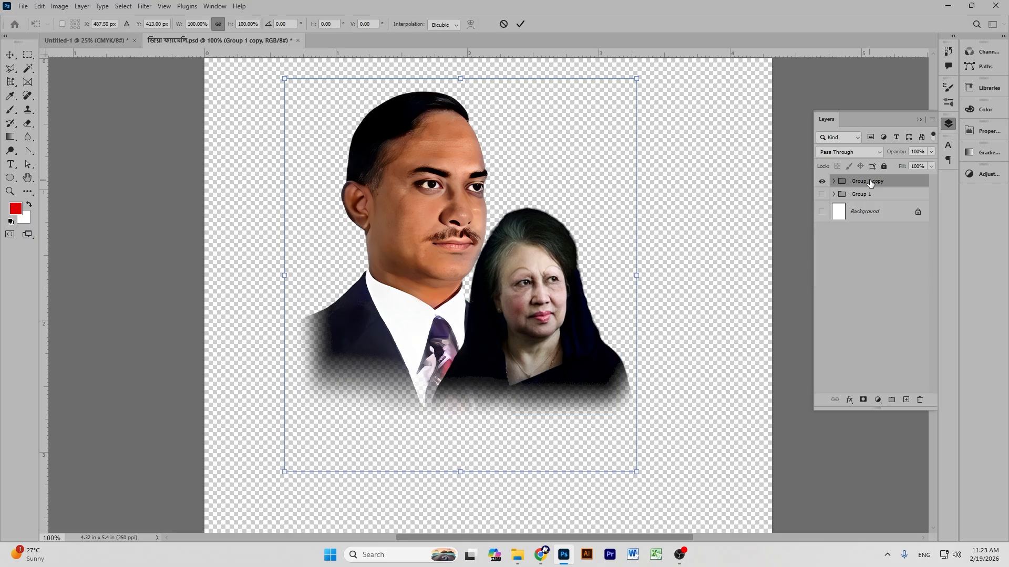
left_click_drag(870, 182, 498, 285)
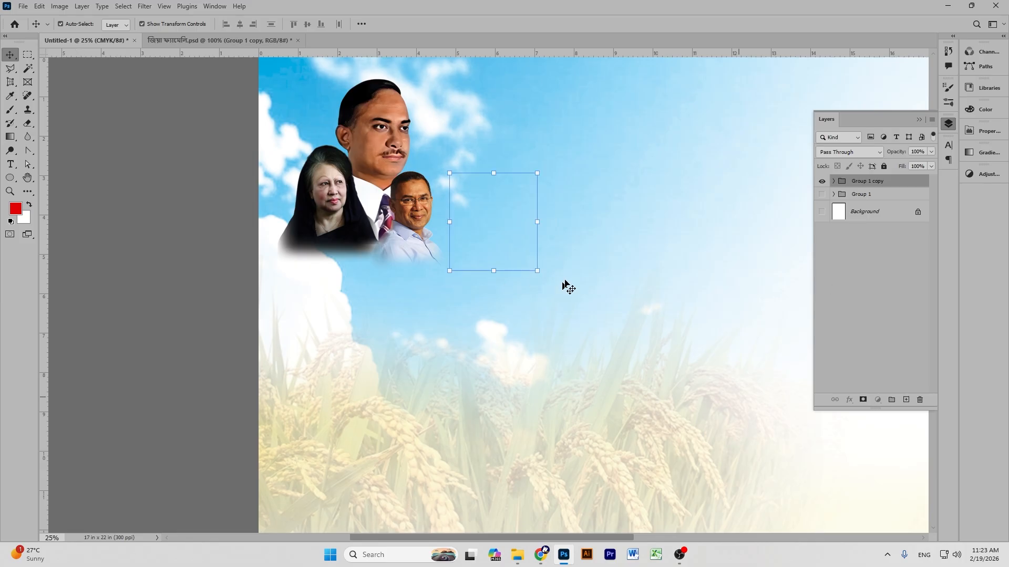
Convert the copied pair to a smart object and delete the poster's older portrait group.
right_click(870, 186)
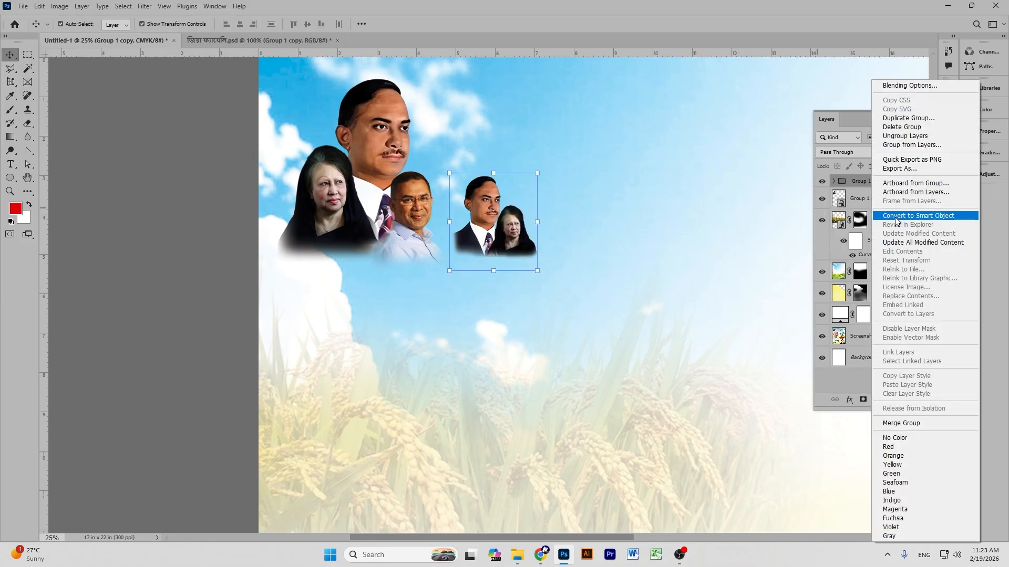
left_click(918, 216)
left_click(592, 240)
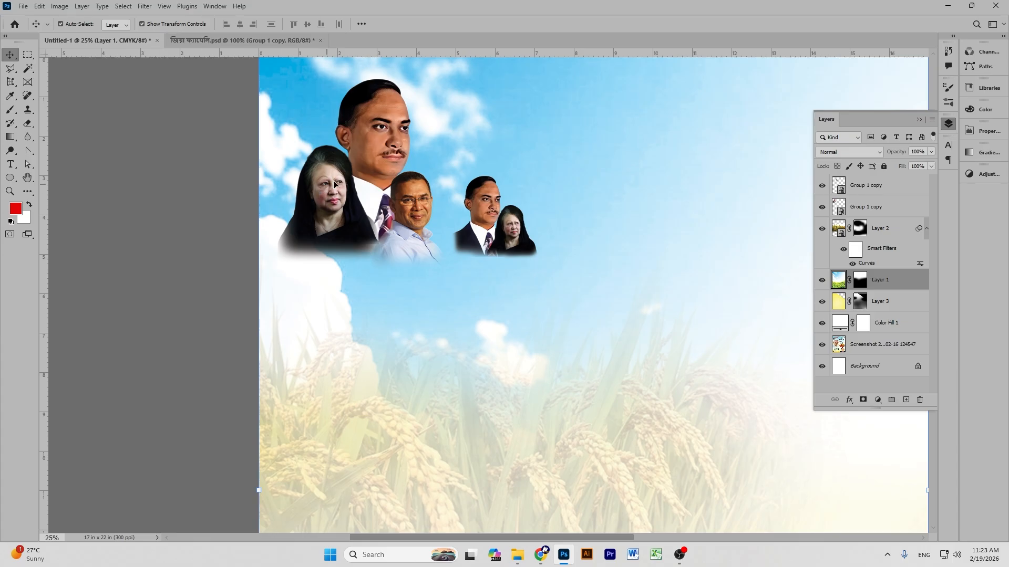
left_click(349, 178)
key("Delete")
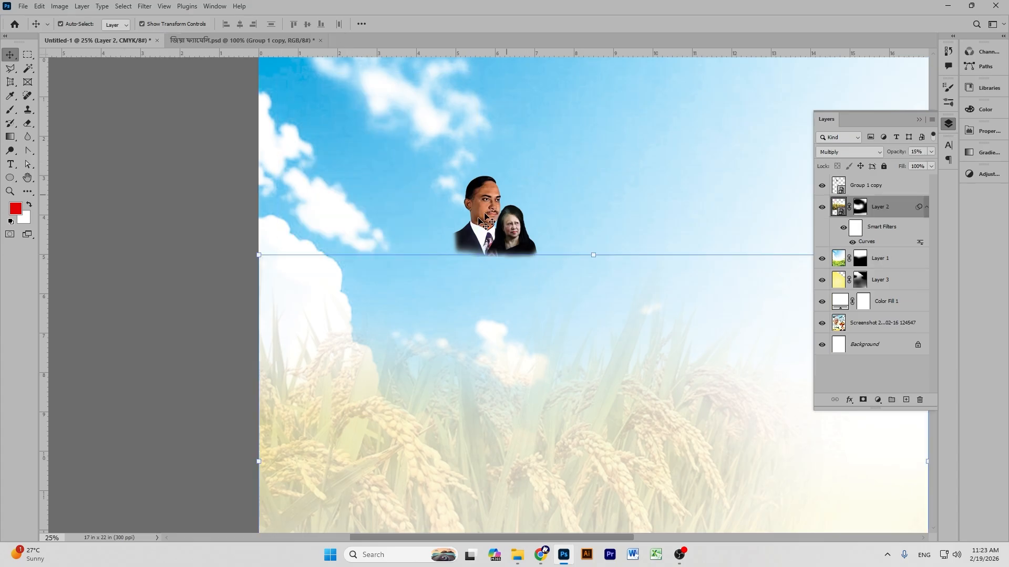
Scale the leader pair to about 208% at the poster's upper left, then return to its file.
left_click_drag(491, 220, 331, 121)
scroll(420, 210, "up", 3)
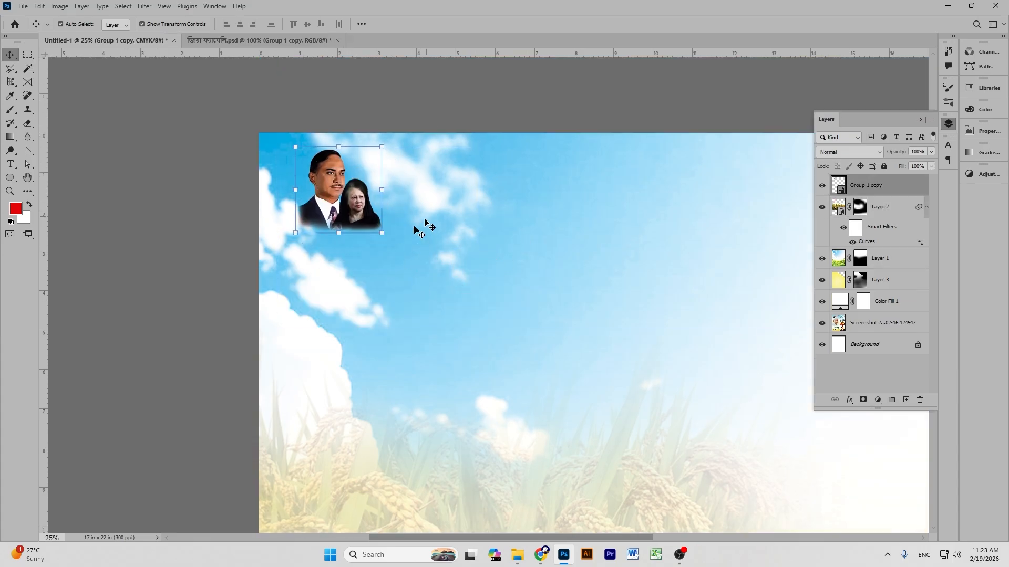
left_click_drag(338, 235, 330, 363)
left_click_drag(311, 261, 354, 269)
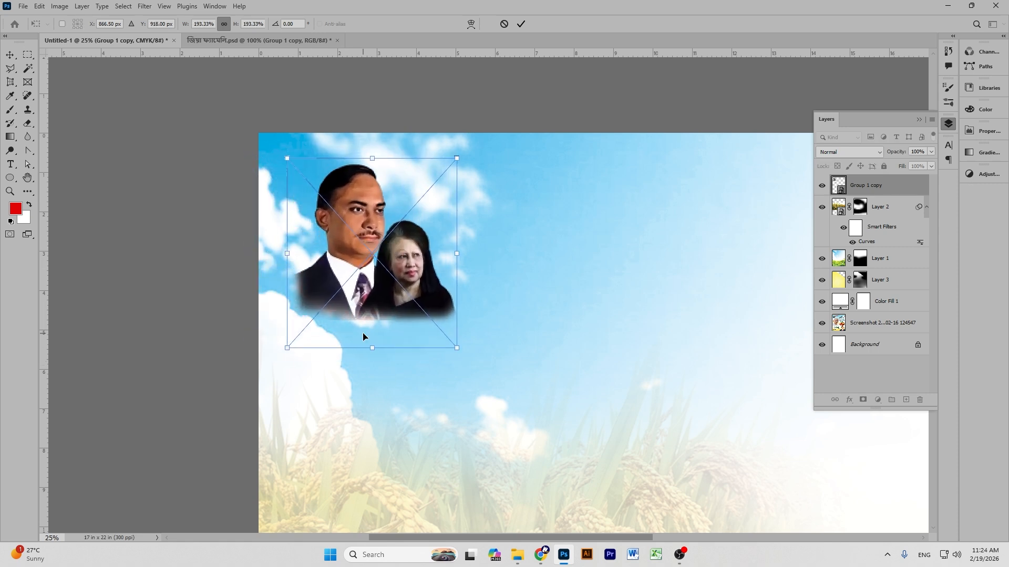
left_click_drag(374, 350, 374, 363)
left_click_drag(356, 237, 358, 239)
key("Return")
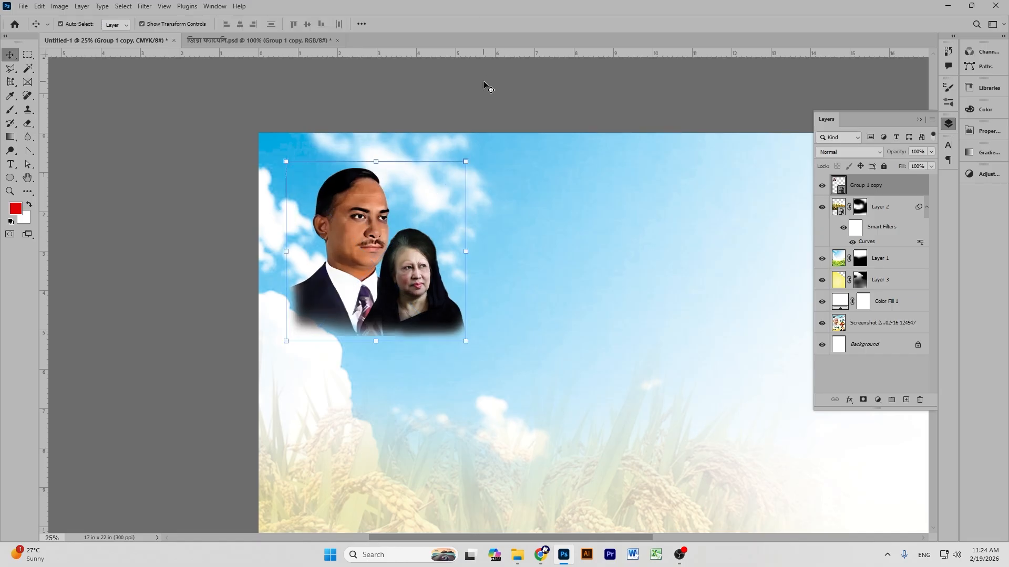
left_click(484, 82)
left_click(231, 46)
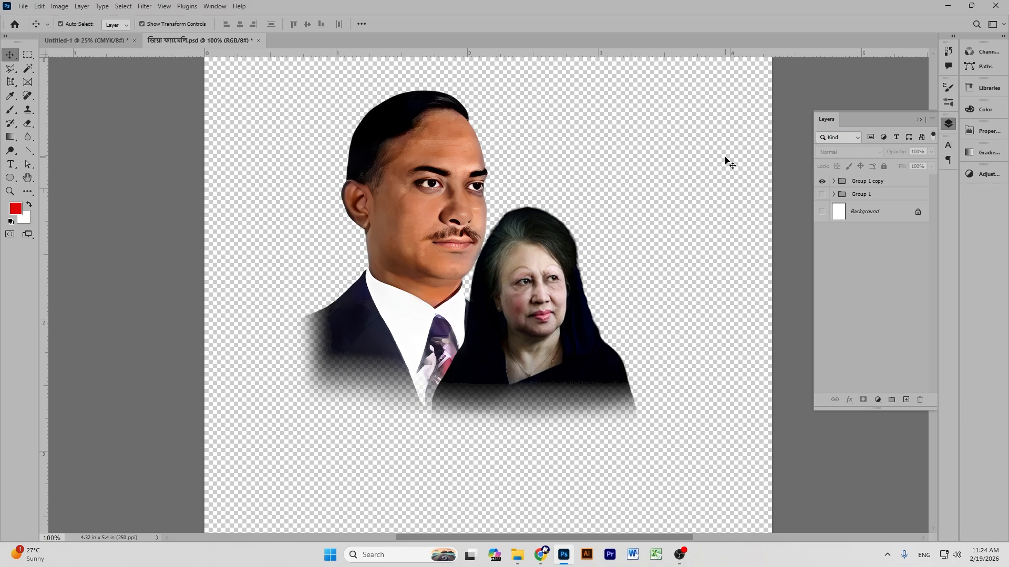
Close the leader pair file without saving and open the family PSD.
left_click(259, 41)
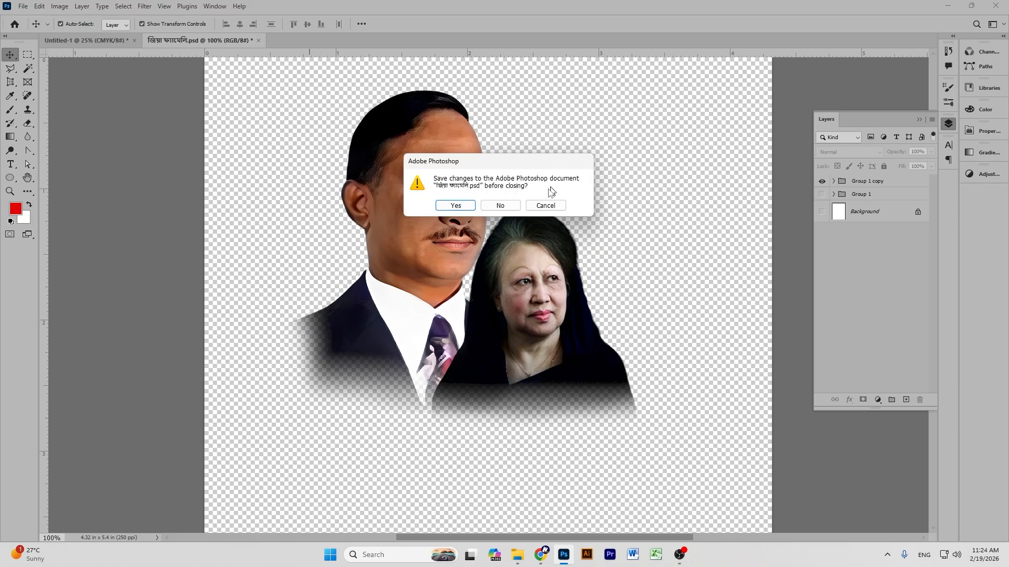
left_click(500, 205)
left_click(24, 5)
left_click(33, 30)
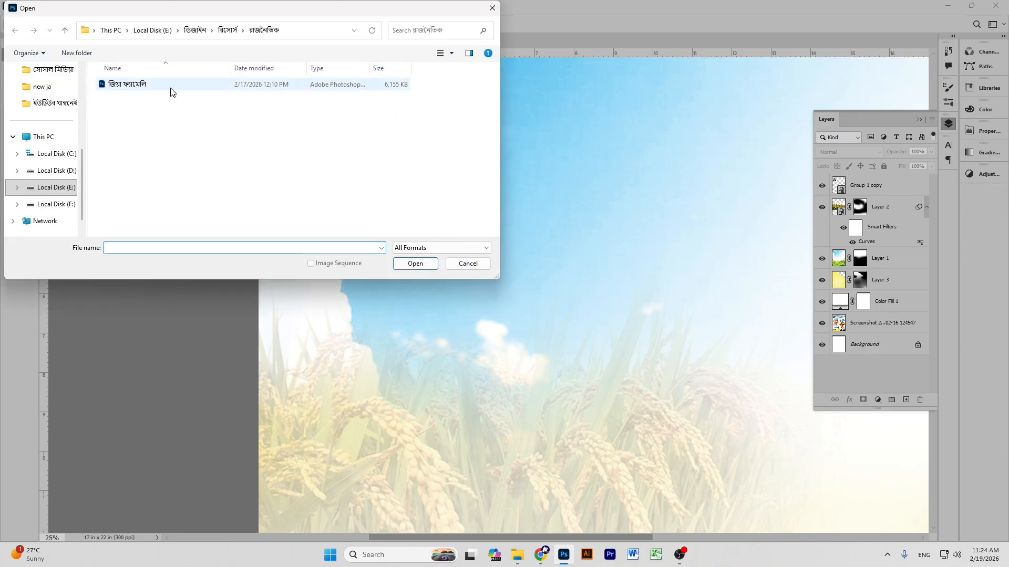
left_click(171, 89)
left_click(415, 264)
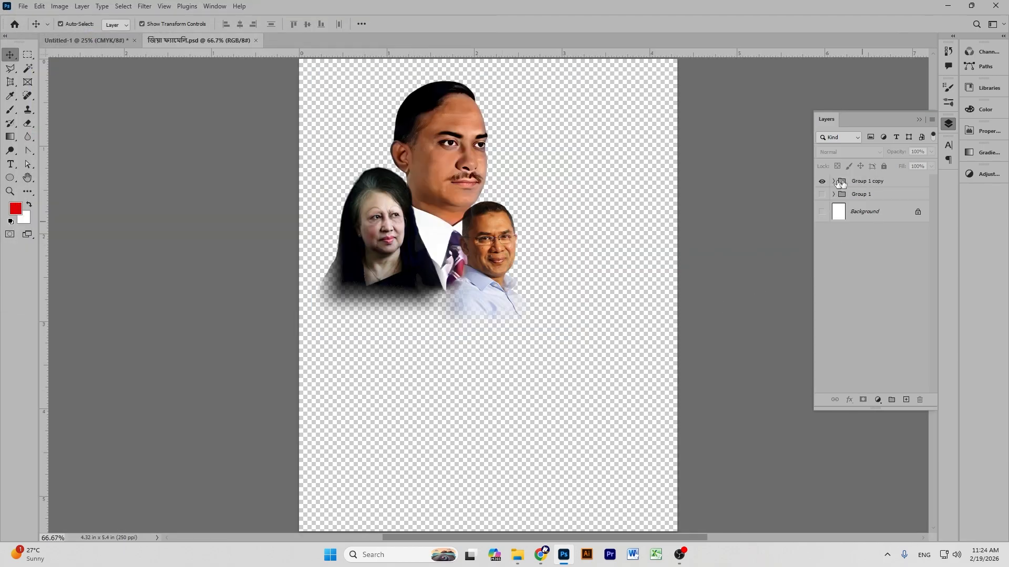
Add a new layer and drag the Photoroom cutout PNG from Downloads onto the canvas.
left_click(840, 182)
left_click(905, 400)
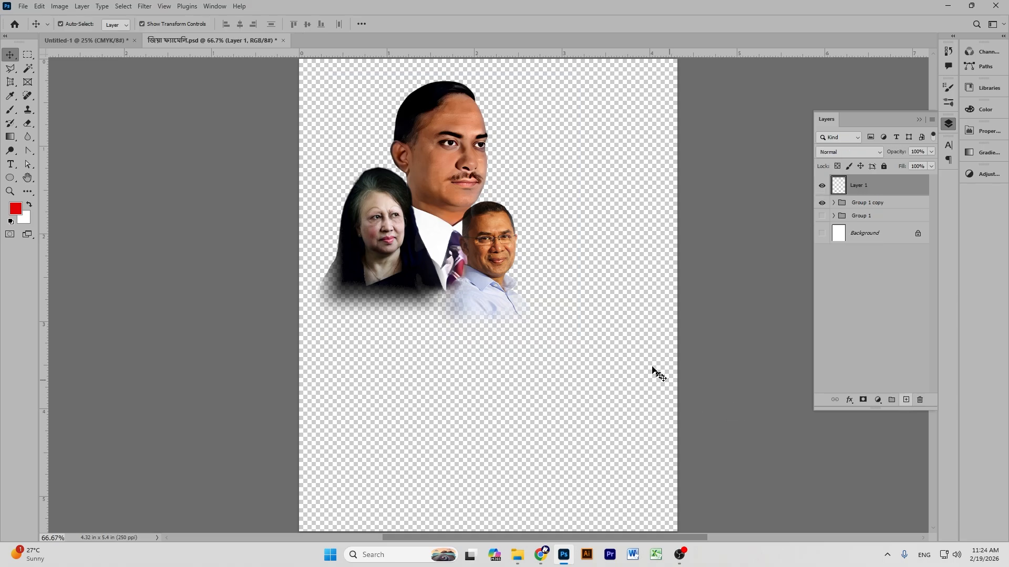
scroll(643, 362, "down", 3)
left_click(517, 555)
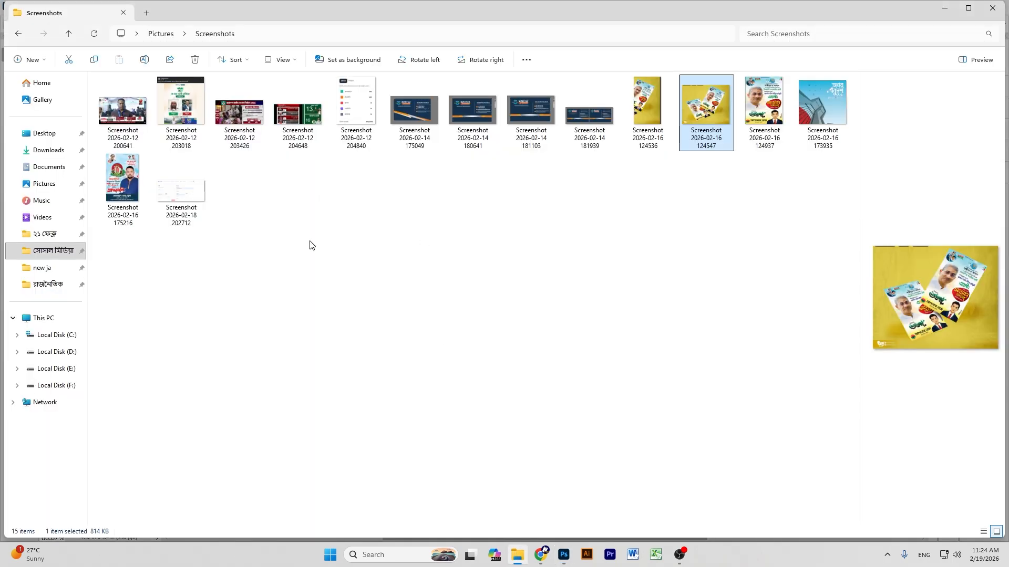
left_click(48, 150)
left_click_drag(161, 160, 592, 276)
left_click_drag(529, 317, 560, 351)
Flip the large leader portrait horizontally and reposition it below and left, under the leader pair.
right_click(492, 288)
left_click(529, 481)
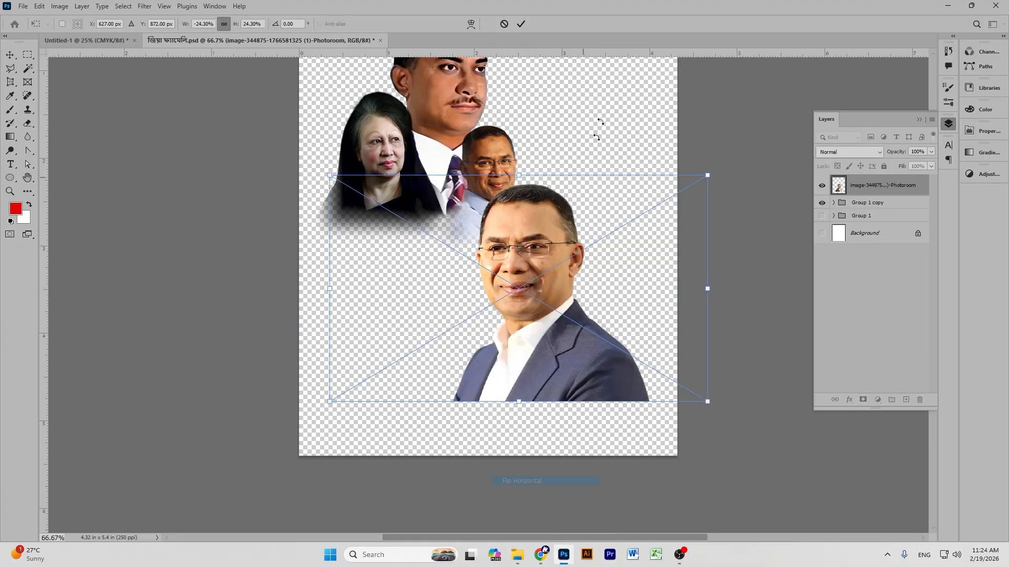
left_click(524, 25)
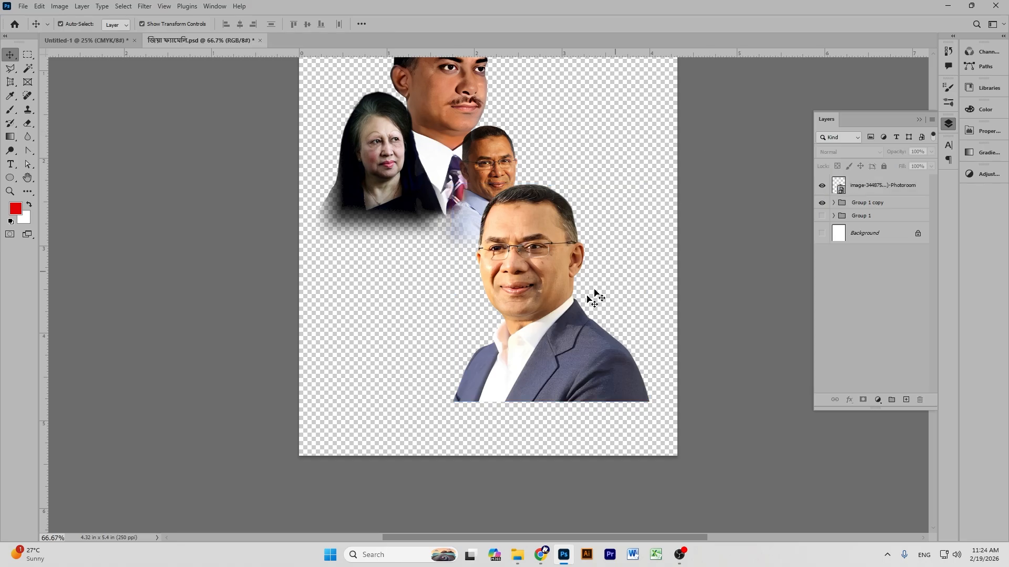
left_click_drag(543, 283, 526, 315)
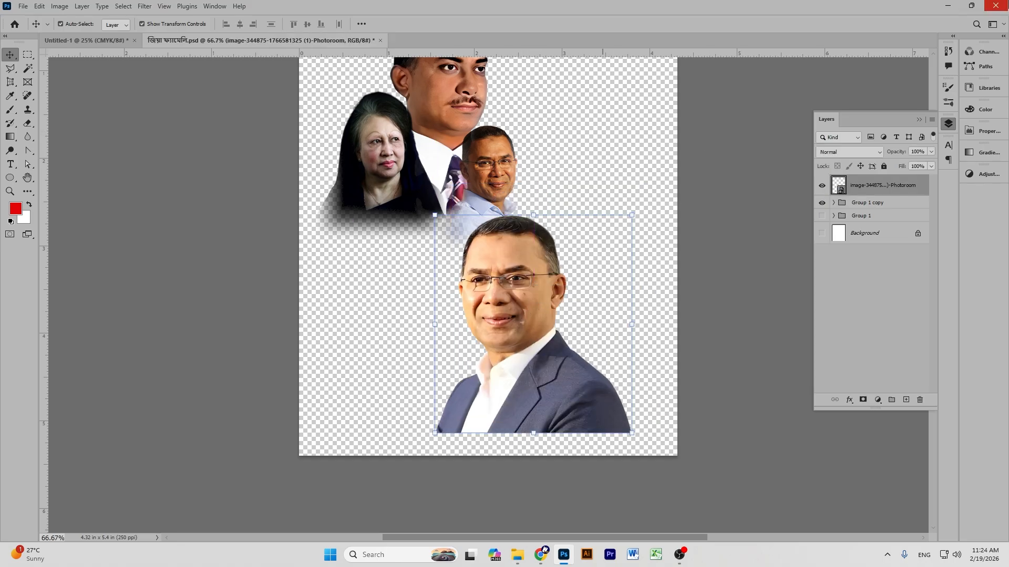
left_click_drag(528, 318, 504, 279)
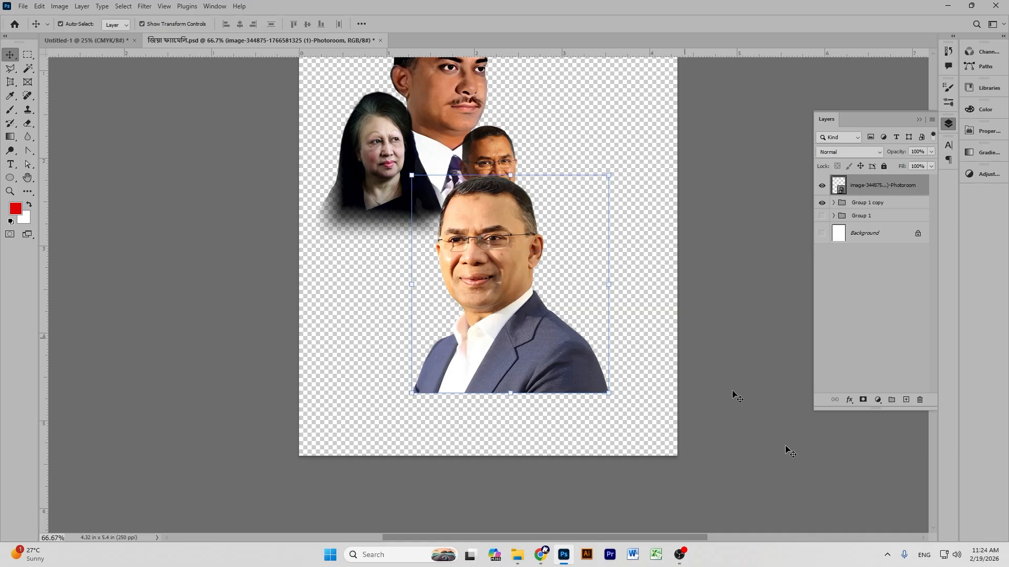
Add a layer mask and fade the bottom of the suit to transparent with a gradient, undoing a stray move.
left_click(863, 401)
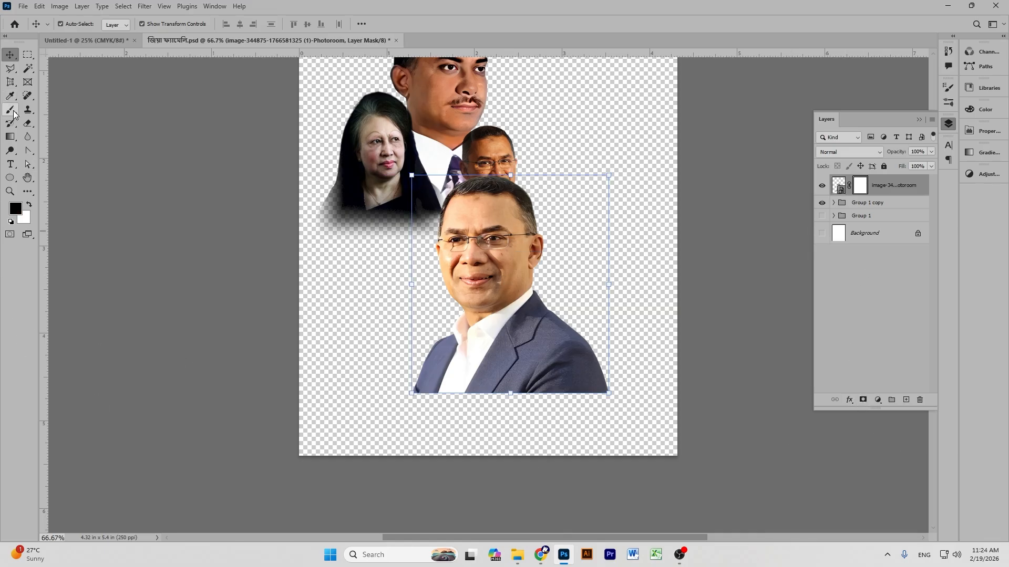
left_click(10, 136)
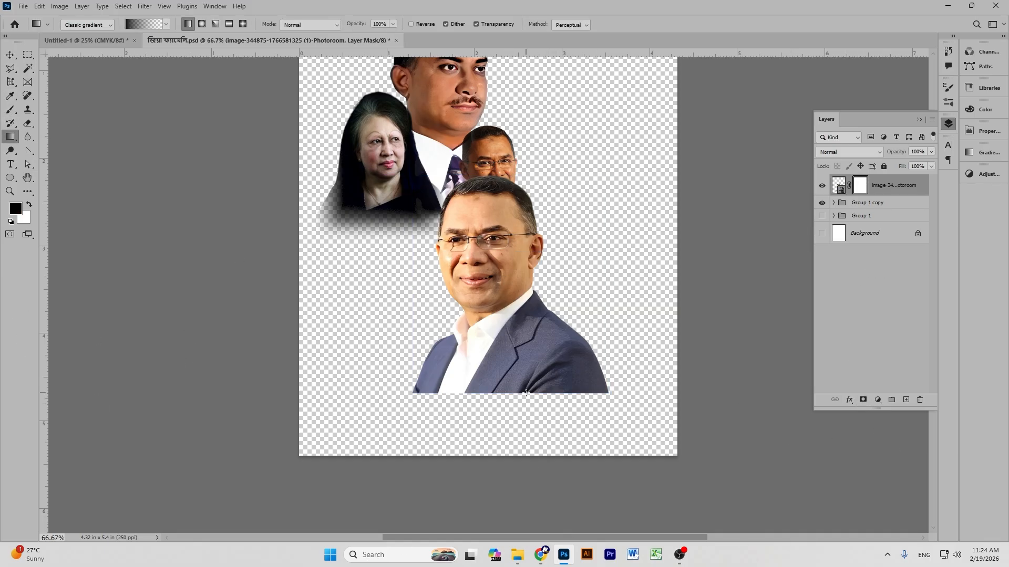
left_click_drag(526, 345, 527, 345)
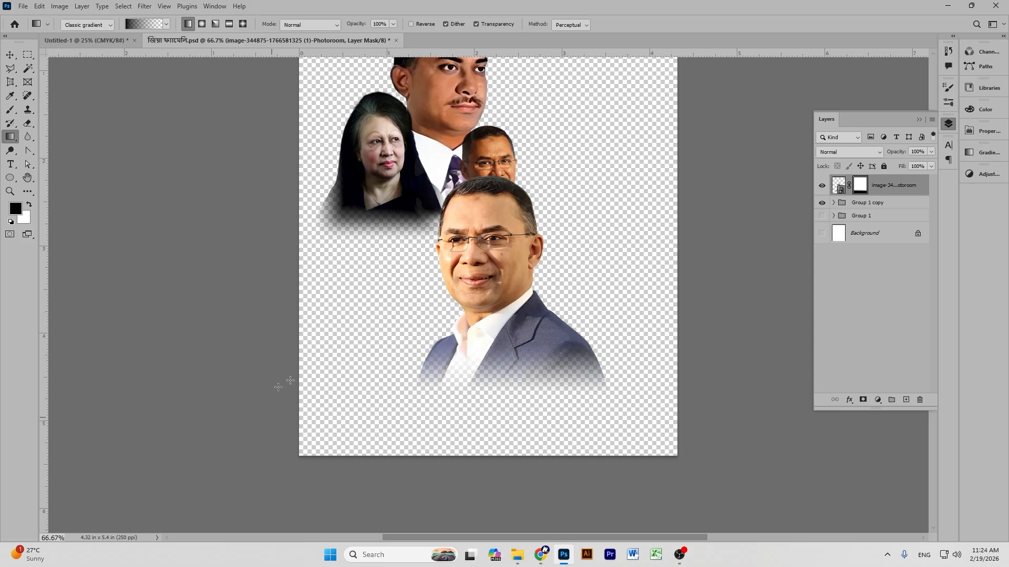
left_click(10, 54)
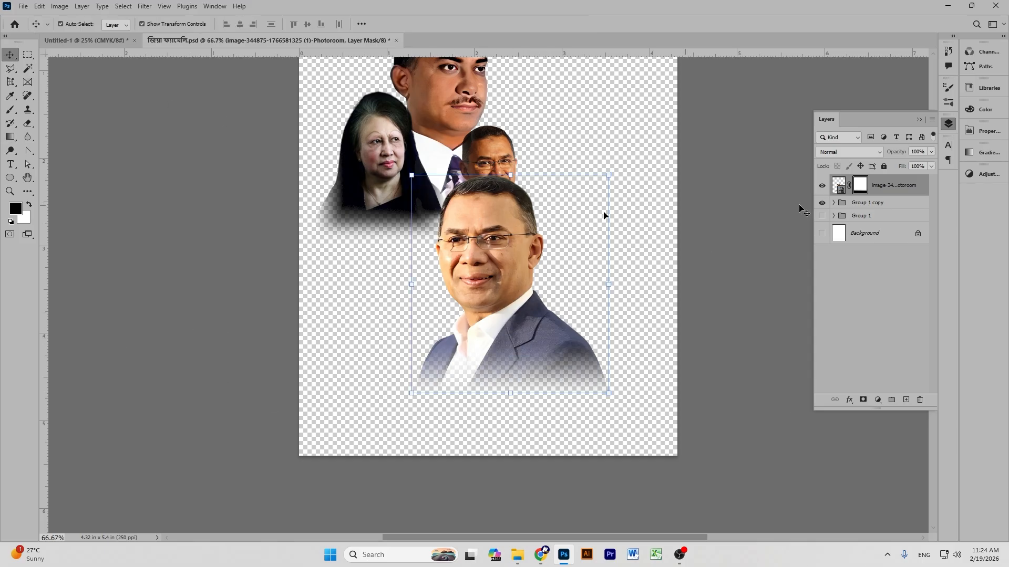
left_click_drag(510, 210, 562, 265)
key("ctrl+z")
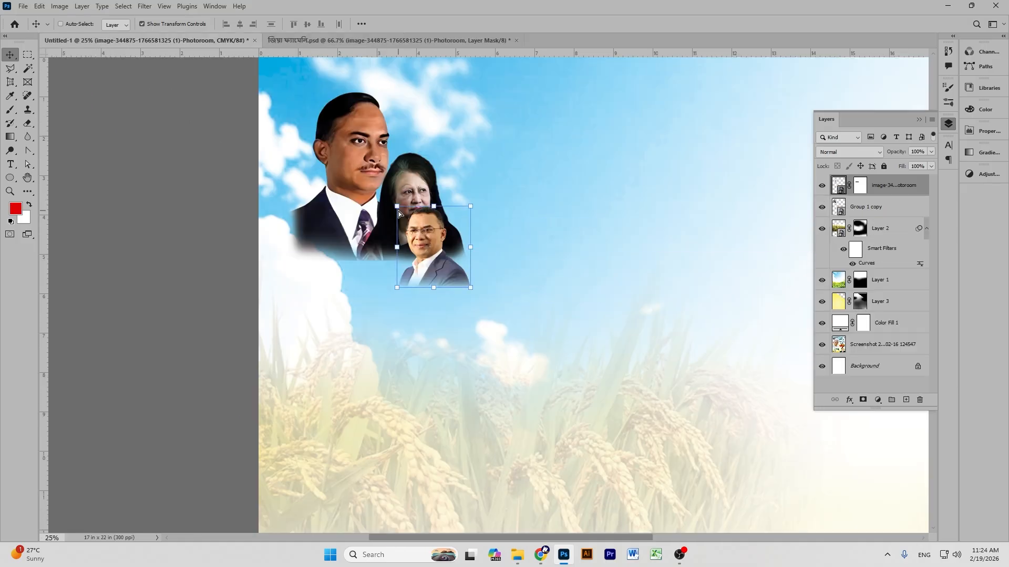
Undo the portrait's placement and gradient fade, then target the portrait's layer mask.
key("ctrl+z")
left_click(258, 41)
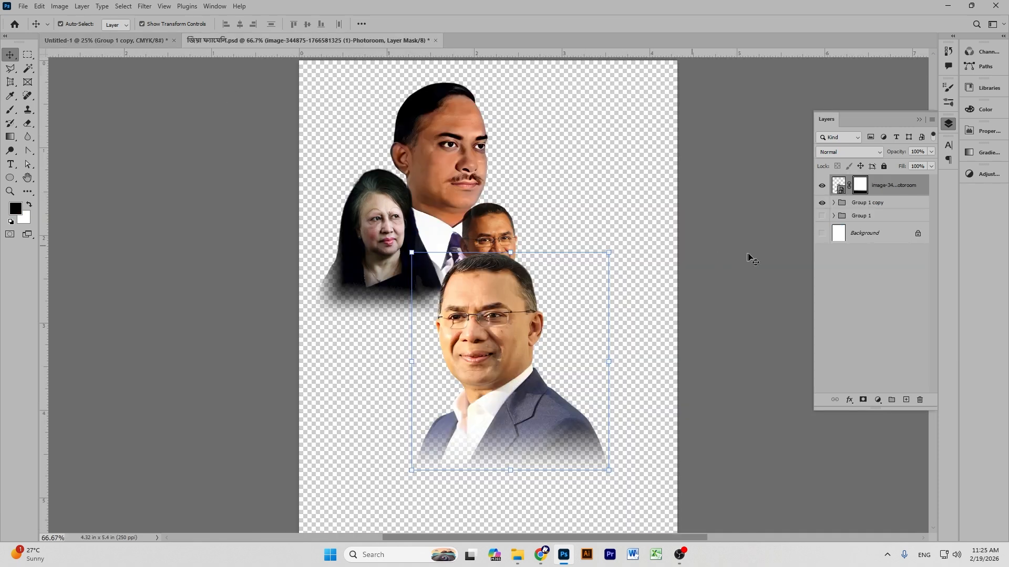
key("ctrl+z")
scroll(751, 258, "down", 2)
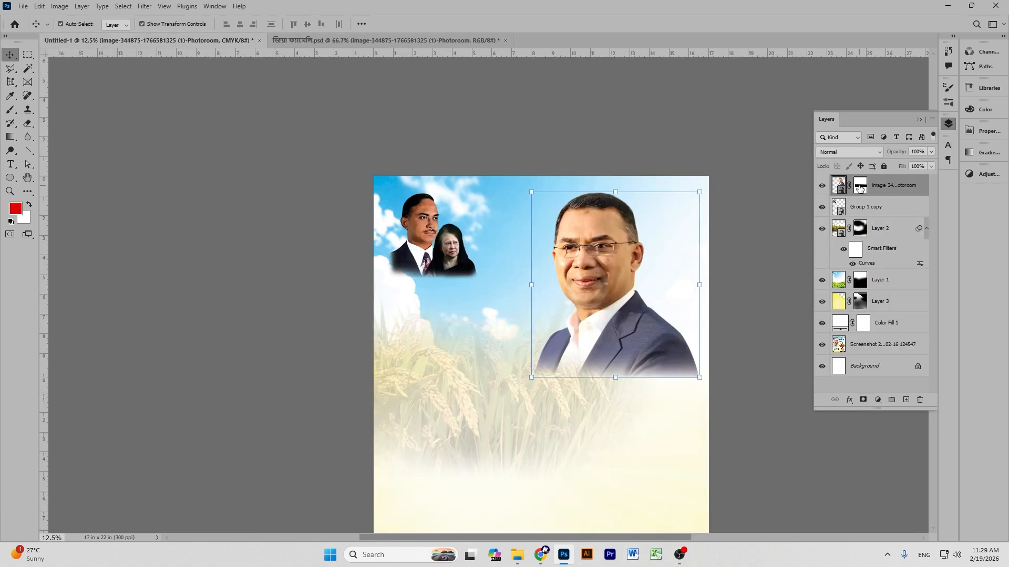
left_click(860, 186)
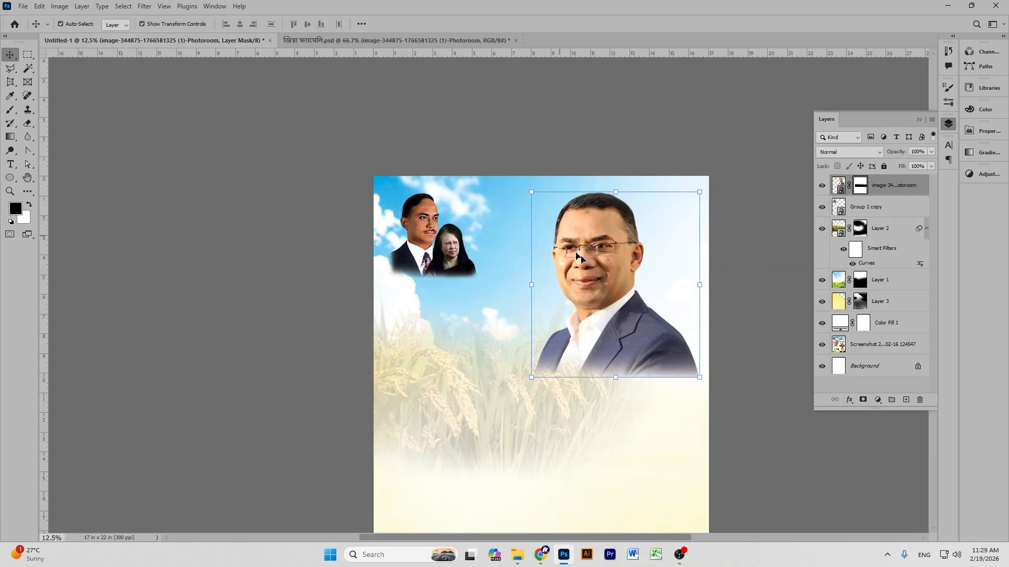
Paint the mask with a large soft brush so the suit's lower edge melts into the cream.
left_click(10, 110)
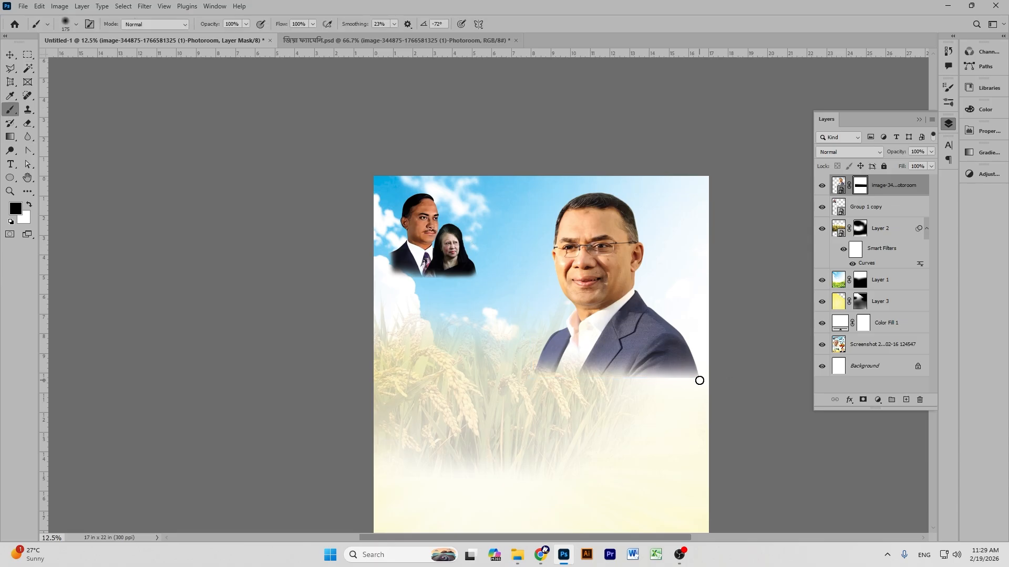
key("bracketright")
key("bracketright")
key("bracketright")
key("bracketright")
key("bracketright")
key("ctrl+plus")
key("ctrl+plus")
key("ctrl+plus")
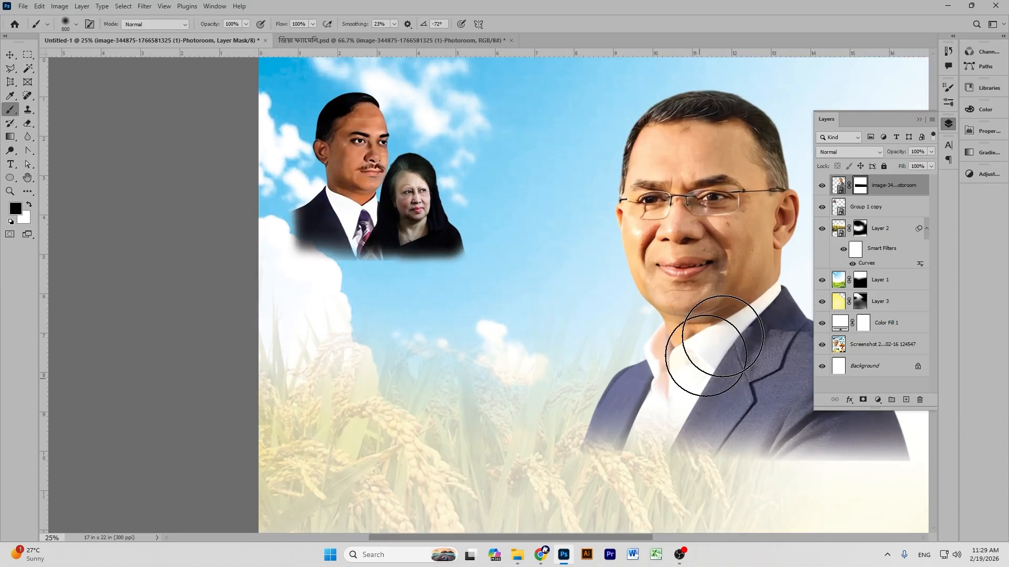
left_click(28, 178)
left_click_drag(850, 438, 294, 236)
left_click_drag(479, 297, 572, 295)
left_click_drag(309, 309, 475, 328)
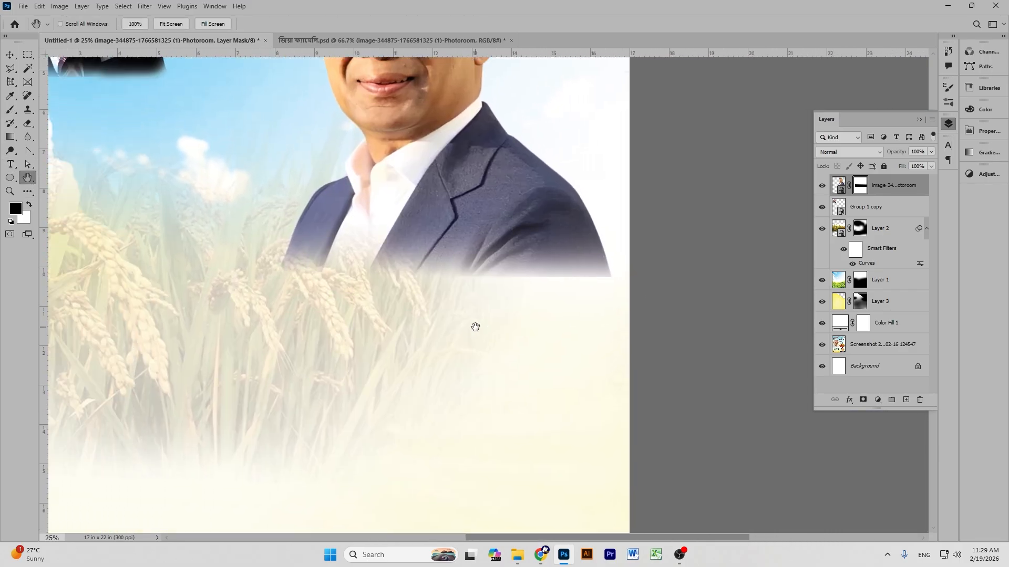
left_click(10, 109)
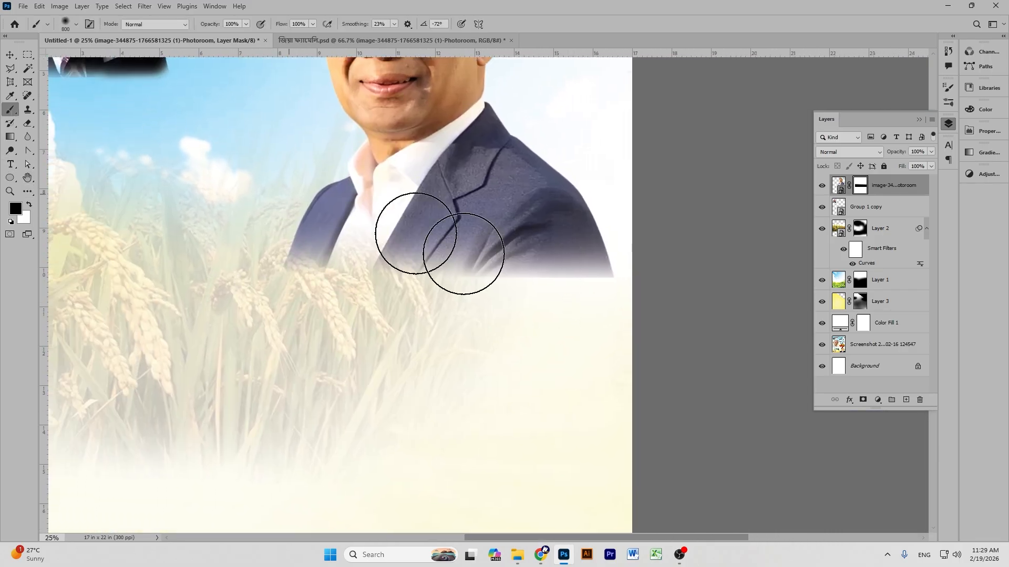
mouse_move(644, 303)
left_mouse_down()
mouse_move(467, 315)
mouse_move(640, 292)
mouse_move(621, 293)
mouse_move(518, 314)
mouse_move(213, 308)
mouse_move(245, 288)
mouse_move(235, 279)
mouse_move(400, 363)
mouse_move(388, 302)
mouse_move(396, 310)
mouse_move(623, 308)
mouse_move(642, 289)
left_mouse_up()
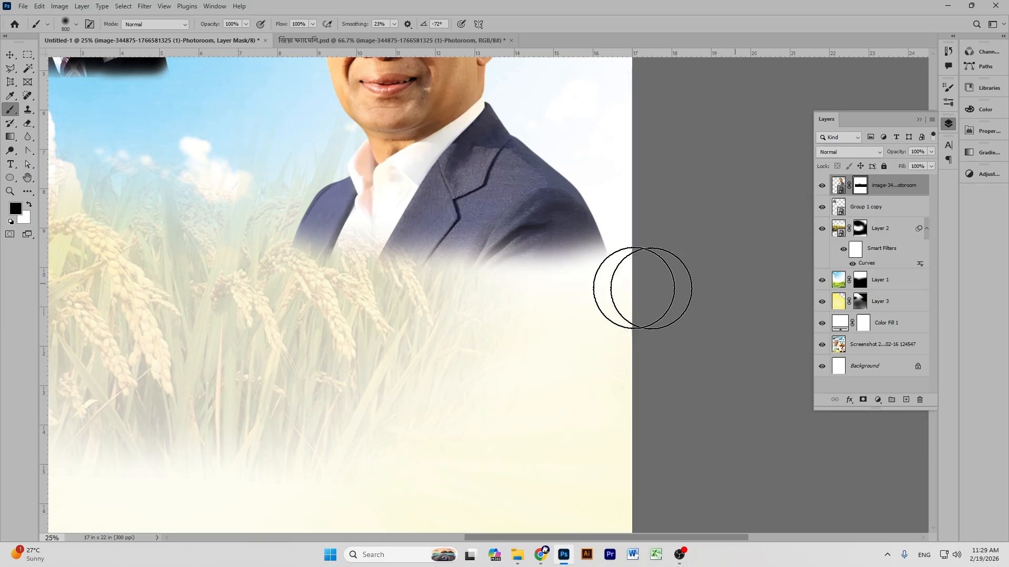
key("ctrl+minus")
key("ctrl+minus")
key("ctrl+minus")
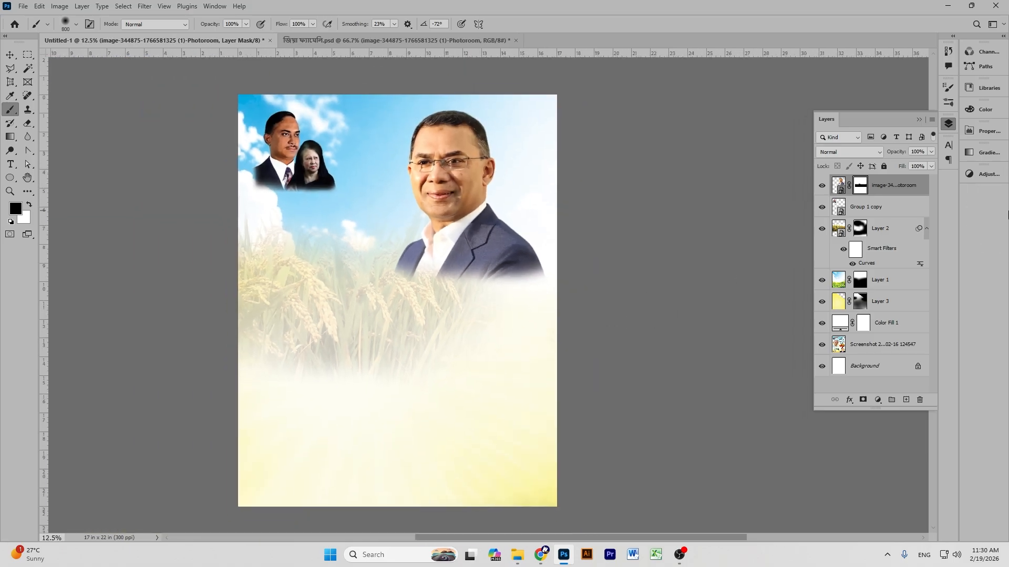
Save and close the separate portrait working document, leaving only the poster.
left_click(10, 54)
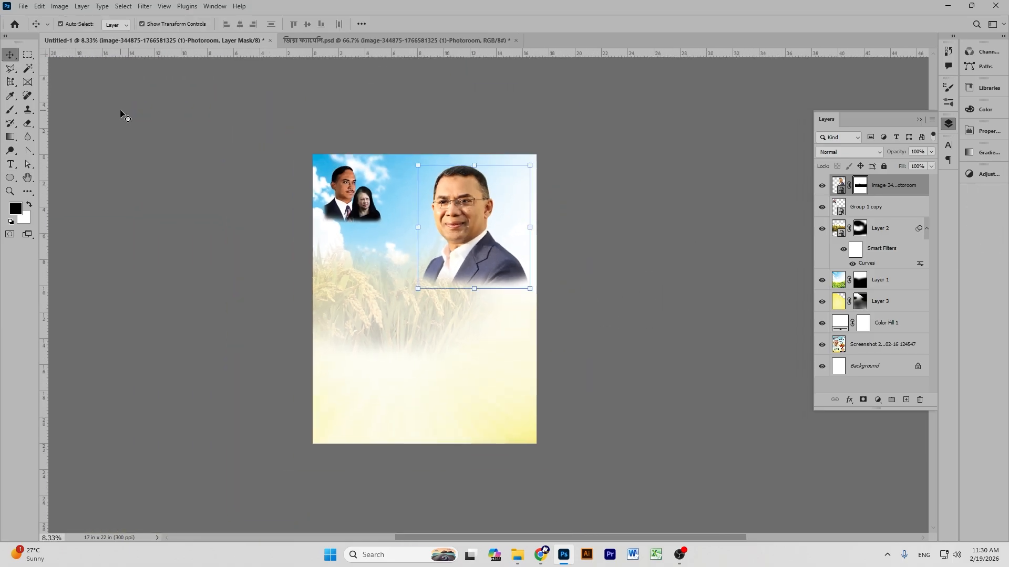
left_click(122, 113)
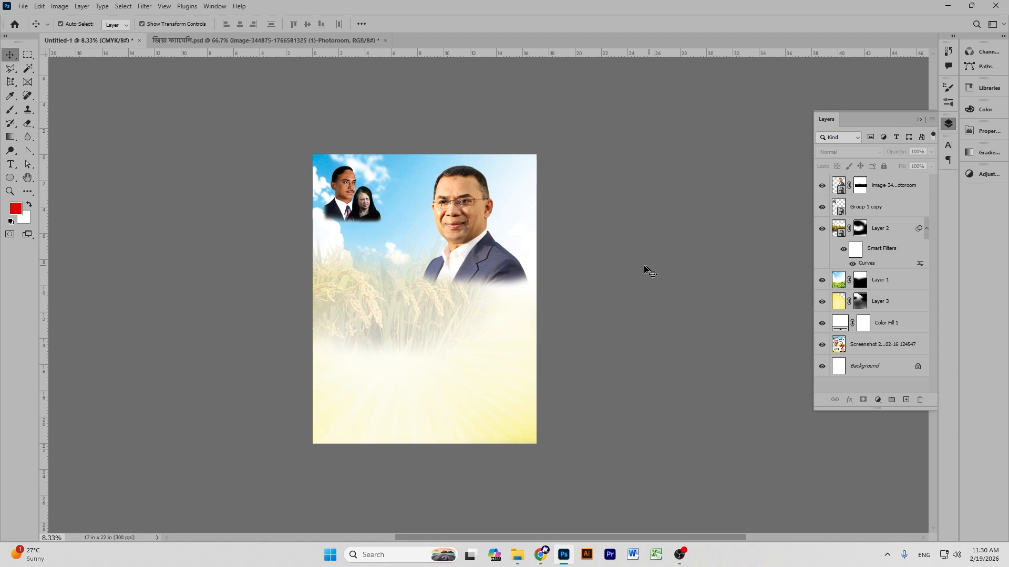
left_click(333, 41)
left_click(750, 252)
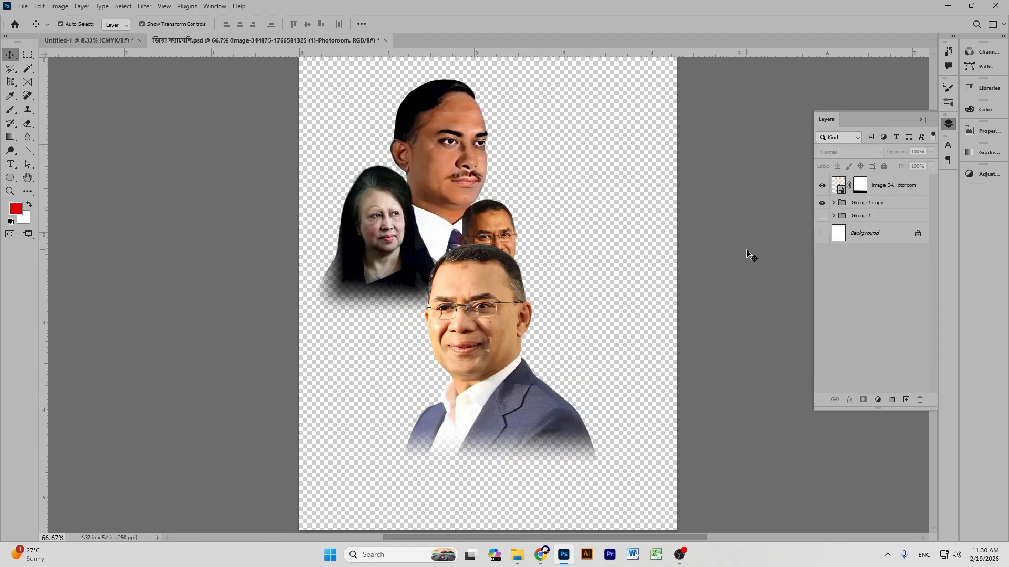
key("ctrl+s")
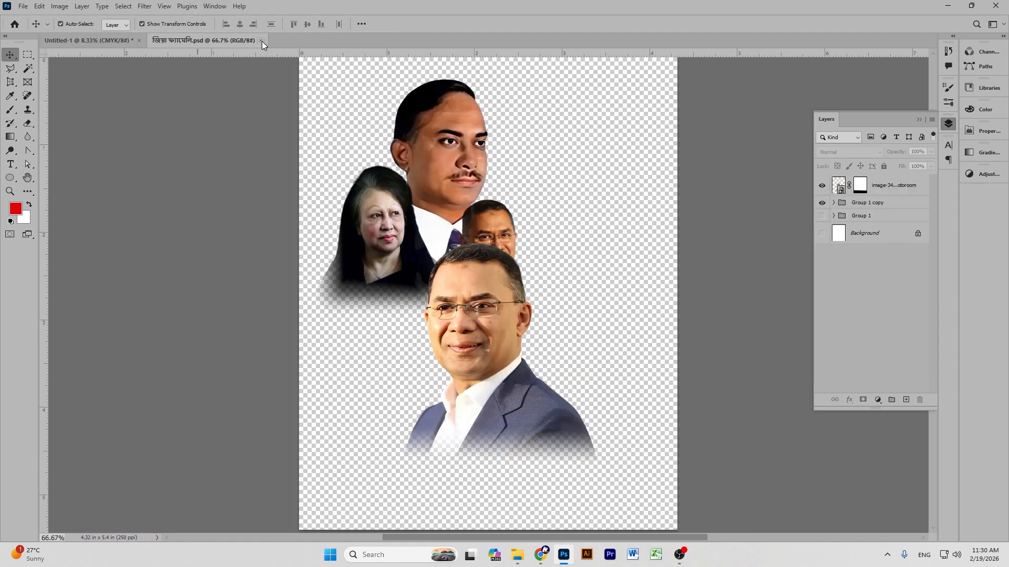
left_click(262, 41)
Move the large leader portrait slightly lower on the poster.
left_click_drag(465, 210, 458, 220)
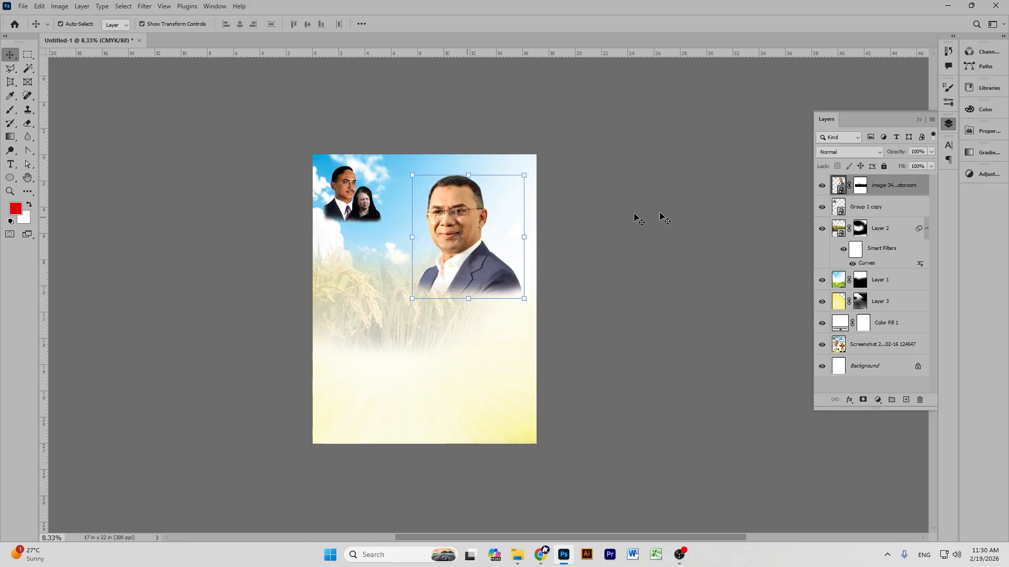
left_click(666, 225)
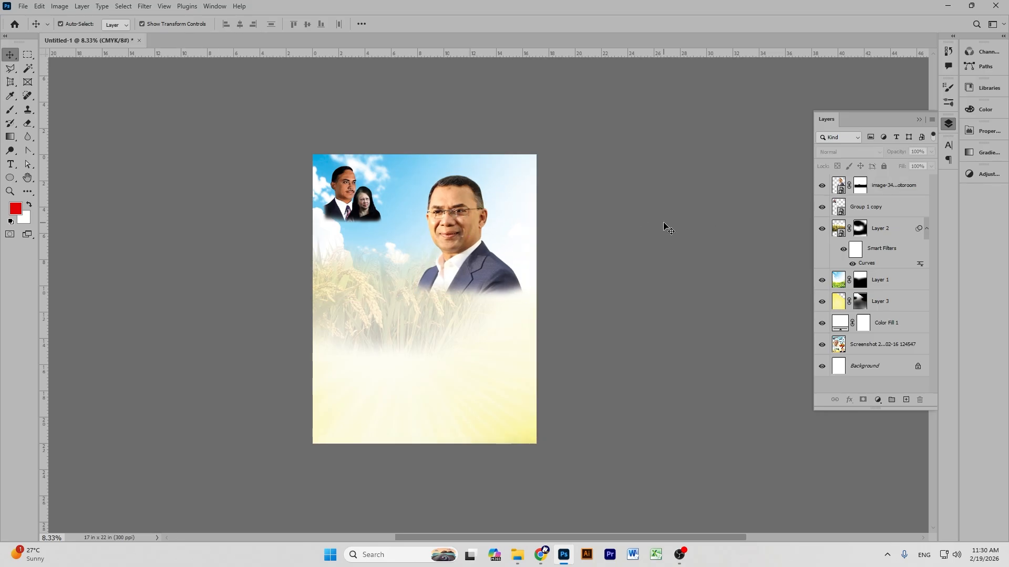
key("ctrl+plus")
key("ctrl+plus")
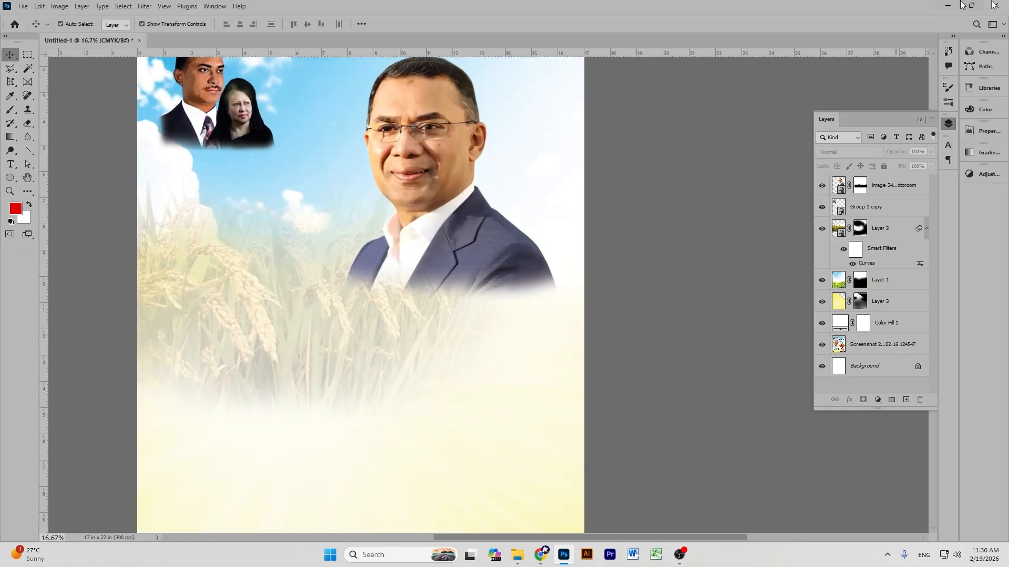
left_click(28, 178)
left_click_drag(397, 159, 525, 238)
Group Layer 2 through Color Fill 1 into Group 1 beneath the portraits.
left_click(10, 55)
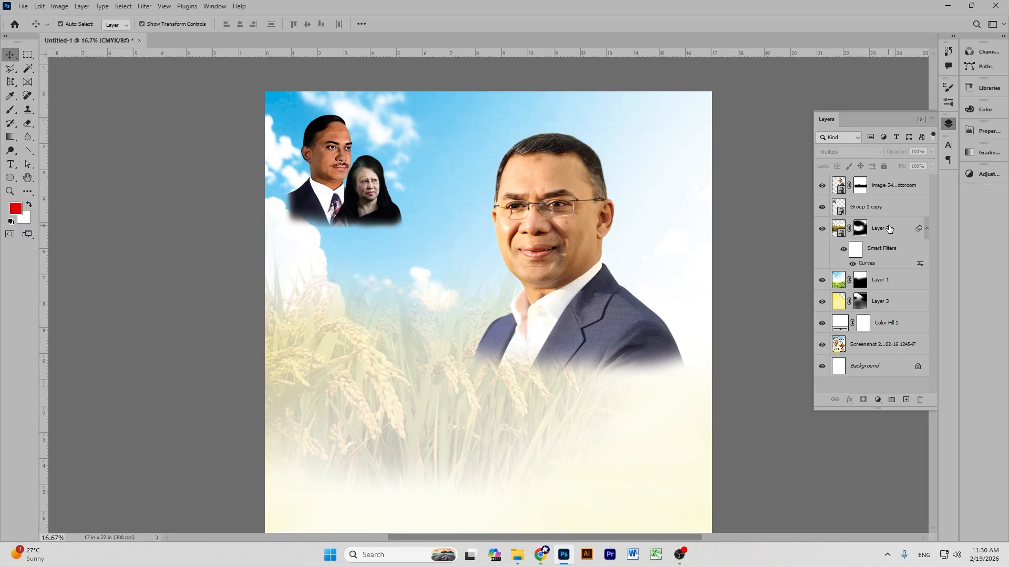
left_click(889, 229)
left_click(885, 328, "shift")
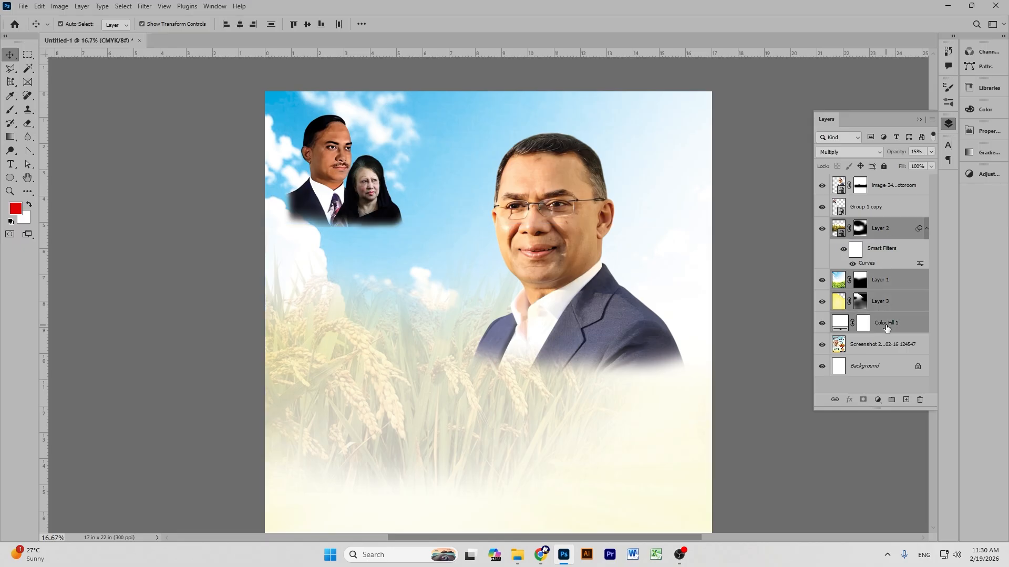
key("ctrl+g")
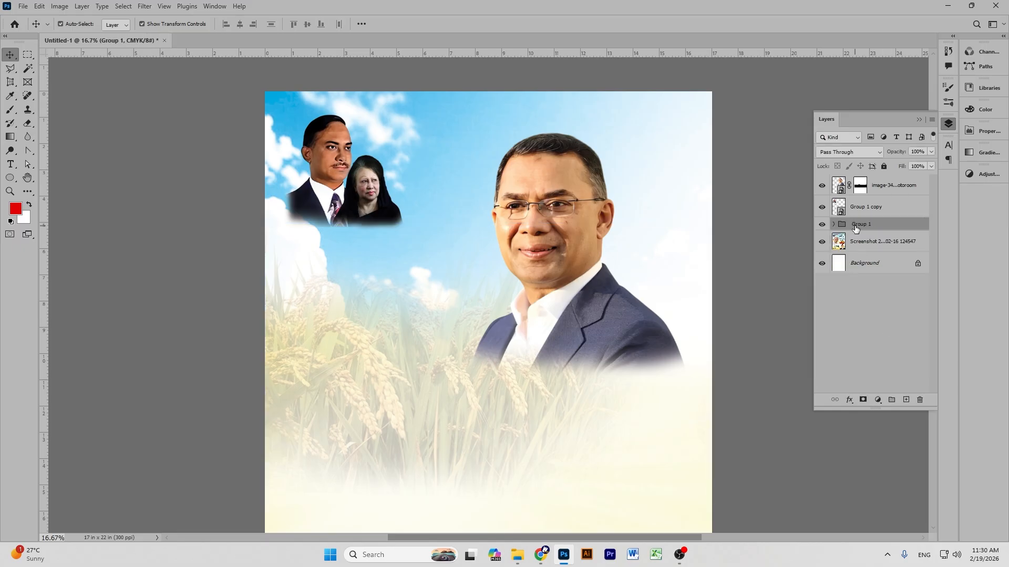
Rename the background group to 'bac'.
key("BackSpace")
left_click(921, 565)
left_click(878, 462)
key("Return")
Select the bac group and add the empty Layer 4 directly above it.
left_click(886, 205)
left_click(729, 216)
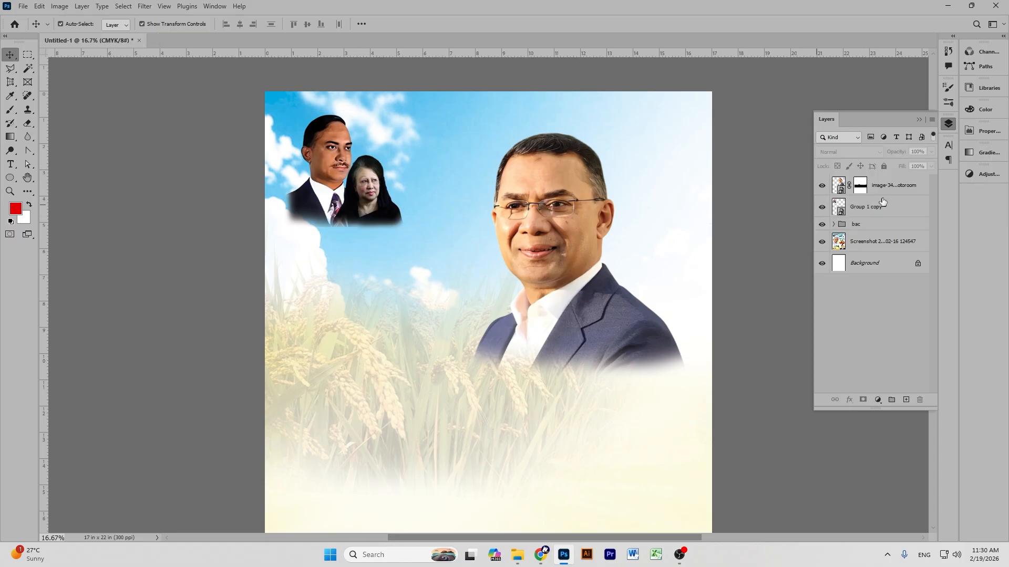
left_click(873, 225)
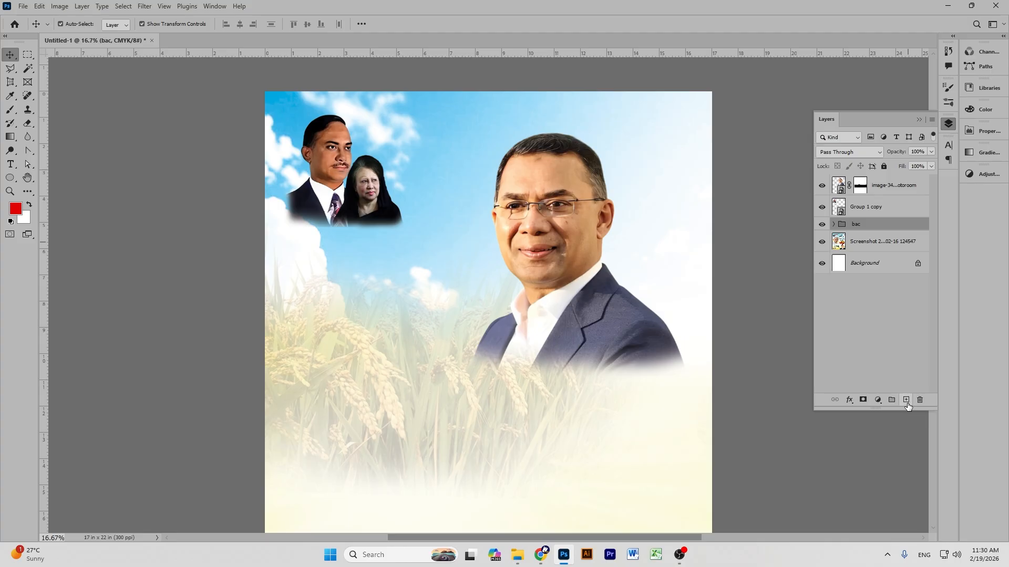
left_click(906, 399)
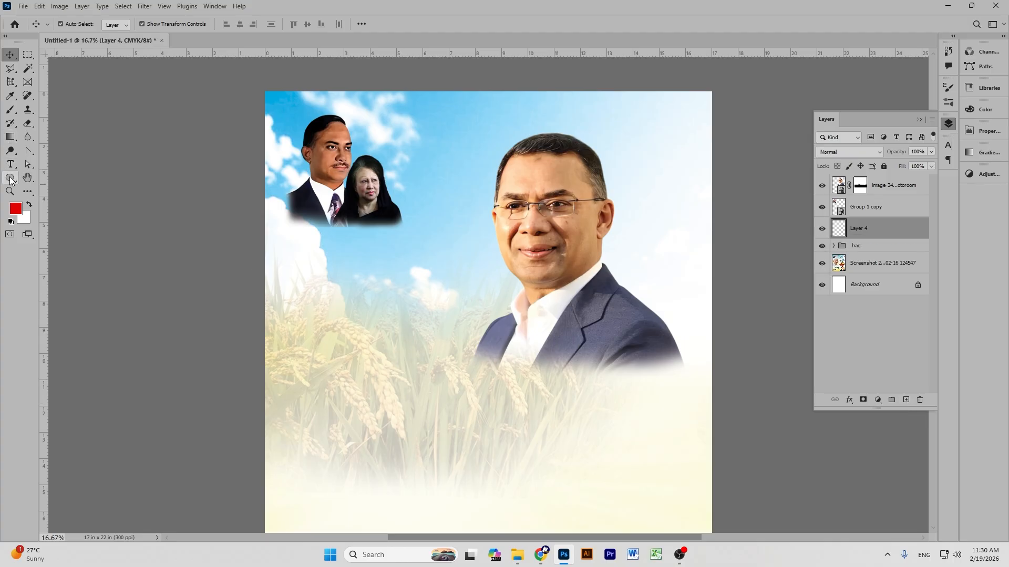
right_click(10, 179)
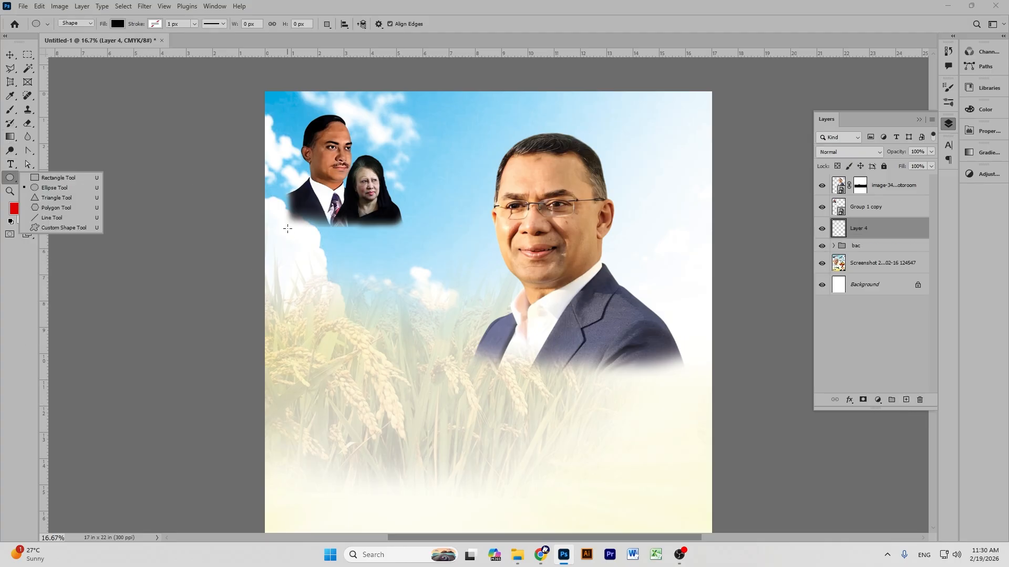
Draw a circle, Ellipse 1, with the Ellipse tool.
left_click(40, 188)
left_click_drag(314, 254, 486, 394)
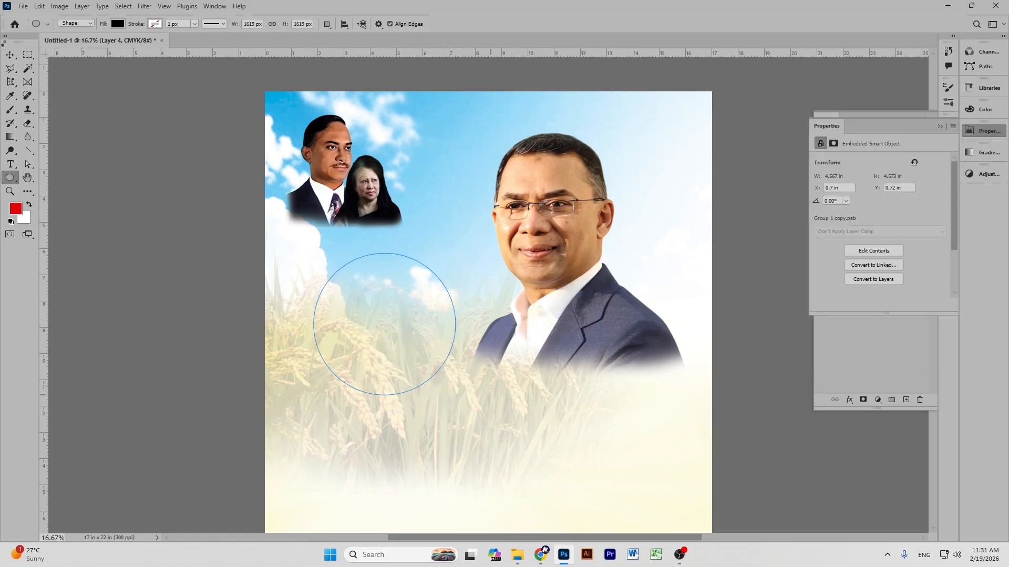
key("v")
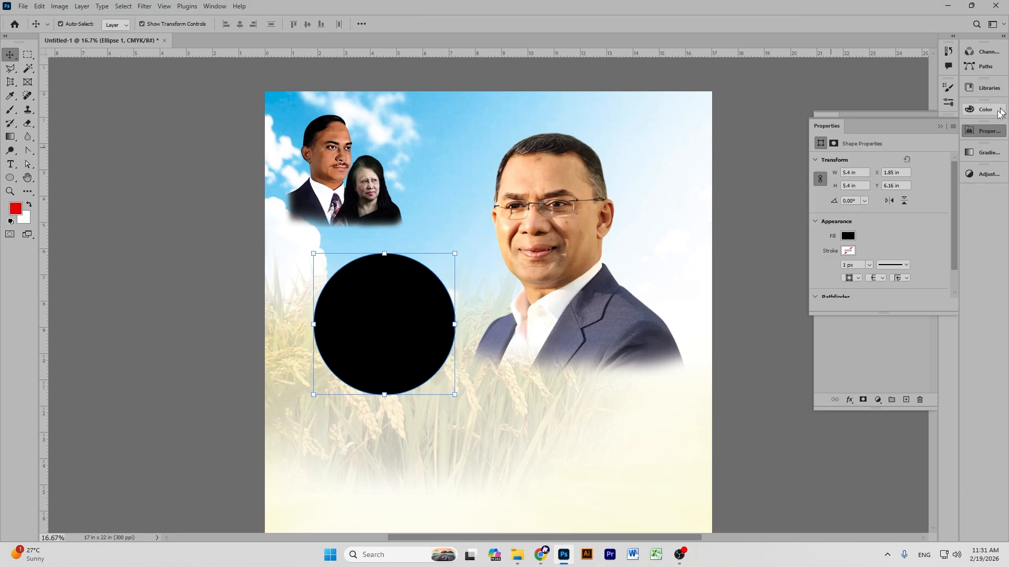
Fill the circle red and move it behind the leader pair at top left, reducing its height slightly.
left_click(848, 237)
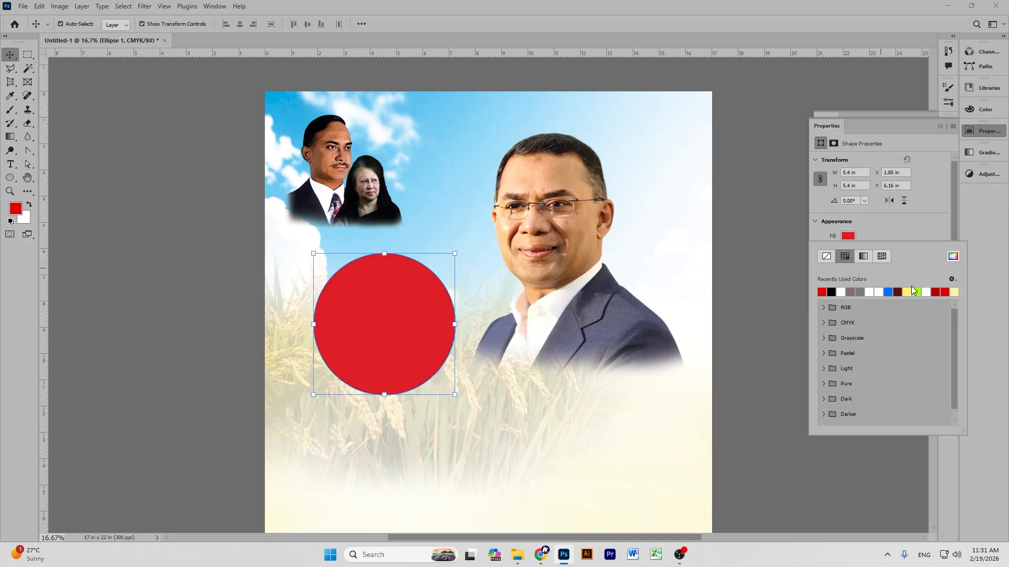
left_click(85, 119)
left_click_drag(374, 301, 333, 158)
left_click_drag(343, 108, 360, 122)
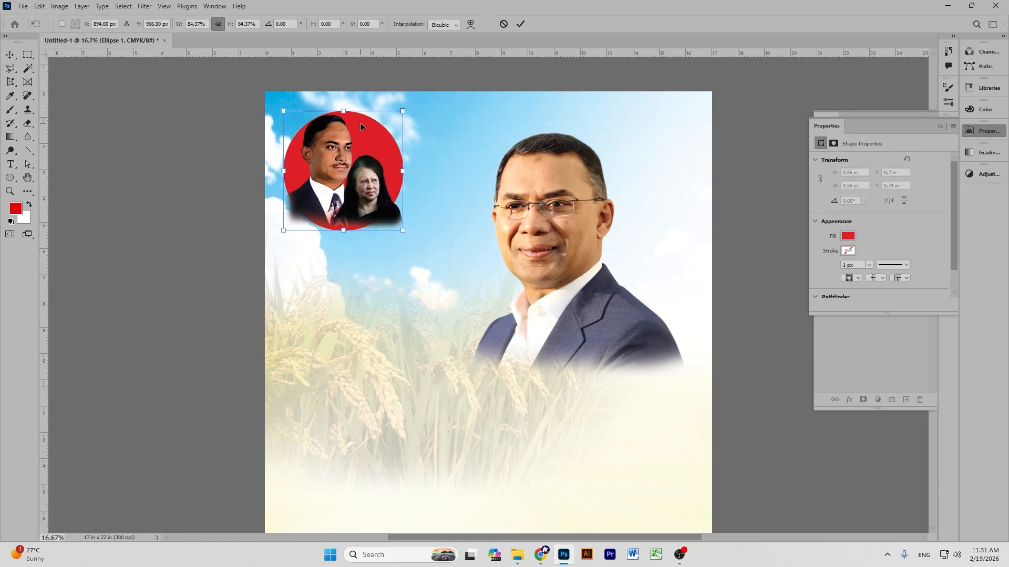
key("ctrl+plus")
key("ctrl+plus")
Enlarge the red circle to 4.8 in square around the leader pair and commit the transform.
scroll(352, 294, "up", 2)
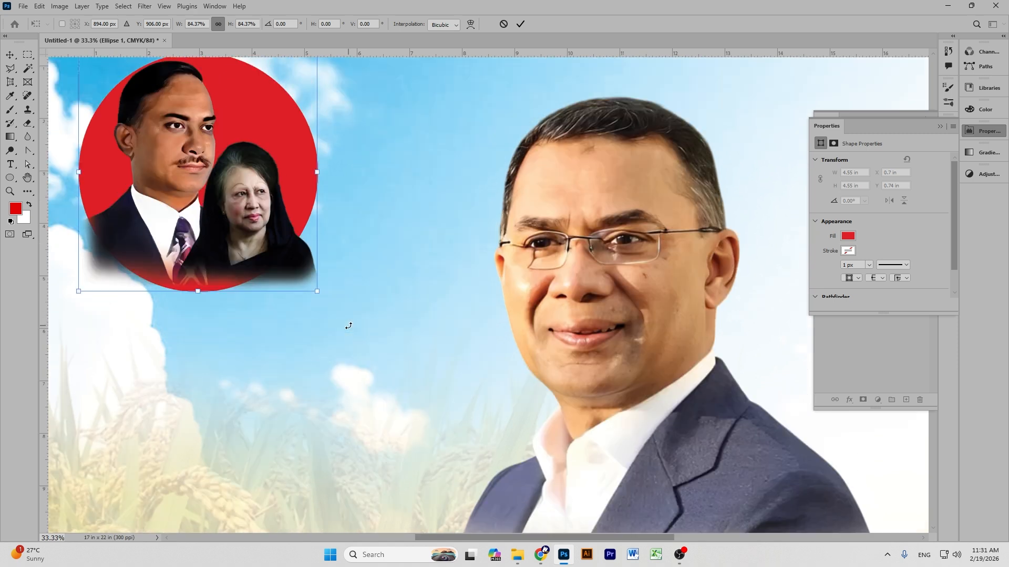
left_click(26, 180)
left_click_drag(228, 147, 401, 221)
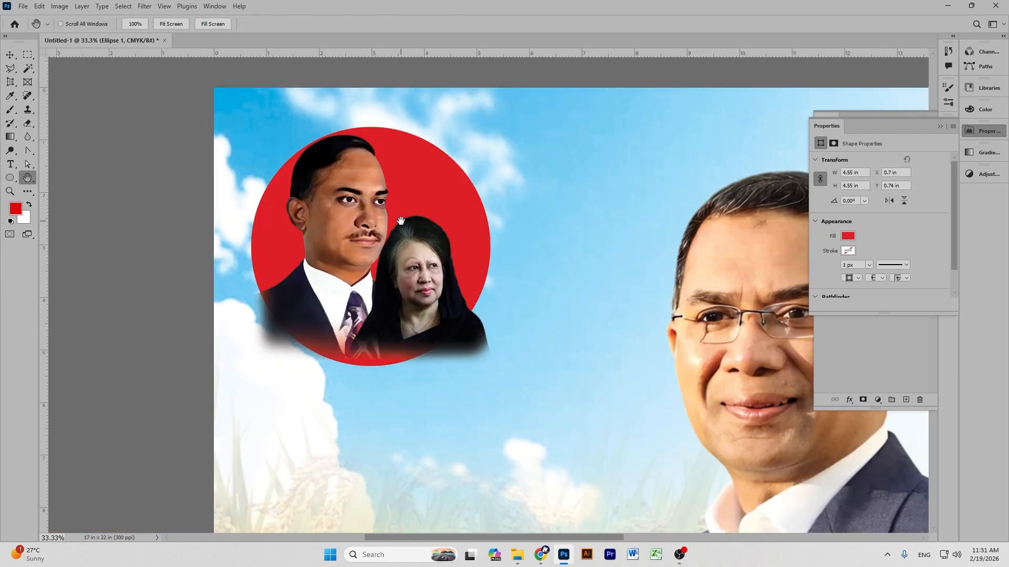
left_click_drag(288, 228, 266, 241)
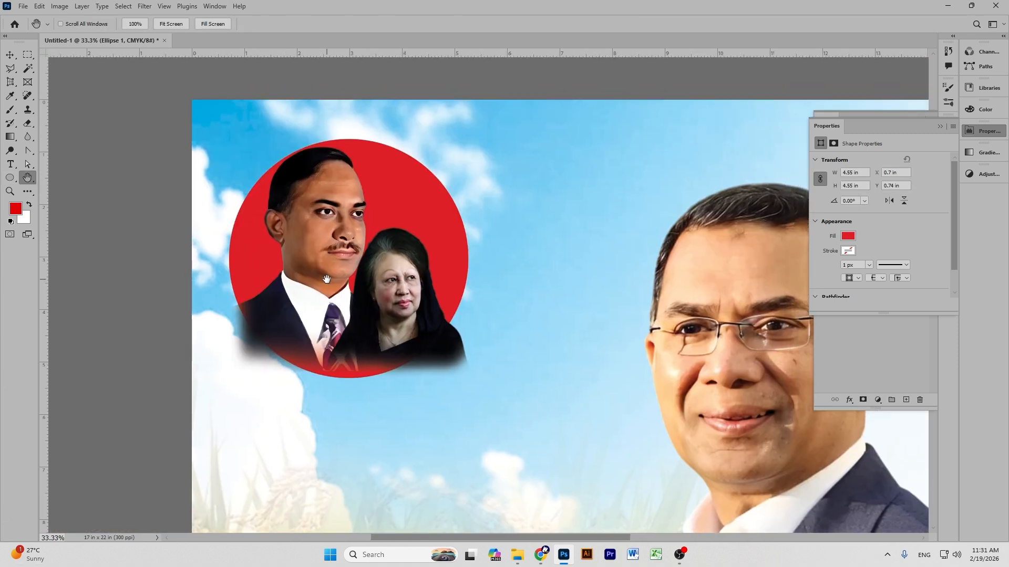
mouse_move(349, 255)
left_mouse_down()
mouse_move(358, 259)
mouse_move(345, 266)
left_mouse_up()
key("v")
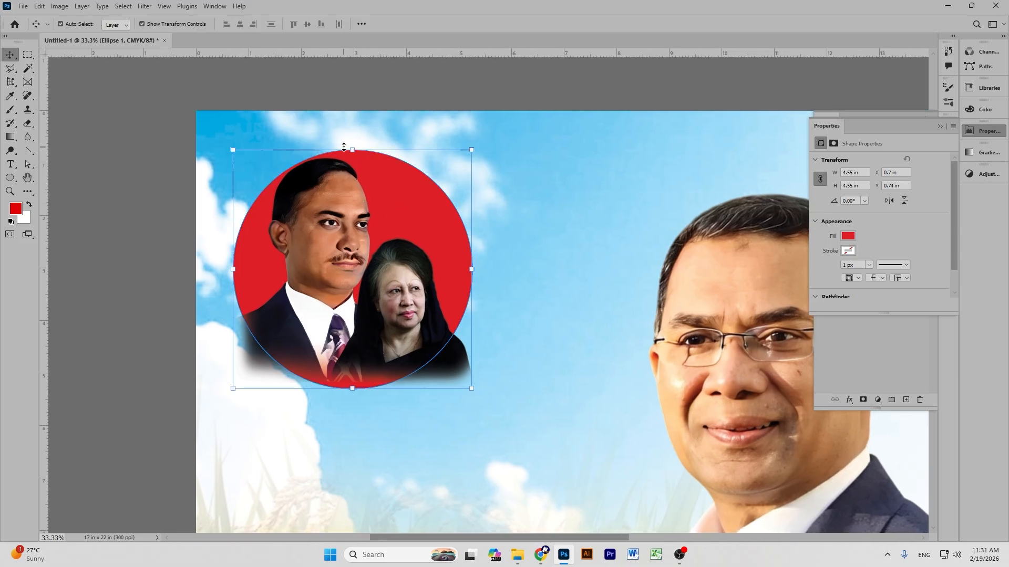
left_click_drag(352, 150, 368, 175)
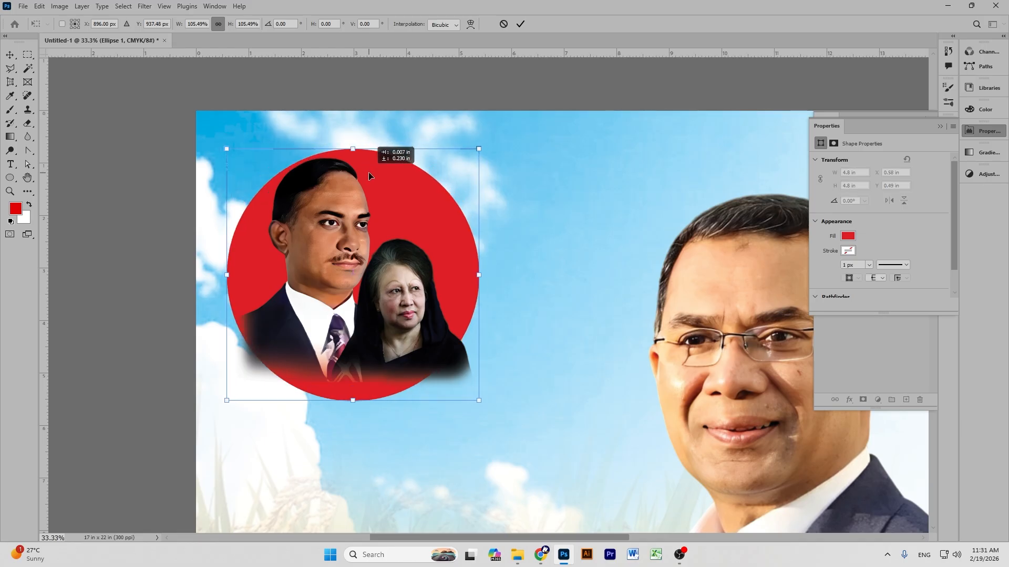
left_click_drag(369, 176, 368, 176)
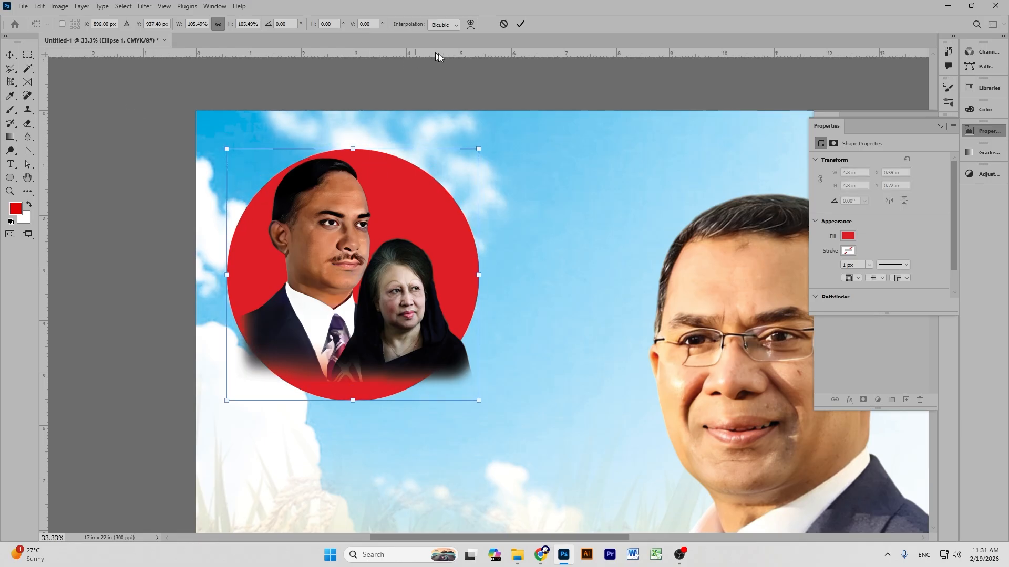
left_click(520, 24)
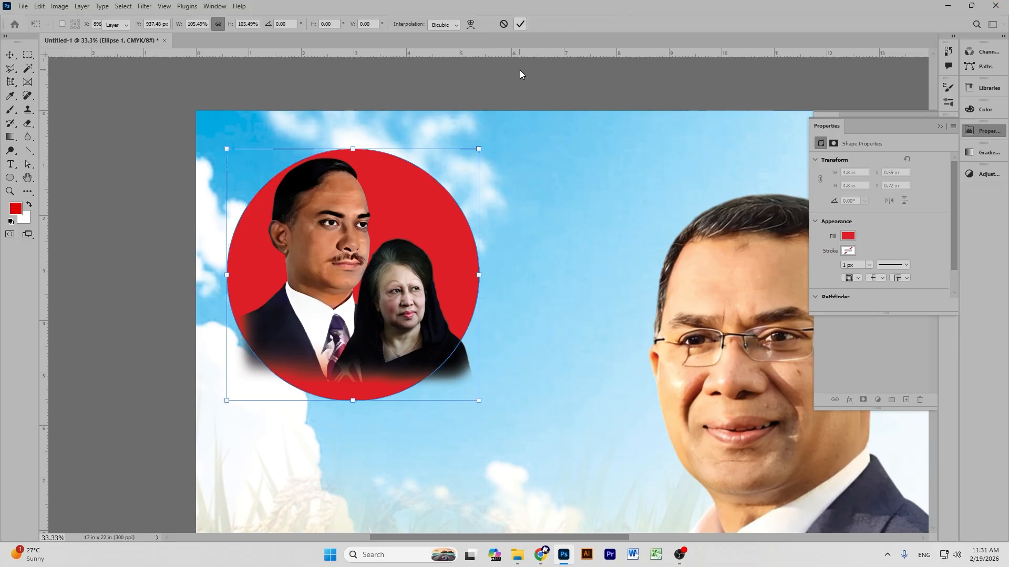
left_click(423, 191)
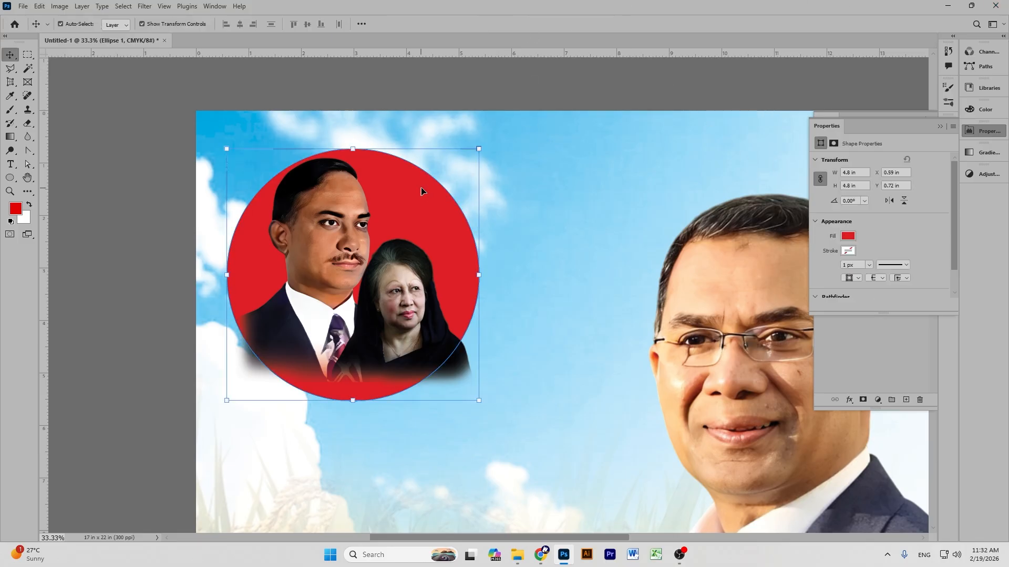
left_click(986, 136)
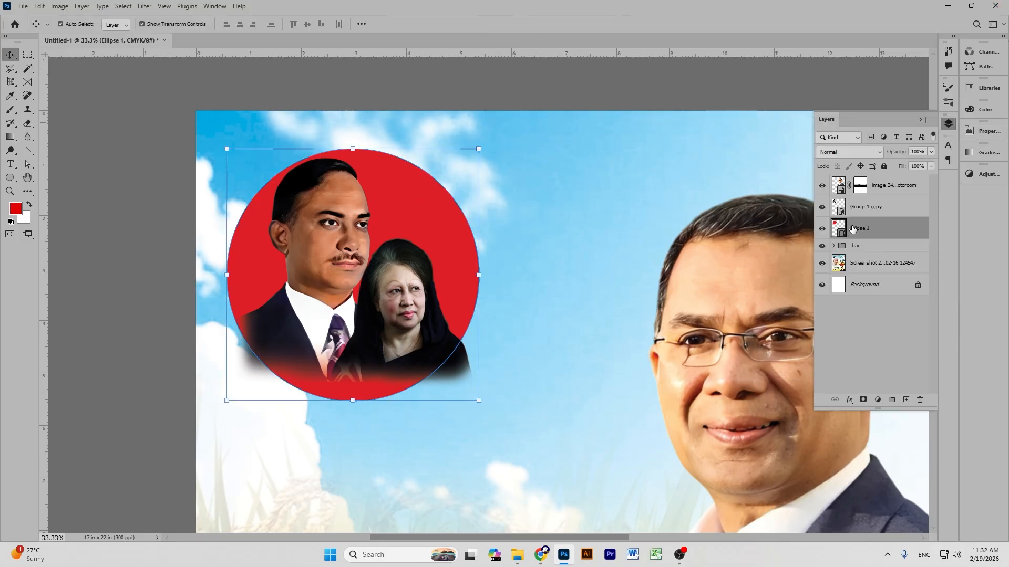
Duplicate the red circle, shrink the copy to about 93% and fill it yellow.
key("ctrl+j")
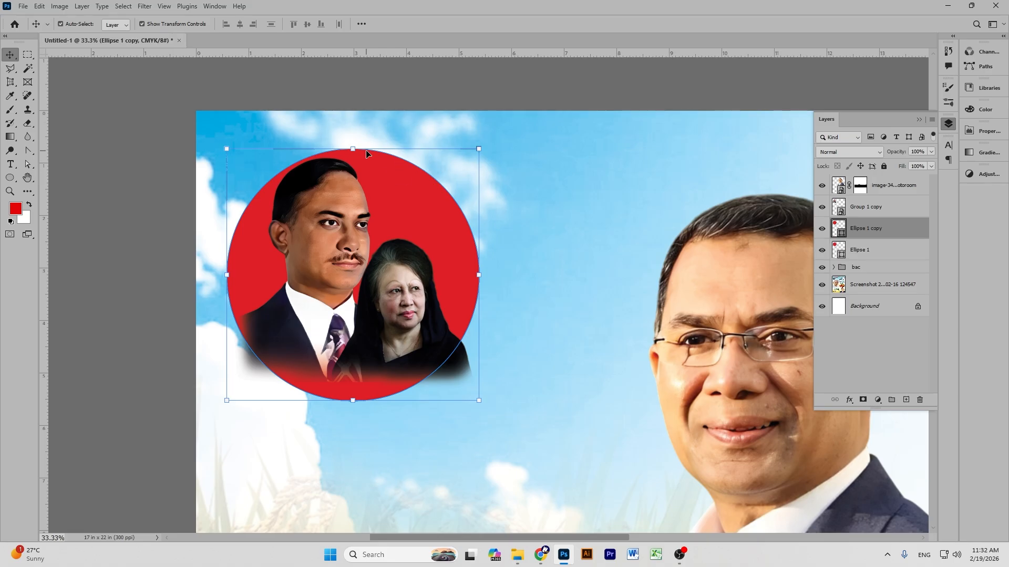
left_click_drag(353, 148, 353, 167)
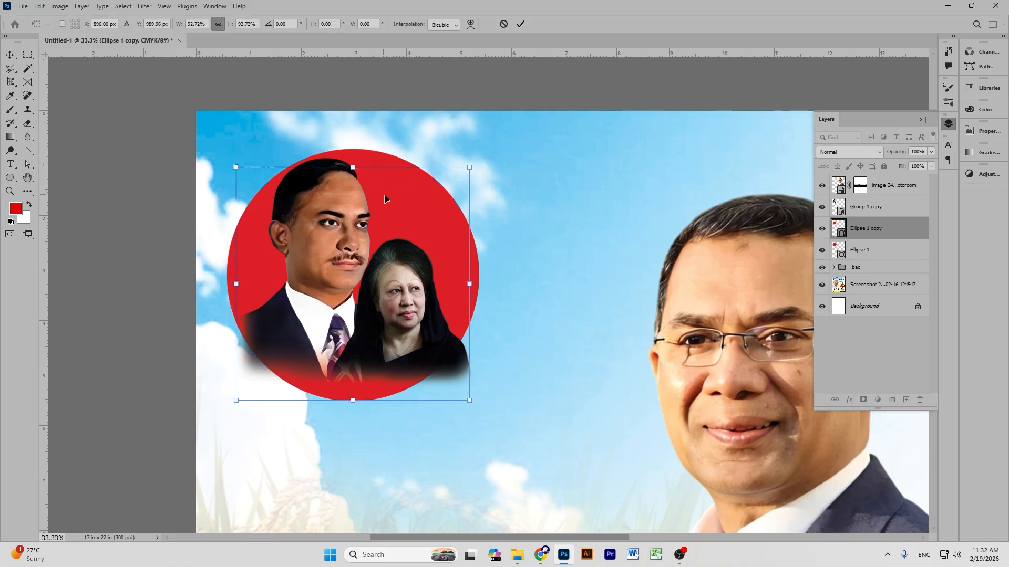
double_click(841, 237)
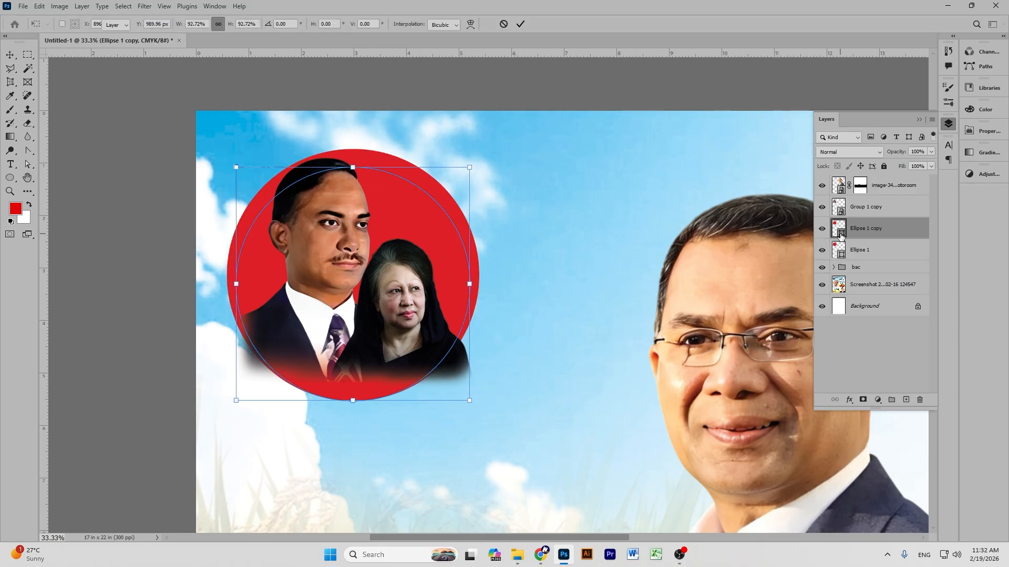
left_click_drag(849, 148, 847, 157)
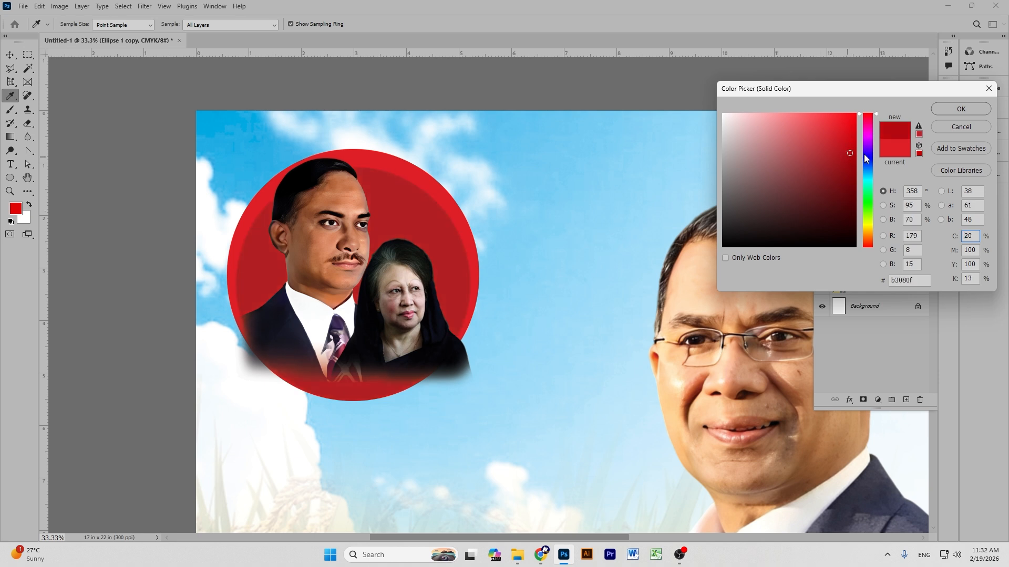
left_click_drag(869, 233, 869, 228)
left_click_drag(841, 158, 851, 118)
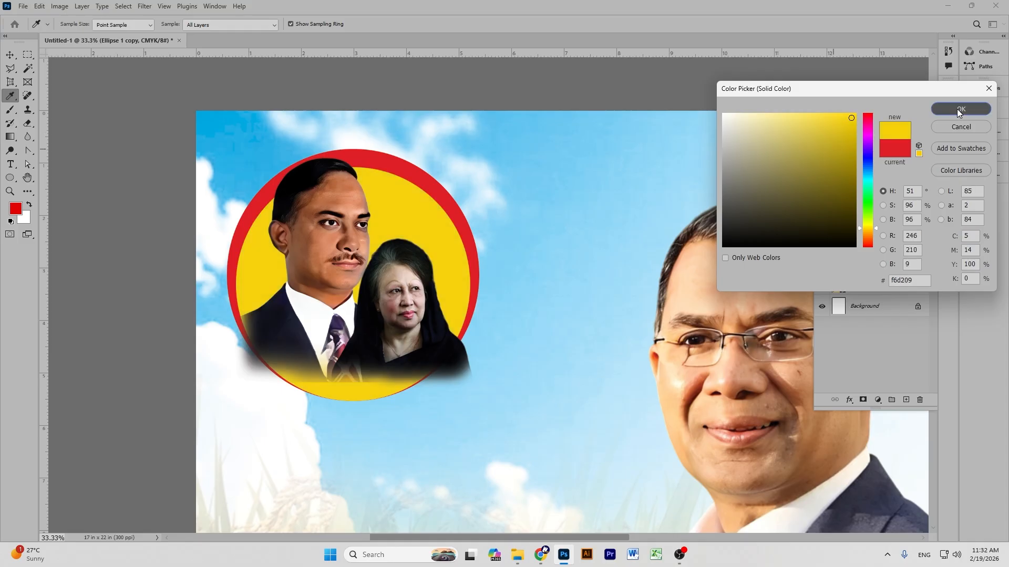
left_click(960, 109)
Centre the yellow disc inside the red ring and nudge the leader pair photo down and right.
key("v")
left_click_drag(410, 204, 408, 207)
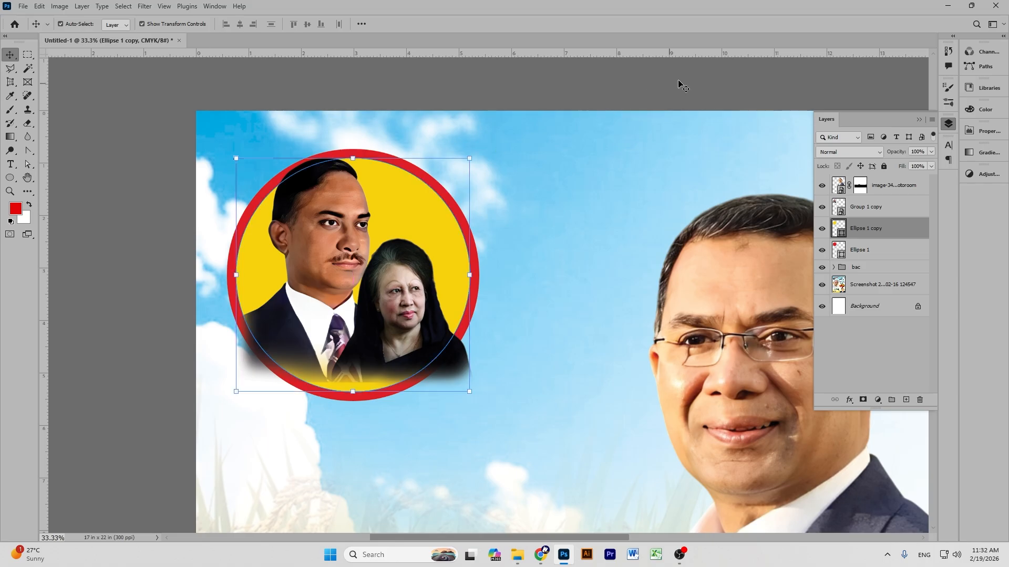
left_click(642, 83)
left_click_drag(340, 201, 347, 211)
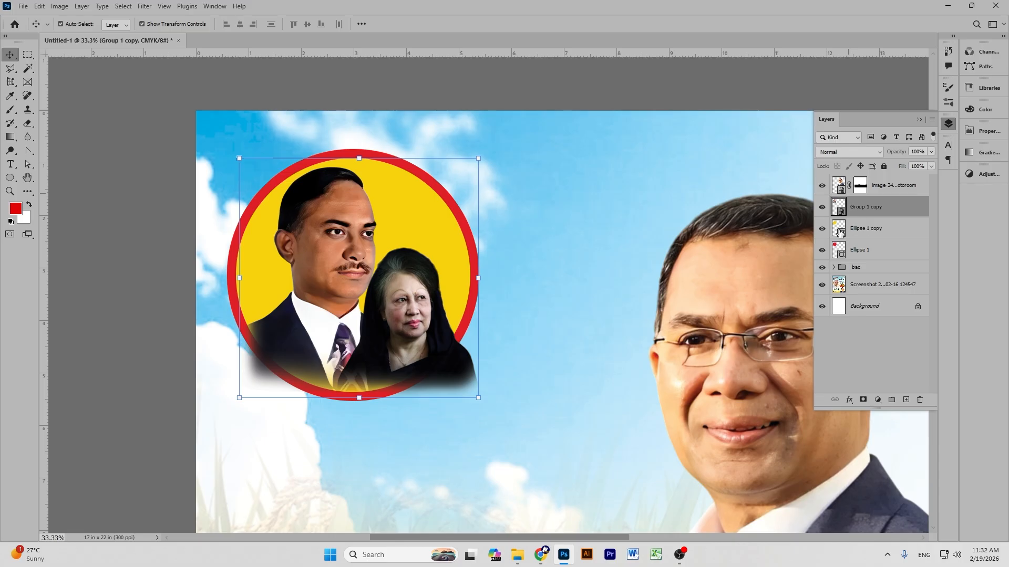
Try masking the leader pair photo to the yellow circle, then undo it and clear the selection.
left_click(858, 228)
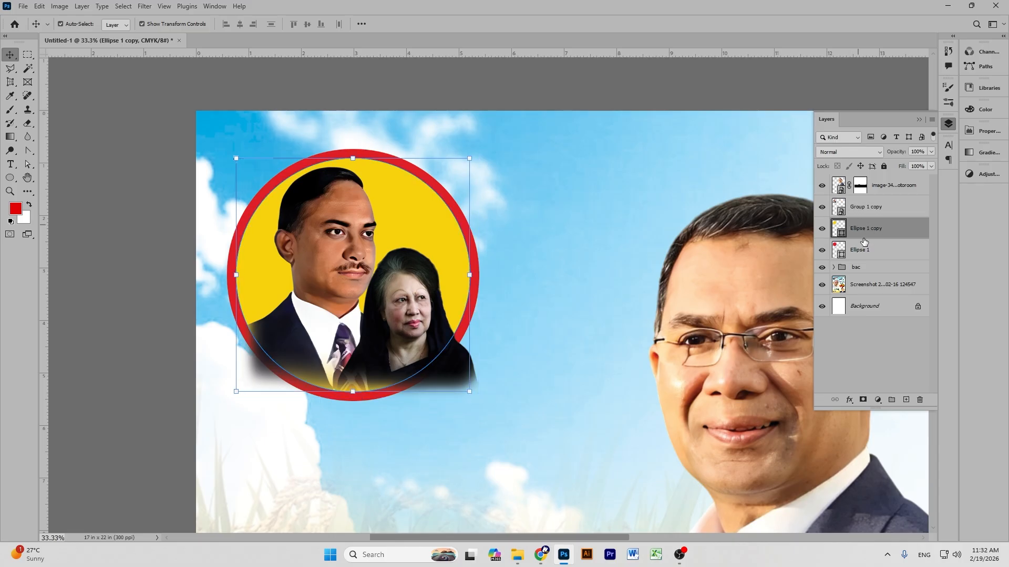
left_click(868, 210)
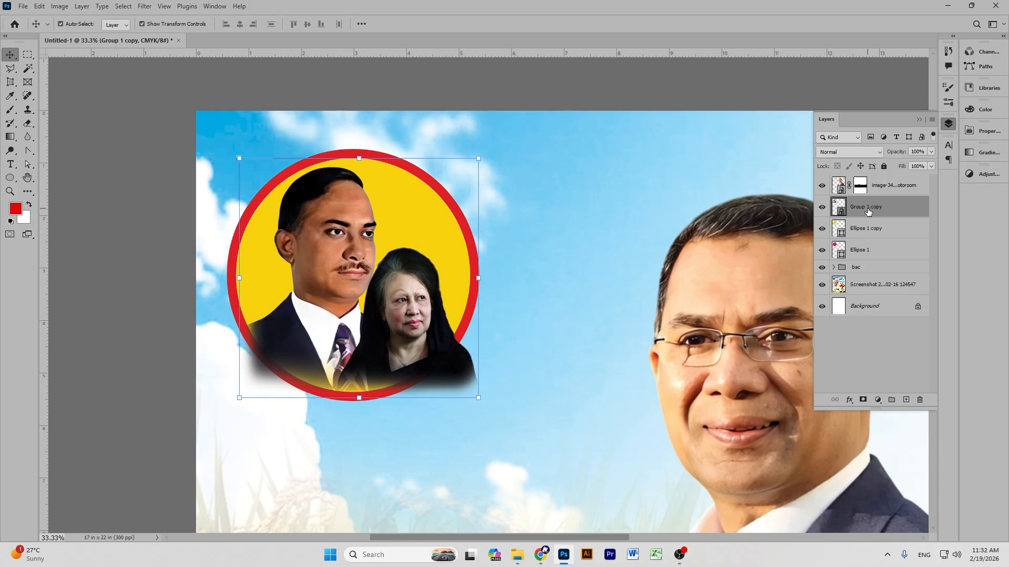
left_click_drag(837, 233, 841, 236)
left_click(841, 235, "ctrl")
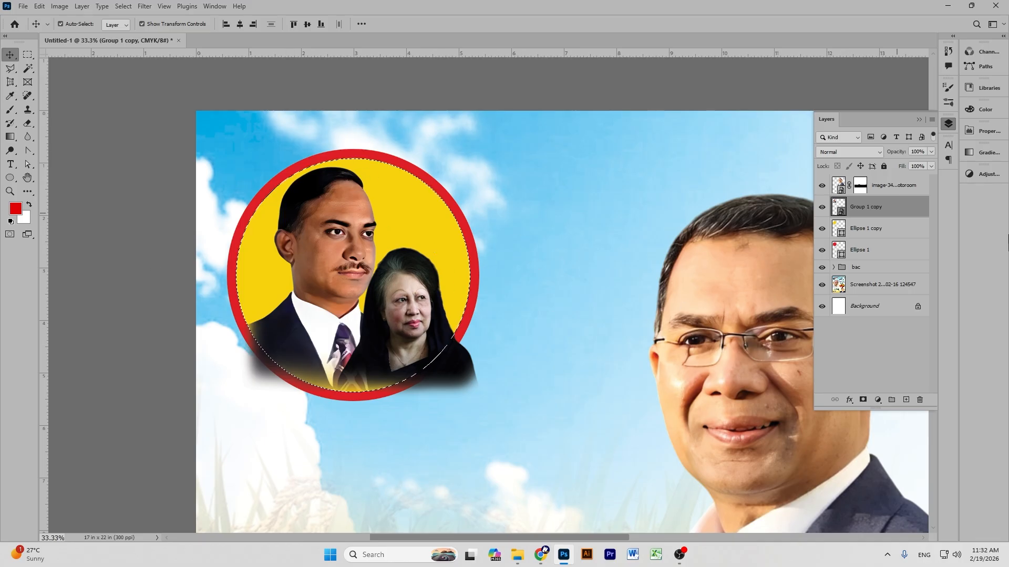
left_click(862, 399)
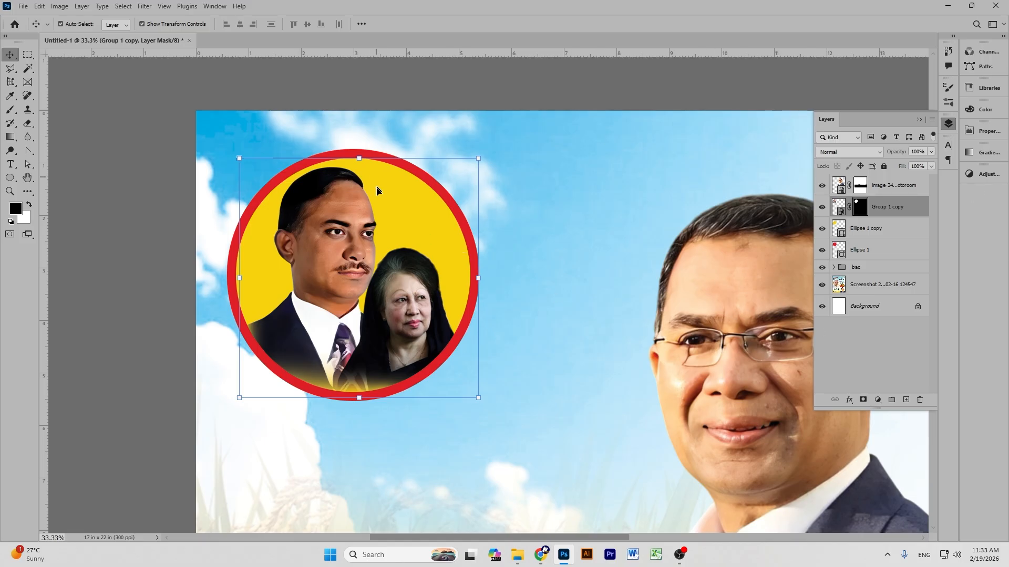
key("ctrl+z")
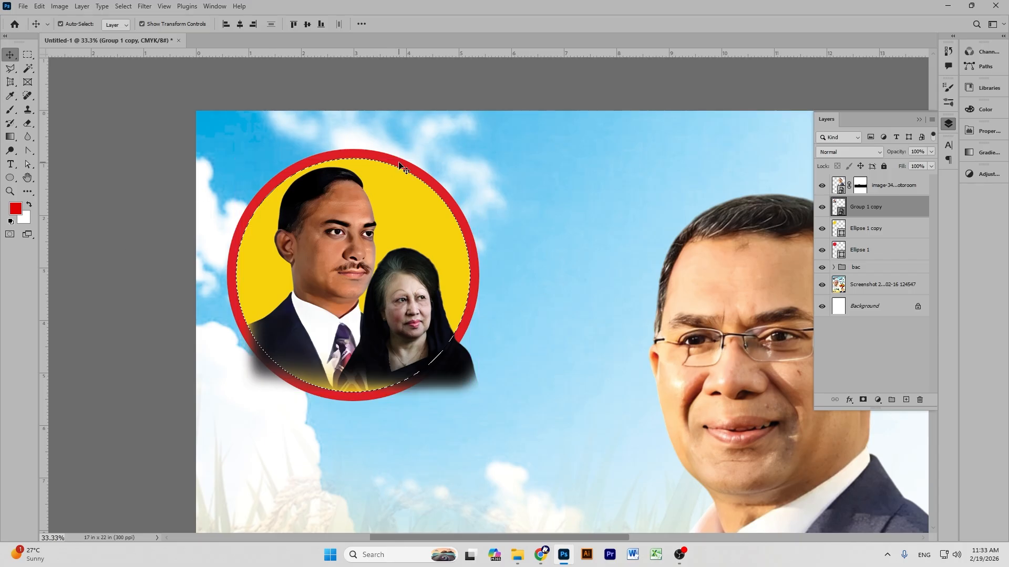
key("ctrl+d")
left_click(113, 123)
Scale Group 1 copy to about 219% so the portraits fill the yellow disc, and commit.
left_click(327, 251)
left_click_drag(359, 395, 352, 485)
left_click_drag(359, 358, 363, 348)
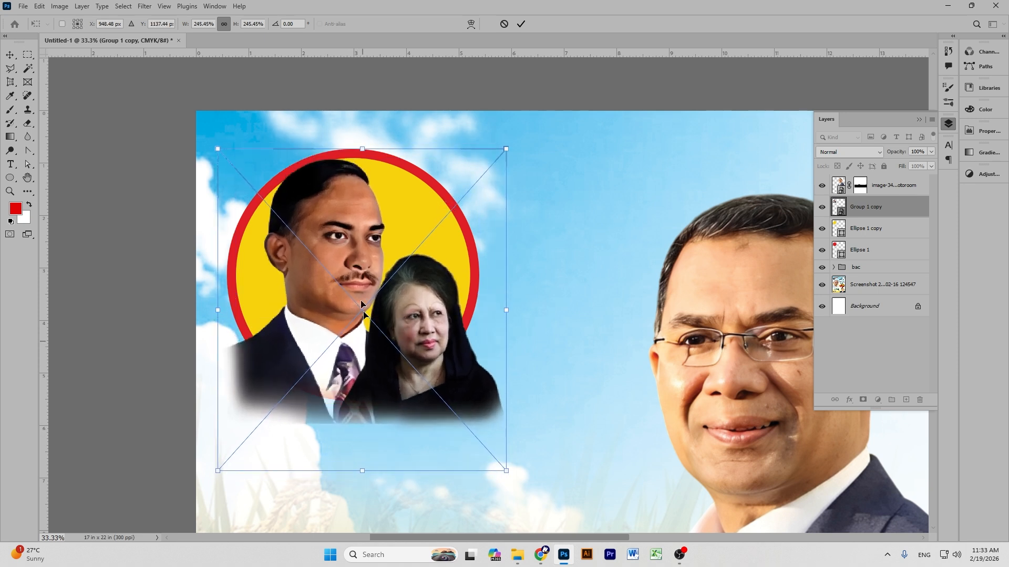
left_click_drag(363, 150, 362, 166)
left_click_drag(369, 260, 368, 251)
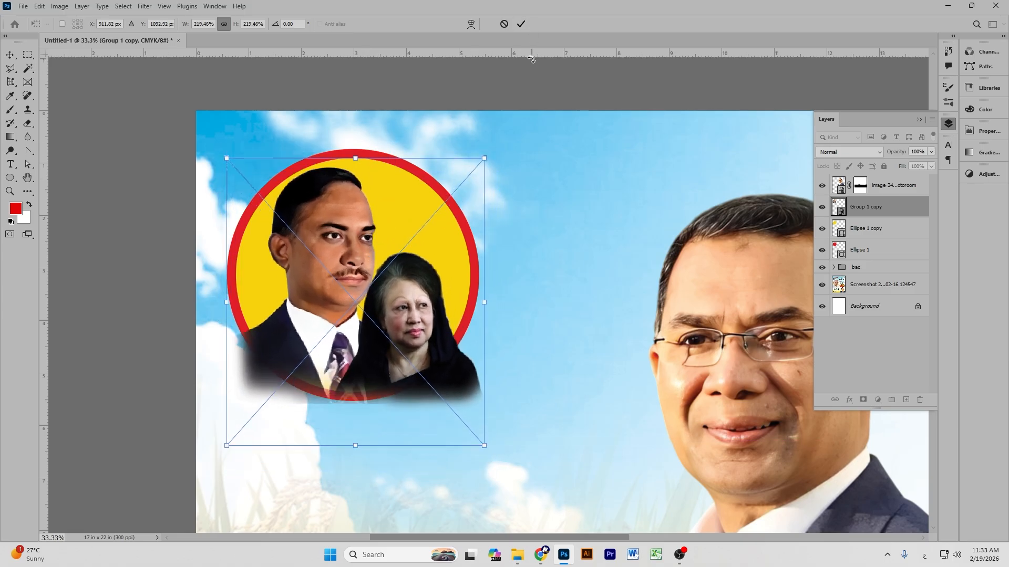
left_click(521, 25)
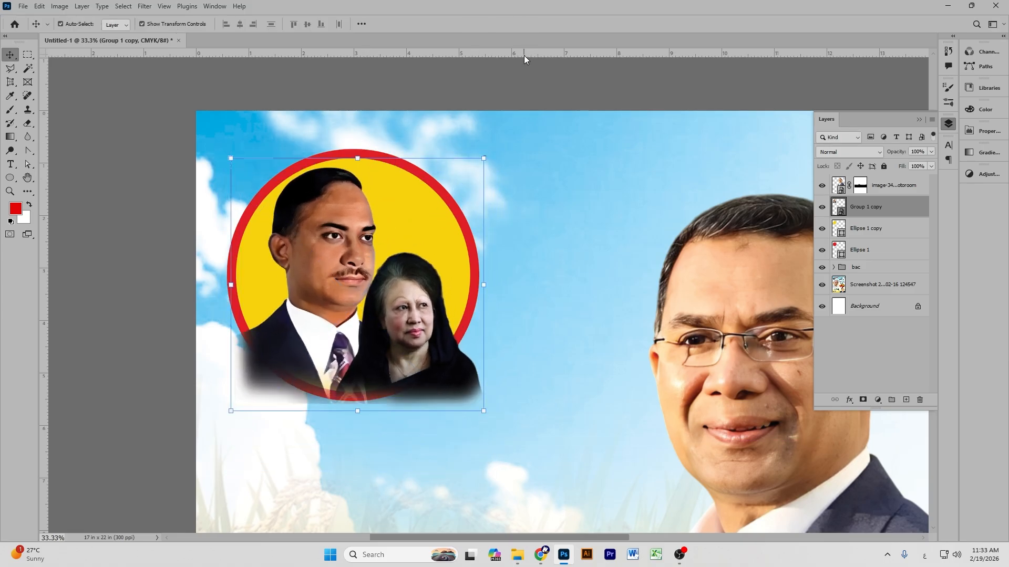
left_click(491, 86)
Add a circular layer mask to Group 1 copy from Ellipse 1 copy's outline, reverting a trial move.
left_click(869, 206)
left_click(839, 232, "ctrl")
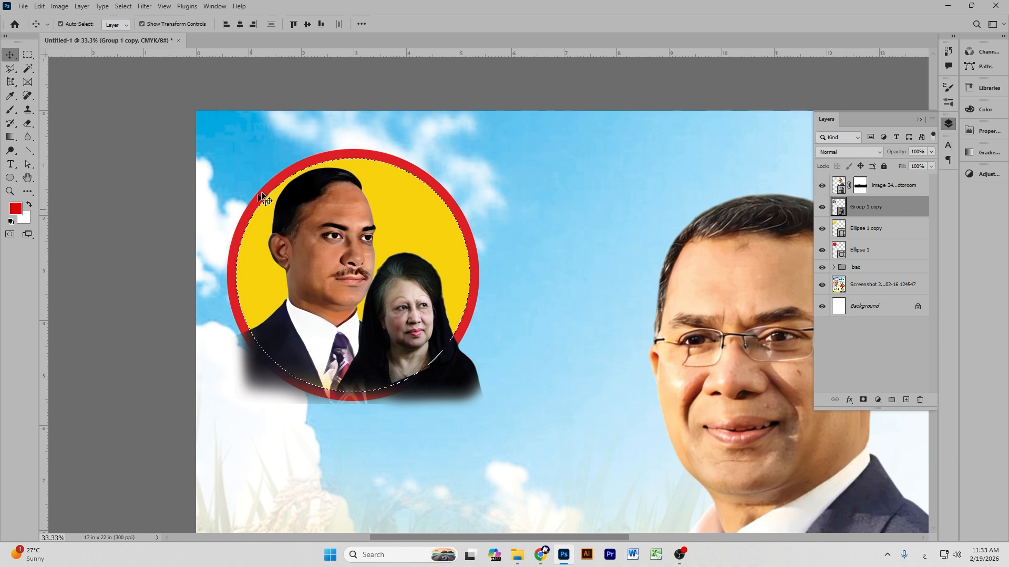
left_click(863, 400)
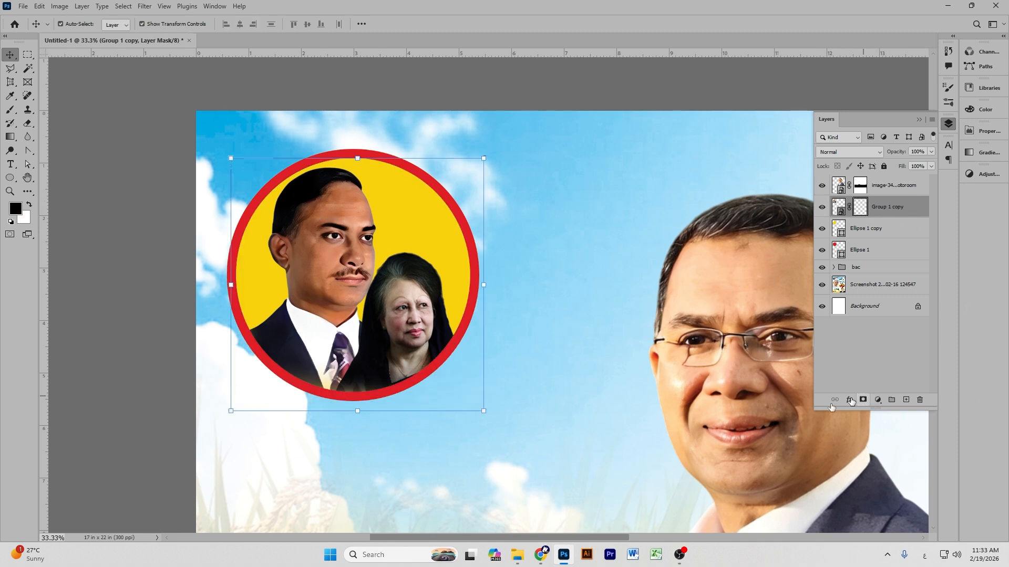
left_click(127, 208)
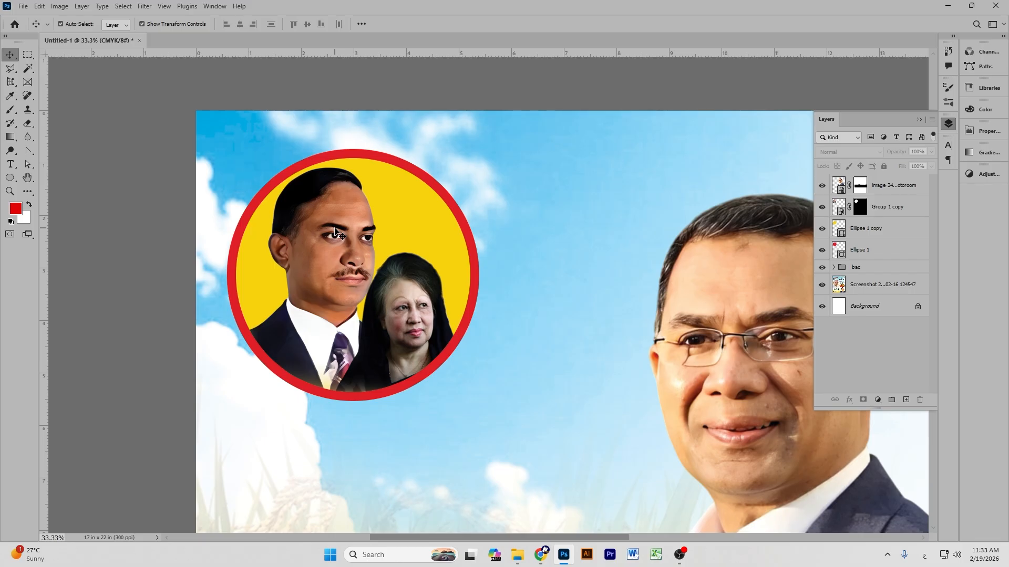
left_click_drag(336, 233, 334, 187)
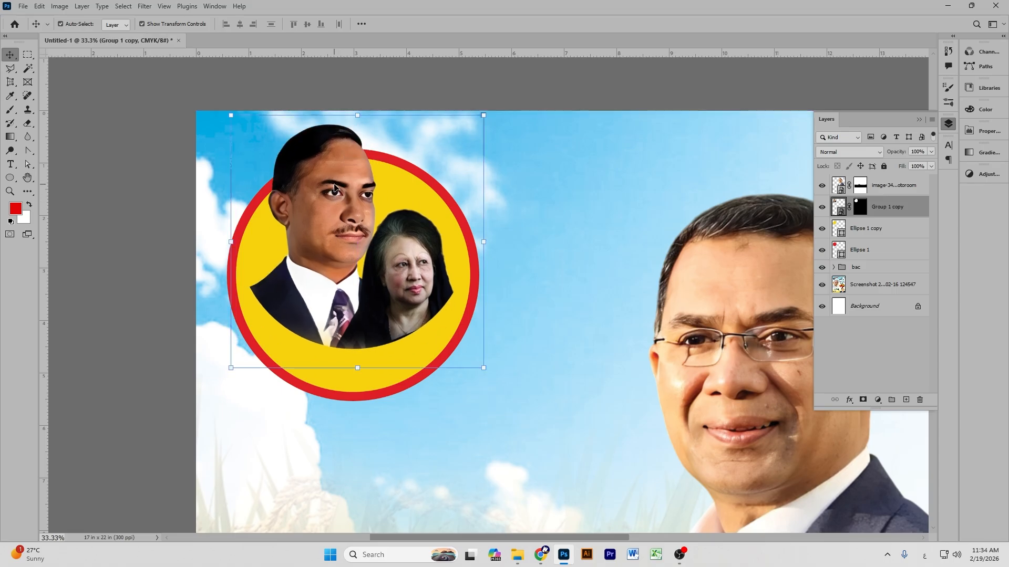
key("ctrl+z")
left_click(158, 165)
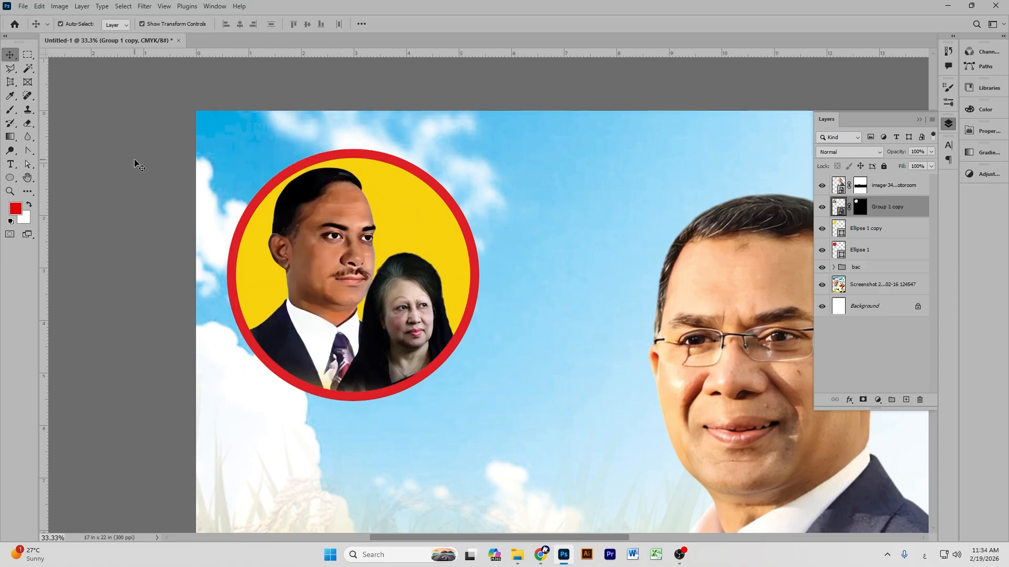
Zoom out to 8.33% and recentre the whole poster in the window.
key("ctrl+minus")
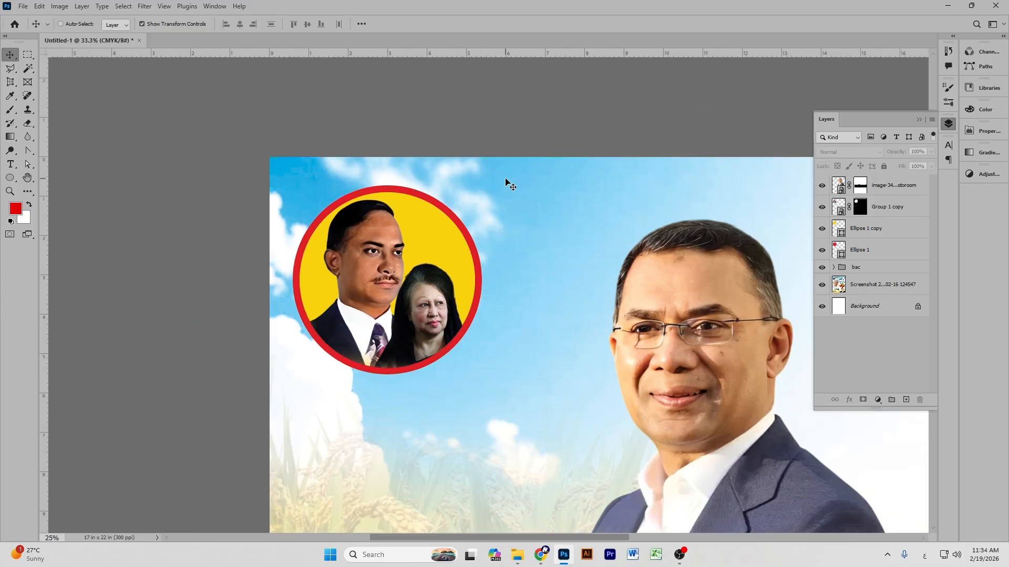
key("ctrl+minus")
key("ctrl+minus")
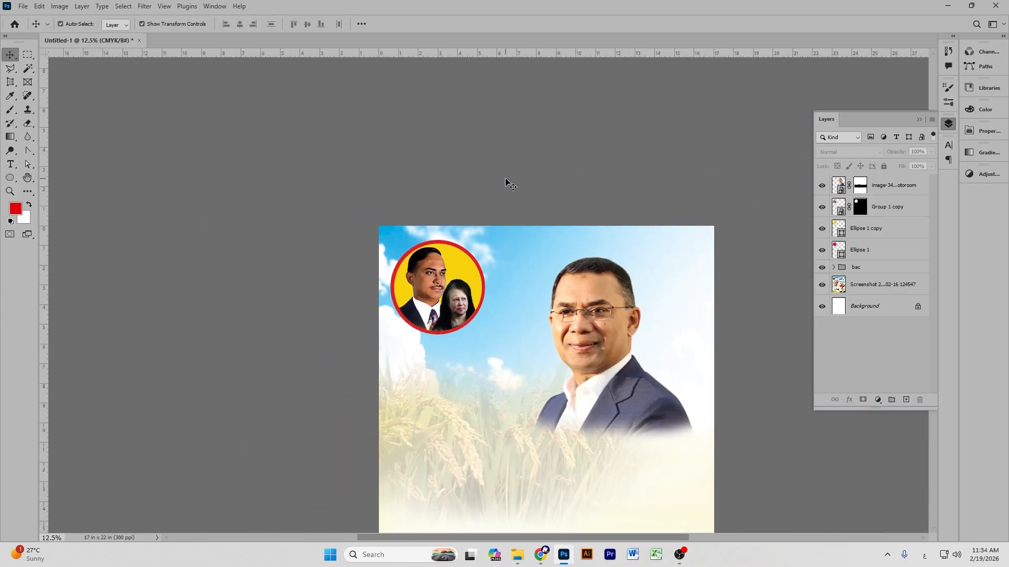
left_click(28, 178)
left_click_drag(530, 317, 405, 190)
left_click_drag(543, 277, 548, 286)
left_click_drag(484, 244, 503, 258)
key("v")
left_click(647, 284)
scroll(652, 294, "down", 2)
scroll(656, 297, "up", 1)
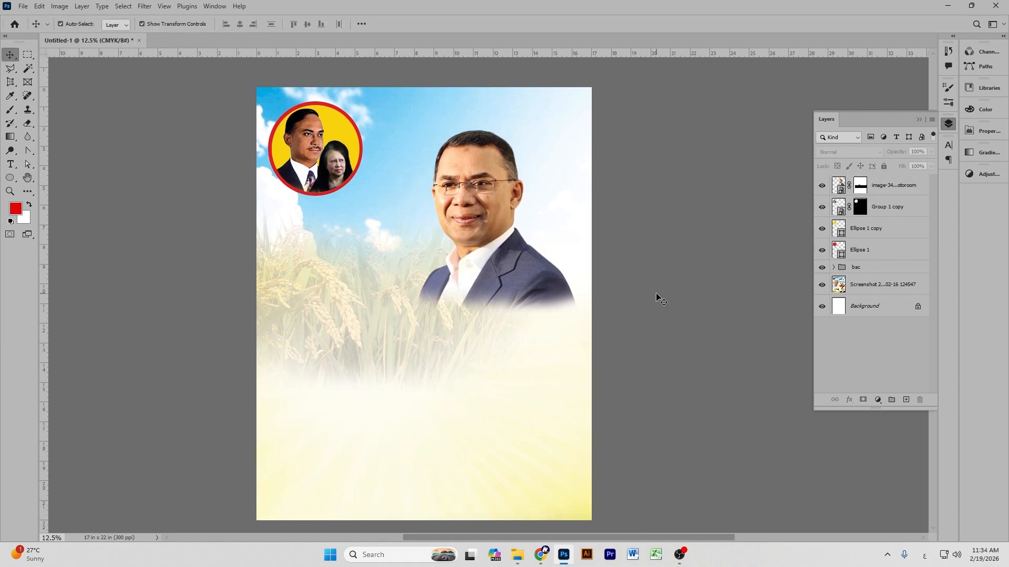
key("ctrl+minus")
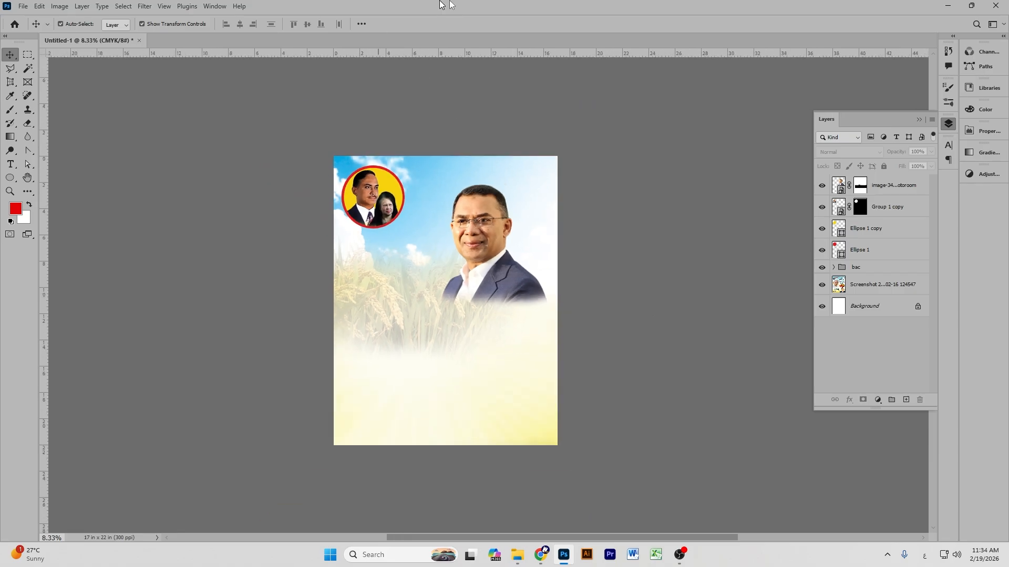
Hide the portraits, circles and background to compare with the reference poster, then show them again.
left_click(822, 185)
left_click(822, 207)
left_click(822, 229)
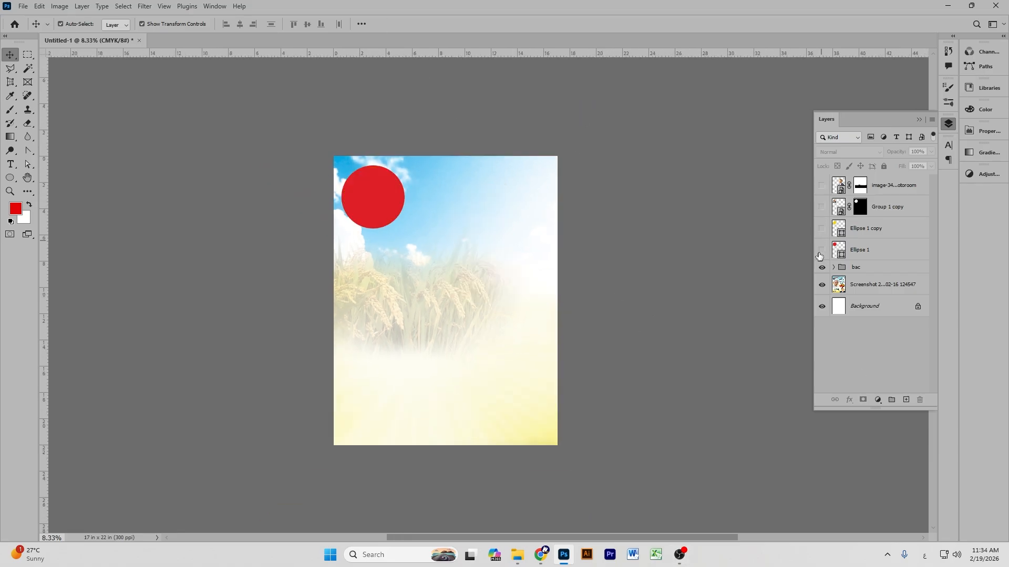
left_click(820, 251)
left_click(822, 268)
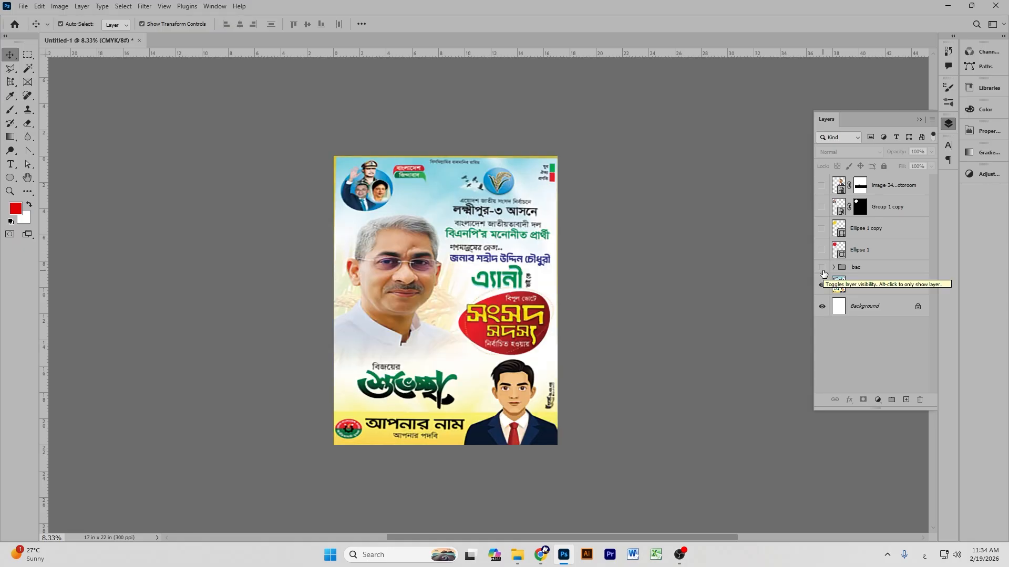
left_click(823, 269)
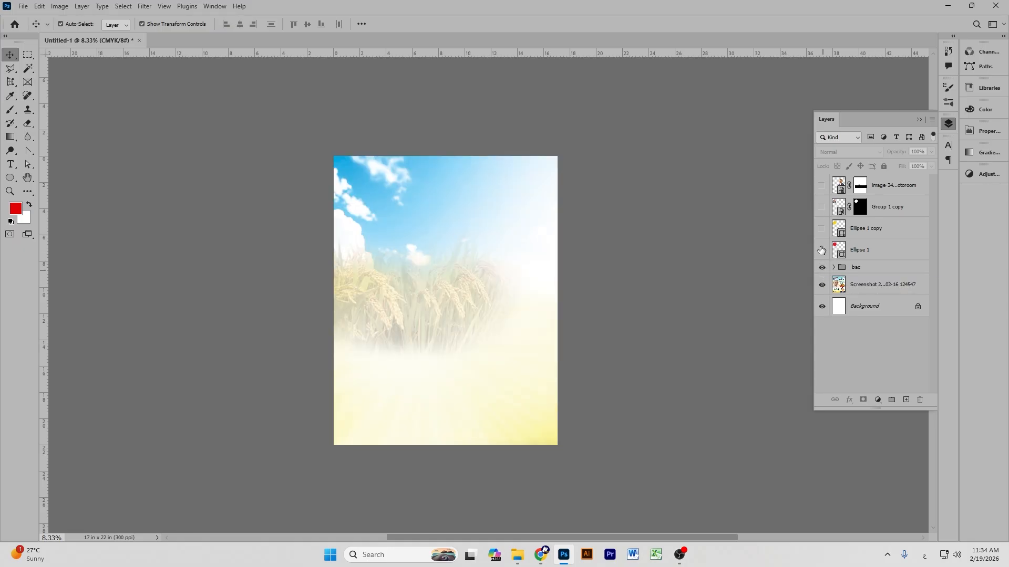
left_click(821, 250)
left_click(822, 229)
left_click(821, 207)
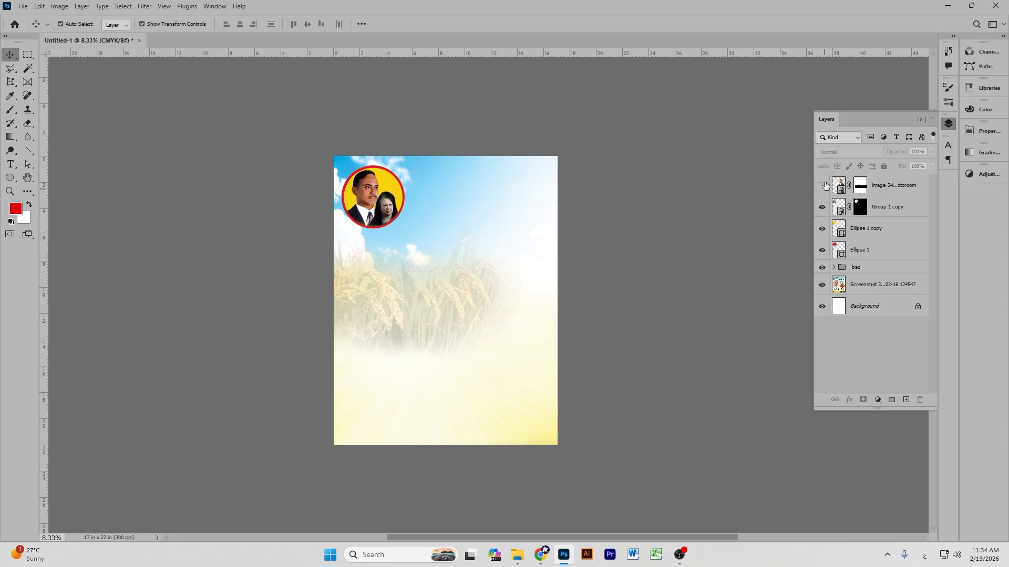
left_click(821, 185)
Group the red circle, yellow circle and leader pair photo and give the group a new name.
left_click(860, 251)
left_click(867, 230, "shift")
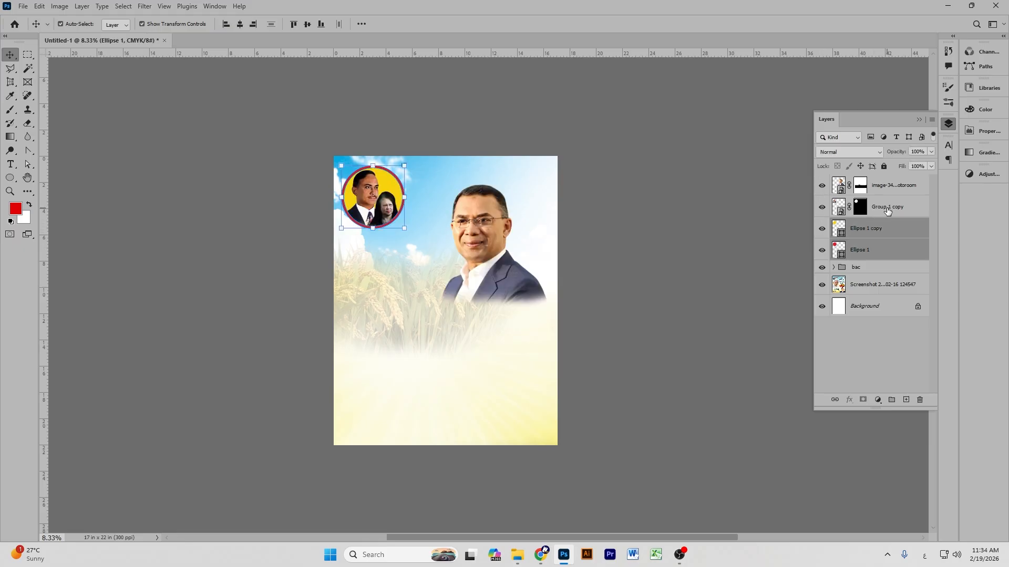
left_click(886, 210, "shift")
key("ctrl+g")
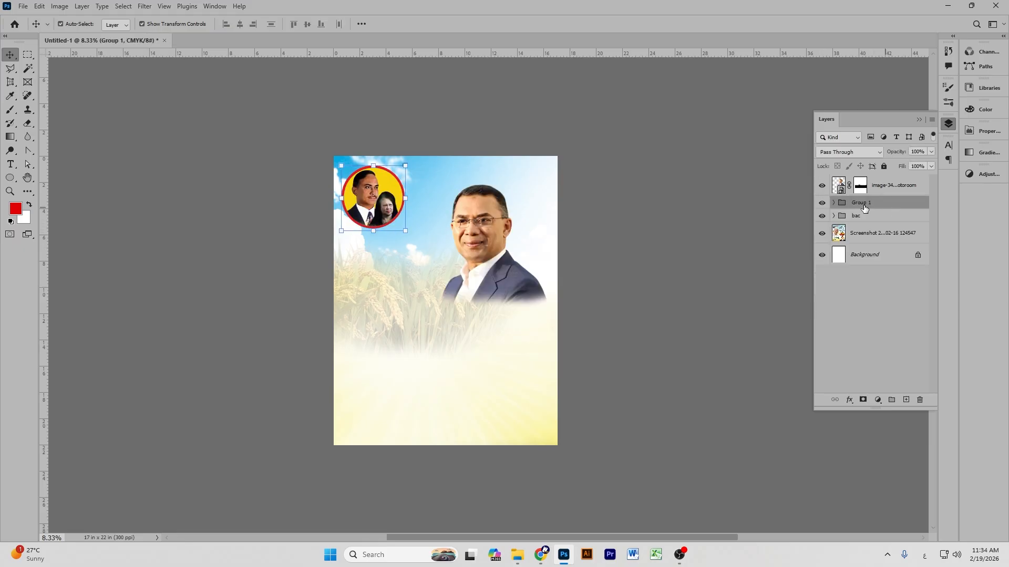
double_click(864, 203)
left_click(897, 470)
key("Return")
left_click(688, 242)
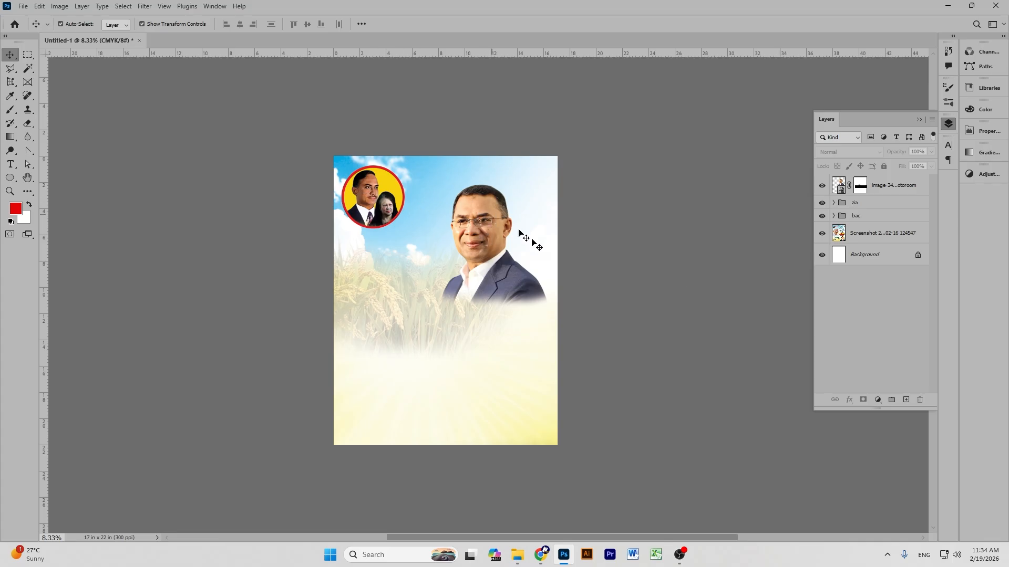
Close the background-remover and PicWish tabs and the floating video call, returning to the image-search tab.
mouse_move(541, 555)
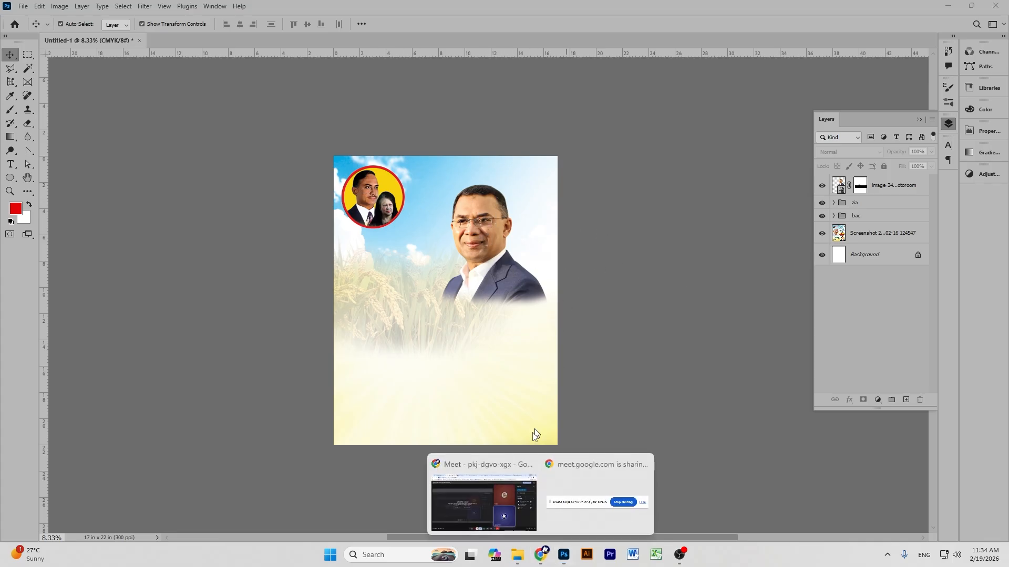
left_click(487, 499)
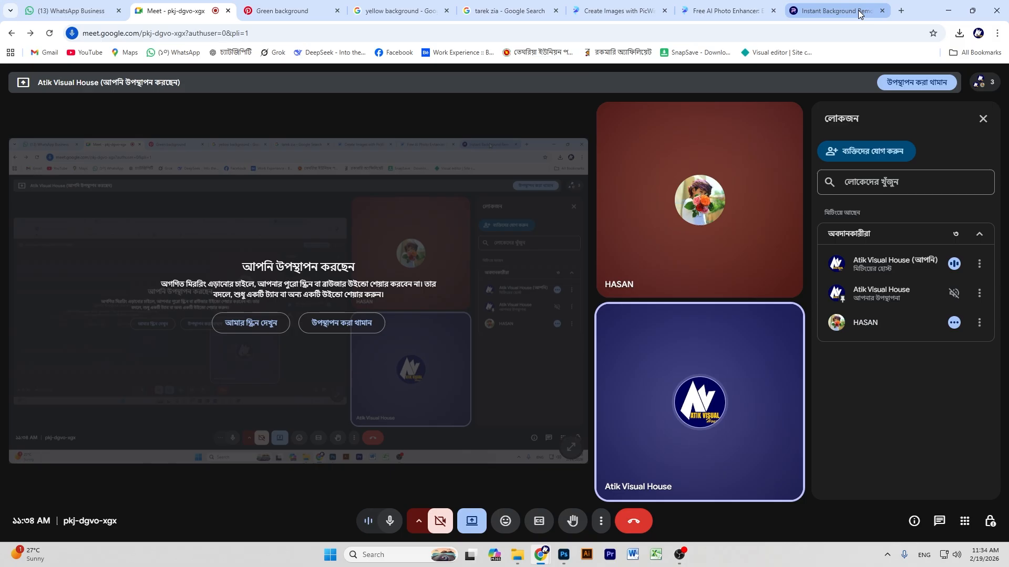
left_click(883, 10)
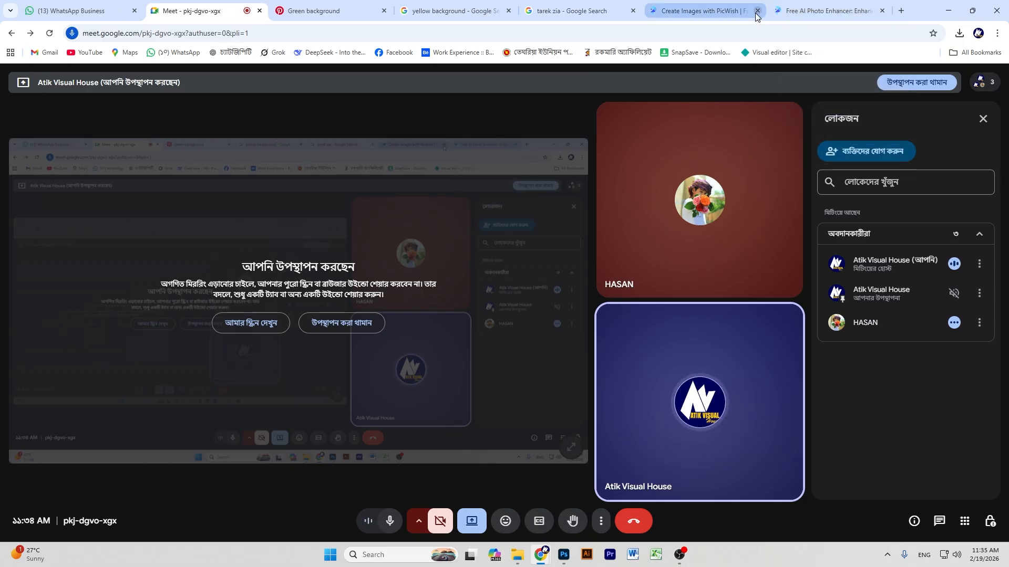
left_click(664, 11)
left_click(578, 12)
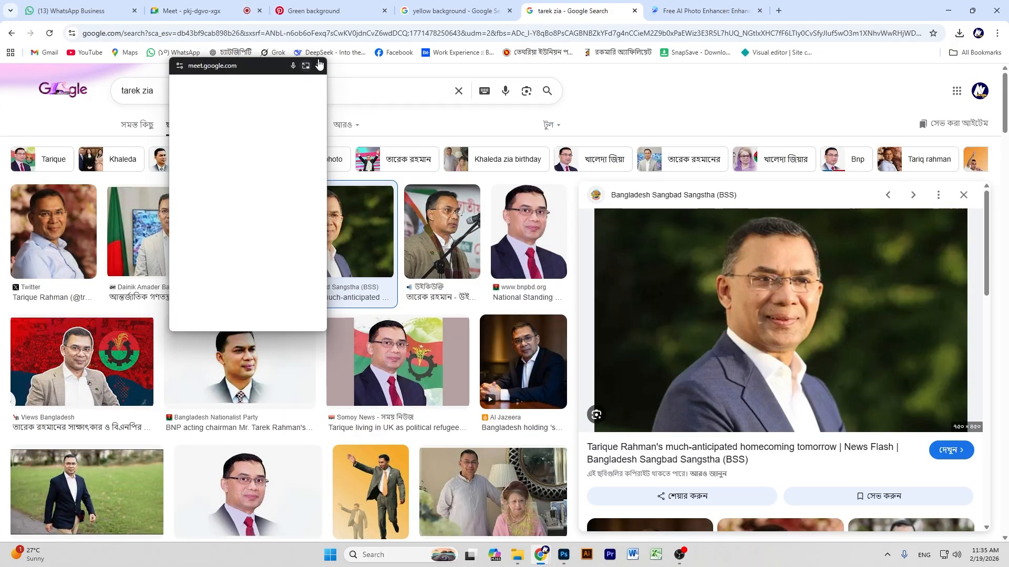
left_click(319, 66)
Run a new Google Images search for the leader's name typed in Bangla.
left_click(459, 91)
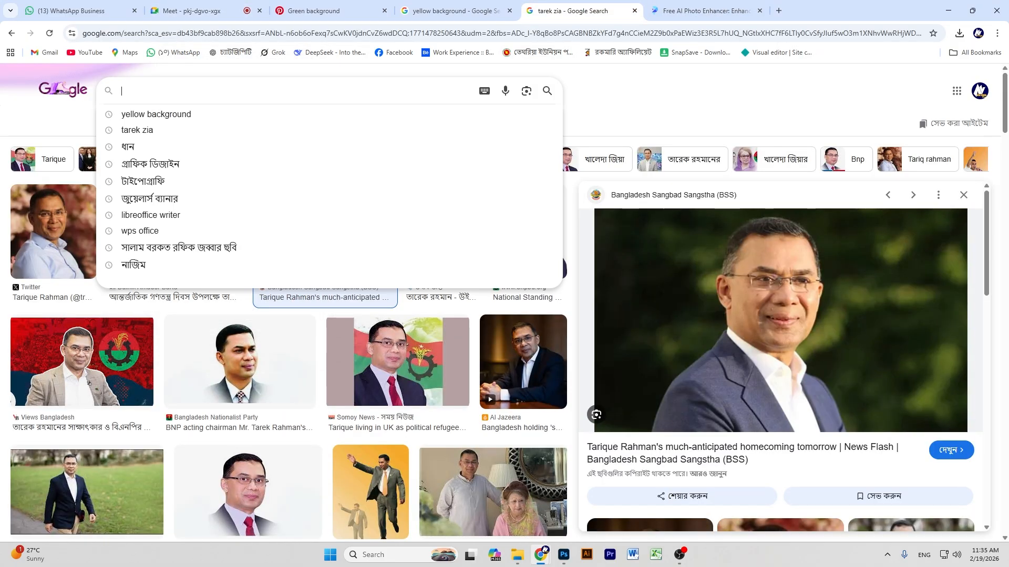
type("nfvf")
key("BackSpace")
key("BackSpace")
key("BackSpace")
key("BackSpace")
type("সালা")
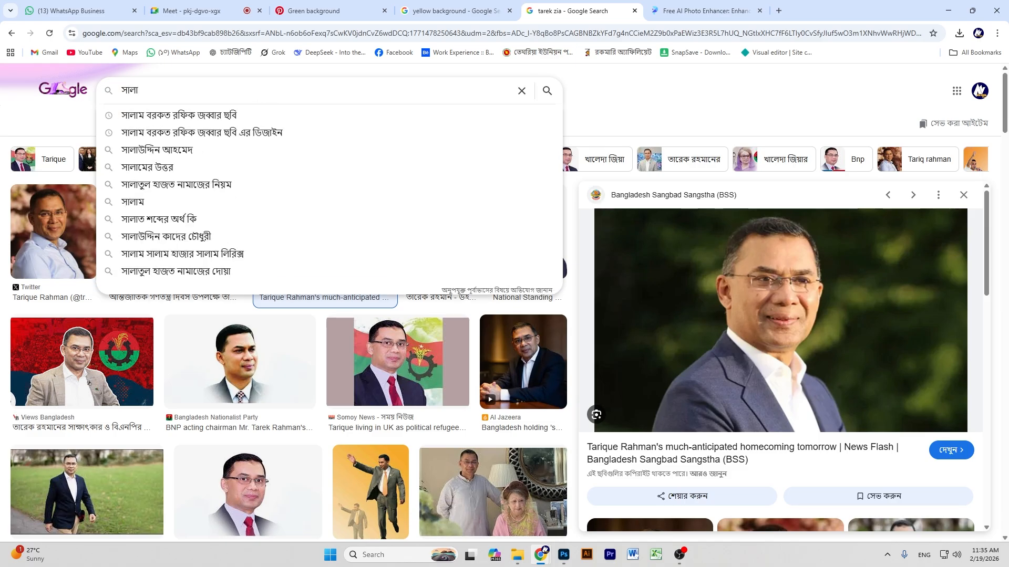
type("উ্")
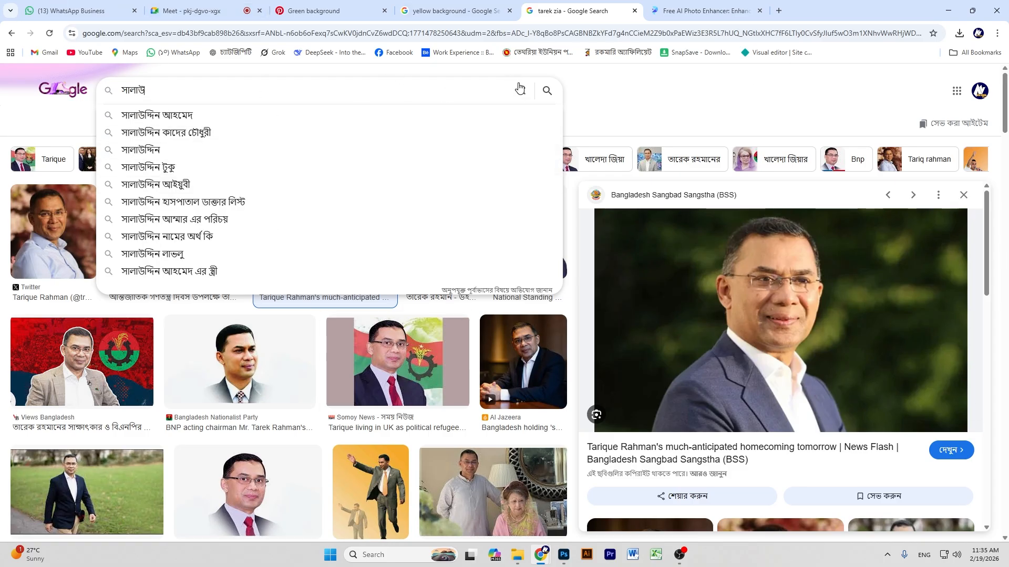
left_click(519, 88)
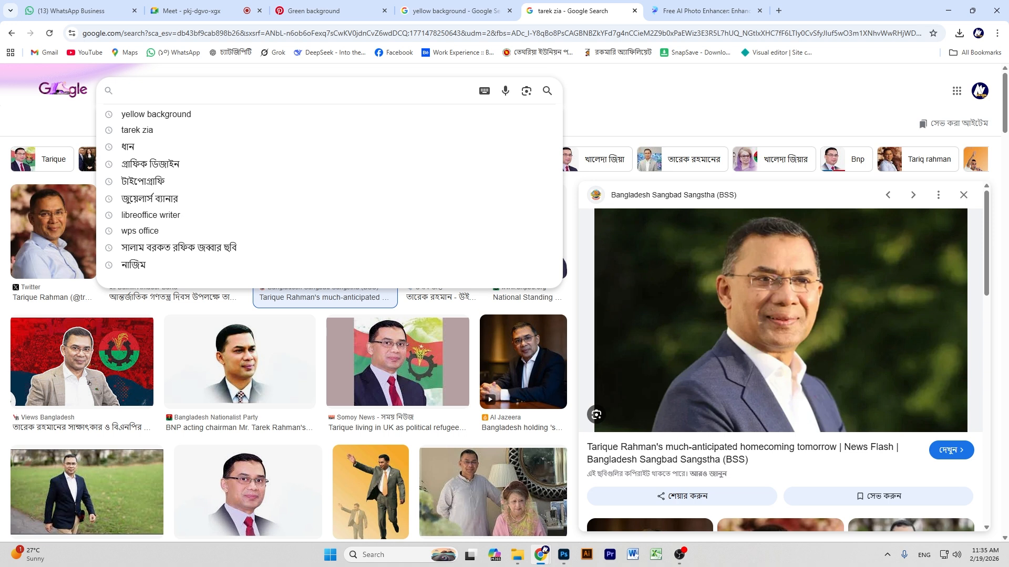
type("মিজানুর")
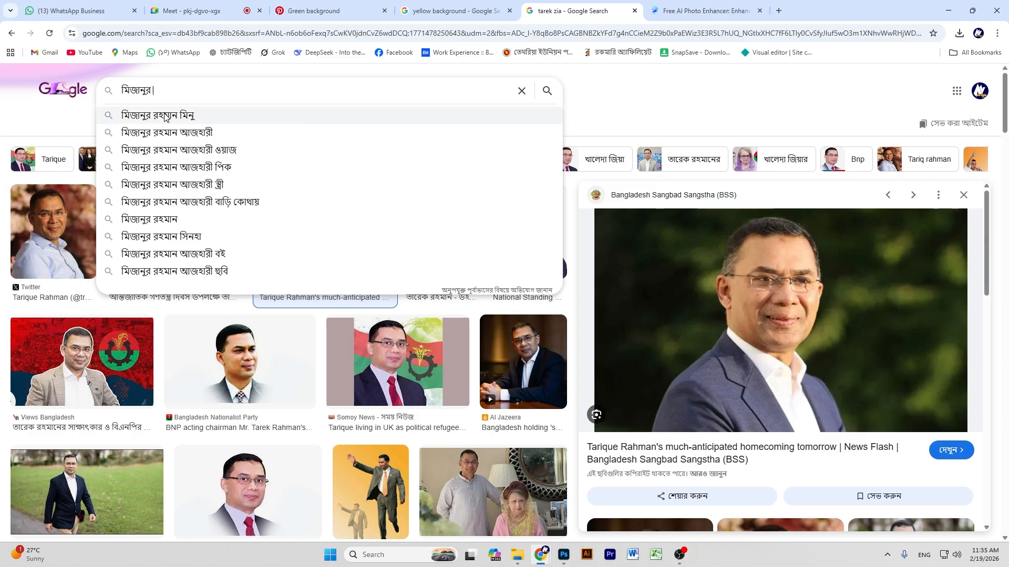
key("Return")
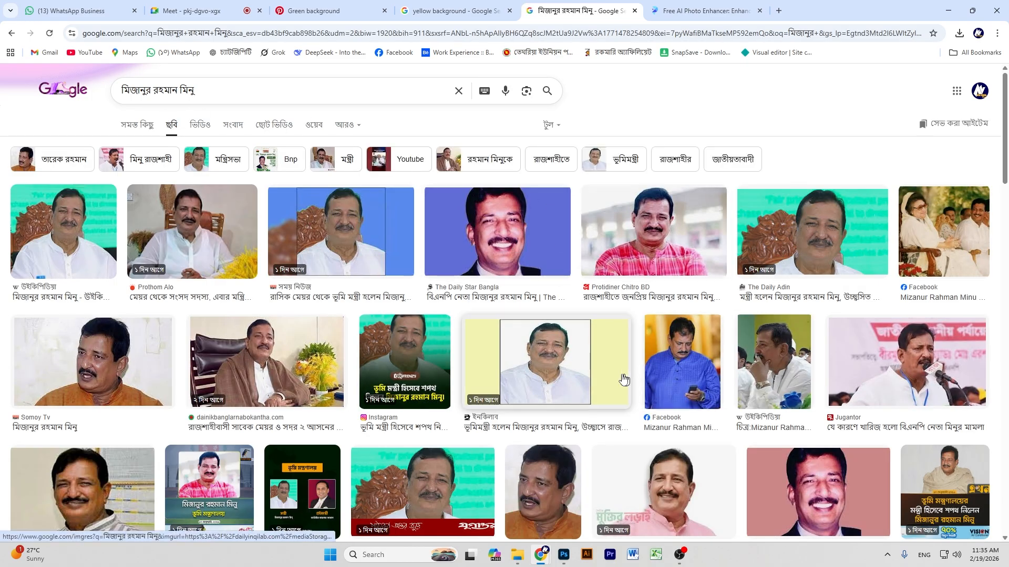
Find the Nagorik Bhabna pink-shirt photo in the results and copy the image.
scroll(322, 326, "down", 5)
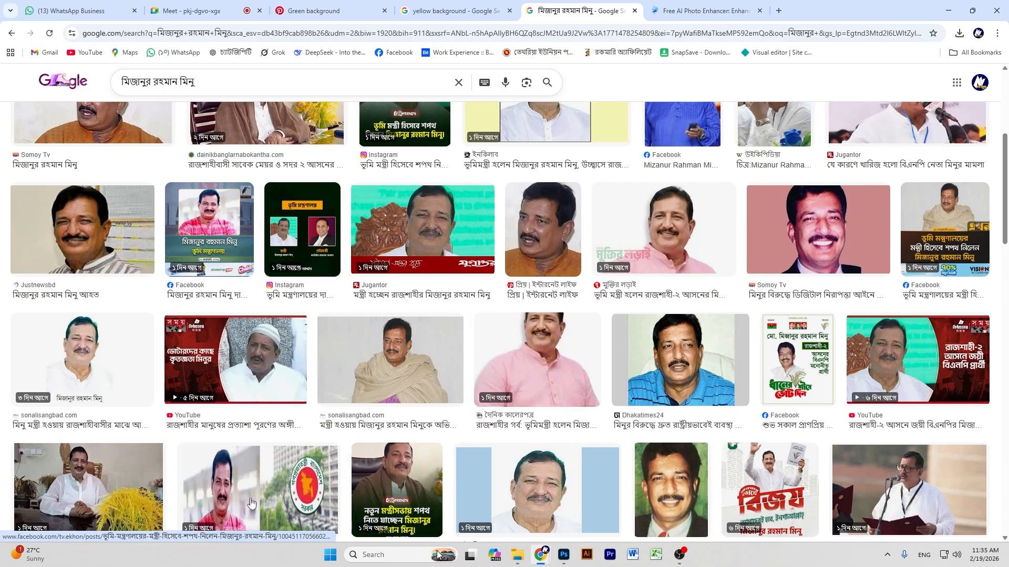
scroll(148, 348, "down", 5)
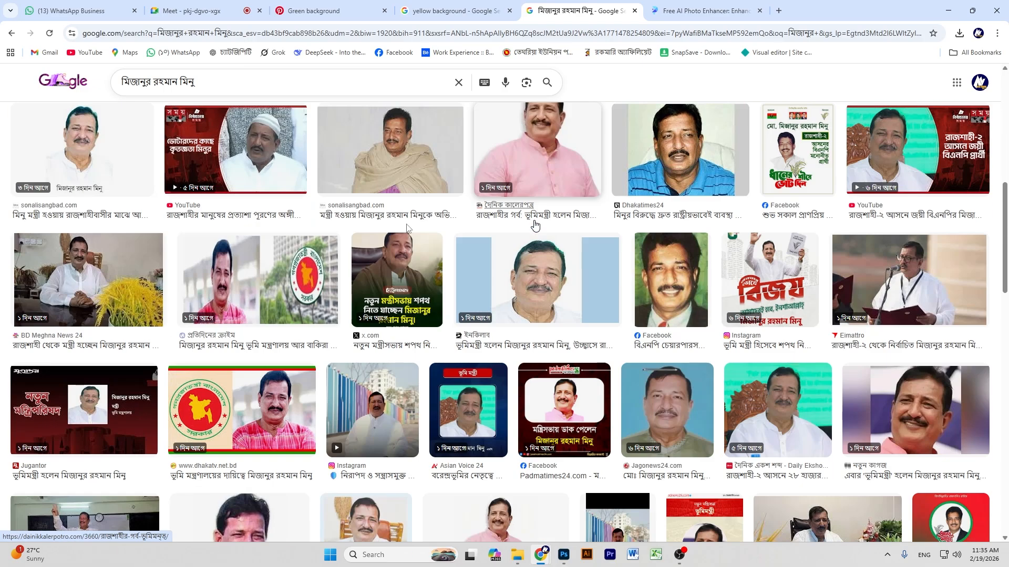
scroll(274, 230, "down", 3)
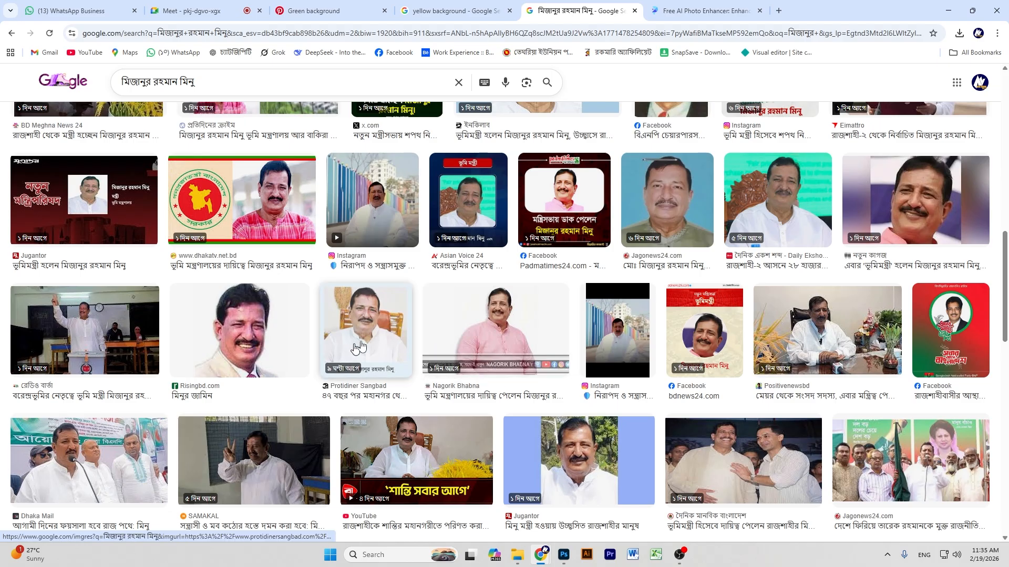
left_click(510, 329)
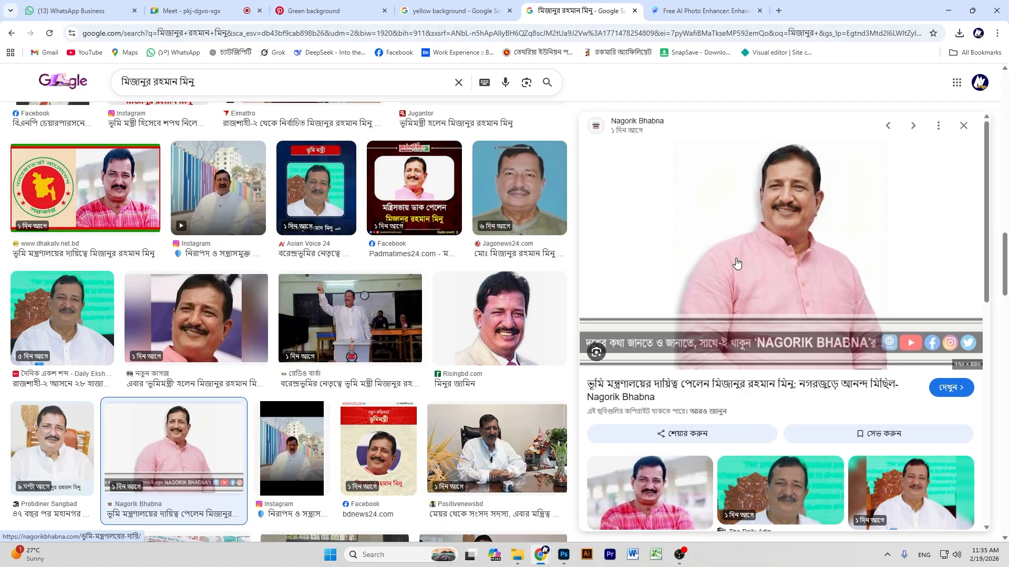
right_click(752, 209)
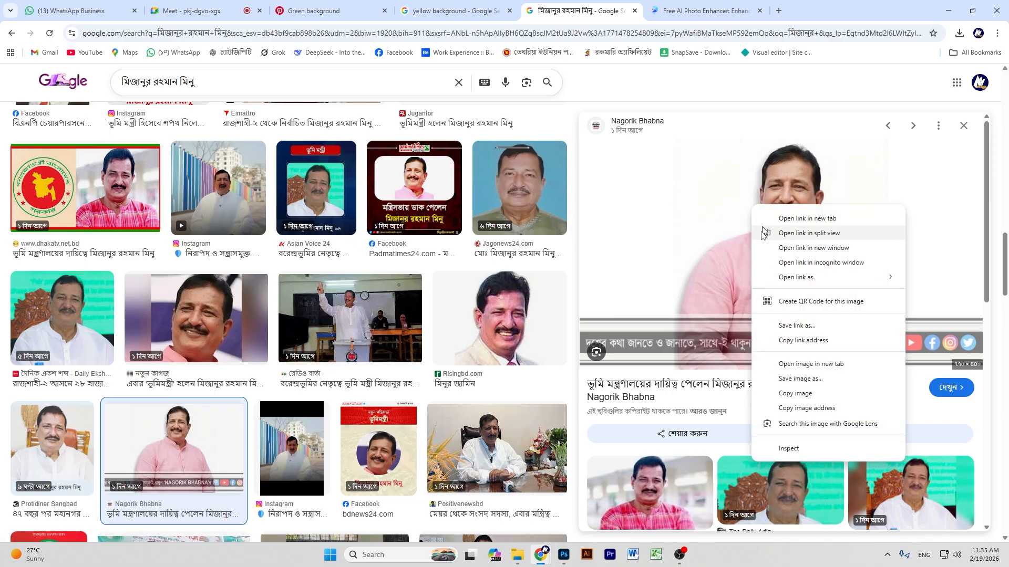
left_click(781, 393)
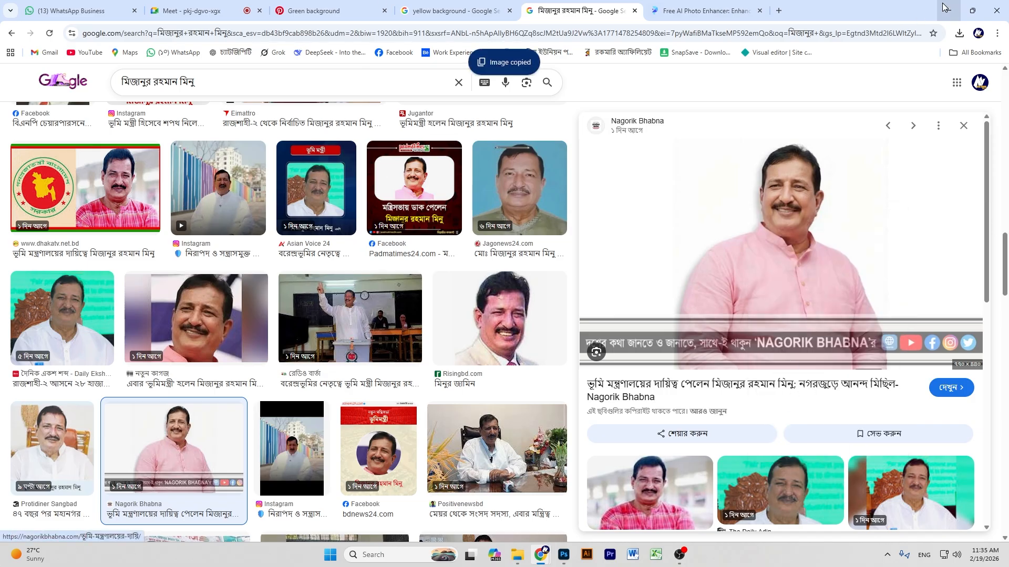
key("alt+Tab")
left_click(904, 186)
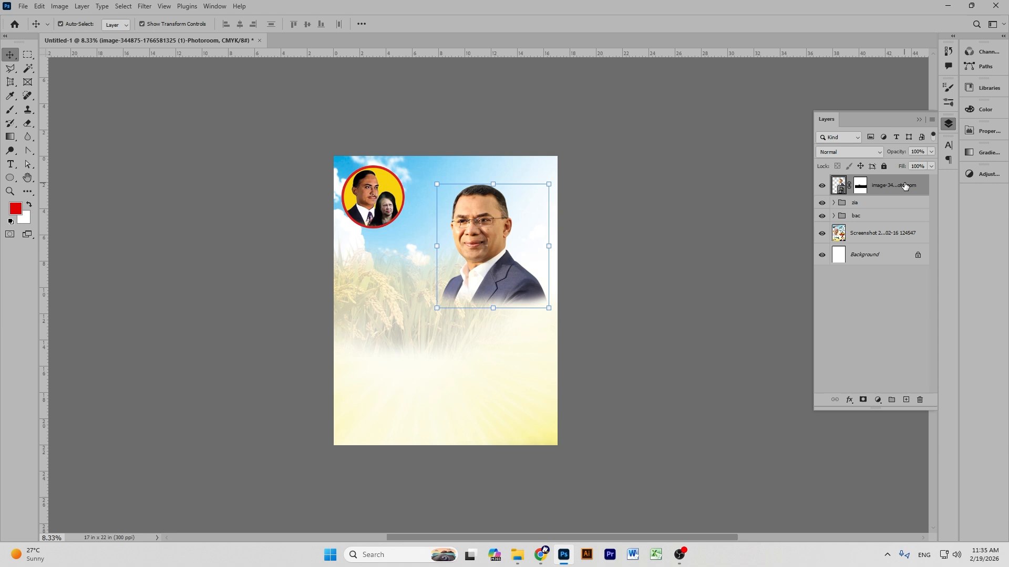
key("ctrl+v")
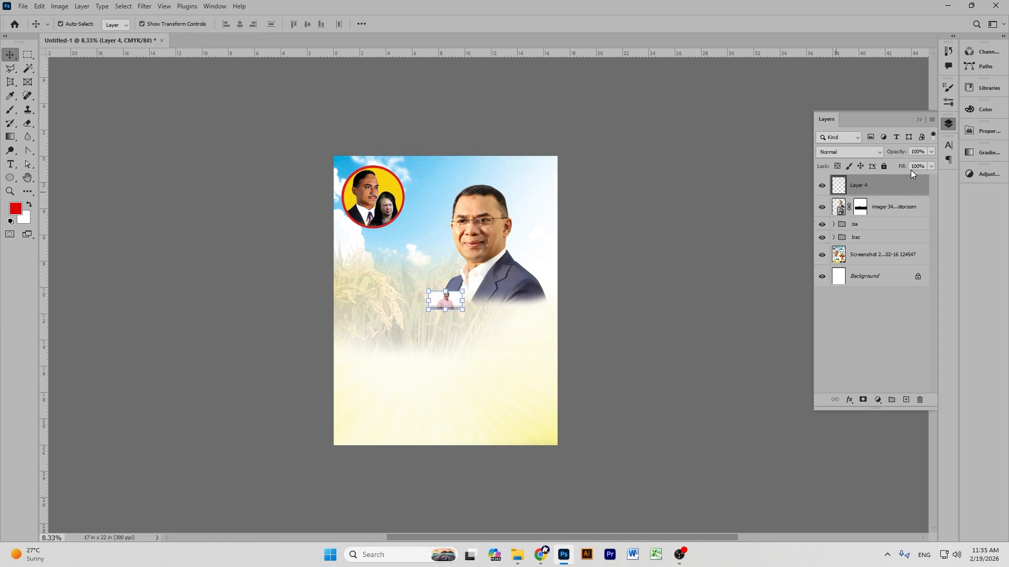
right_click(872, 193)
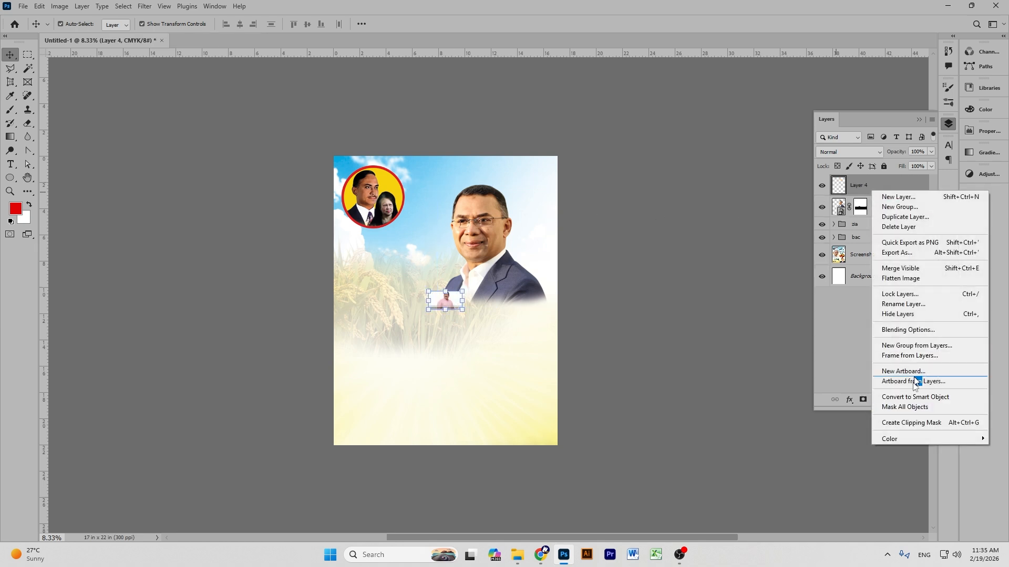
left_click(914, 398)
left_click_drag(444, 310, 398, 381)
left_click(521, 24)
left_click(676, 279)
left_click(388, 334)
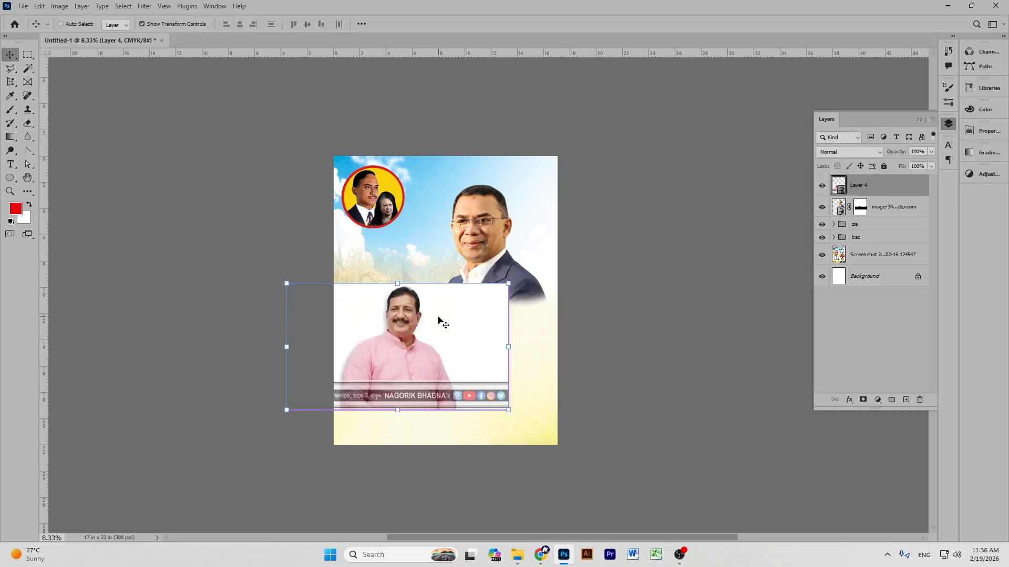
key("ctrl+t")
right_click(387, 326)
left_click(416, 518)
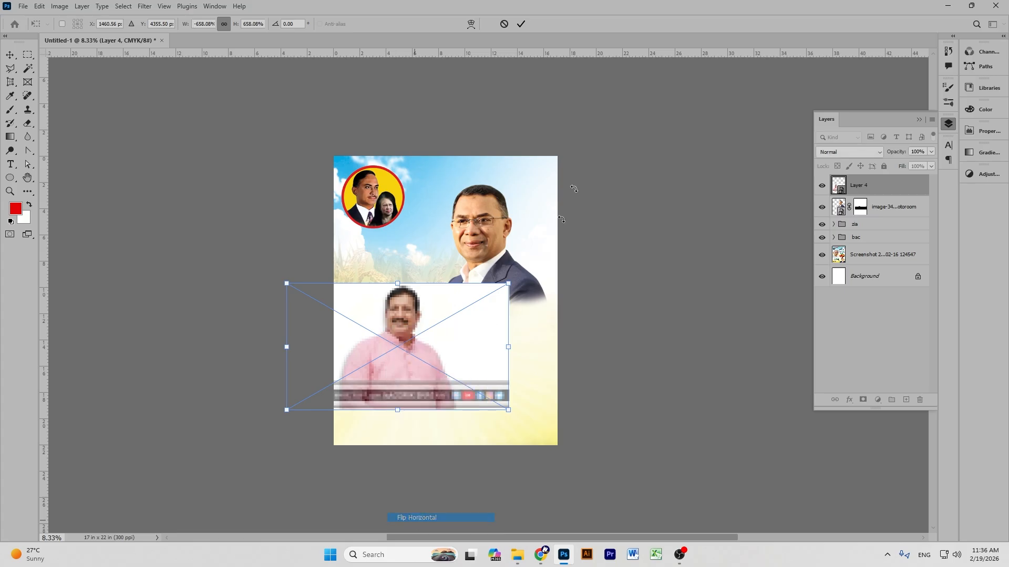
left_click(521, 24)
left_click(684, 252)
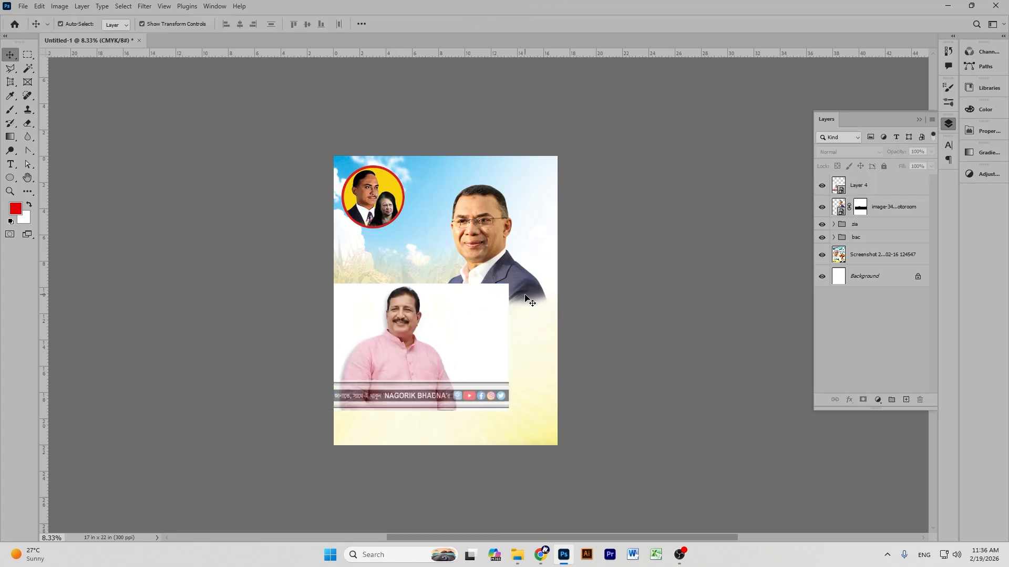
key("ctrl+z")
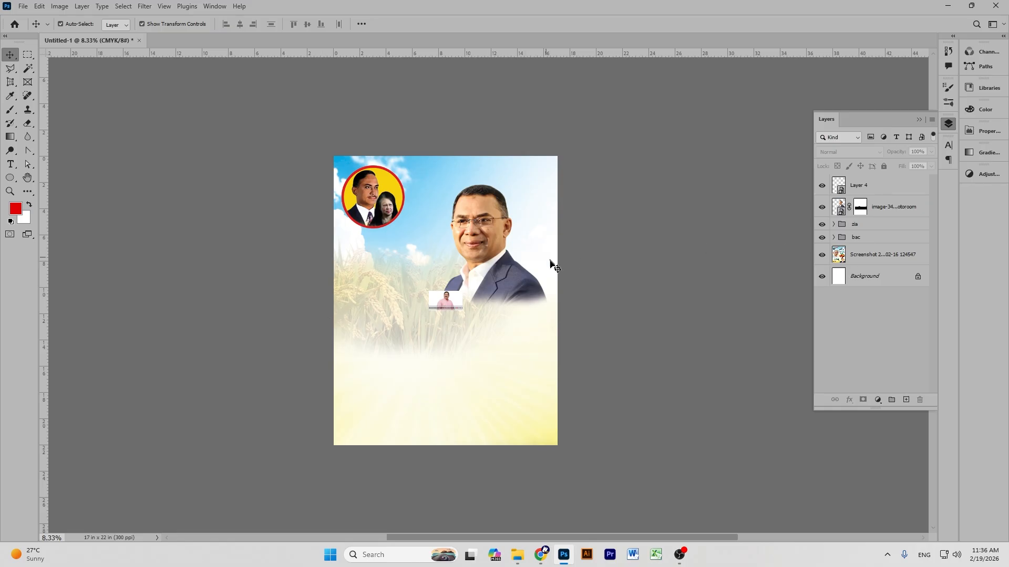
left_click(455, 297)
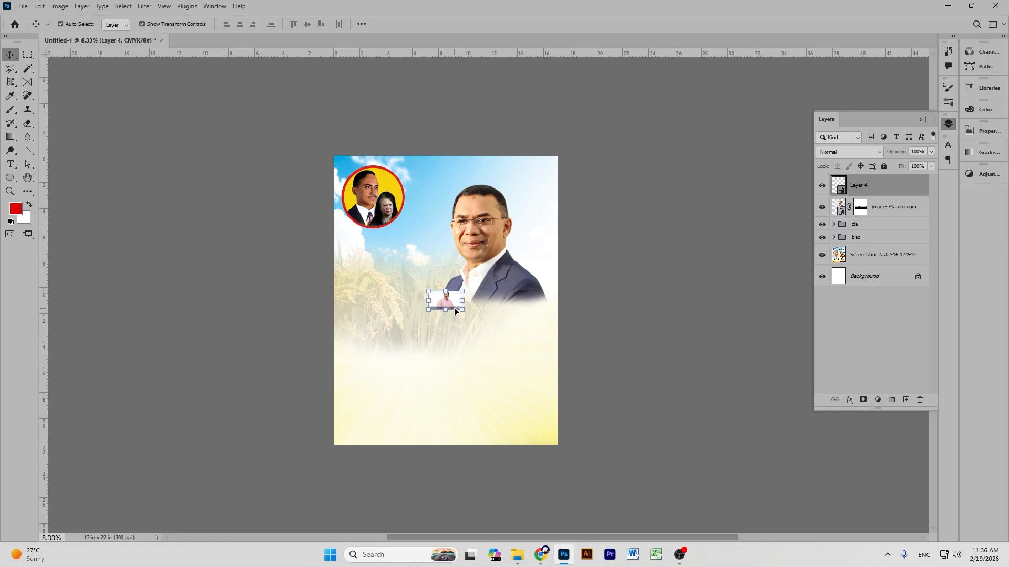
key("Delete")
left_click(699, 366)
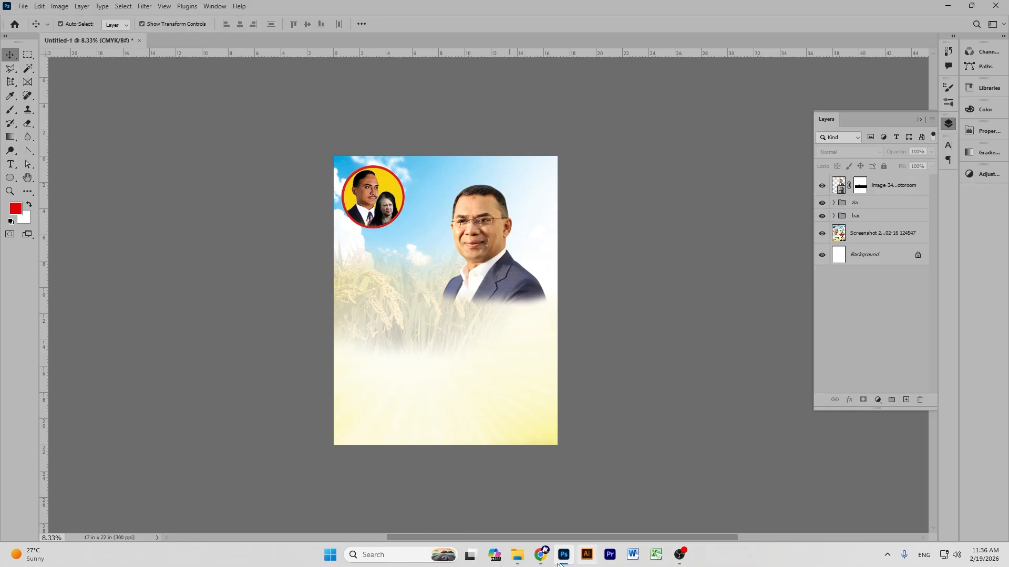
Copy the cream-suit, red-tie candidate photo from the results, then hide Chrome and select the portrait layer.
left_click(475, 491)
scroll(638, 227, "down", 15)
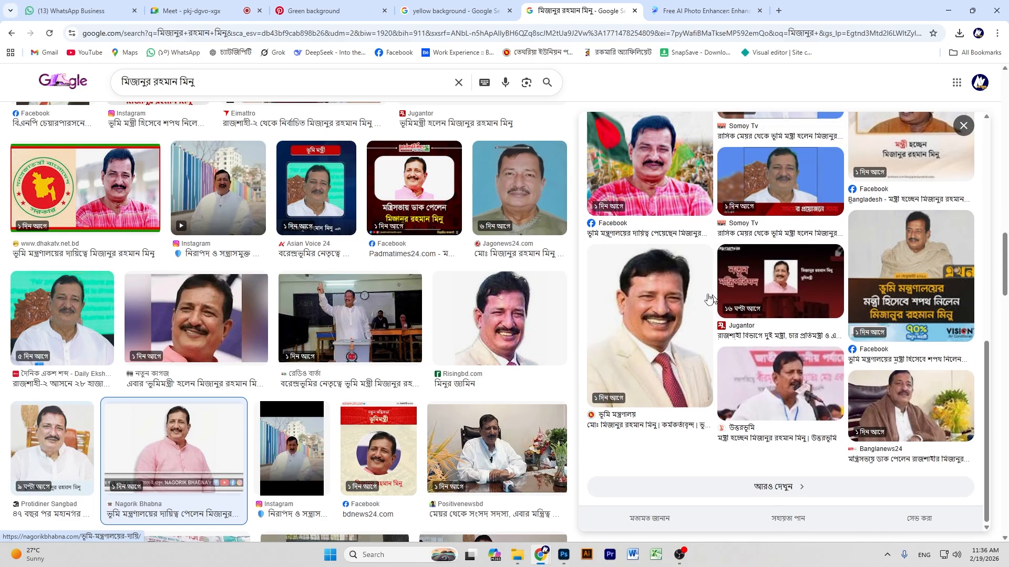
left_click(681, 312)
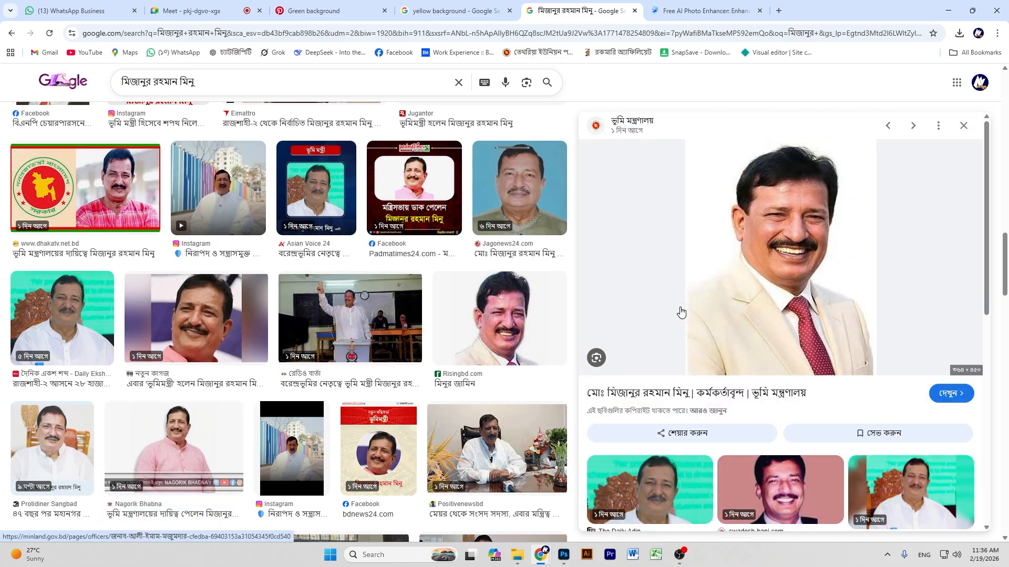
right_click(759, 200)
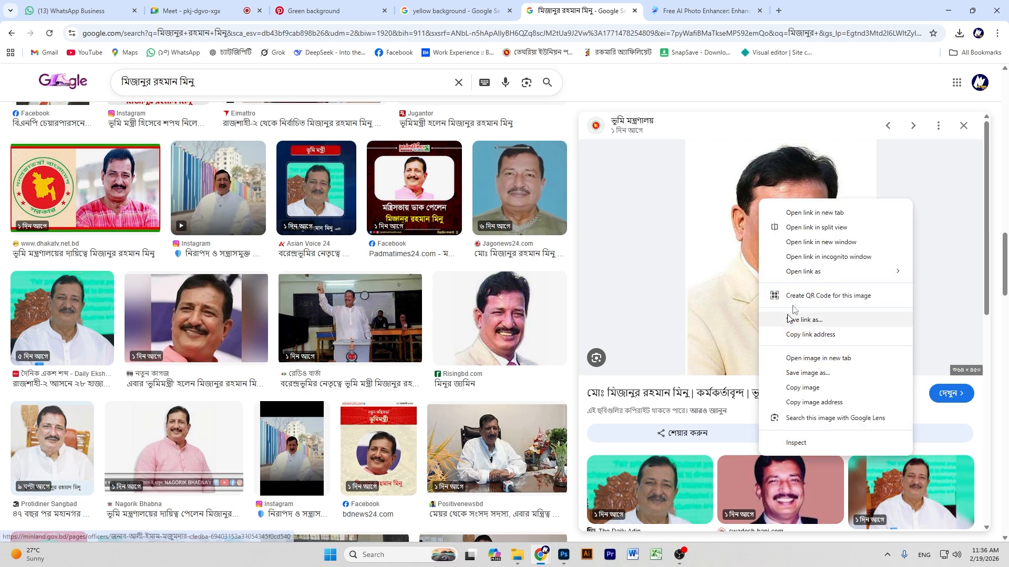
left_click(799, 387)
left_click(949, 10)
left_click(921, 183)
Paste the photo as Layer 4, convert it to a Smart Object, and scale it about sevenfold at the left edge.
key("ctrl+v")
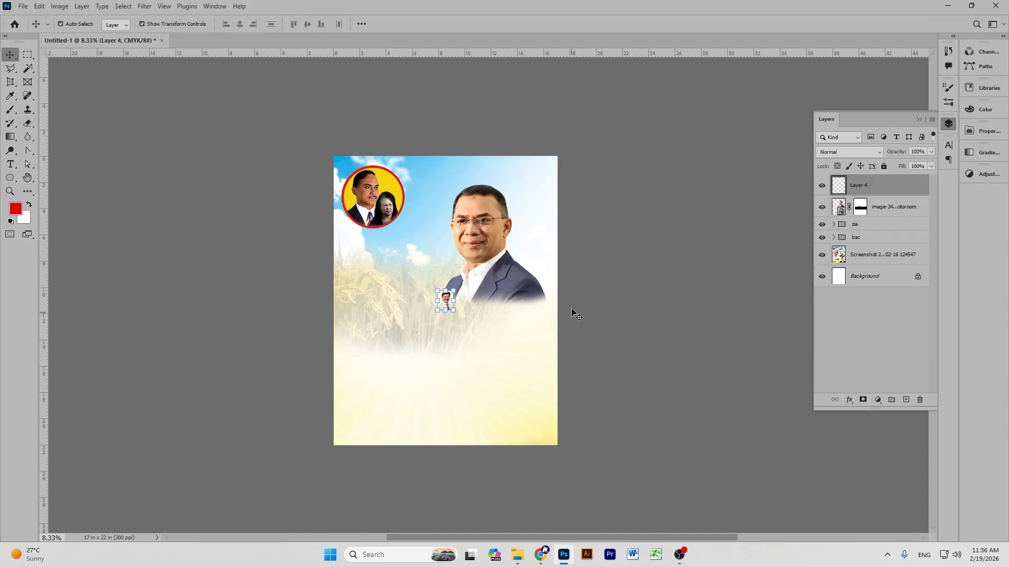
right_click(851, 187)
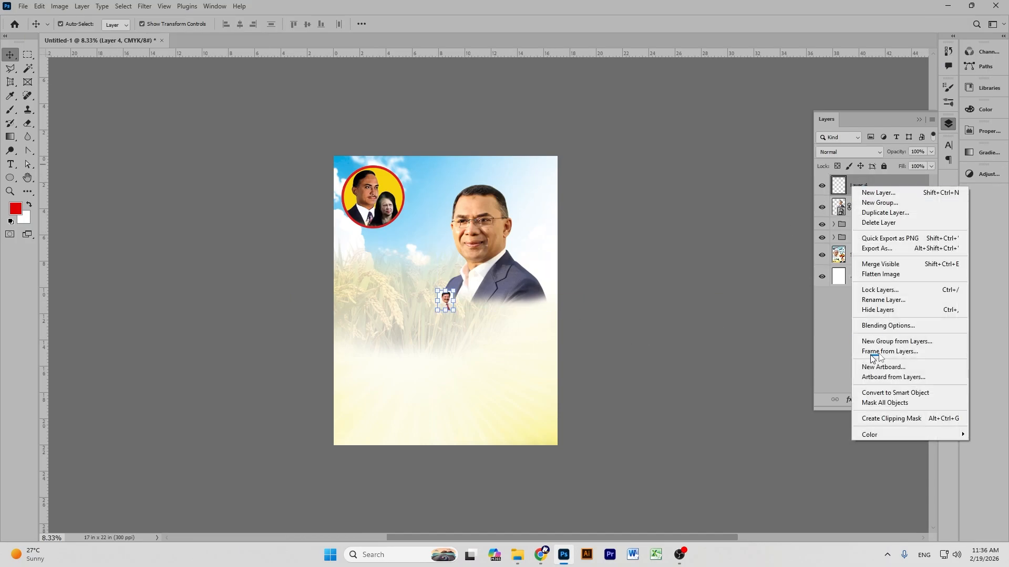
left_click(914, 393)
left_click_drag(444, 314, 412, 428)
left_click_drag(439, 351, 383, 329)
left_click_drag(389, 403, 388, 424)
left_click_drag(398, 336, 400, 333)
left_click(521, 24)
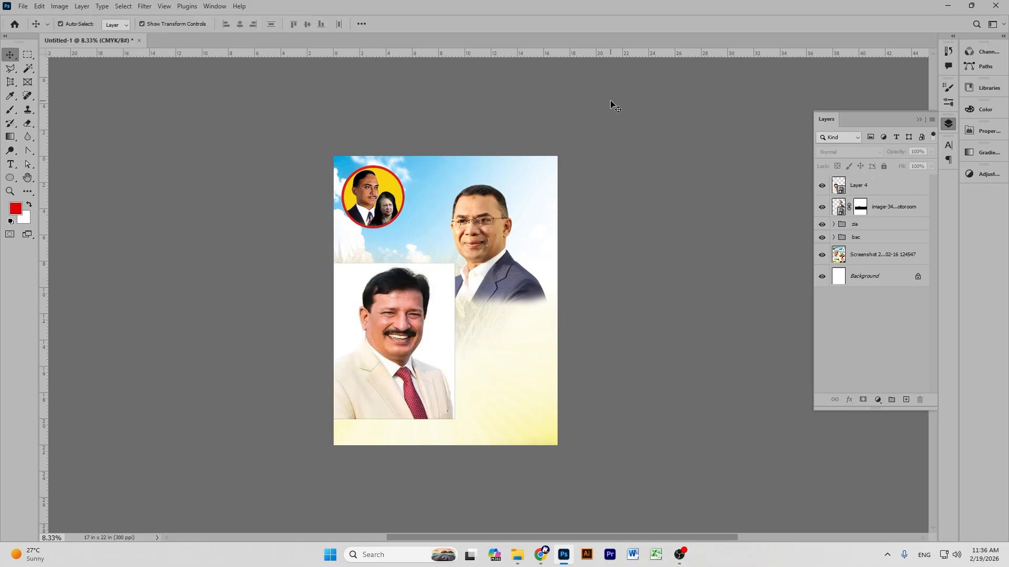
Nudge the candidate photo slightly up and right into place, then deselect it.
key("ctrl+plus")
key("ctrl+plus")
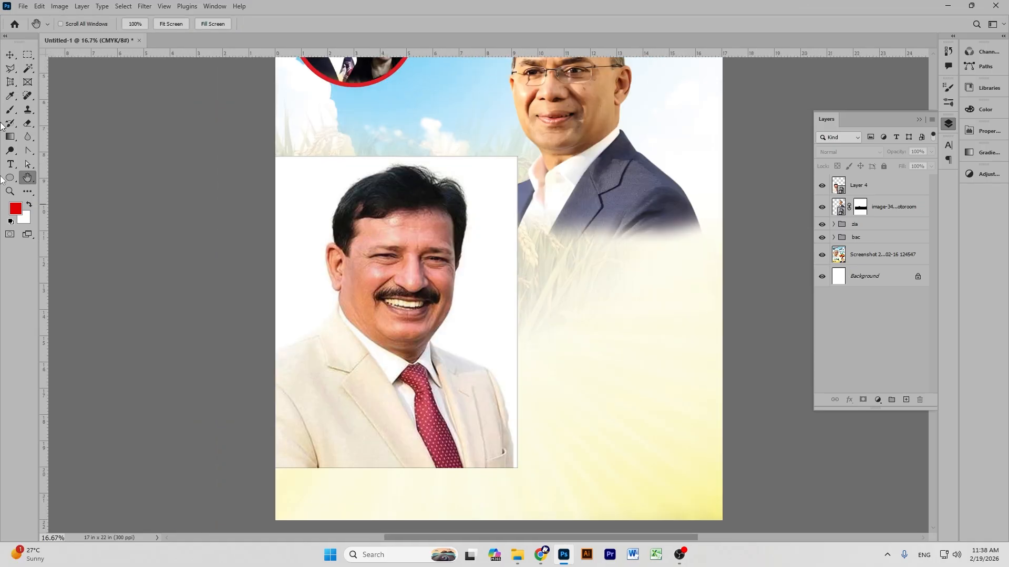
left_click(10, 55)
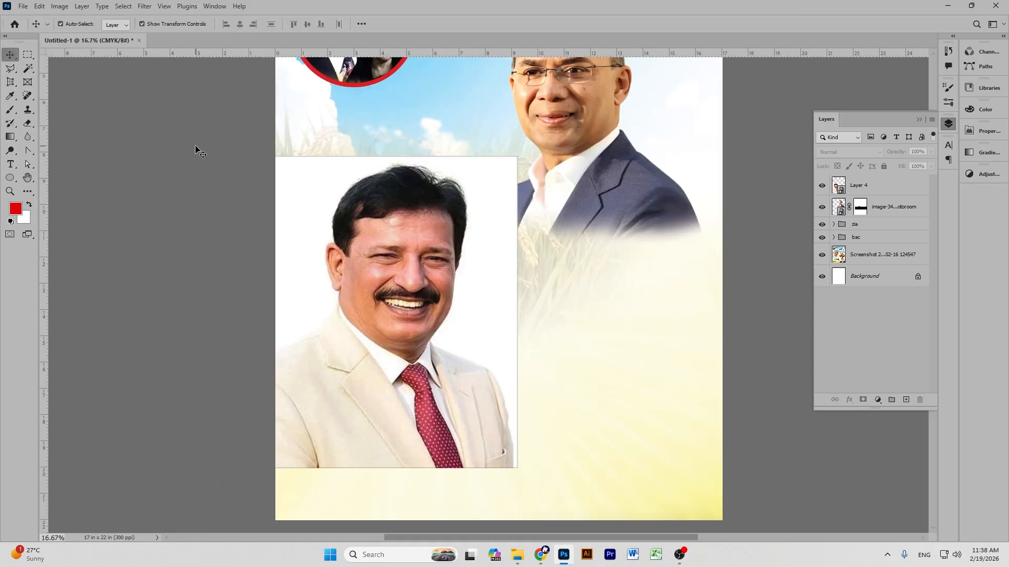
mouse_move(449, 252)
left_mouse_down()
mouse_move(473, 244)
mouse_move(460, 244)
left_mouse_up()
scroll(634, 254, "up", 3)
scroll(634, 254, "up", 1)
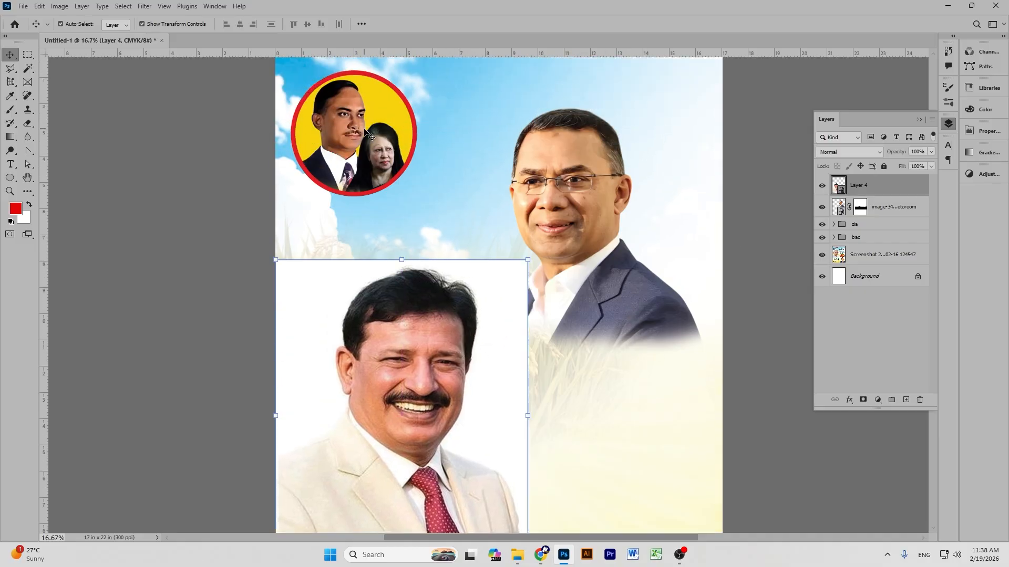
scroll(367, 134, "up", 1)
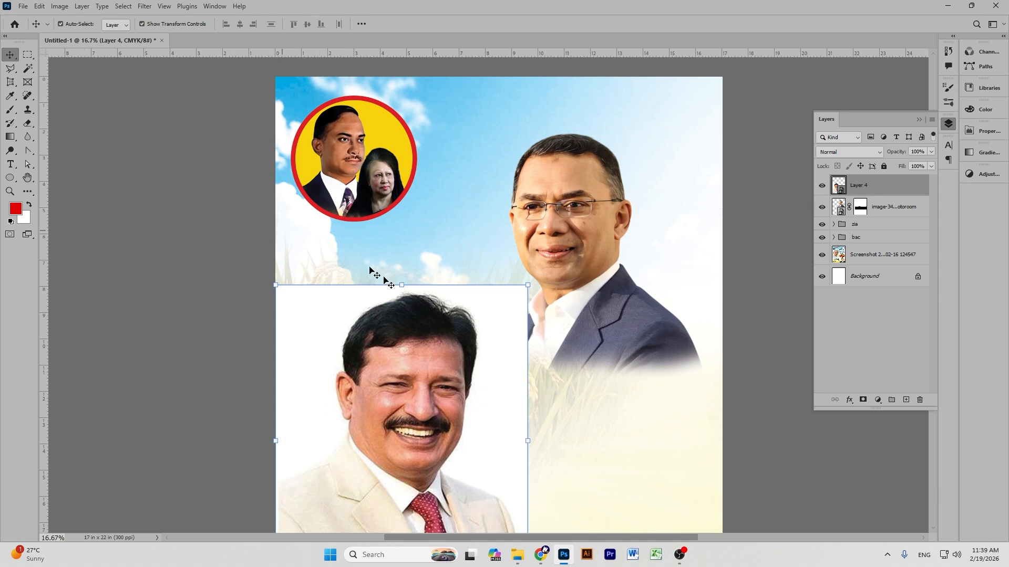
left_click(218, 140)
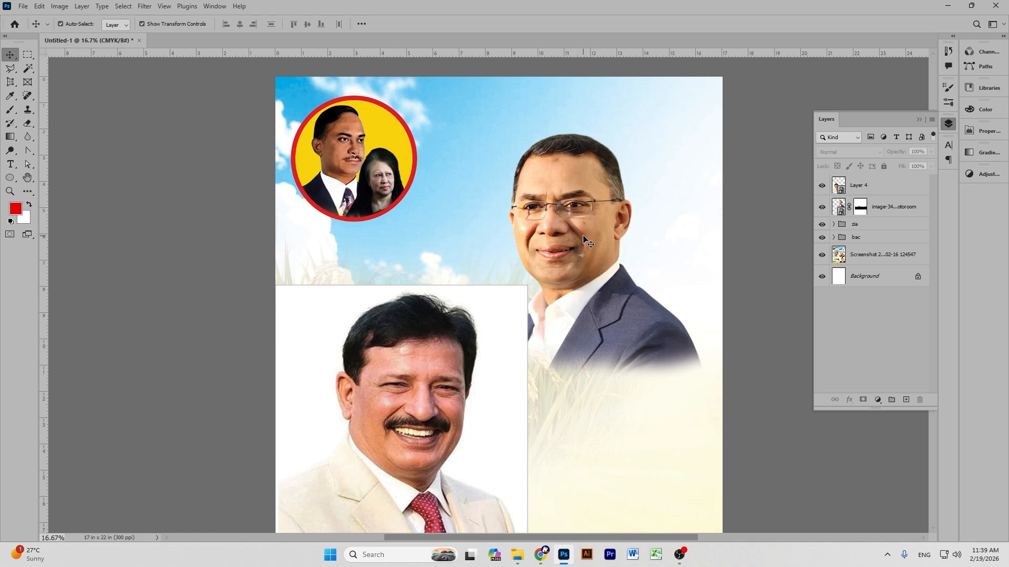
Zoom out to the whole poster, select Layer 4, and add empty Layer 5 above it.
scroll(550, 226, "down", 1)
key("ctrl+minus")
key("ctrl+minus")
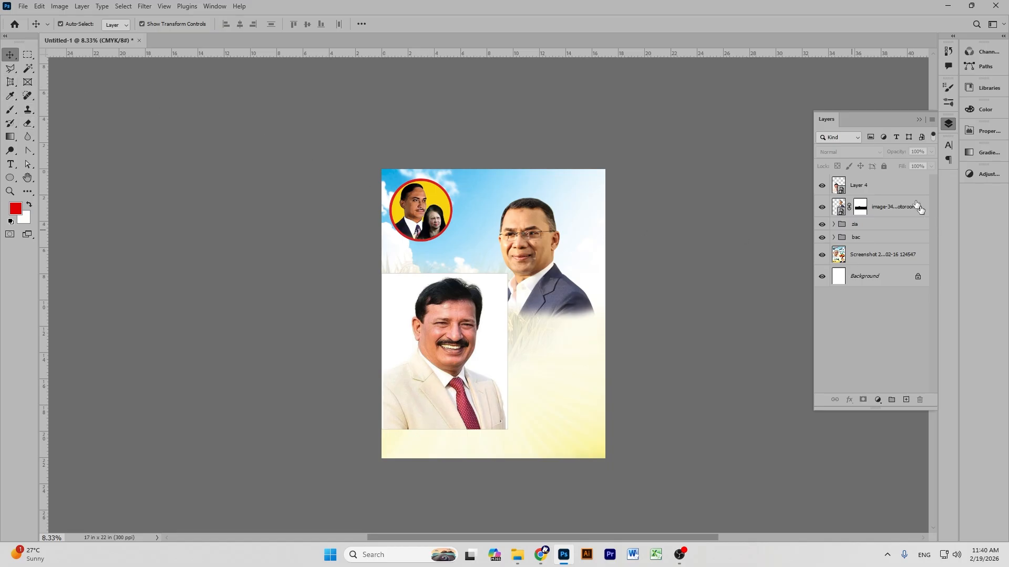
left_click(884, 184)
left_click(904, 400)
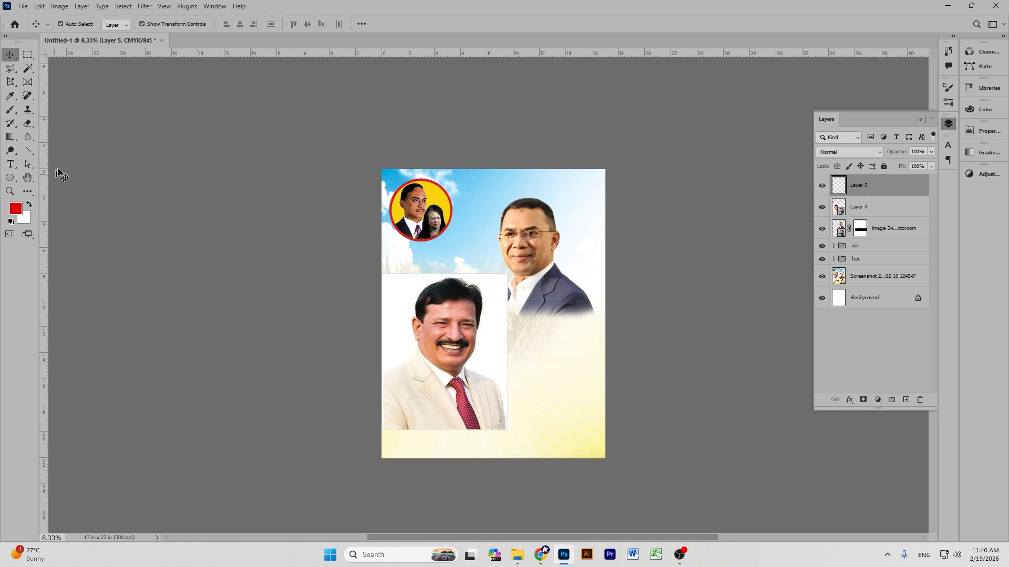
Paint a red zigzag test stroke on Layer 5, then delete that layer.
left_click(10, 109)
mouse_move(412, 207)
left_mouse_down()
mouse_move(545, 258)
mouse_move(421, 338)
mouse_move(576, 408)
left_mouse_up()
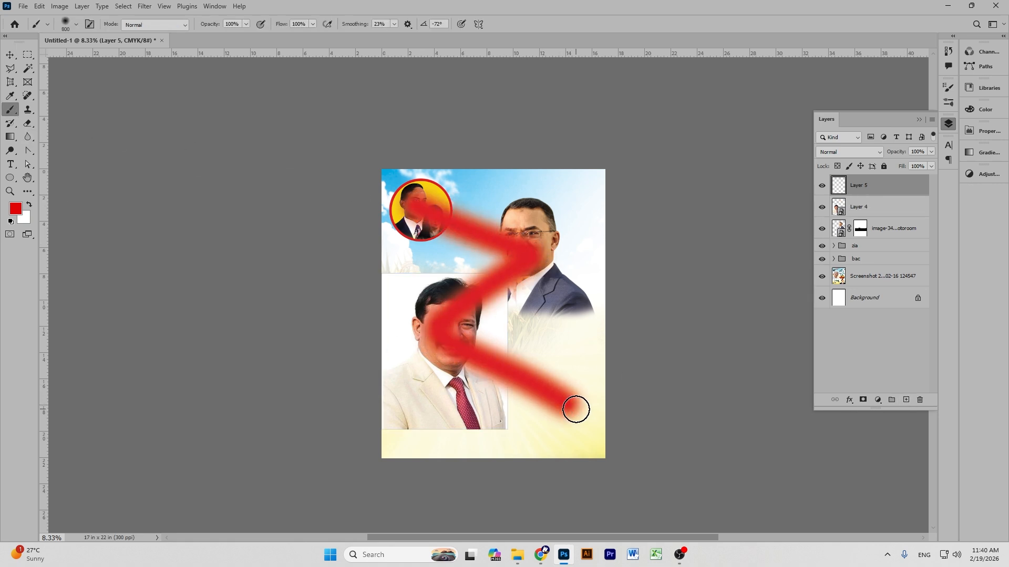
left_click(10, 55)
left_click(431, 153)
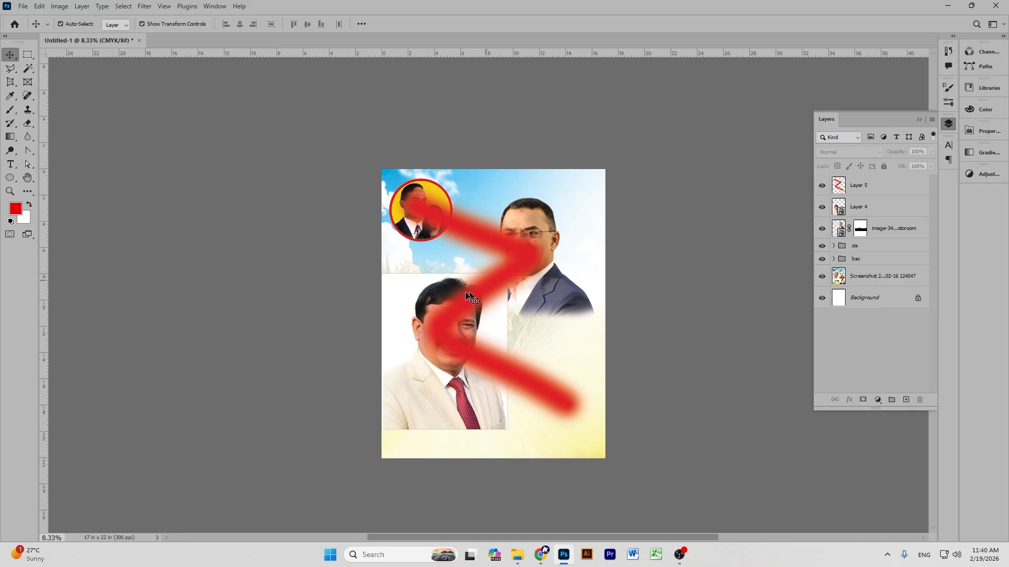
left_click(851, 186)
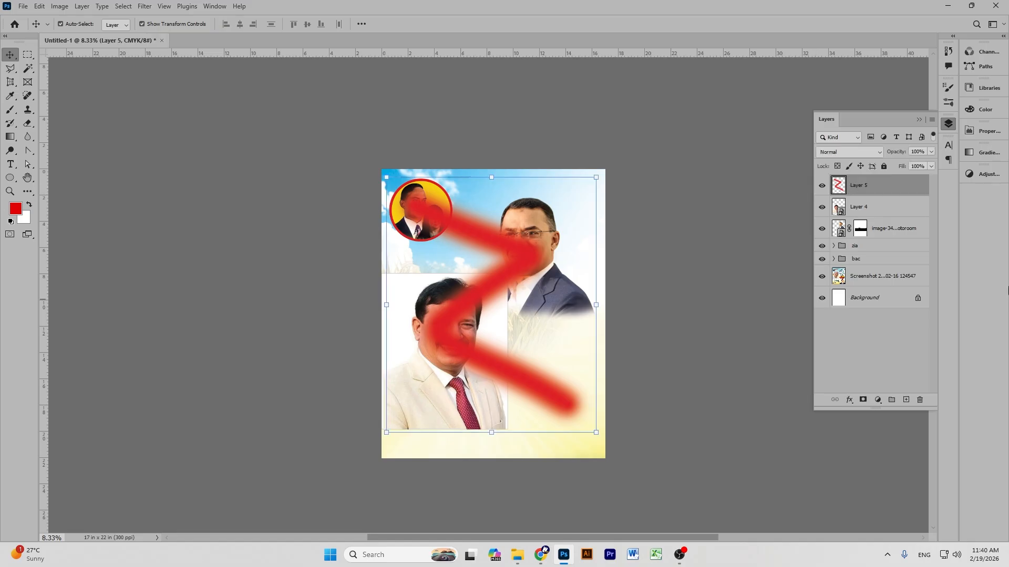
key("Delete")
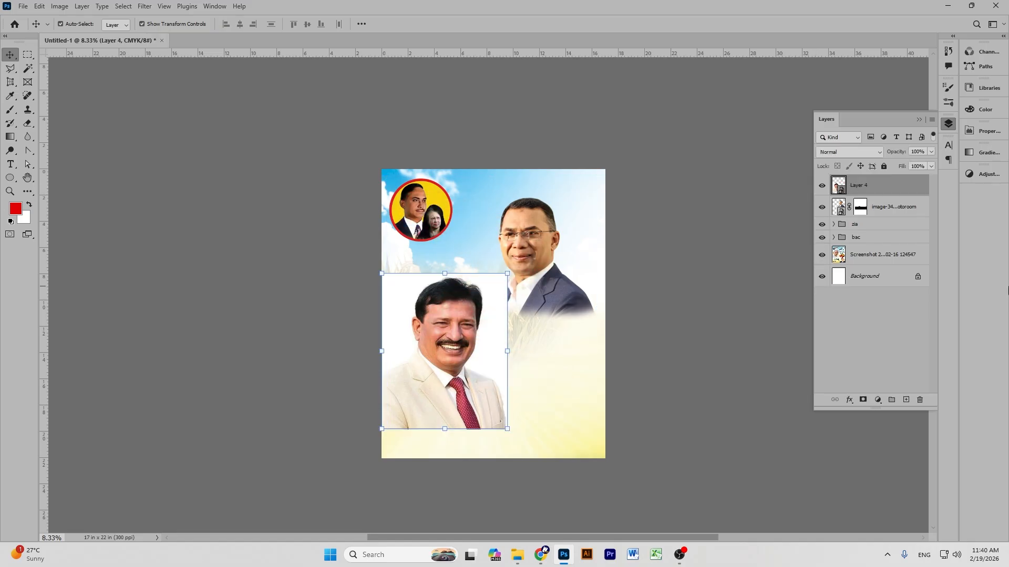
Add another layer, paint a red diagonal stroke, delete it, and reselect the portrait.
left_click(905, 399)
key("b")
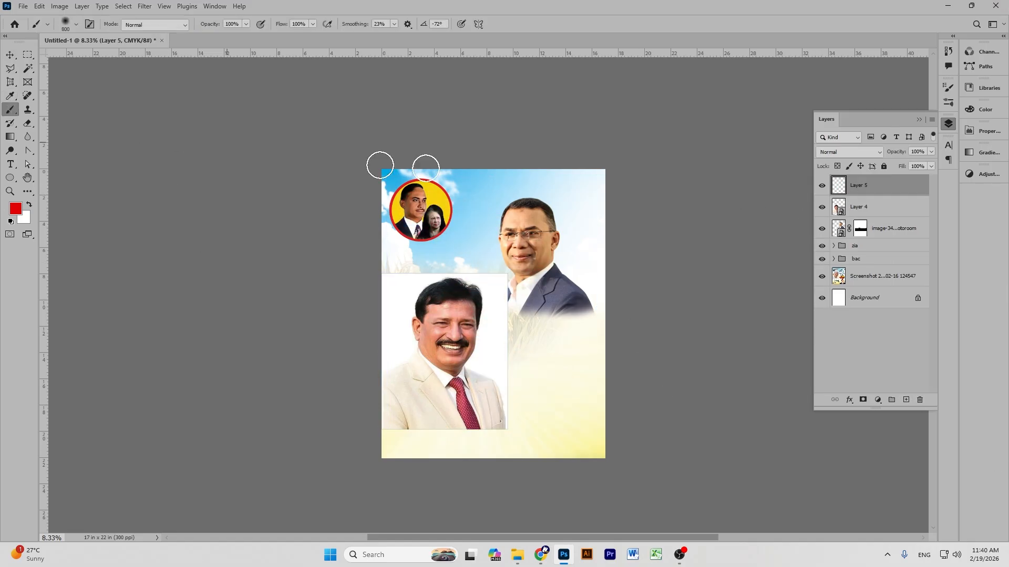
mouse_move(583, 202)
left_mouse_down()
mouse_move(403, 295)
mouse_move(591, 417)
left_mouse_up()
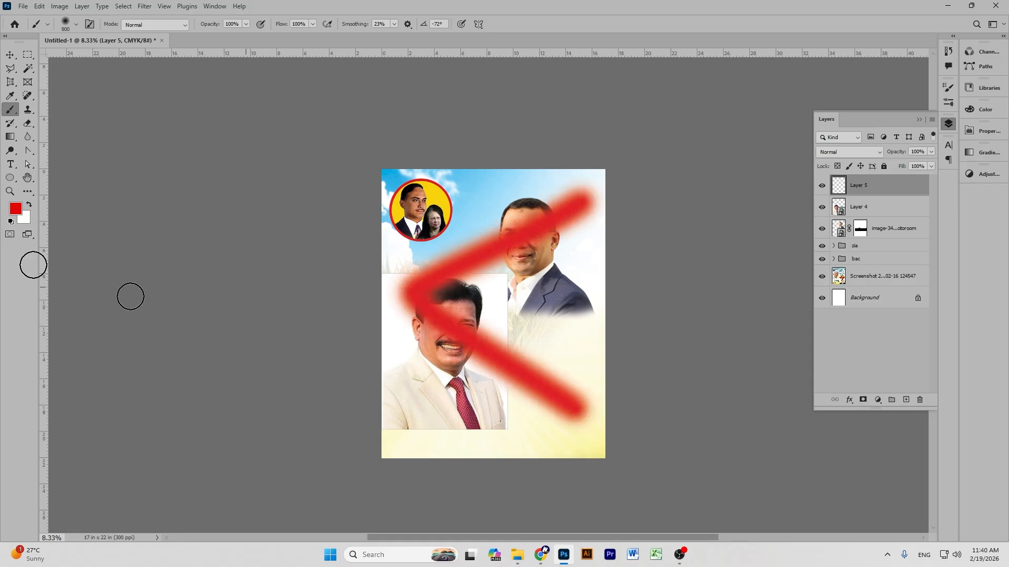
left_click(10, 55)
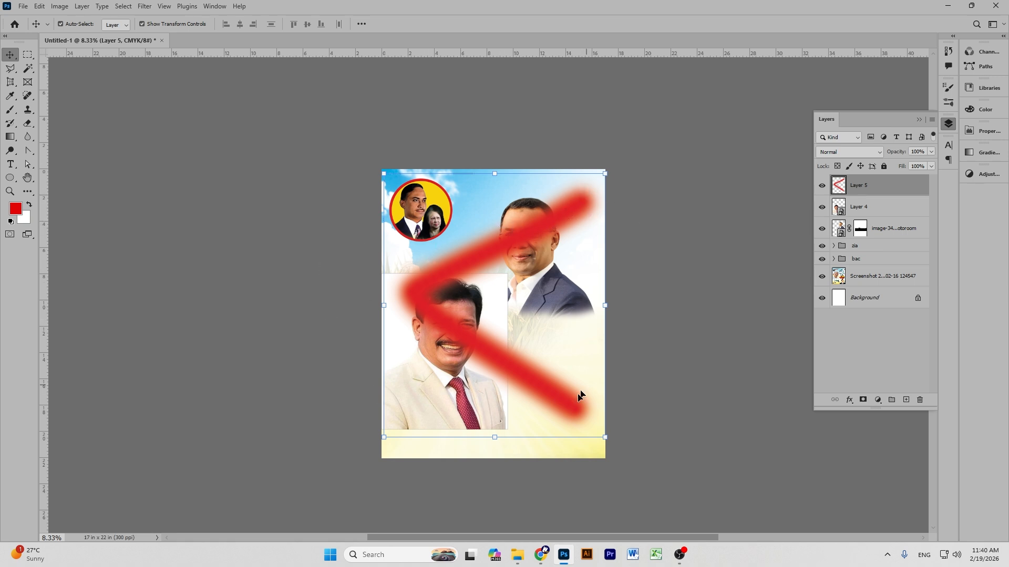
left_click(87, 69)
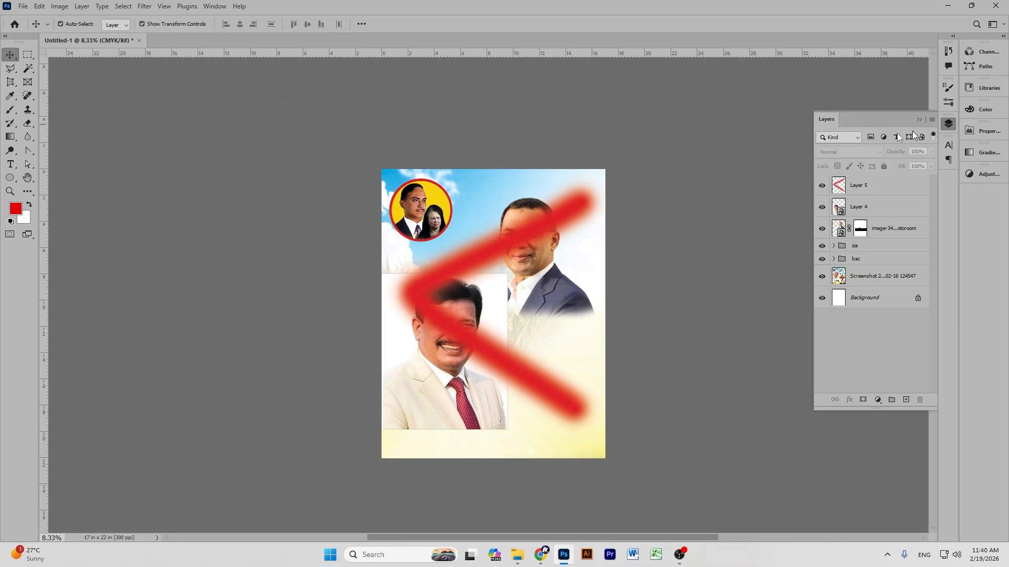
left_click(870, 185)
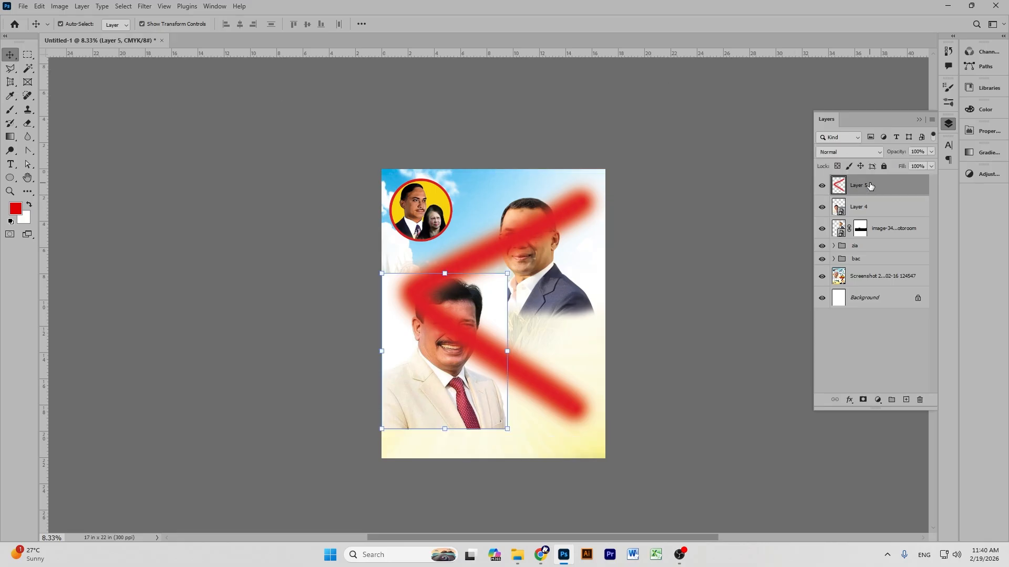
key("Delete")
left_click(709, 225)
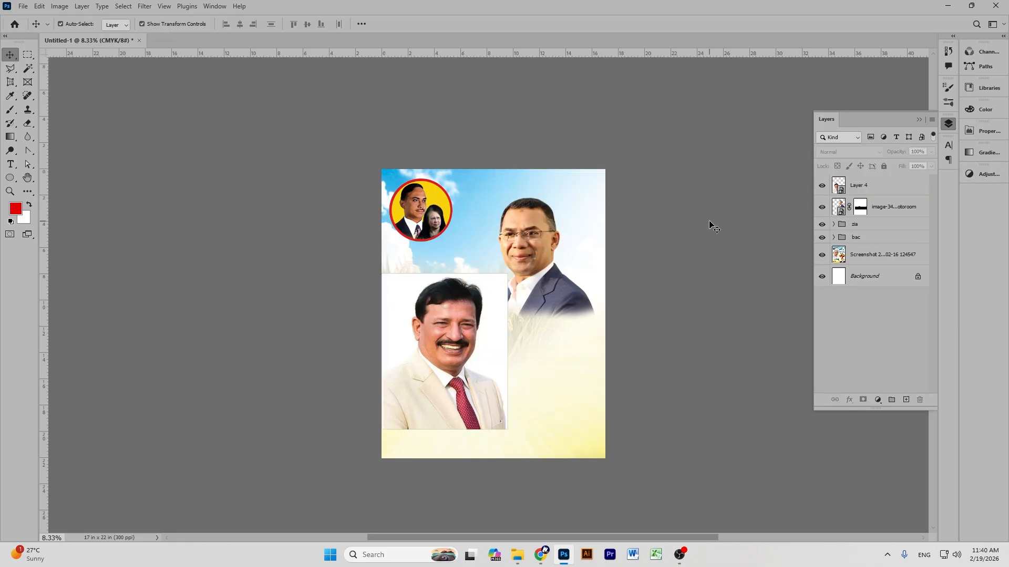
left_click(400, 323)
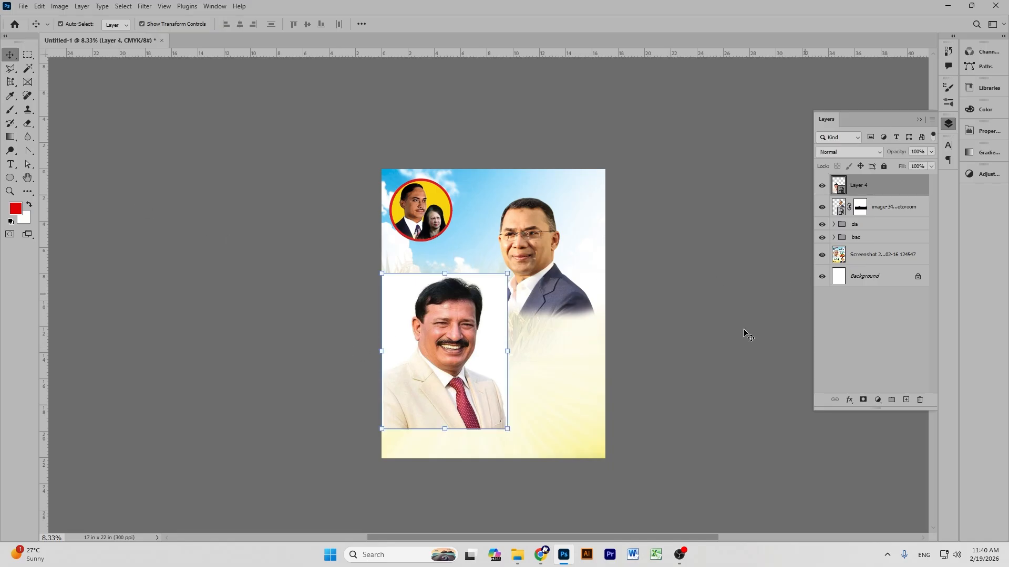
Try a colour-based selection of the white background around the man, inspect it zoomed in, then clear it.
left_click(29, 69)
left_click(403, 289)
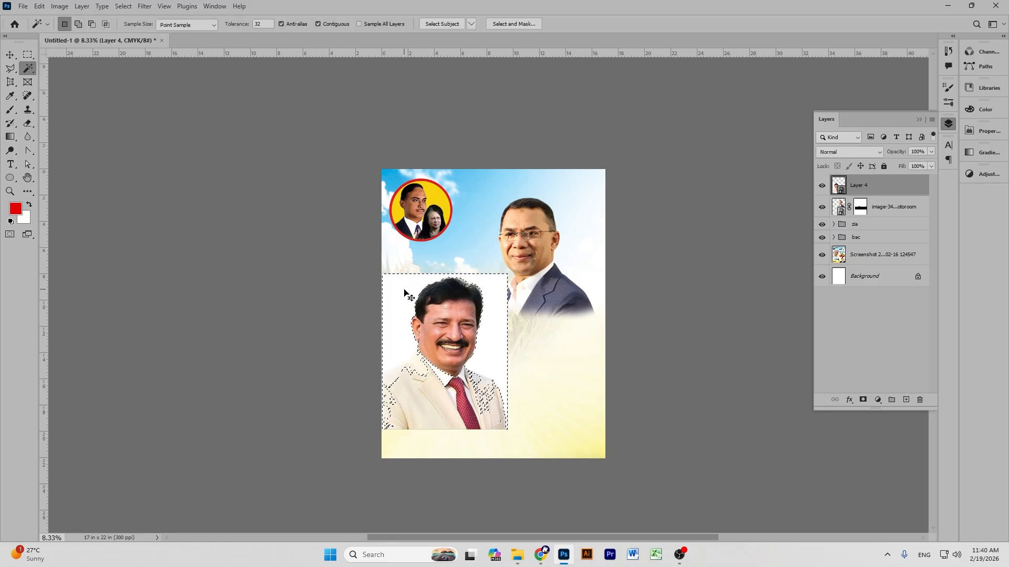
key("ctrl+plus")
key("ctrl+plus")
key("ctrl+plus")
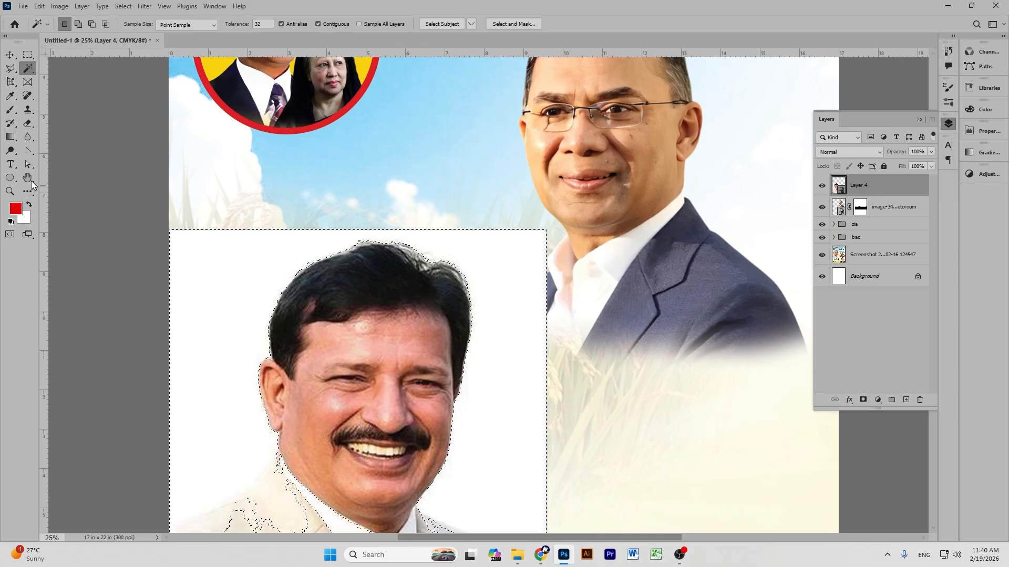
left_click(28, 178)
left_click_drag(397, 532, 472, 290)
left_click_drag(387, 196, 388, 225)
left_click_drag(272, 193, 256, 227)
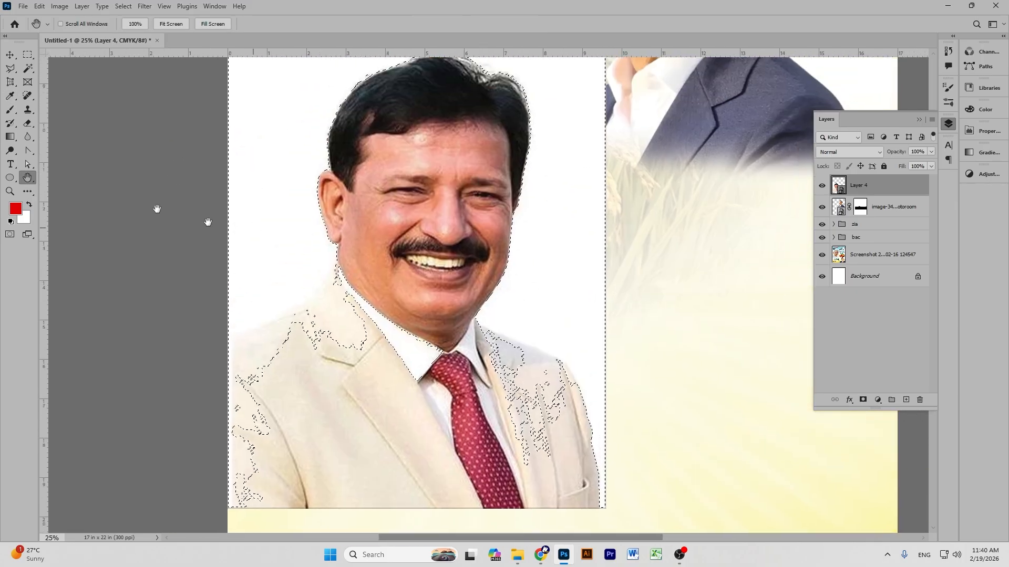
key("v")
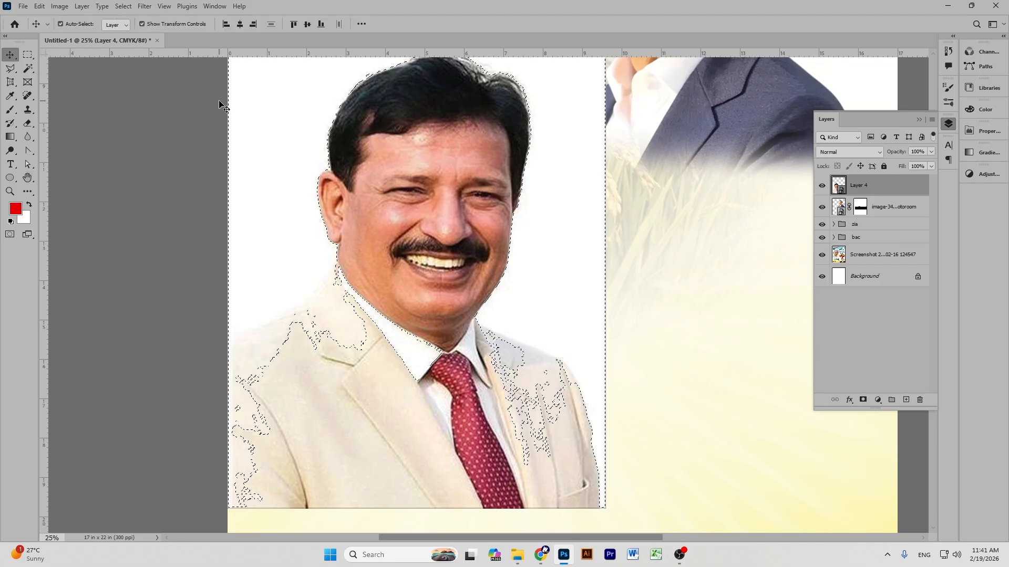
key("ctrl+d")
Use Select > Subject on the smiling man and add a layer mask hiding the white backdrop.
left_click(123, 6)
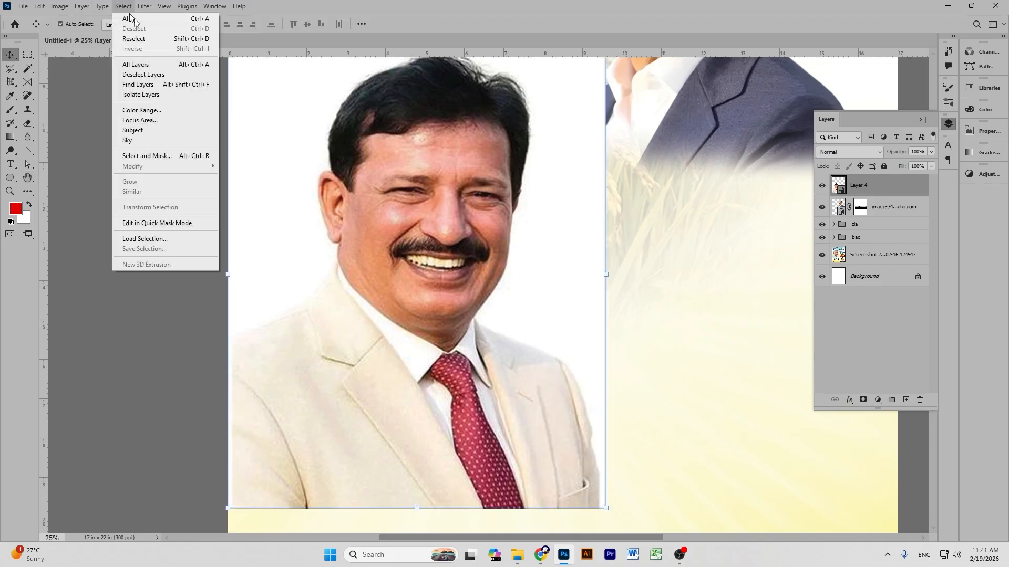
left_click(144, 130)
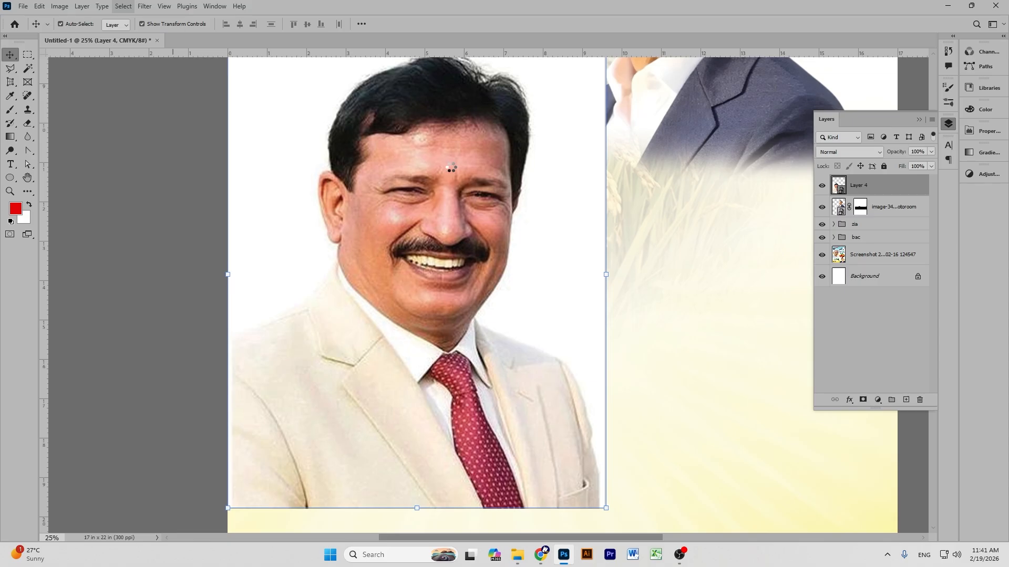
left_click(862, 400)
key("ctrl+minus")
key("ctrl+minus")
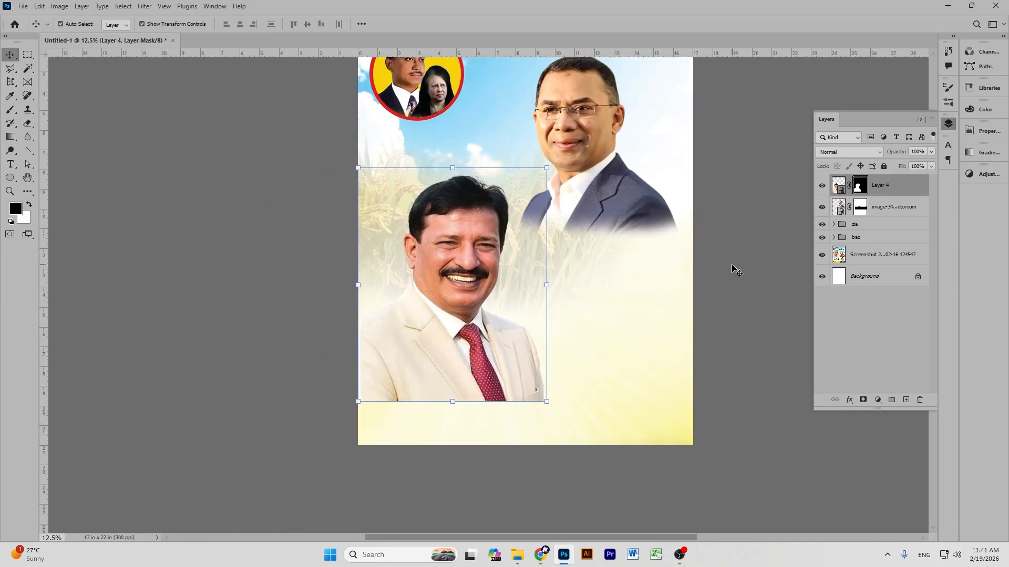
left_click(744, 293)
Nudge the smiling man up-left, and shrink the glasses man to 76.82%, moving him up-right.
left_click(478, 336)
left_click_drag(478, 336, 470, 316)
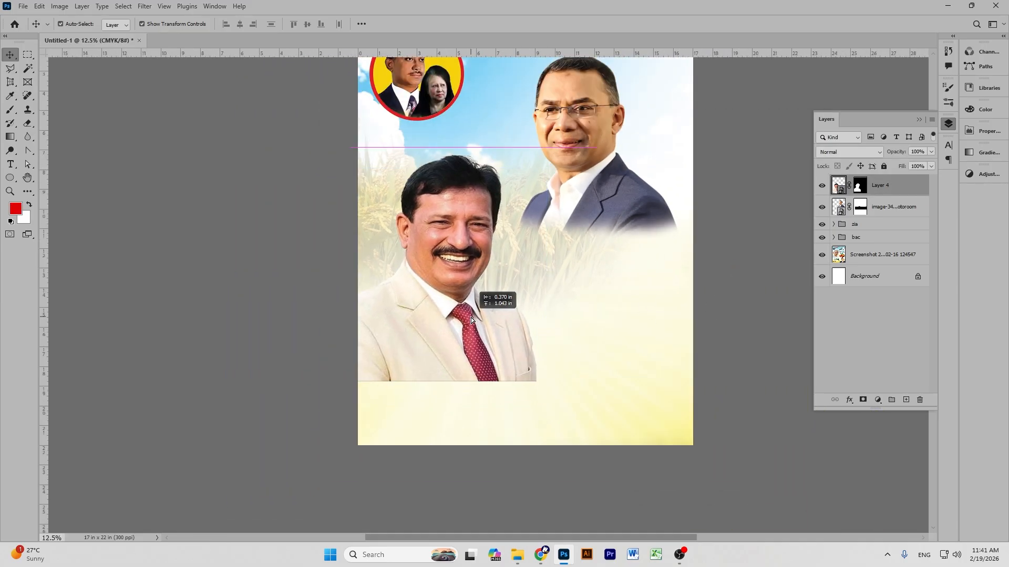
scroll(728, 295, "up", 3)
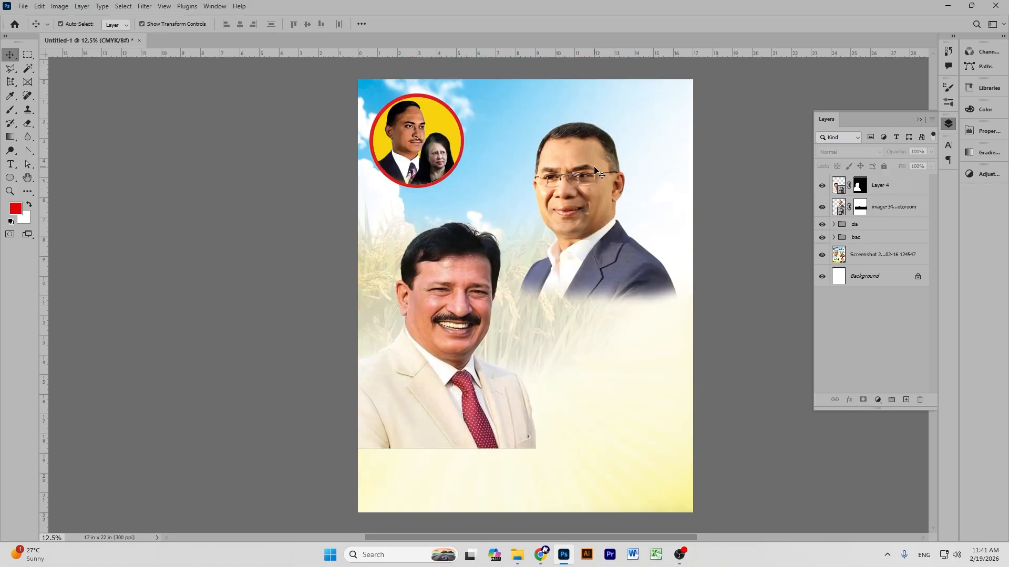
left_click(591, 130)
left_click_drag(597, 120, 597, 163)
left_click_drag(583, 226, 593, 187)
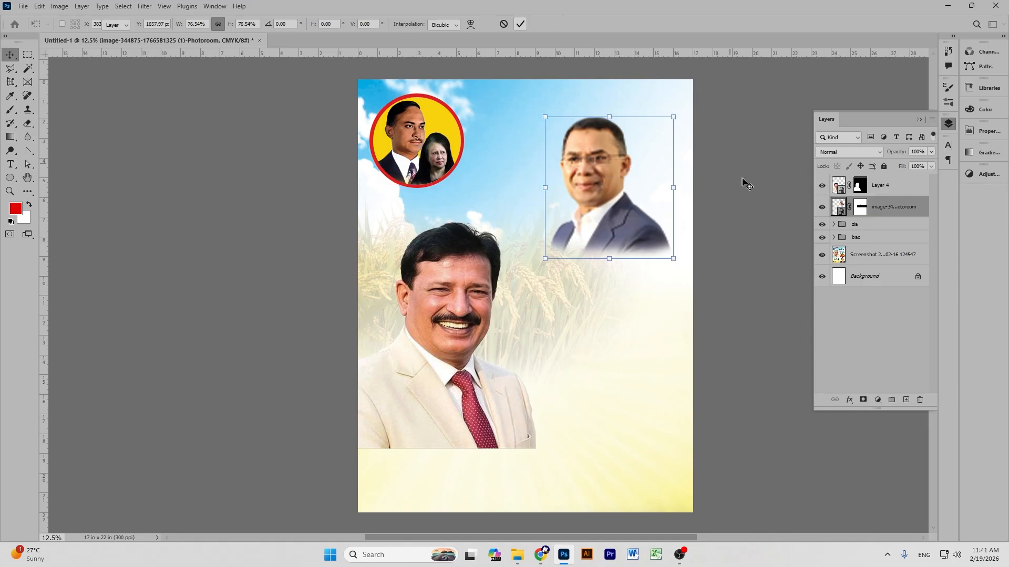
left_click(524, 23)
scroll(436, 294, "down", 2)
left_click_drag(435, 295, 418, 279)
left_click(762, 281)
Brush black on the smiling man's layer mask to fade the suit's bottom edge.
left_click(887, 185)
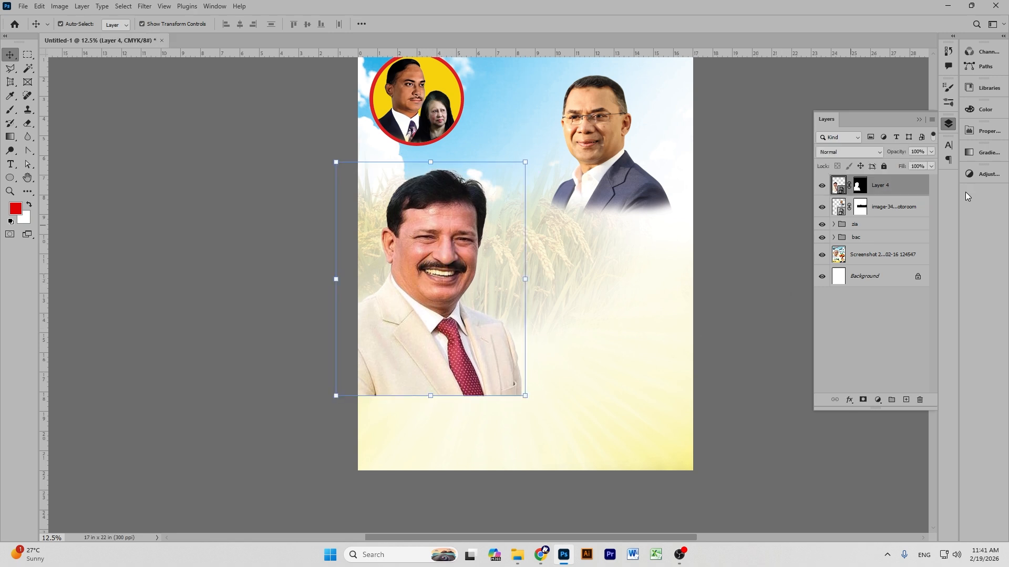
left_click(10, 109)
left_click(859, 187)
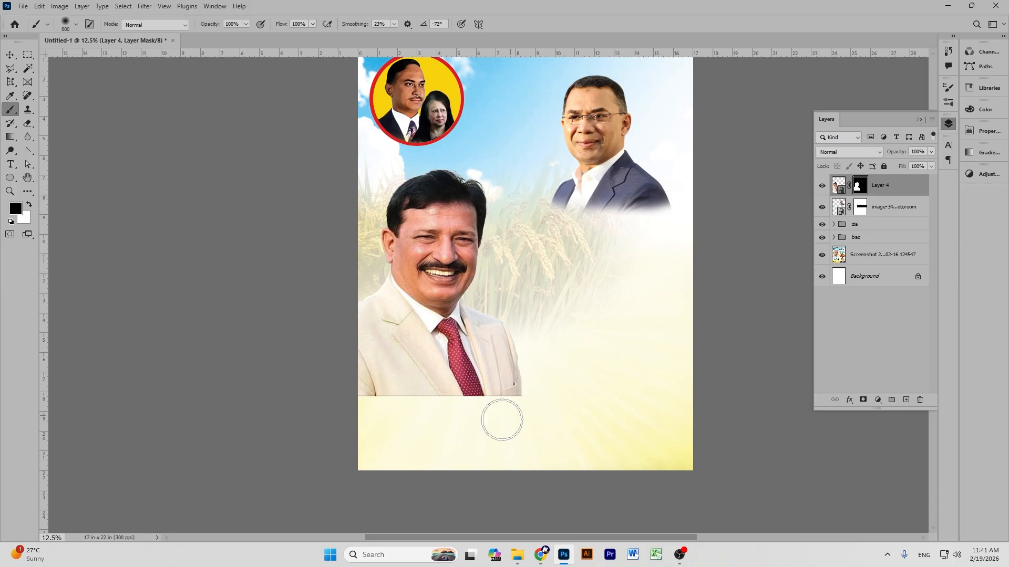
mouse_move(511, 414)
left_mouse_down()
mouse_move(252, 405)
mouse_move(492, 405)
left_mouse_up()
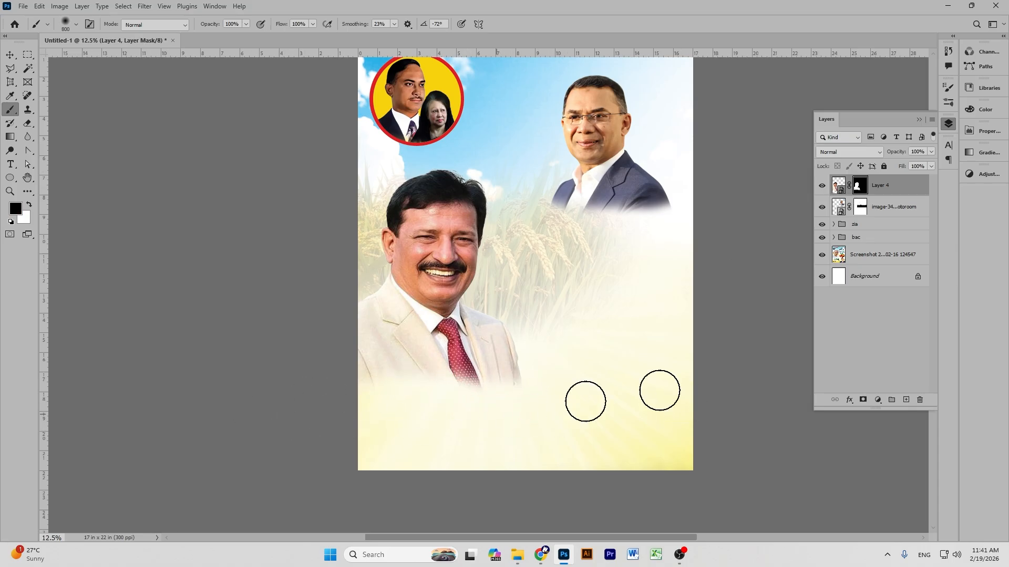
left_click(10, 54)
left_click(256, 181)
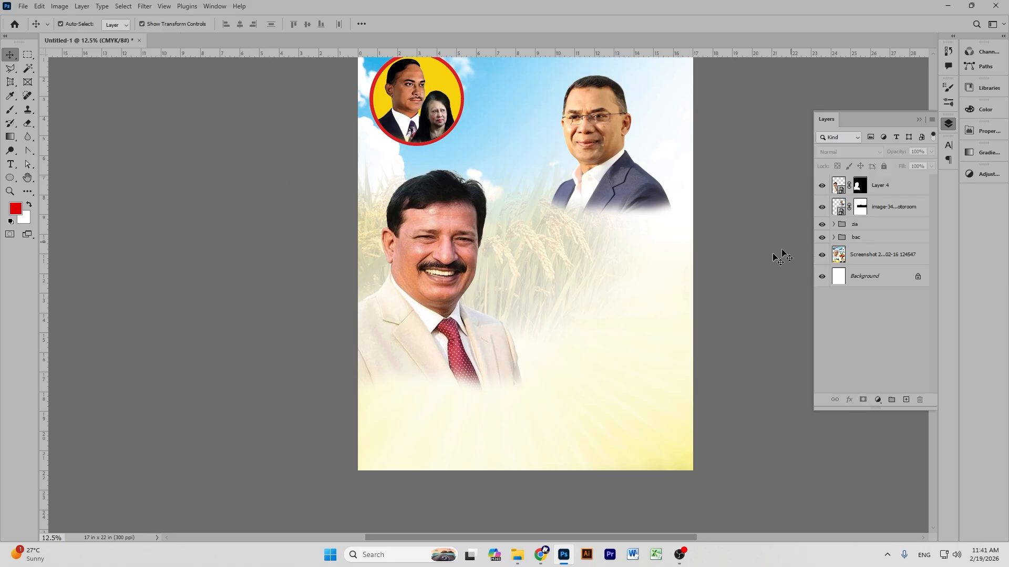
Glance at the Downloads folder, then hide the portrait and background layers to reveal the reference.
left_click(518, 555)
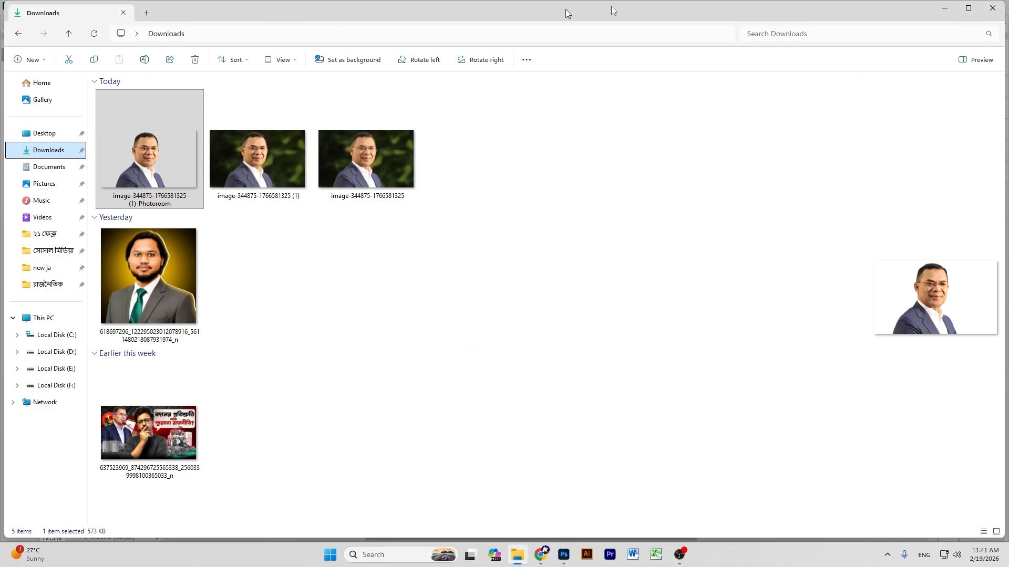
left_click(944, 8)
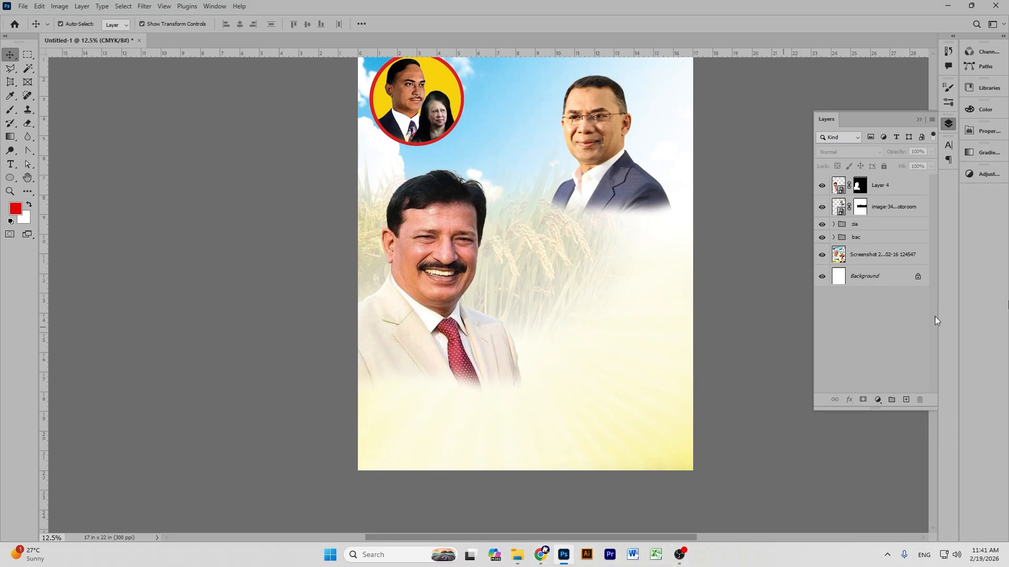
left_click_drag(822, 190, 821, 240)
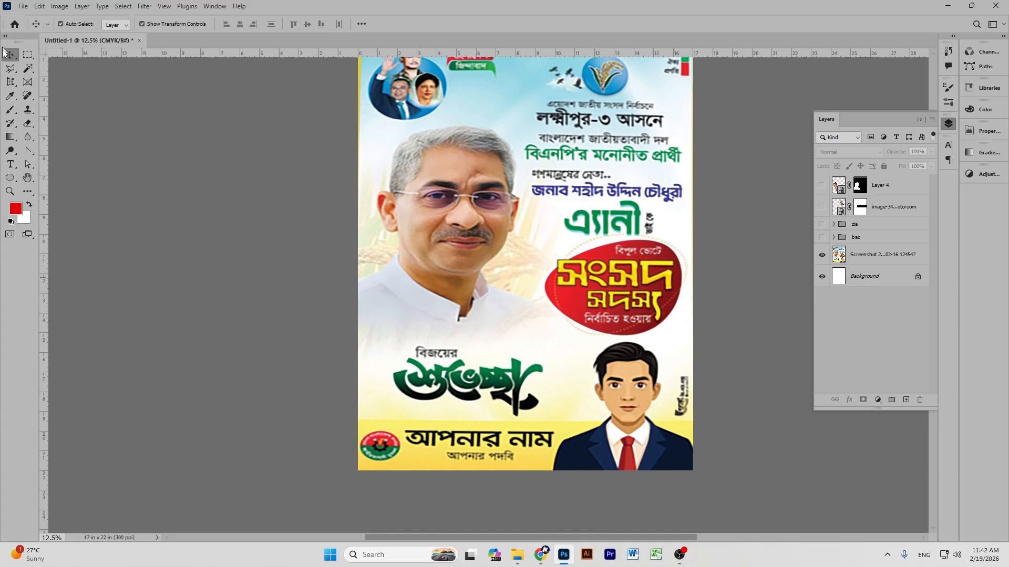
Trace a closed Pen path around the cartoon man at the poster's lower right.
left_click(11, 68)
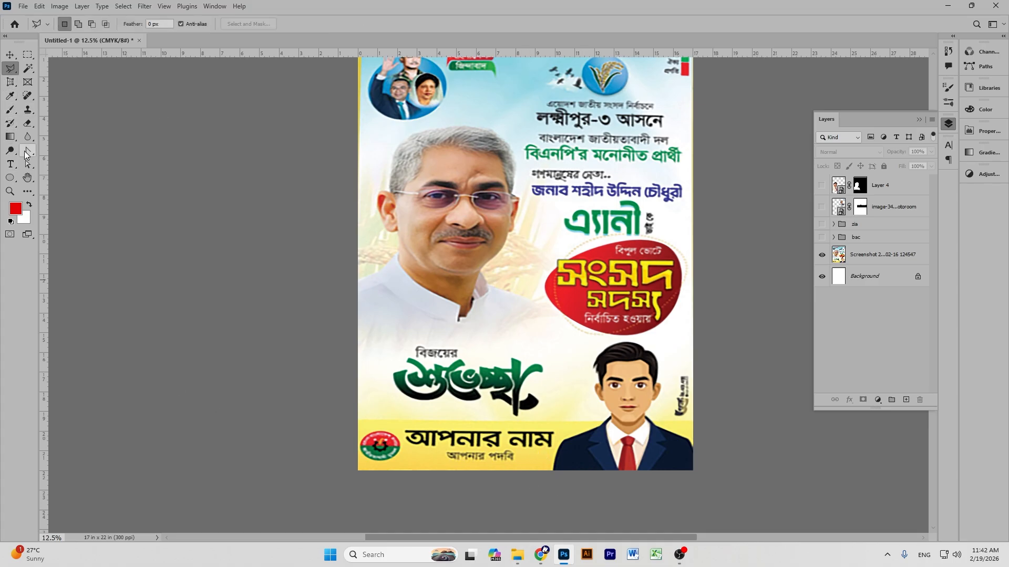
right_click(24, 155)
left_click(69, 201)
key("p")
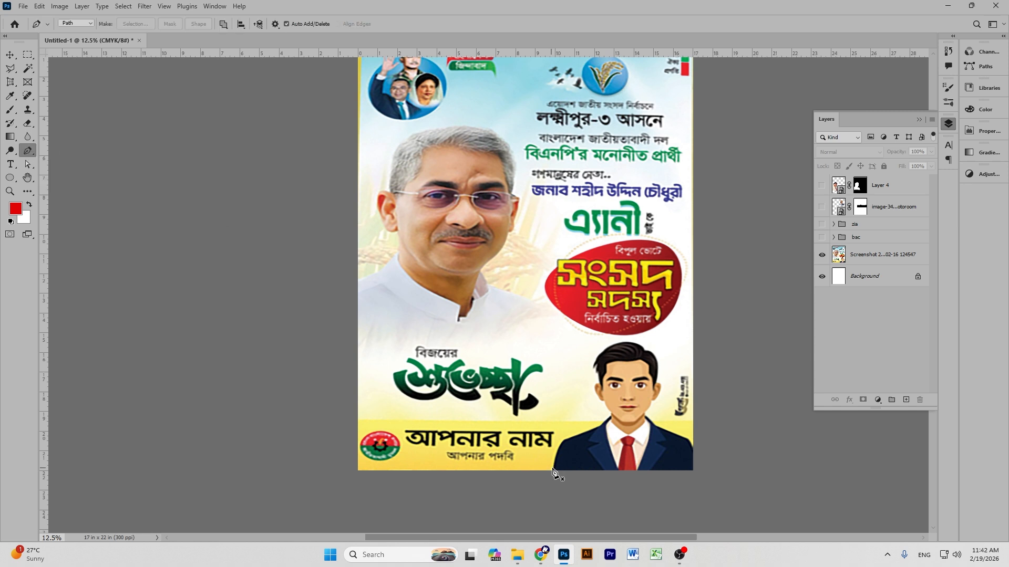
left_click(552, 470)
left_click(562, 442)
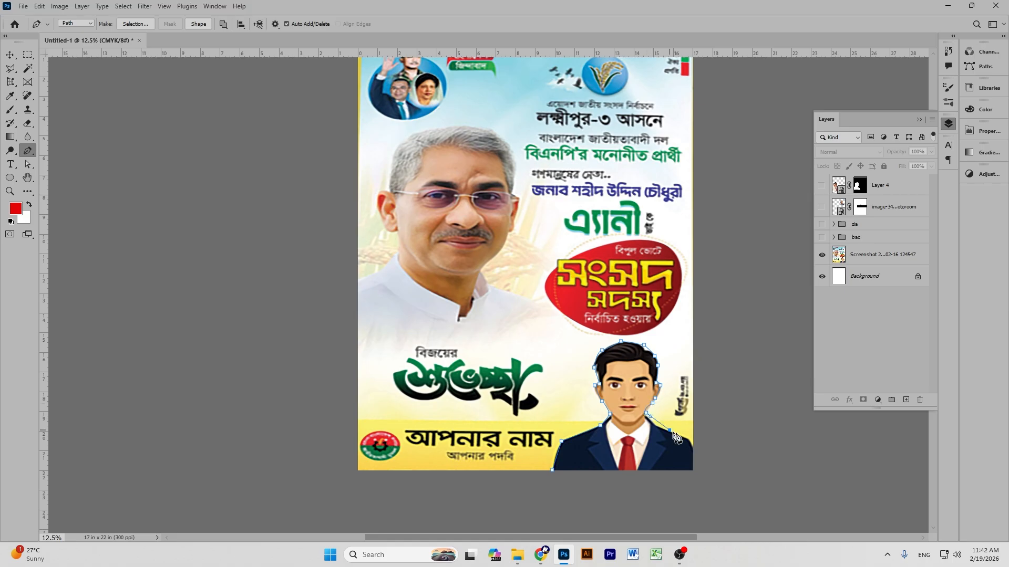
left_click(693, 443)
left_click(690, 476)
left_click(547, 516)
left_click(552, 470)
Convert the path to a selection, deselect it, and bring the Google Meet window forward.
left_click(10, 54)
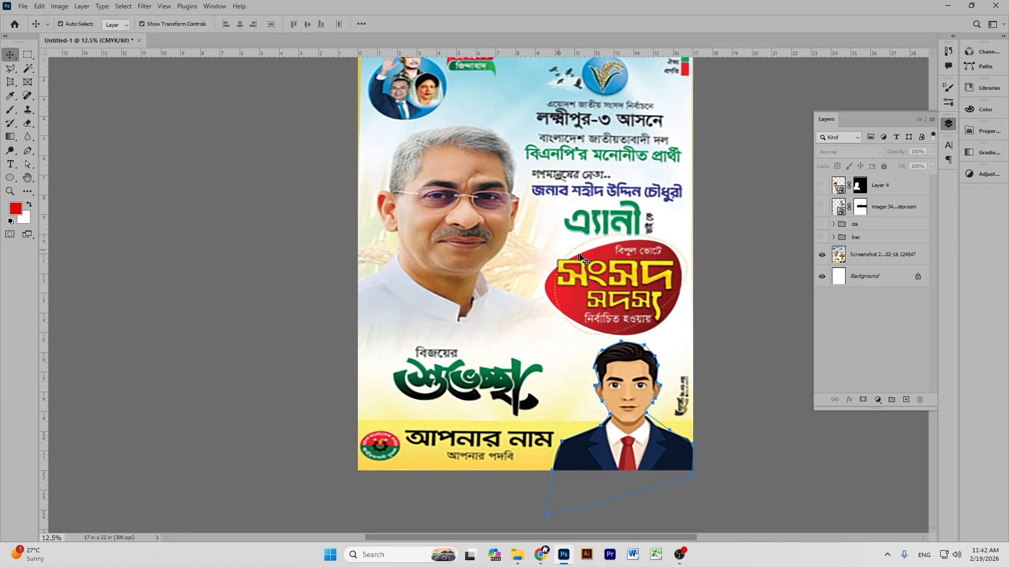
key("ctrl+Return")
key("ctrl+d")
mouse_move(538, 561)
left_click(440, 472)
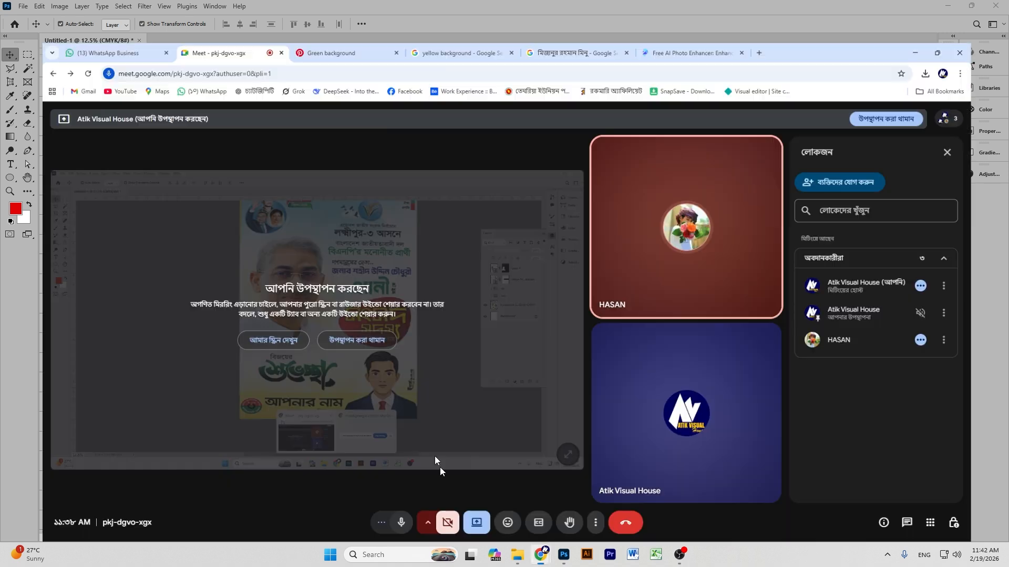
Close the floating meeting video and search Pinterest for 'man'.
left_click(294, 10)
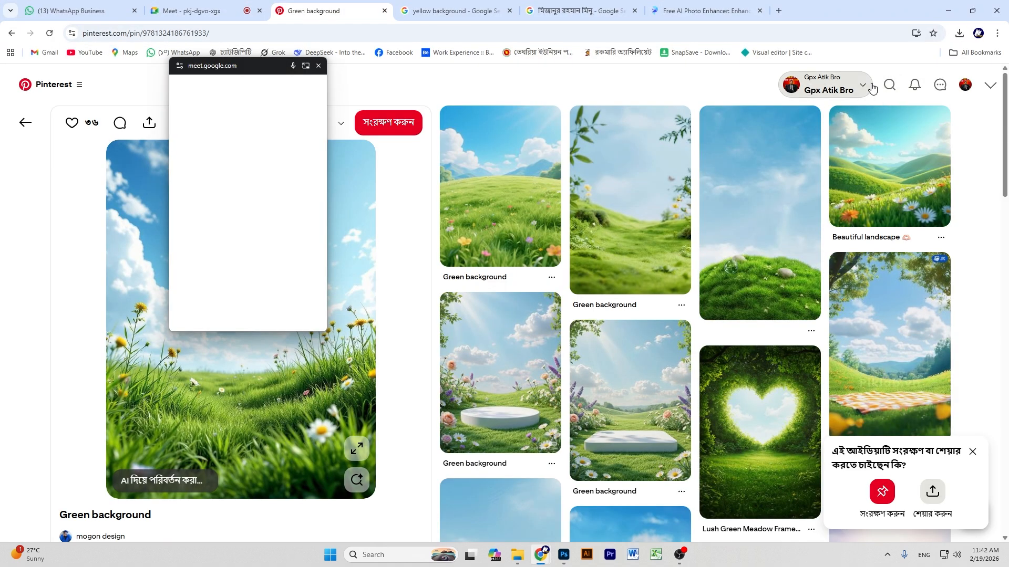
left_click(328, 84)
left_click(318, 66)
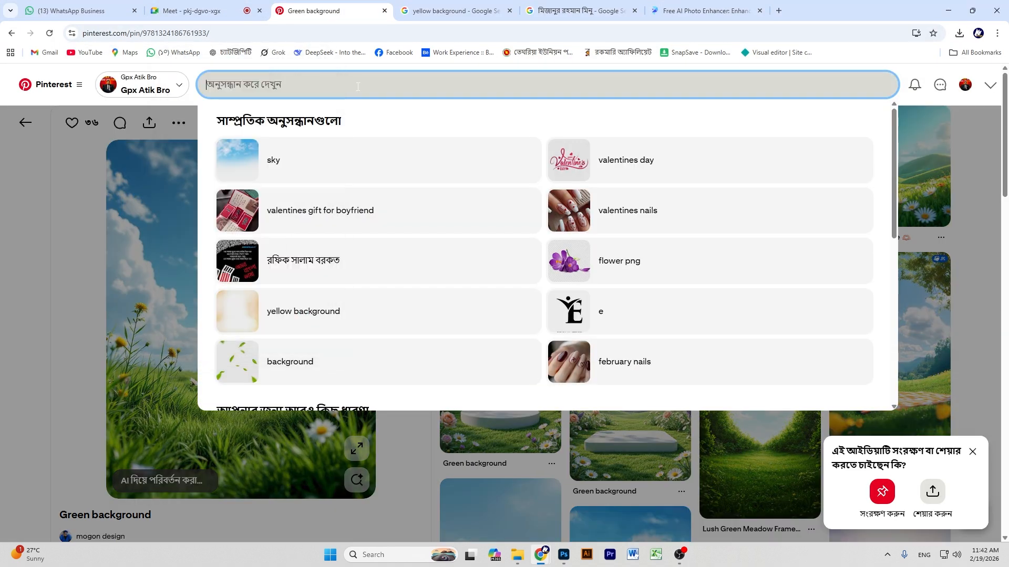
type("মৃ")
key("BackSpace")
key("BackSpace")
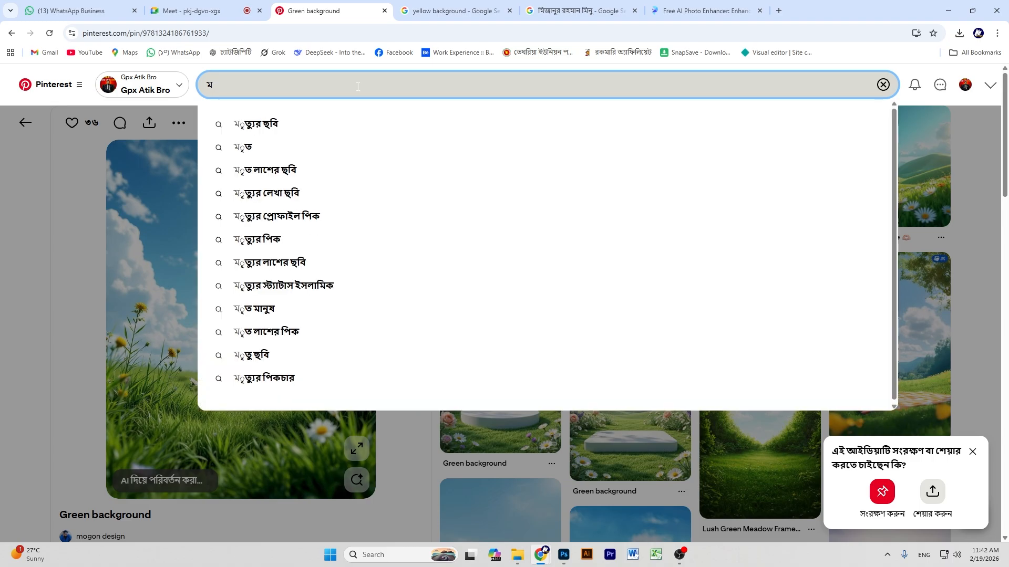
type("man")
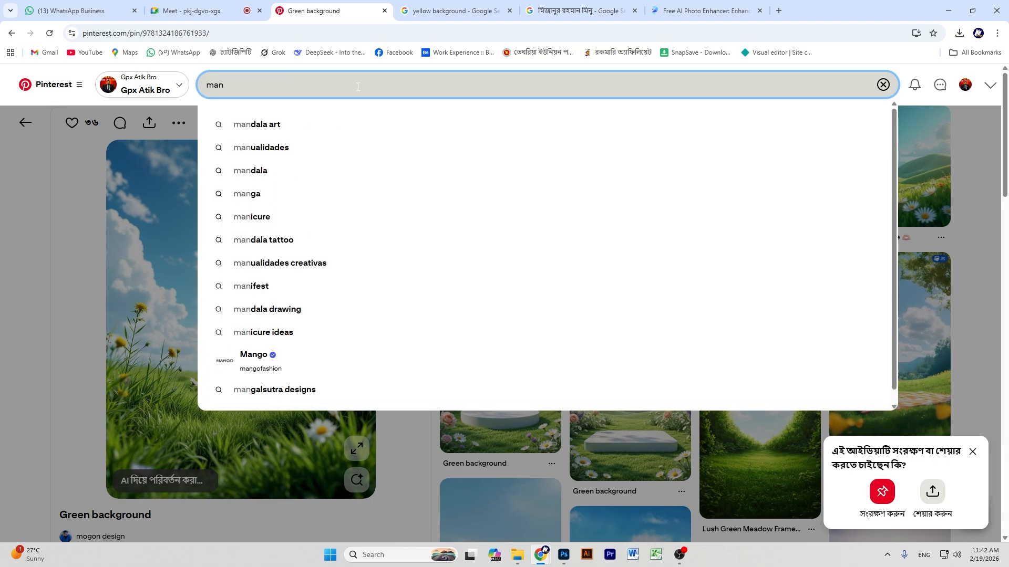
key("Return")
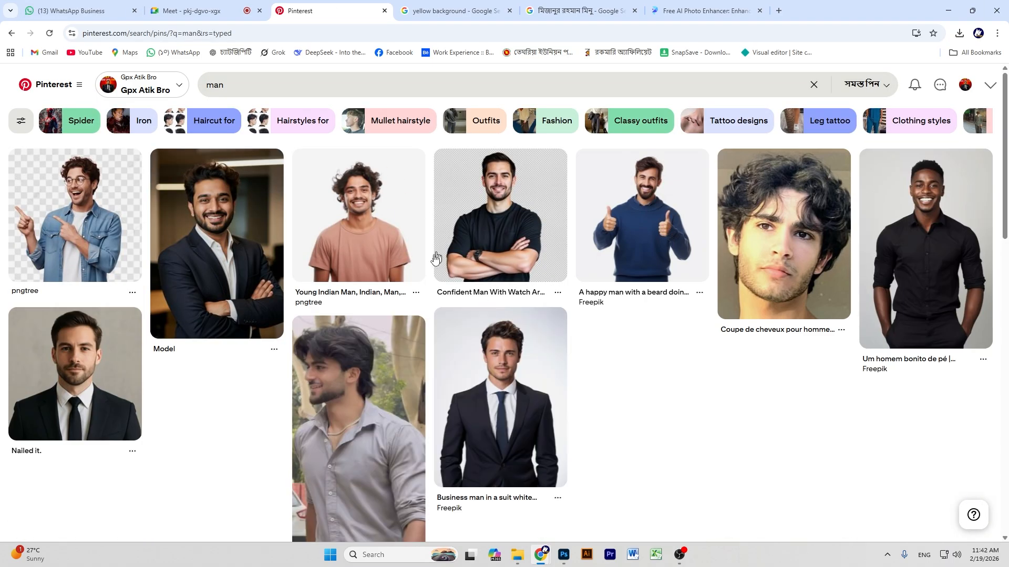
Copy the brown-sweater man's photo from his pin and return to Photoshop's Layer 4.
left_click(502, 220)
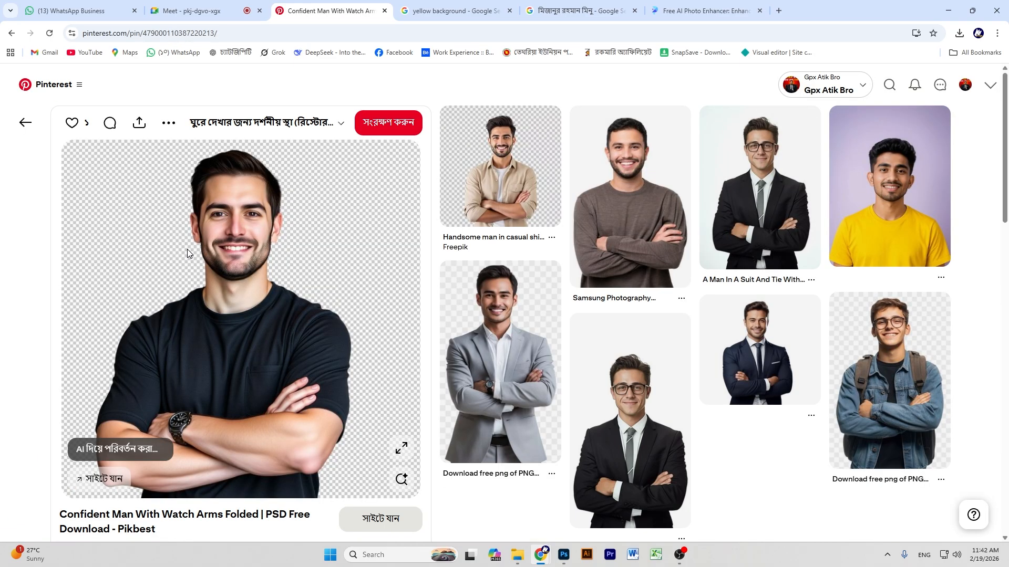
left_click(611, 185)
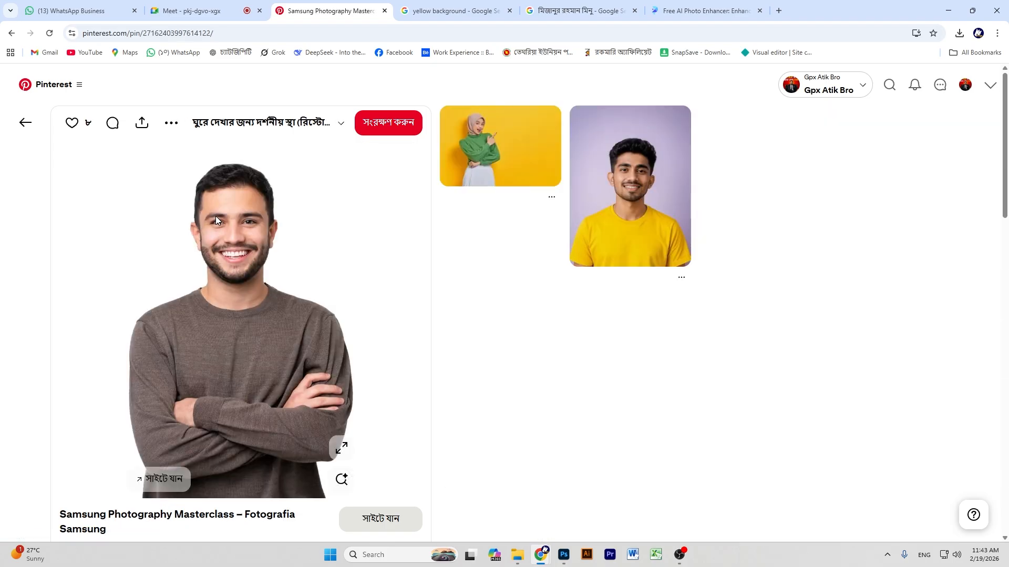
right_click(214, 214)
left_click(252, 257)
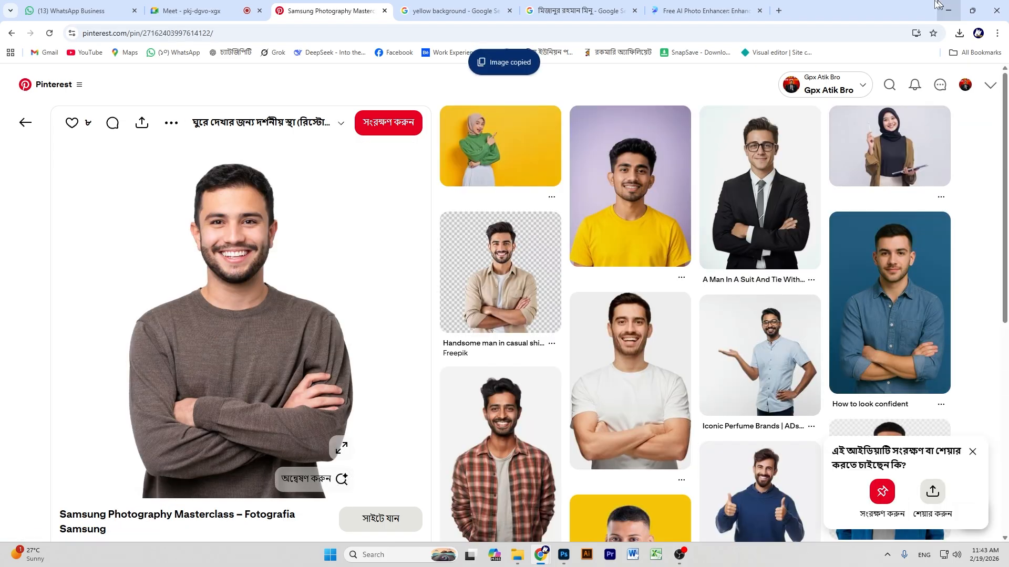
left_click(947, 6)
left_click(903, 186)
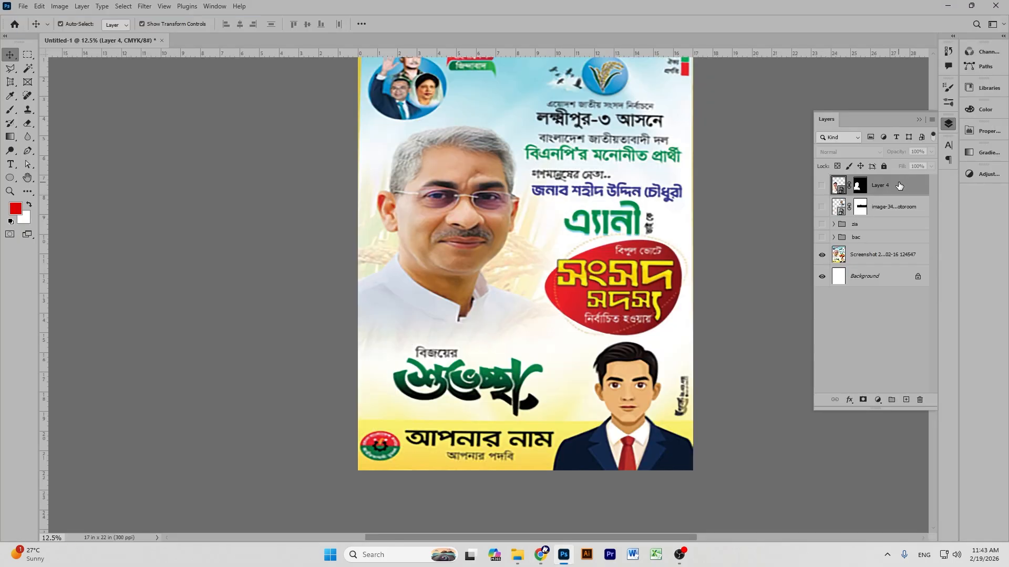
Show the hidden layers again and paste the photo, scaling it into the lower-right corner.
left_click_drag(820, 239, 821, 185)
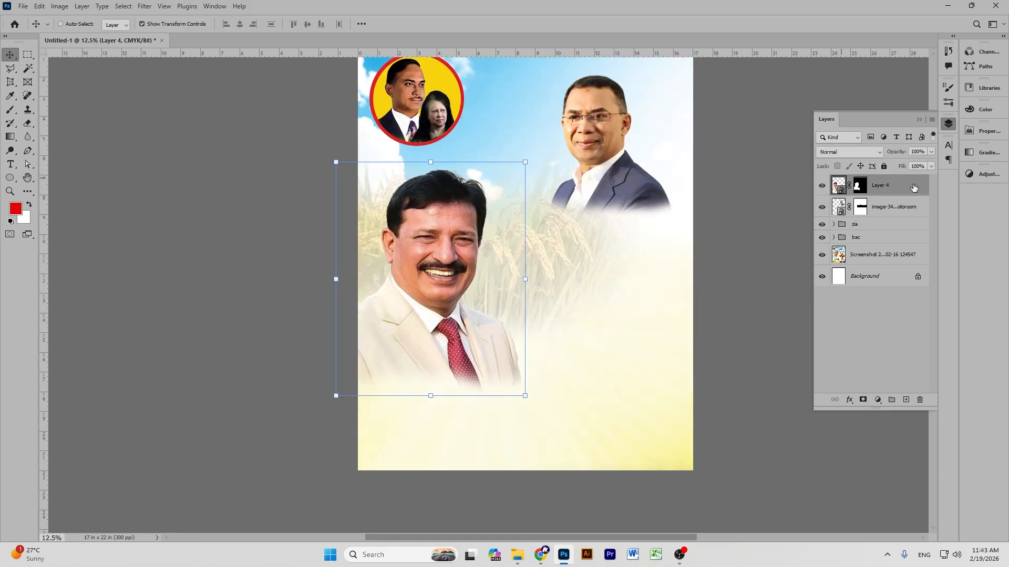
key("ctrl+v")
left_click_drag(537, 268, 610, 254)
left_click_drag(598, 322, 616, 343)
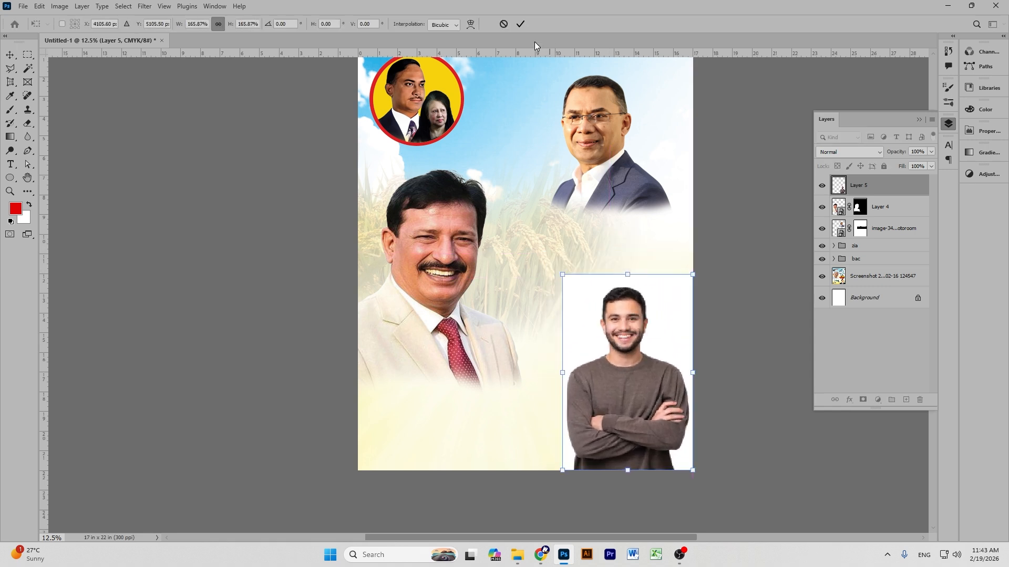
left_click(520, 24)
Remove the white background around the brown-sweater man with the Magic Eraser.
left_click(625, 367)
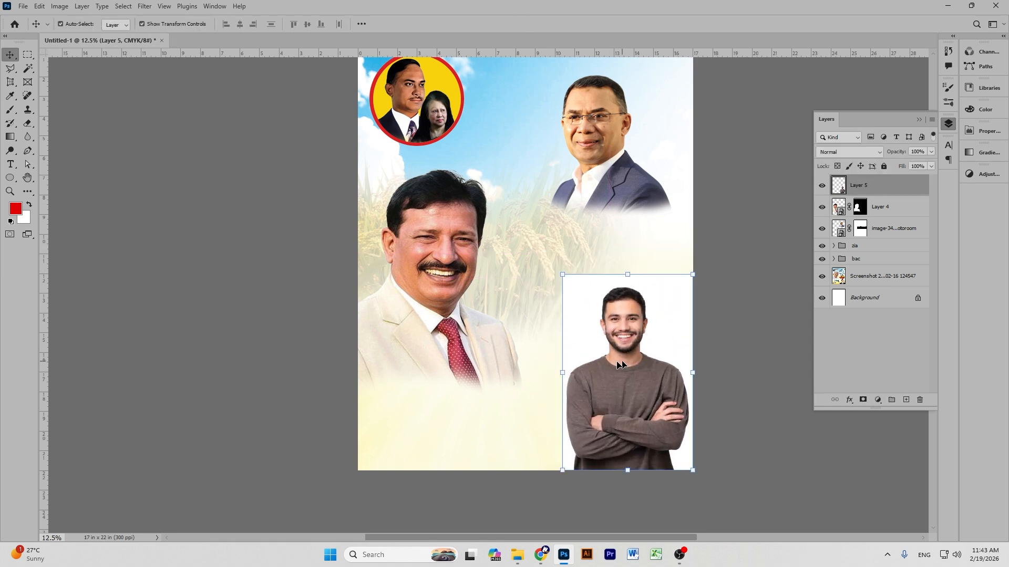
left_click(27, 123)
right_click(29, 128)
left_click(68, 142)
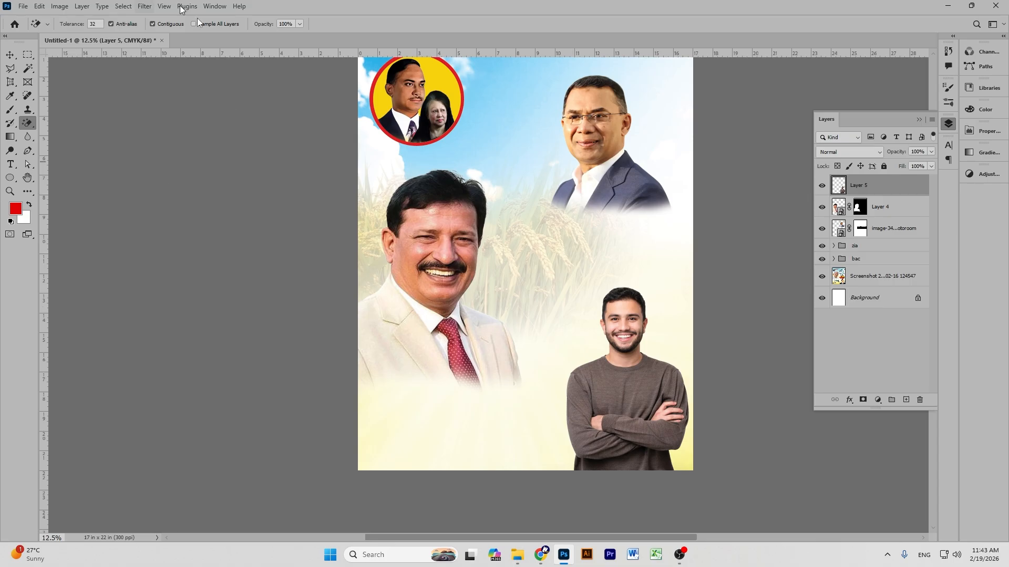
left_click(10, 54)
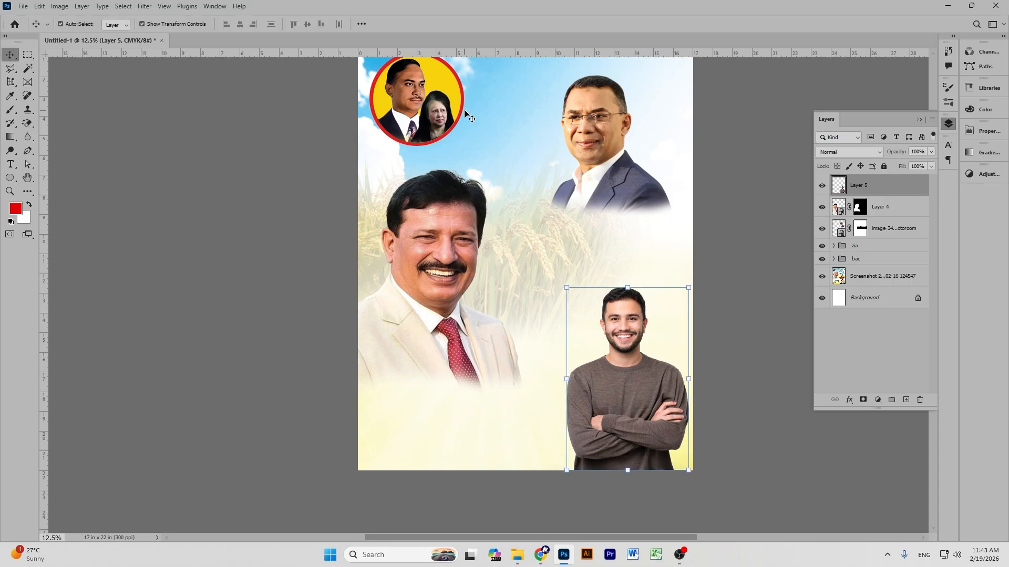
left_click(754, 276)
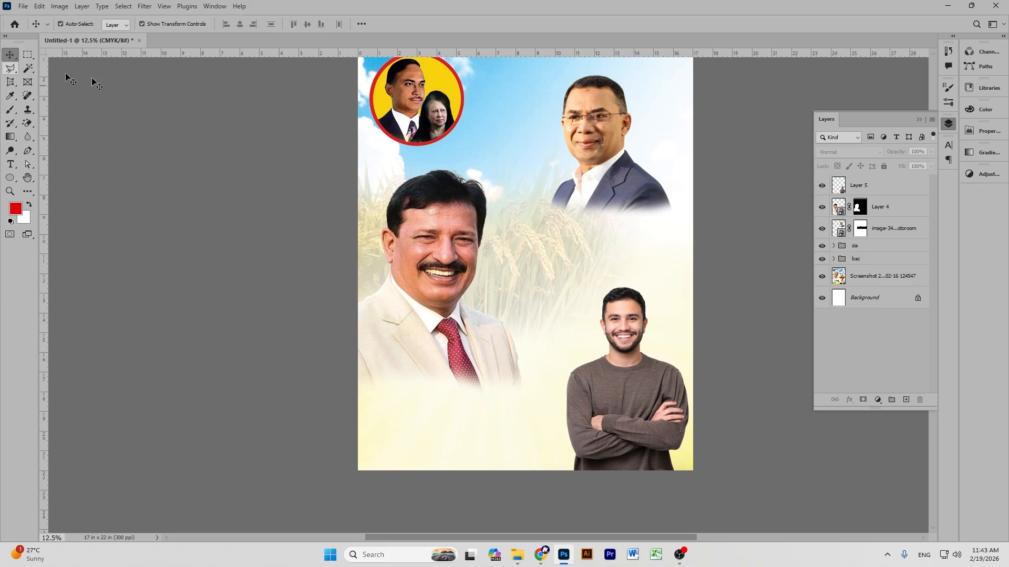
scroll(517, 251, "up", 1)
scroll(515, 248, "up", 1)
scroll(518, 252, "down", 1)
scroll(518, 252, "up", 1)
scroll(522, 254, "down", 1)
scroll(558, 266, "up", 1)
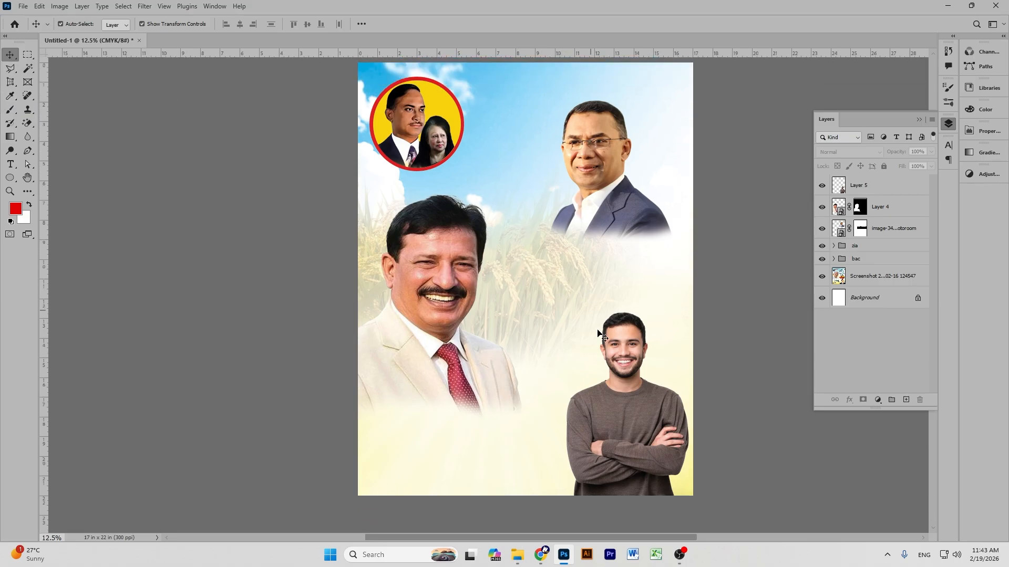
Rescale the man to 85.94% and nudge him slightly right.
left_click(635, 383)
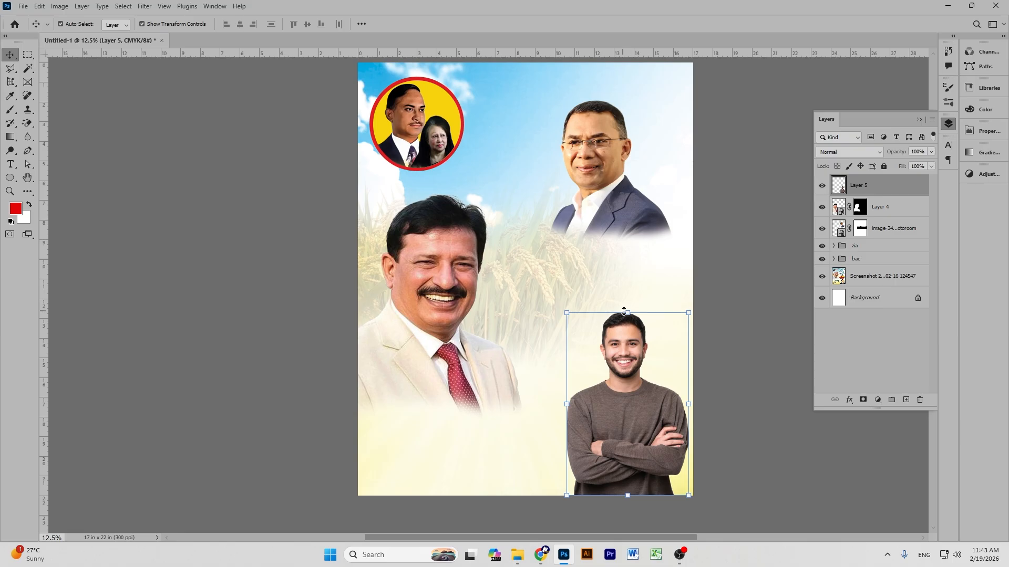
left_click_drag(630, 315, 628, 340)
left_click_drag(634, 413, 642, 413)
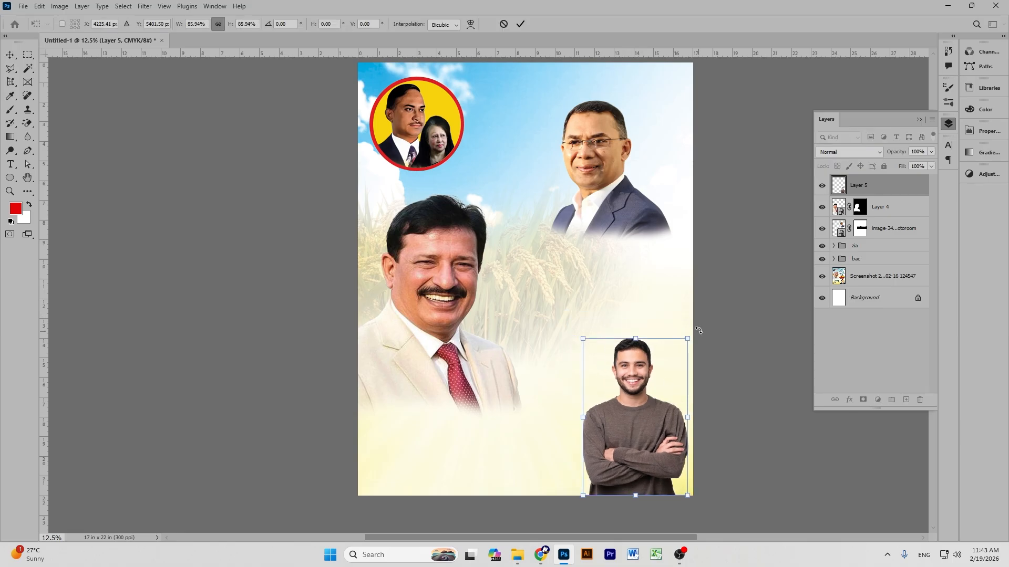
left_click(520, 24)
left_click(770, 210)
scroll(743, 210, "down", 3)
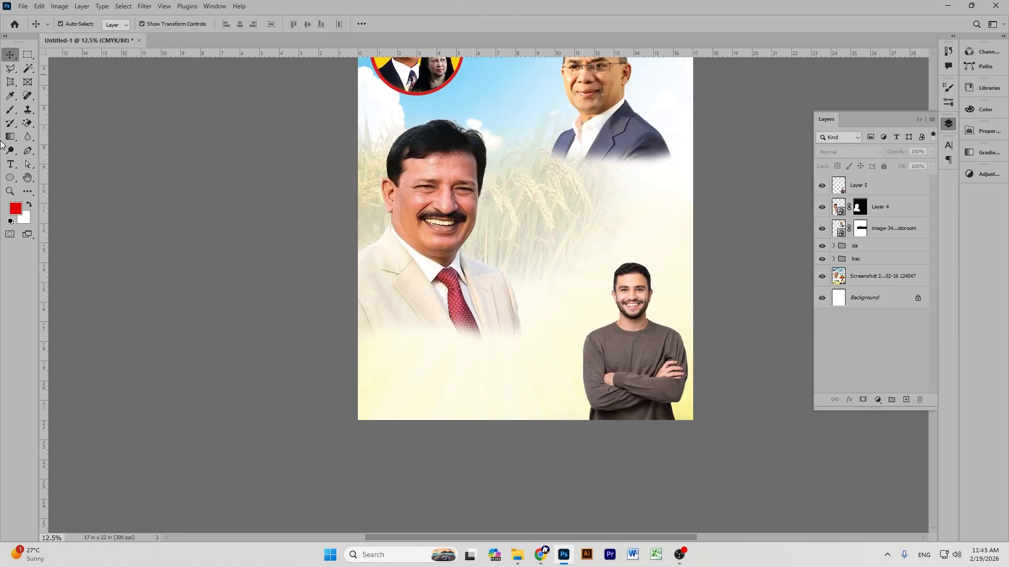
Add Layer 6 above Layer 5 and lasso a slanted polygon across the poster's bottom.
left_click(8, 70)
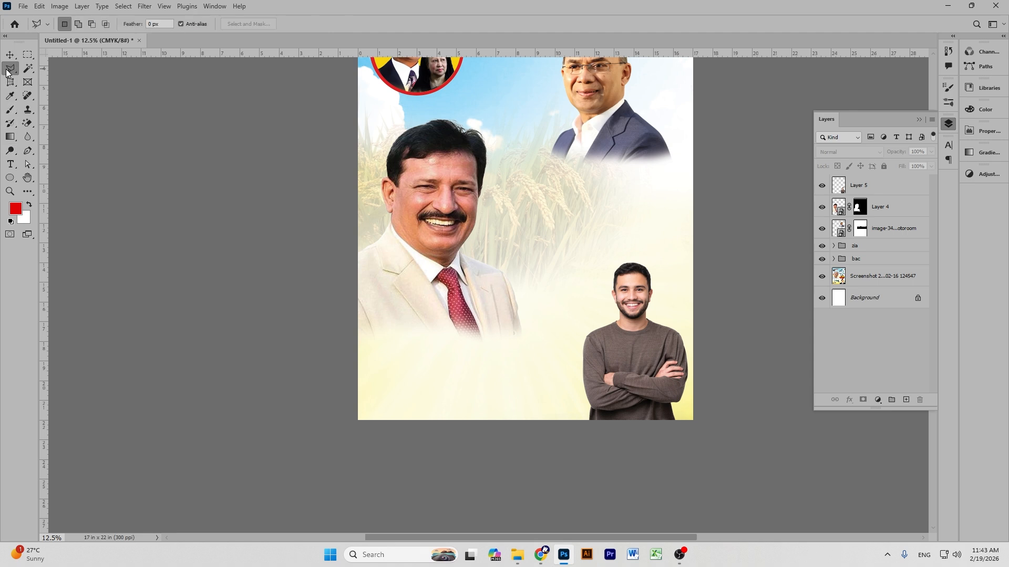
left_click(892, 186)
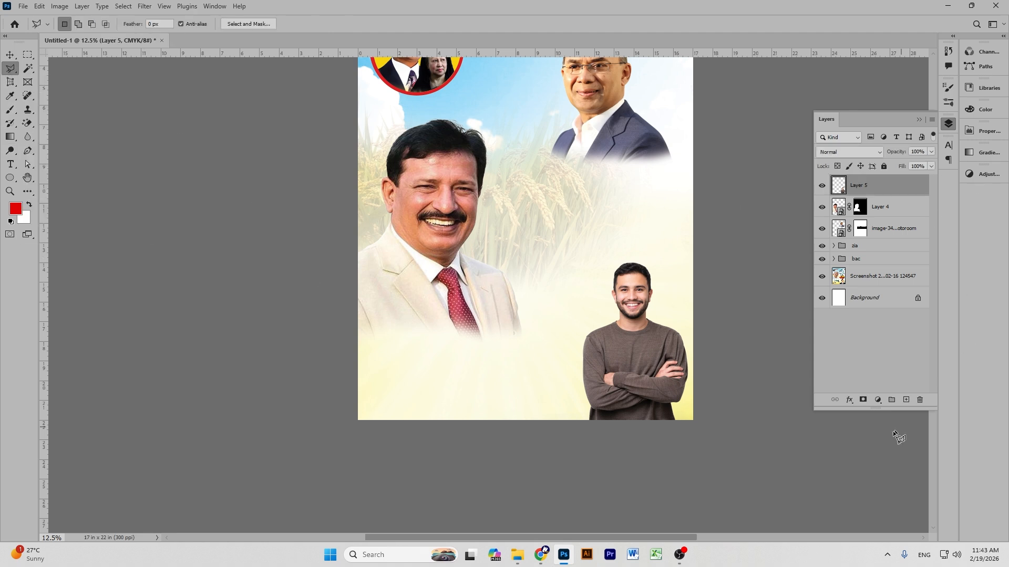
left_click(905, 400)
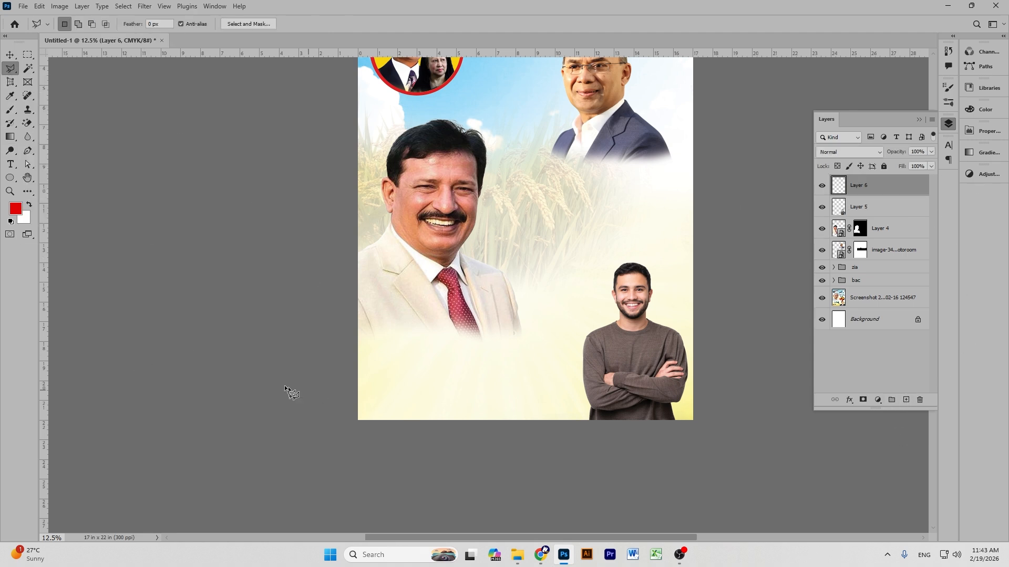
left_click(357, 401)
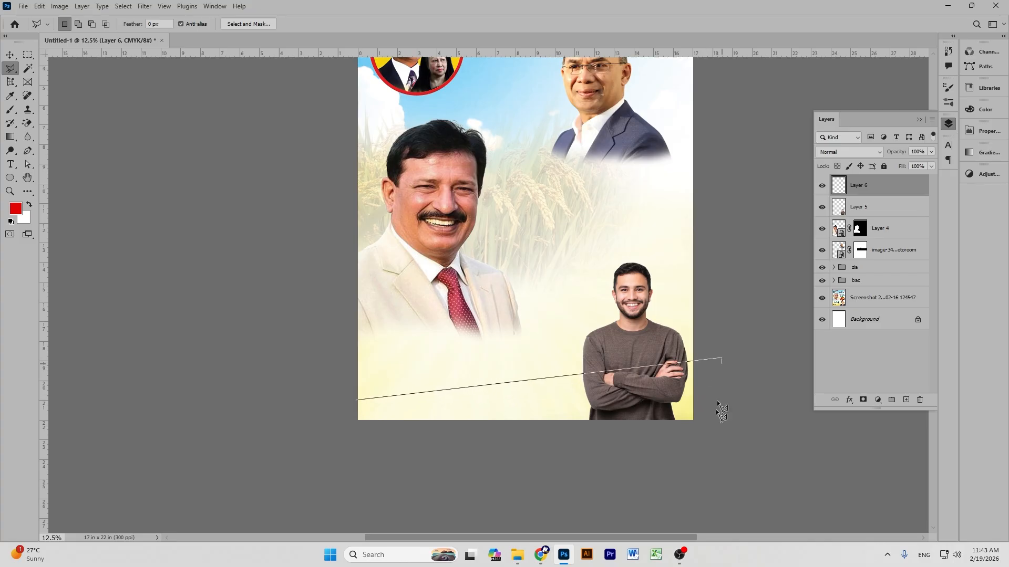
left_click(692, 478)
left_click(252, 483)
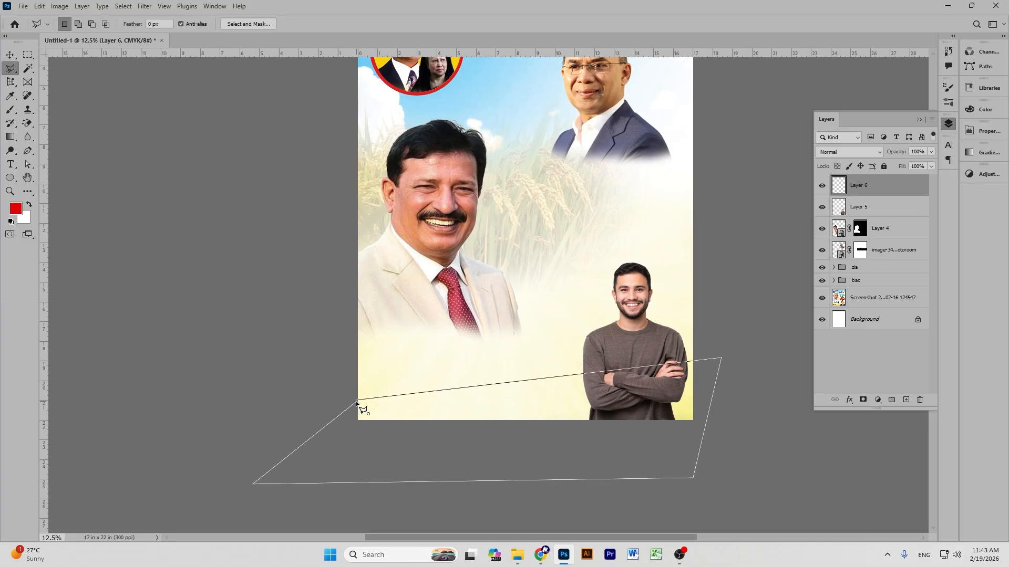
left_click(357, 402)
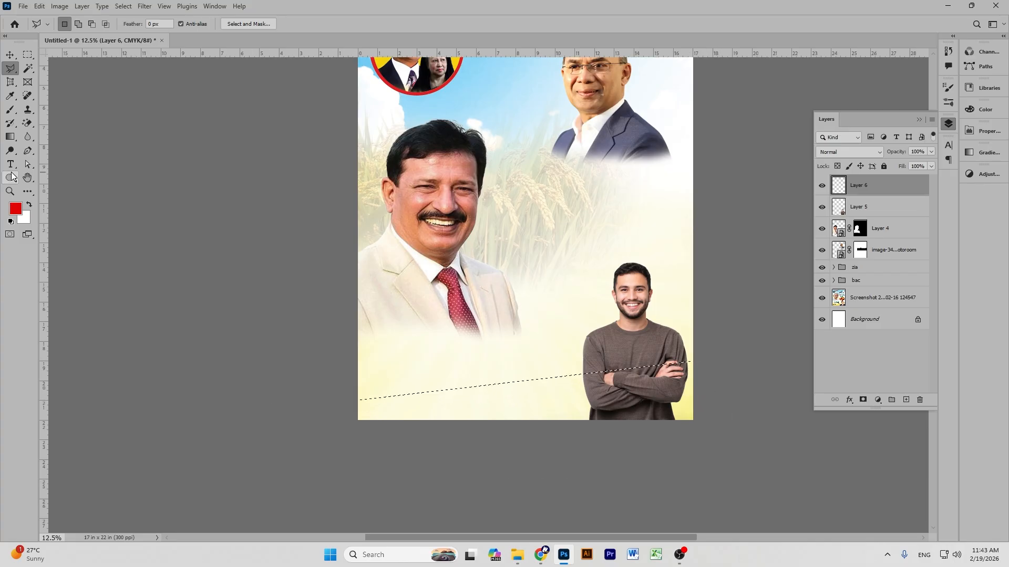
Fill the selection with red via Alt+Backspace, deselect, and reselect Layer 6.
left_click(15, 56)
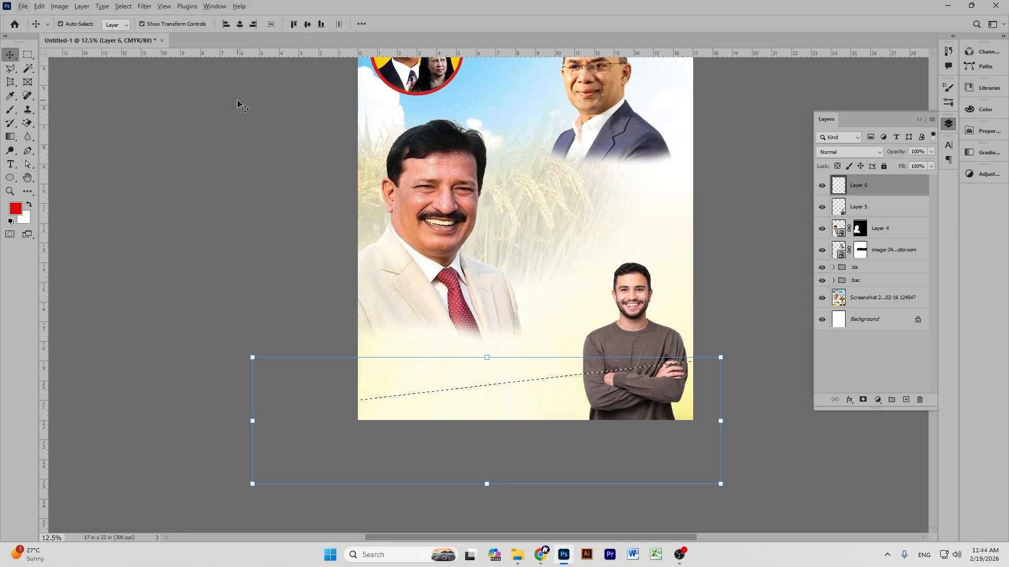
key("alt+BackSpace")
key("ctrl+d")
left_click(788, 241)
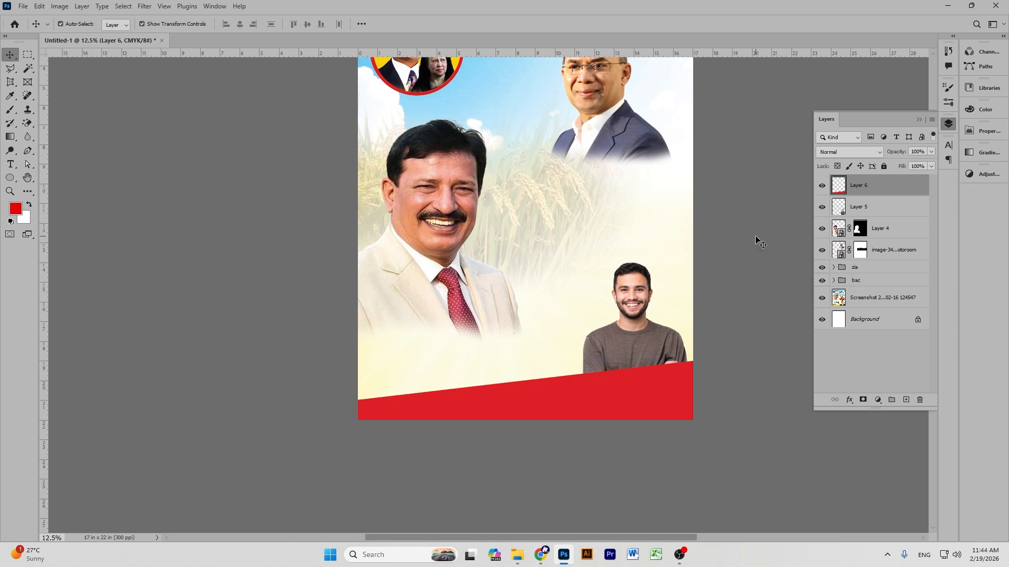
left_click(892, 193)
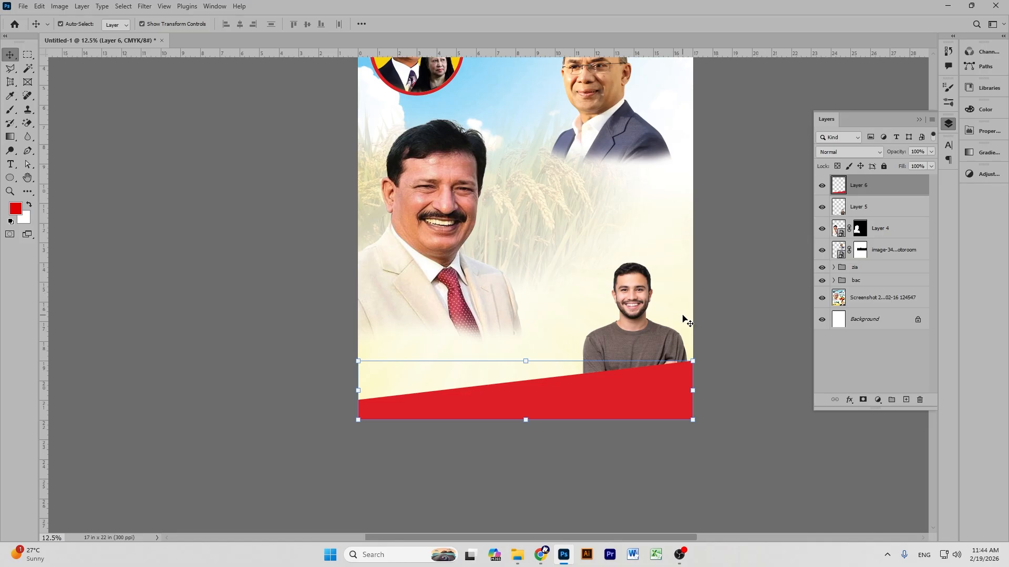
Adjust the red band's tone with a Curves adjustment.
key("ctrl+m")
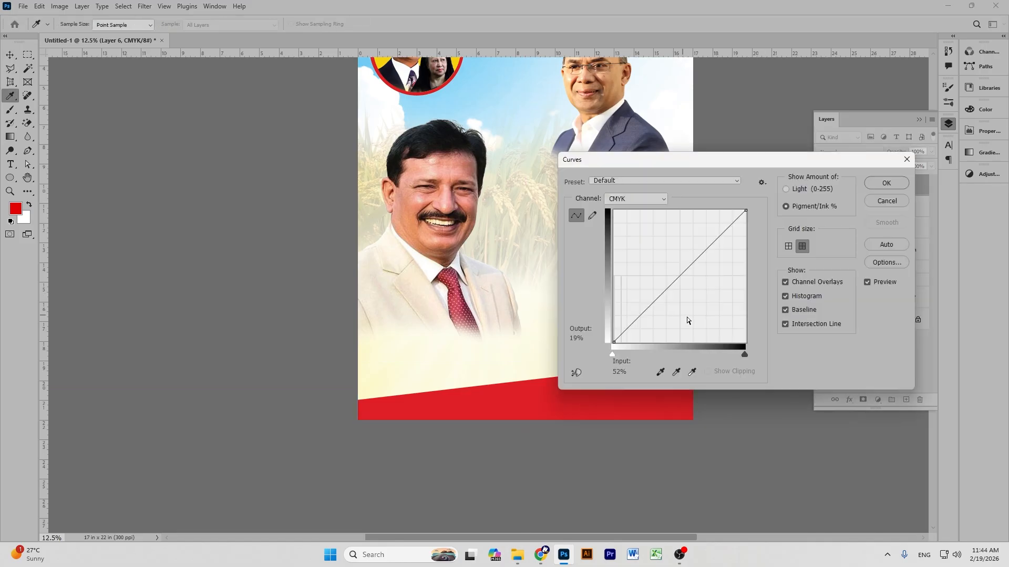
left_click_drag(683, 272, 717, 278)
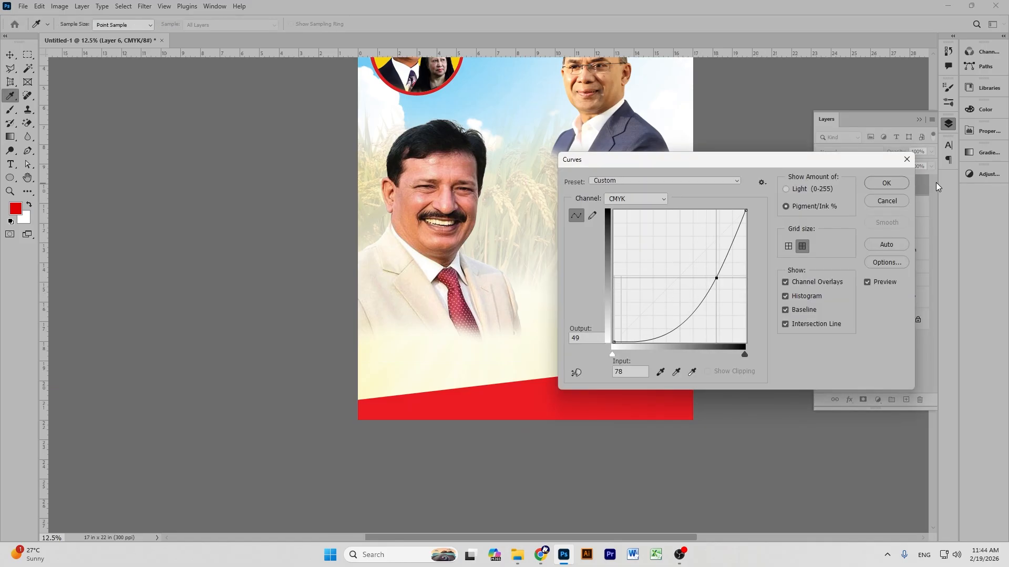
left_click(888, 183)
Move the smiling man's portrait lower and enlarge it to about 109%.
key("v")
left_click_drag(424, 262, 427, 313)
key("ctrl+t")
left_click_drag(436, 164, 436, 136)
left_click(520, 23)
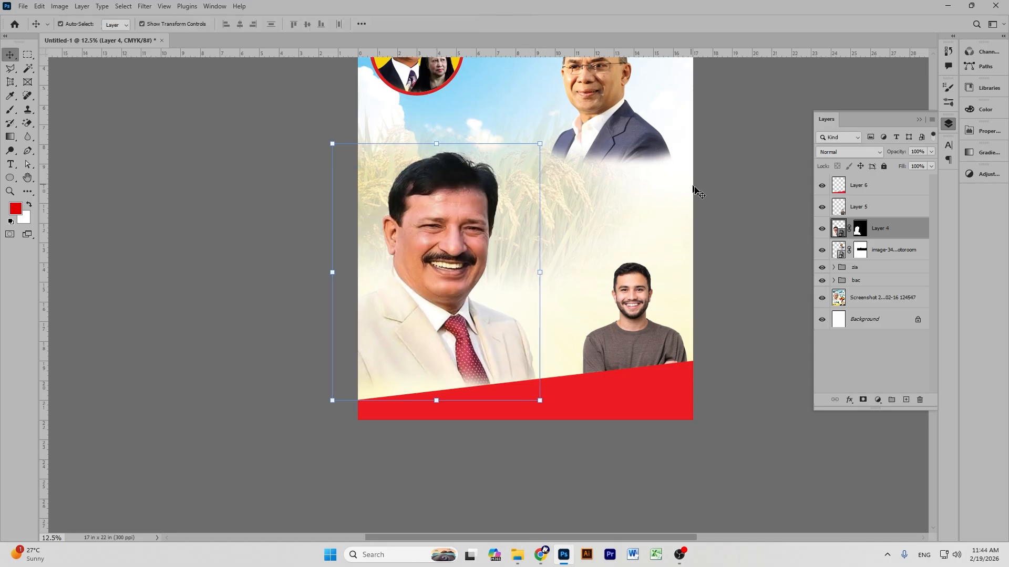
scroll(689, 252, "up", 1)
scroll(688, 252, "up", 1)
scroll(701, 244, "down", 2)
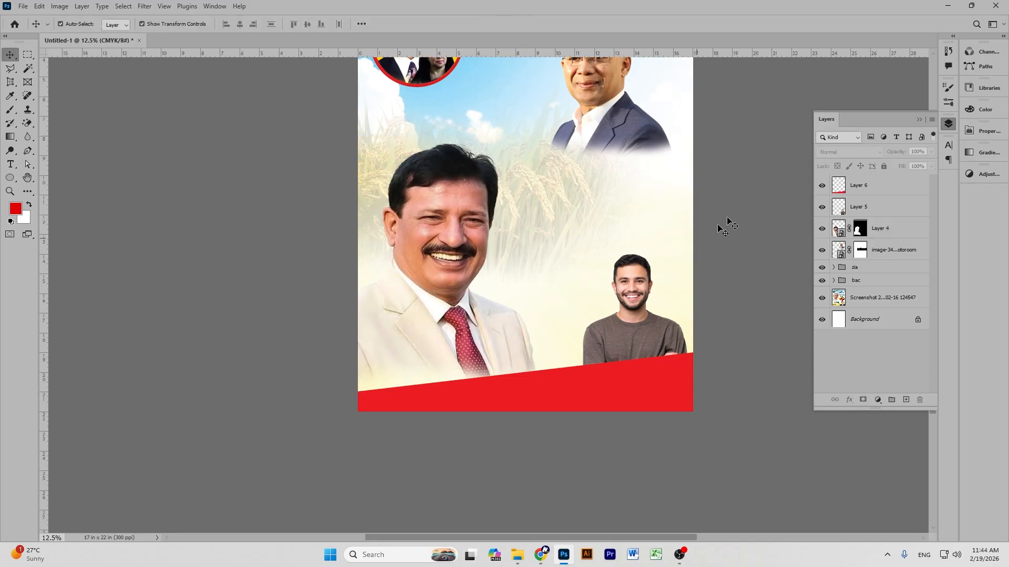
Duplicate the red band layer and shift the copy slightly down.
left_click(855, 186)
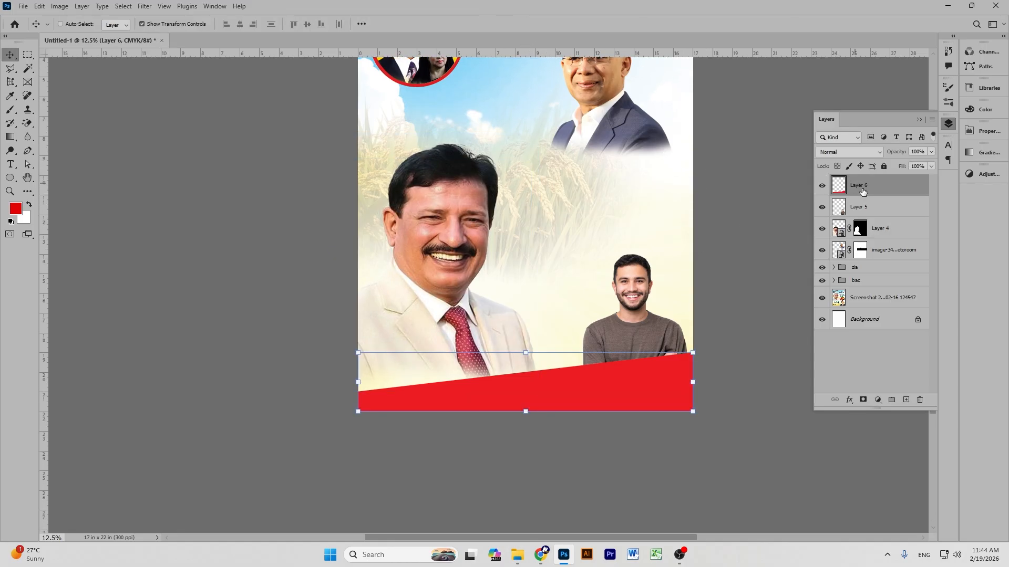
key("ctrl+j")
left_click_drag(560, 379, 564, 393)
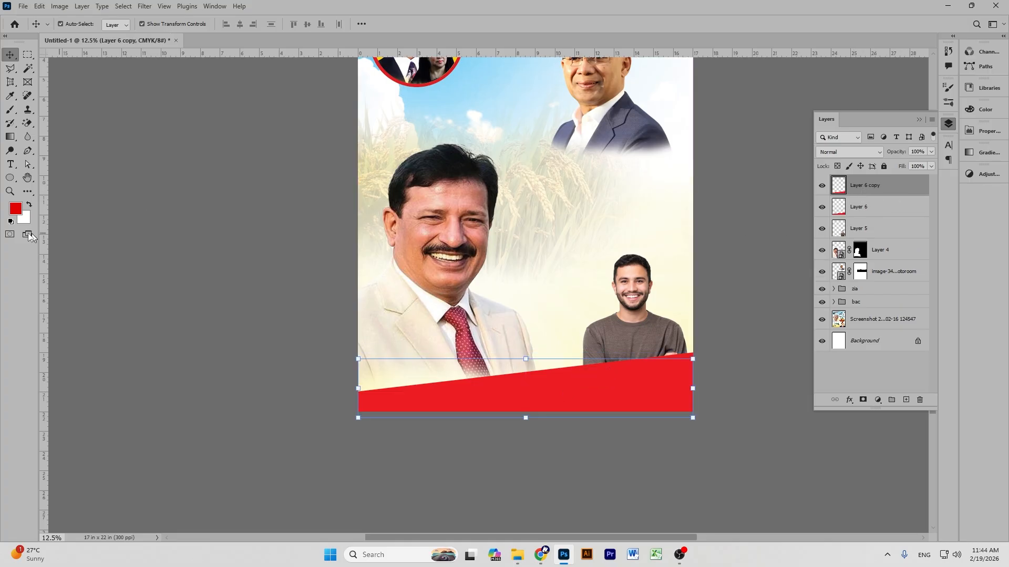
Set the foreground colour to a bright, fully saturated orange.
left_click(16, 210)
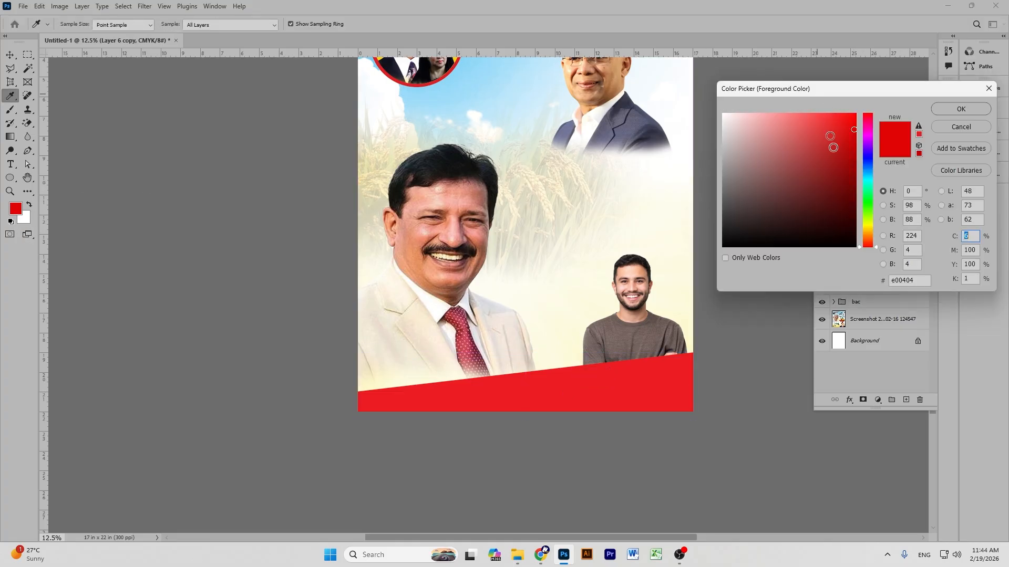
left_click(869, 180)
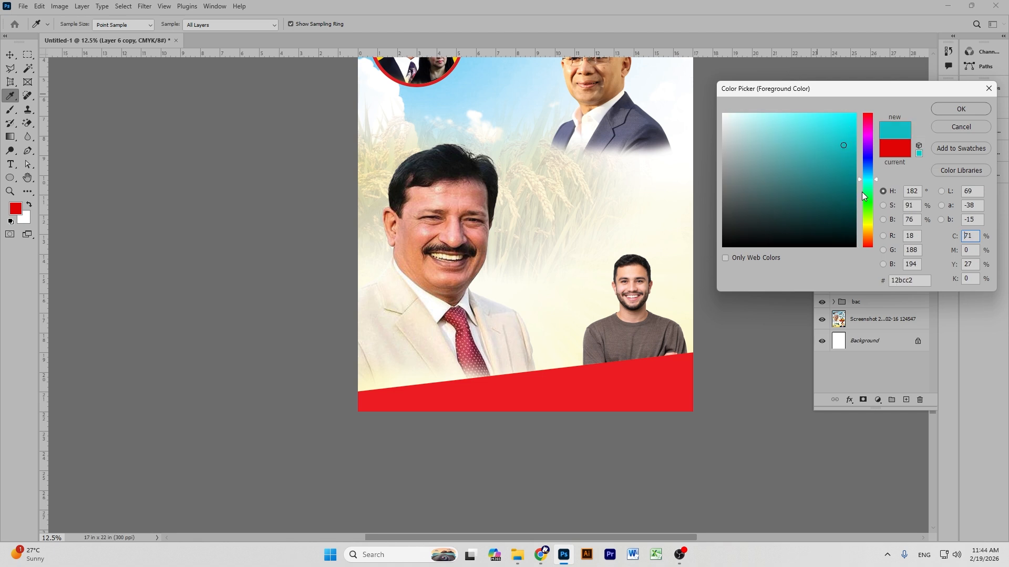
left_click(869, 224)
left_click(861, 231)
left_click(854, 114)
left_click(959, 109)
key("v")
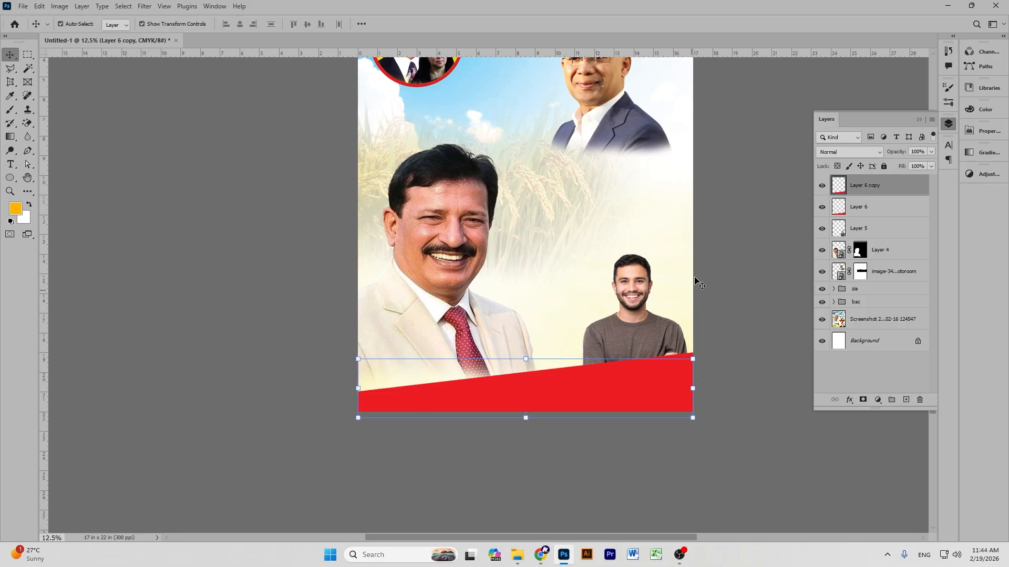
Refine the foreground colour to a muted golden orange, hex d6a00d.
left_click(14, 210)
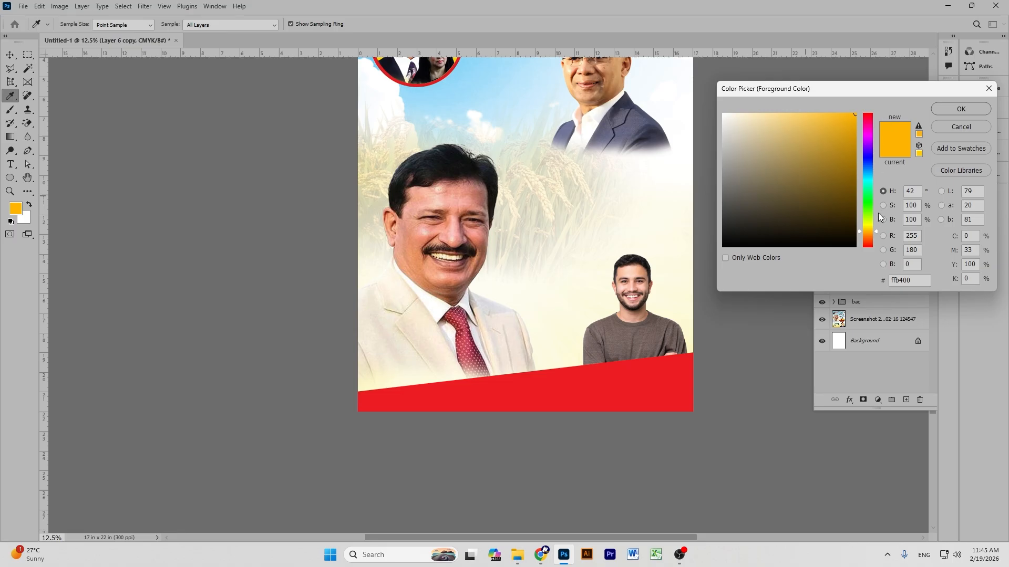
left_click(851, 153)
left_click_drag(851, 152, 850, 134)
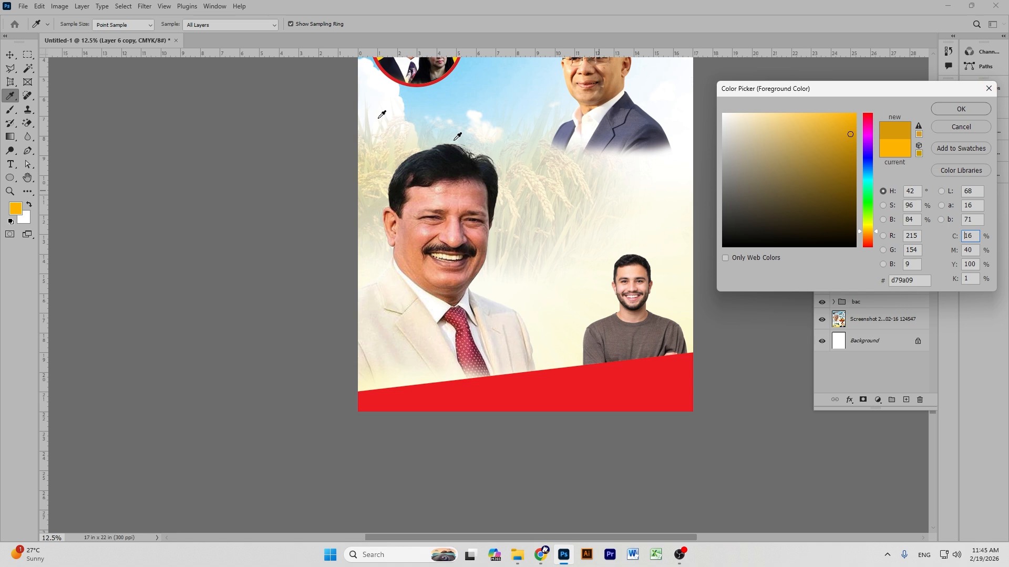
left_click_drag(849, 134, 852, 120)
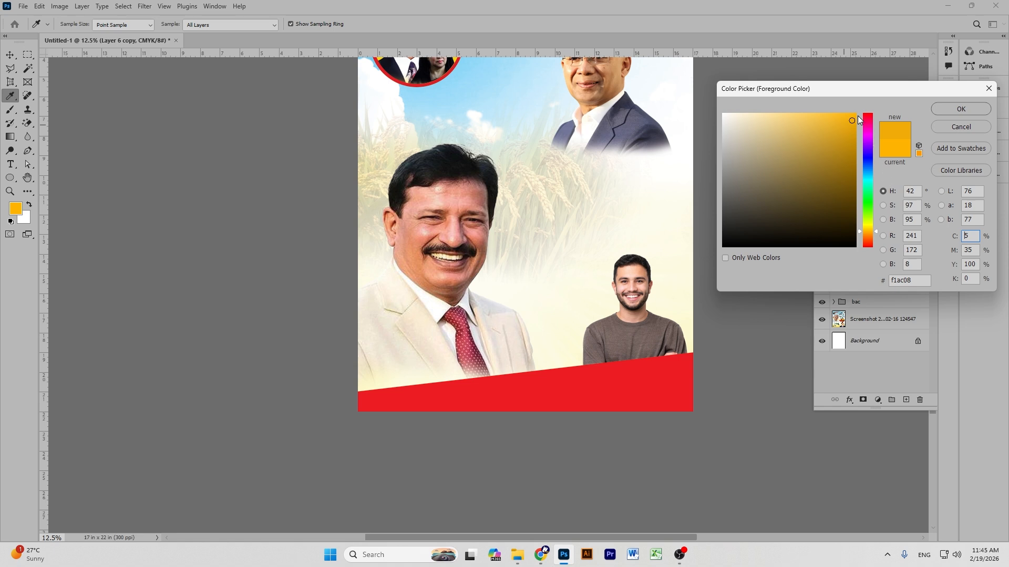
mouse_move(853, 123)
left_mouse_down()
mouse_move(855, 135)
mouse_move(841, 121)
left_mouse_up()
left_click(860, 231)
left_click_drag(858, 232, 859, 231)
left_click_drag(841, 164, 846, 142)
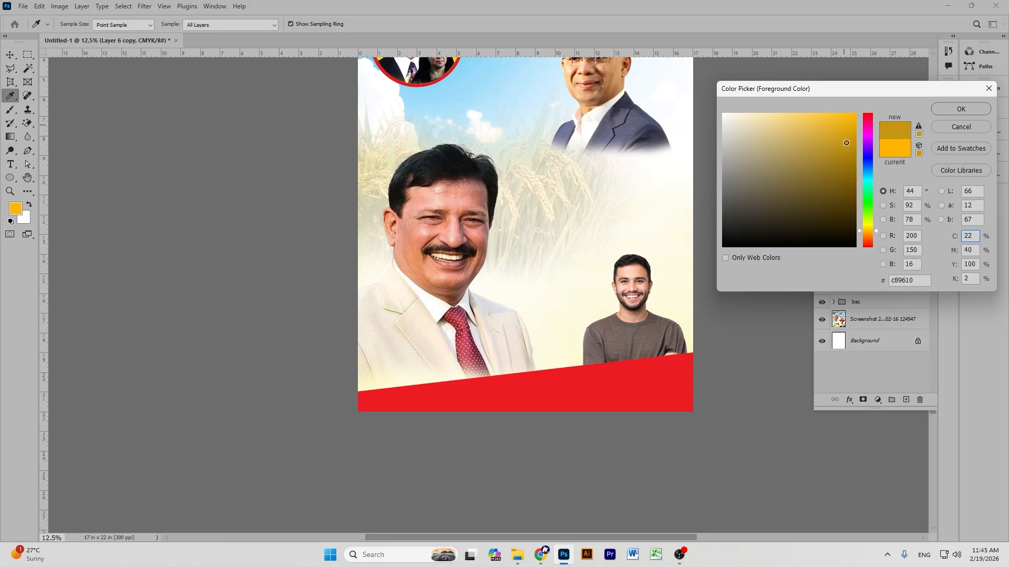
left_click(960, 109)
key("v")
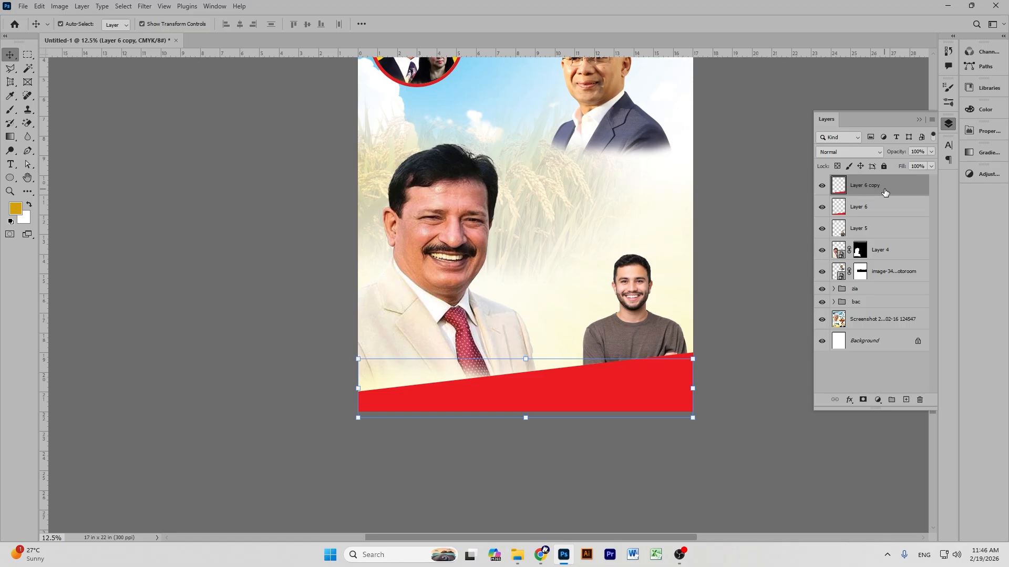
Fill only Layer 6 copy's band shape with the gold colour, preserving transparency.
key("alt+BackSpace")
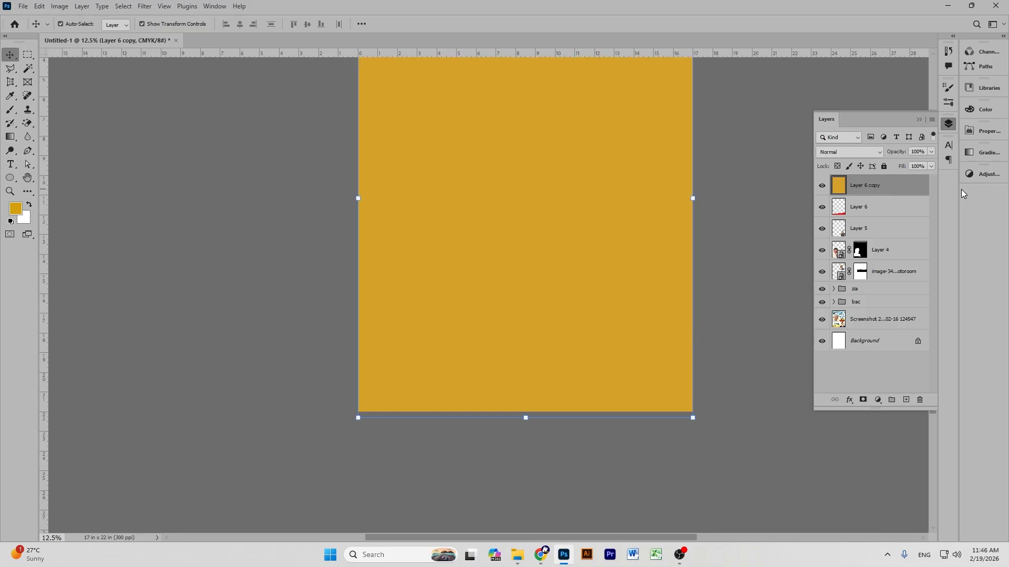
key("ctrl+z")
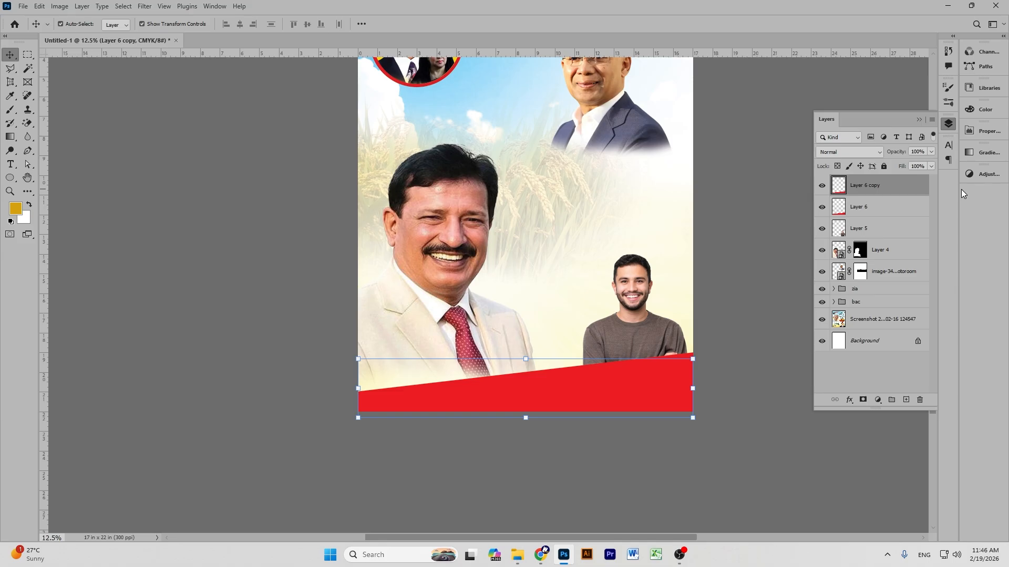
key("shift+alt+BackSpace")
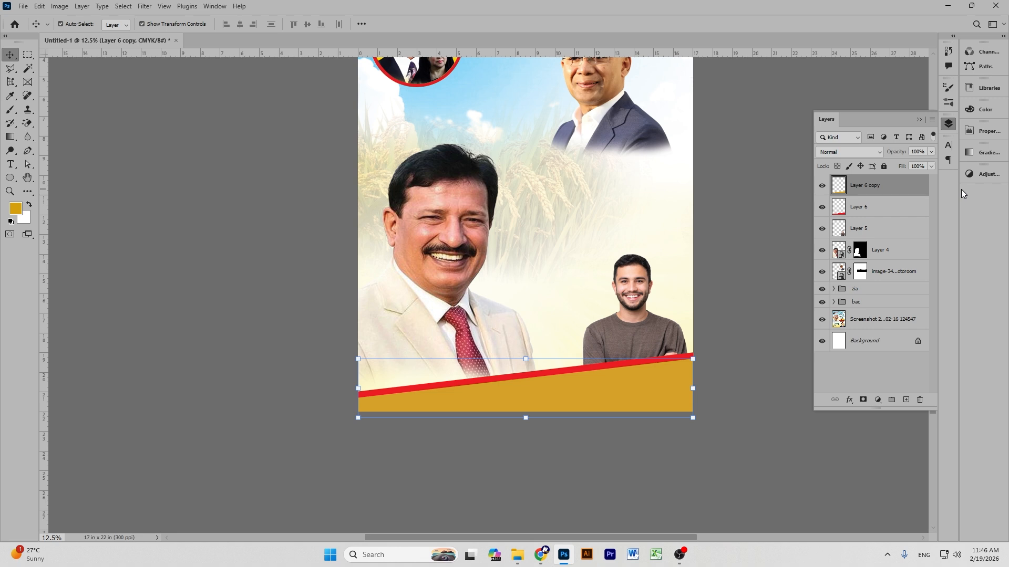
left_click(735, 167)
left_click(590, 392)
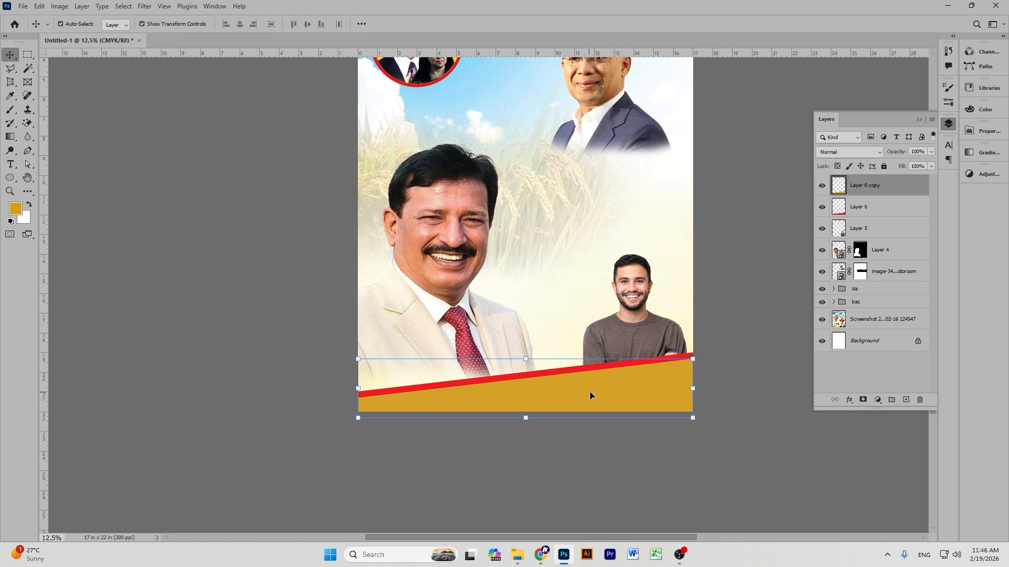
Brighten the gold band to yellow with a Curves adjustment.
key("ctrl+m")
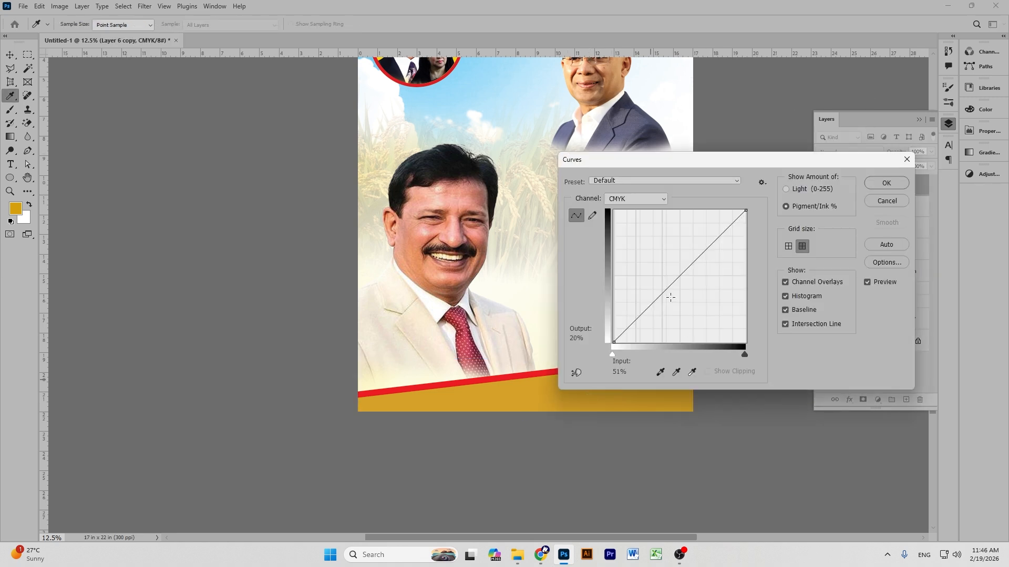
left_click_drag(671, 280, 695, 310)
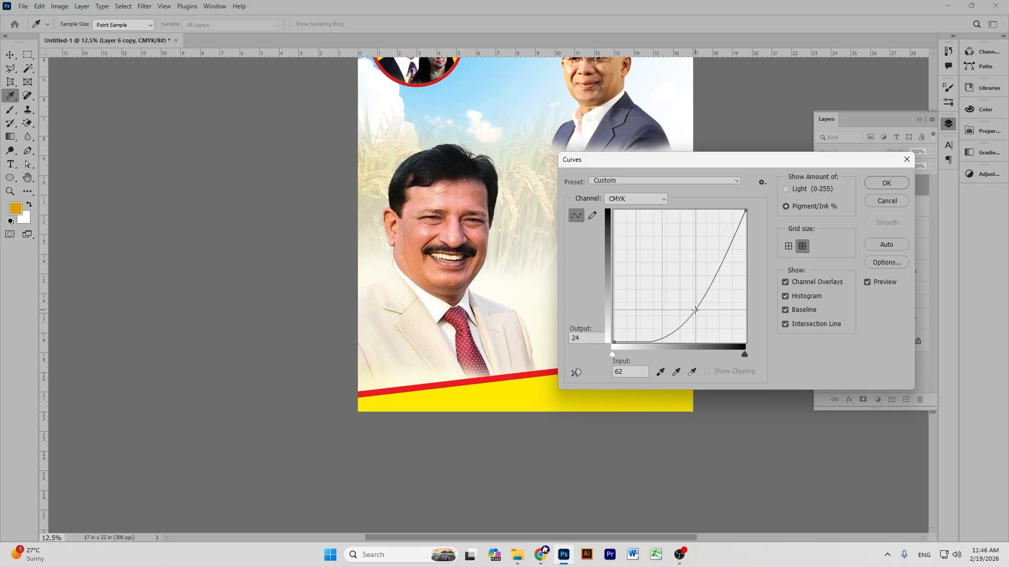
left_click(889, 182)
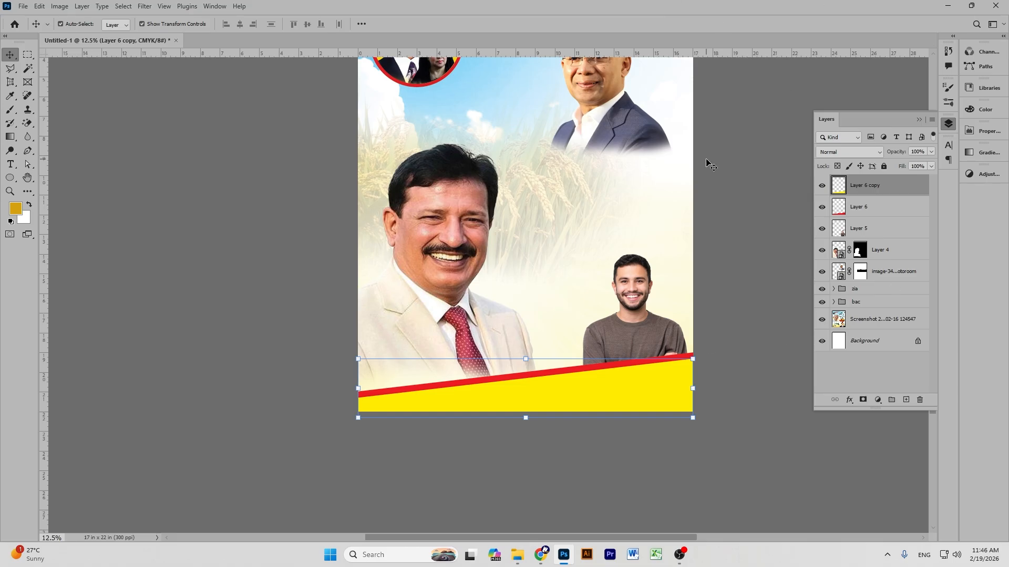
left_click(745, 188)
Expand the bac group and target Layer 1's mask in the Layers panel.
scroll(736, 195, "up", 1)
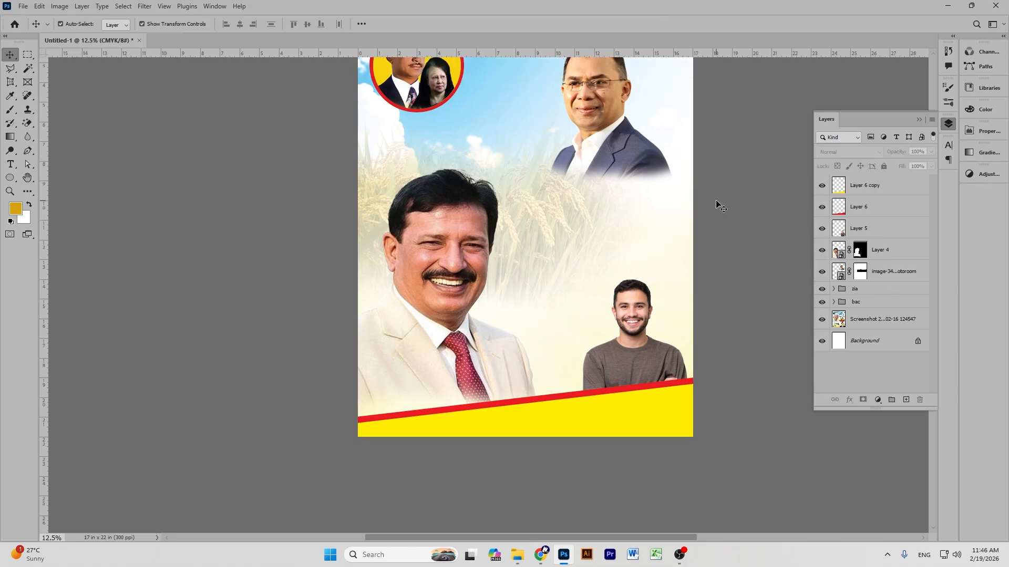
scroll(559, 151, "up", 3)
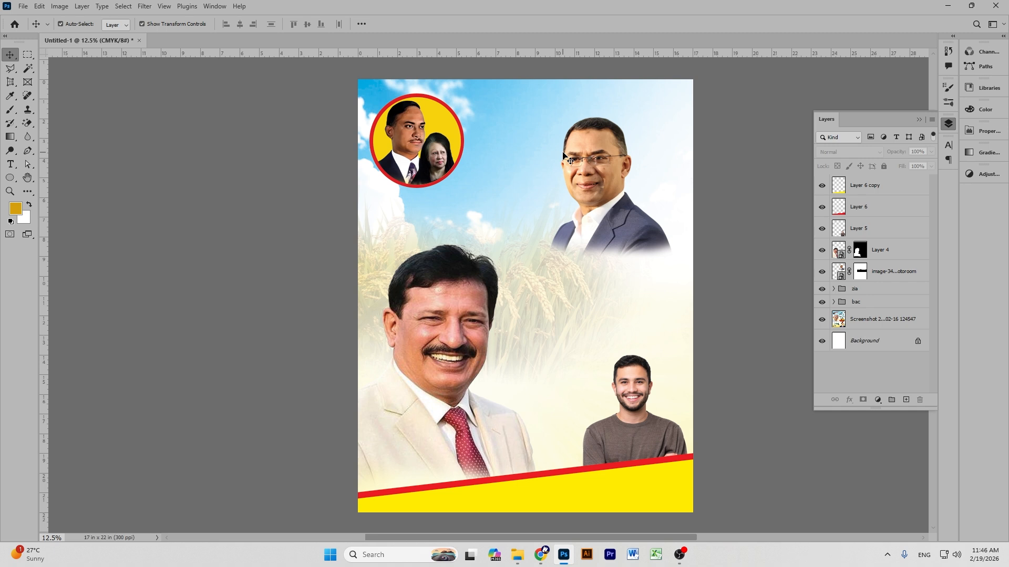
left_click(607, 164)
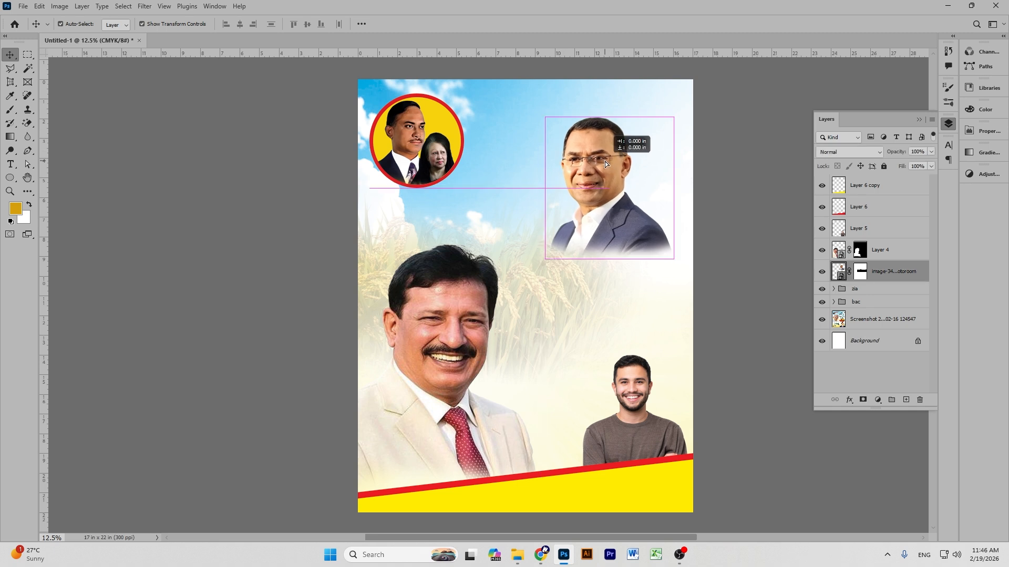
left_click(738, 200)
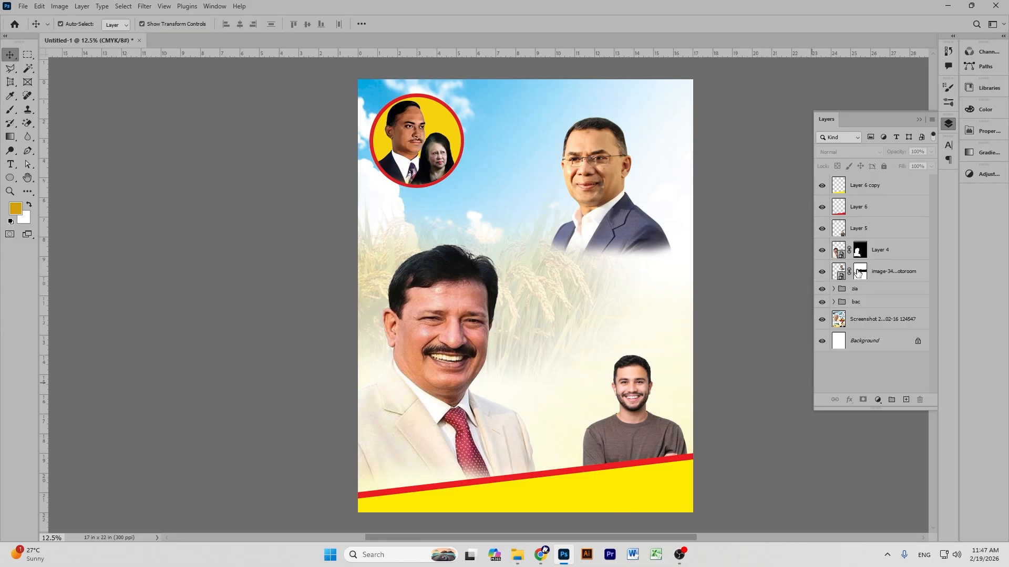
left_click(833, 302)
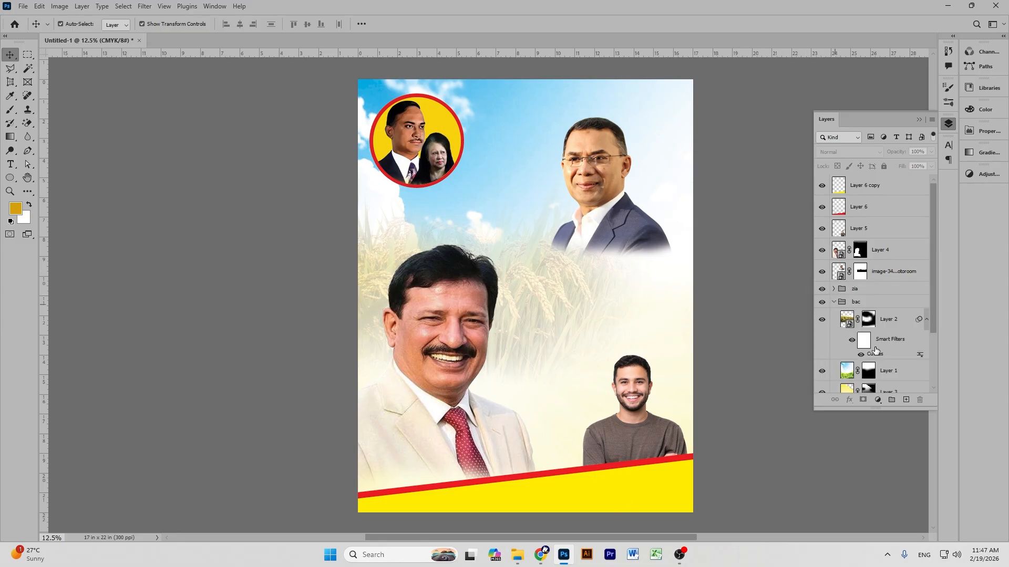
scroll(874, 350, "down", 3)
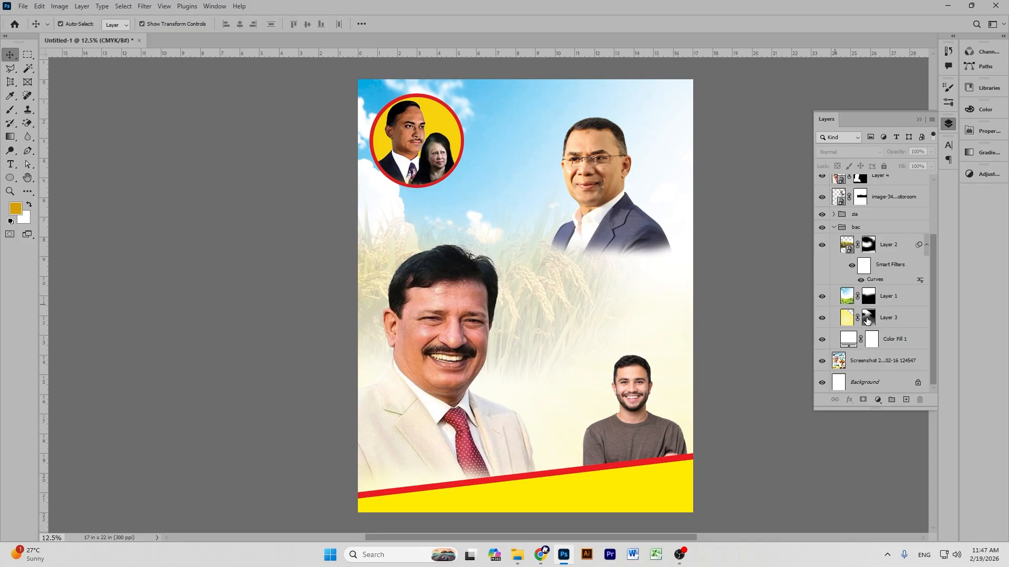
left_click(867, 320)
left_click(869, 296)
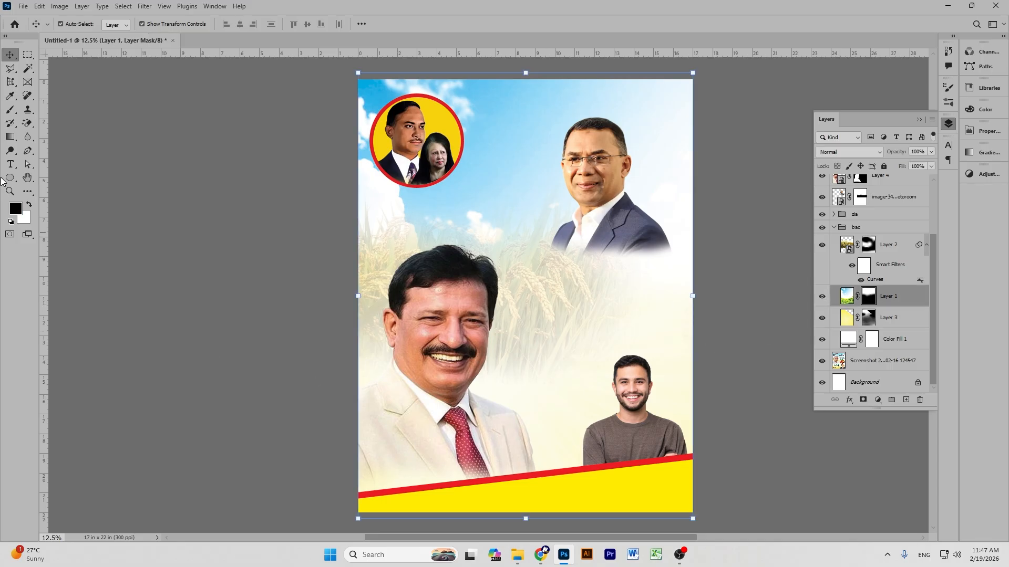
Paint white with a large brush on Layer 1's mask to reveal grass around the young man.
left_click(10, 110)
left_click(29, 205)
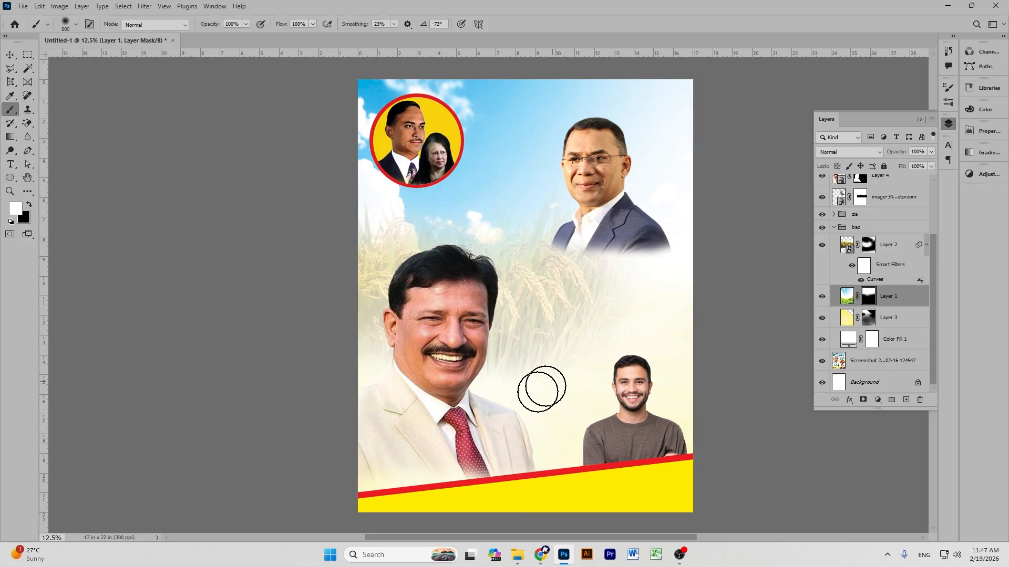
left_click_drag(541, 389, 531, 408)
key("bracketright")
key("bracketright")
key("bracketright")
key("bracketright")
key("bracketright")
key("bracketright")
key("bracketright")
key("bracketright")
key("bracketright")
key("bracketright")
key("bracketright")
key("bracketright")
key("bracketright")
key("bracketright")
key("bracketright")
key("bracketright")
key("bracketright")
key("bracketright")
key("bracketright")
key("bracketright")
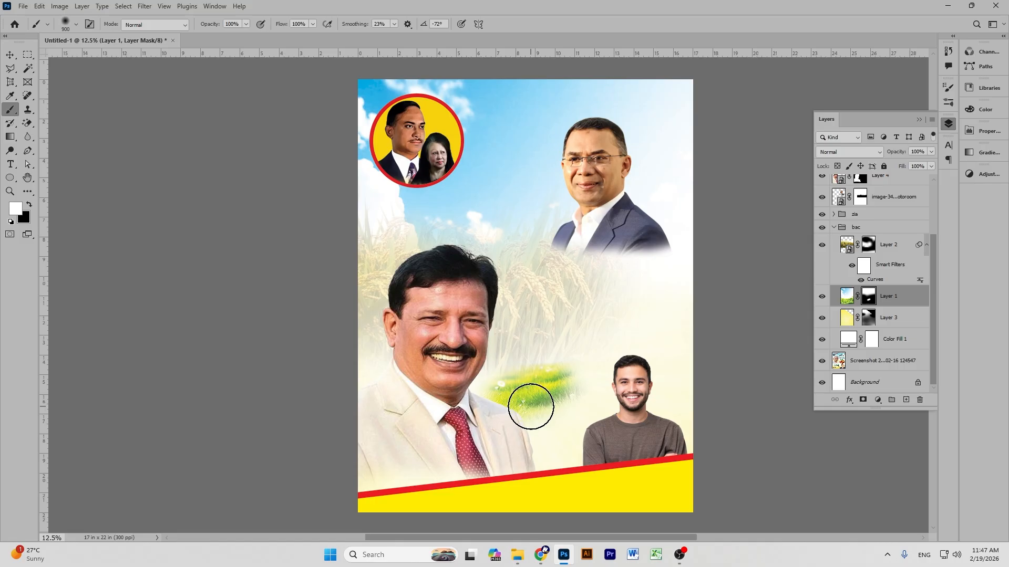
key("bracketright")
key("bracketright")
key("bracketright")
key("bracketright")
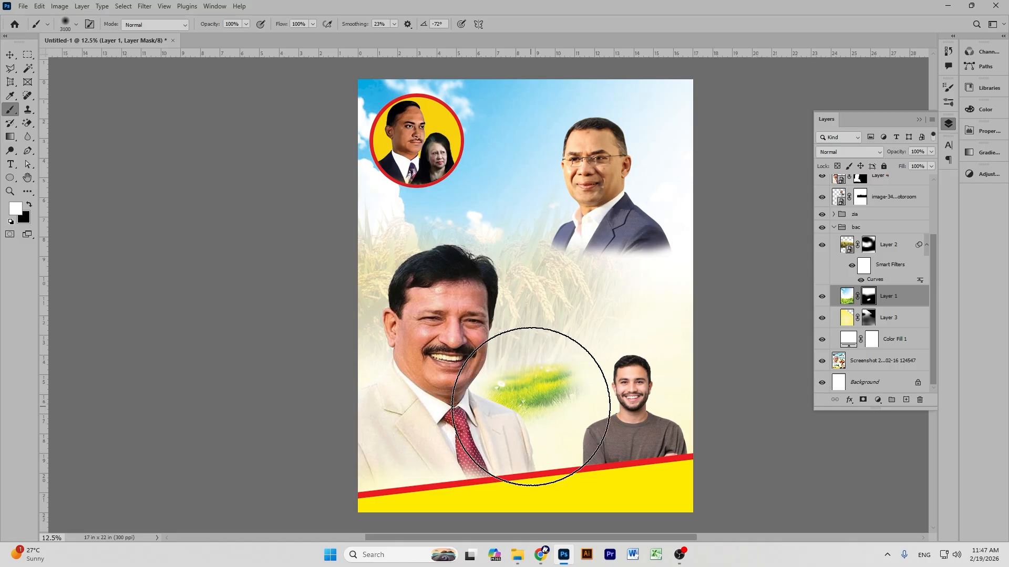
left_click_drag(368, 450, 663, 435)
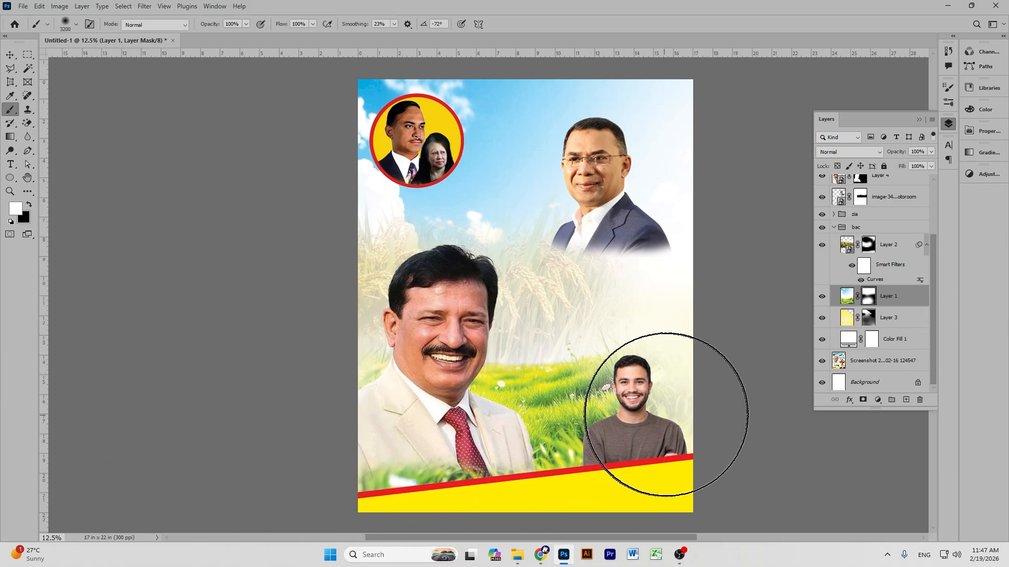
left_click(682, 414)
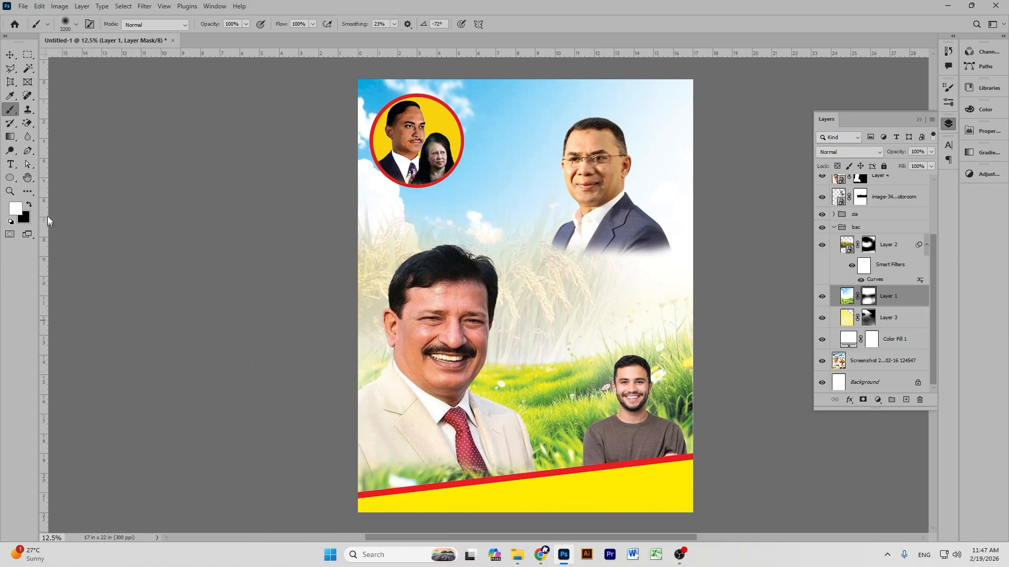
Paint black at 19% opacity to softly fade the grass and wheat area.
left_click(29, 204)
left_click(248, 23)
left_click(207, 35)
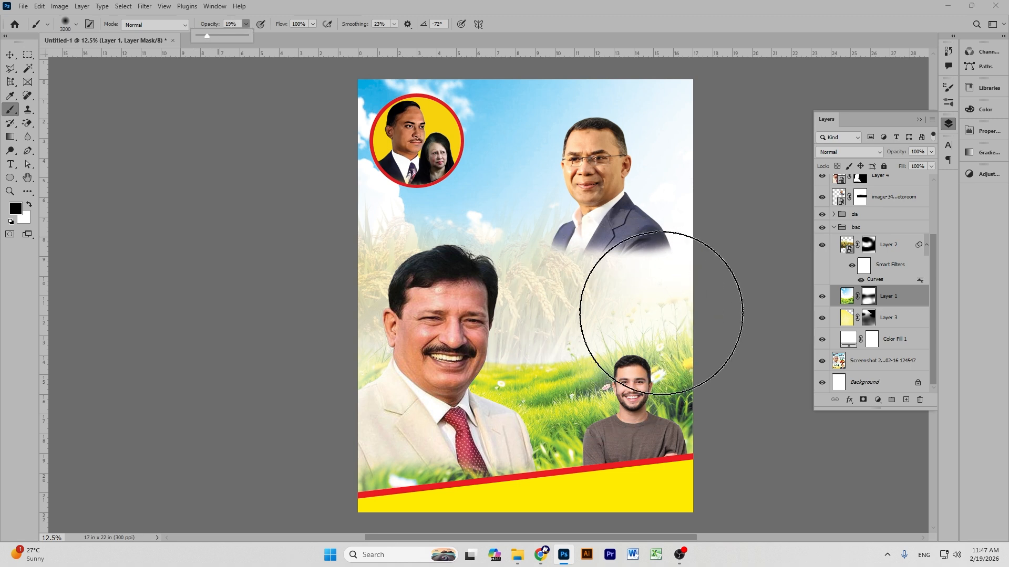
left_click(640, 363)
mouse_move(649, 343)
left_mouse_down()
mouse_move(459, 364)
mouse_move(492, 351)
mouse_move(434, 336)
mouse_move(595, 328)
mouse_move(422, 326)
mouse_move(409, 347)
mouse_move(519, 332)
mouse_move(468, 344)
mouse_move(497, 345)
mouse_move(473, 363)
mouse_move(398, 323)
mouse_move(563, 331)
mouse_move(714, 353)
left_mouse_up()
mouse_move(478, 373)
left_mouse_down()
mouse_move(674, 349)
mouse_move(548, 352)
mouse_move(641, 338)
mouse_move(549, 344)
mouse_move(520, 353)
mouse_move(704, 356)
mouse_move(515, 383)
mouse_move(585, 382)
mouse_move(768, 356)
mouse_move(542, 372)
mouse_move(753, 349)
mouse_move(612, 374)
mouse_move(788, 346)
mouse_move(563, 403)
mouse_move(751, 385)
mouse_move(748, 373)
mouse_move(699, 373)
mouse_move(570, 393)
mouse_move(771, 374)
mouse_move(703, 373)
mouse_move(720, 421)
mouse_move(602, 434)
mouse_move(572, 399)
mouse_move(487, 392)
mouse_move(532, 383)
mouse_move(429, 358)
mouse_move(564, 382)
mouse_move(577, 362)
mouse_move(570, 408)
mouse_move(549, 411)
mouse_move(569, 475)
mouse_move(552, 486)
mouse_move(582, 495)
mouse_move(680, 401)
mouse_move(651, 365)
mouse_move(695, 336)
mouse_move(700, 390)
mouse_move(717, 408)
mouse_move(720, 428)
mouse_move(725, 383)
left_mouse_up()
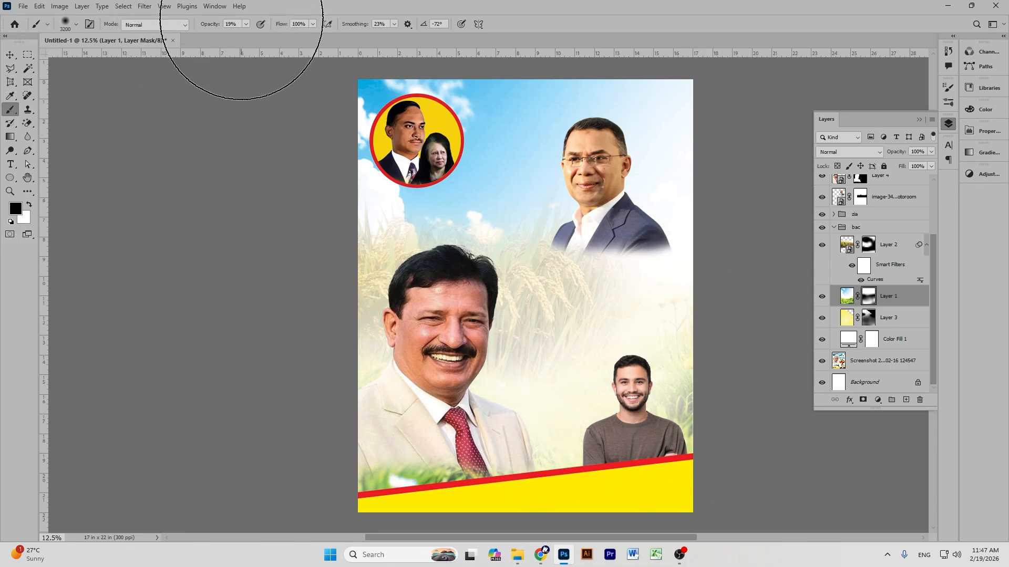
Raise the brush opacity and reveal more grass along the bottom on Layer 1's mask.
left_click(245, 24)
left_click_drag(248, 36, 269, 37)
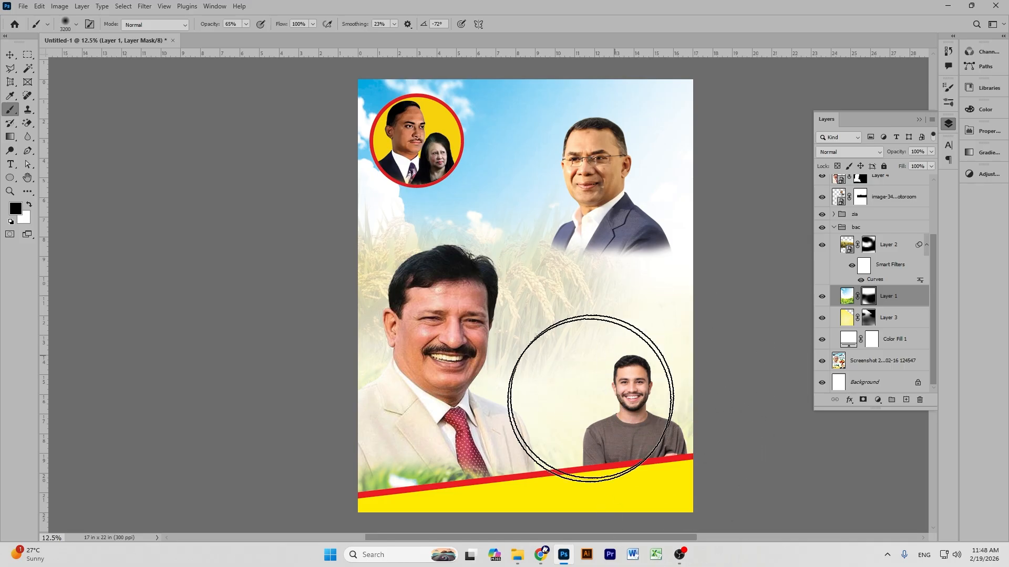
left_click(869, 317)
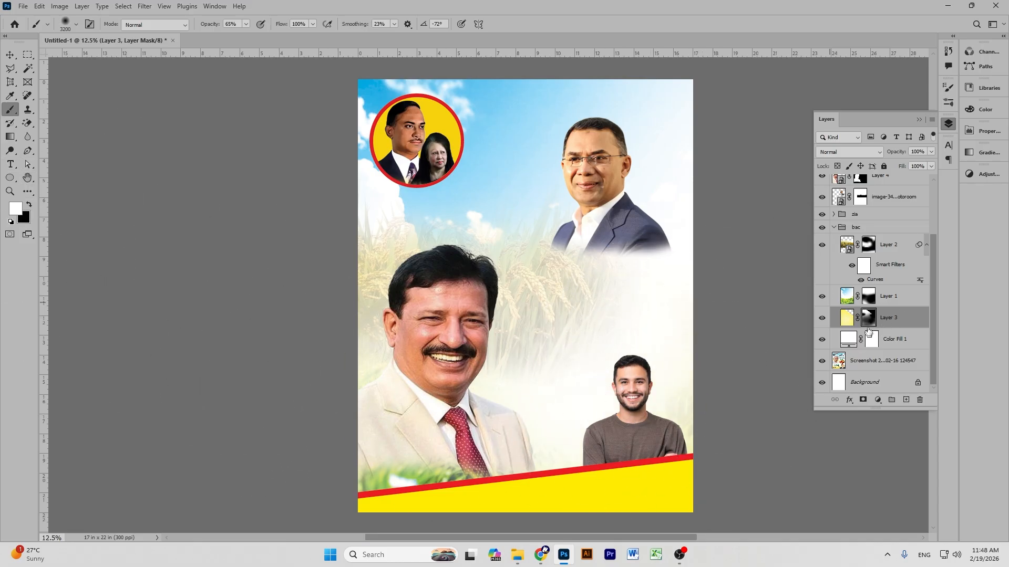
left_click(868, 297)
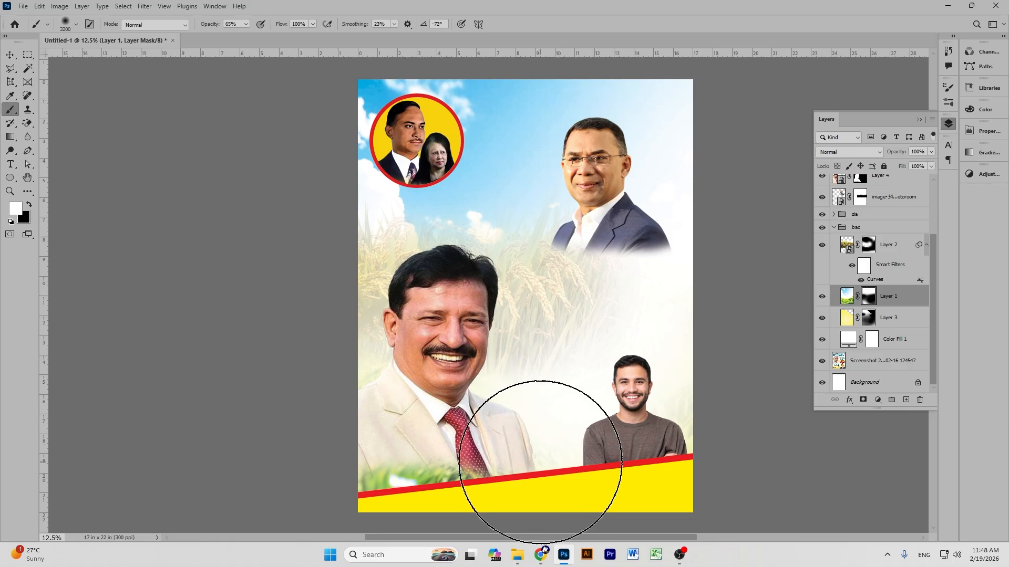
left_click_drag(541, 439, 556, 463)
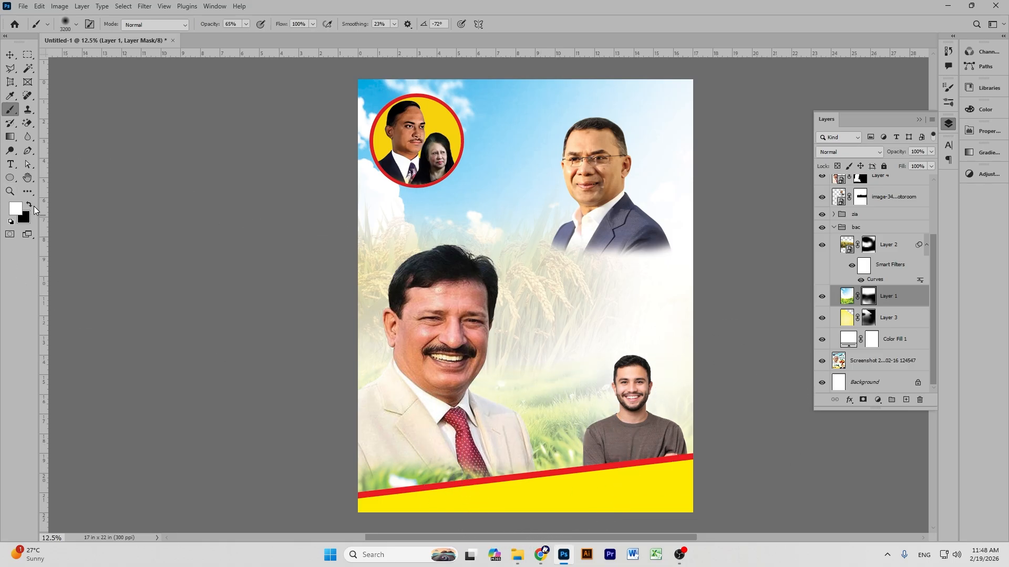
mouse_move(605, 279)
left_mouse_down()
mouse_move(604, 288)
mouse_move(443, 310)
mouse_move(709, 257)
mouse_move(606, 291)
left_mouse_up()
left_click(28, 205)
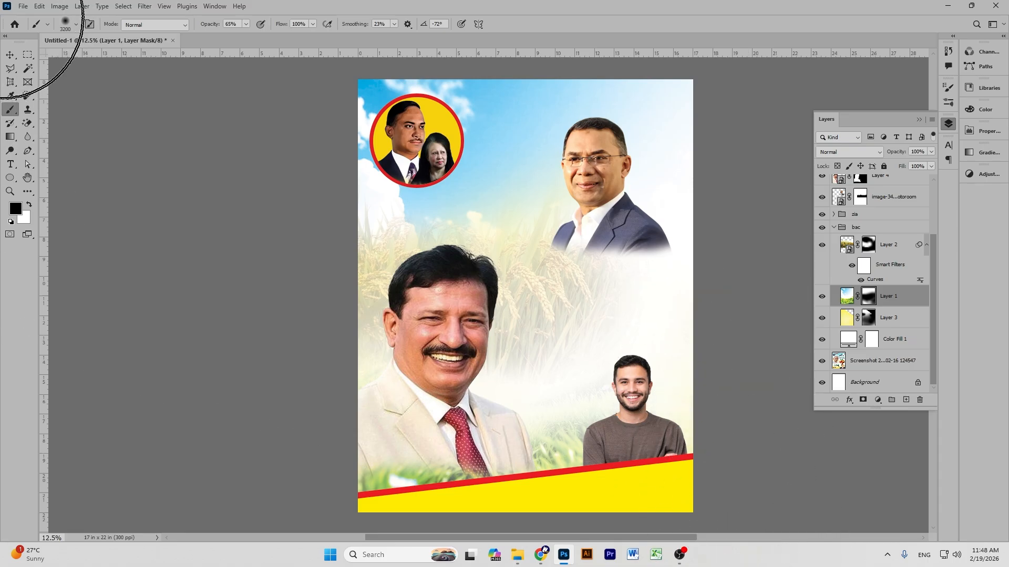
Scale the Layer 4 cream-suit portrait to about 110% and nudge it down and right.
left_click(10, 55)
left_click(186, 148)
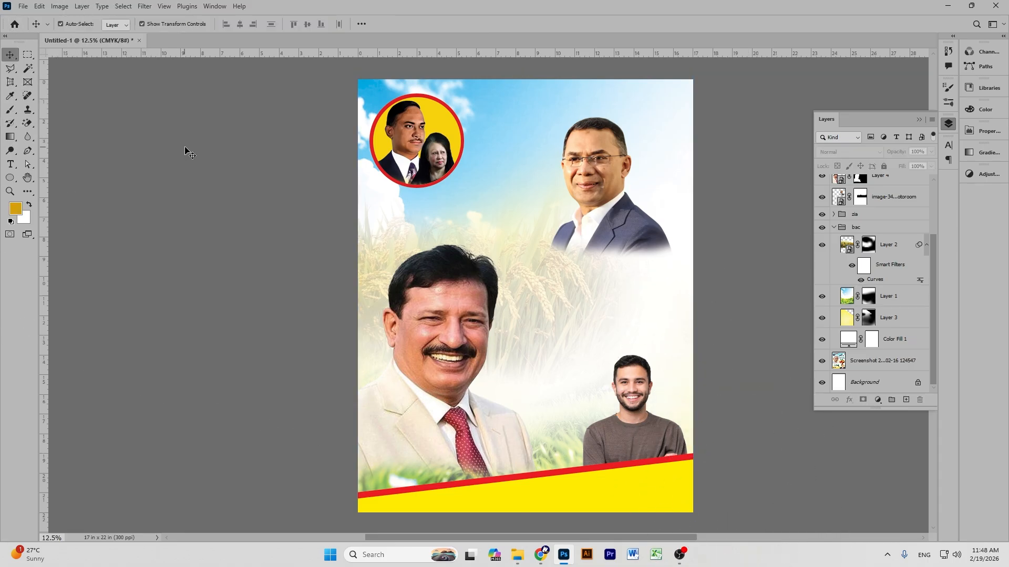
scroll(512, 234, "down", 5)
scroll(515, 232, "up", 4)
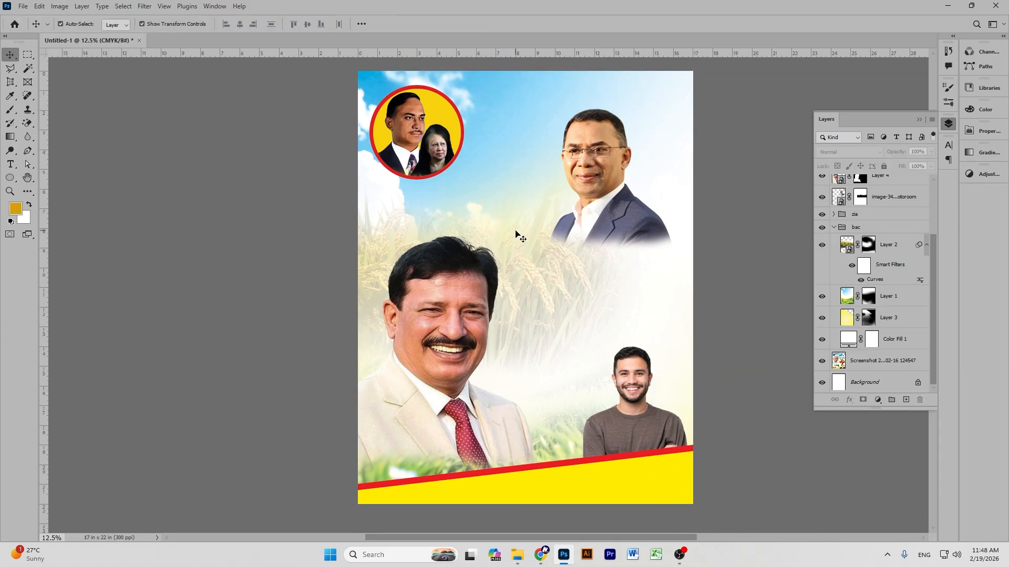
left_click(864, 183)
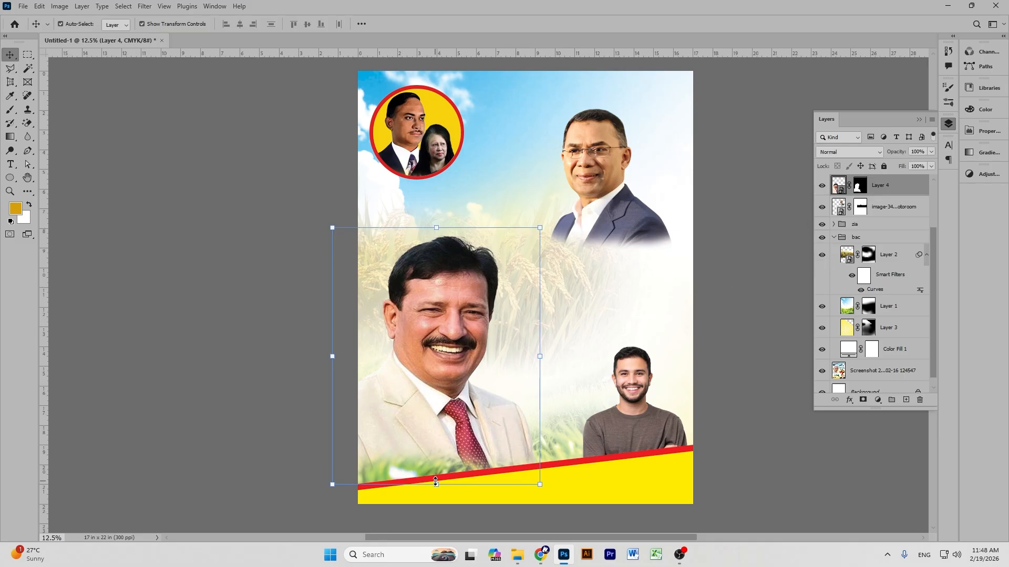
left_click_drag(435, 486, 435, 510)
left_click(520, 25)
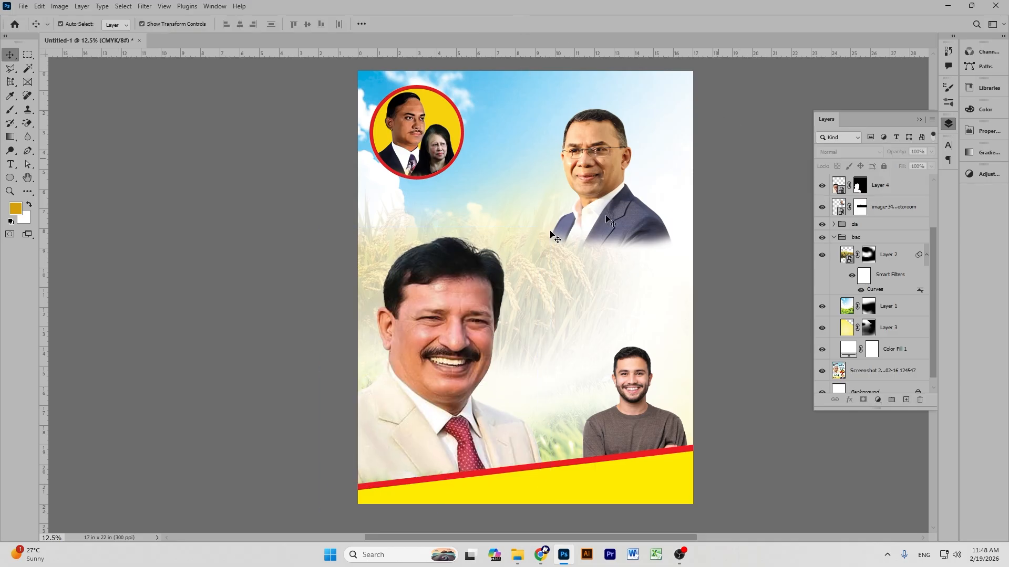
left_click_drag(433, 286, 446, 278)
left_click_drag(436, 312, 436, 325)
Zoom out and select Layer 4 through Color Fill 1 together.
left_click(751, 238)
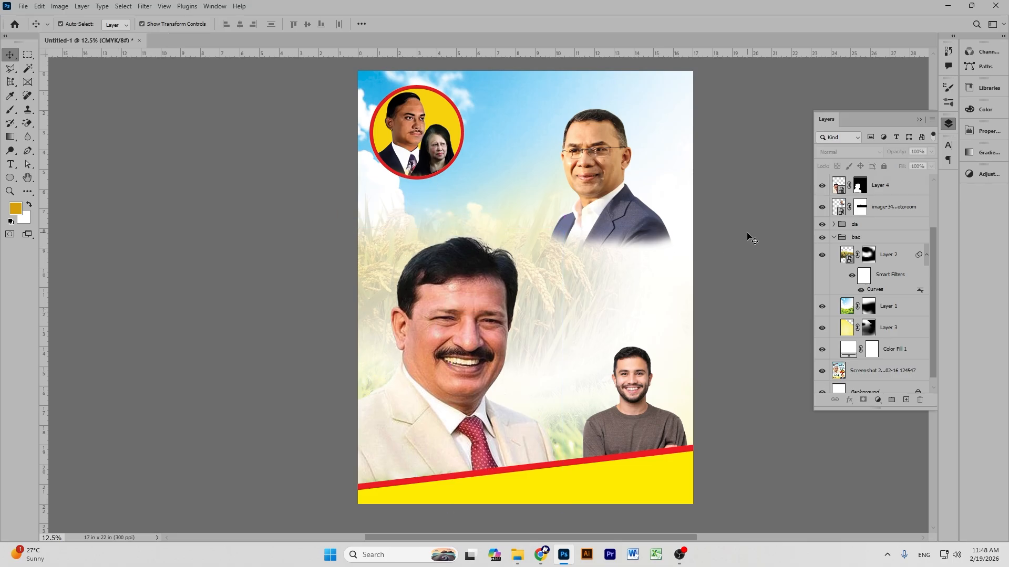
key("ctrl+minus")
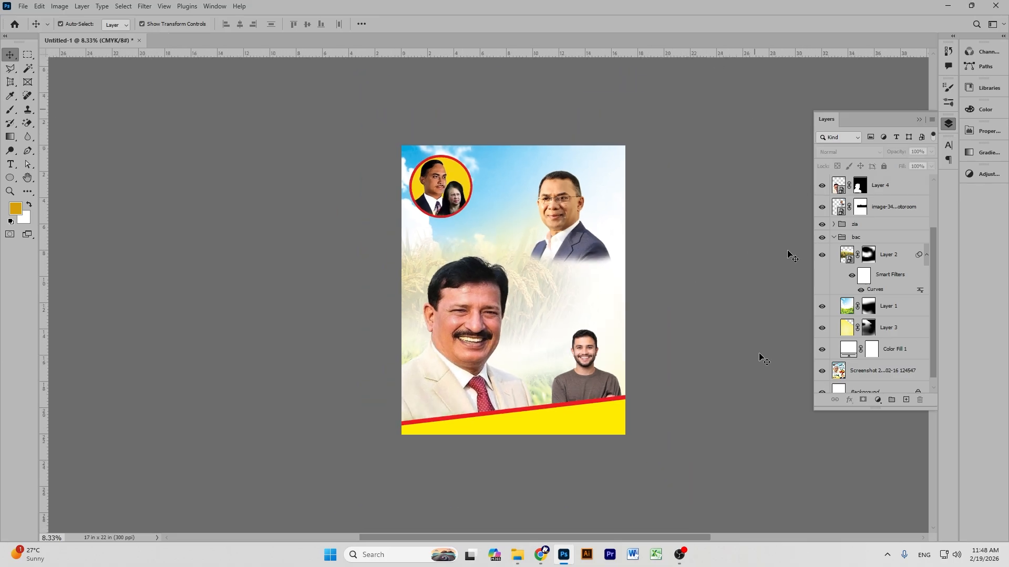
left_click(878, 185)
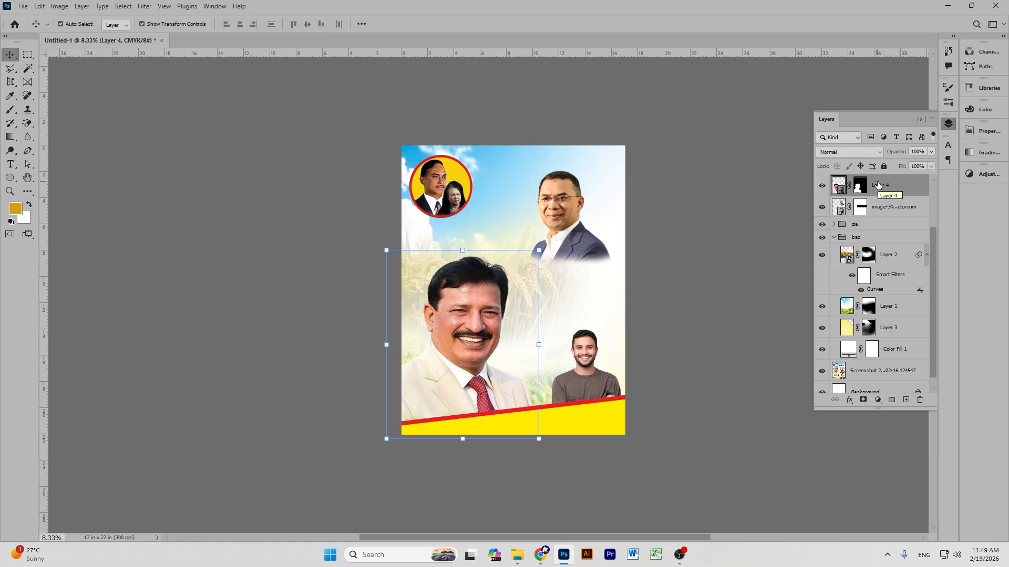
scroll(883, 301, "down", 1)
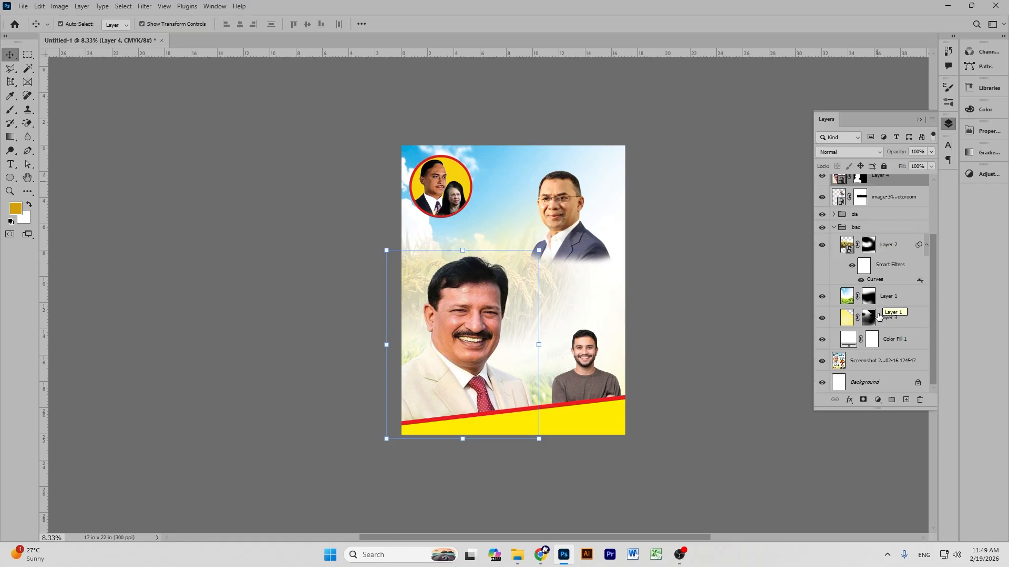
left_click(887, 341, "shift")
scroll(887, 213, "up", 3)
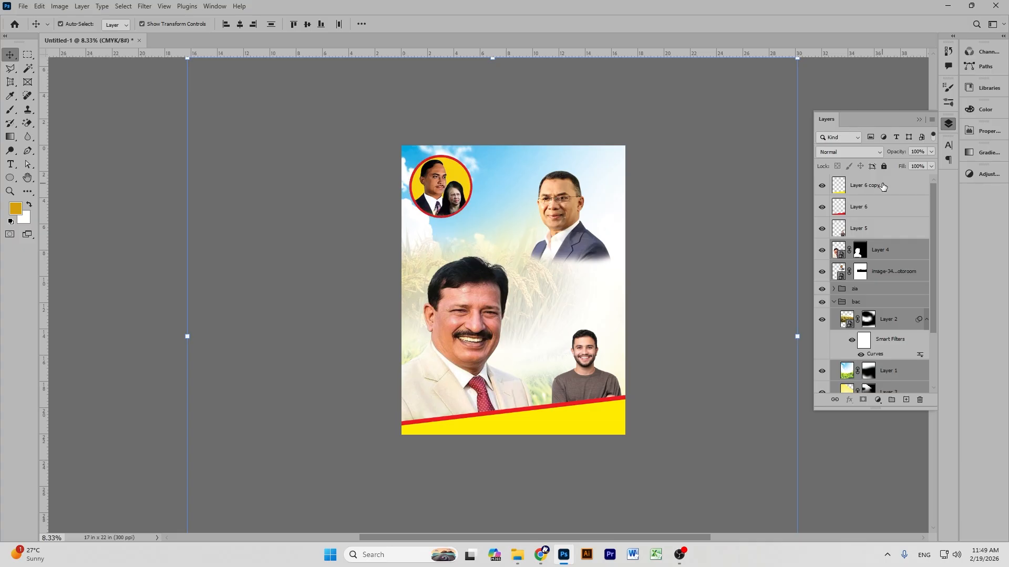
Select Layer 6 copy through Color Fill 1 and try moving the artwork, undoing the move.
left_click(882, 185)
scroll(882, 315, "down", 3)
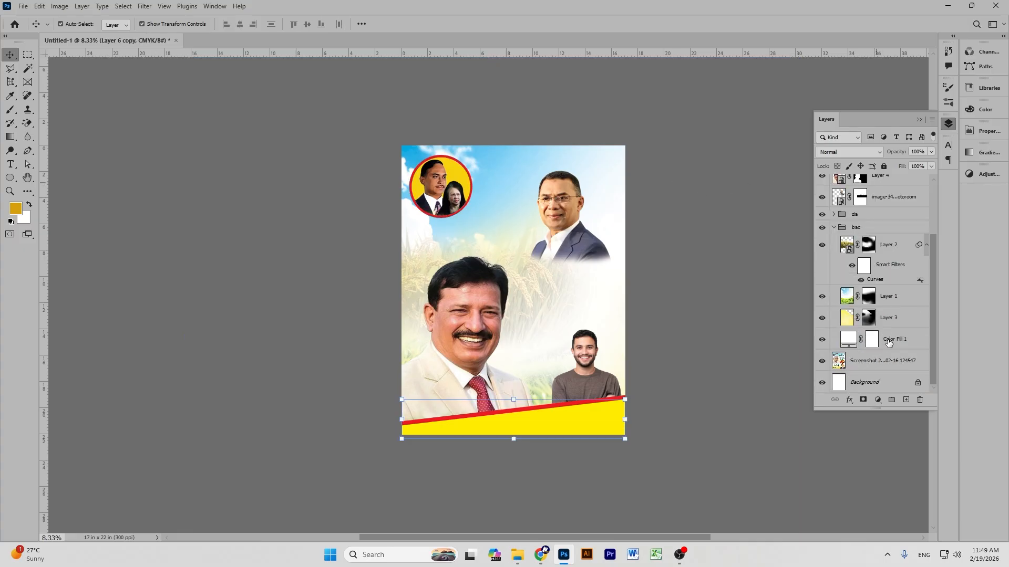
left_click(888, 340, "shift")
scroll(893, 294, "up", 3)
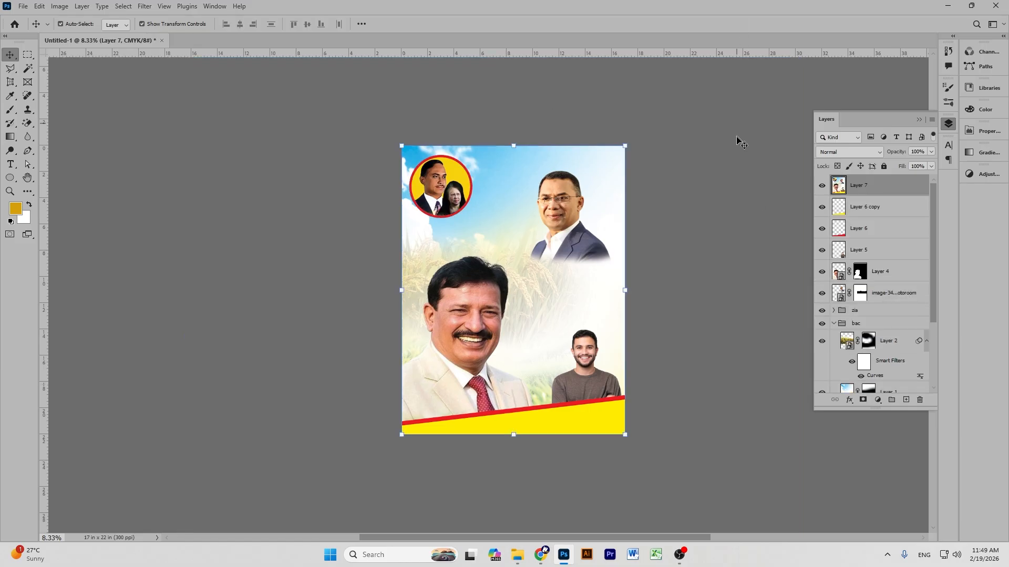
left_click_drag(530, 213, 540, 222)
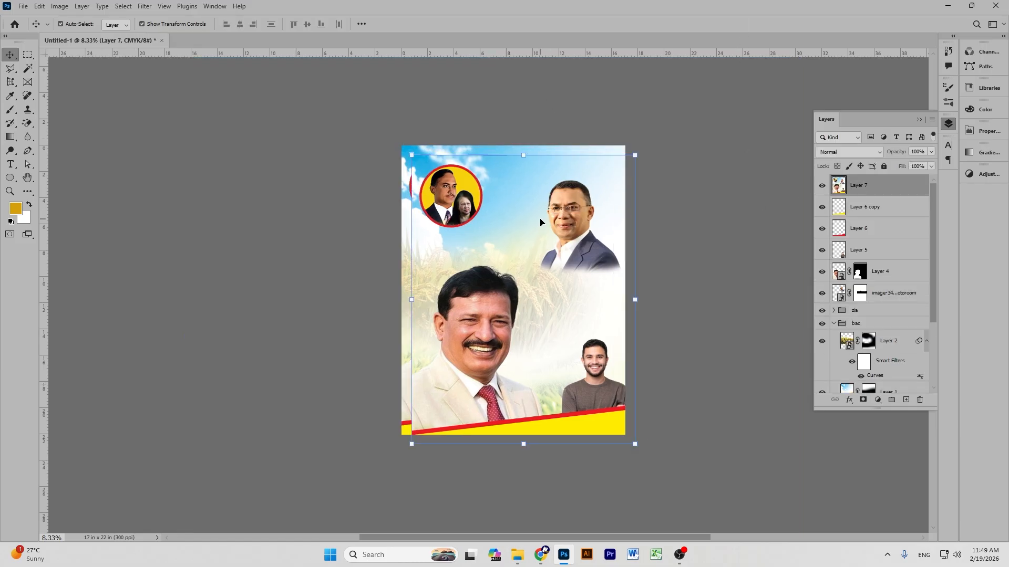
key("ctrl+z")
key("ctrl+z")
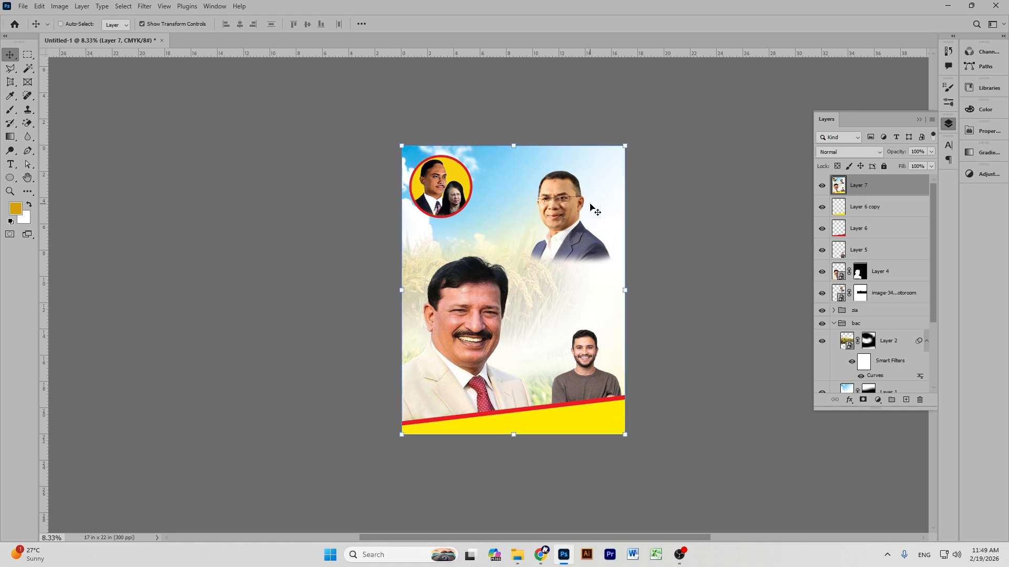
Merge Layer 6 copy through Color Fill 1 and reposition it, then undo the move and merge.
left_click(853, 189)
scroll(868, 295, "down", 3)
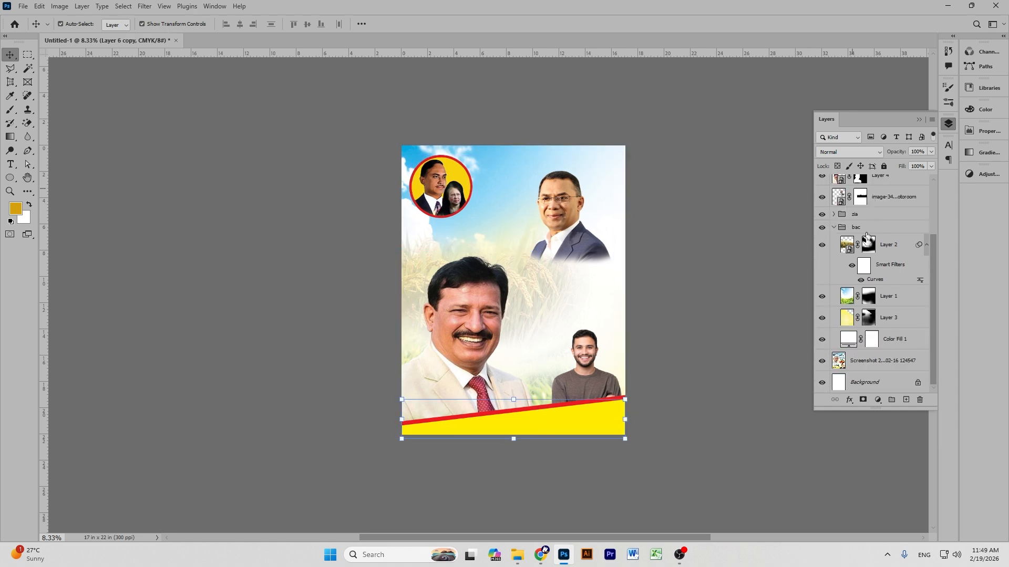
left_click(891, 340, "shift")
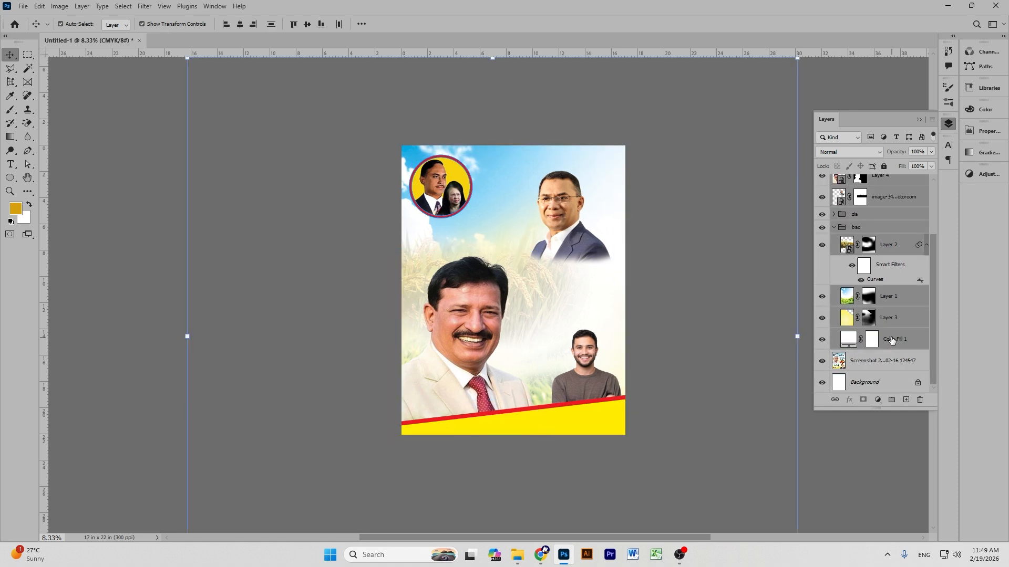
key("ctrl+e")
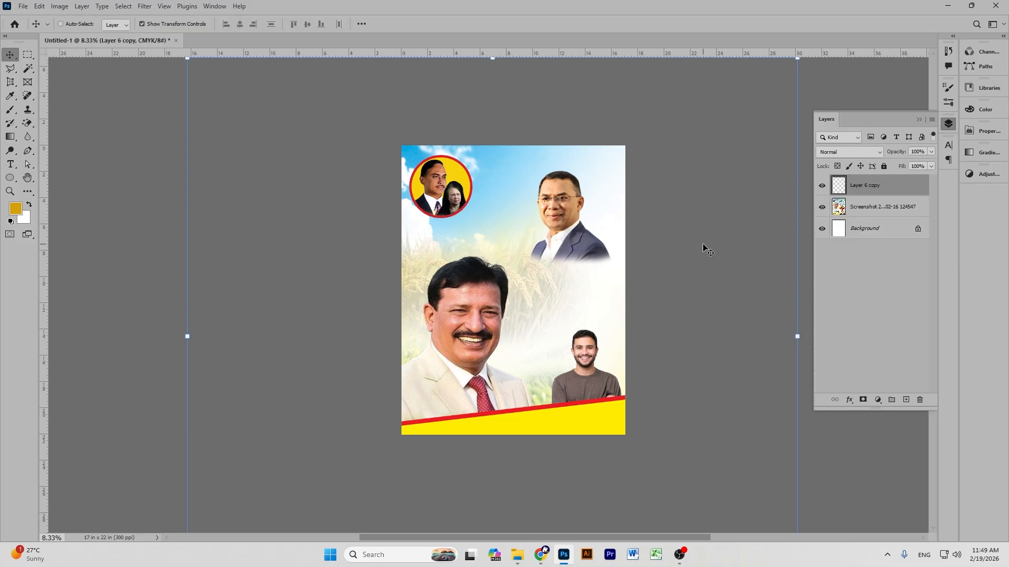
left_click_drag(475, 203, 464, 225)
left_click_drag(504, 197, 531, 232)
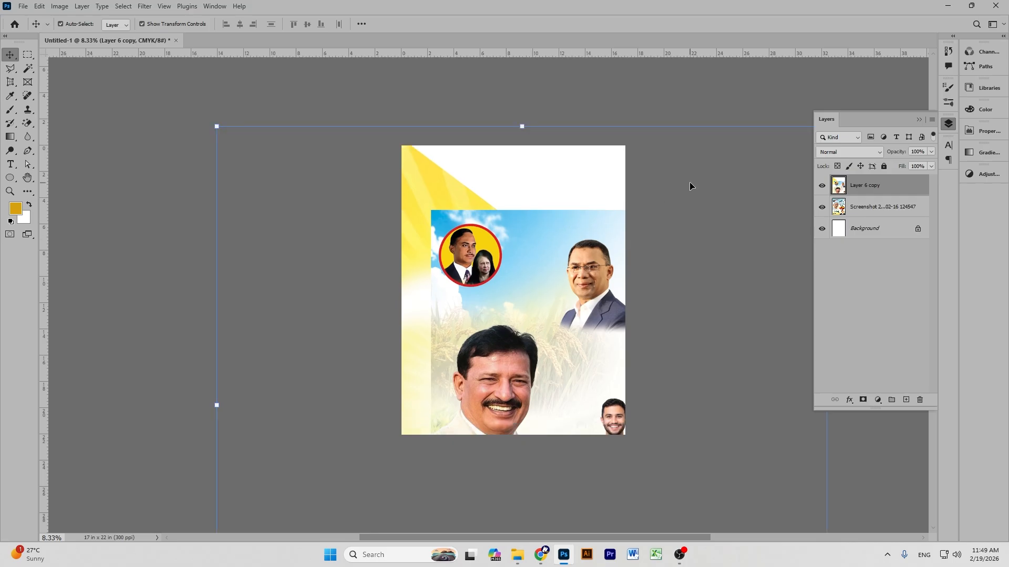
key("ctrl+z")
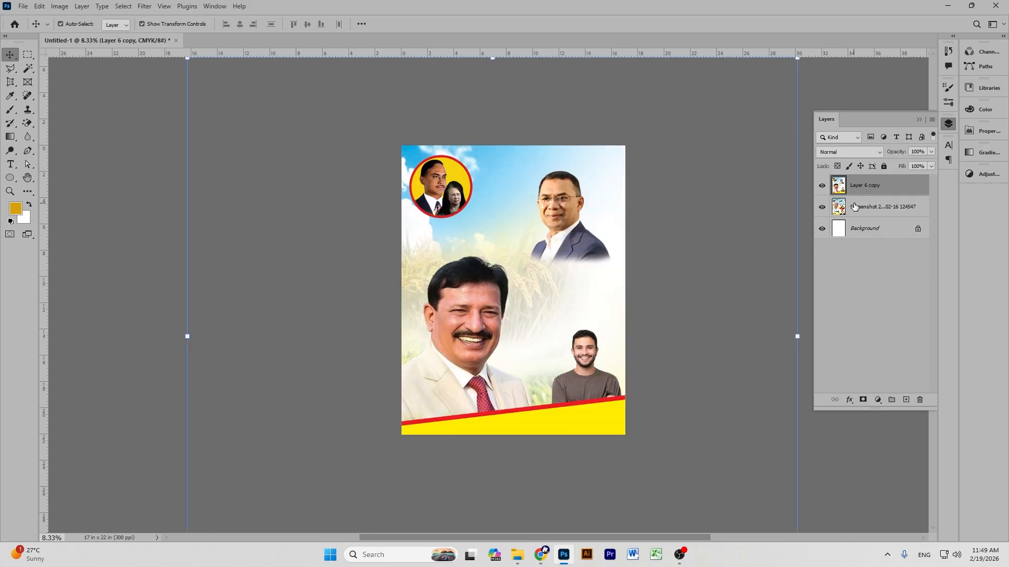
key("ctrl+z")
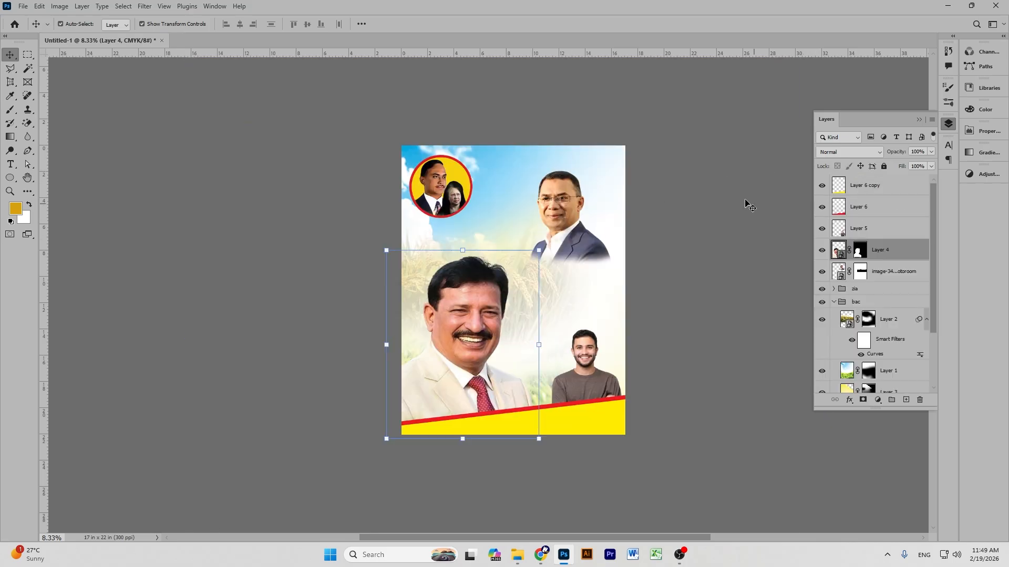
Stamp Layer 6 copy through Color Fill 1 into a new Layer 7 and open Curves.
left_click(746, 202)
left_click(888, 189)
scroll(879, 362, "down", 3)
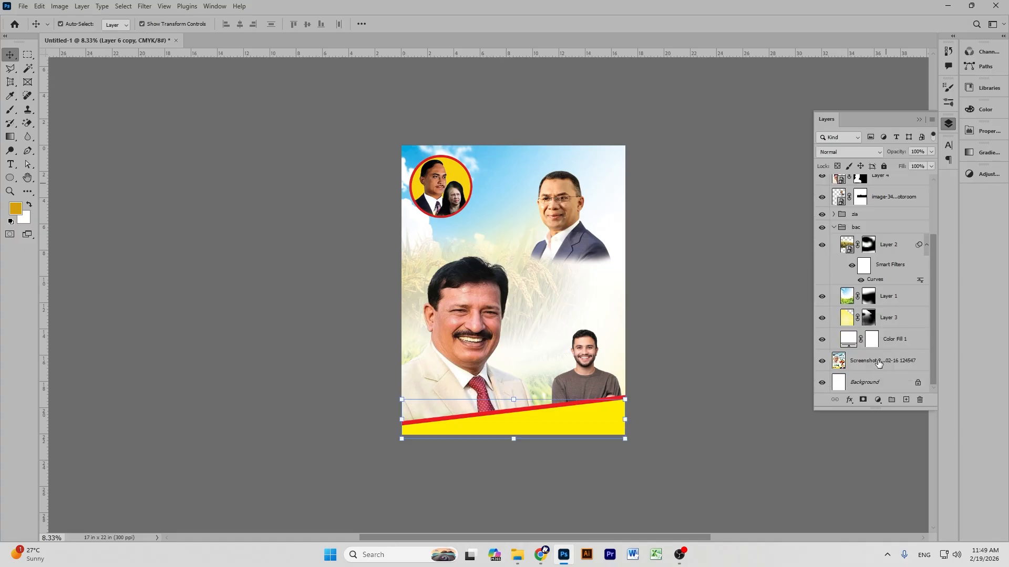
left_click(900, 339, "shift")
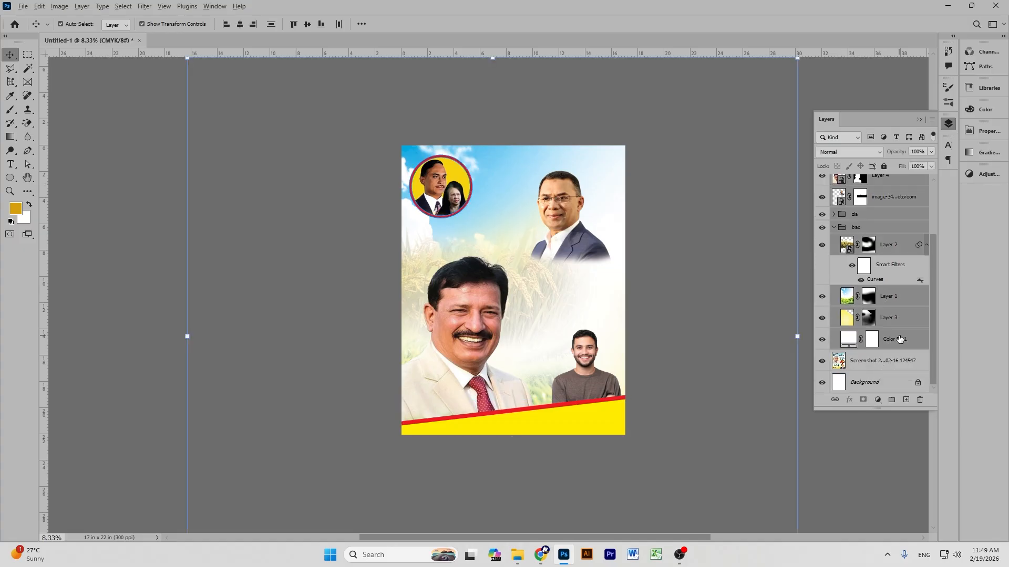
key("ctrl+alt+shift+e")
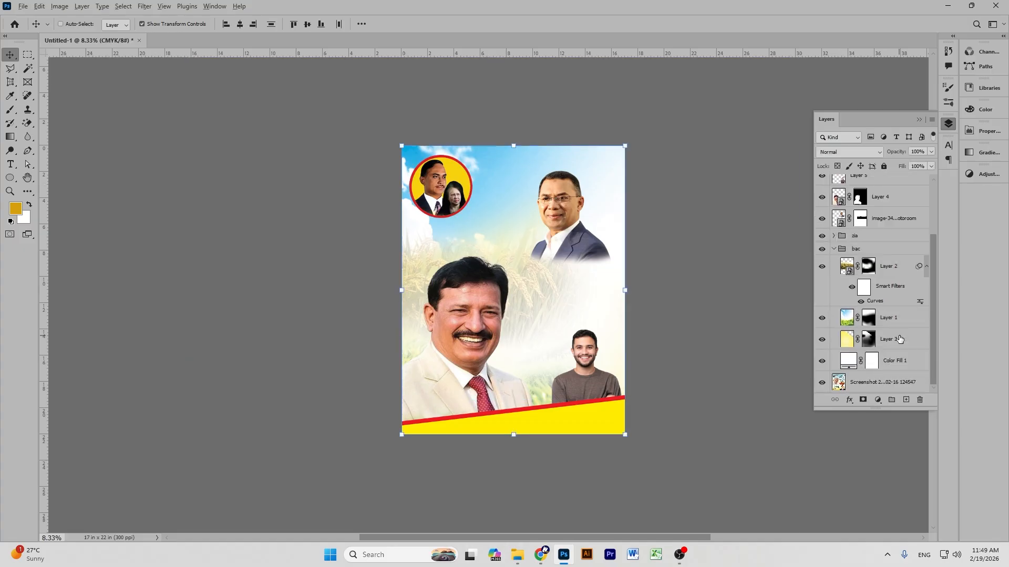
scroll(856, 262, "up", 3)
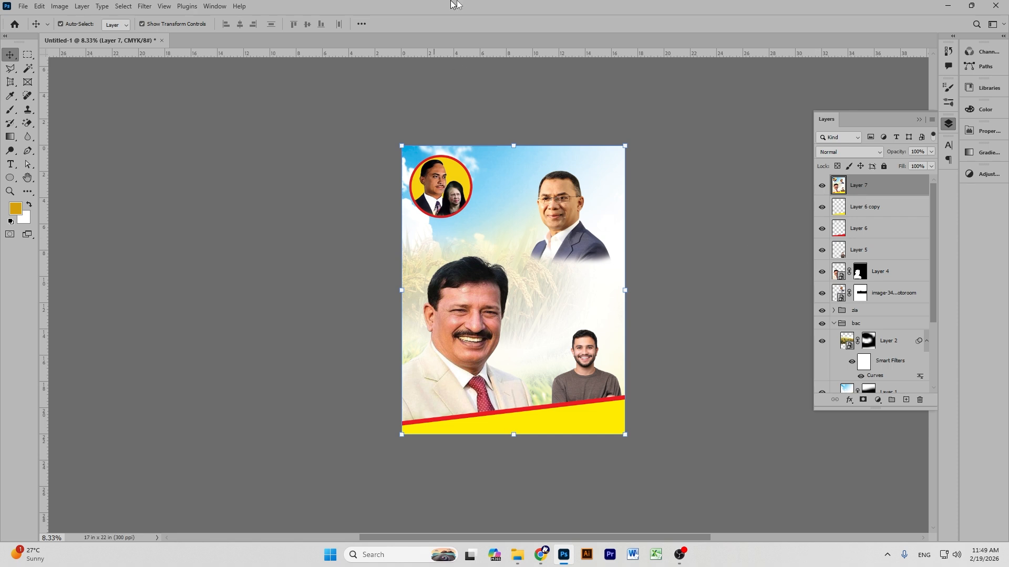
left_click(652, 160)
left_click(569, 230)
key("ctrl+m")
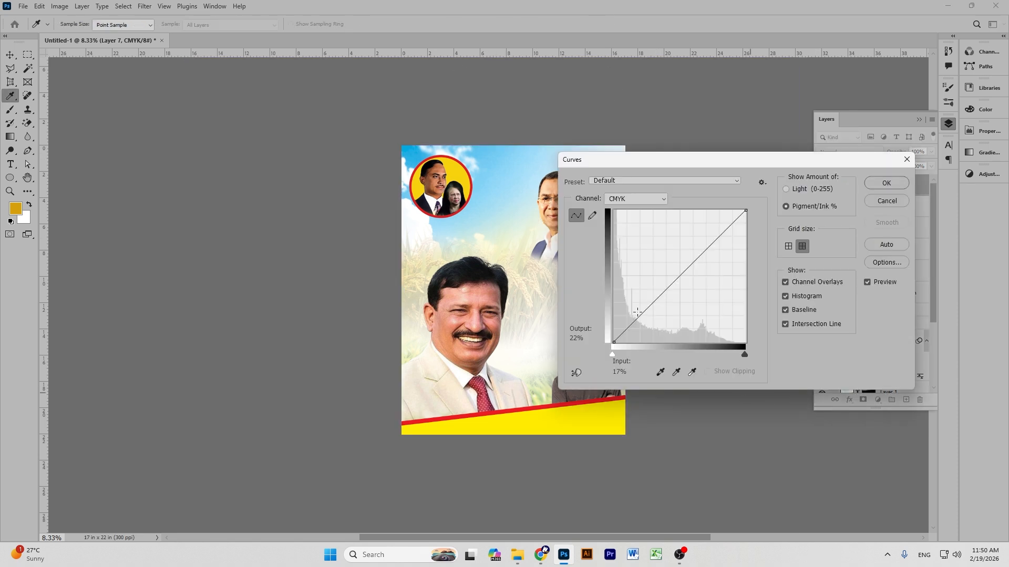
Apply a near-neutral curve to Layer 7, then launch Illustrator.
left_click_drag(646, 317, 627, 329)
left_click_drag(626, 160, 704, 164)
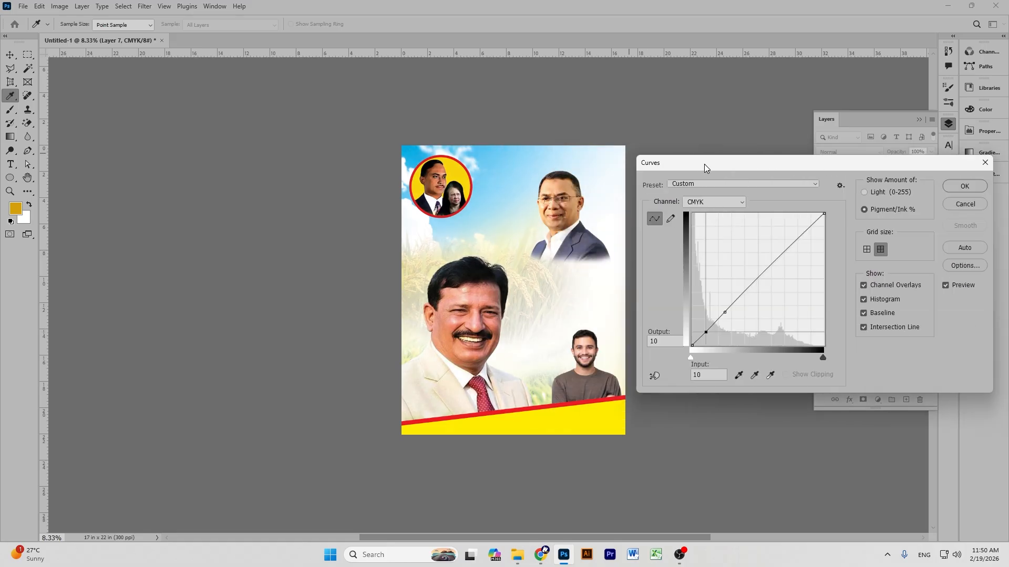
left_click(955, 187)
key("v")
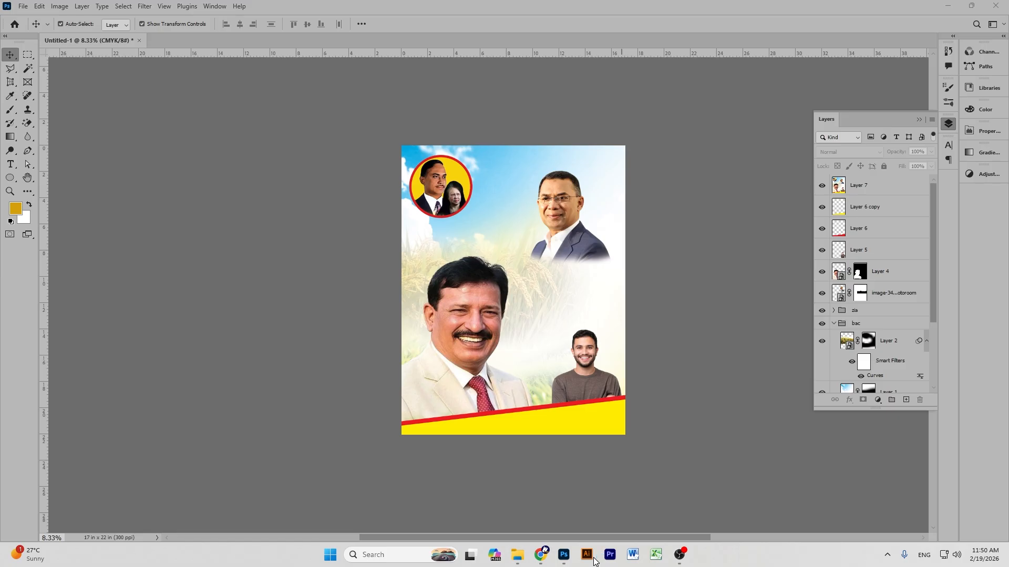
left_click(593, 561)
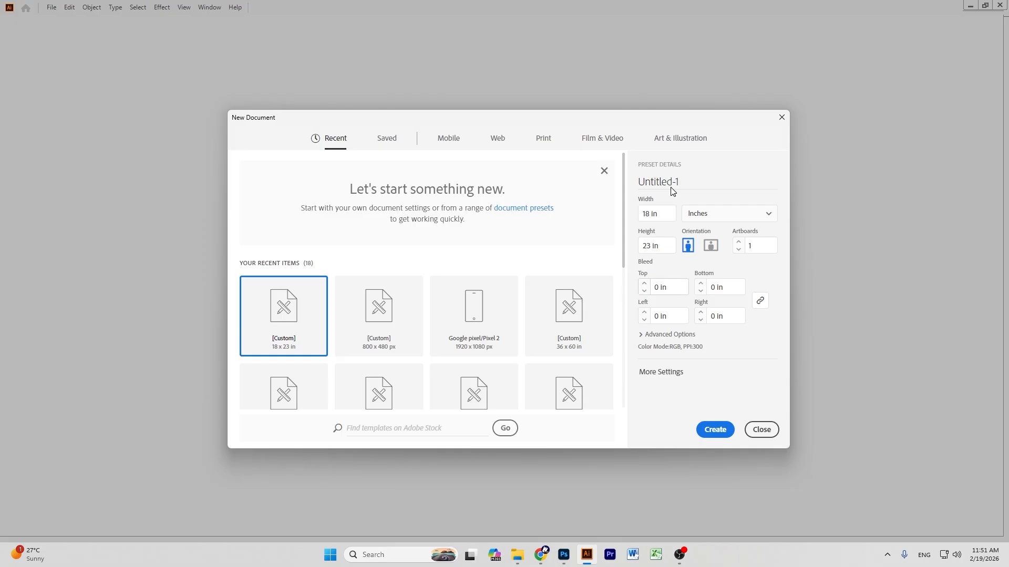
Create an 18 × 23 in Untitled-1 document in CMYK Color mode.
left_click(644, 336)
left_click(676, 323)
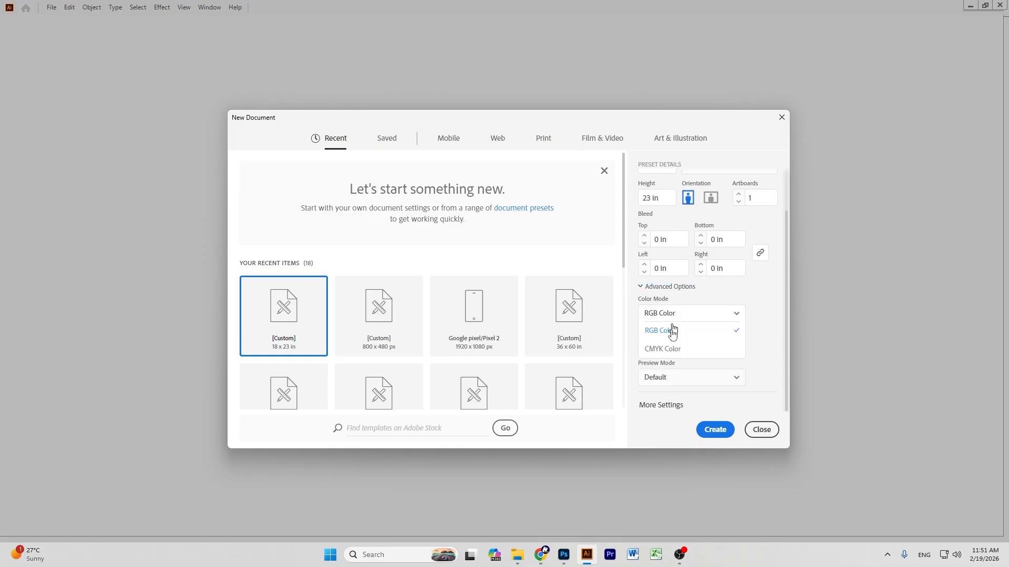
left_click(667, 348)
scroll(702, 257, "up", 2)
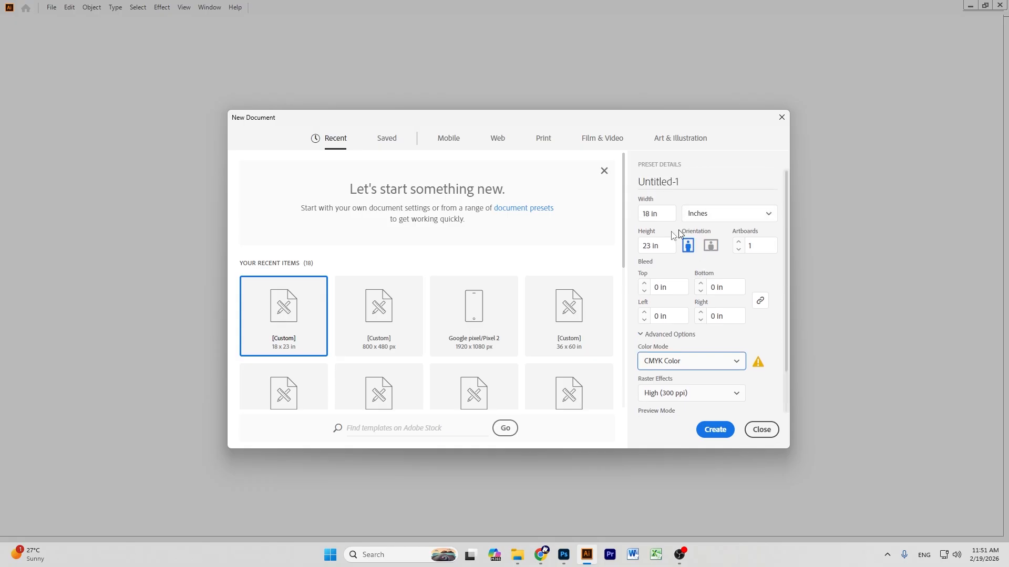
left_click(713, 430)
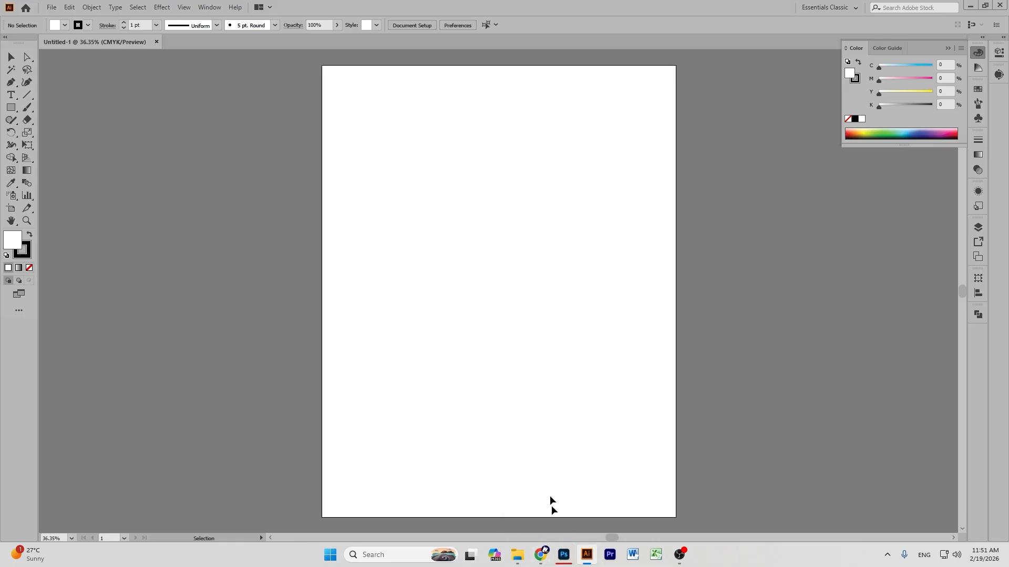
Drag the Layer 7 poster from Photoshop onto the artboard and centre it horizontally and vertically.
left_click(563, 555)
left_click_drag(534, 273, 567, 503)
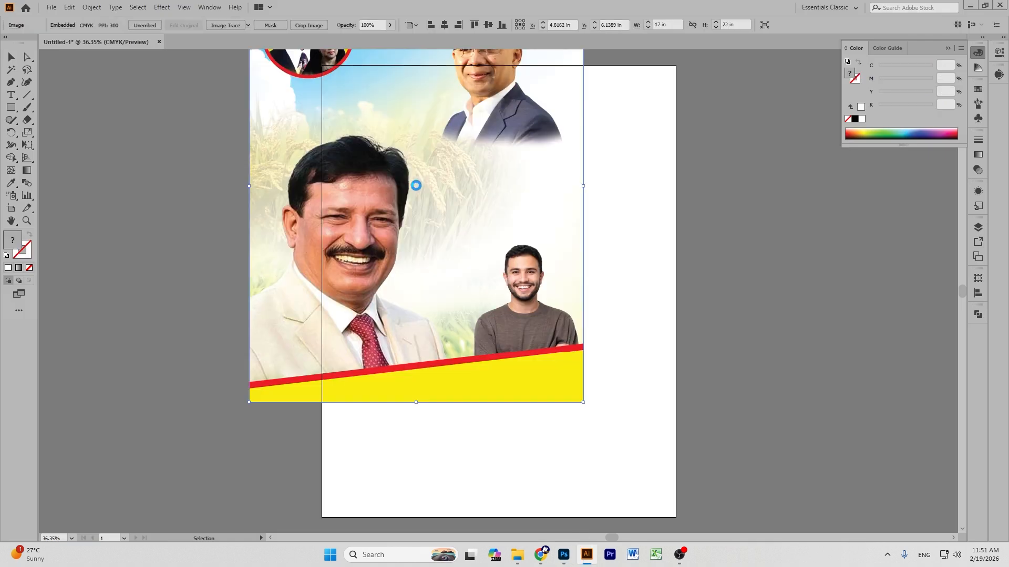
left_click(444, 24)
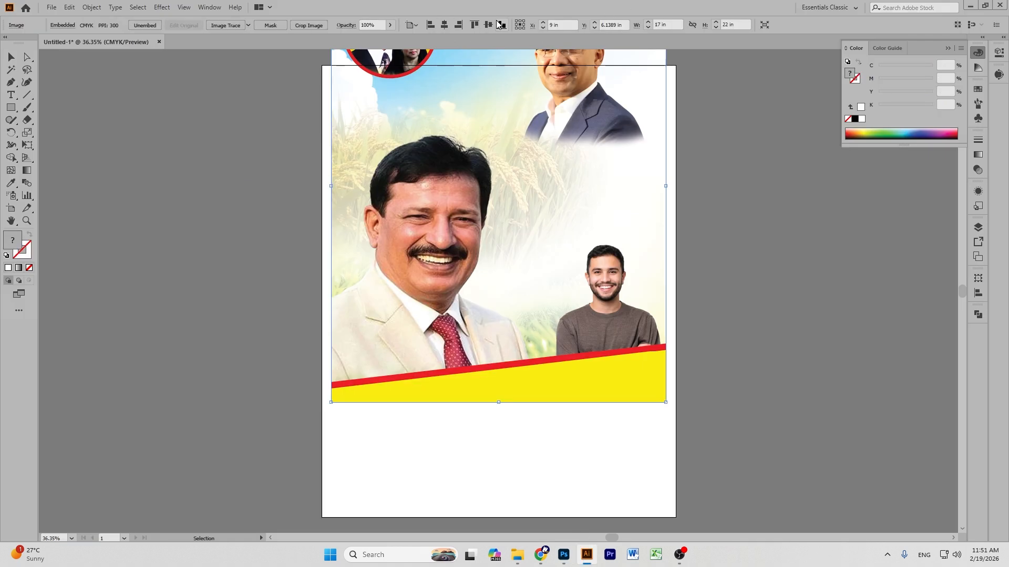
left_click(492, 26)
left_click(712, 222)
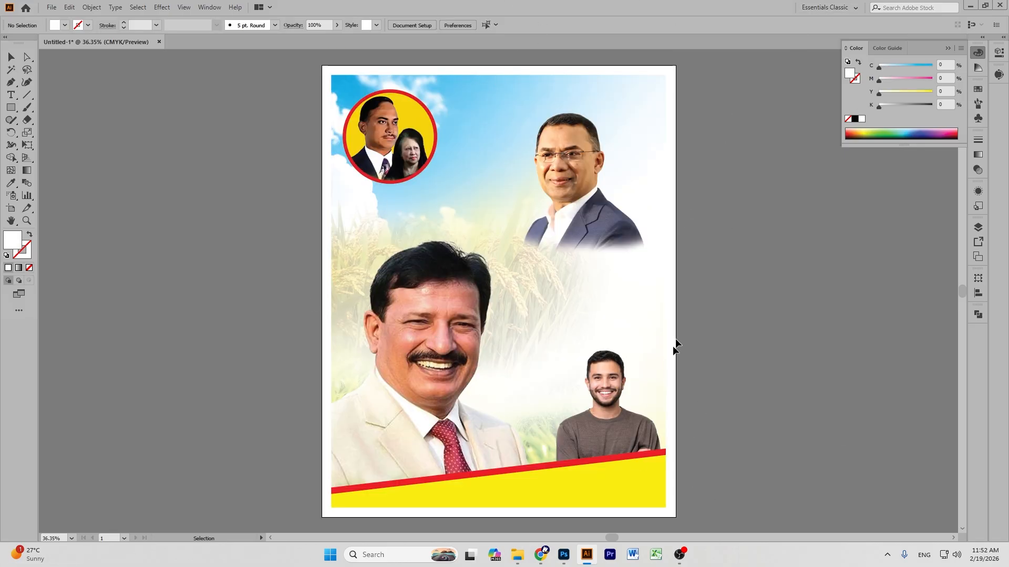
key("ctrl+a")
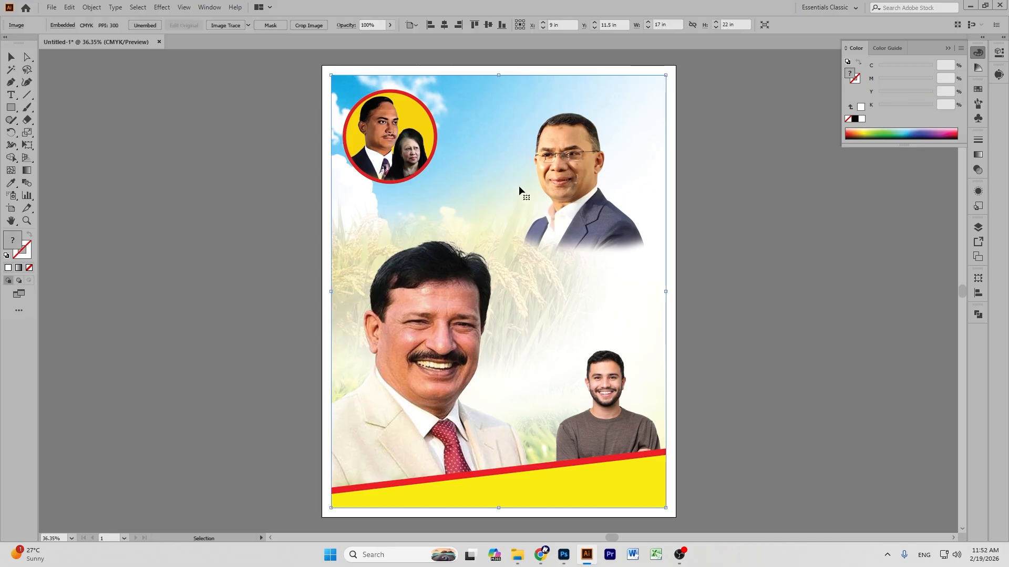
key("a")
key("v")
left_click(698, 167)
Draw a 17 × 22 in rectangle from the artboard's top-left corner.
left_click(10, 110)
left_click(331, 73)
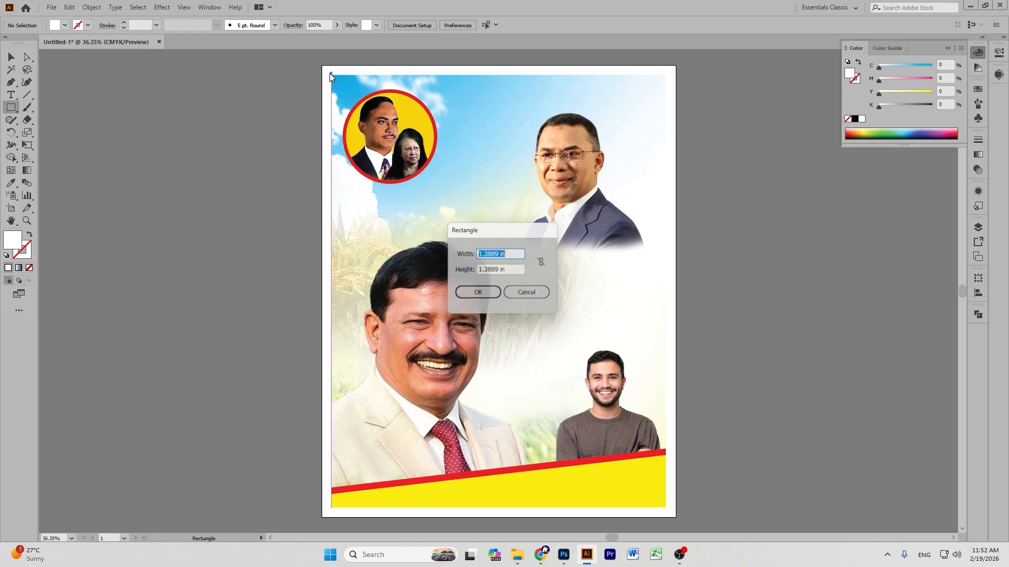
type("17")
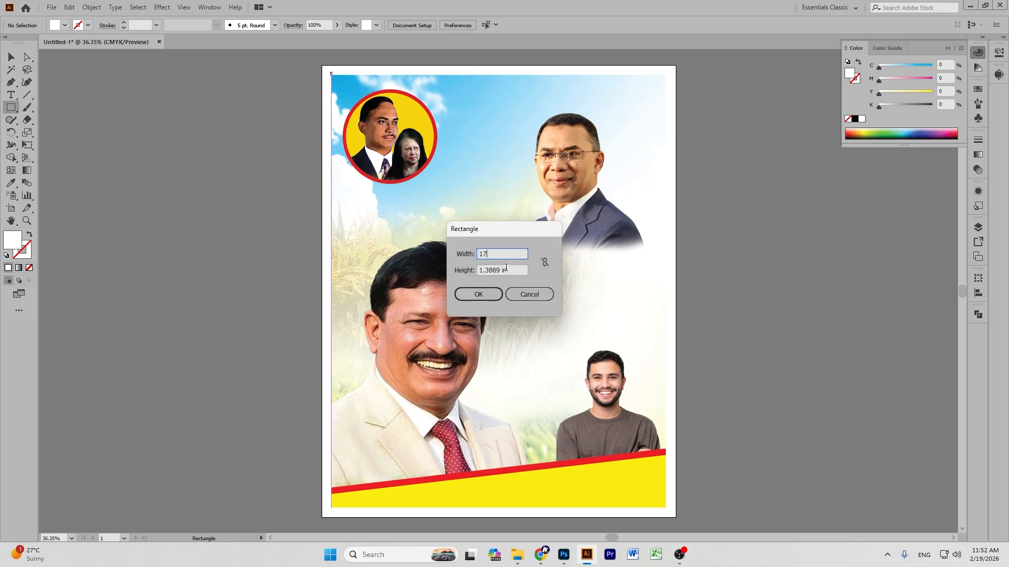
key("Tab")
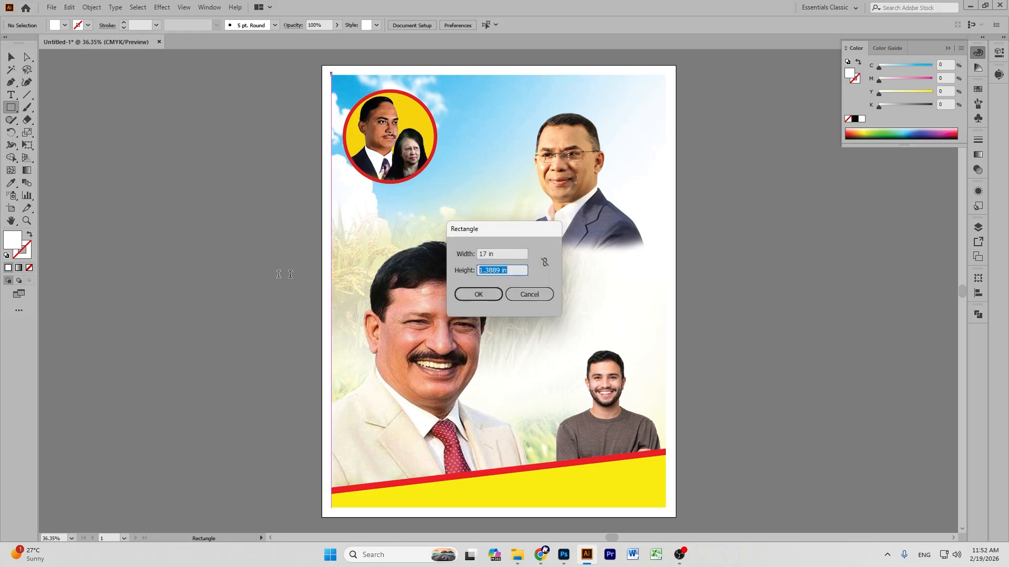
type("22")
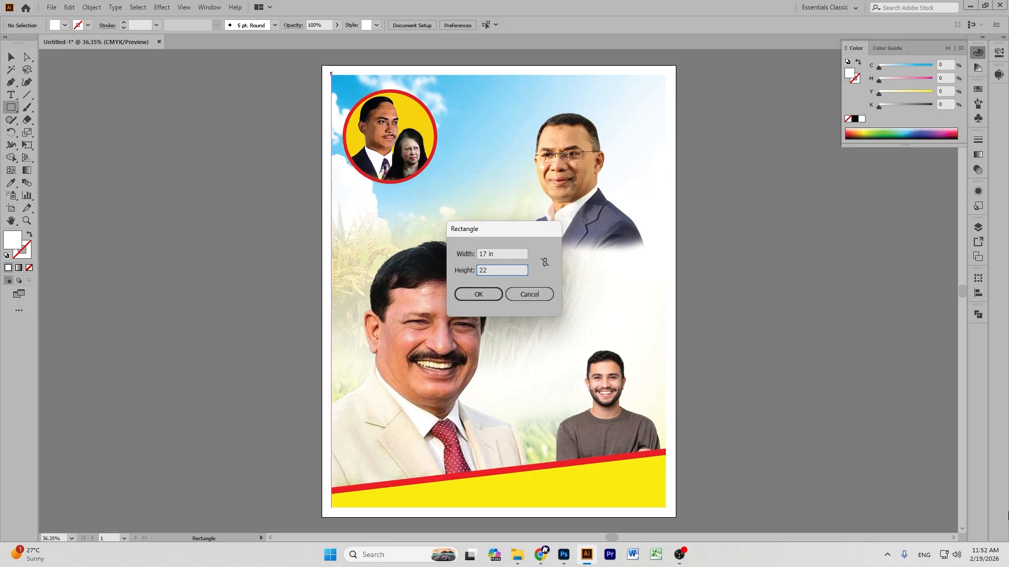
left_click(480, 293)
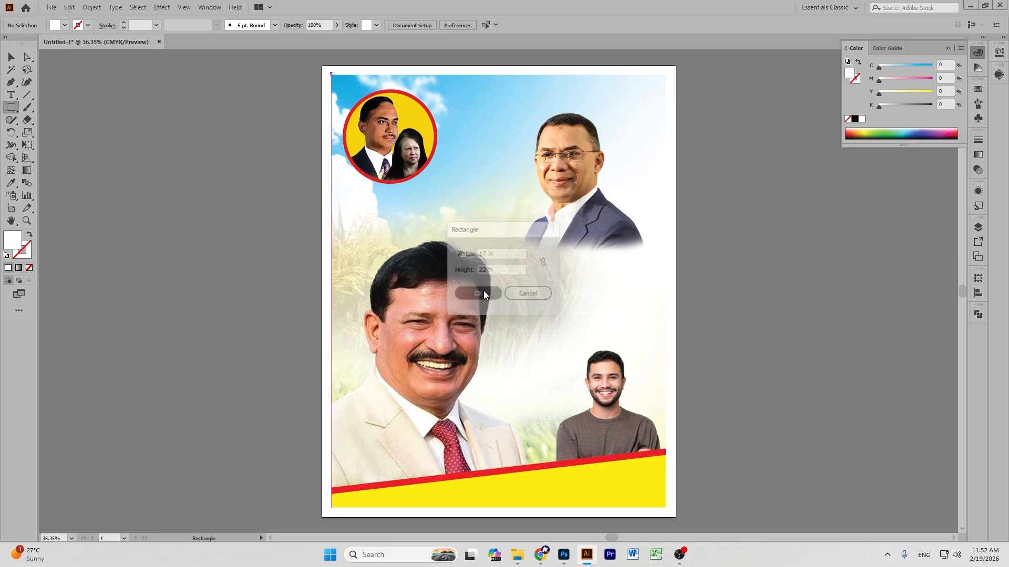
left_click(13, 55)
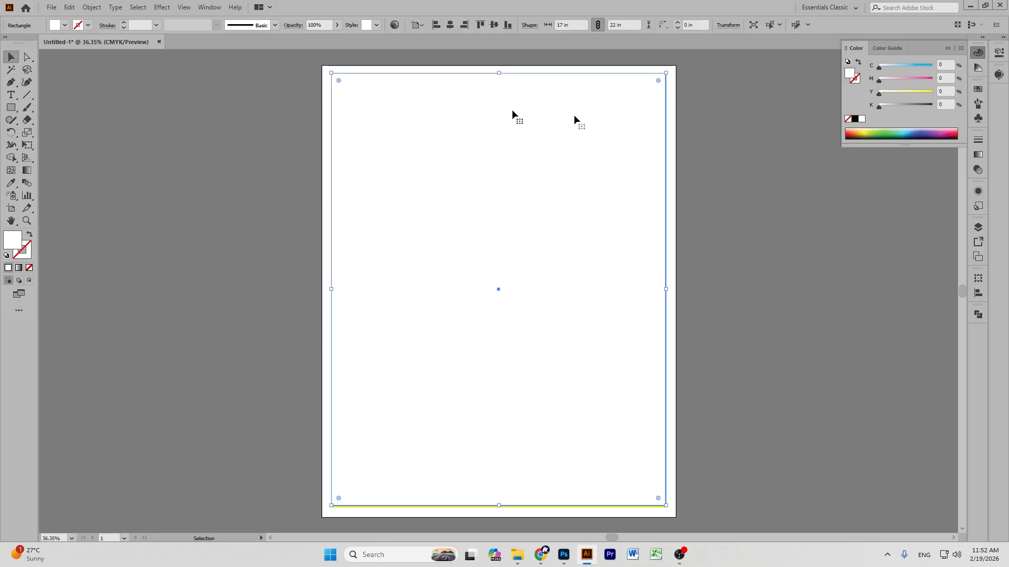
left_click(750, 177)
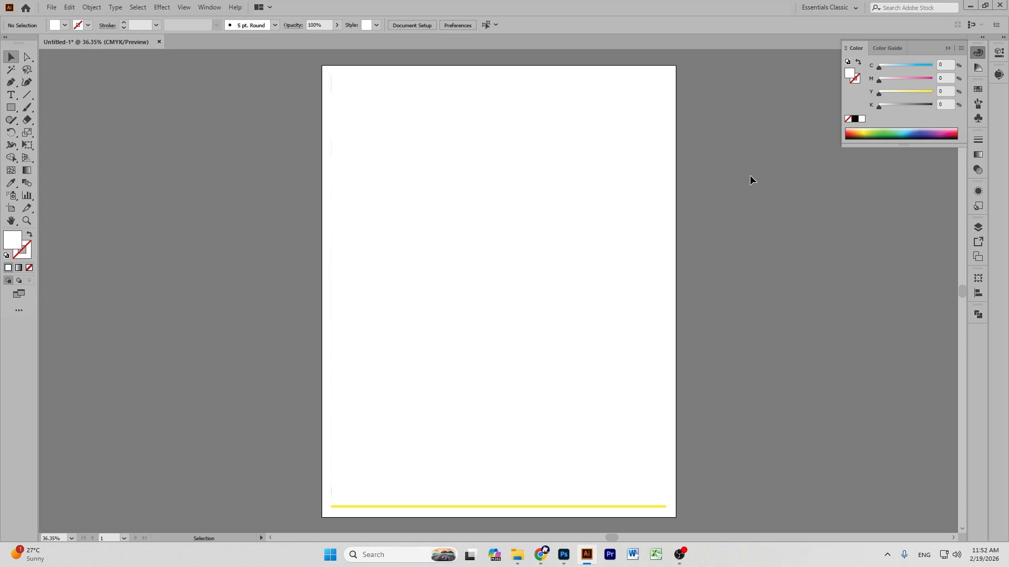
Centre the large white rectangle vertically on the artboard and reselect it.
left_click(645, 156)
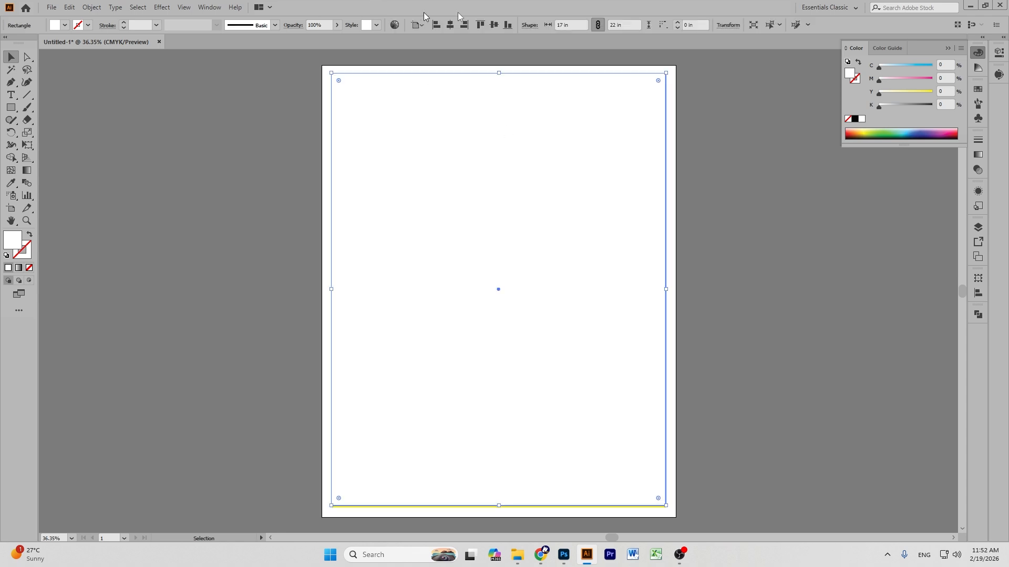
left_click(493, 25)
left_click(714, 174)
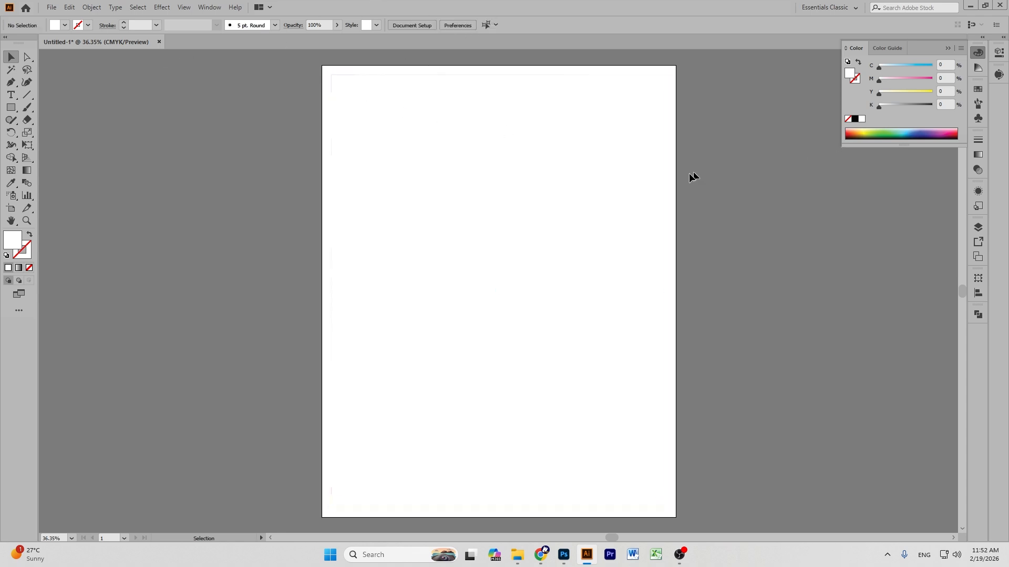
left_click(553, 184)
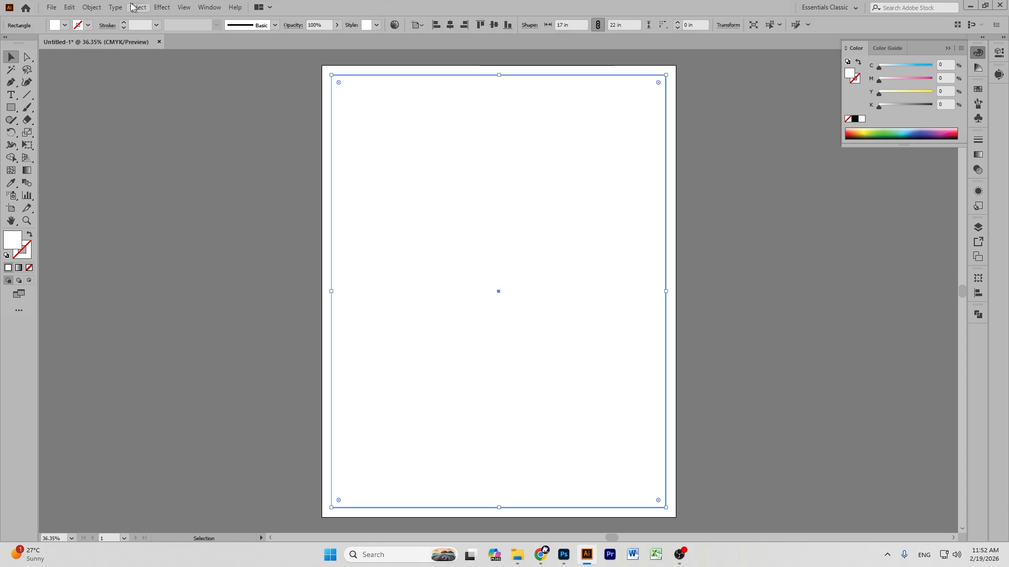
Offset the rectangle's path by -0.5 in, with preview on, to create an inset copy.
left_click(92, 6)
mouse_move(155, 263)
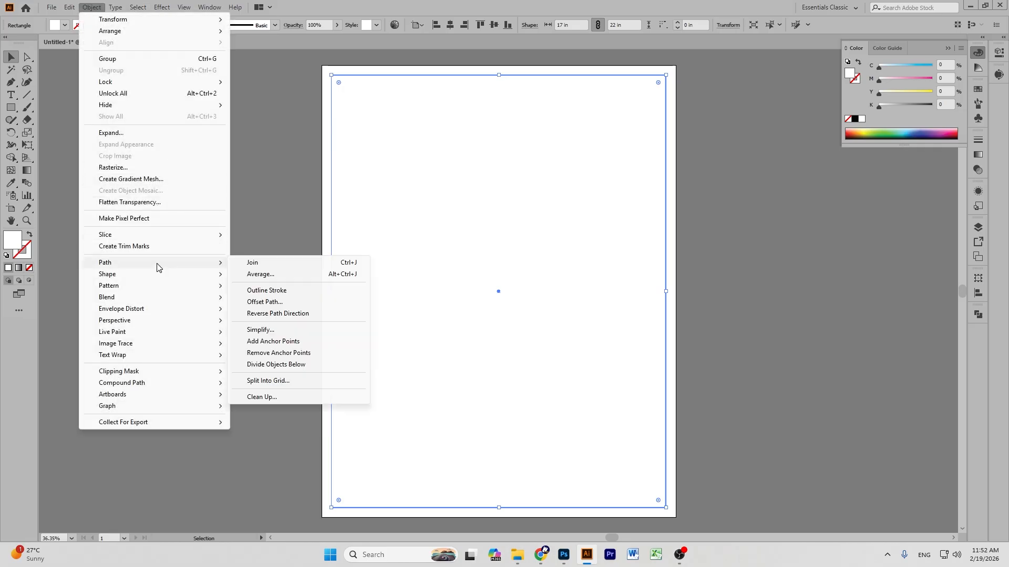
left_click(279, 302)
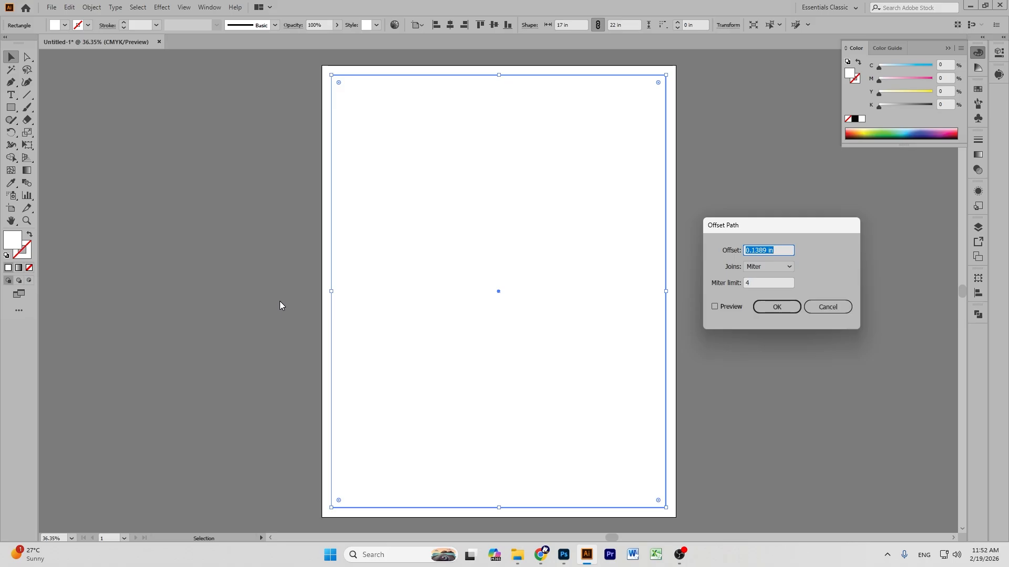
key("BackSpace")
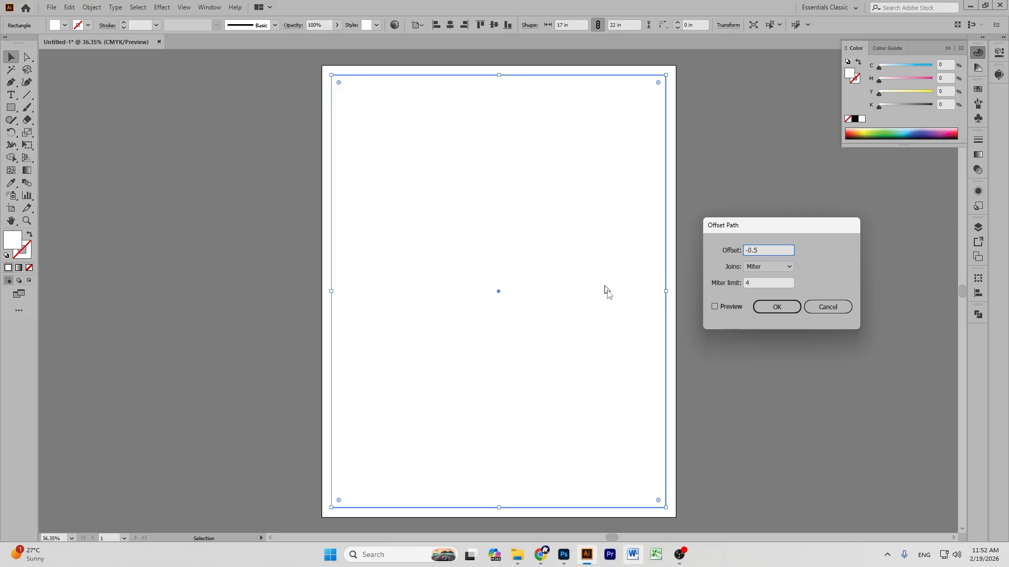
left_click(714, 306)
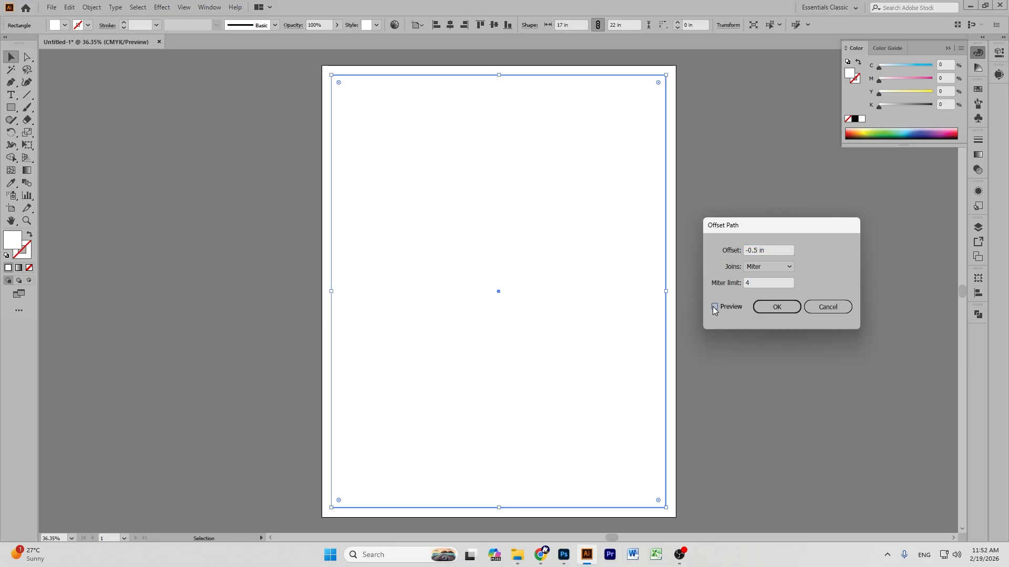
left_click(777, 307)
Convert the inset path into guides and delete the white rectangle covering the poster.
right_click(409, 155)
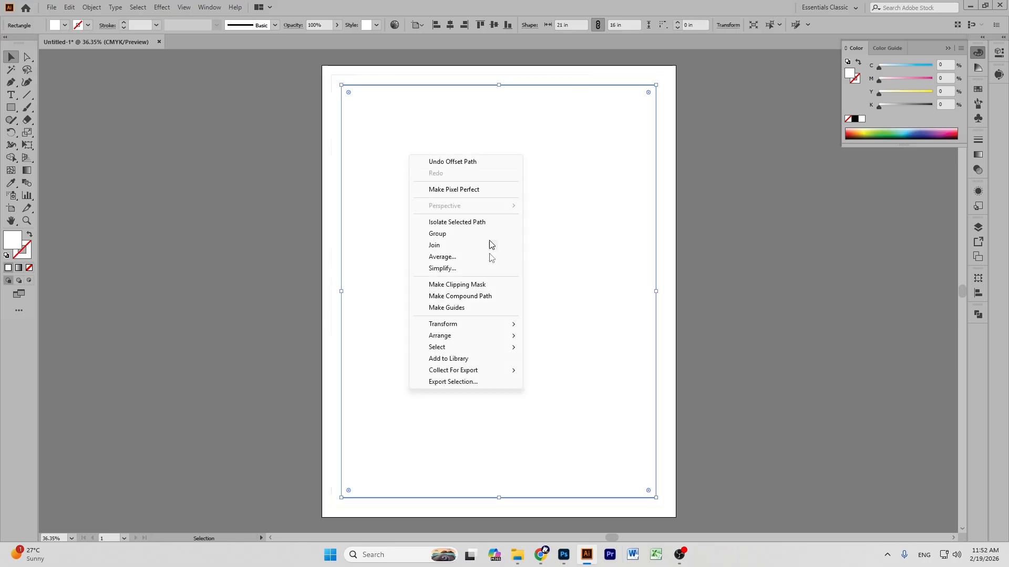
left_click(471, 307)
left_click(767, 270)
left_click_drag(536, 193, 799, 234)
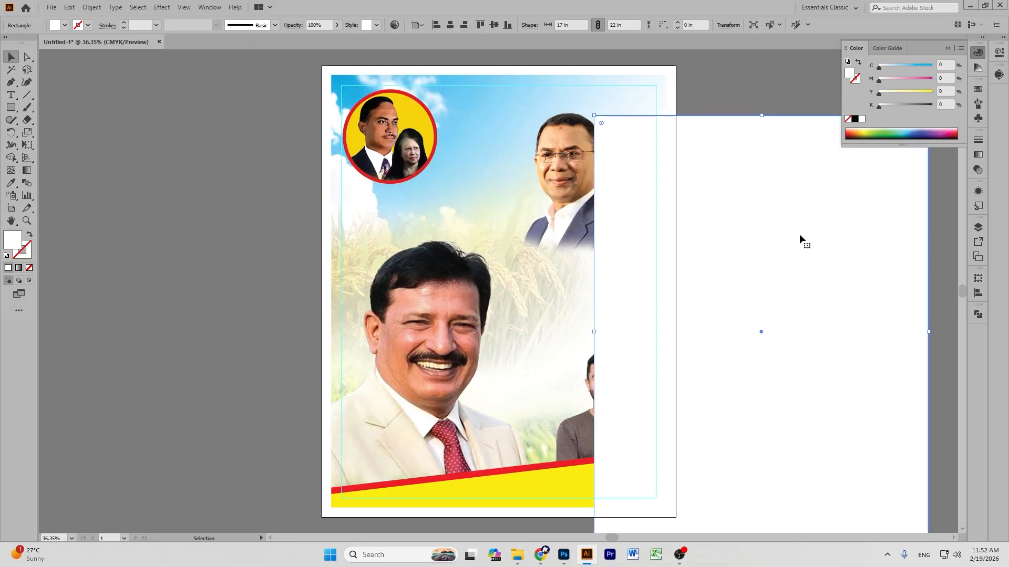
key("Delete")
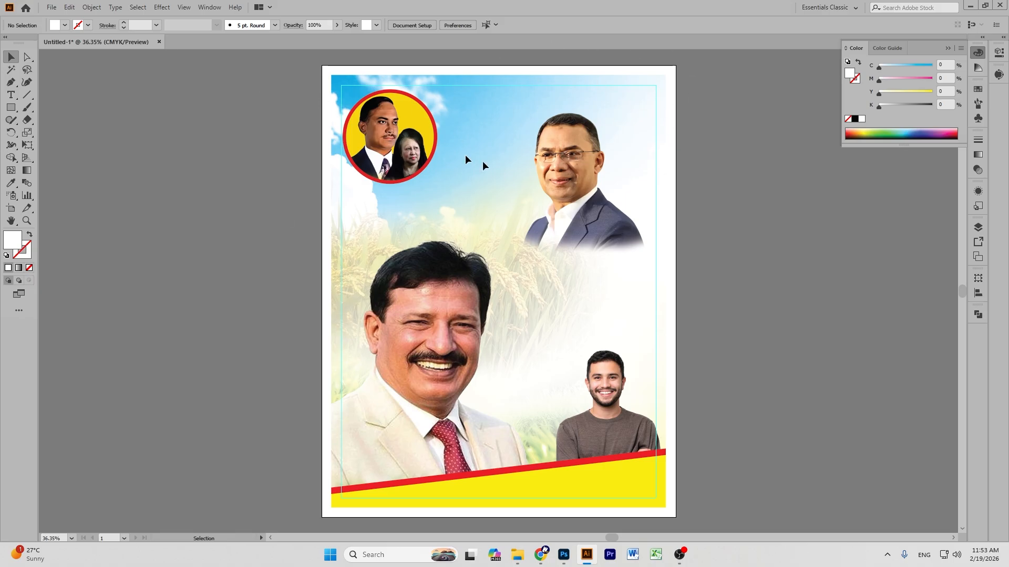
scroll(727, 96, "down", 4)
scroll(513, 207, "up", 4)
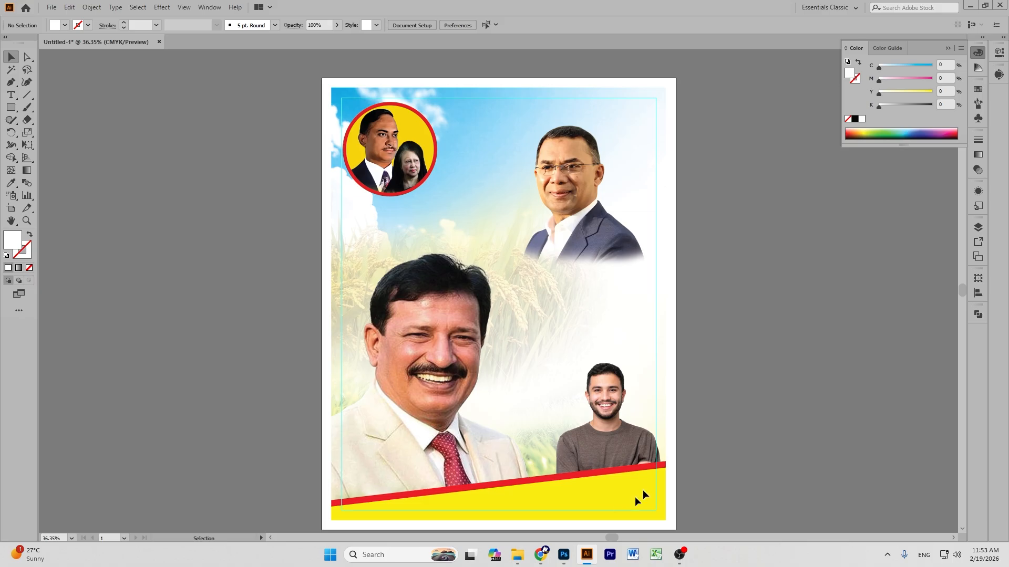
scroll(532, 331, "down", 2)
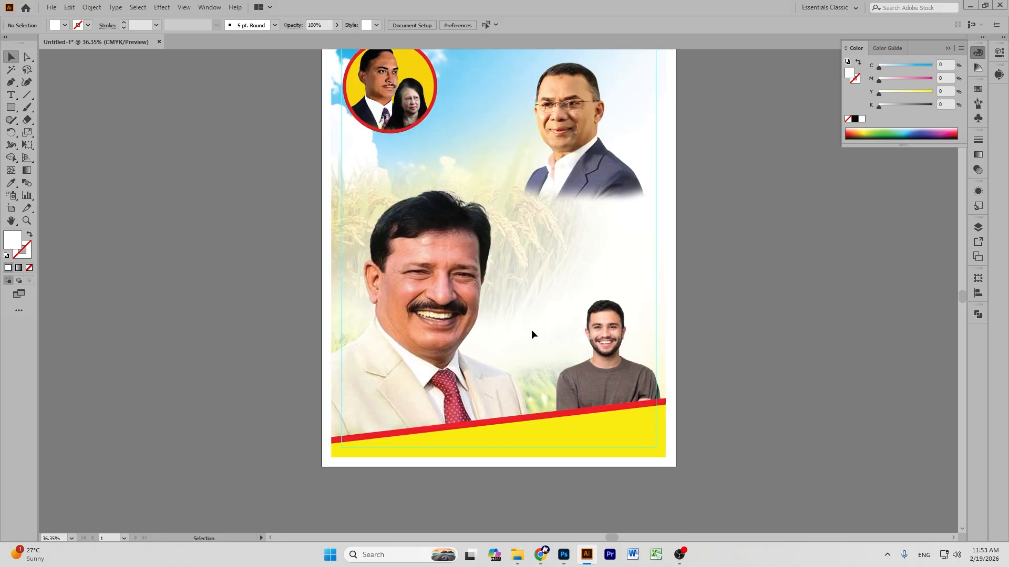
scroll(532, 331, "up", 3)
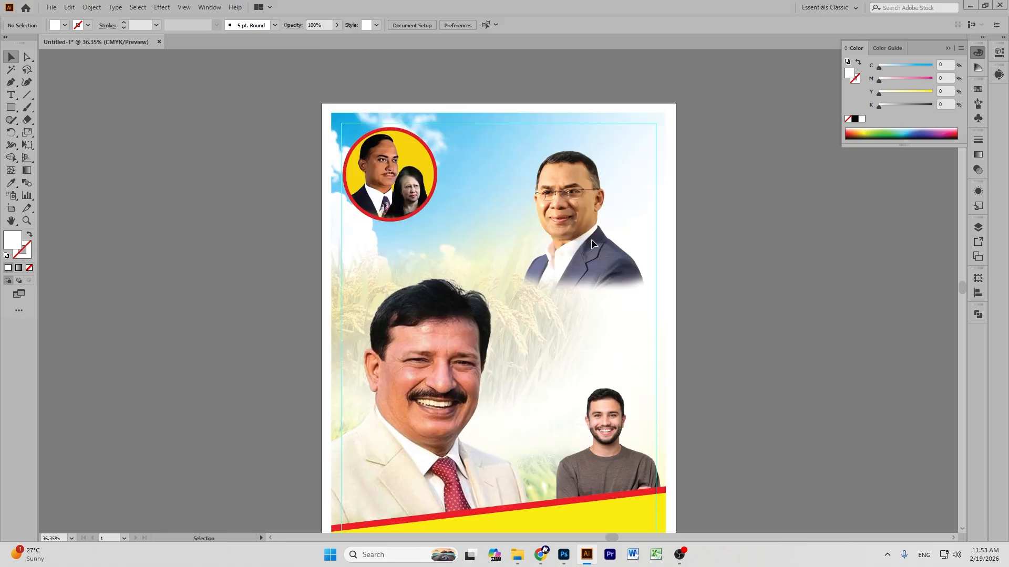
In Photoshop, deselect Layer 7 and drag the poster screenshot layer toward Illustrator.
left_click(563, 554)
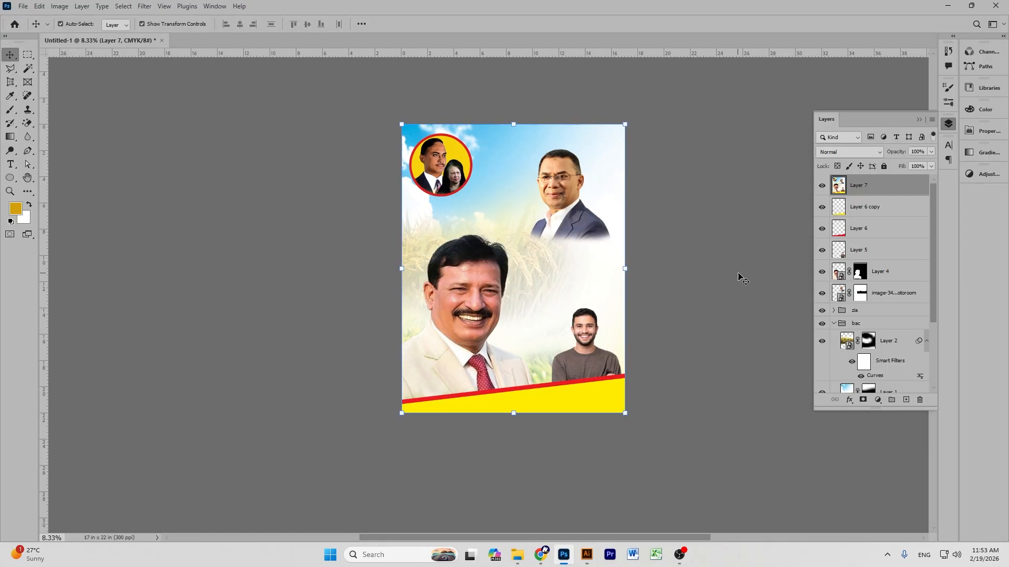
left_click(793, 272)
scroll(914, 333, "down", 3)
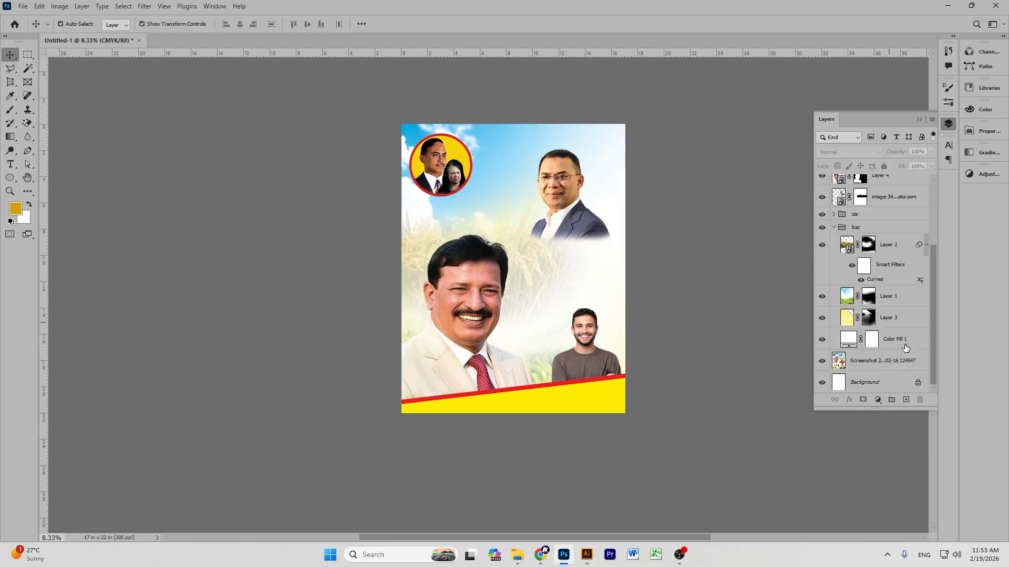
left_click_drag(857, 374, 285, 227)
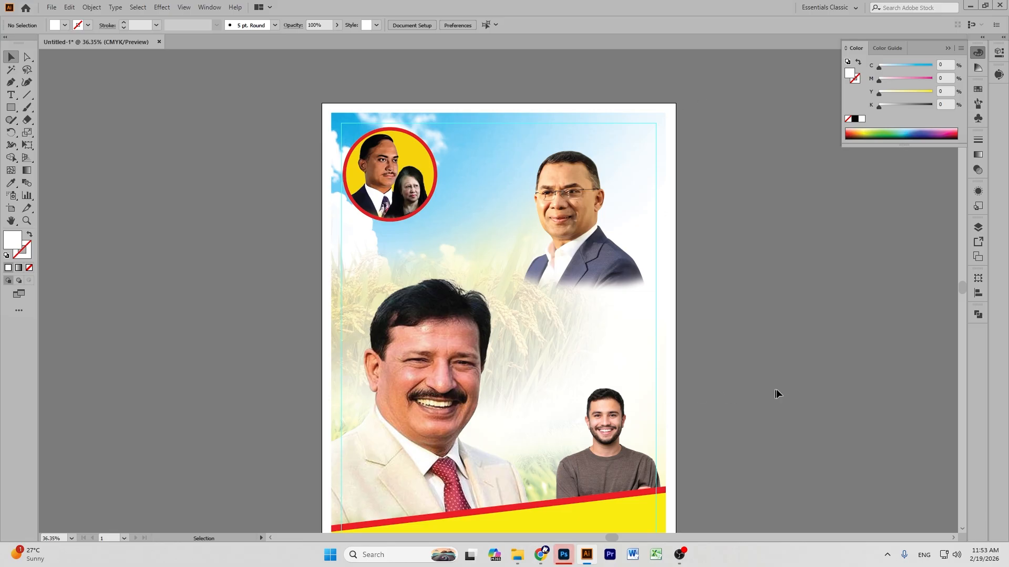
Dismiss the save dialog, hide Layer 7, Layer 4, zia and Layer 2, and carry the screenshot over.
left_click(564, 555)
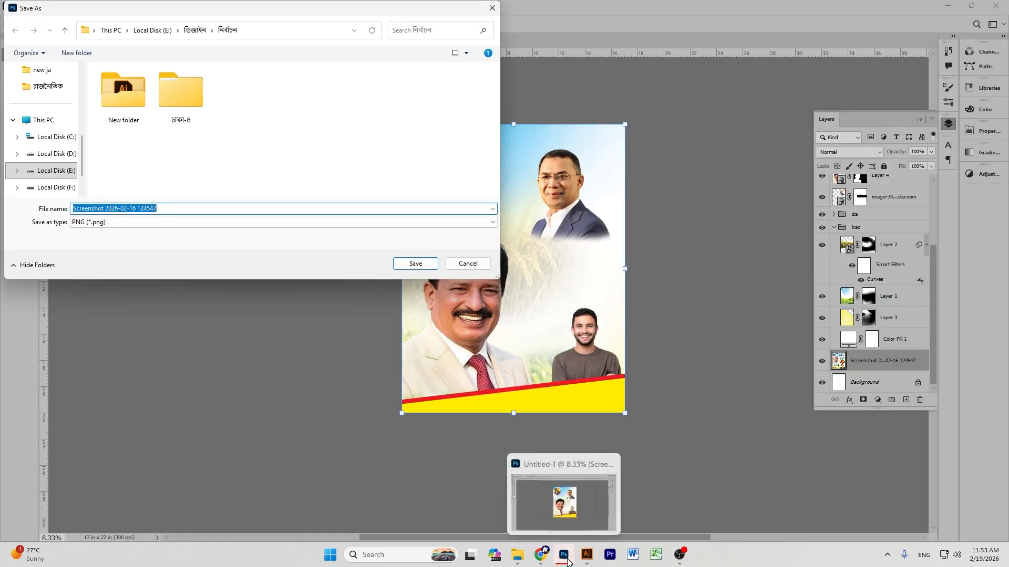
key("Escape")
left_click_drag(822, 181, 822, 228)
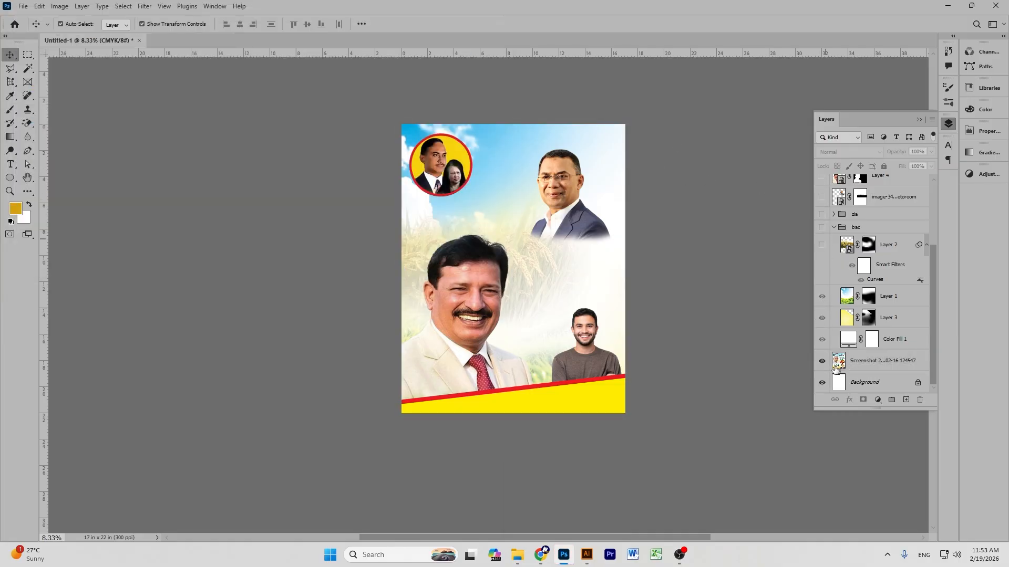
scroll(834, 237, "up", 4)
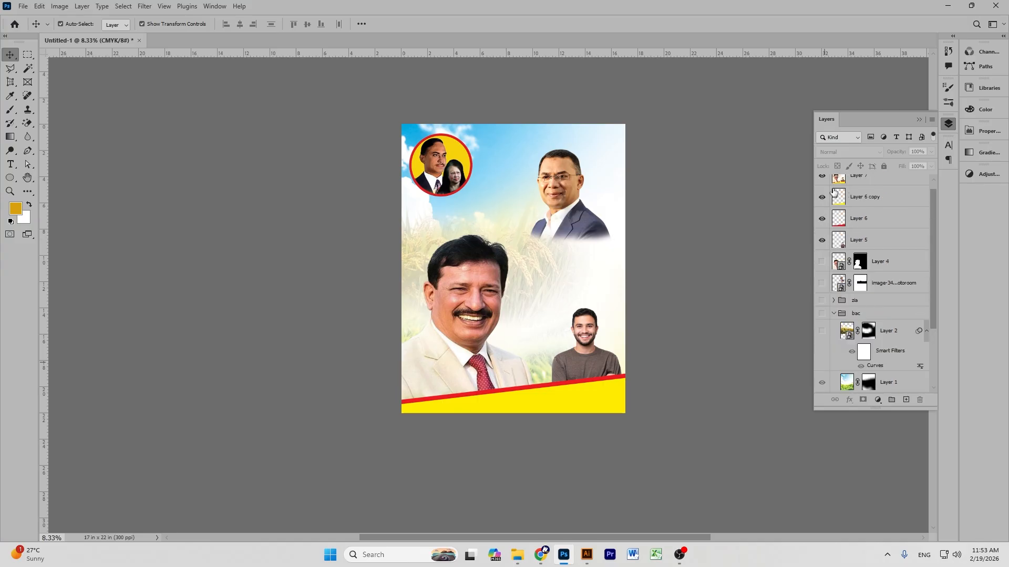
left_click(822, 176)
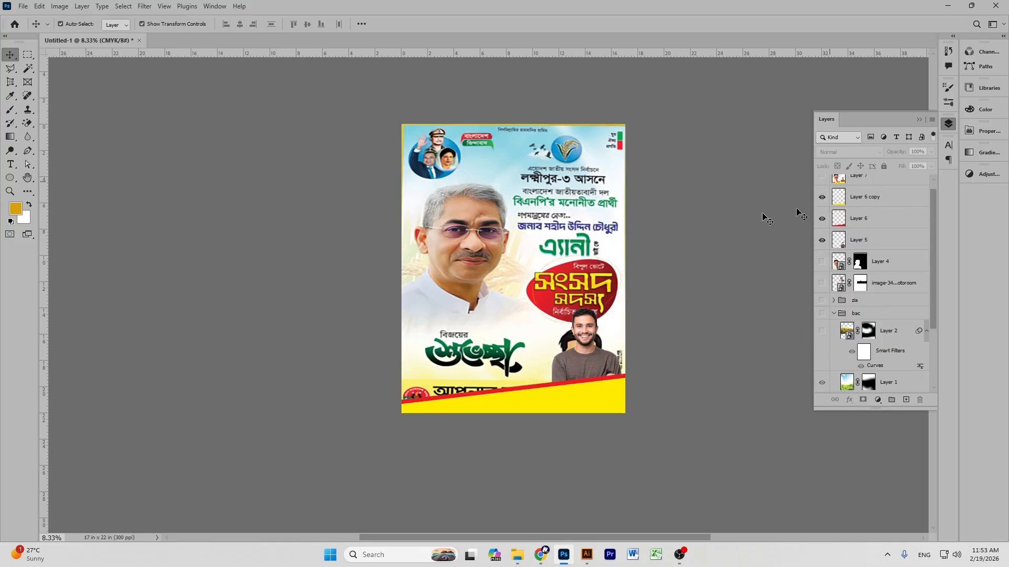
left_click_drag(500, 209, 690, 245)
Move the placed reference poster down and left, partly off the artboard.
scroll(388, 217, "up", 5)
scroll(720, 206, "down", 3)
left_click_drag(719, 204, 707, 378)
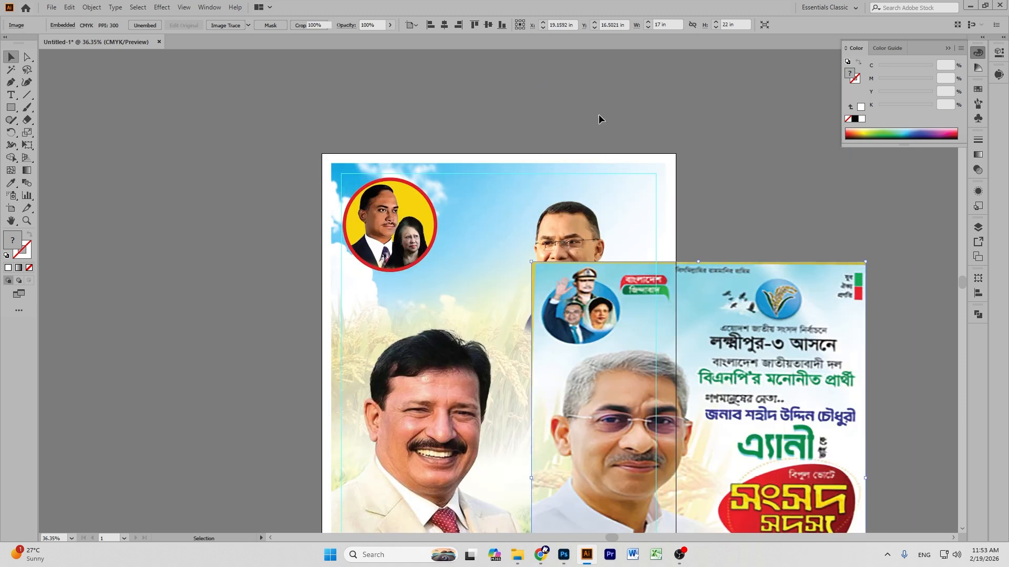
scroll(753, 222, "down", 5)
left_click_drag(788, 241, 504, 285)
left_click(767, 249)
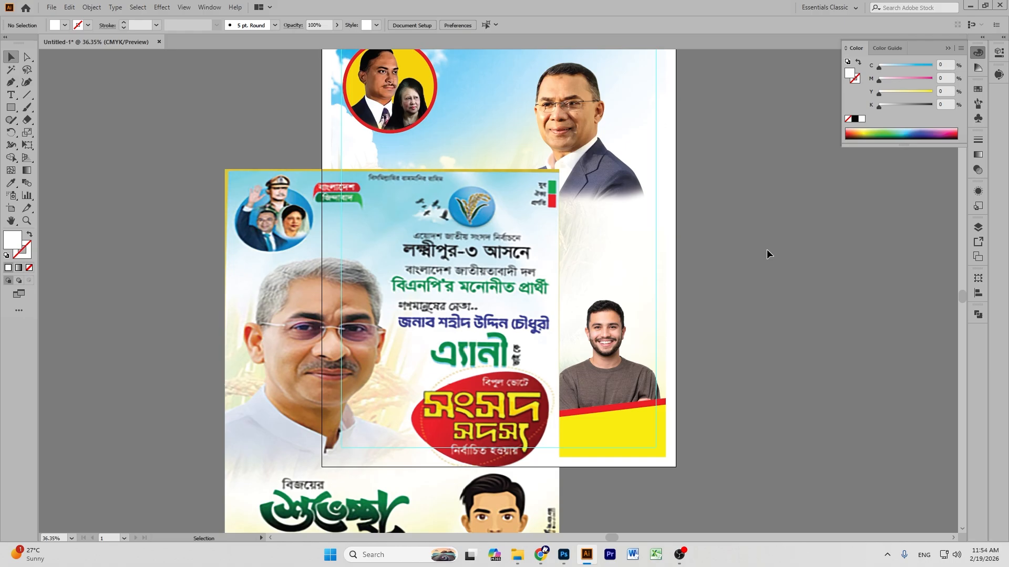
Zoom to 50% and create placeholder point text above the brown-sweater man.
key("ctrl+equal")
key("equal")
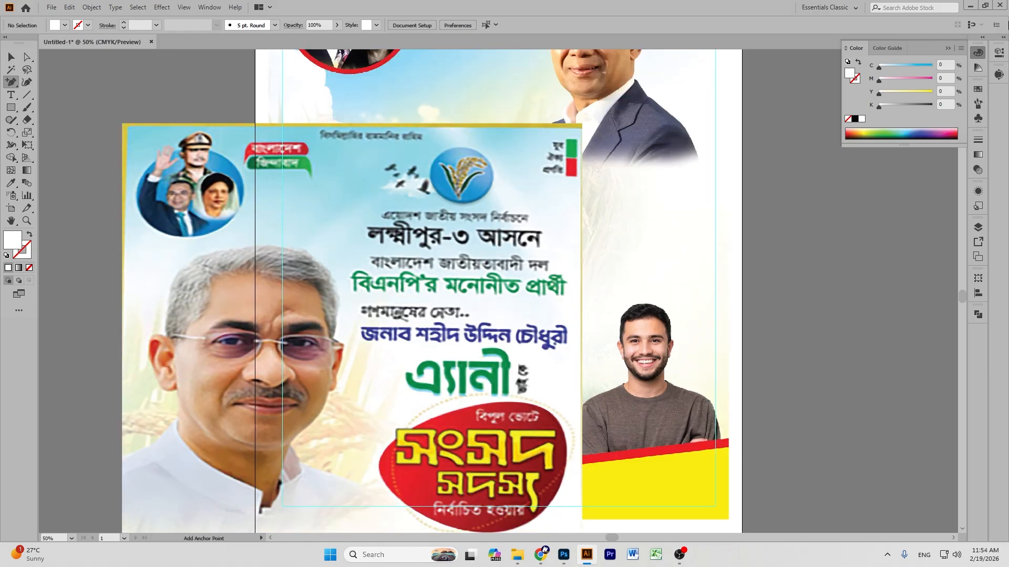
right_click(11, 97)
left_click(59, 94)
scroll(556, 278, "down", 3)
left_click_drag(660, 196, 660, 197)
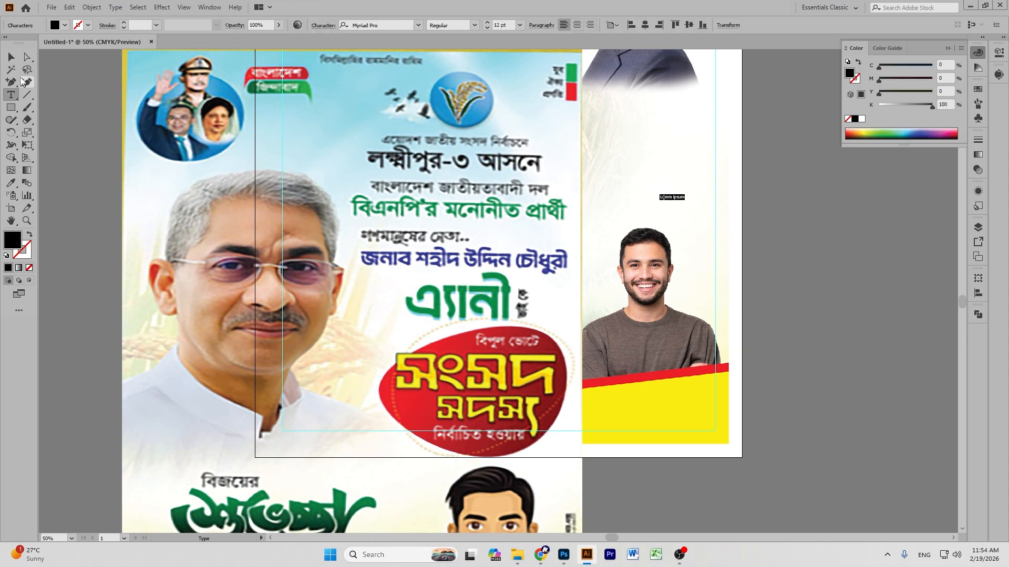
Enlarge the placeholder text to about 77 pt and clear its wording.
key("Escape")
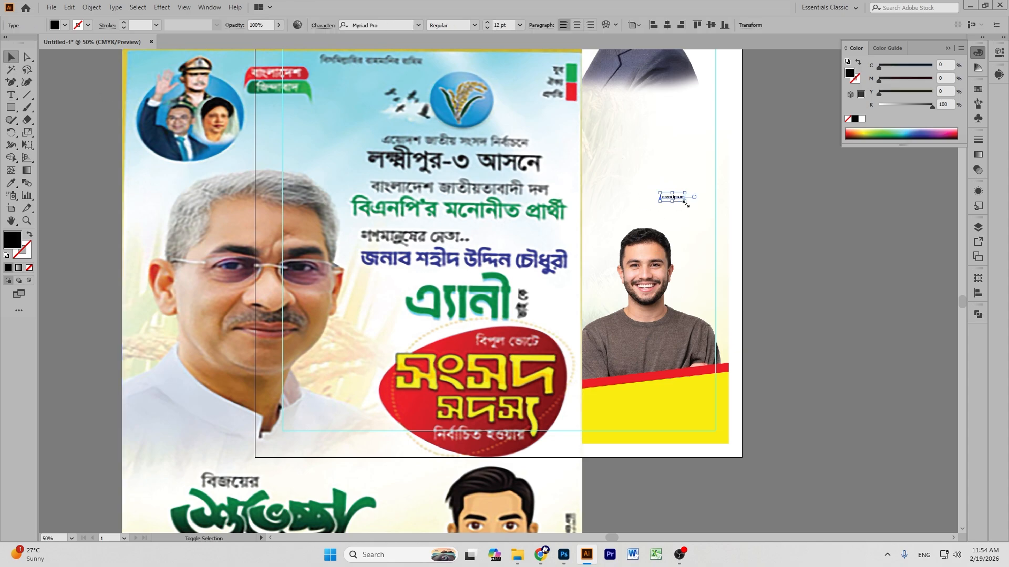
left_click_drag(686, 204, 719, 211)
double_click(720, 211)
key("ctrl+a")
key("BackSpace")
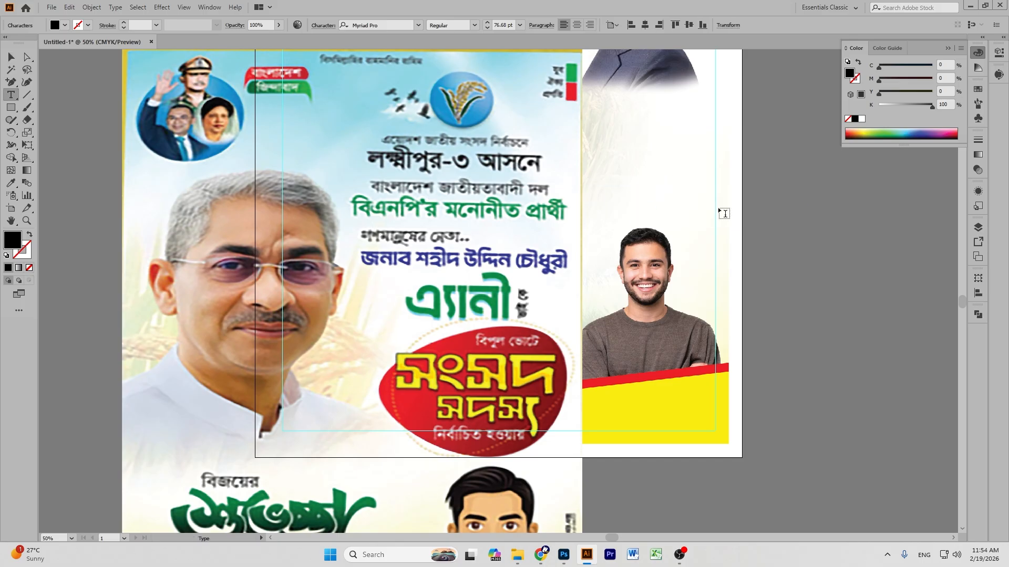
Type the first line 'ত্রয়োদশ জাতীয় সংসদ নির্বাচনে'.
type("ক")
key("BackSpace")
type("তে")
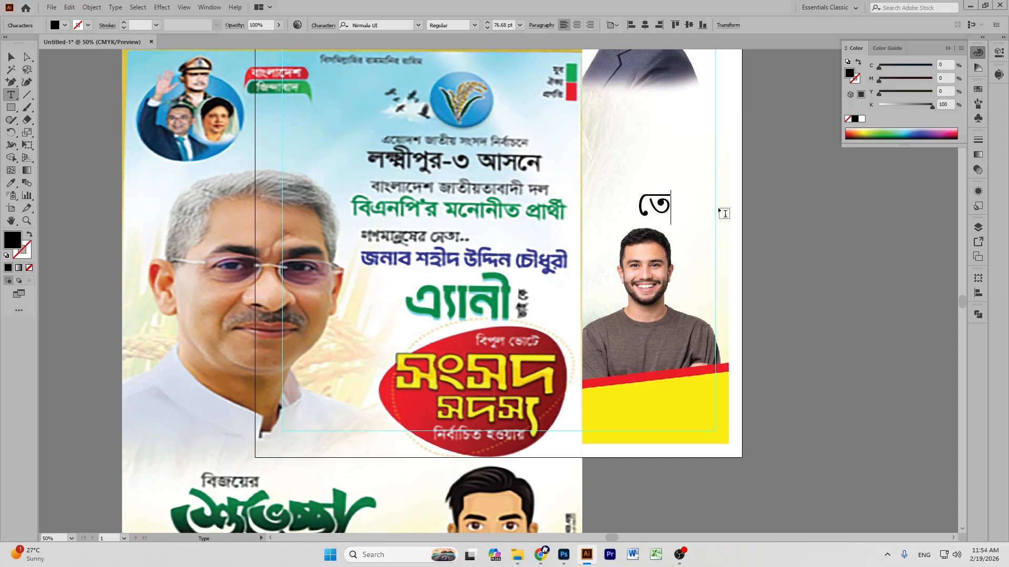
key("BackSpace")
key("BackSpace")
type("তে")
key("BackSpace")
key("BackSpace")
type("তও")
key("BackSpace")
key("BackSpace")
type("ত্র")
type("য়ে")
type("াদশ")
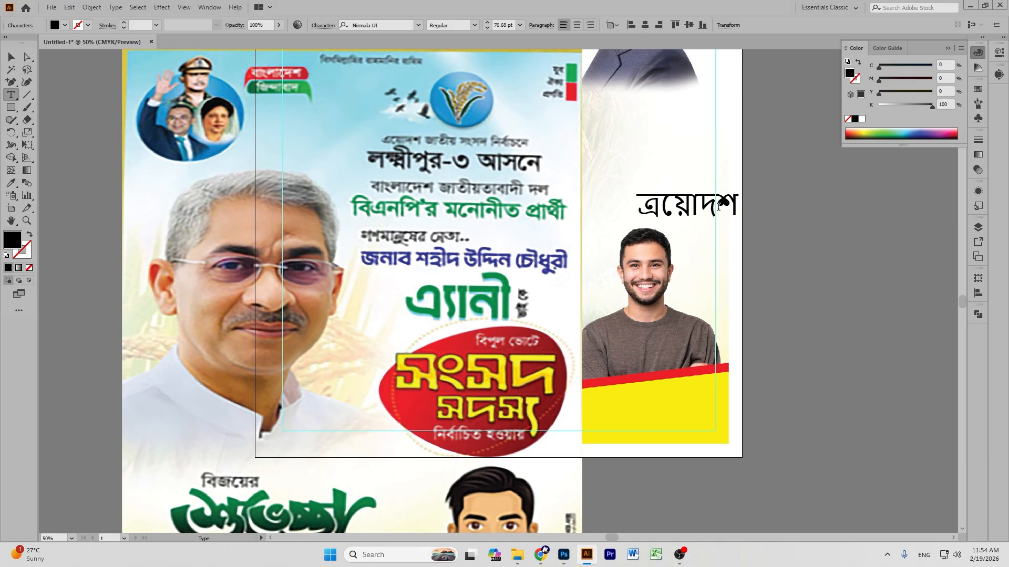
type(" জাতীয়")
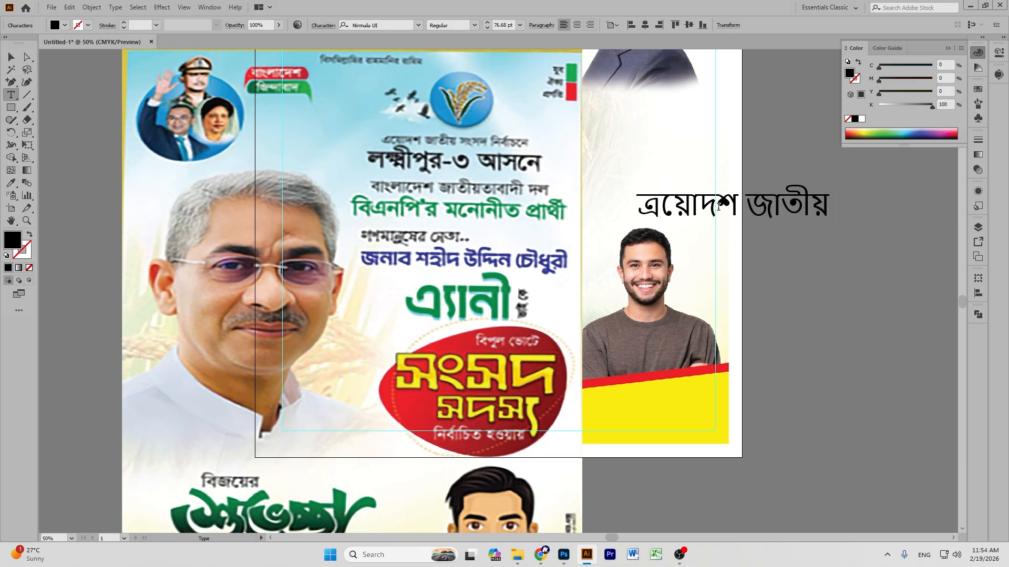
type(" সংসদ")
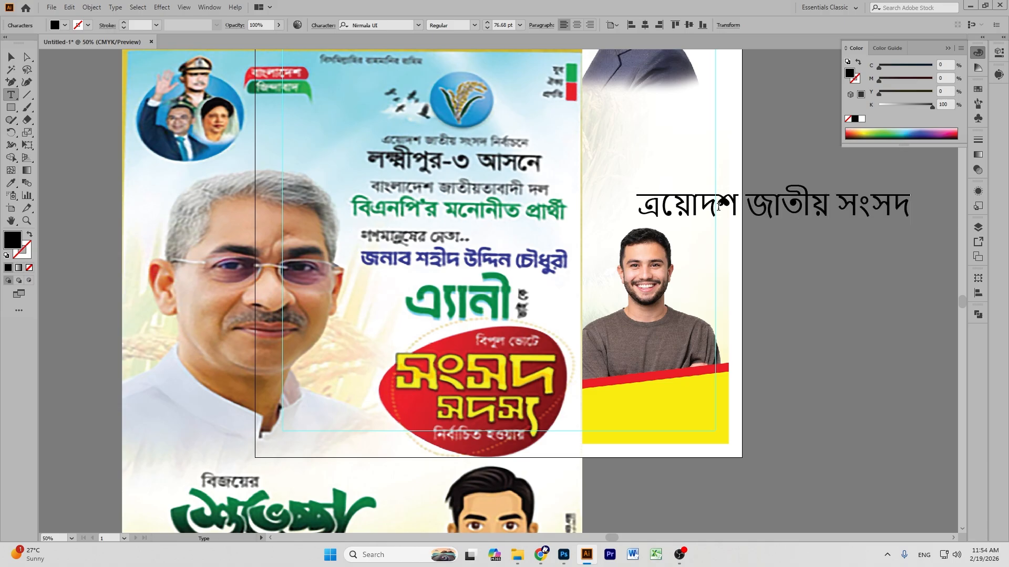
type(" নির্বাচনে")
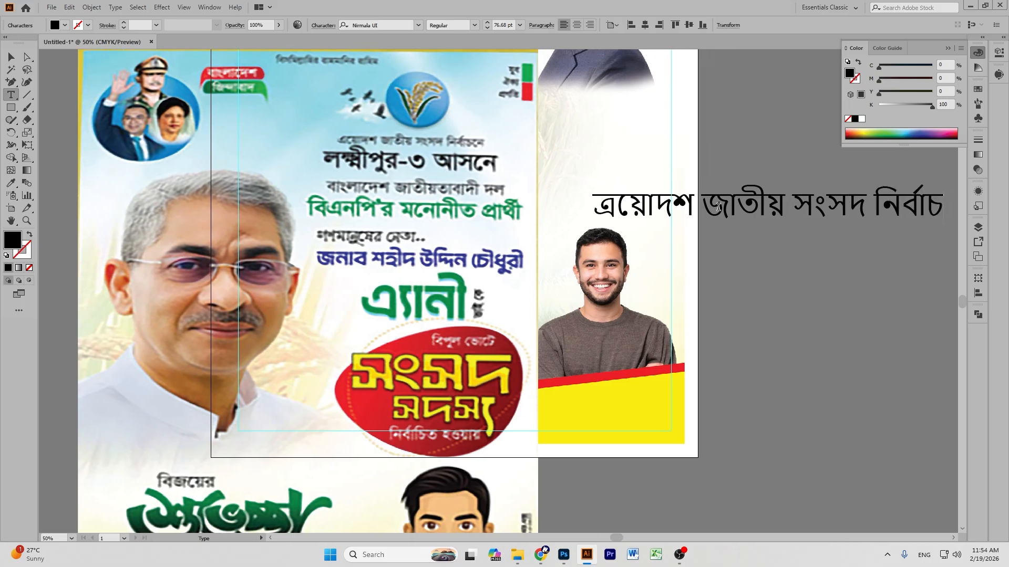
Add the second line 'রাজশাহী-২ আসনে'.
key("Return")
type("রা")
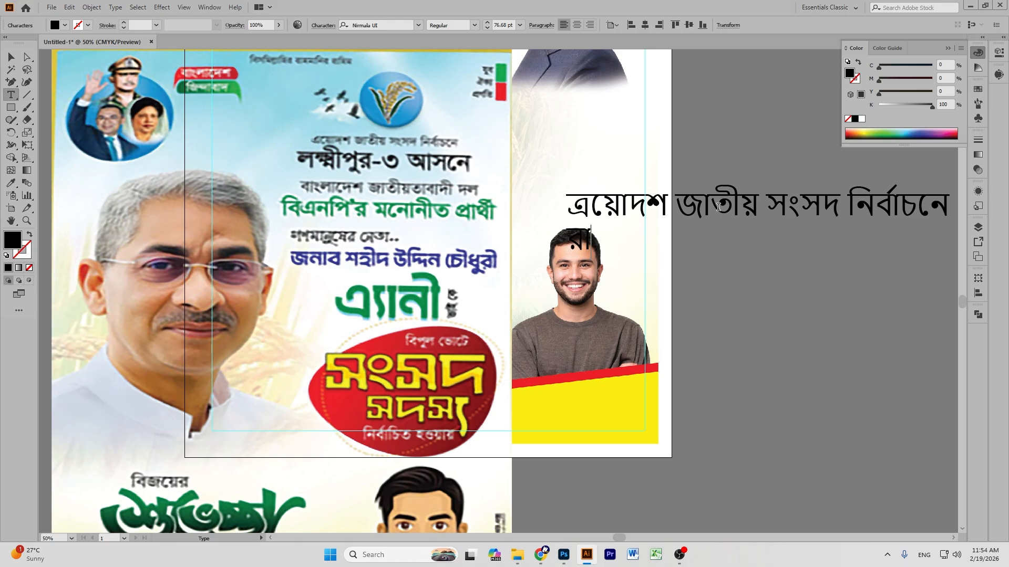
type("জশাহী")
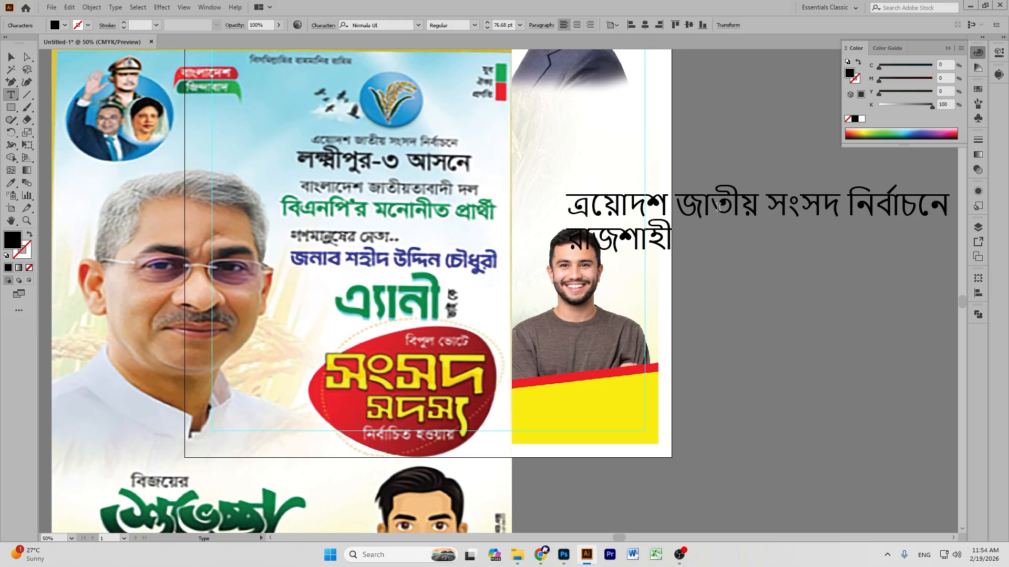
type("-২৩")
key("BackSpace")
type("আসনে")
Add the lines 'বাংলাদেশ জাতীয়তাবাদী দল' and 'বিএনপি মনোনীত প্রার্থী'.
key("Return")
type("বাং")
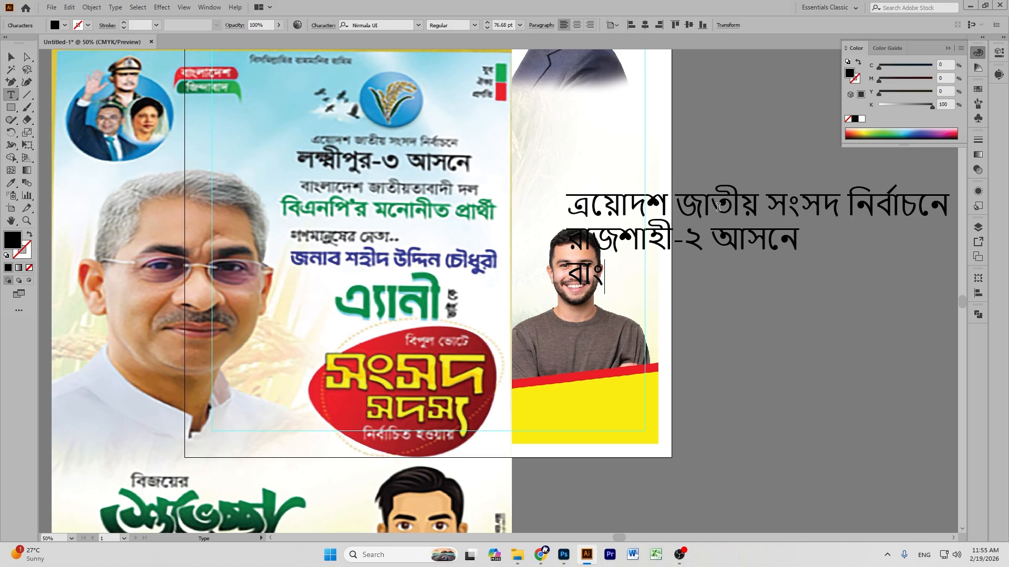
type("লাতে")
key("BackSpace")
key("BackSpace")
type("দেশ")
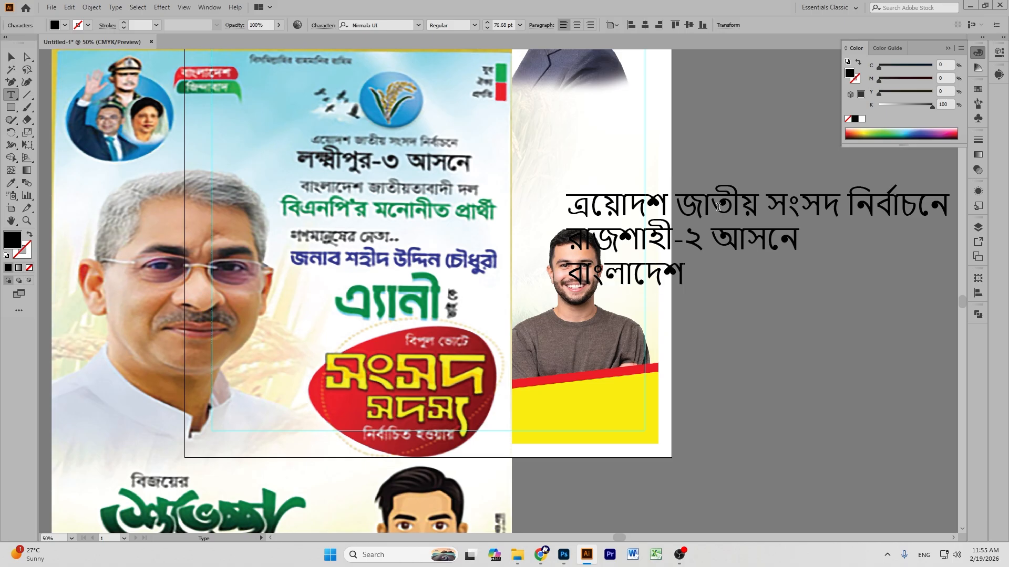
type(" জাতীয়")
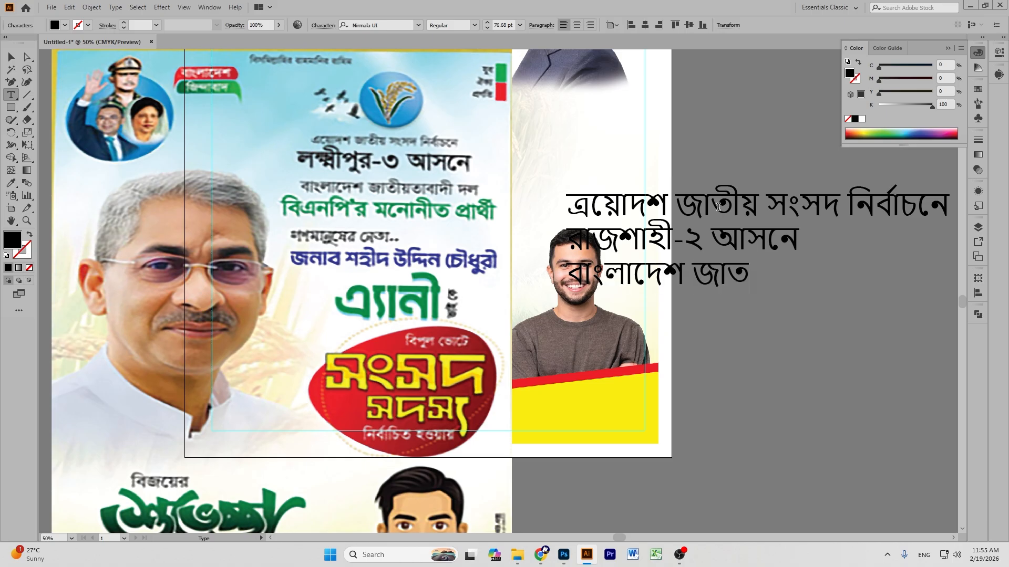
type("তা")
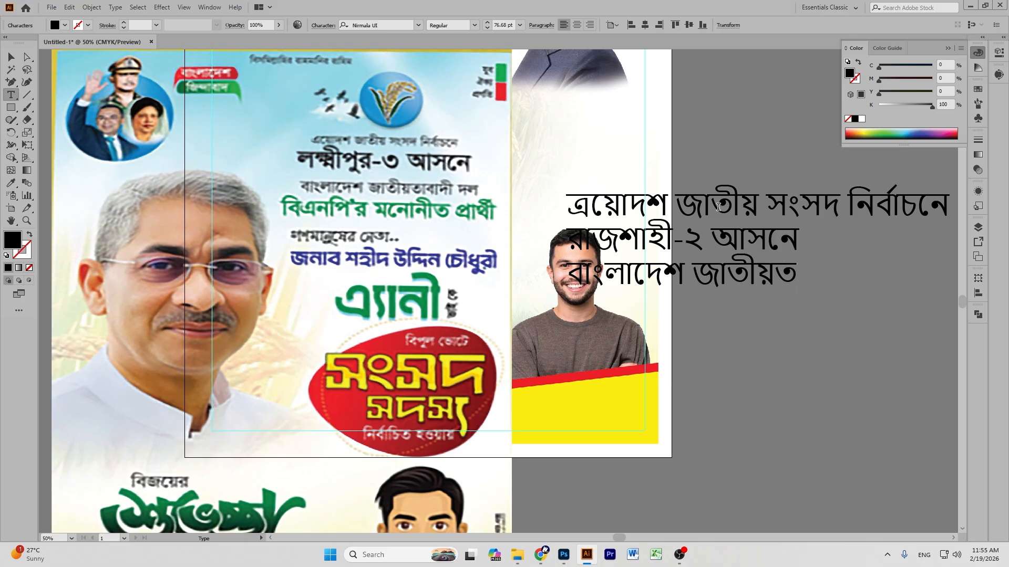
type("বাদতী")
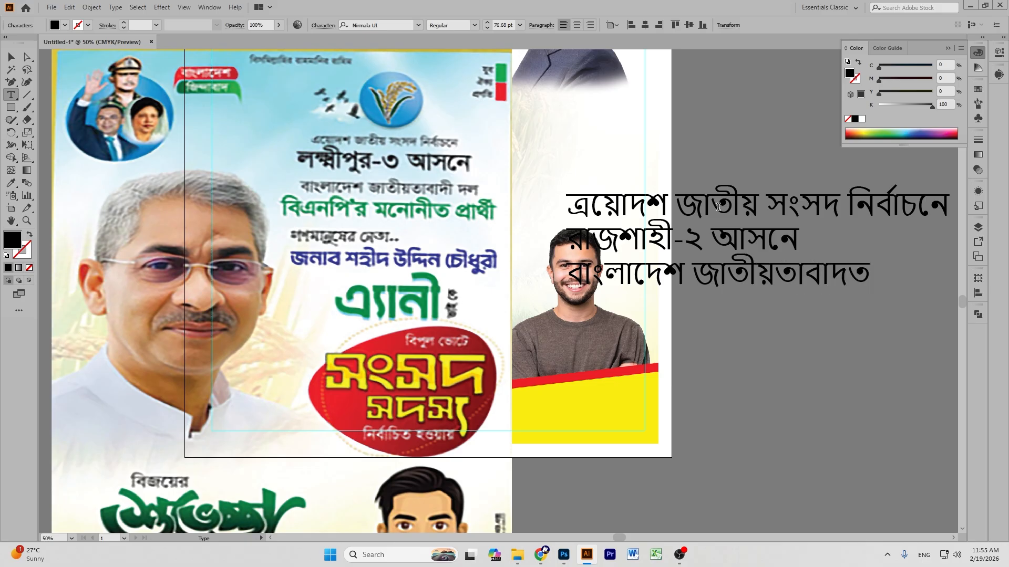
key("BackSpace")
key("BackSpace")
key("BackSpace")
type("দী দর")
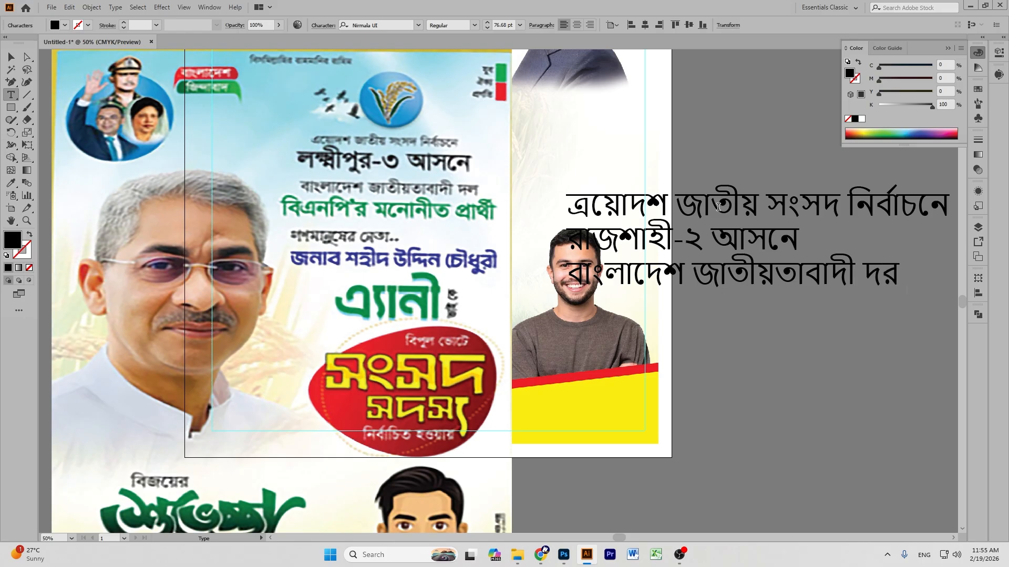
key("BackSpace")
type("ল")
key("Return")
type("বি")
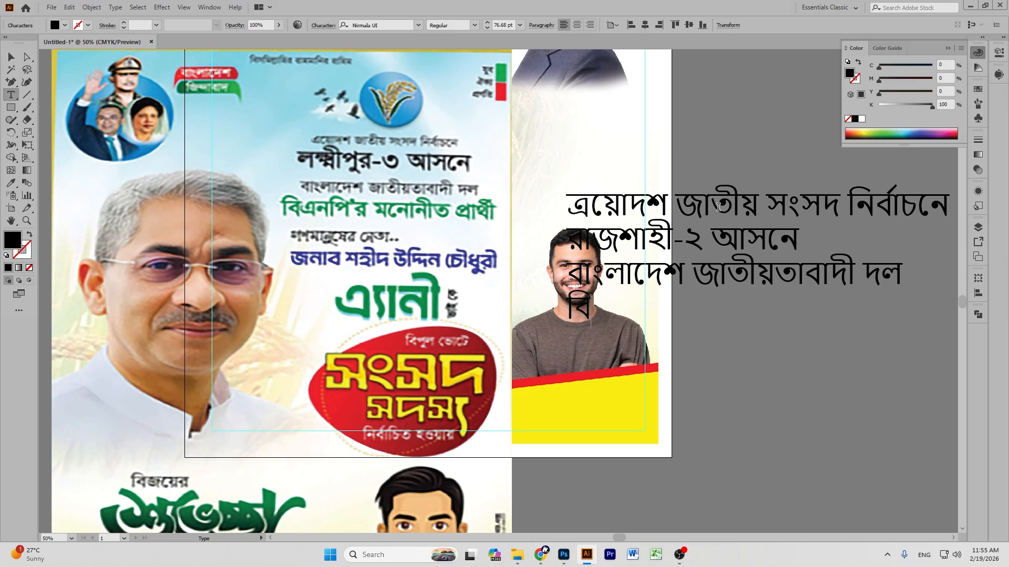
type("এনপি ")
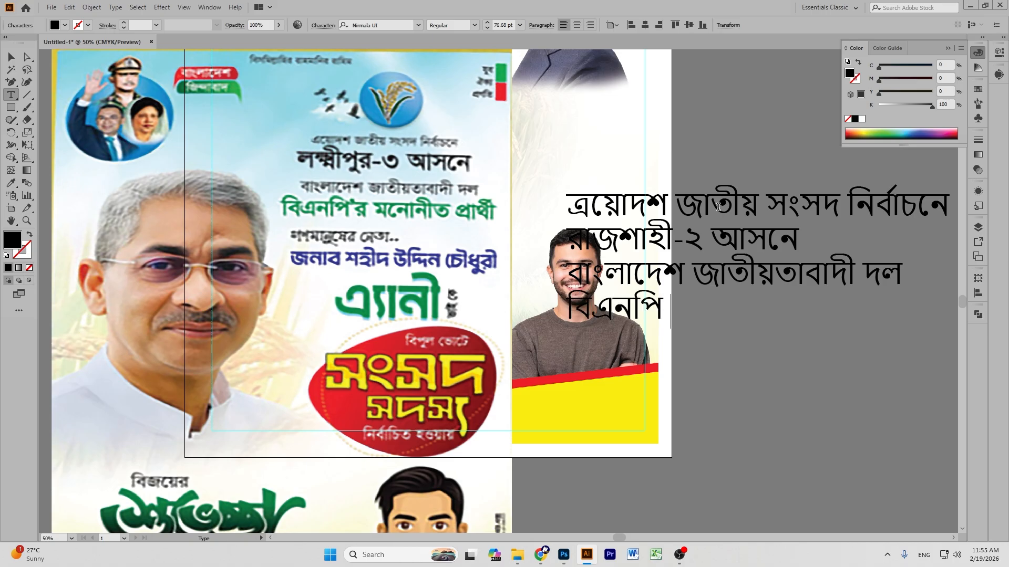
type("মনোন")
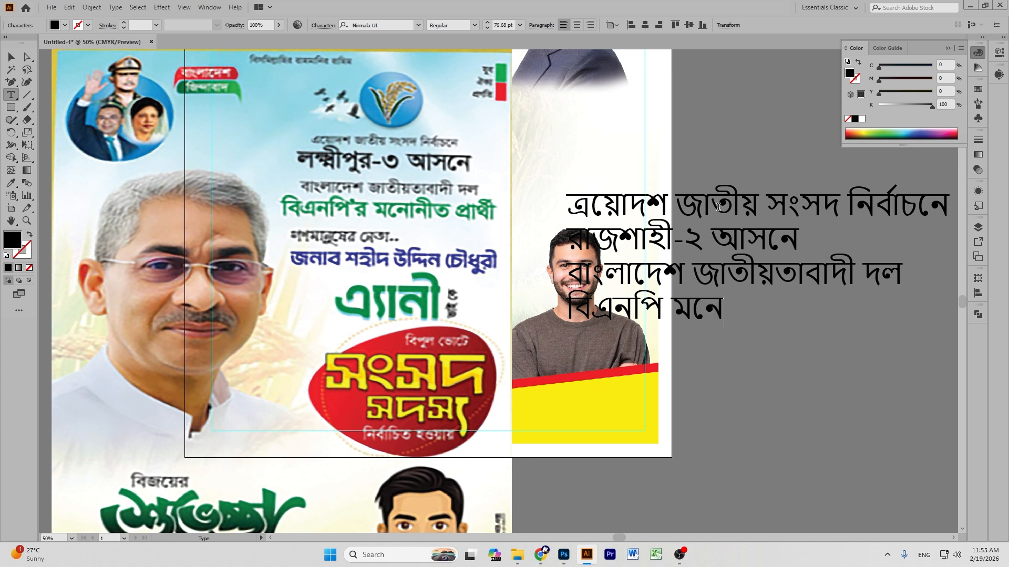
type("ীত প্রা")
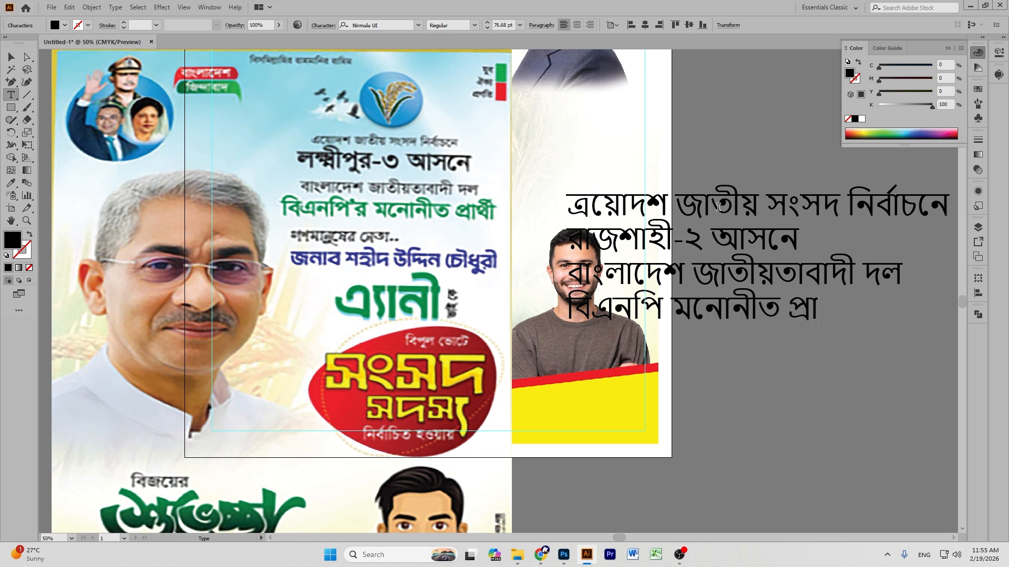
type("র্থী")
Apply Ruposhi Bangla Pr UNI Bold to the four-line headline block and shift it right.
left_click(11, 56)
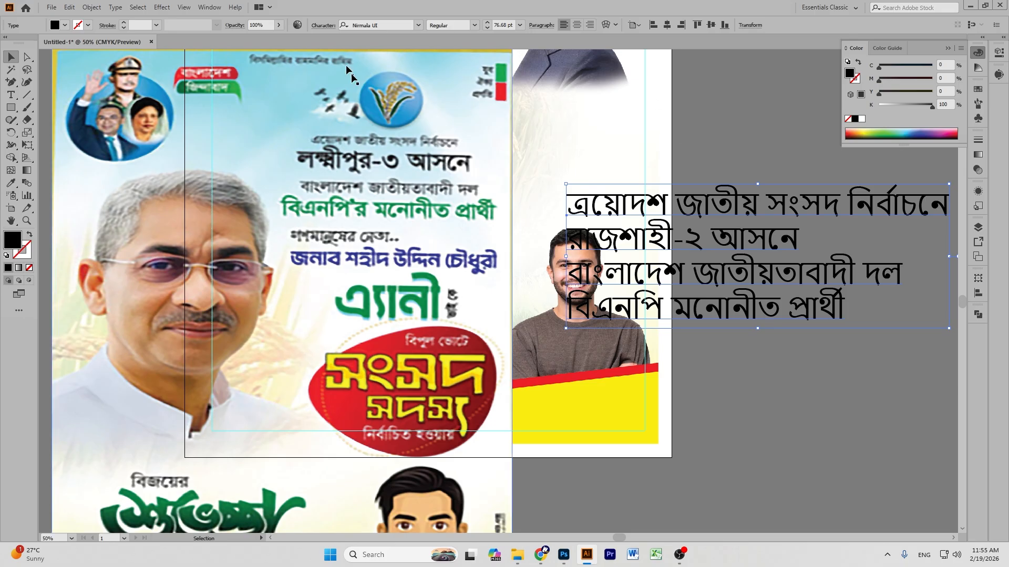
left_click(398, 26)
key("BackSpace")
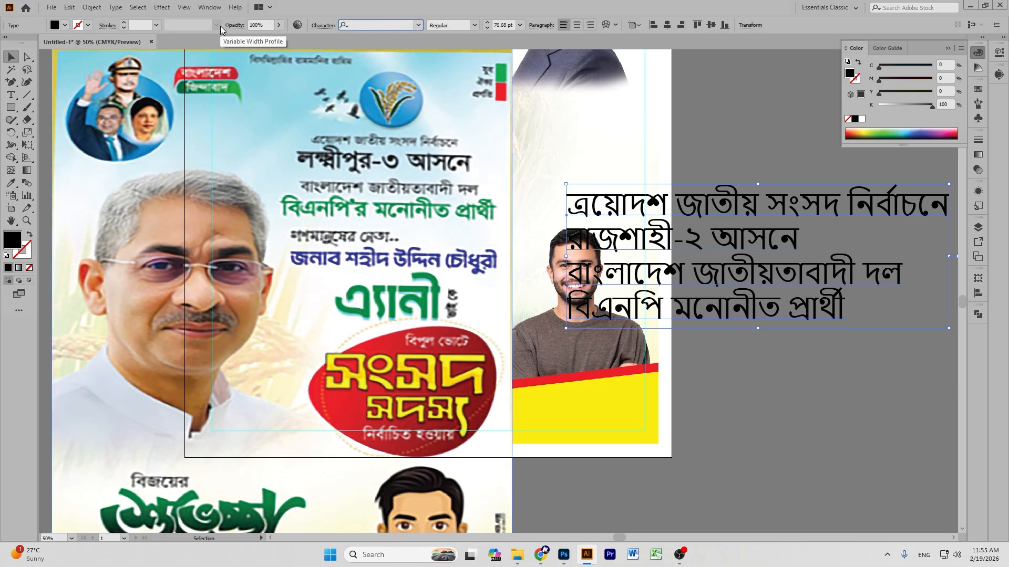
type("rup")
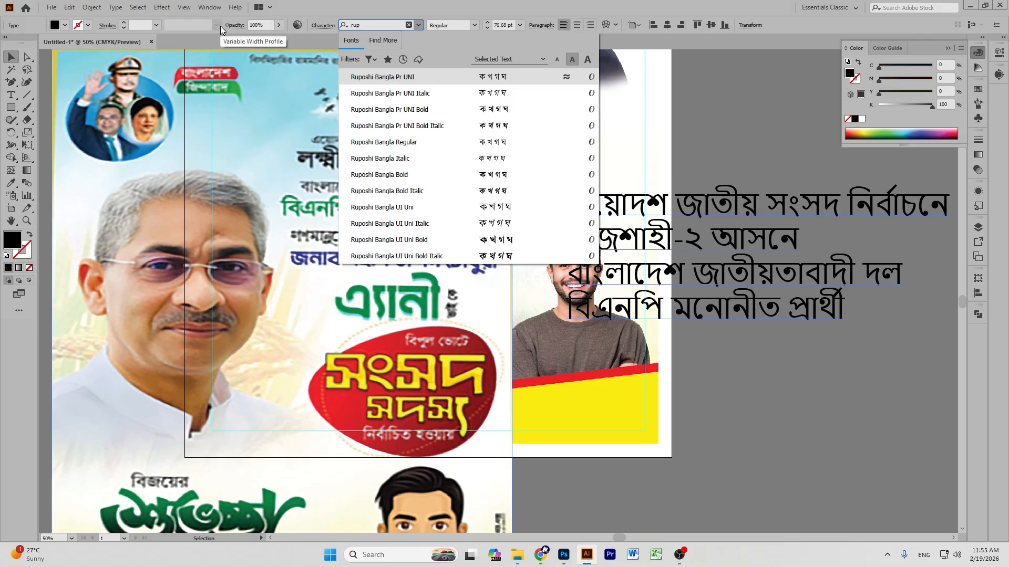
left_click(537, 112)
left_click(475, 26)
left_click(475, 25)
left_click_drag(706, 213, 771, 202)
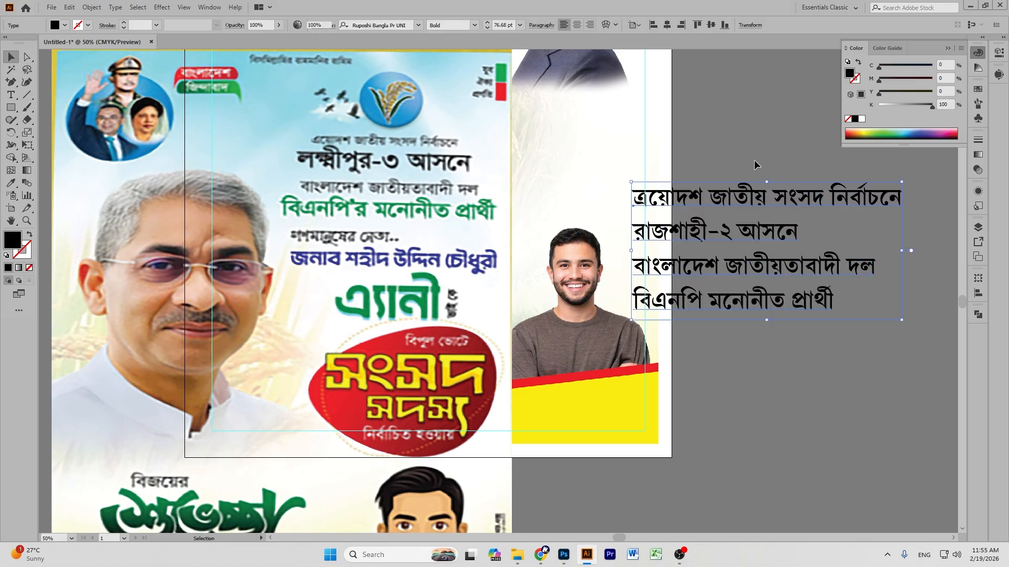
left_click(755, 160)
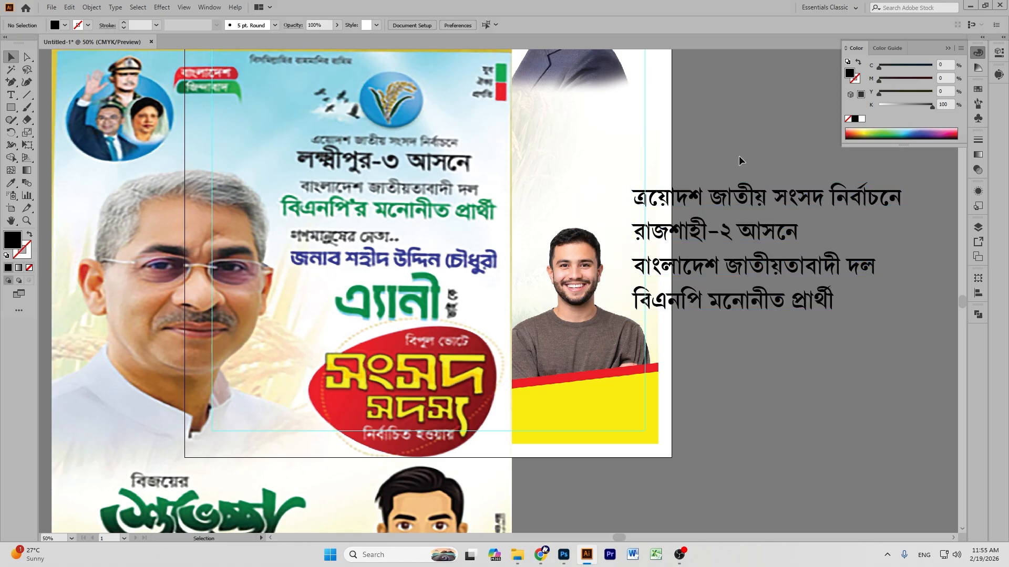
Create a new placeholder text, enlarge it to about 106 pt, place it below the banner and clear it.
scroll(739, 155, "down", 3)
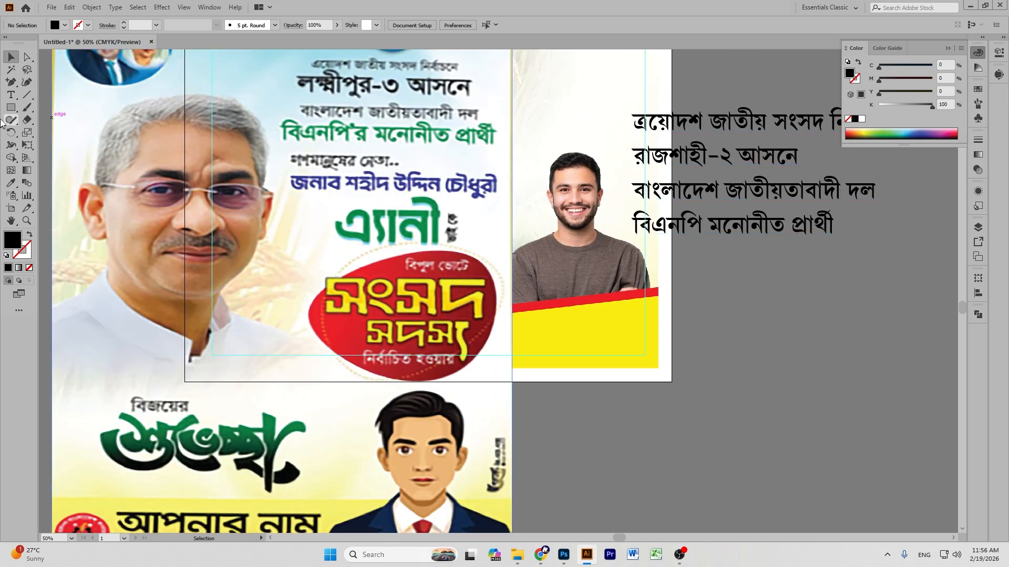
left_click_drag(10, 94, 92, 103)
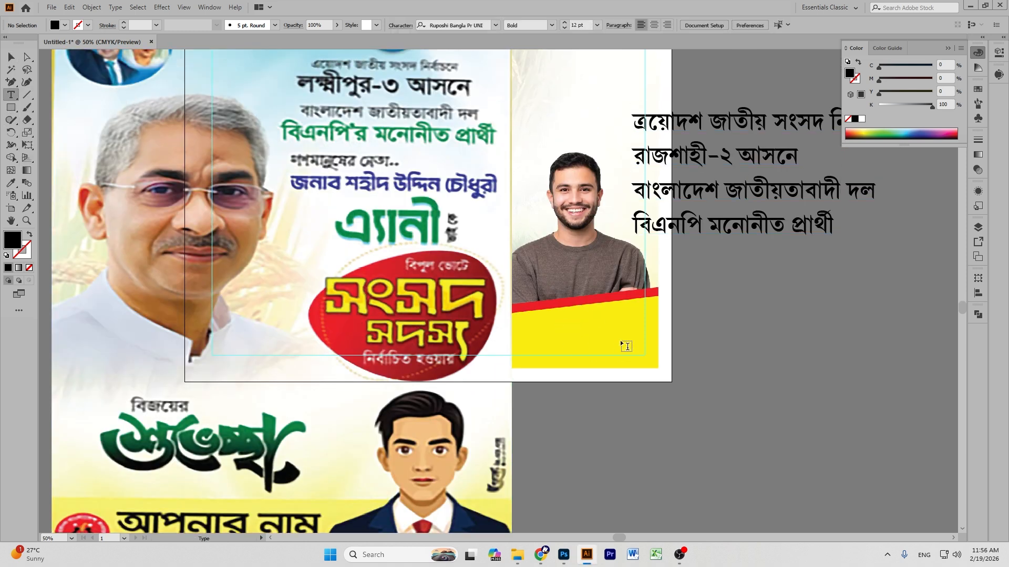
left_click(620, 342)
left_click(11, 56)
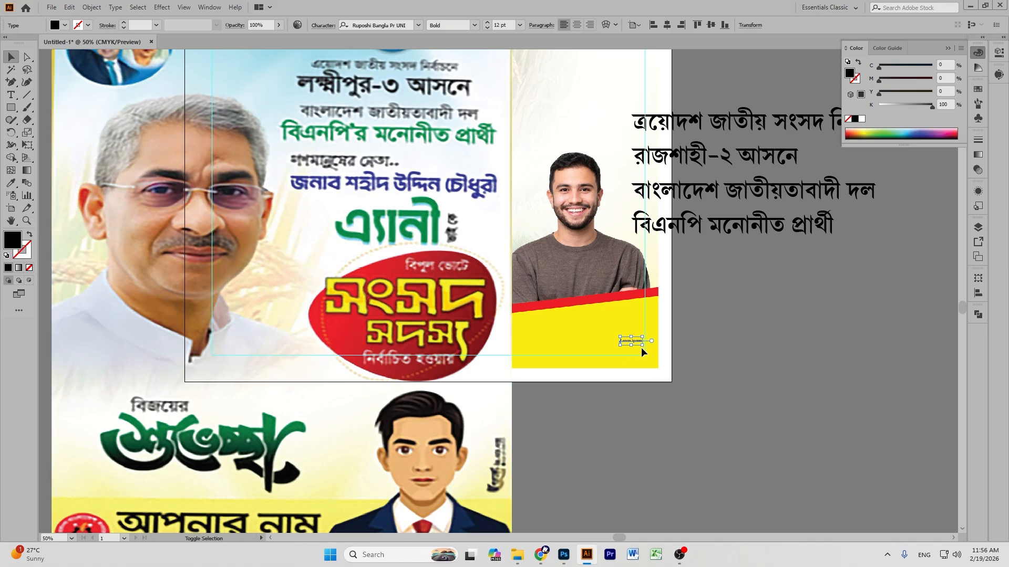
left_click_drag(642, 345, 728, 364)
left_click_drag(615, 356, 684, 360)
double_click(684, 360)
key("BackSpace")
Type the line 'গণমানুষের নেতা'.
type("oB")
key("BackSpace")
key("BackSpace")
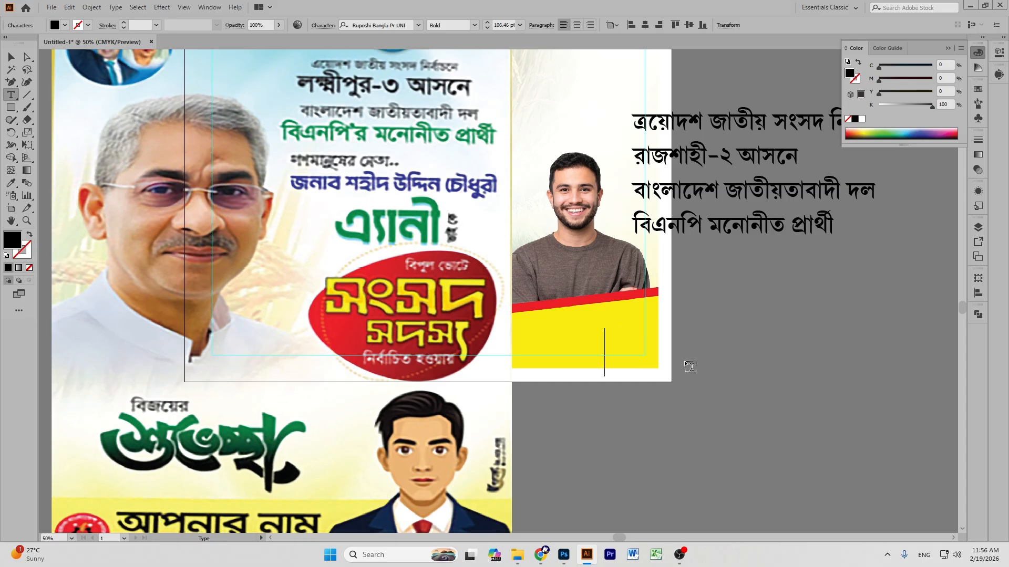
type("গণ")
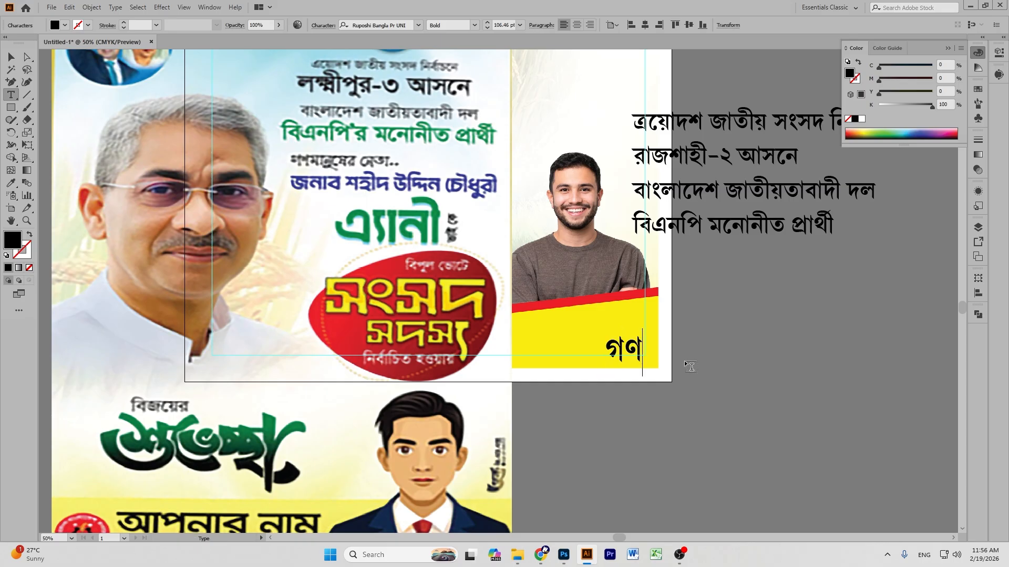
type("মানুষের")
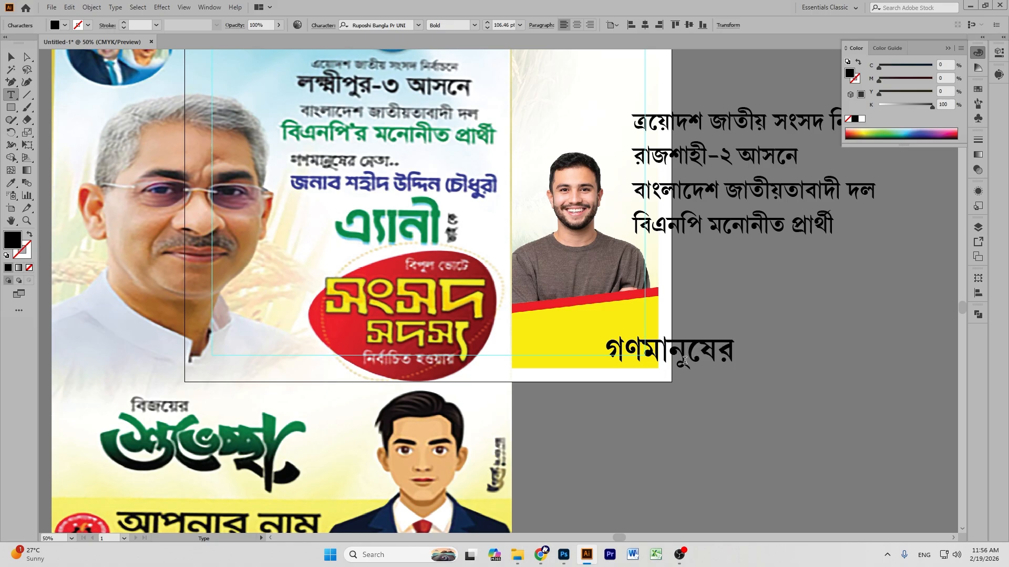
type(" নেতাৎ")
key("BackSpace")
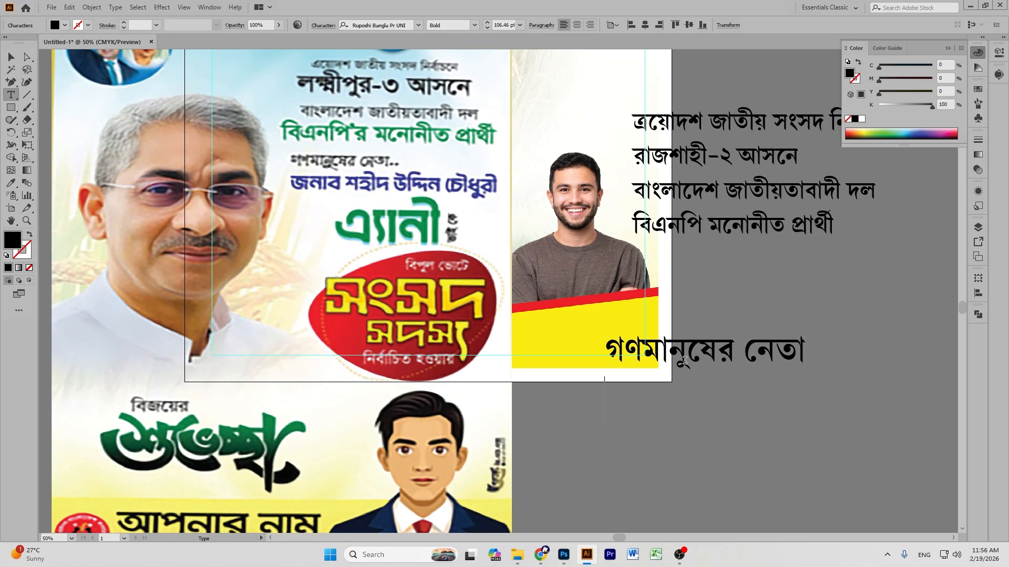
Type the candidate's name across the following lines and finish editing the block.
type("মিজা")
key("BackSpace")
key("BackSpace")
key("BackSpace")
key("BackSpace")
type("জনাব মিজানুর রহমানি")
key("BackSpace")
key("BackSpace")
type("ন")
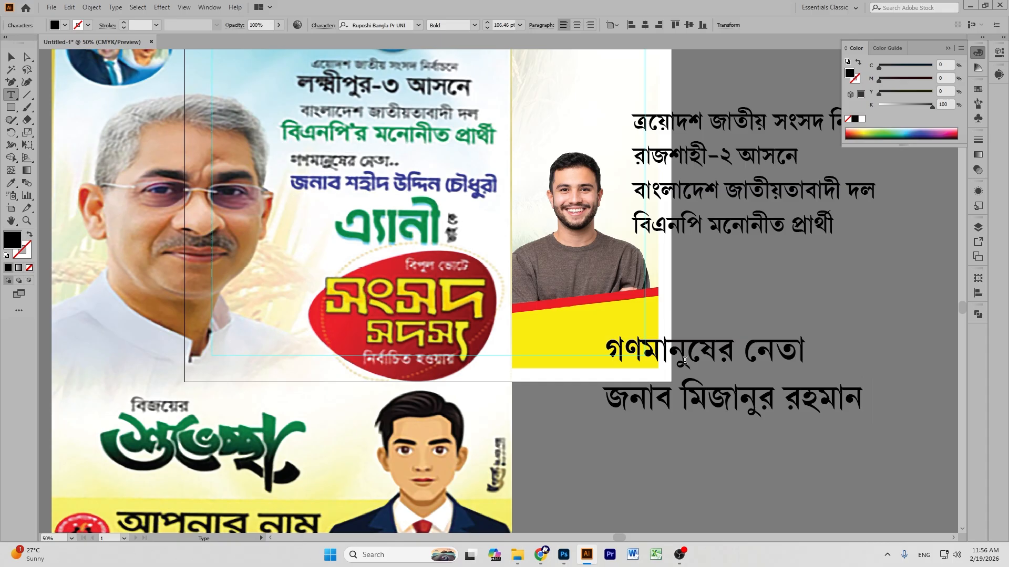
type(" মিনু")
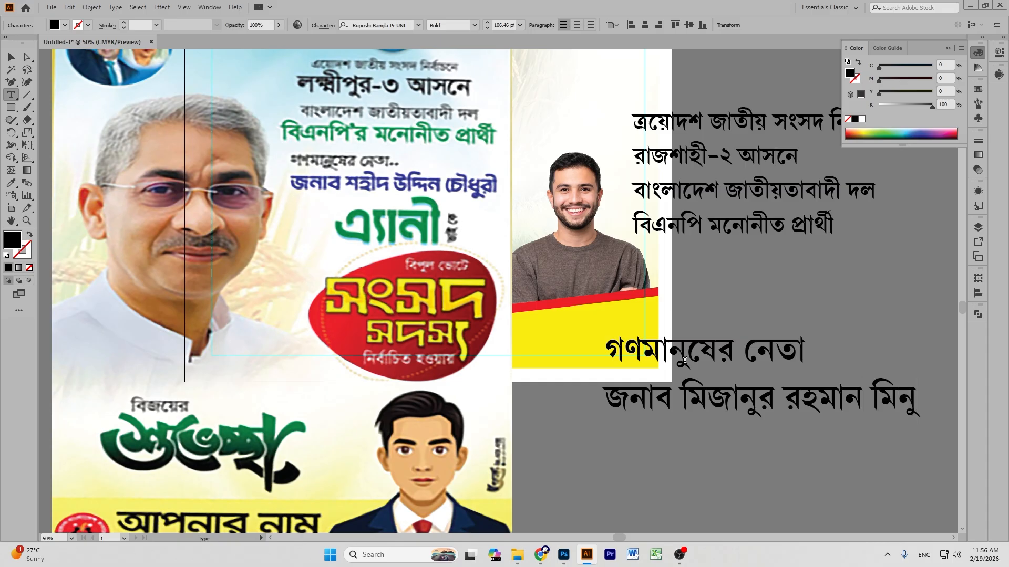
key("BackSpace")
key("BackSpace")
key("BackSpace")
key("BackSpace")
key("BackSpace")
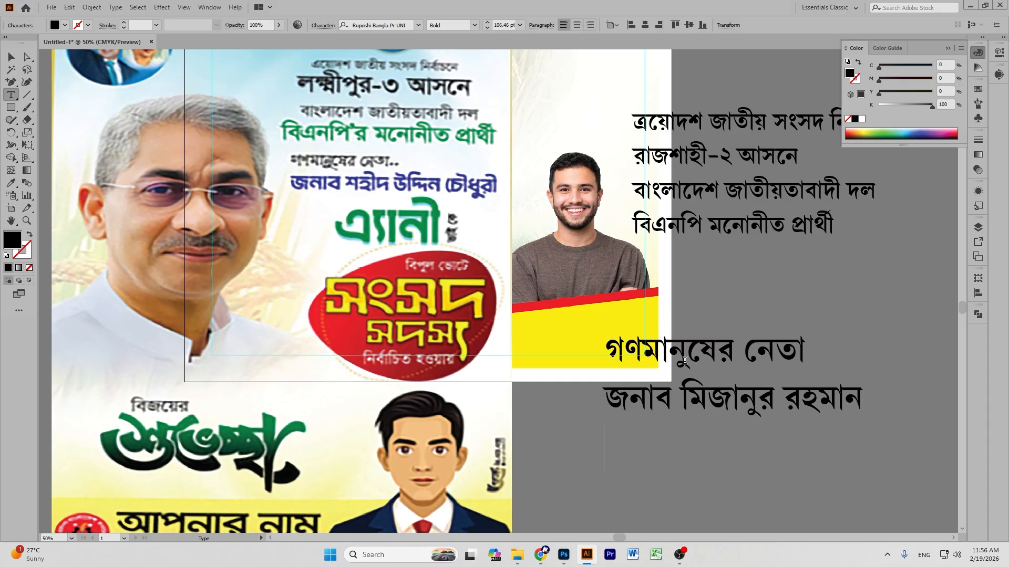
key("Return")
type("মিনু")
key("Escape")
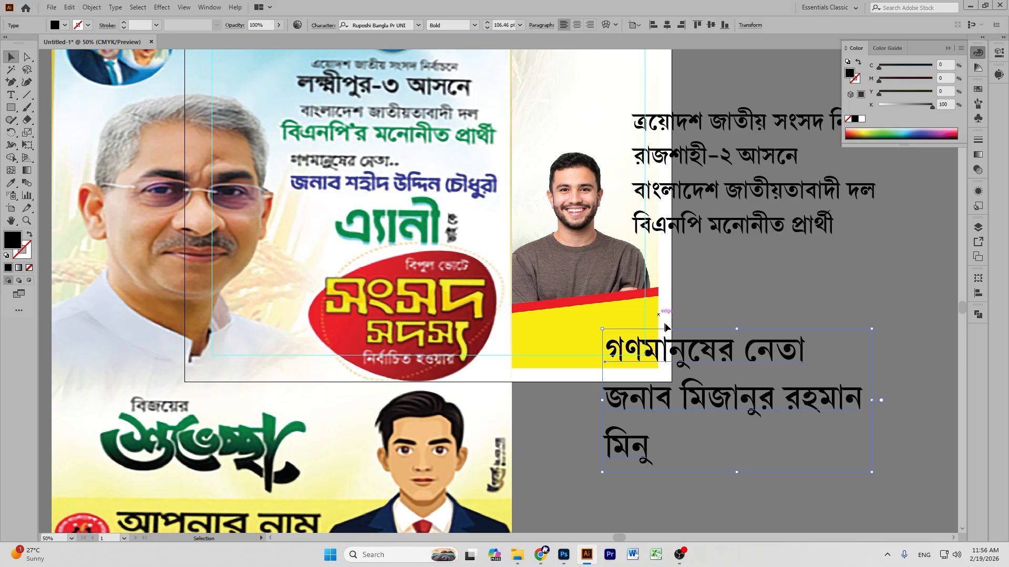
Reposition the name block, then duplicate it lower left and retype the copy as 'ভাই কে'.
left_click_drag(684, 348, 634, 419)
scroll(644, 368, "down", 3)
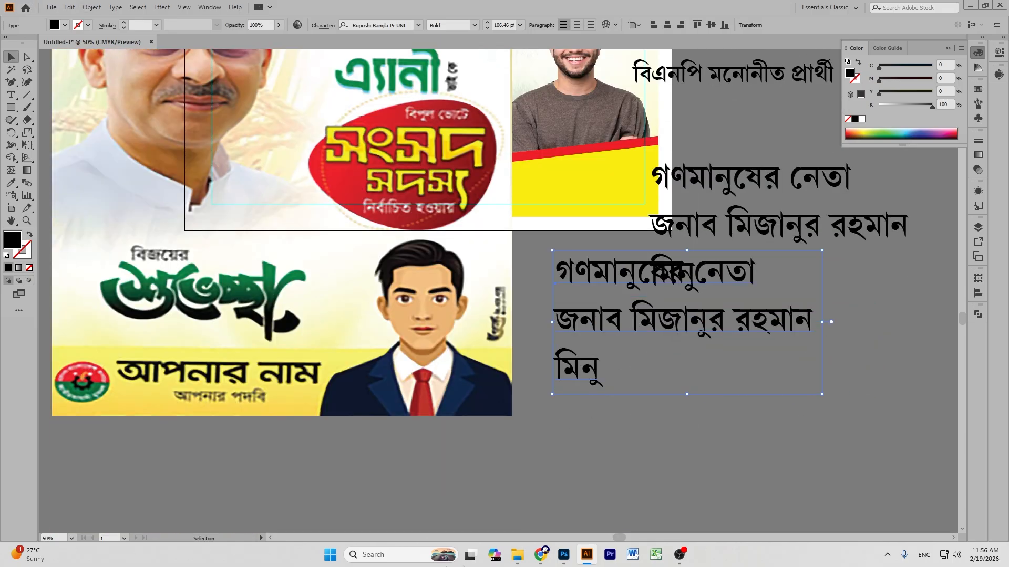
left_click_drag(602, 319, 580, 377)
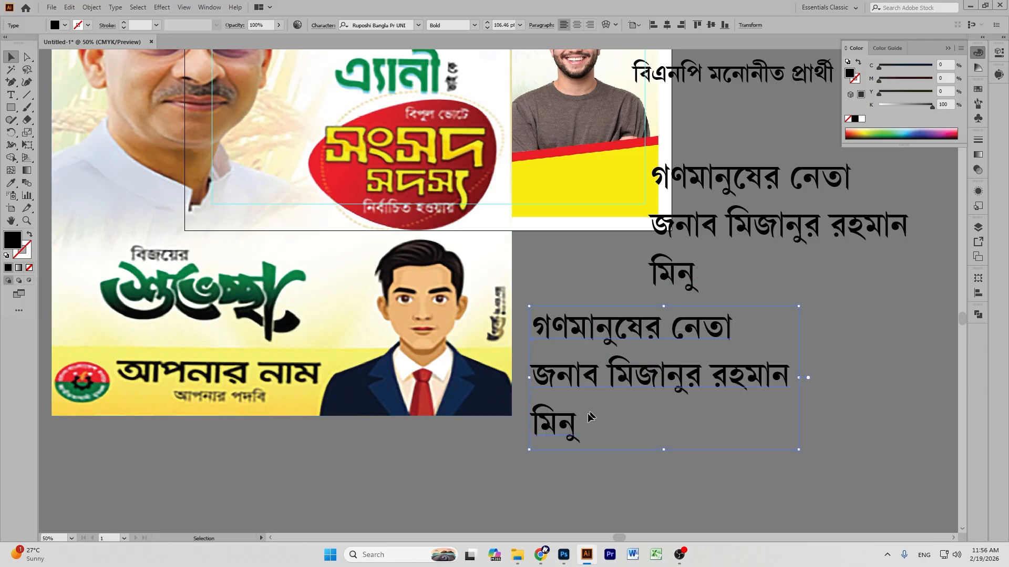
key("t")
left_click_drag(577, 424, 507, 334)
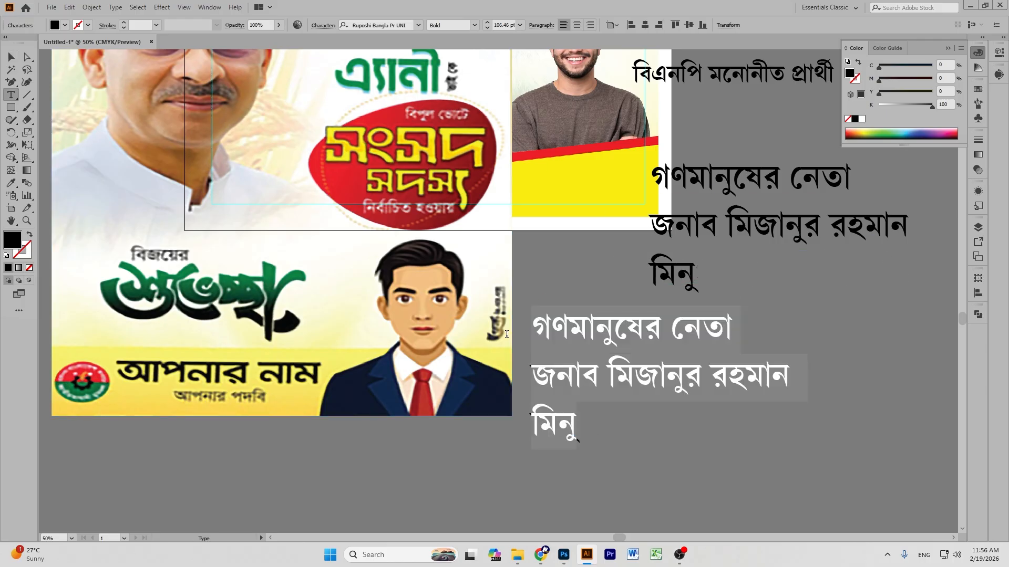
key("BackSpace")
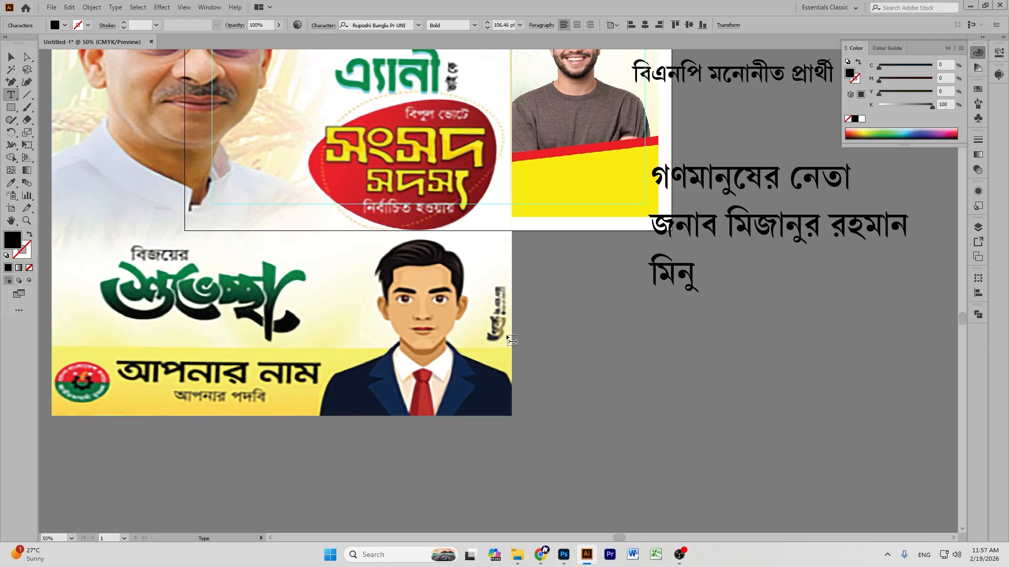
type("ভাই কে")
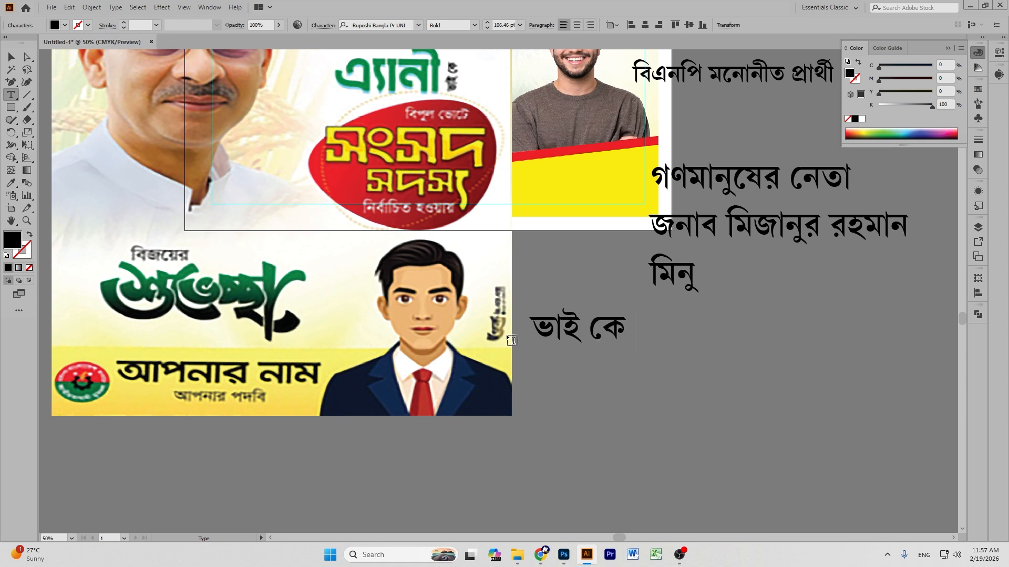
left_click(10, 56)
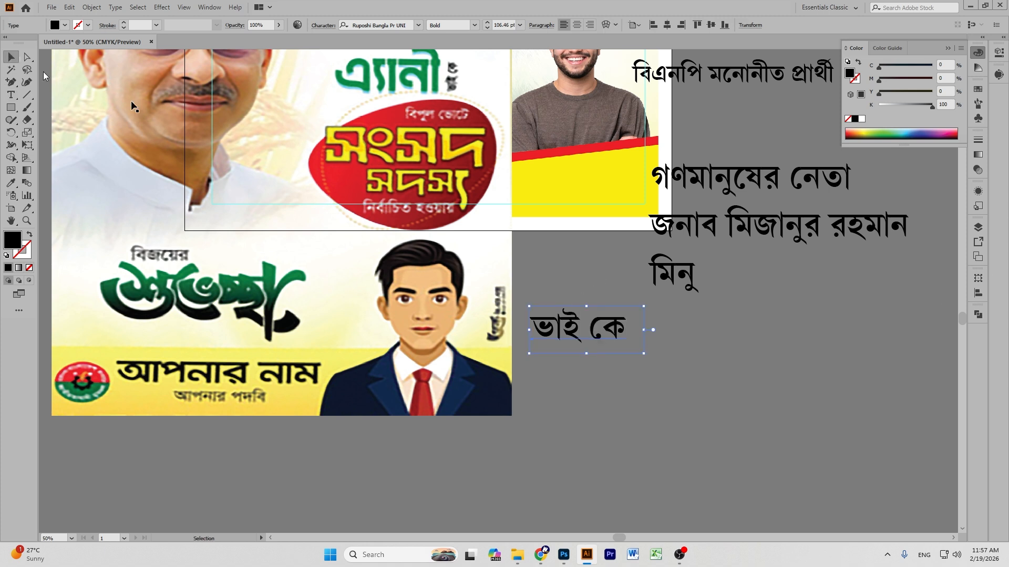
Copy the 'ভাই কে' text below the original and clear its wording.
left_click_drag(558, 330, 591, 424)
double_click(590, 420)
key("ctrl+a")
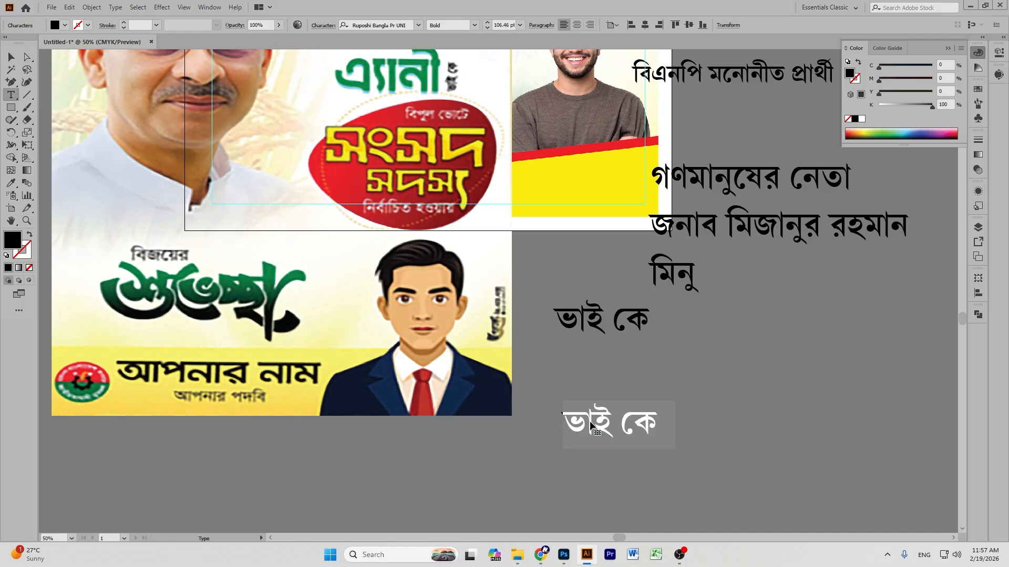
key("BackSpace")
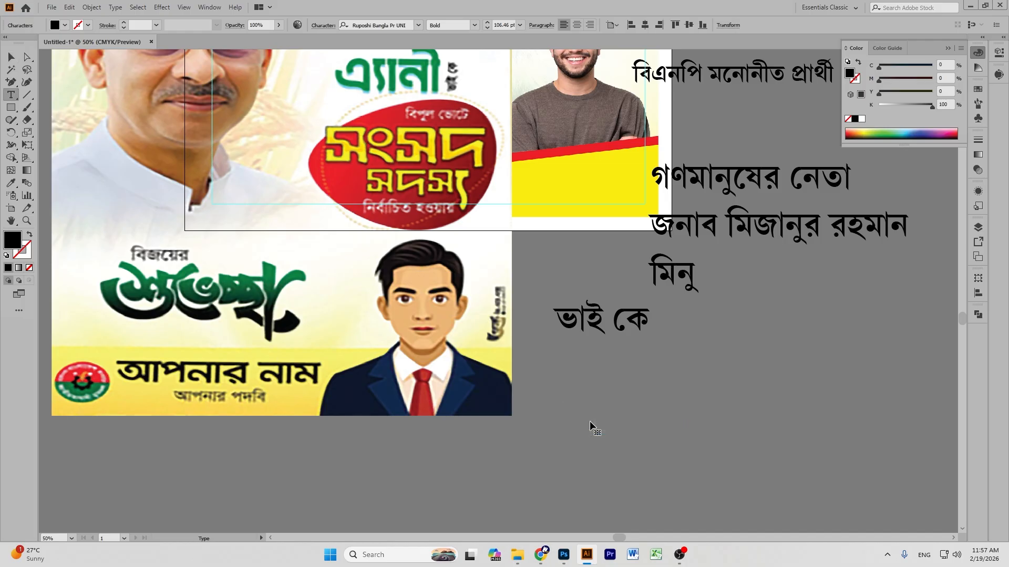
Type 'বিপুল ভোটে সংসদ সদস্য নির্বাচিত হওয়ায়' in the empty box and move it right.
type("বিপুল ভো")
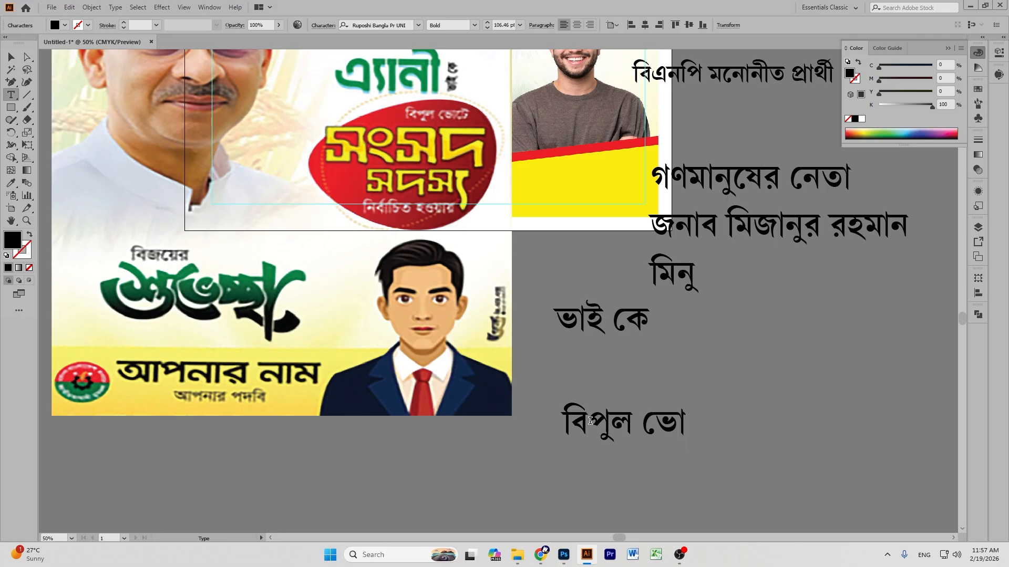
type("টে ")
type("সংসদ")
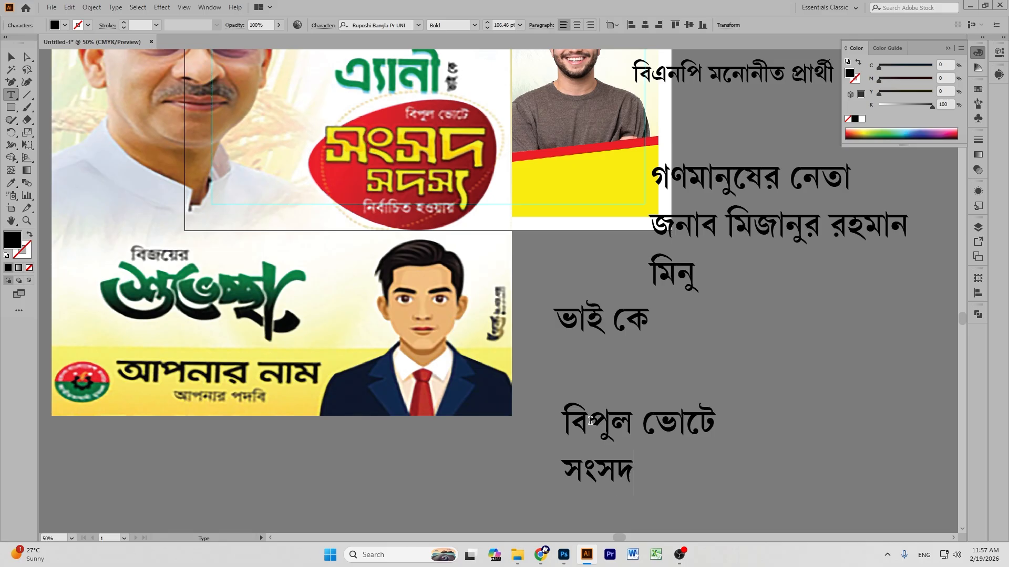
type(" সদস্য")
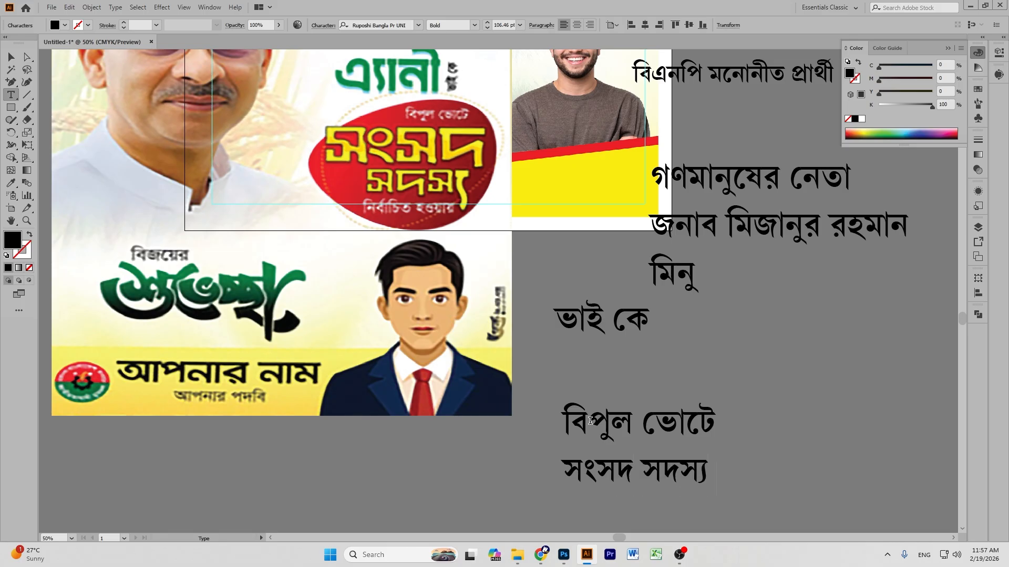
scroll(590, 421, "down", 1)
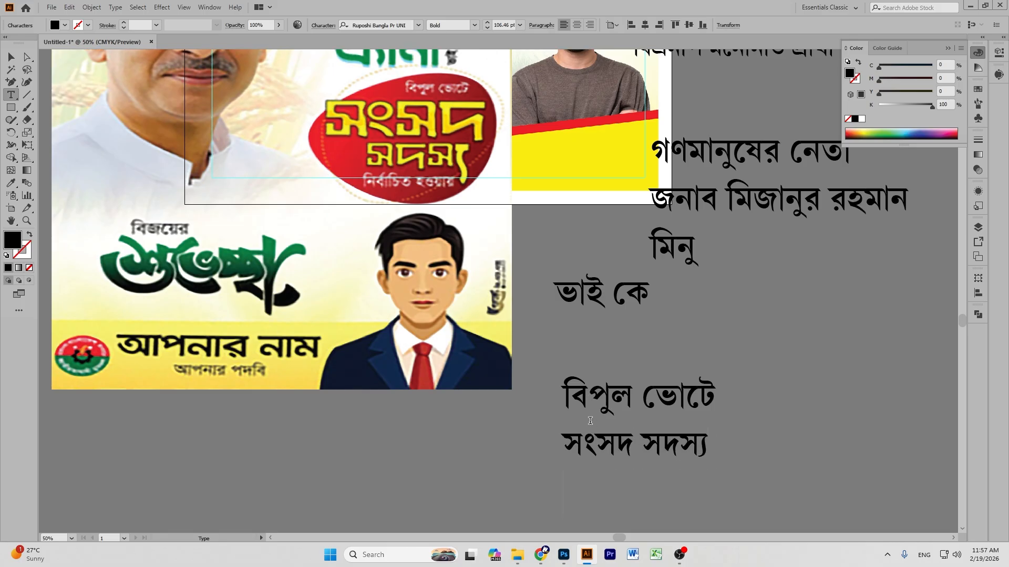
type("ন")
key("BackSpace")
type("ন্বিা")
key("BackSpace")
key("BackSpace")
key("BackSpace")
key("BackSpace")
key("BackSpace")
type("নির্")
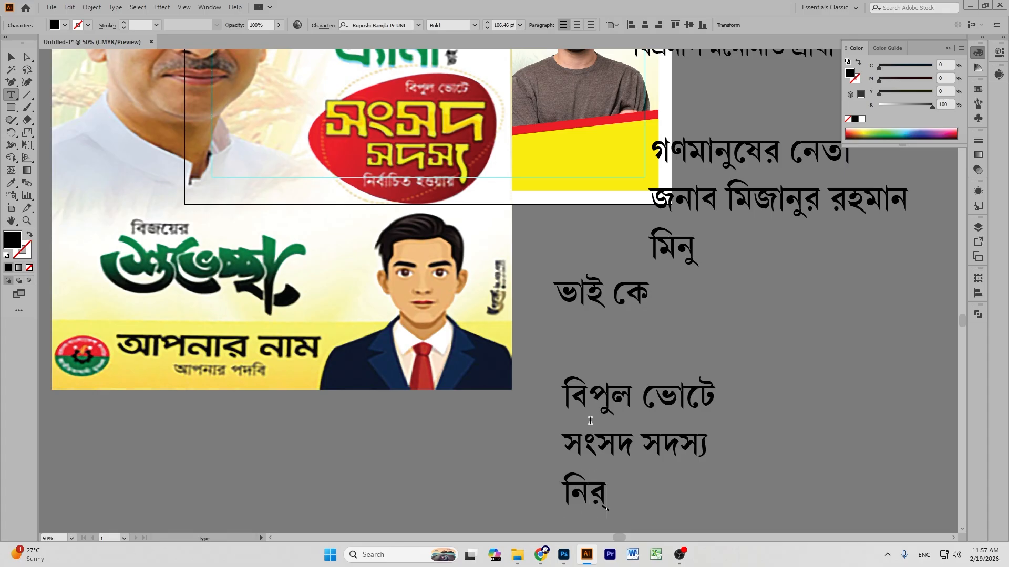
type("বাচিত")
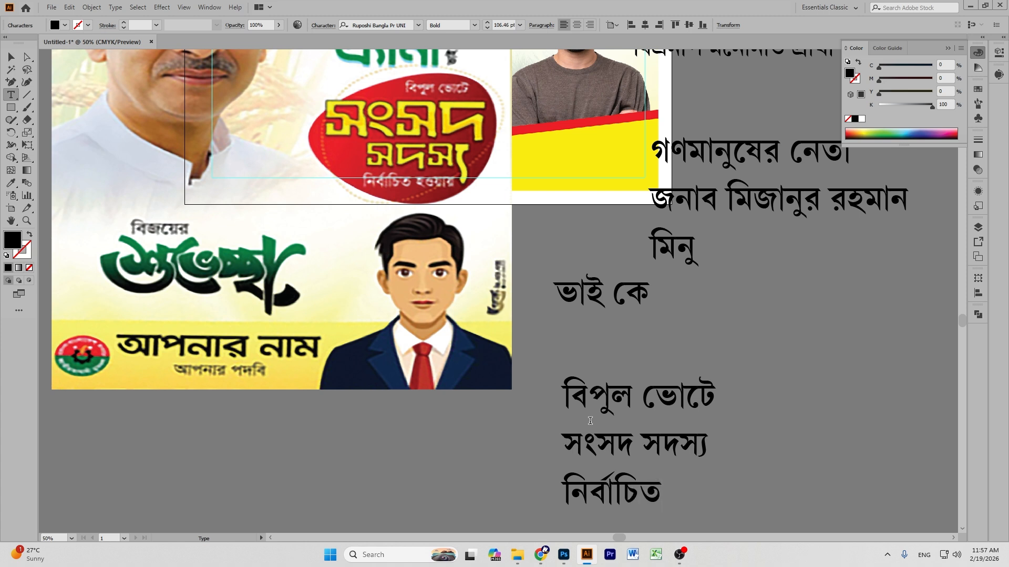
type(" হওয়ায়")
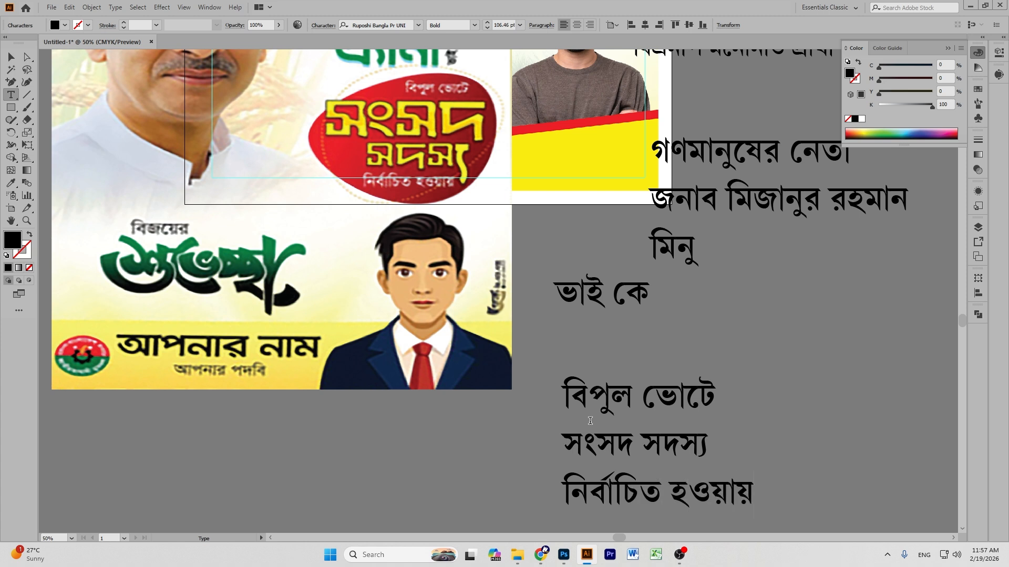
left_click(15, 60)
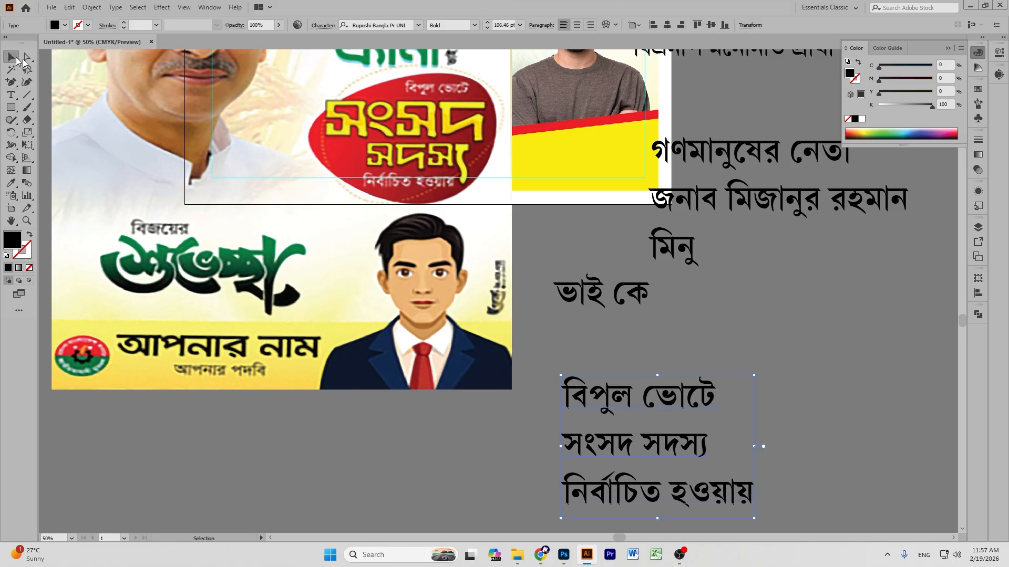
left_click(777, 369)
scroll(778, 368, "down", 2)
left_click_drag(684, 351, 729, 337)
Duplicate 'ভাই কে' below the artboard and retype the copy as 'বিজয়ের'.
left_click(609, 236)
left_click_drag(609, 236, 463, 447)
double_click(464, 446)
key("ctrl+a")
key("BackSpace")
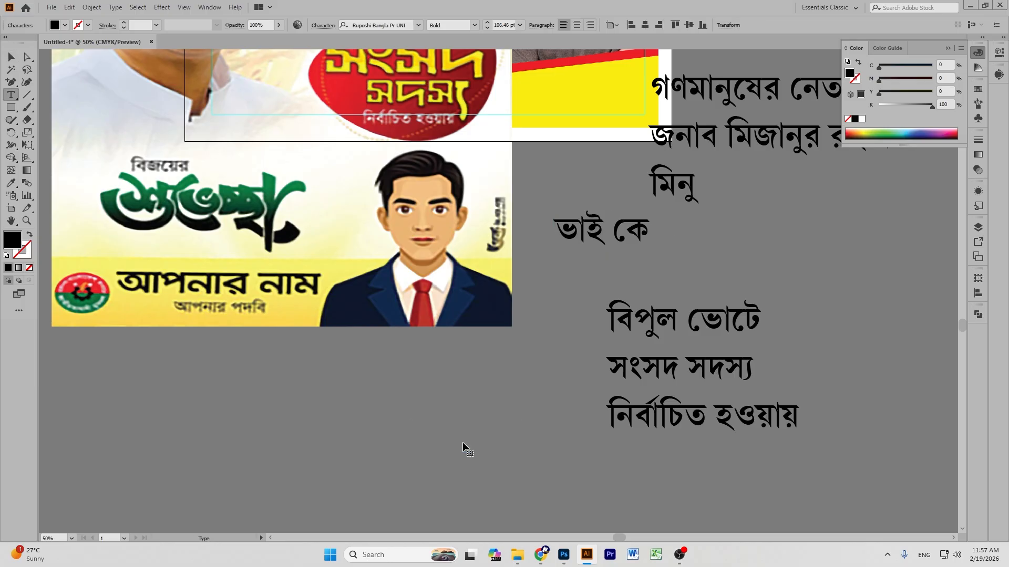
type("বিজ")
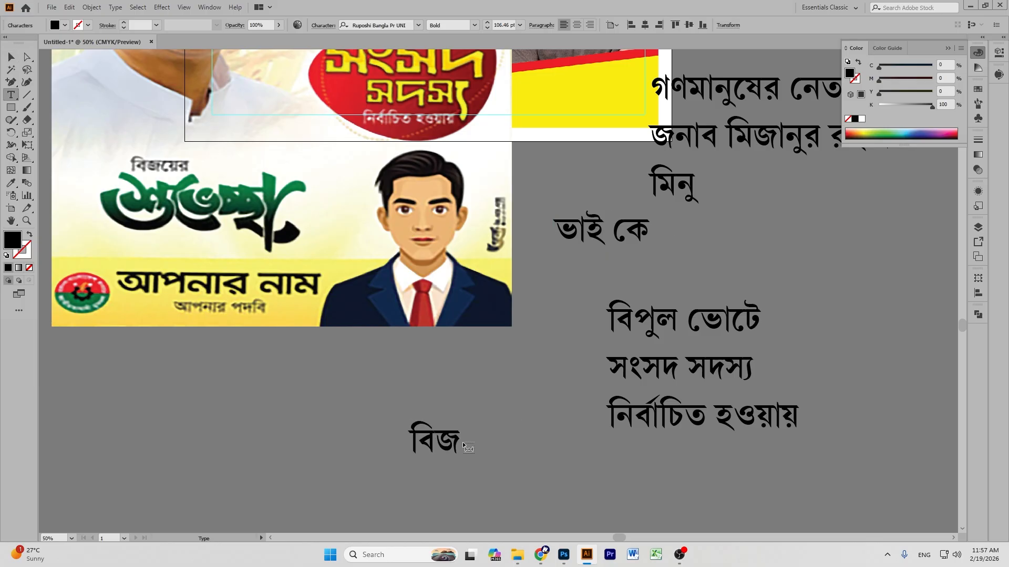
type("য়ের")
left_click(11, 57)
left_click(196, 403)
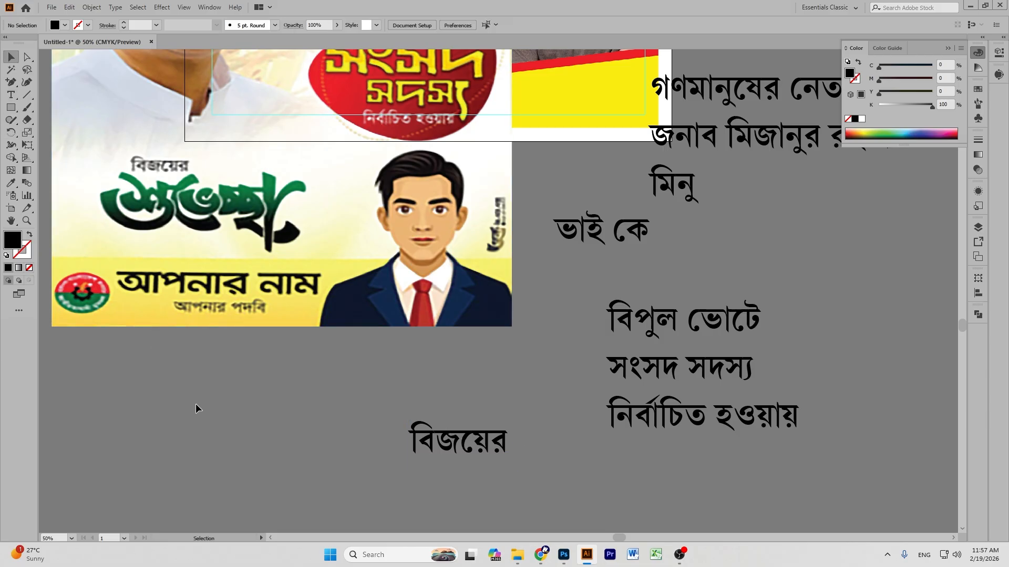
key("ctrl+minus")
key("ctrl+minus")
key("ctrl+minus")
key("ctrl+minus")
key("ctrl+minus")
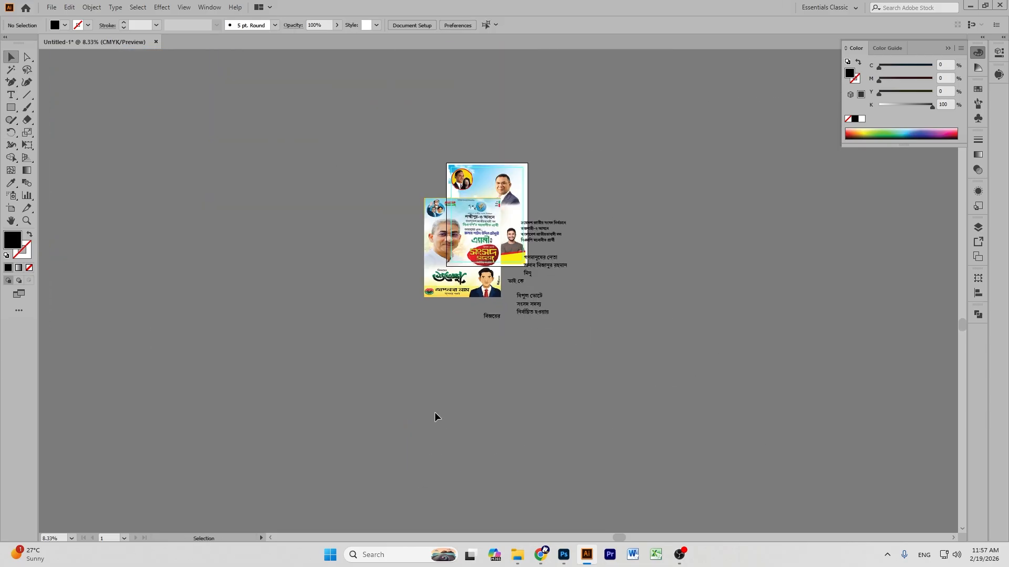
Move the poster artwork further left and zoom in on the rice-field poster.
left_click_drag(476, 242, 279, 242)
left_click(658, 221)
key("p")
key("ctrl+plus")
key("ctrl+plus")
key("ctrl+plus")
key("ctrl+plus")
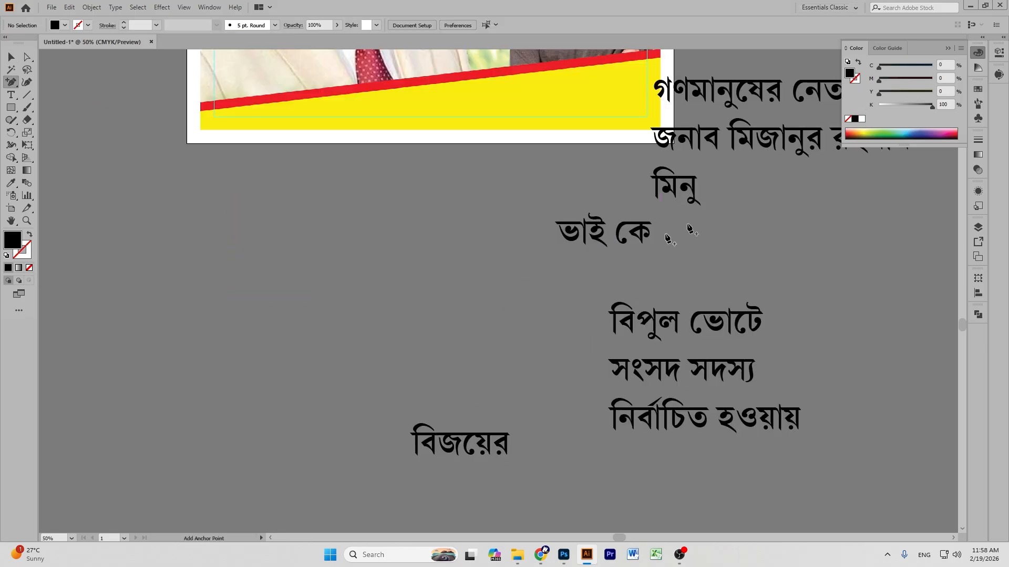
scroll(621, 223, "up", 6)
scroll(623, 269, "up", 8)
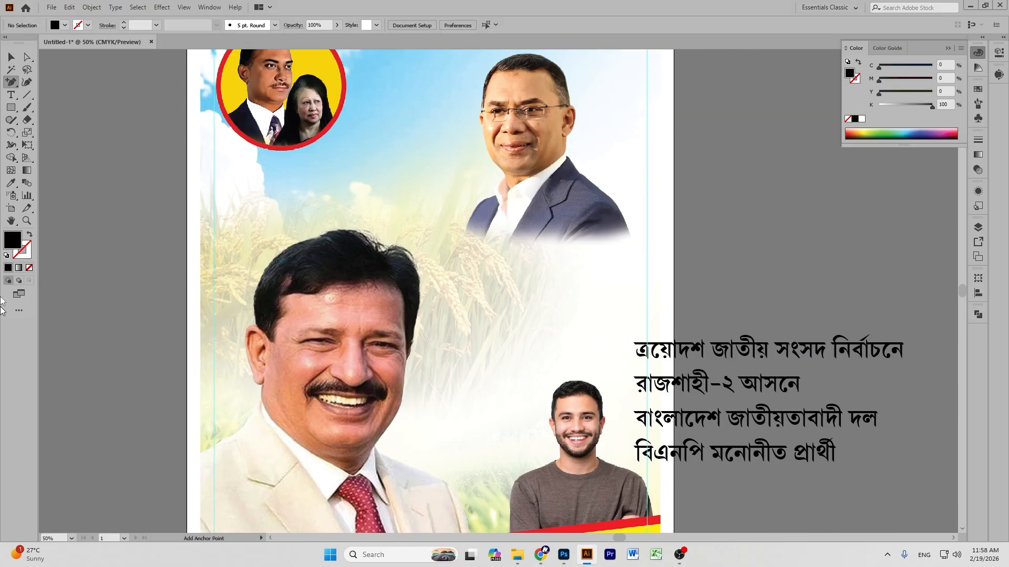
left_click(11, 225)
left_click_drag(471, 213, 375, 221)
Drag the four-line headline onto the poster and center-align its lines.
left_click(10, 58)
left_click_drag(636, 436, 428, 354)
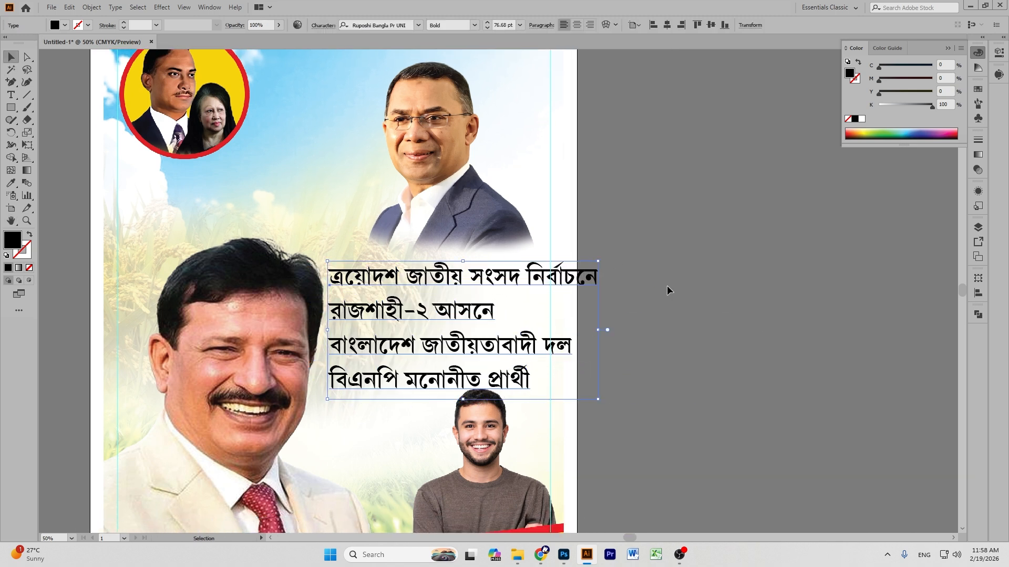
left_click(666, 285)
scroll(666, 285, "down", 4)
scroll(667, 285, "up", 3)
double_click(378, 268)
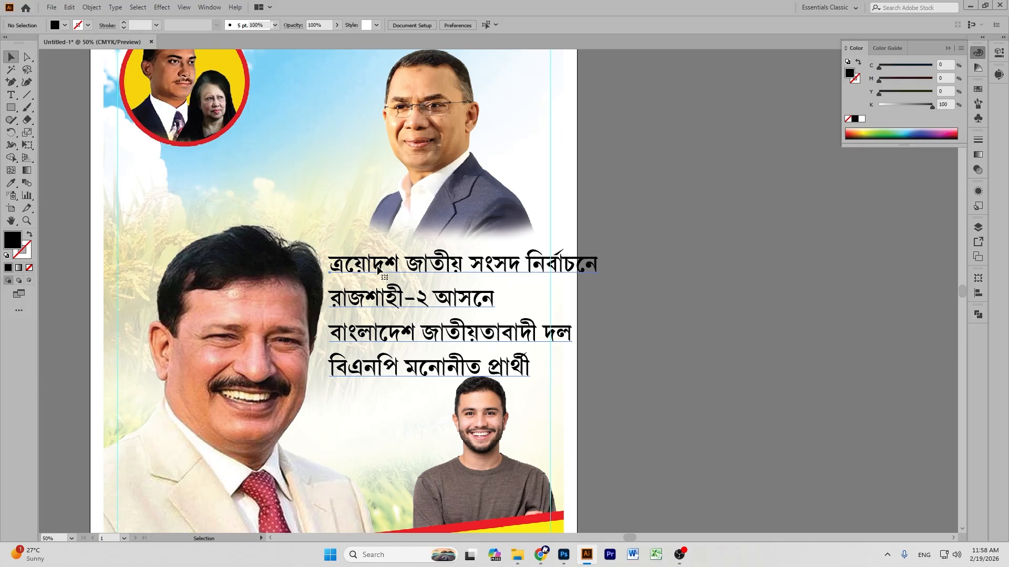
triple_click(377, 265)
left_click(11, 56)
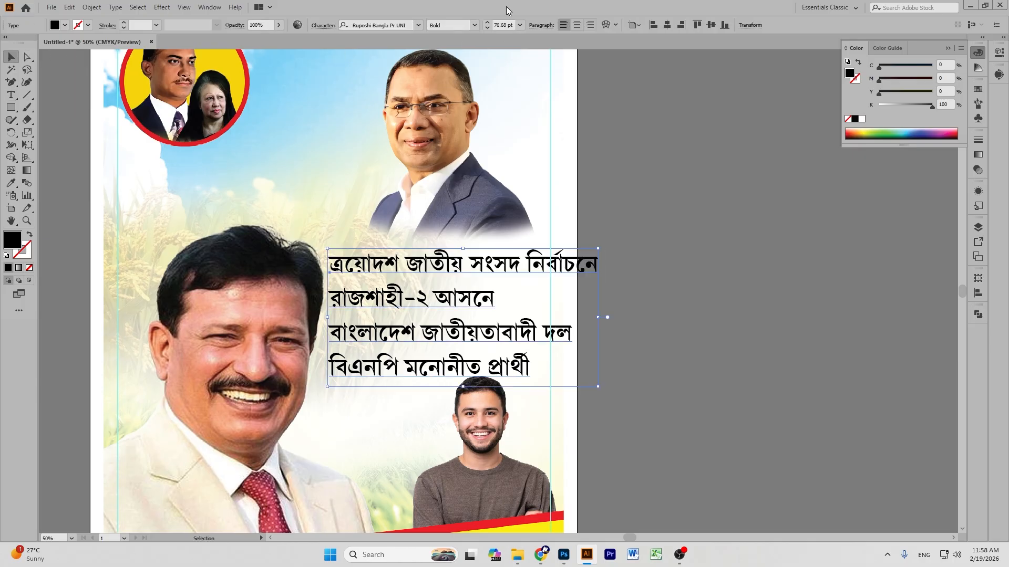
left_click(576, 25)
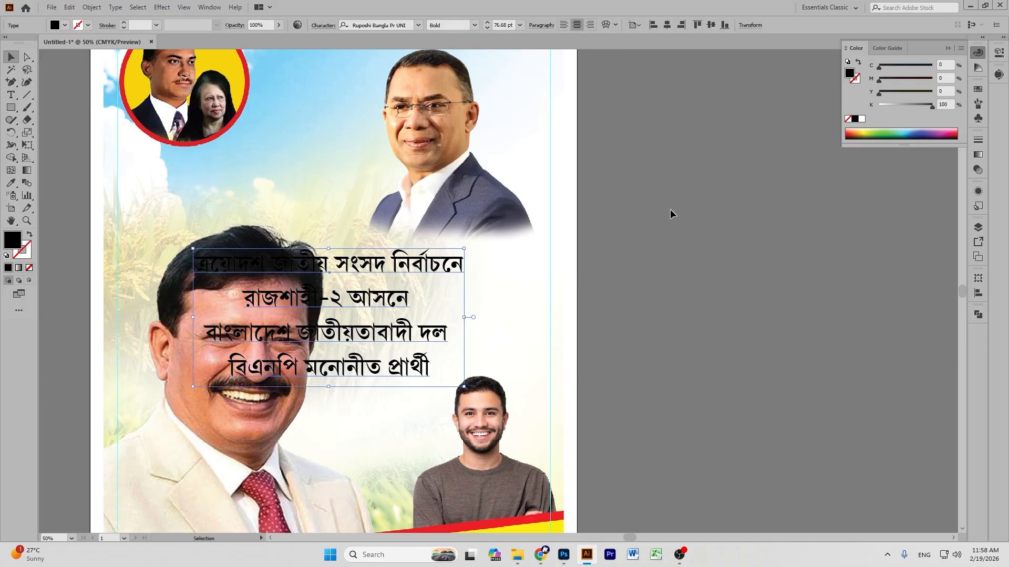
Shift the headline right to center it, and shrink its top line to 37 pt.
left_click(669, 210)
left_click_drag(376, 270, 462, 270)
double_click(462, 270)
triple_click(462, 270)
left_click(487, 28)
left_click_drag(487, 30, 487, 30)
left_click(487, 29)
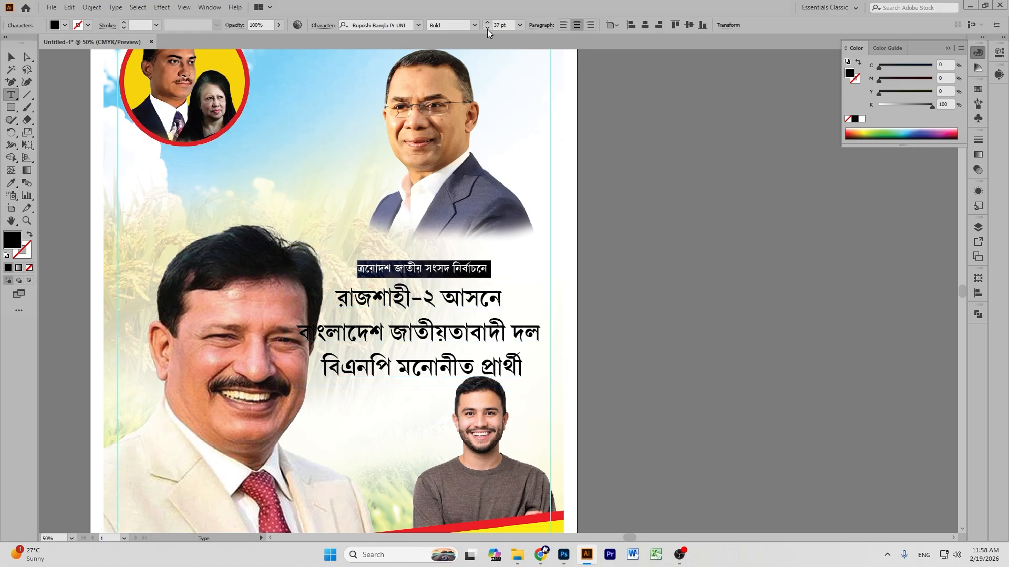
Reduce the বাংলাদেশ জাতীয়তাবাদী দল and বিএনপি মনোনীত প্রার্থী lines to 51 pt.
triple_click(423, 335)
left_click_drag(298, 334, 554, 378)
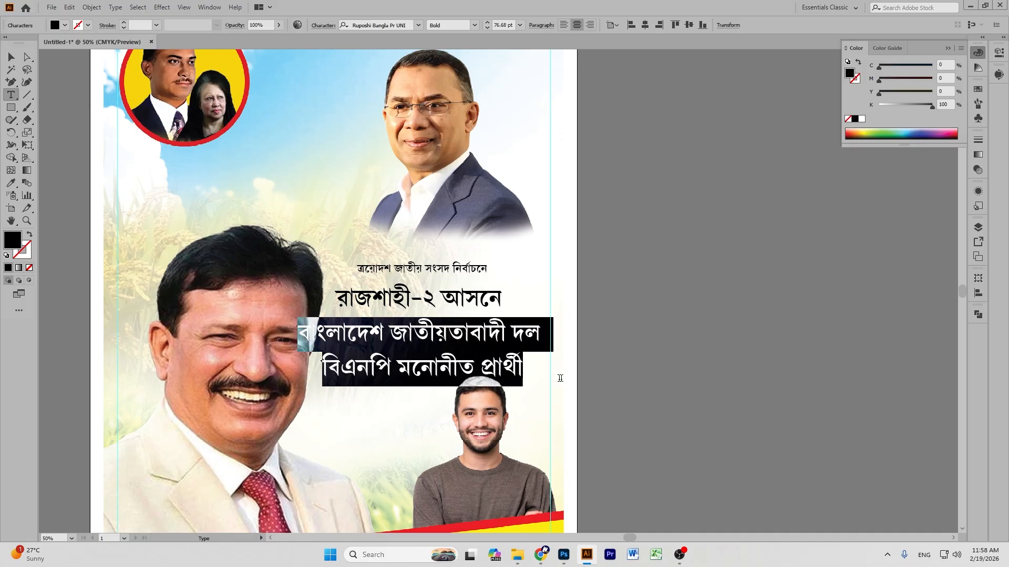
left_click(490, 29)
left_click(490, 28)
left_click(491, 29)
left_click(490, 28)
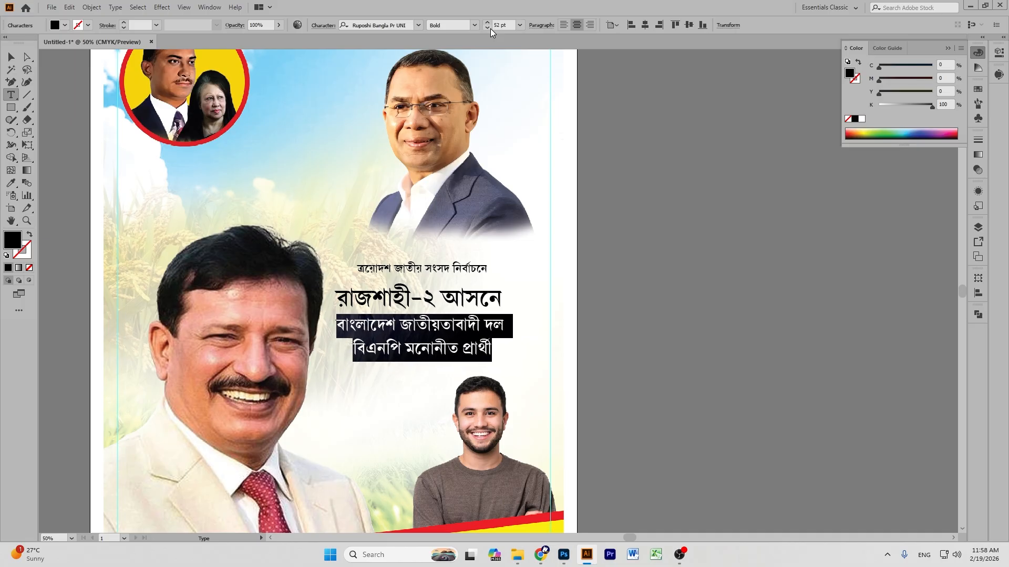
left_click(490, 28)
left_click(490, 28)
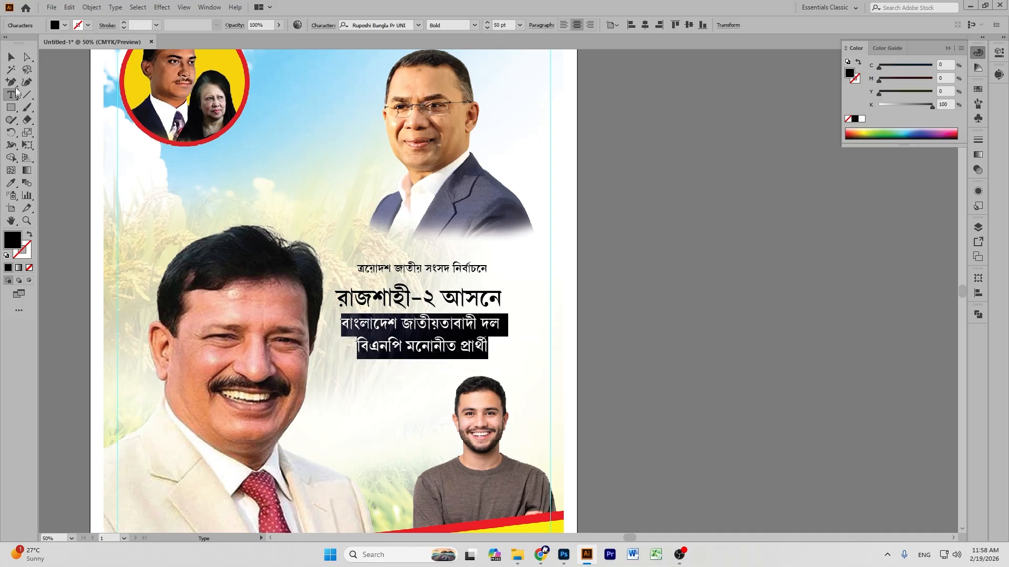
Select the headline lines from 'রাজশাহী-২ আসনে' downward.
left_click(11, 56)
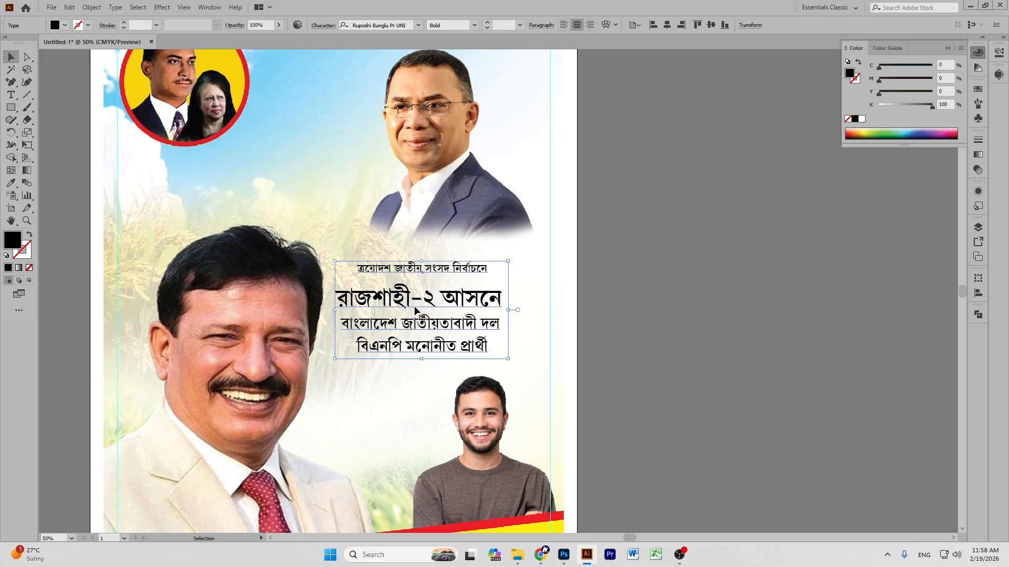
double_click(343, 298)
left_click_drag(338, 297, 501, 351)
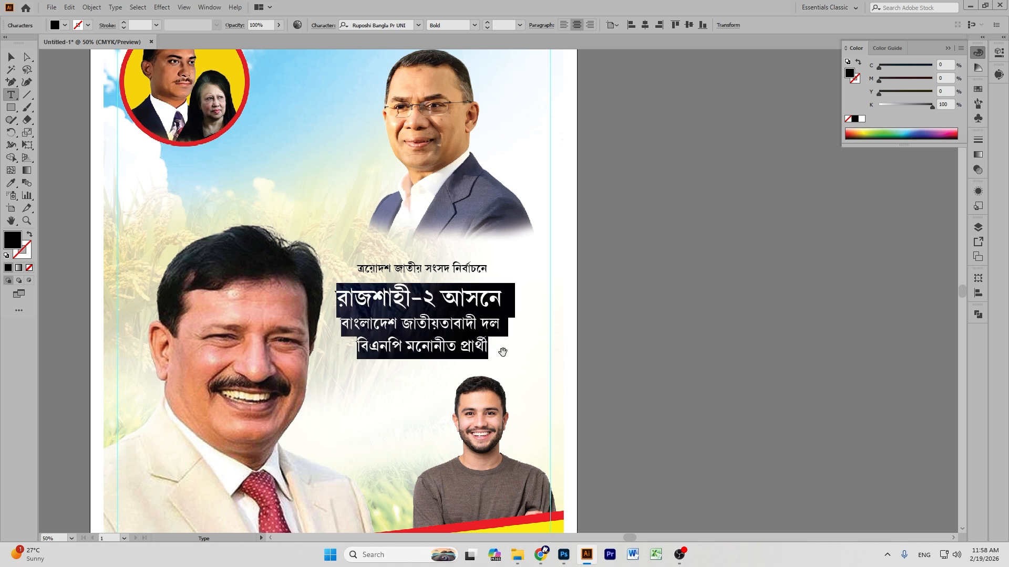
Tighten the leading of the three headline lines with Alt+Up.
key("alt+Up")
key("alt+Up")
key("alt+Up")
key("alt+Up")
key("alt+Up")
key("alt+Up")
key("alt+Up")
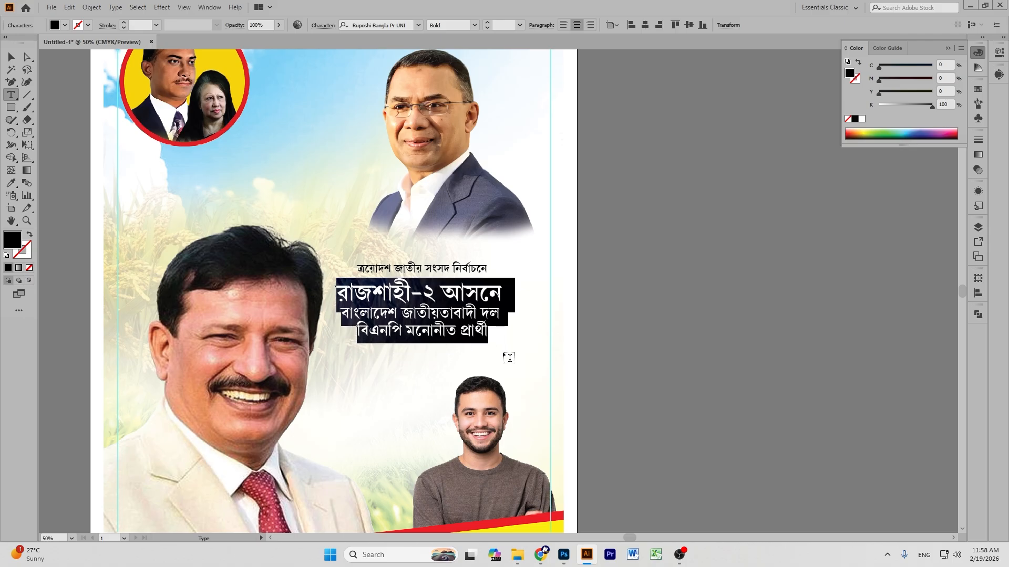
double_click(455, 284)
triple_click(455, 284)
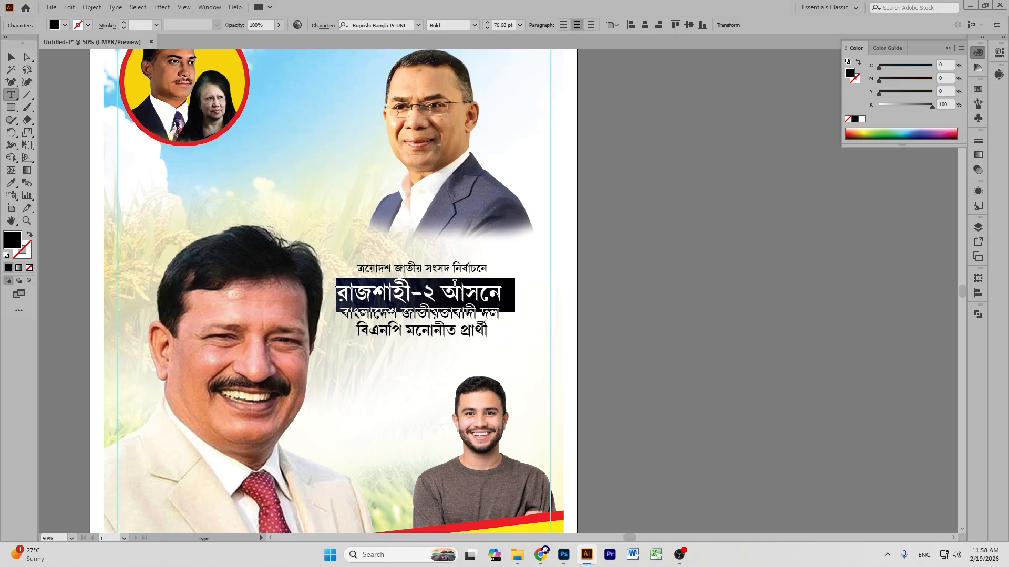
key("alt+Up")
key("alt+Up")
key("alt+Up")
key("alt+Up")
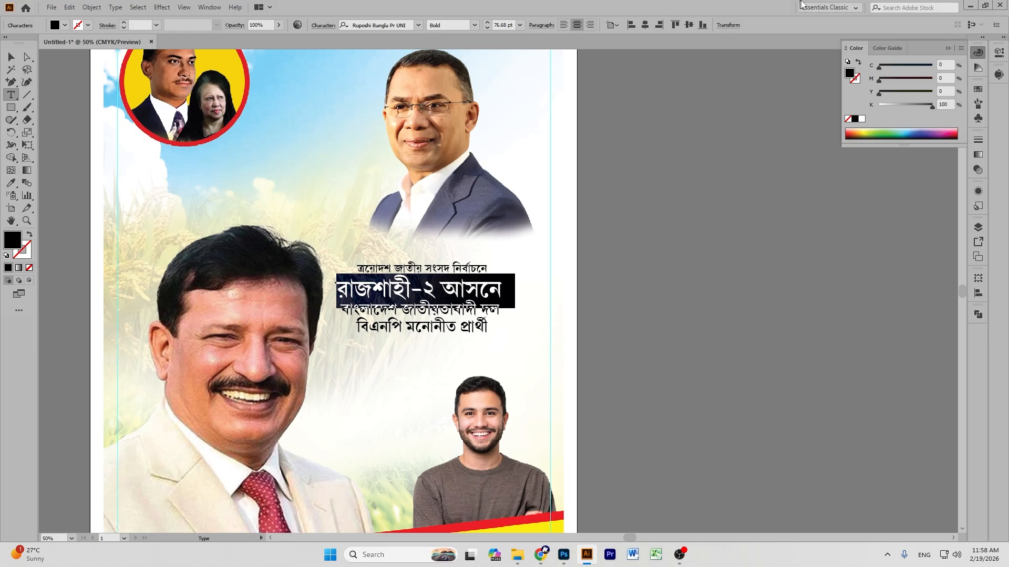
Shift the headline block slightly up and to the right.
left_click(9, 56)
left_click(766, 305)
left_click_drag(454, 306, 479, 289)
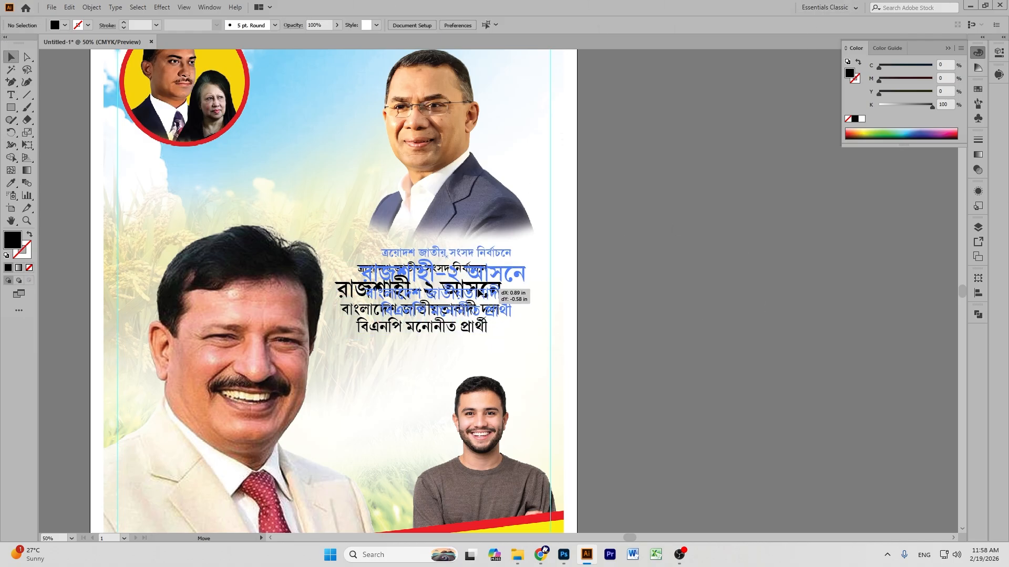
left_click(689, 285)
scroll(689, 284, "down", 5)
Place the name text on the artboard and shrink its lines, setting the name line to 73 pt.
left_click_drag(672, 434, 496, 240)
double_click(410, 233)
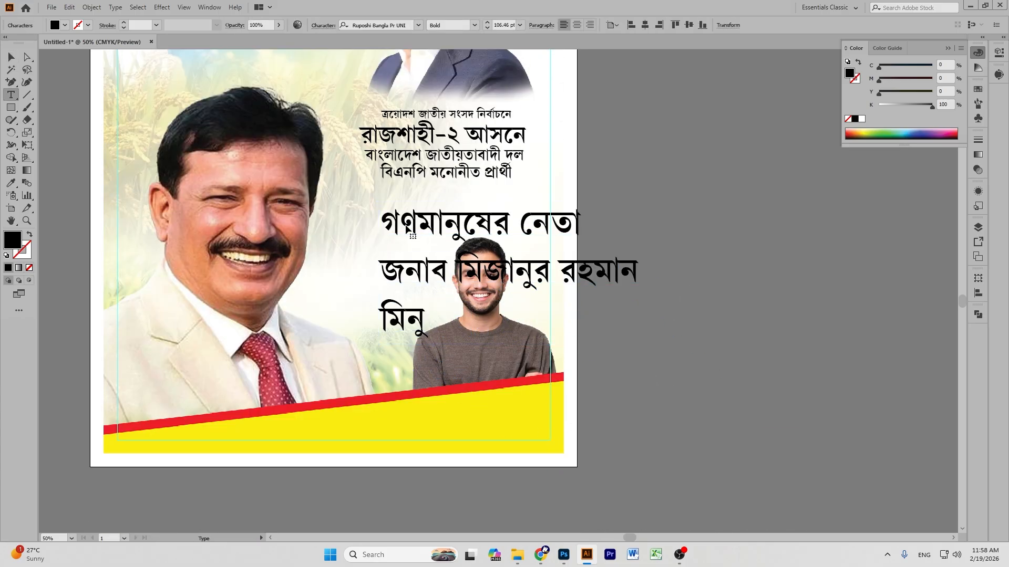
triple_click(407, 230)
left_click_drag(485, 27, 485, 26)
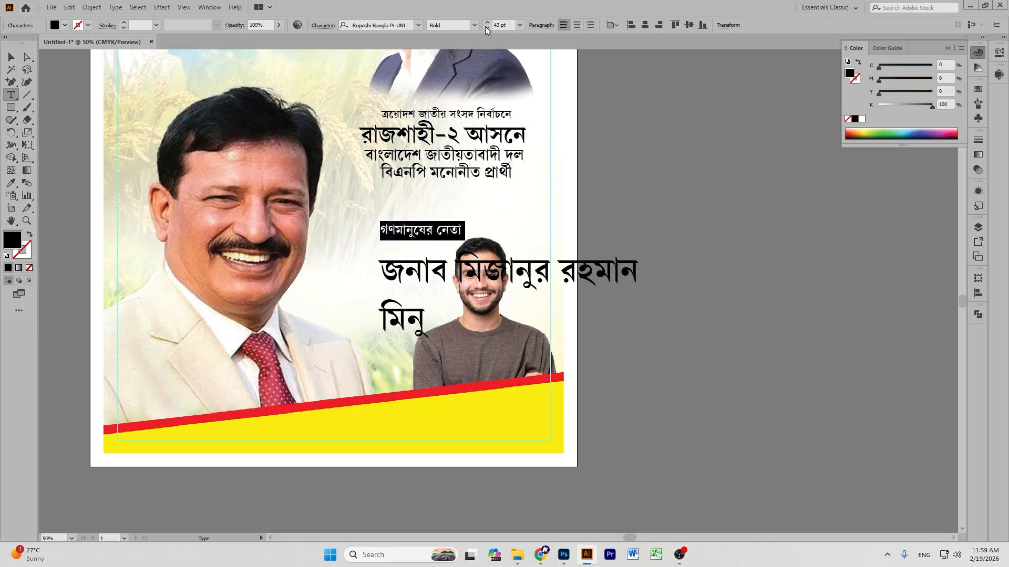
triple_click(473, 275)
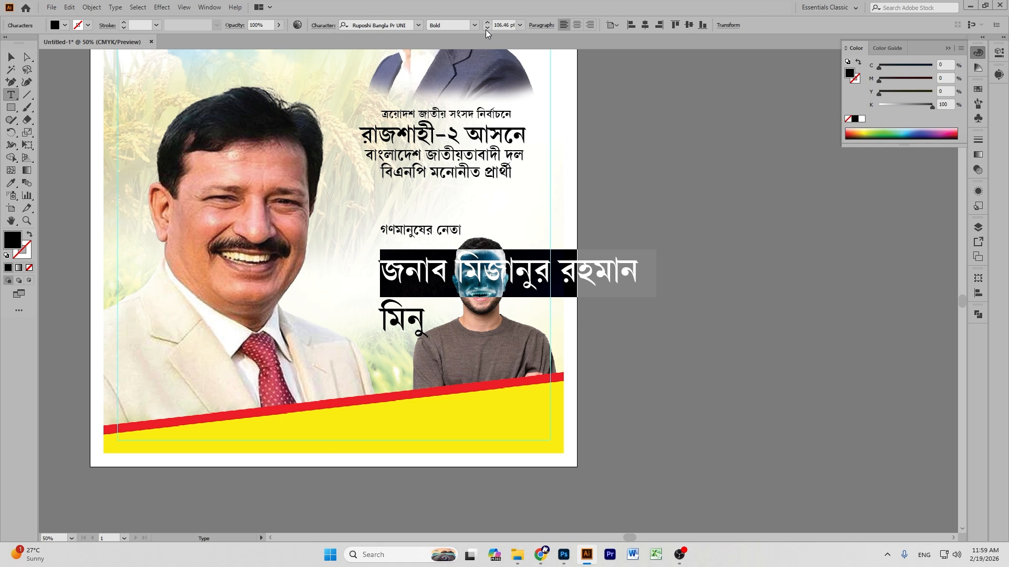
left_click_drag(485, 29, 485, 29)
left_click(487, 23)
left_click(488, 23)
left_click(487, 23)
Move the name block up under the headline and tighten its line spacing.
left_click(11, 57)
left_click_drag(424, 243, 408, 201)
double_click(449, 216)
key("ctrl+a")
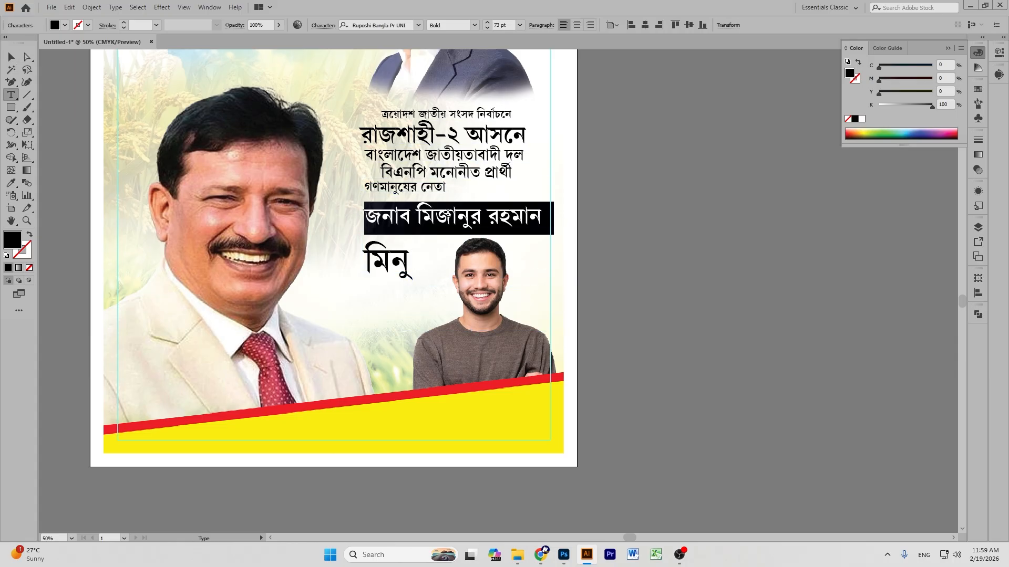
key("alt+Up")
key("alt+Up")
key("alt+Up")
key("alt+Up")
key("alt+Up")
key("alt+Up")
key("alt+Up")
key("alt+Up")
key("alt+Up")
key("alt+Up")
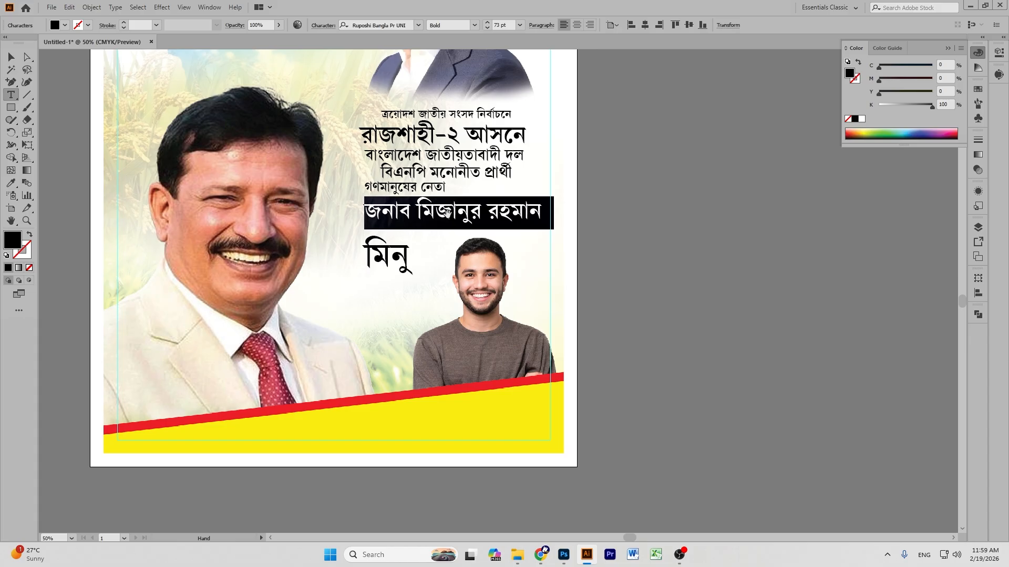
key("alt+Up")
key("alt+Up")
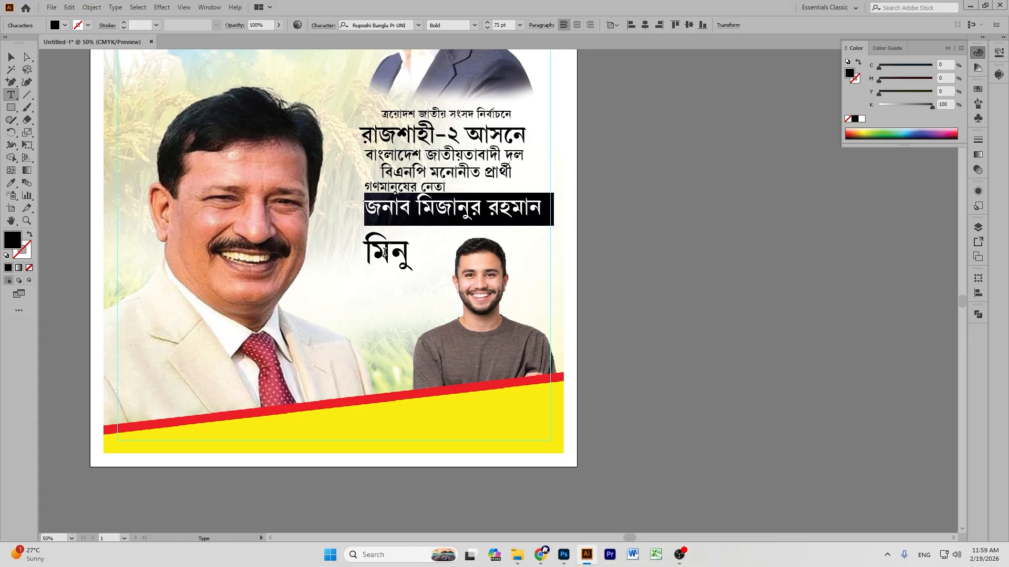
Delete the one-word nickname line below the candidate's name.
double_click(383, 252)
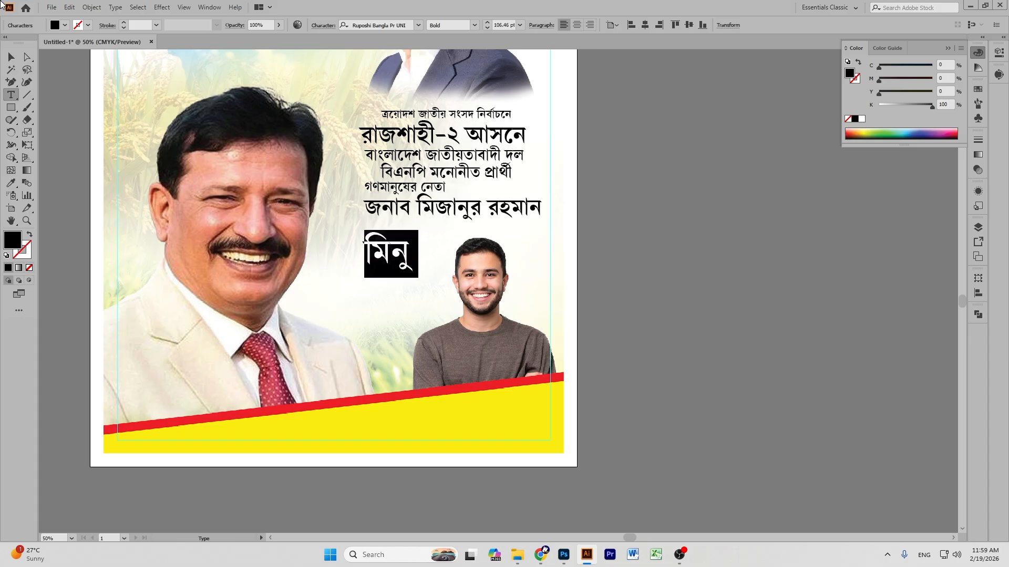
left_click(577, 24)
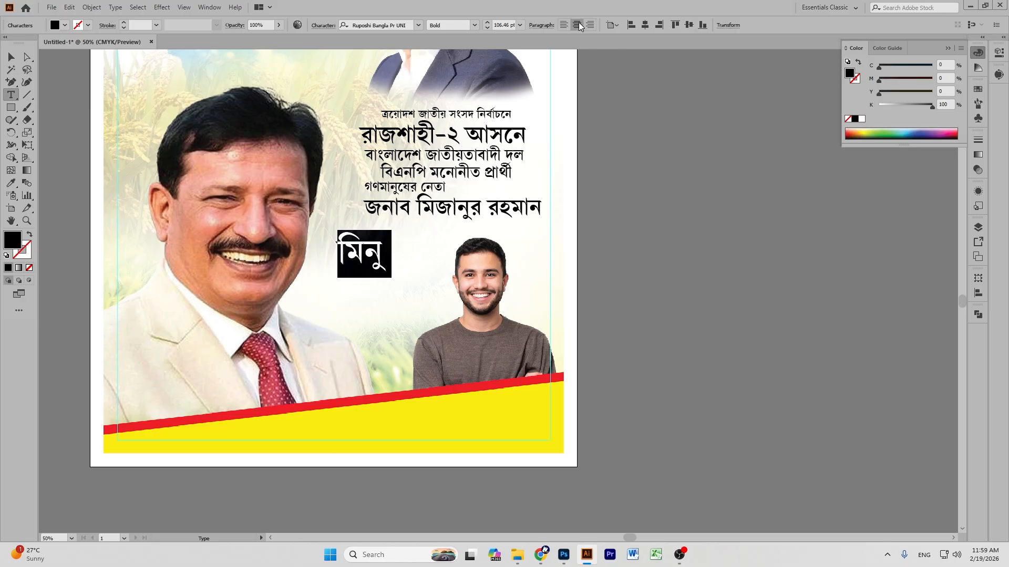
left_click(564, 25)
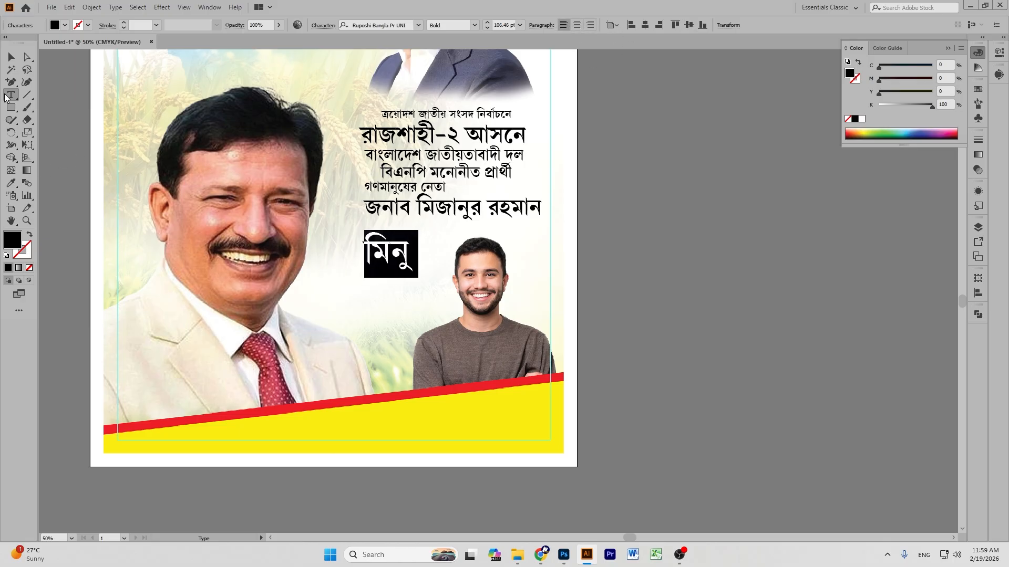
left_click(11, 56)
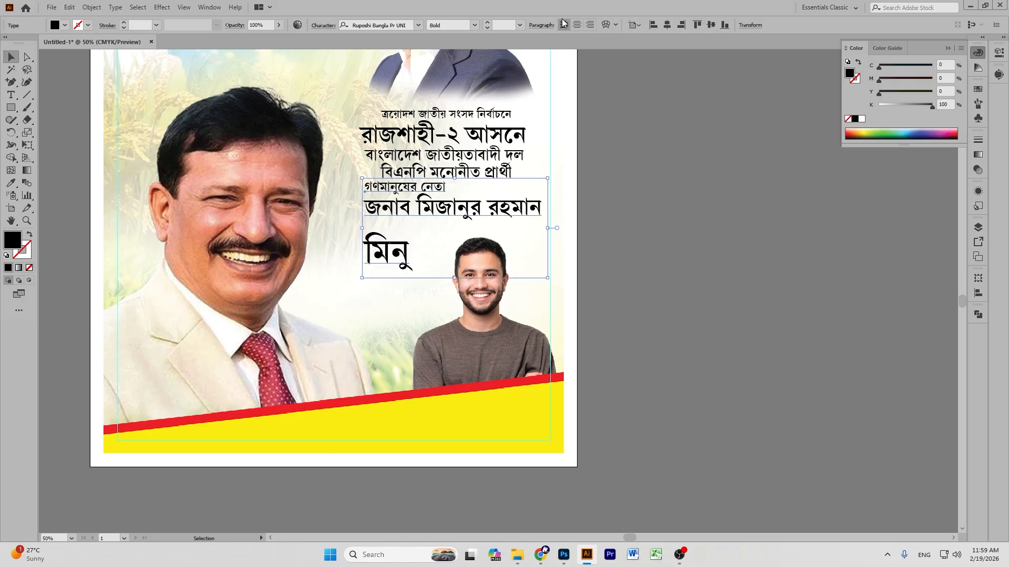
triple_click(392, 260)
key("BackSpace")
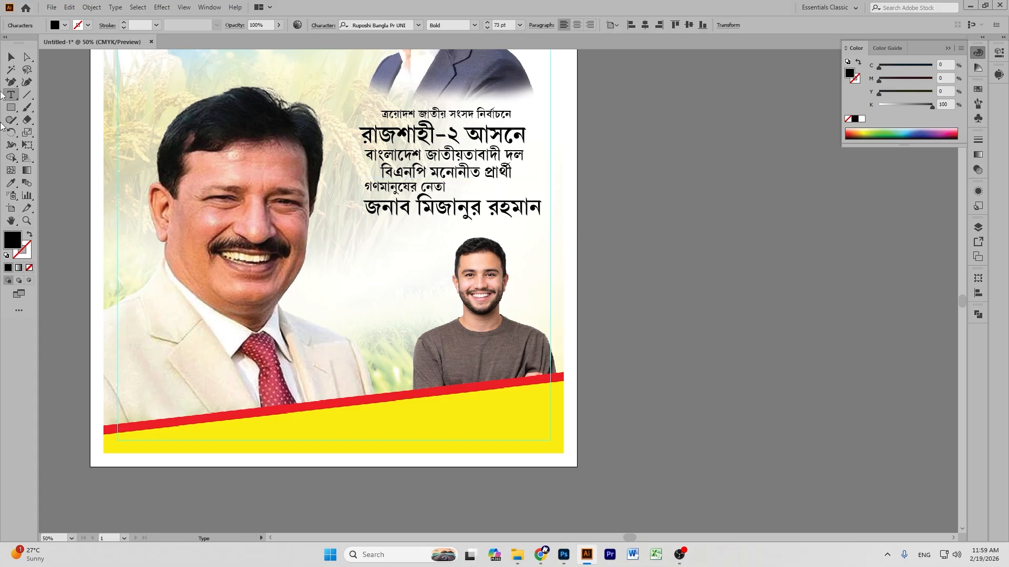
left_click(11, 56)
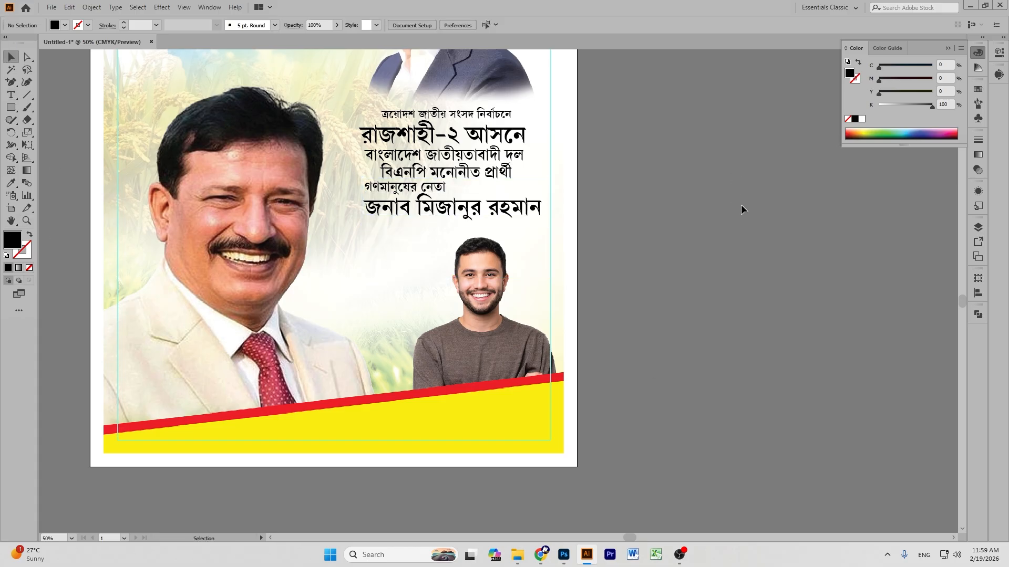
key("ctrl+plus")
scroll(742, 203, "up", 5)
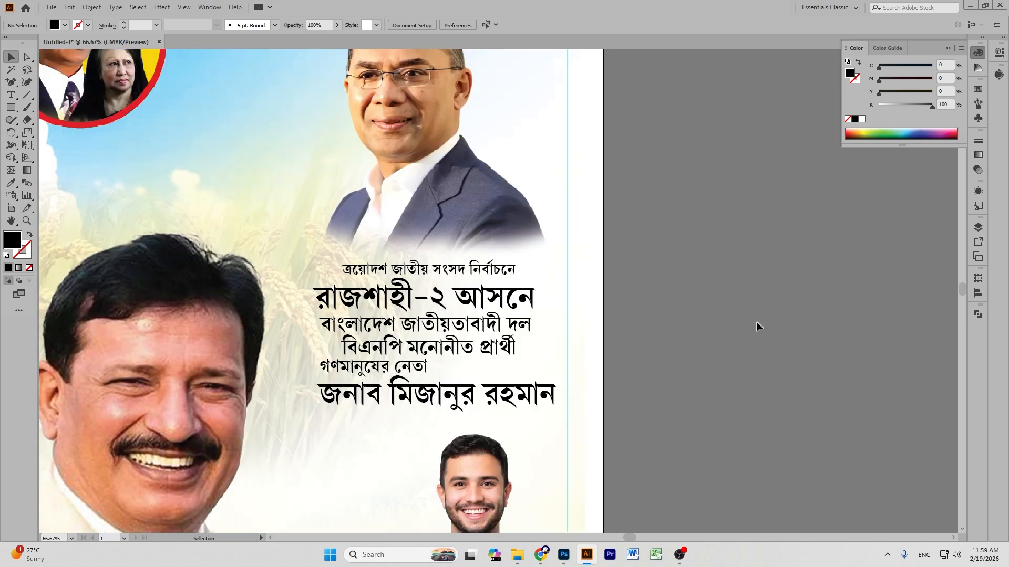
key("ctrl+minus")
key("ctrl+minus")
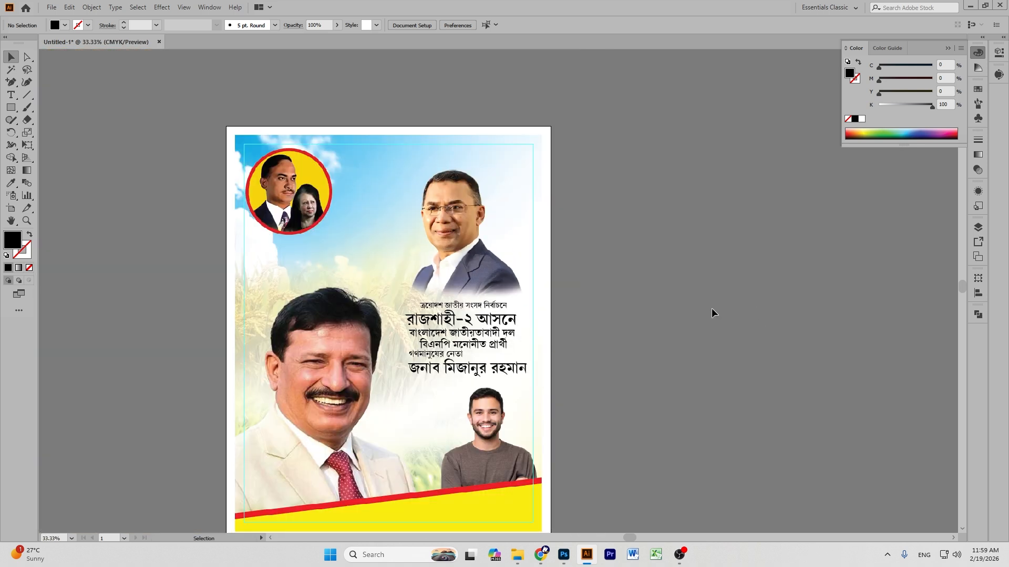
In Photoshop, delete the unused Layer 7.
left_click(563, 554)
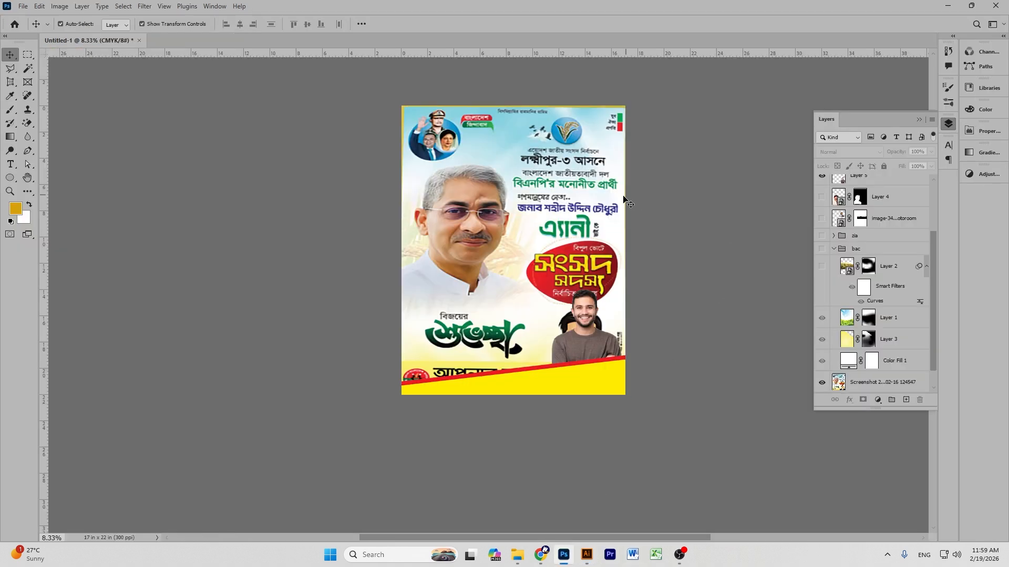
scroll(841, 297, "up", 3)
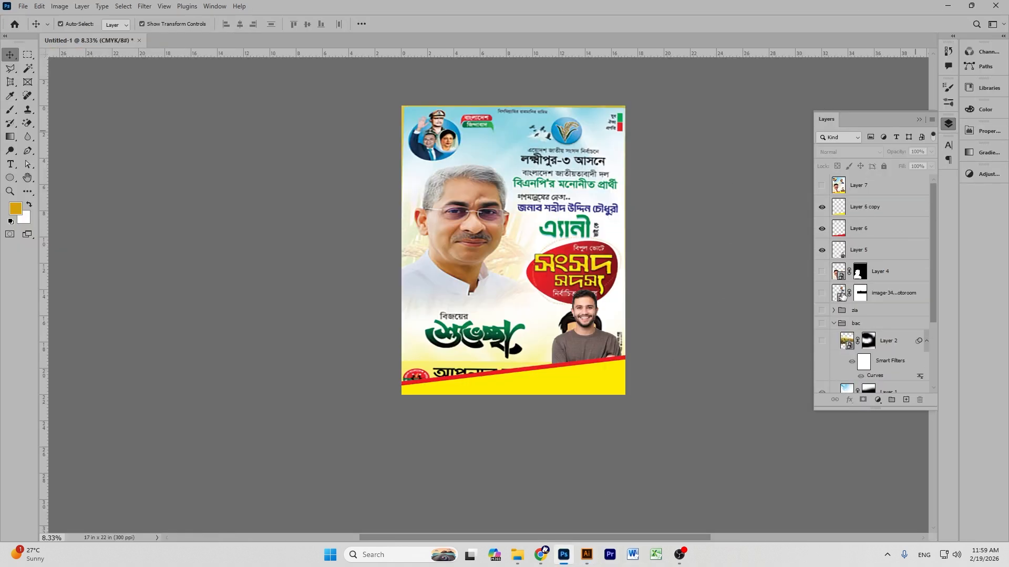
left_click(822, 187)
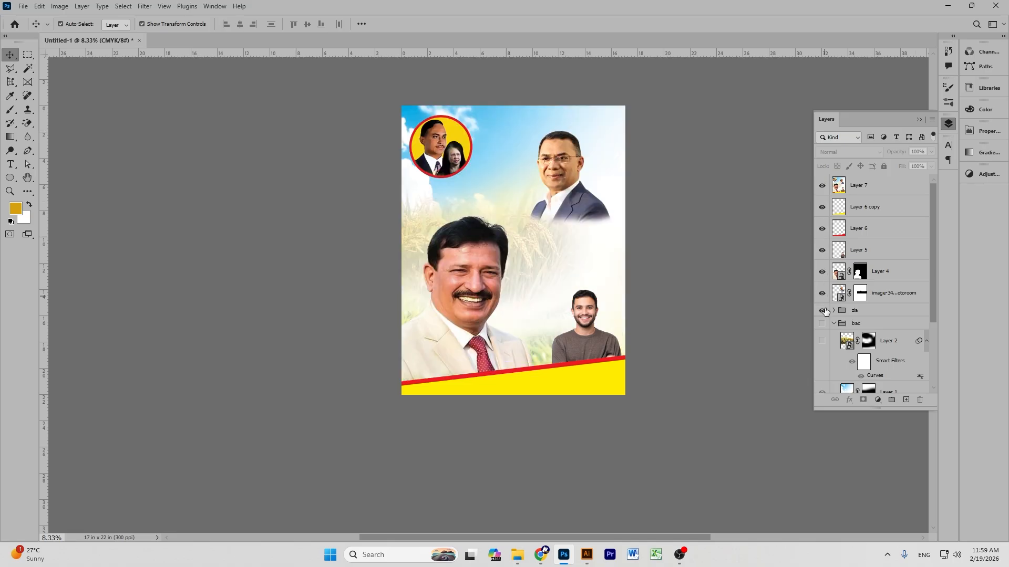
scroll(846, 337, "down", 4)
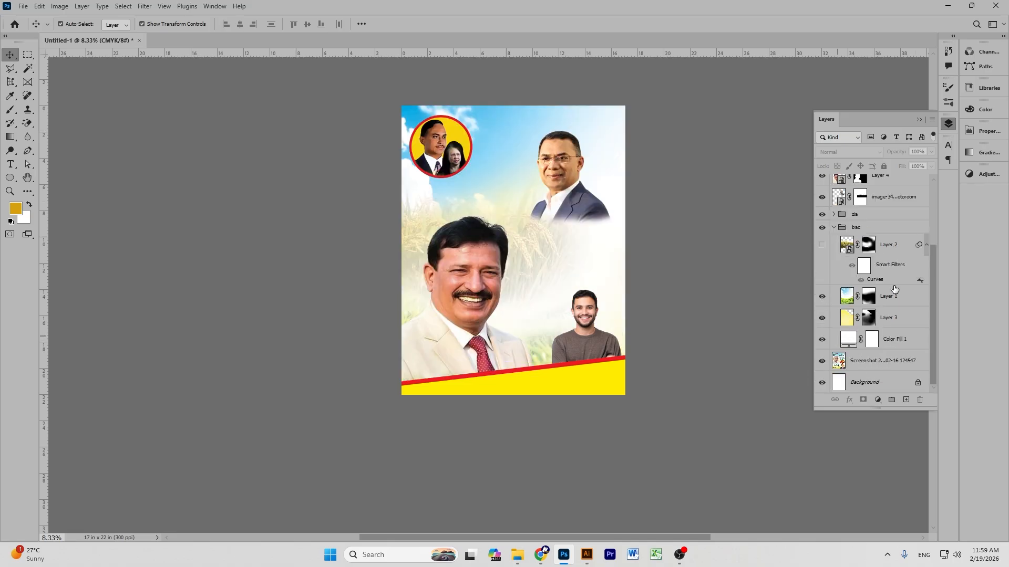
scroll(893, 288, "up", 4)
left_click(822, 186)
left_click(852, 187)
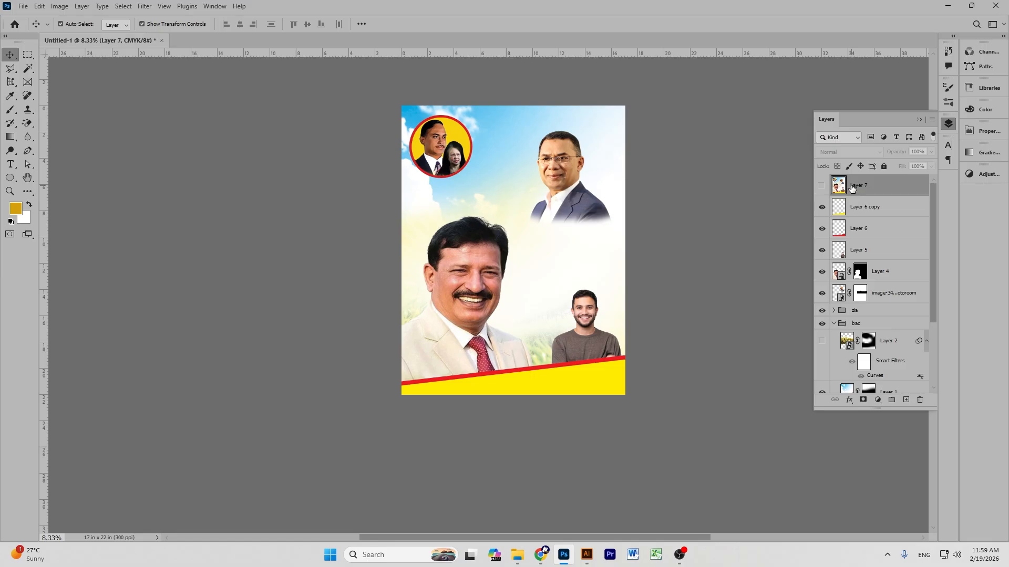
key("Delete")
Scale the top-right portrait down to 83.24%.
left_click(557, 169)
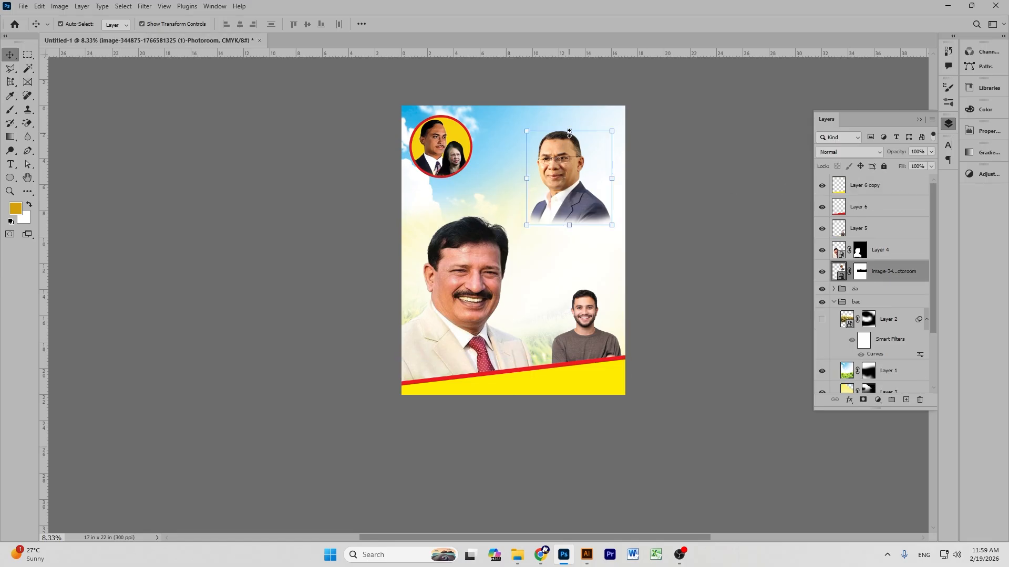
mouse_move(569, 133)
left_mouse_down()
mouse_move(568, 165)
mouse_move(563, 150)
left_mouse_up()
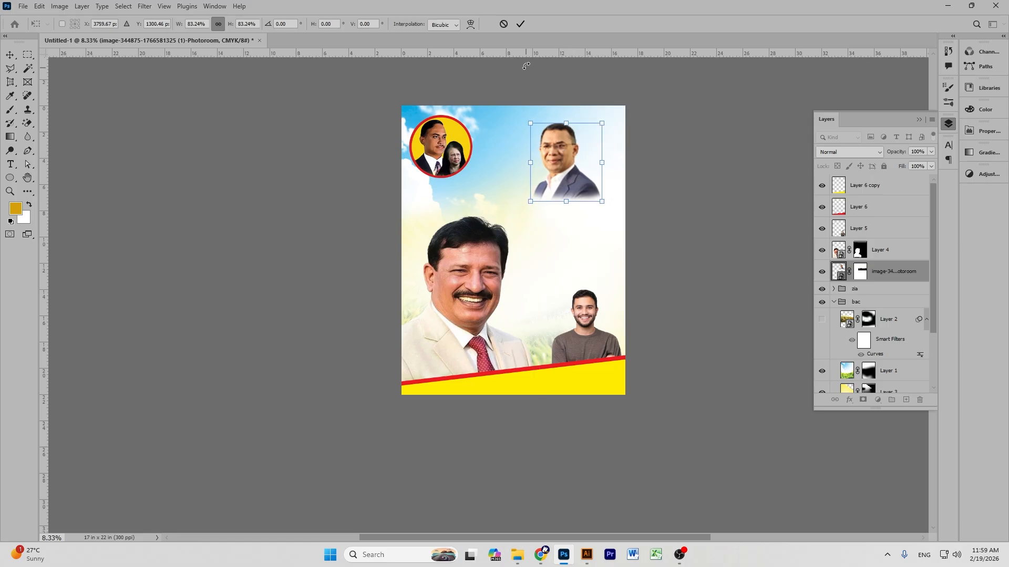
left_click(519, 26)
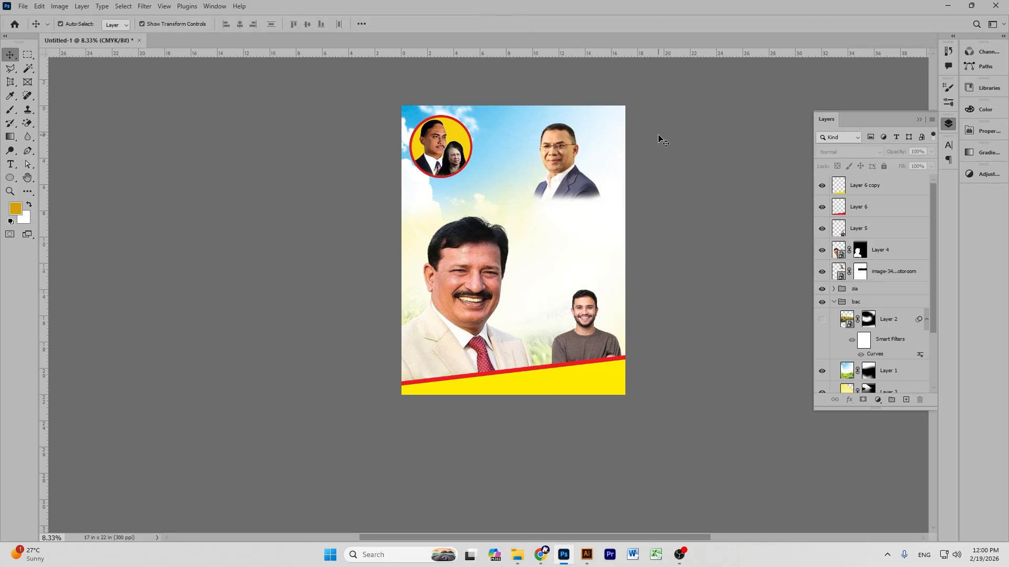
Stamp-merge the layers down to Color Fill 1 into a new layer and drag it into Illustrator.
left_click(885, 186)
scroll(878, 252, "down", 3)
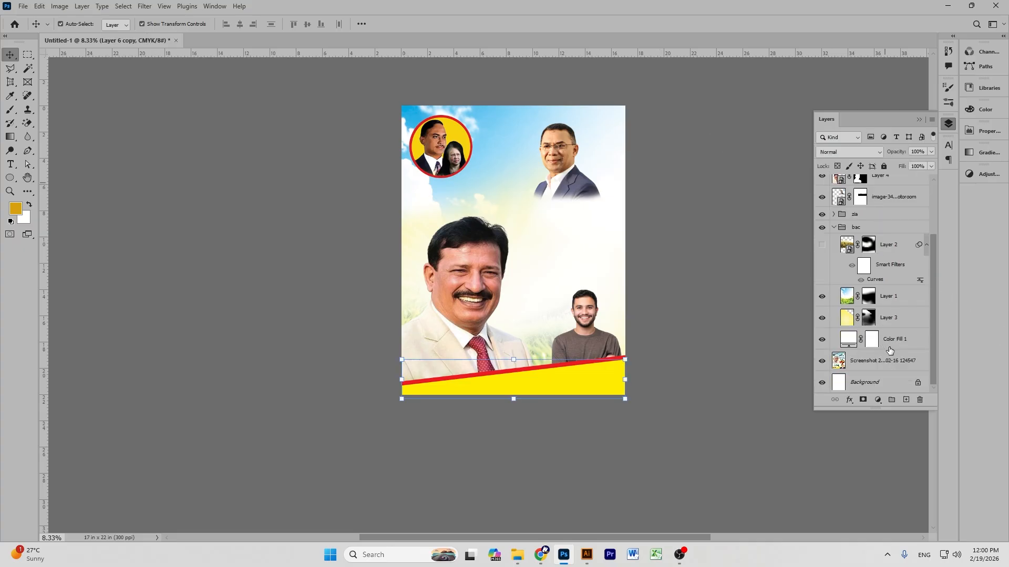
left_click(895, 346, "shift")
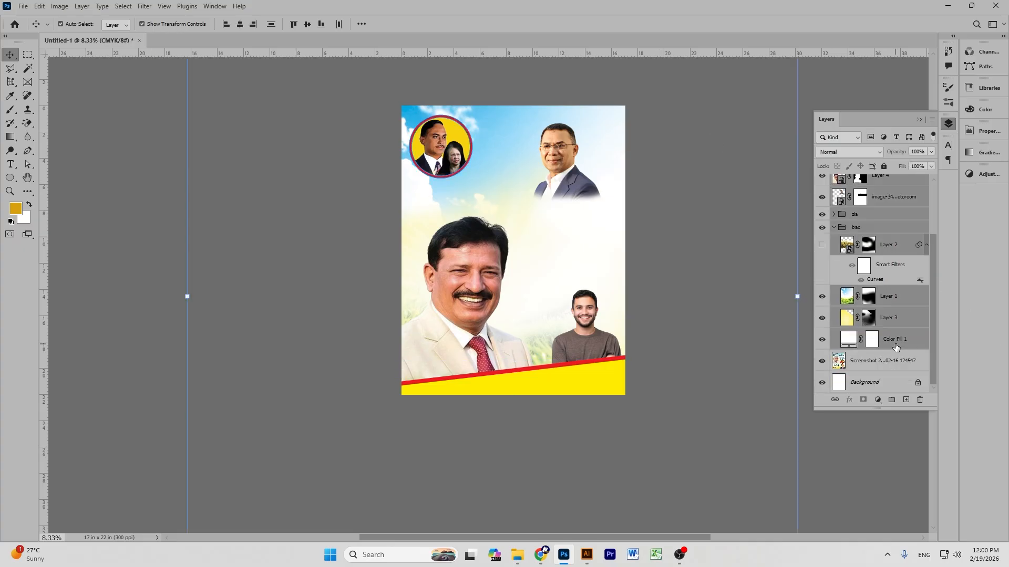
key("ctrl+alt+shift+e")
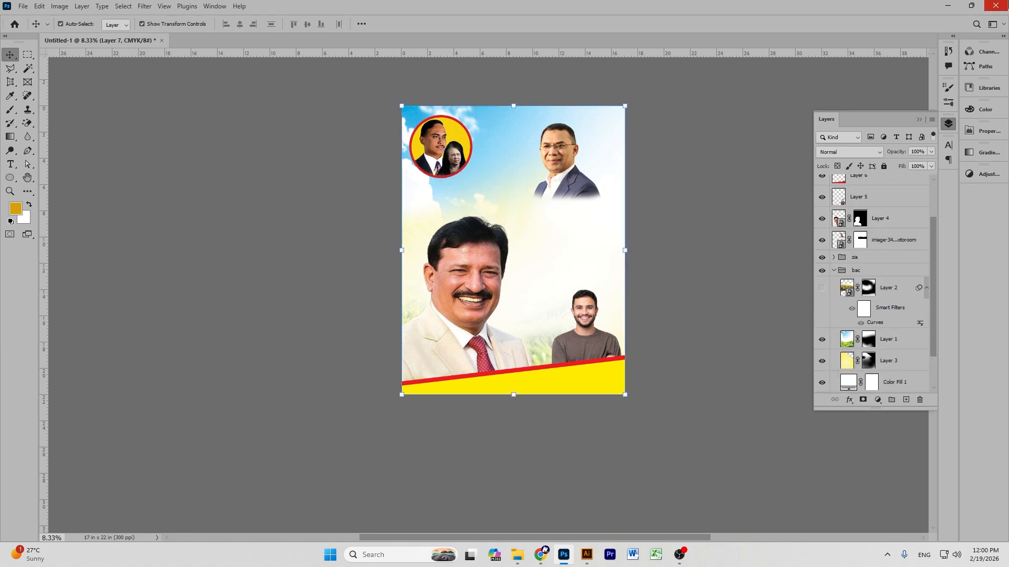
left_click_drag(602, 155, 498, 391)
left_click_drag(638, 191, 636, 188)
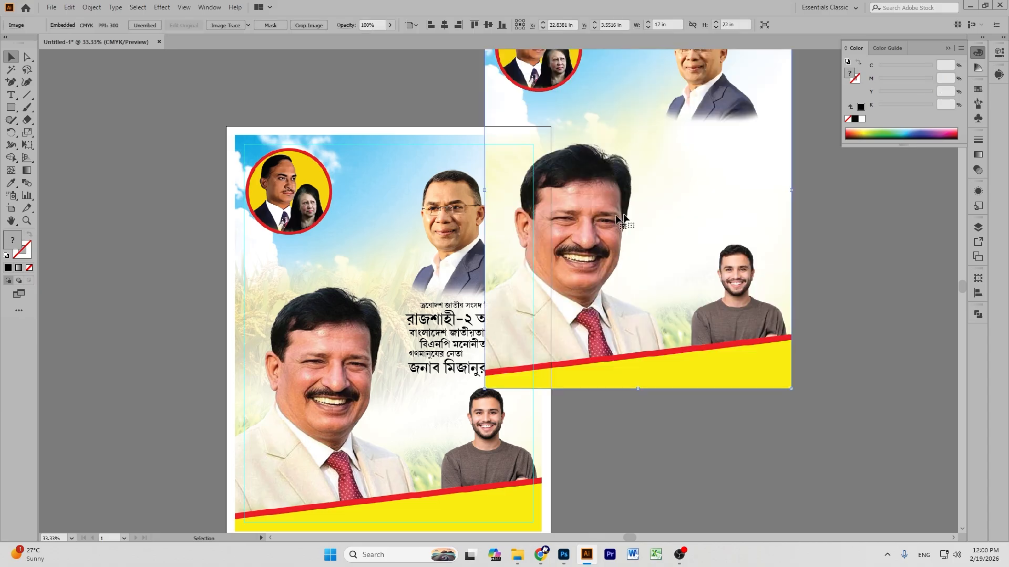
Align the embedded image to the artboard centre and move the Bengali headline block higher.
left_click(431, 26)
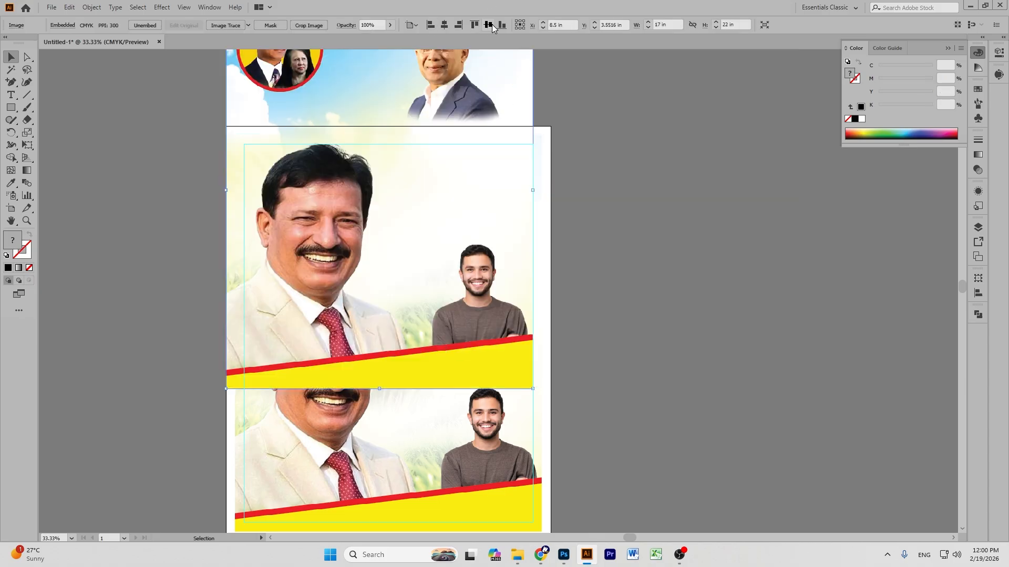
left_click(492, 27)
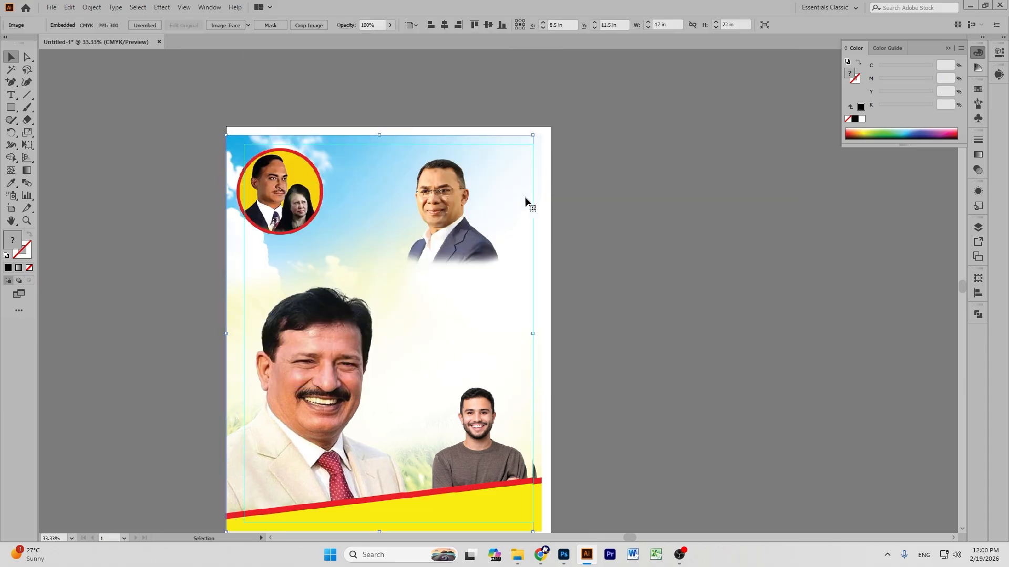
left_click(444, 25)
key("ctrl")
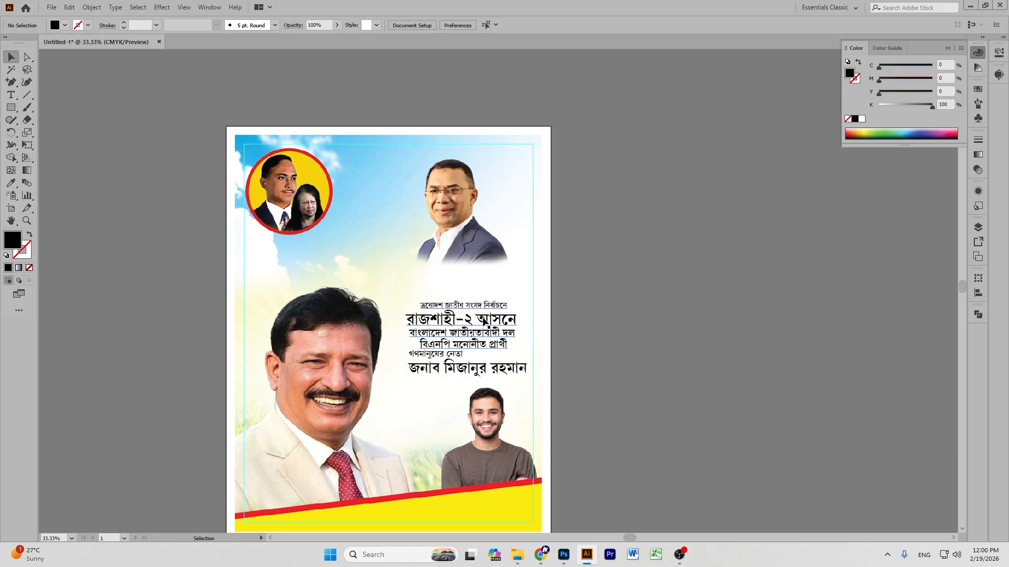
left_click_drag(484, 321, 481, 279)
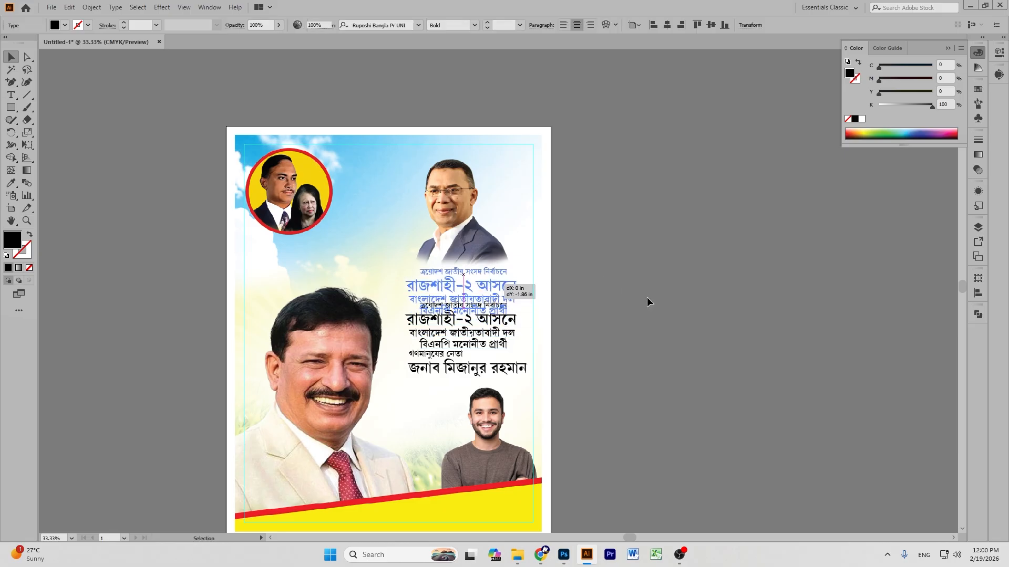
Loosen the leading above the party lines and রাজশাহী-২ আসনে, then shift the headline slightly left.
key("ctrl+1")
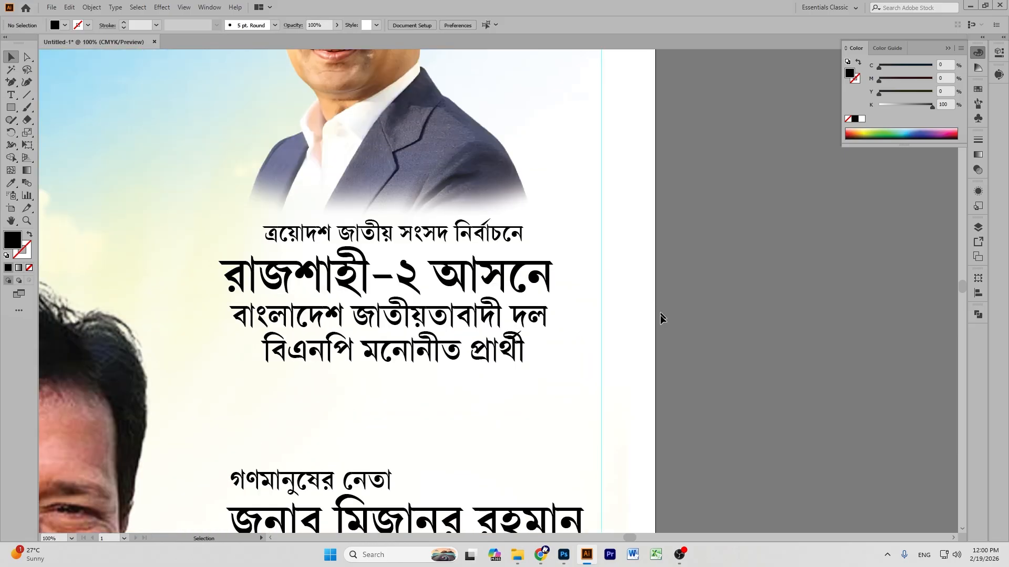
double_click(234, 313)
left_click_drag(233, 315, 579, 361)
key("alt+Down")
key("alt+Down")
key("alt+Down")
key("alt+Down")
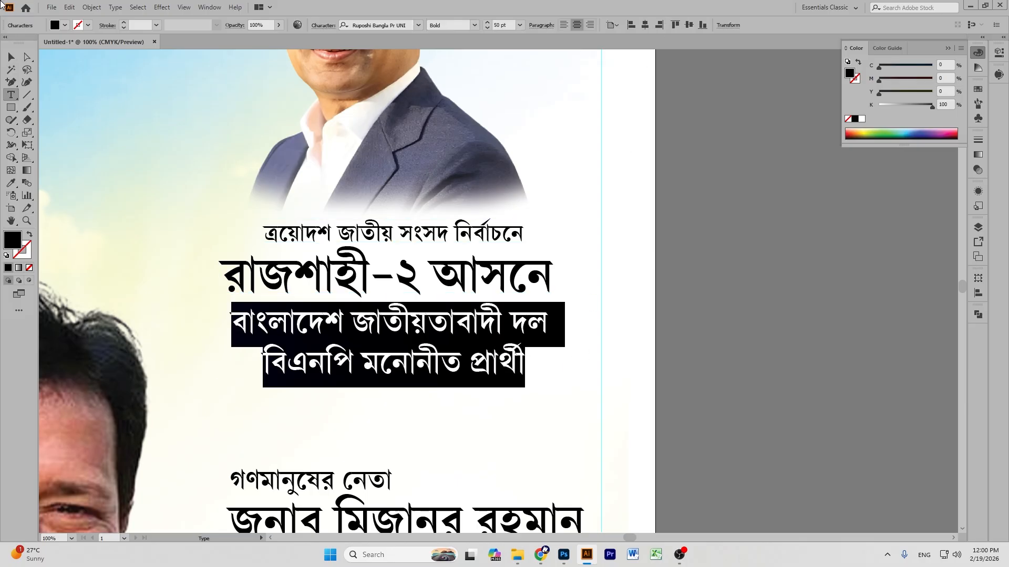
left_click(11, 57)
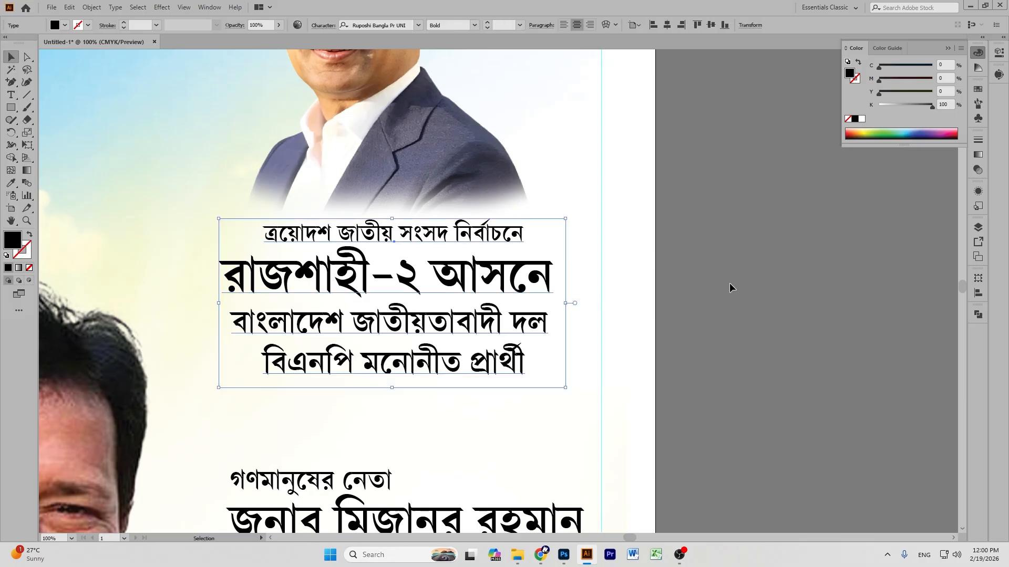
triple_click(349, 276)
key("alt+Down")
key("alt+Down")
key("alt+Down")
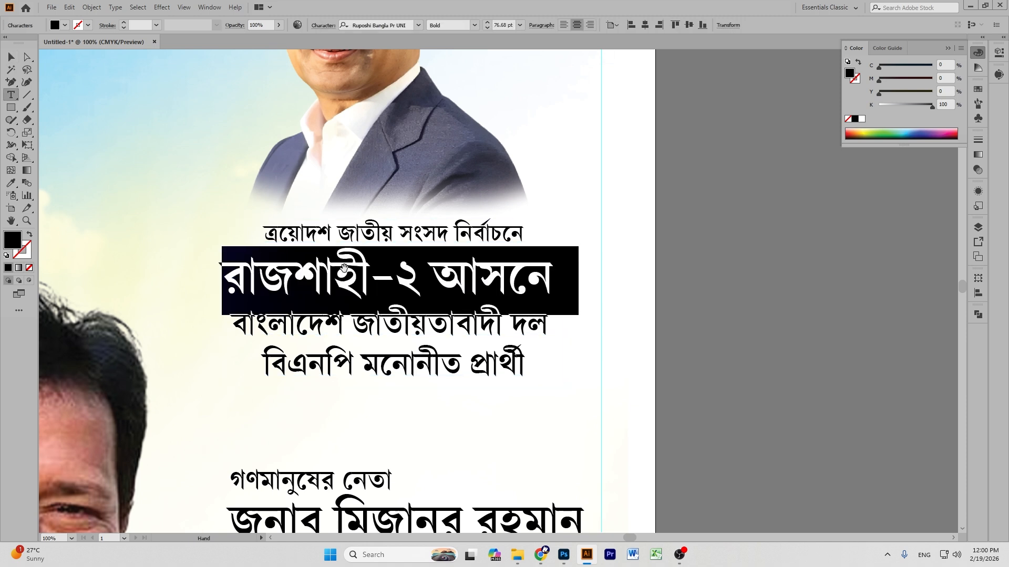
left_click(11, 57)
left_click(799, 288)
left_click_drag(477, 240, 467, 241)
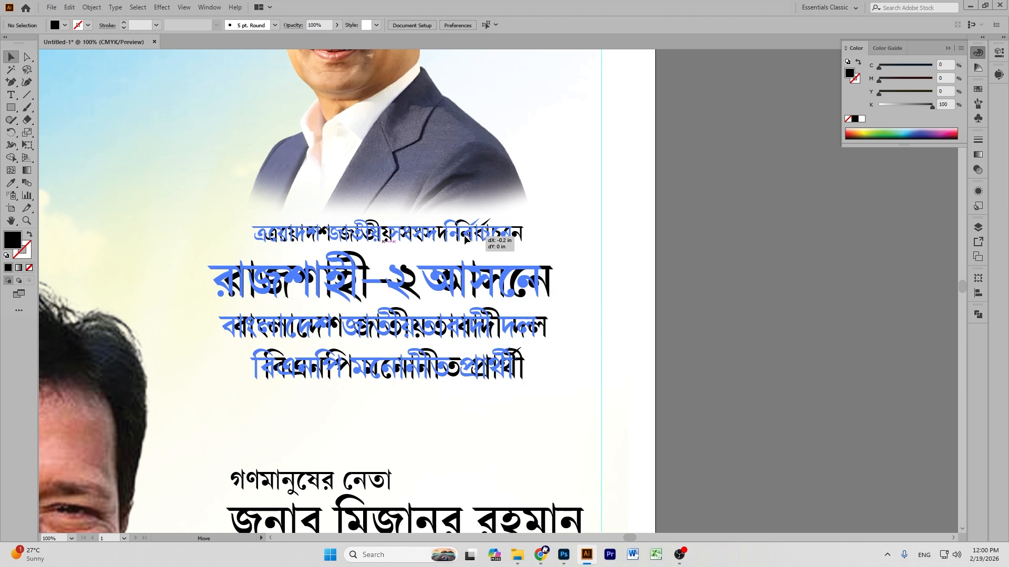
left_click(767, 263)
scroll(767, 262, "down", 3)
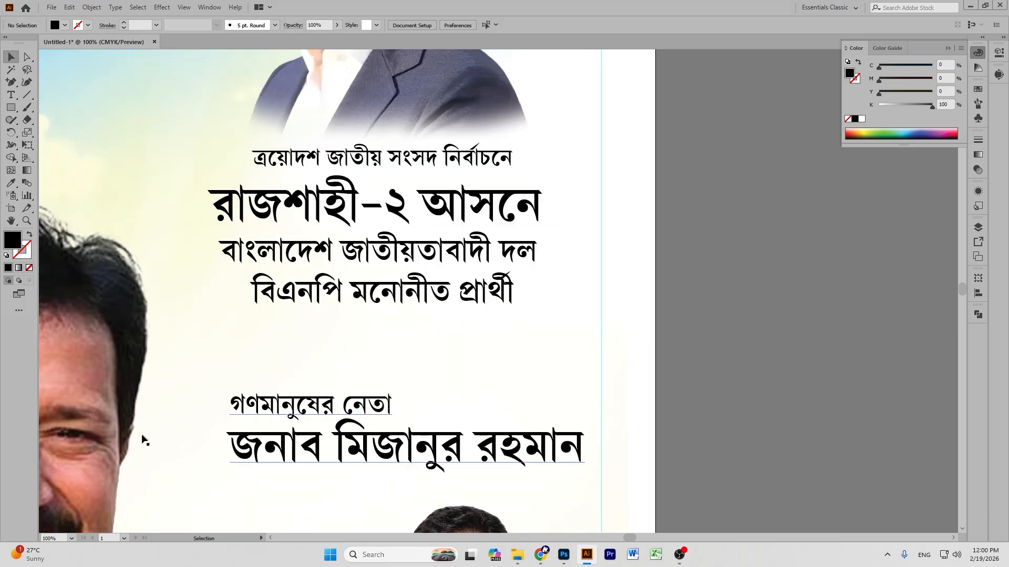
Add spacing above the name line, move the name lines up, and stretch them wider and taller.
triple_click(355, 437)
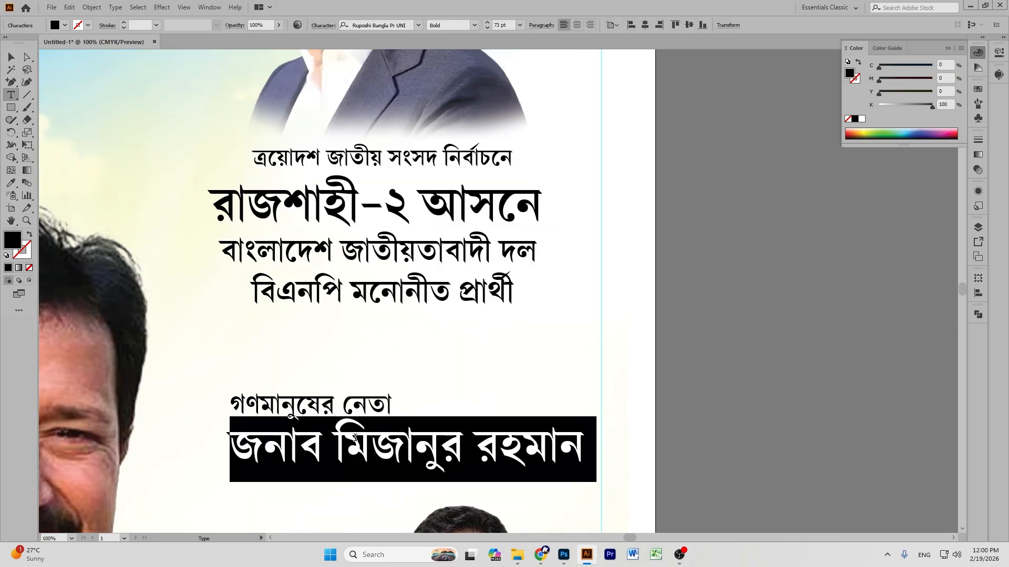
key("alt+Down")
key("alt+Down")
key("alt+Down")
key("alt+Down")
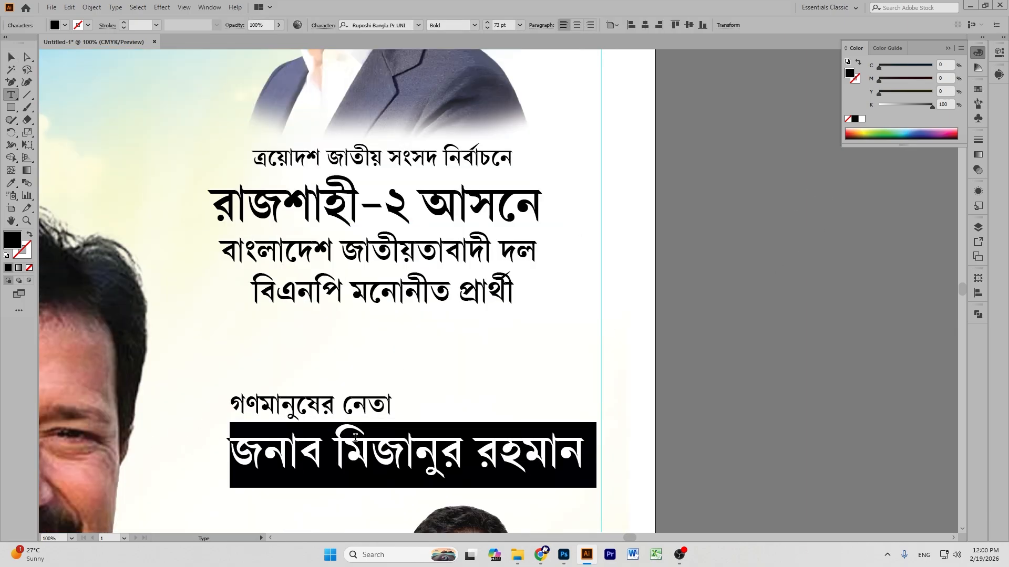
left_click(11, 56)
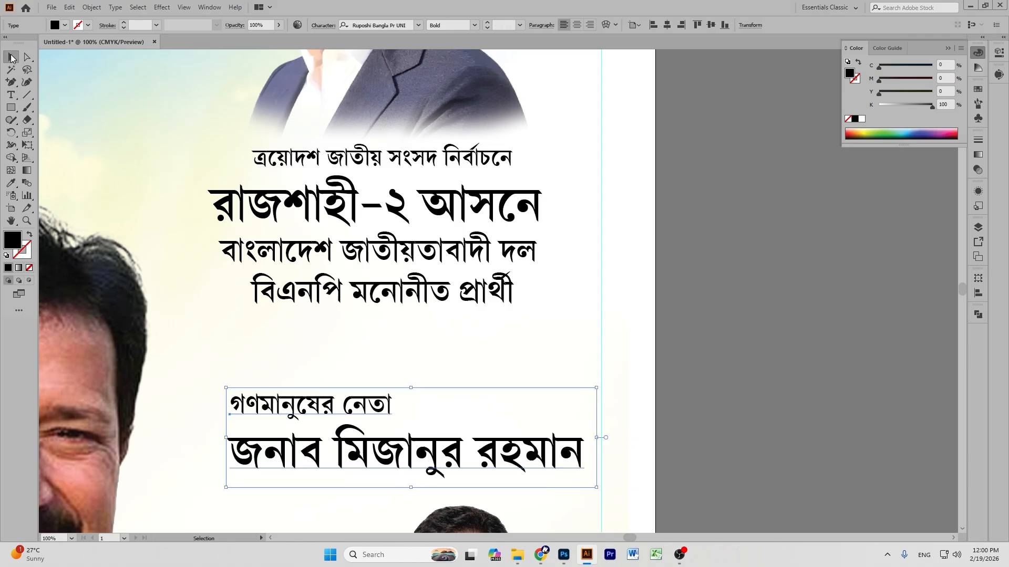
left_click(752, 206)
left_click_drag(330, 407, 311, 323)
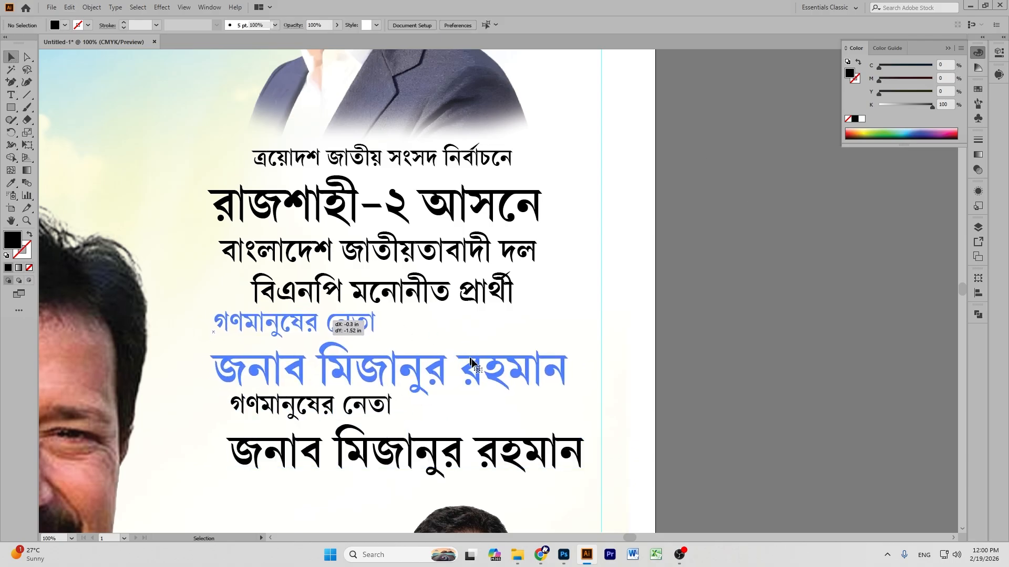
left_click_drag(583, 357, 602, 355)
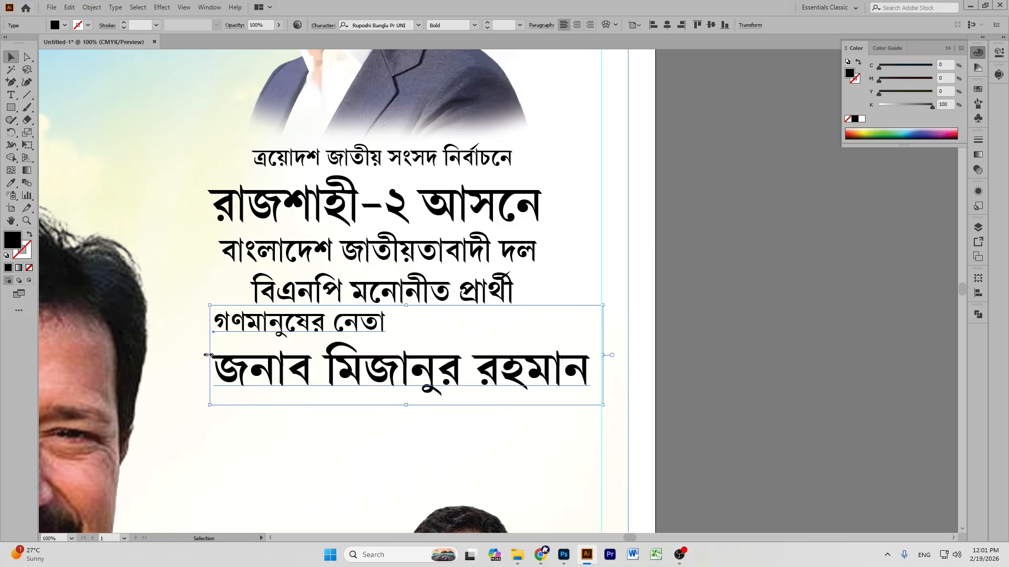
left_click_drag(208, 355, 200, 355)
left_click_drag(398, 404, 401, 415)
left_click(713, 358)
Create a new placeholder text object on the pasteboard beside the poster.
key("p")
key("ctrl+minus")
scroll(725, 322, "down", 10)
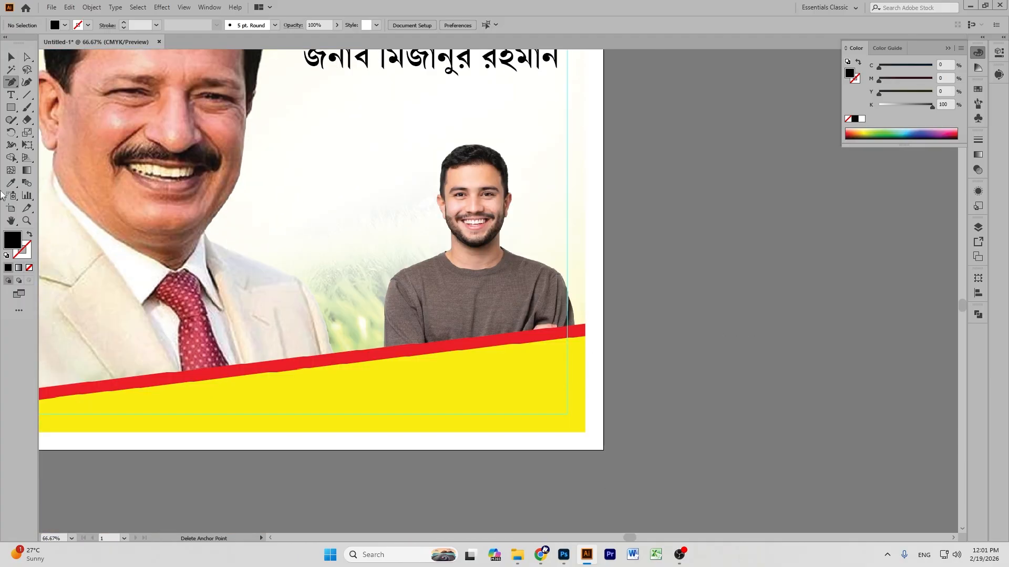
left_click(11, 57)
scroll(666, 252, "up", 2)
scroll(666, 250, "up", 2)
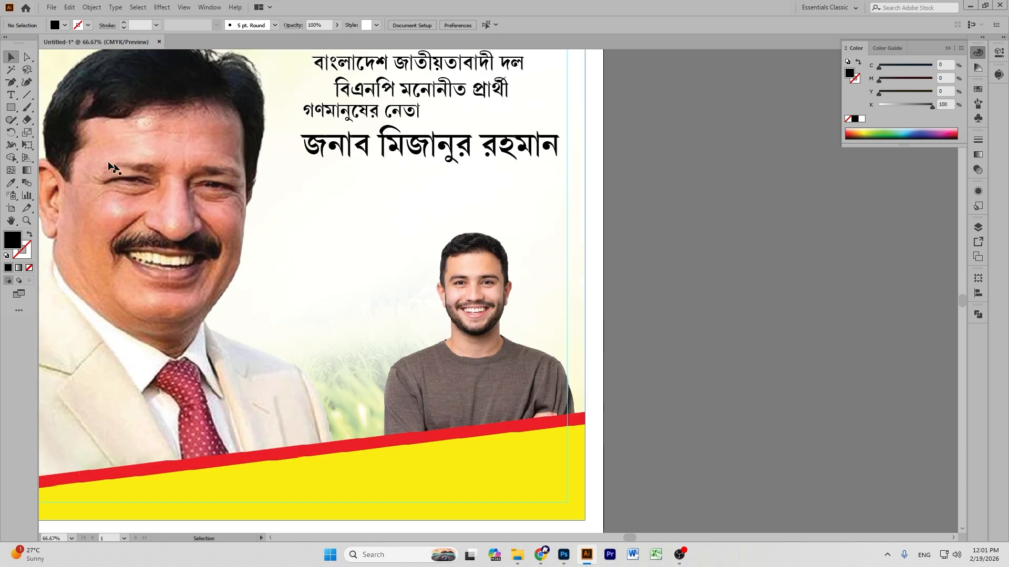
left_click(11, 94)
left_click(57, 95)
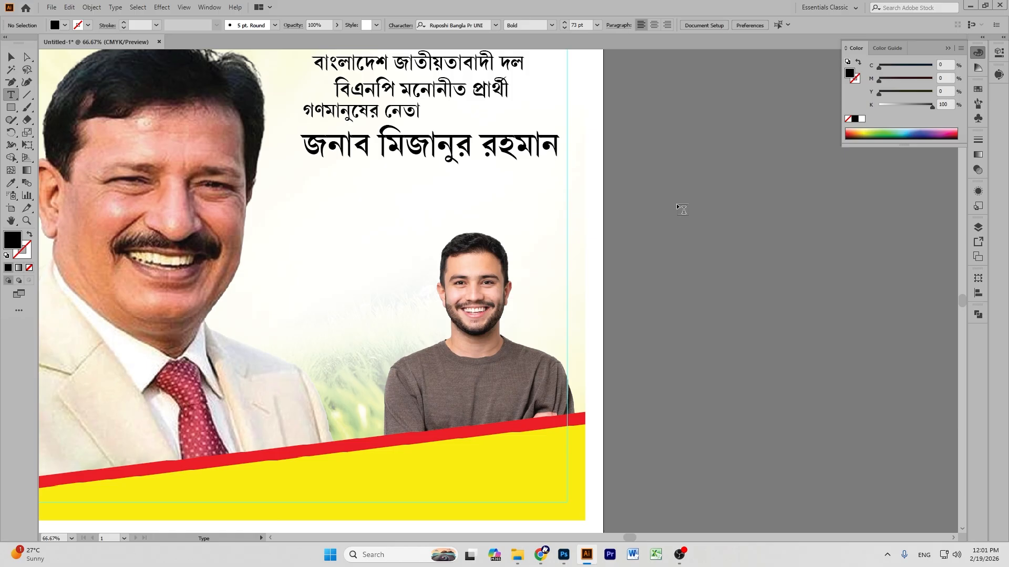
scroll(683, 209, "up", 5)
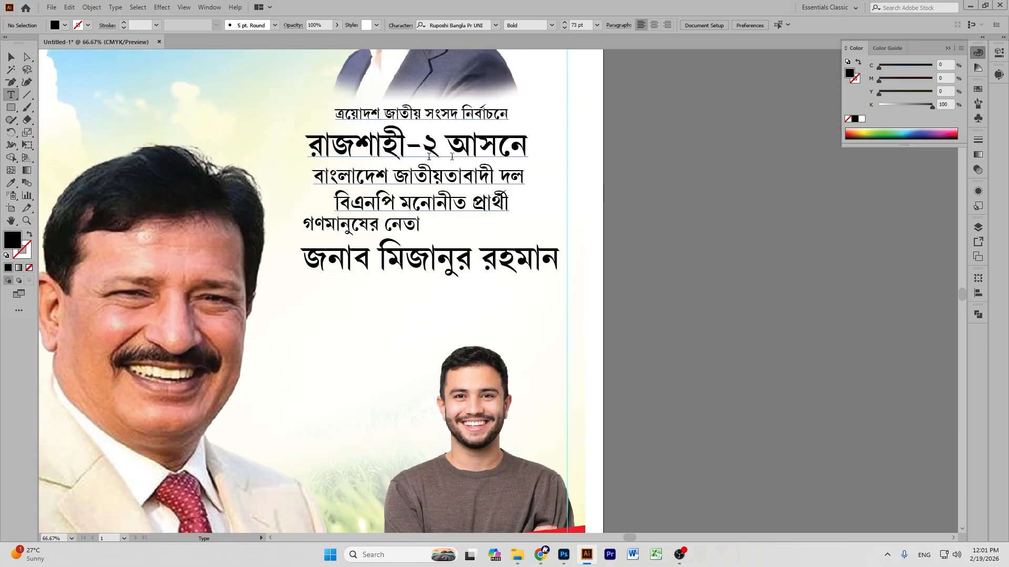
left_click(673, 201)
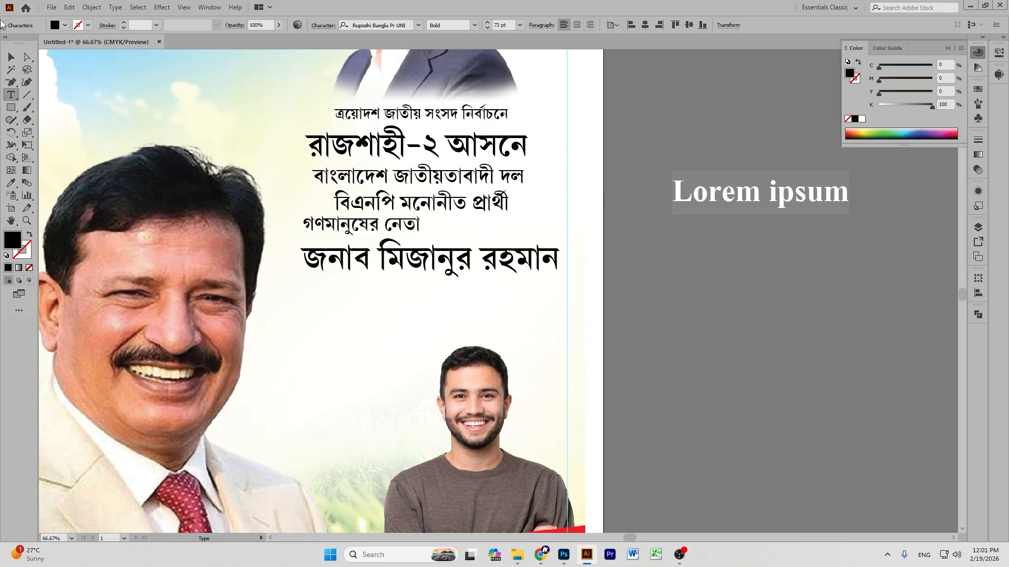
Replace the placeholder with the nickname মিনু.
key("BackSpace")
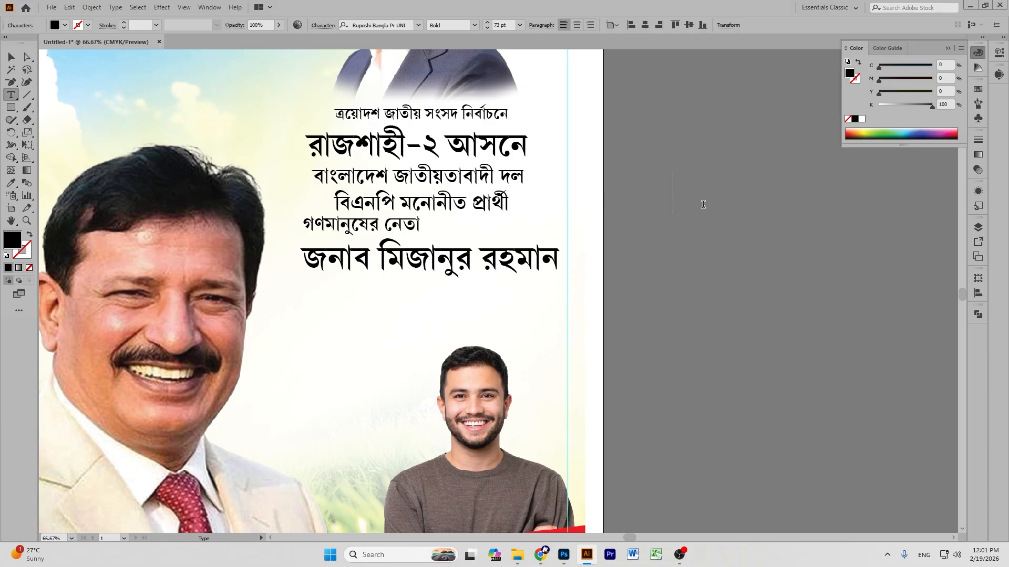
type("ুমন্")
key("BackSpace")
key("BackSpace")
key("BackSpace")
key("BackSpace")
type("মিন")
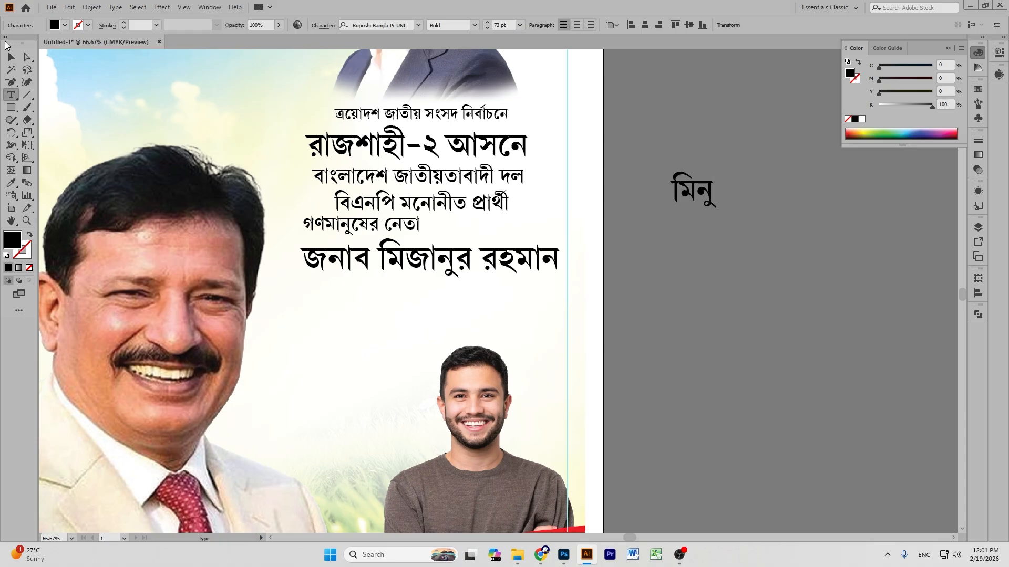
left_click(10, 55)
Place মিনু beneath the full name and scale it to about 134 pt.
left_click_drag(696, 194, 360, 300)
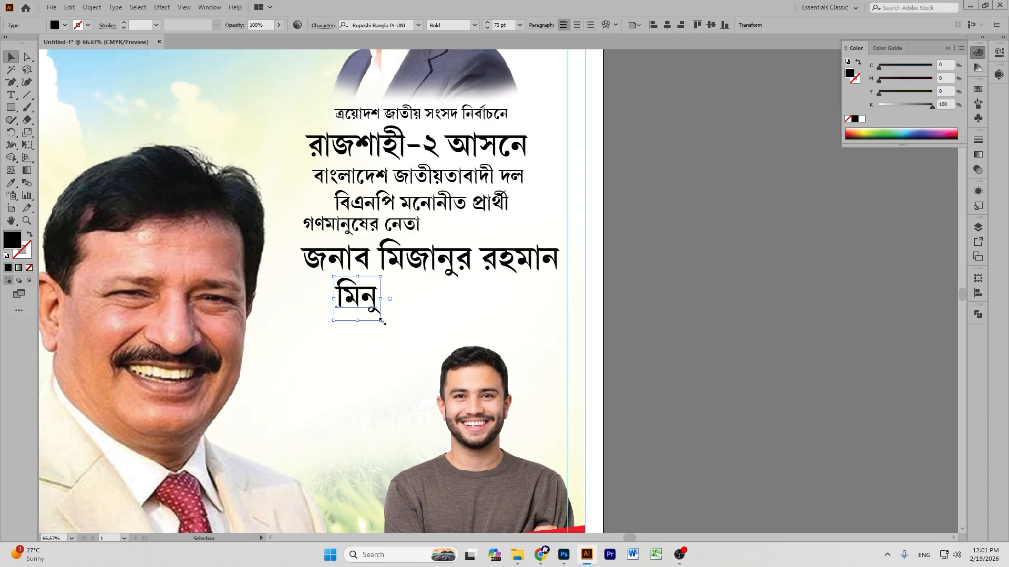
left_click_drag(382, 322, 422, 348)
left_click_drag(369, 299, 418, 323)
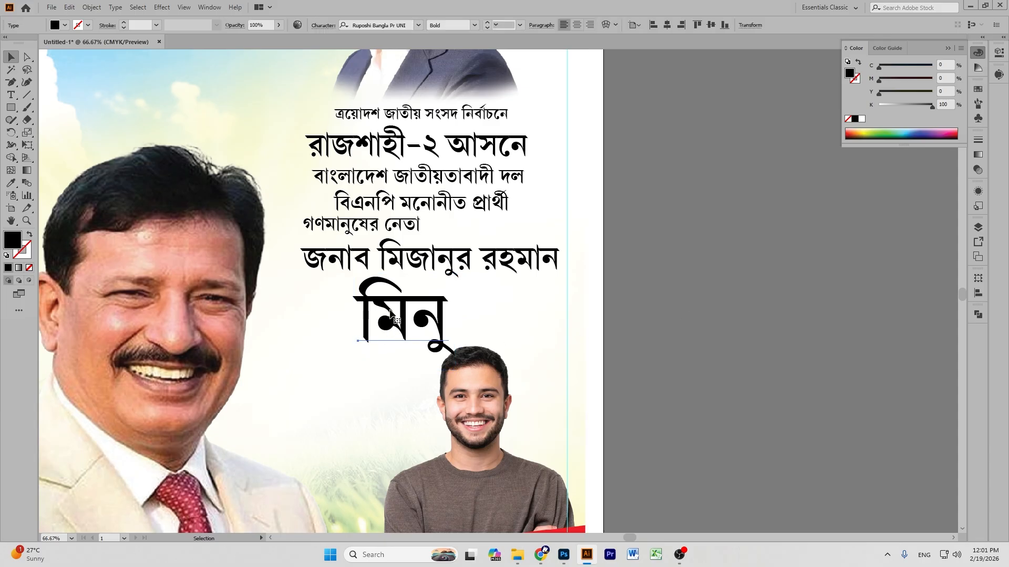
left_click_drag(402, 274, 403, 283)
left_click_drag(418, 324, 417, 321)
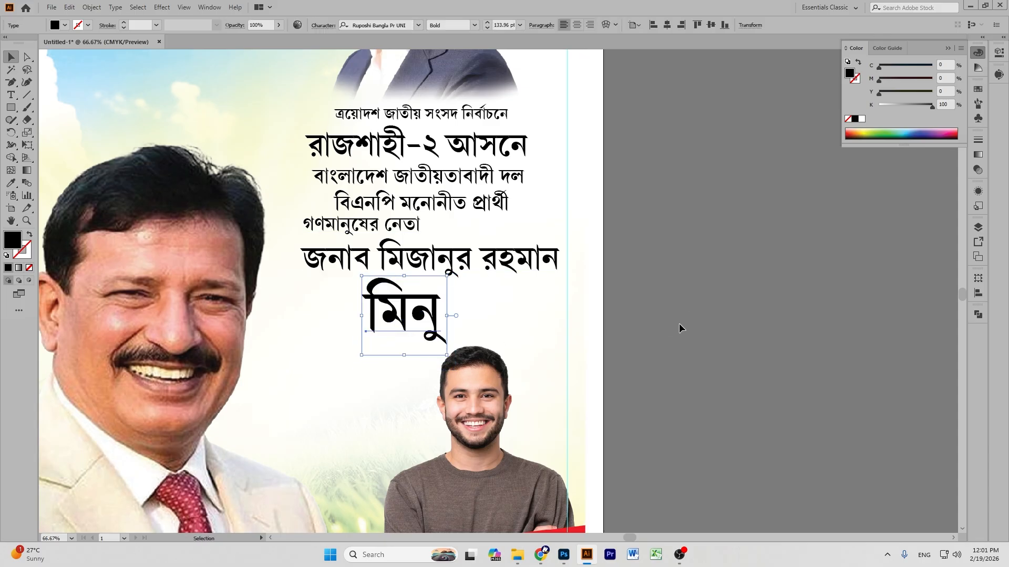
left_click(679, 323)
key("ctrl+minus")
key("ctrl+minus")
key("ctrl+minus")
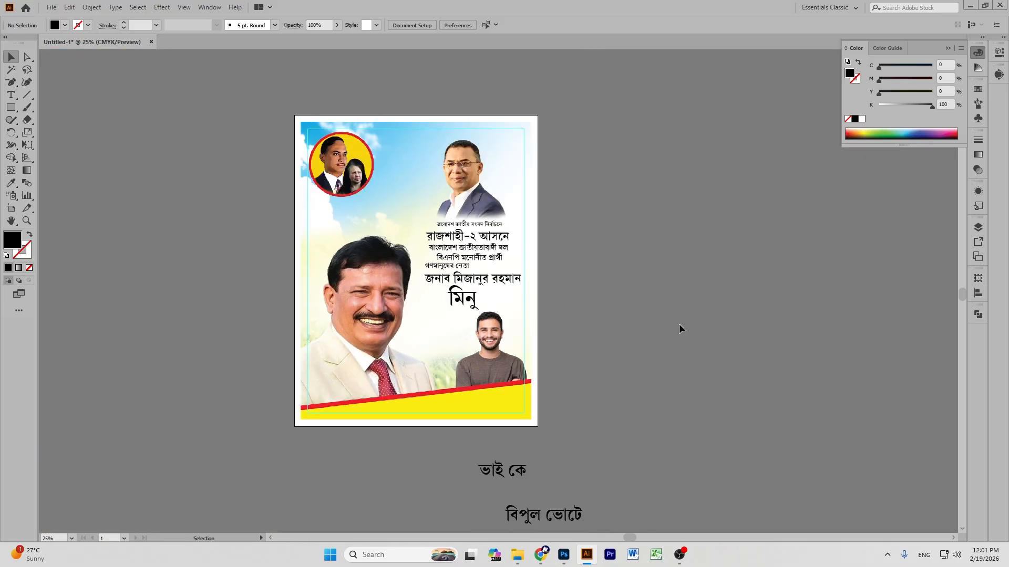
scroll(675, 327, "down", 2)
Resize the small vertical caption and position it beside the repositioned nickname মিনু.
left_click_drag(506, 437, 528, 259)
key("plus")
key("ctrl+plus")
key("ctrl+plus")
key("ctrl+plus")
key("ctrl+plus")
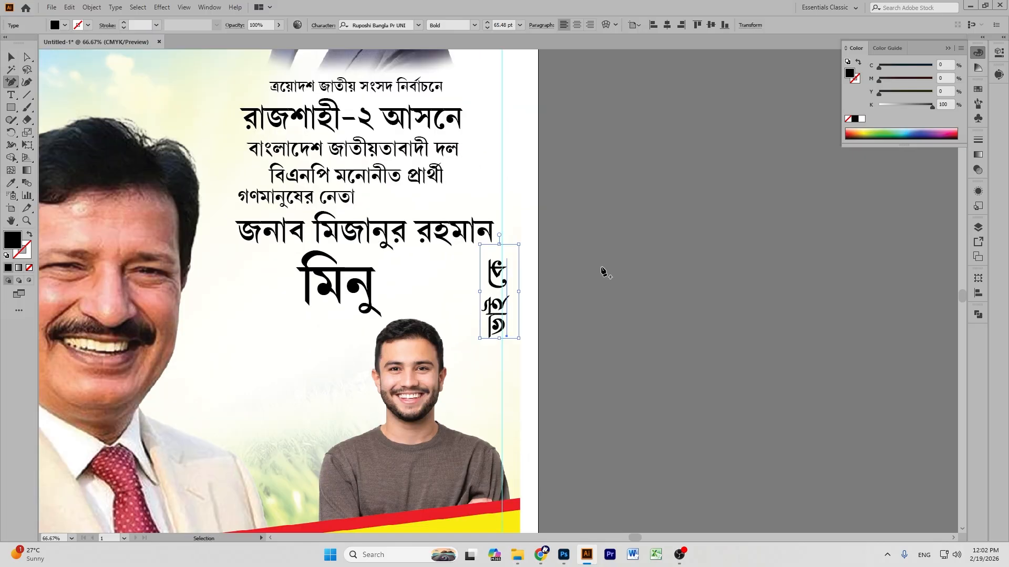
left_click(12, 56)
left_click(503, 234)
left_click_drag(498, 221, 498, 255)
left_click_drag(490, 292, 338, 286)
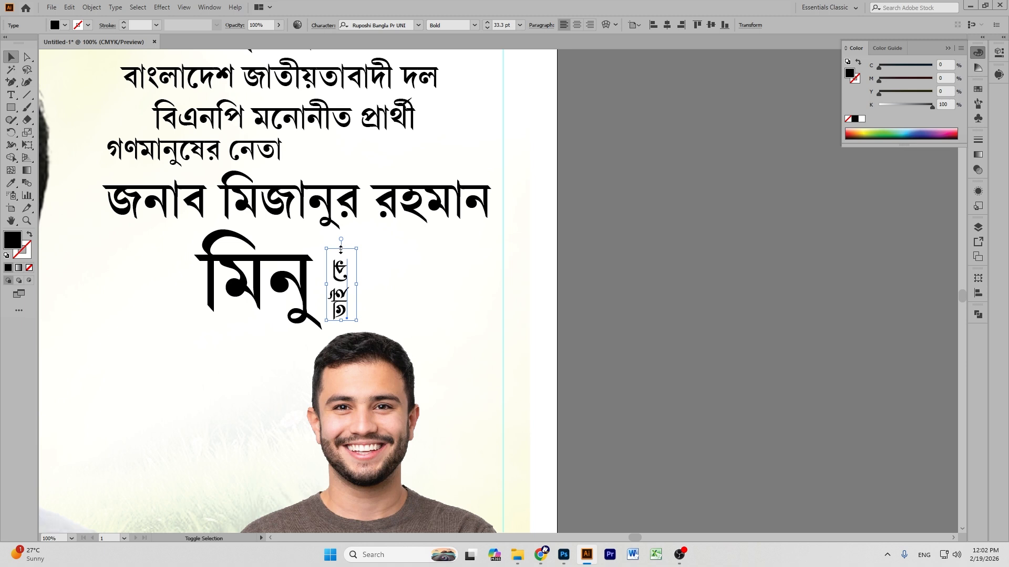
left_click_drag(341, 249, 341, 243)
left_click(580, 304)
left_click_drag(264, 292, 171, 292)
left_click_drag(201, 293, 232, 293)
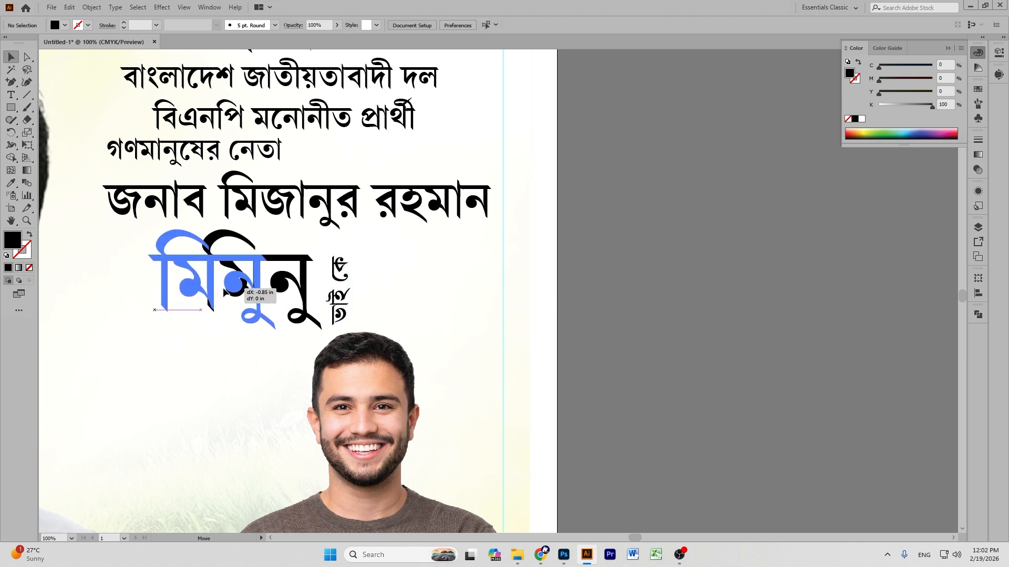
left_click_drag(339, 283, 294, 281)
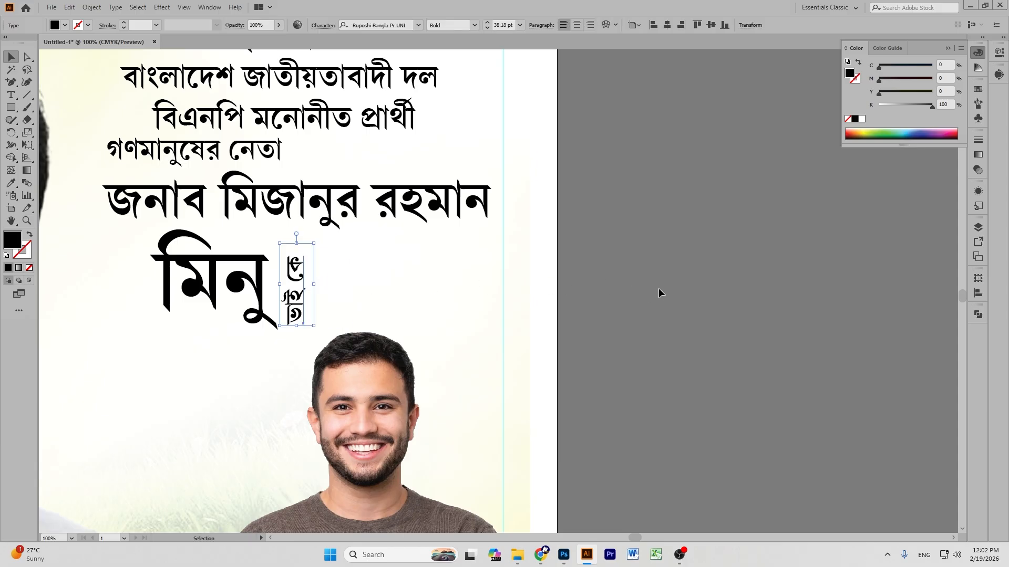
Check the caption's Ruposhi Bangla Pr UNI Bold font in the Character options.
left_click(325, 30)
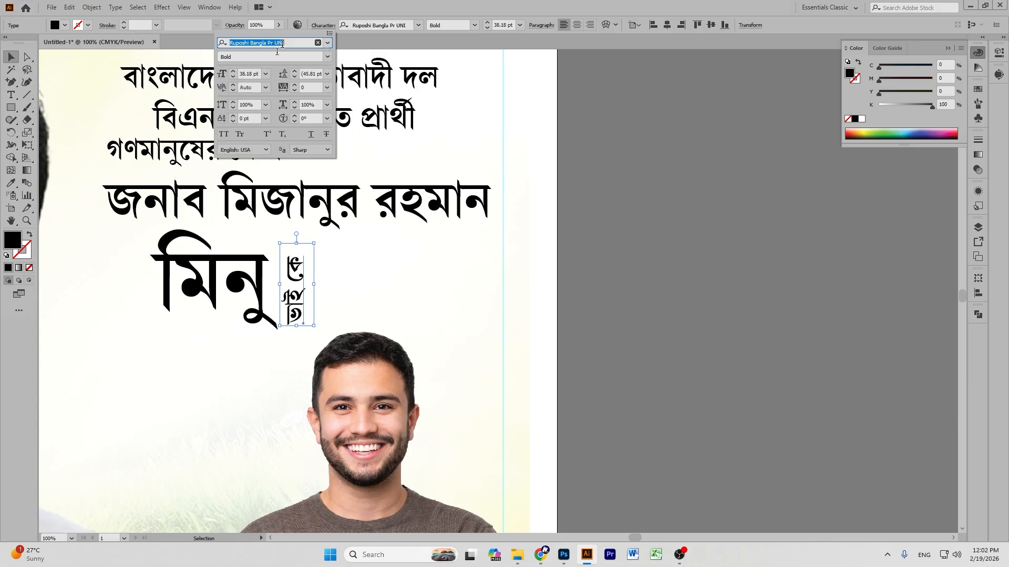
left_click(329, 33)
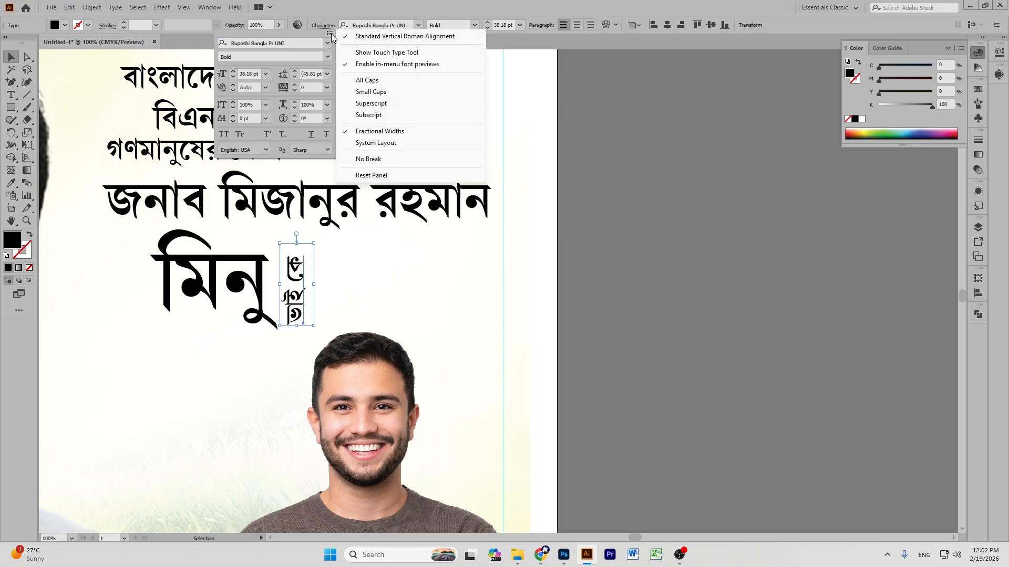
left_click(649, 179)
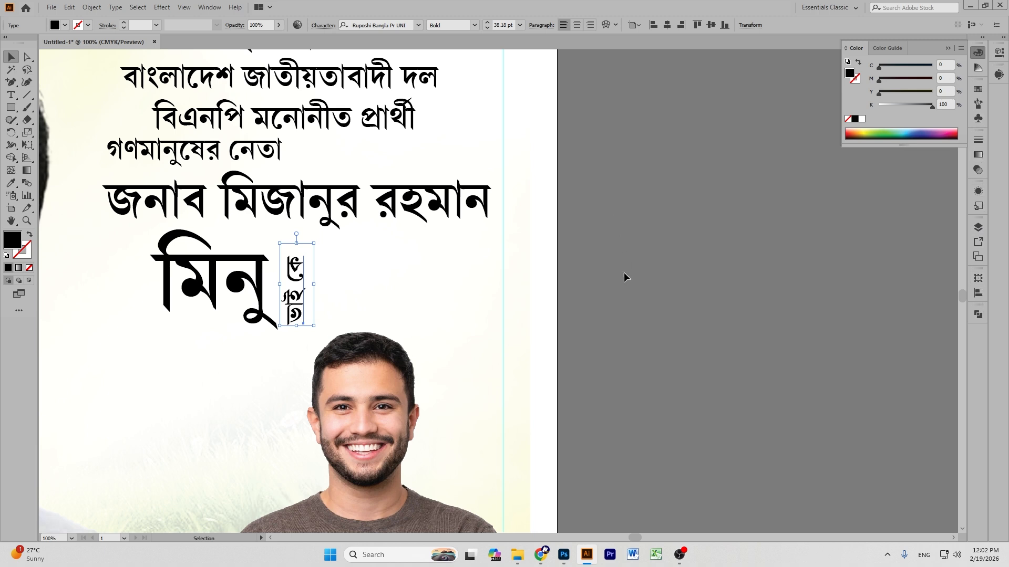
left_click(333, 270)
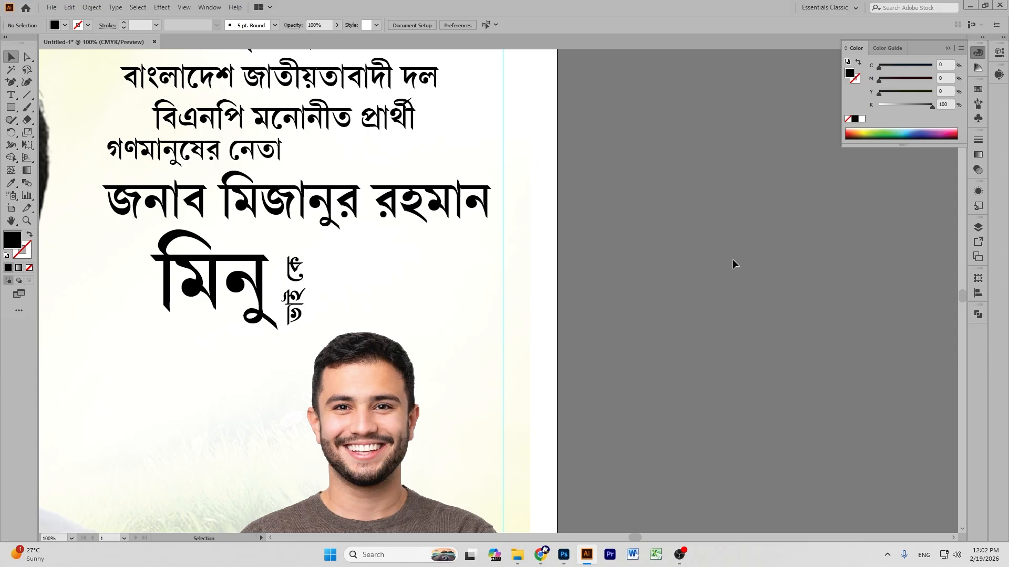
key("minus")
key("ctrl+minus")
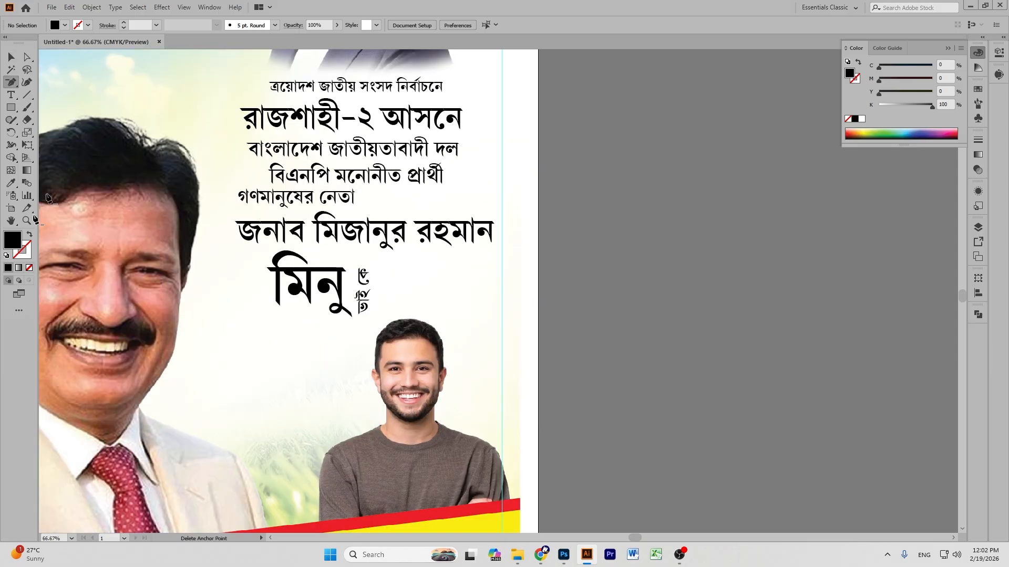
Nudge the headline text block slightly to the left.
left_click(11, 220)
left_click_drag(439, 274, 573, 205)
left_click_drag(522, 225, 527, 264)
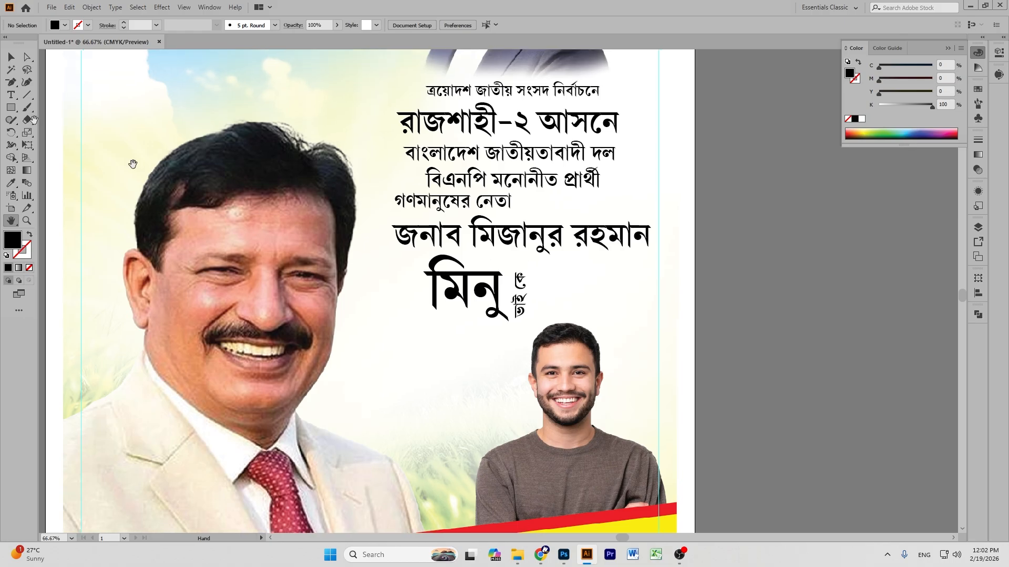
left_click(9, 57)
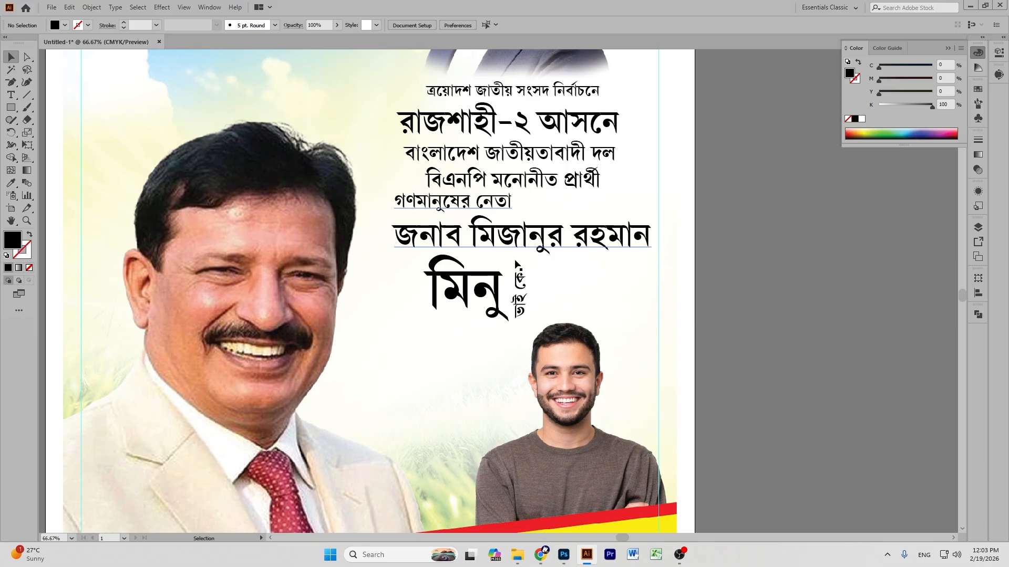
scroll(751, 255, "down", 5)
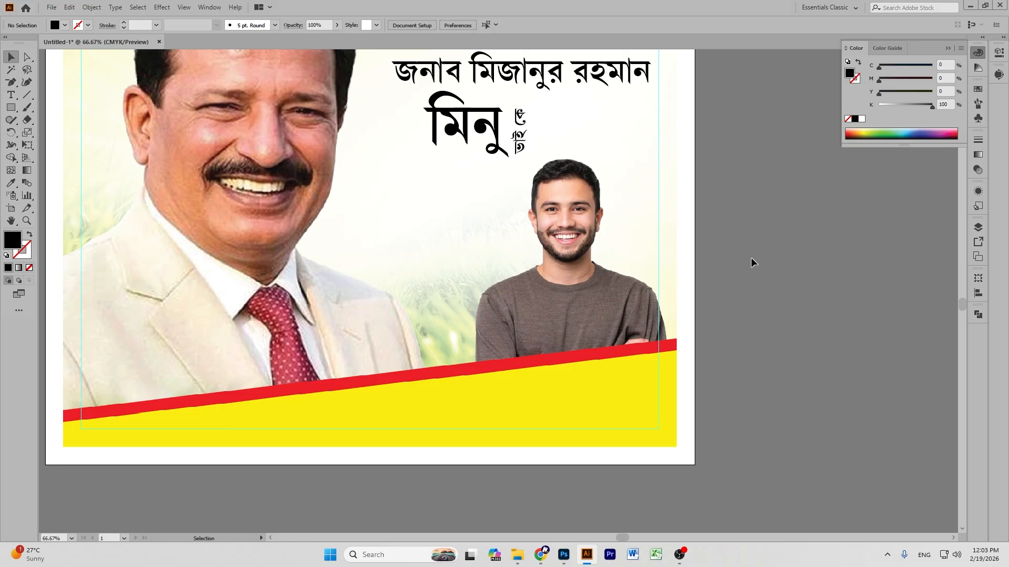
scroll(736, 245, "up", 4)
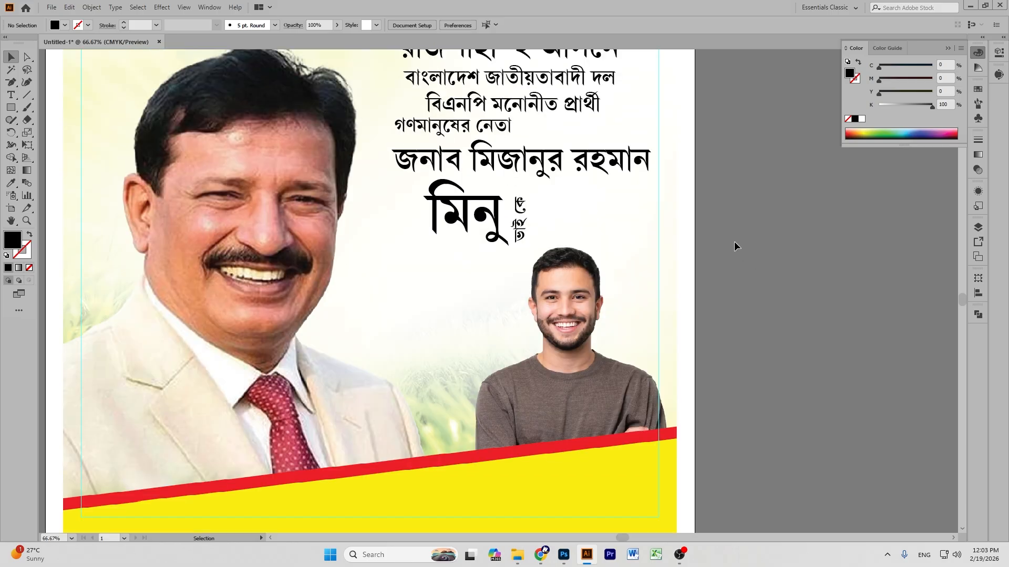
key("ctrl+minus")
key("ctrl+minus")
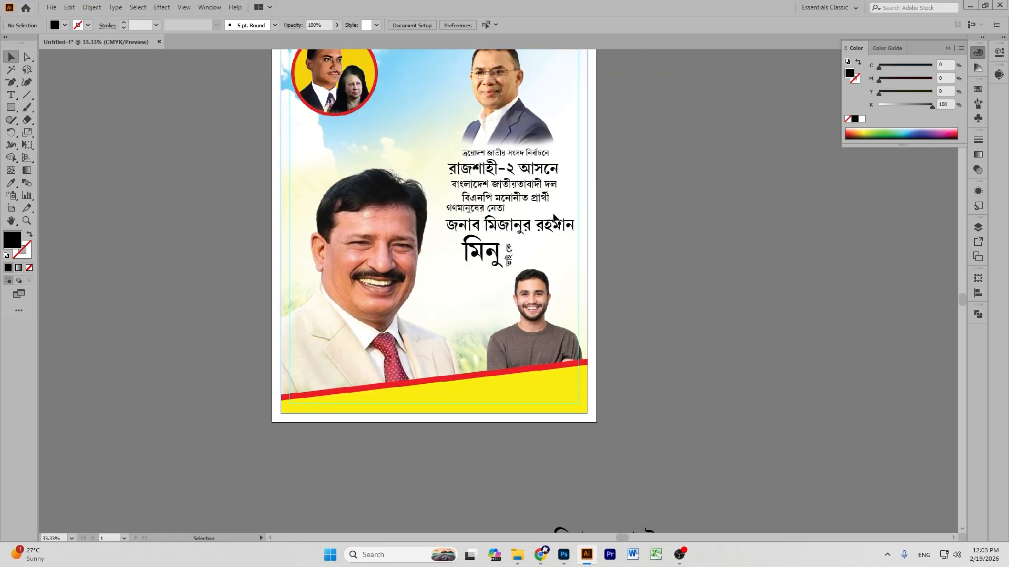
left_click(526, 175)
left_click_drag(526, 175, 523, 175)
left_click(608, 169)
left_click(500, 230)
left_click(722, 260)
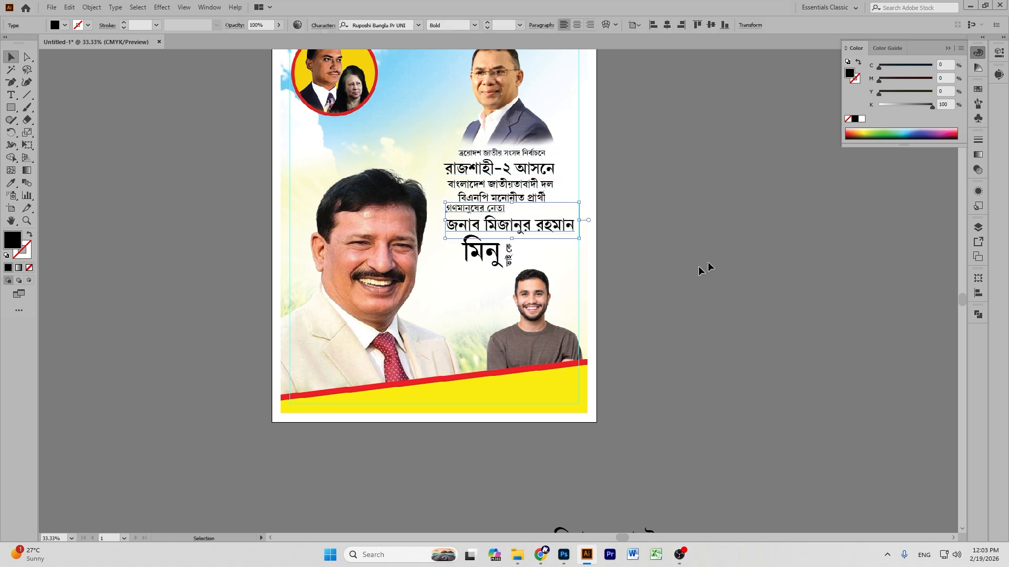
left_click(508, 254)
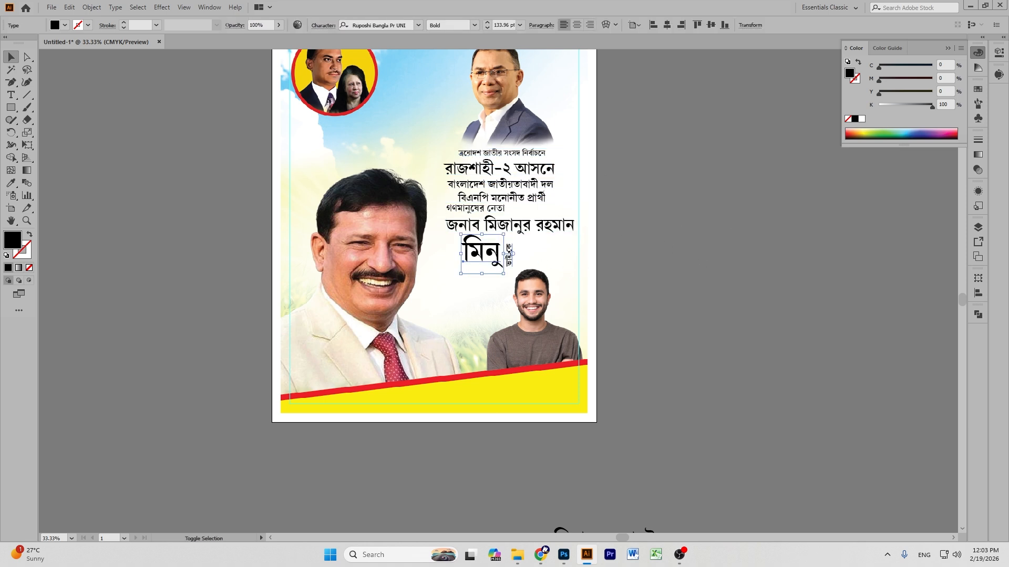
left_click(714, 238)
left_click(509, 258)
left_click(490, 267, "shift")
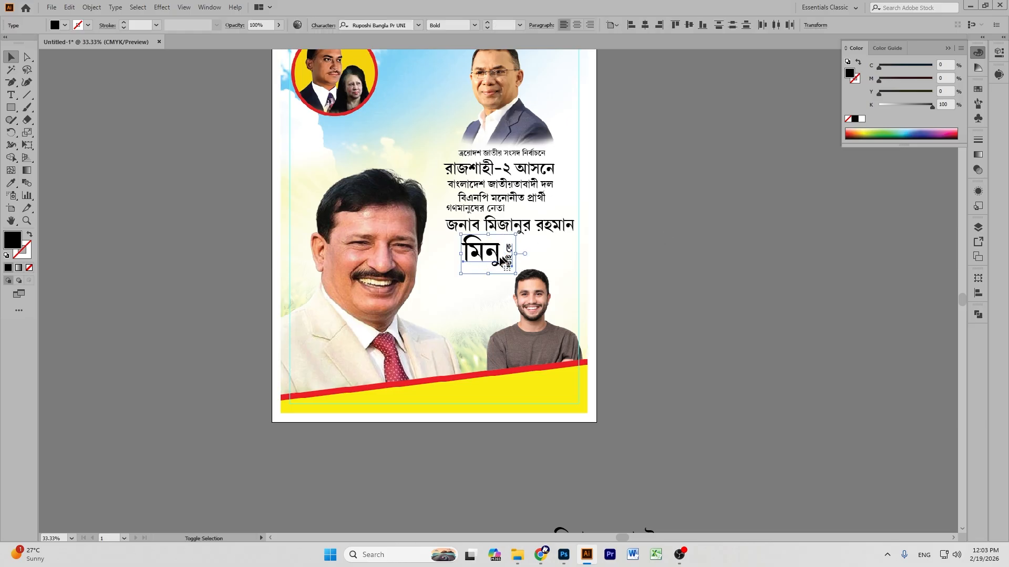
left_click_drag(492, 263, 500, 259)
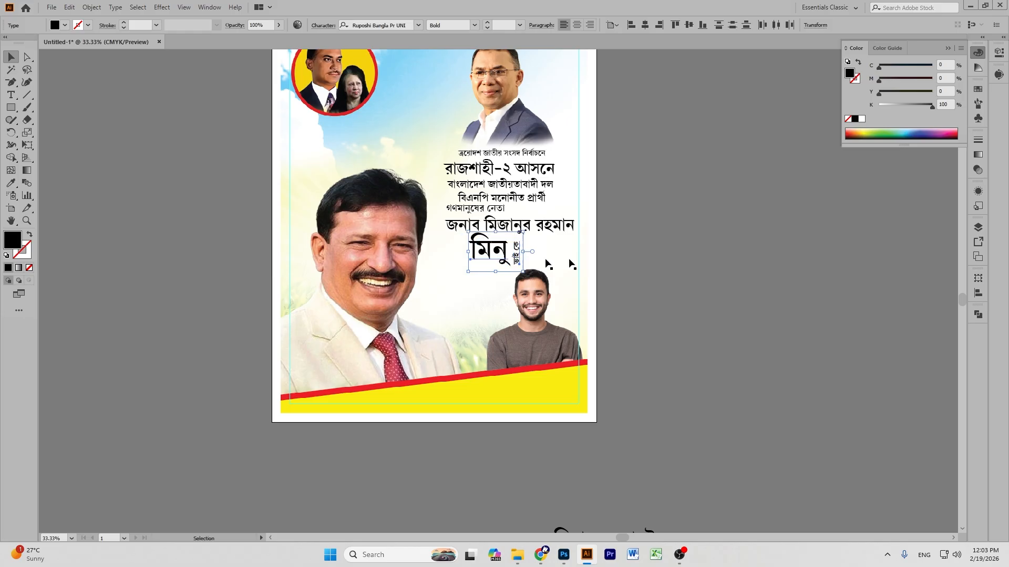
left_click(657, 260)
scroll(657, 260, "down", 5)
scroll(657, 259, "up", 3)
scroll(620, 268, "up", 1)
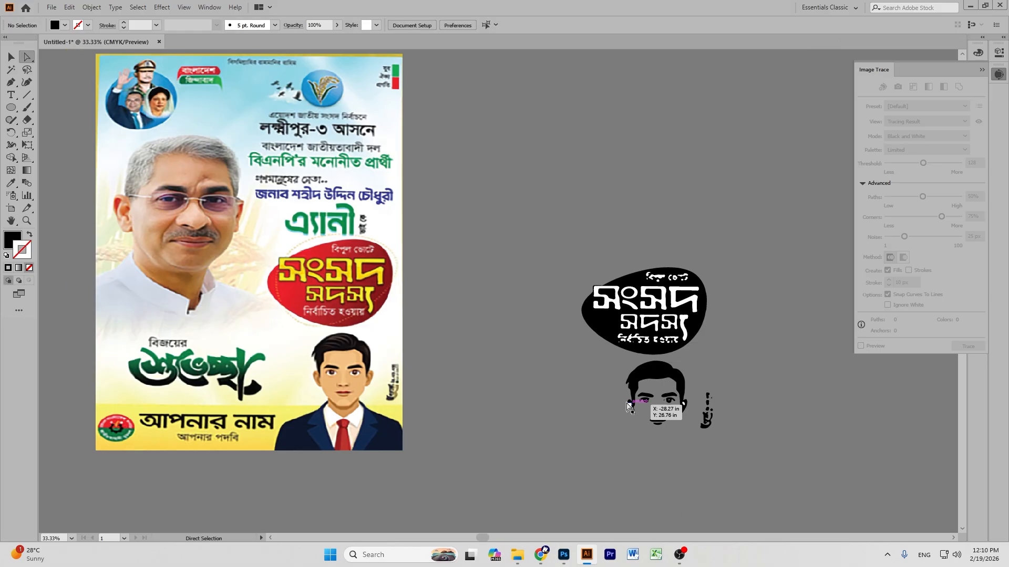
Delete the traced face shapes and the white letters from the badge.
left_click_drag(612, 396, 727, 437)
key("Delete")
key("Delete")
key("ctrl+plus")
key("ctrl+plus")
key("ctrl+plus")
key("ctrl+plus")
left_click_drag(840, 383, 165, 252)
scroll(245, 446, "down", 3)
left_click_drag(310, 294, 234, 470)
left_click(727, 216)
scroll(728, 215, "up", 5)
left_click_drag(723, 468, 232, 118)
key("Delete")
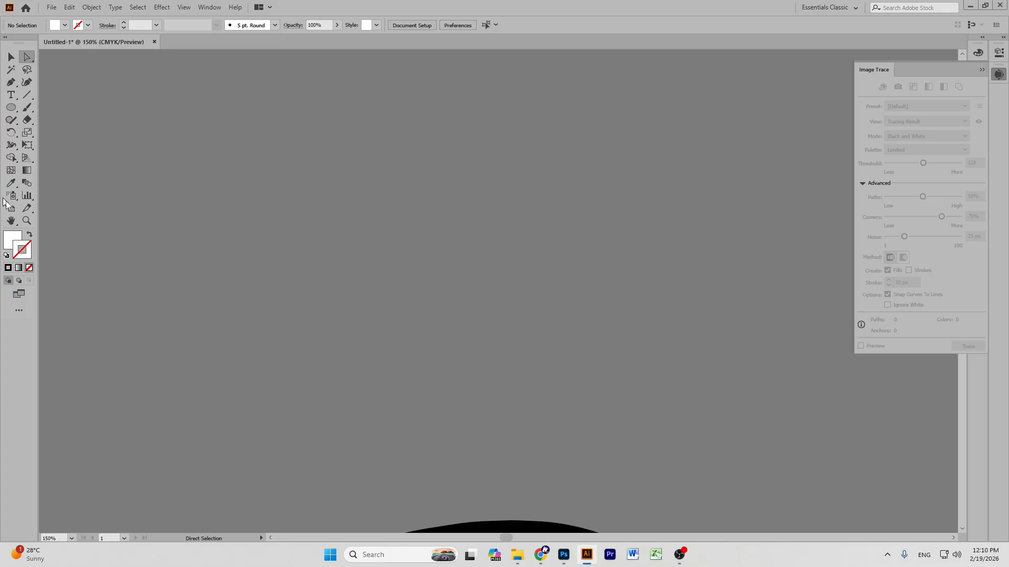
Cover the letter holes with black-filled ellipses, placing a copy over the remaining holes.
scroll(435, 334, "down", 8)
key("space")
left_click_drag(435, 334, 446, 354)
key("l")
left_click_drag(187, 206, 577, 443)
left_click(977, 52)
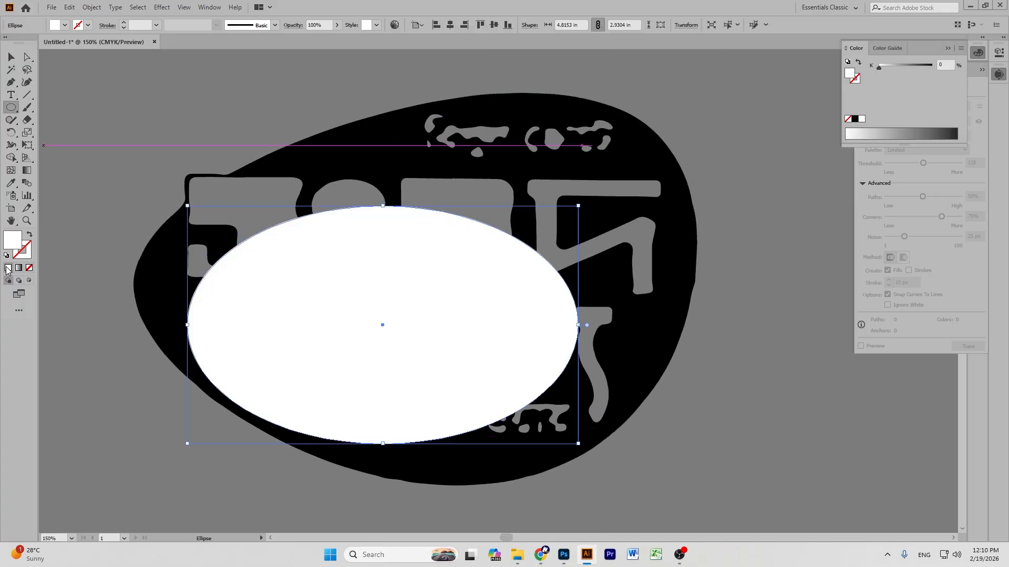
left_click(855, 119)
key("v")
left_click_drag(468, 299, 561, 277)
left_click_drag(561, 277, 441, 251)
Draw a four-corner Pen filler shape over the remaining gap in the blob.
left_click(238, 93)
scroll(250, 191, "up", 3)
left_click_drag(250, 191, 387, 222)
key("p")
left_click(210, 258)
left_click(333, 180)
left_click(546, 238)
left_click(268, 509)
left_click(210, 259)
key("v")
Select all the blob's pieces and merge them with the Shape Builder.
key("ctrl+minus")
key("ctrl+minus")
key("ctrl+minus")
key("ctrl+minus")
key("ctrl+minus")
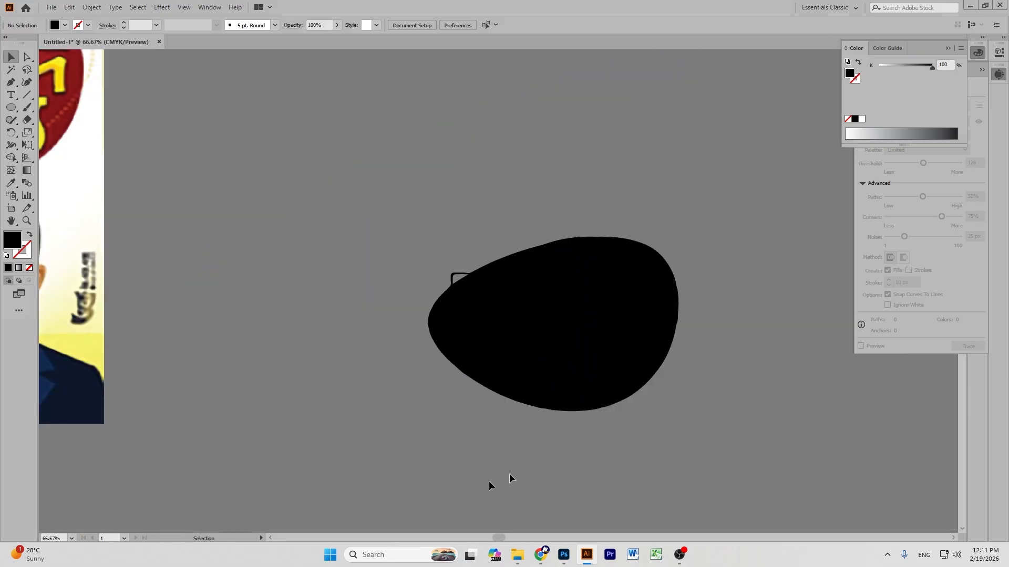
left_click_drag(490, 487, 705, 272)
left_click(11, 158)
mouse_move(604, 262)
left_mouse_down()
mouse_move(504, 310)
mouse_move(649, 364)
mouse_move(473, 319)
mouse_move(616, 255)
mouse_move(650, 277)
left_mouse_up()
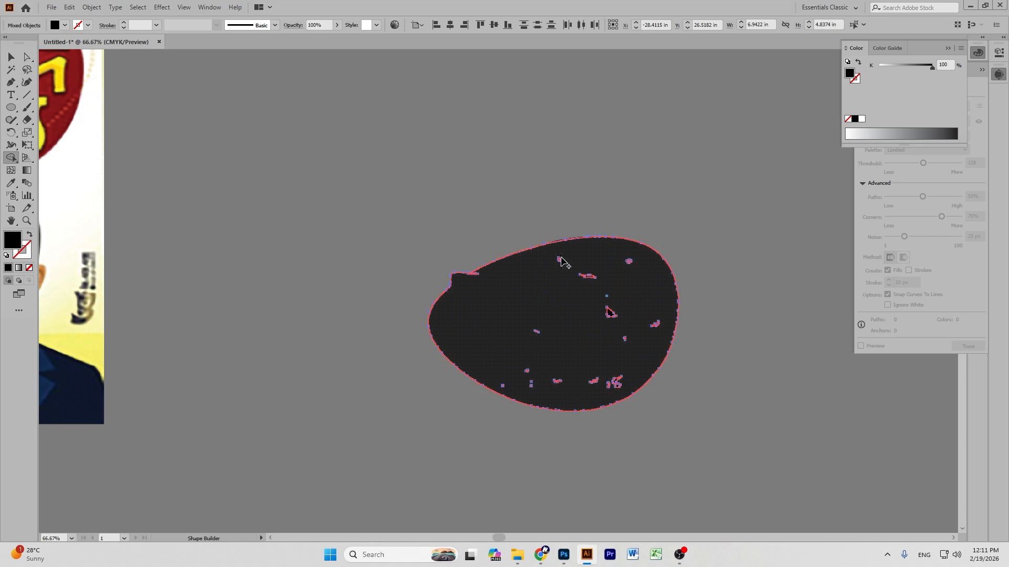
Try moving the merged blob off its leftover pieces, then undo the move.
left_click(11, 57)
left_click(336, 184)
left_click_drag(534, 264, 370, 237)
right_click(370, 236)
left_click(473, 155)
left_click(413, 164)
key("ctrl+z")
key("ctrl+z")
key("ctrl+z")
key("ctrl+plus")
key("ctrl+plus")
Merge the small leftover specks into the blob with the Shape Builder.
left_click(11, 158)
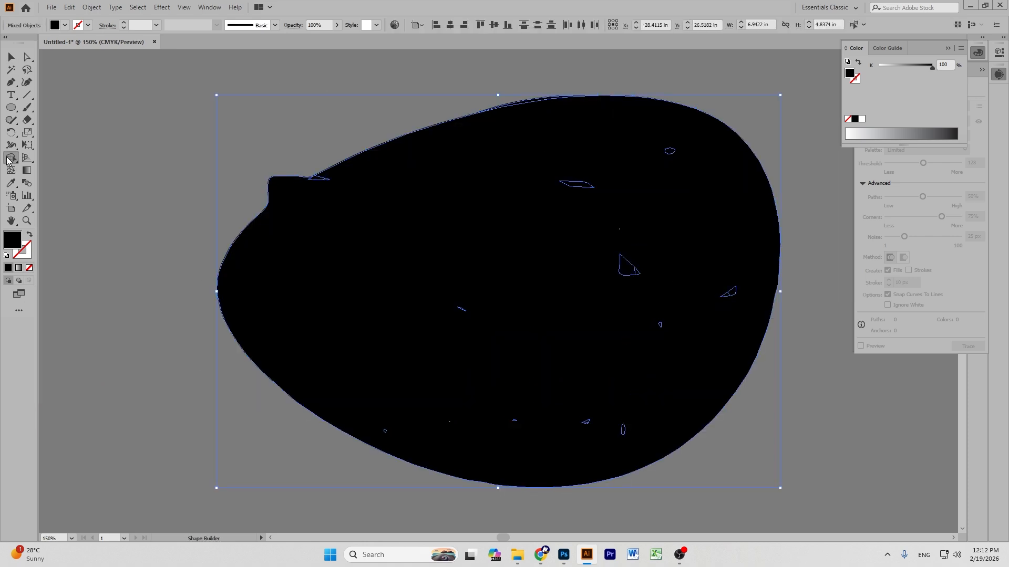
mouse_move(622, 233)
left_mouse_down()
mouse_move(743, 286)
mouse_move(623, 231)
mouse_move(599, 430)
left_mouse_up()
mouse_move(463, 299)
left_mouse_down()
mouse_move(462, 315)
mouse_move(462, 306)
left_mouse_up()
mouse_move(380, 430)
left_mouse_down()
mouse_move(467, 421)
mouse_move(454, 426)
mouse_move(493, 430)
left_mouse_up()
mouse_move(589, 429)
left_mouse_down()
mouse_move(565, 425)
mouse_move(598, 426)
left_mouse_up()
mouse_move(448, 424)
left_mouse_down()
mouse_move(592, 429)
mouse_move(585, 422)
mouse_move(571, 434)
mouse_move(526, 410)
left_mouse_up()
Move the blob down and left, away from the leftover slivers.
left_click(9, 58)
left_click(187, 111)
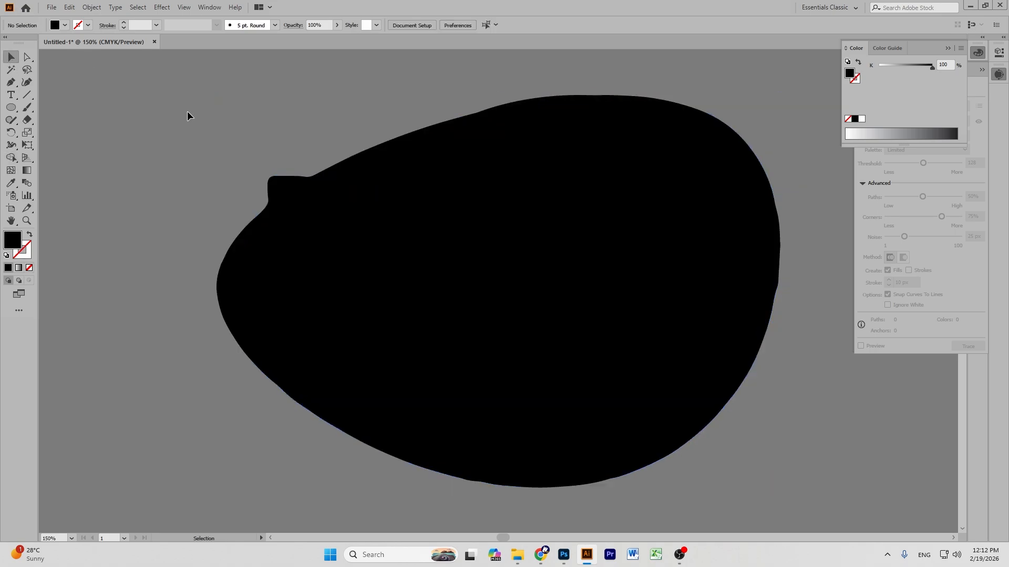
left_click_drag(590, 212, 595, 256)
left_click_drag(471, 204, 461, 236)
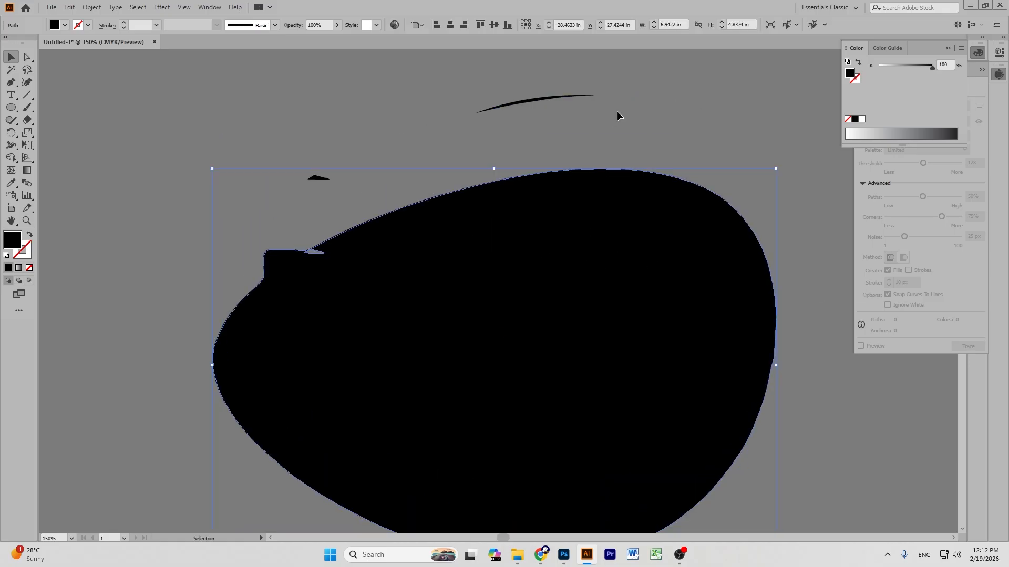
left_click(617, 112)
Zoom in on the notch in the blob's edge and draw a Pen patch over it.
key("p")
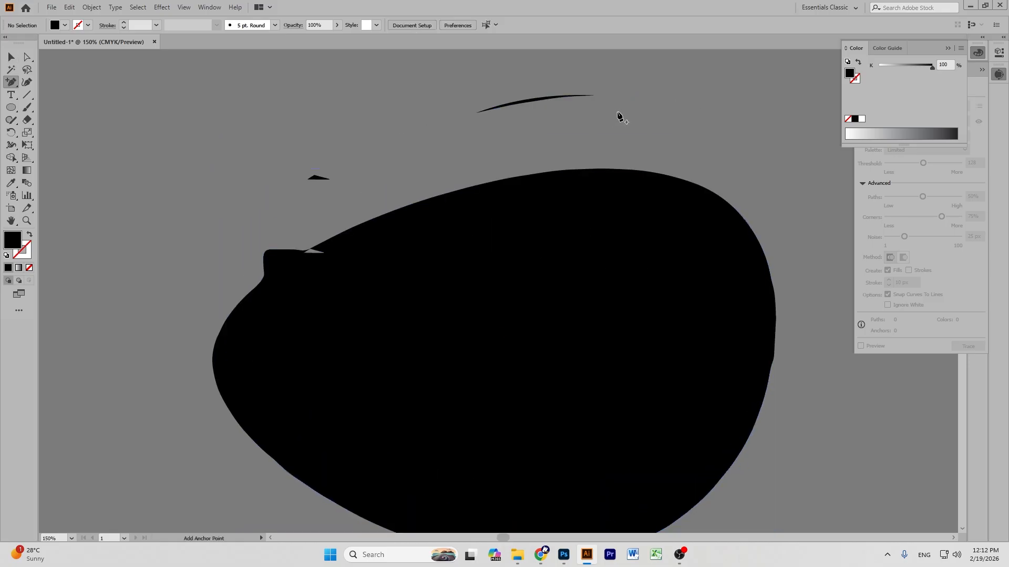
key("ctrl+equal")
key("ctrl+equal")
key("ctrl+equal")
key("ctrl+equal")
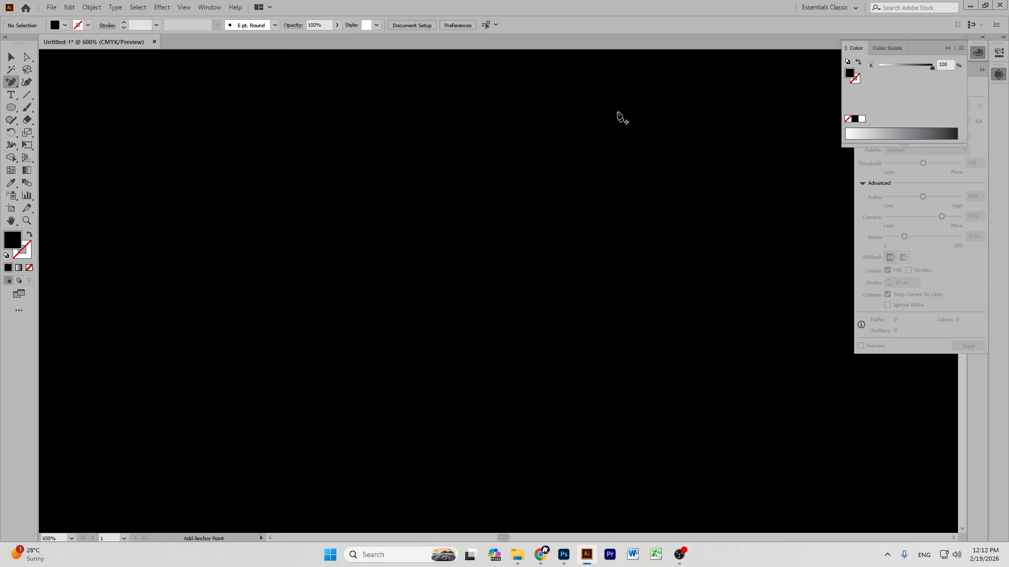
left_click(11, 225)
mouse_move(306, 288)
left_mouse_down()
mouse_move(337, 316)
mouse_move(749, 280)
mouse_move(779, 192)
left_mouse_up()
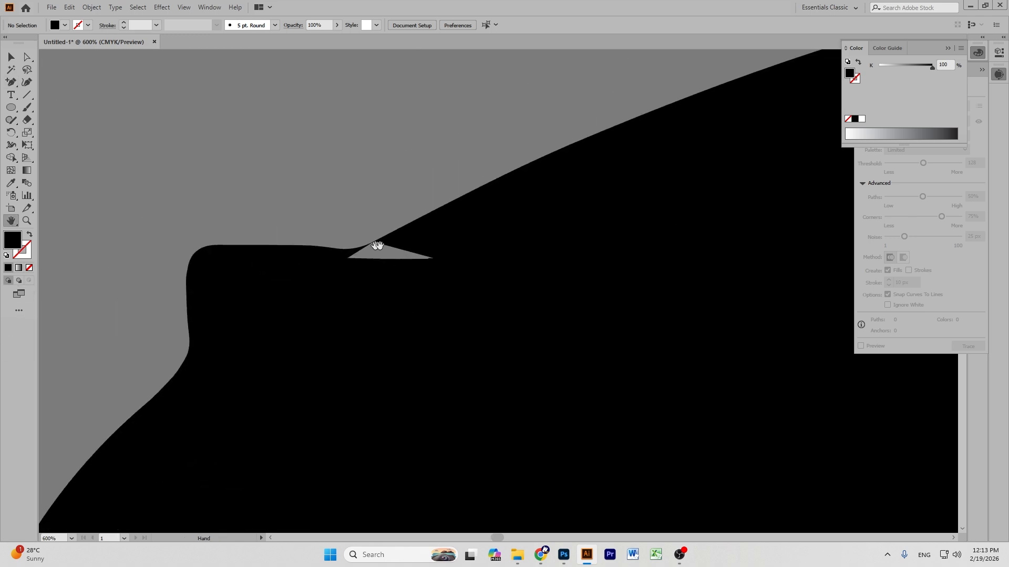
left_click_drag(428, 347, 519, 314)
left_click_drag(411, 327, 372, 313)
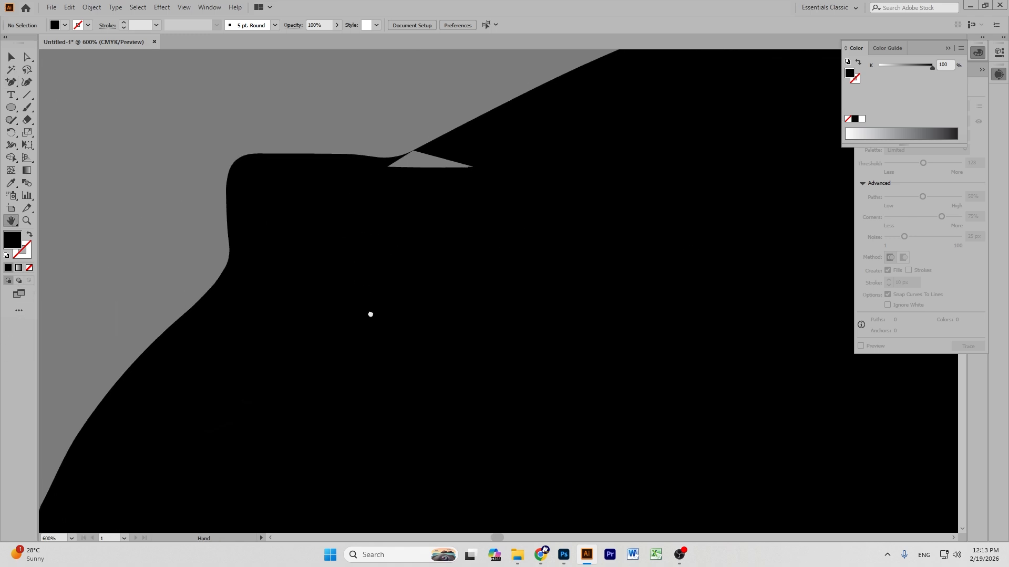
left_click(7, 86)
left_click(67, 80)
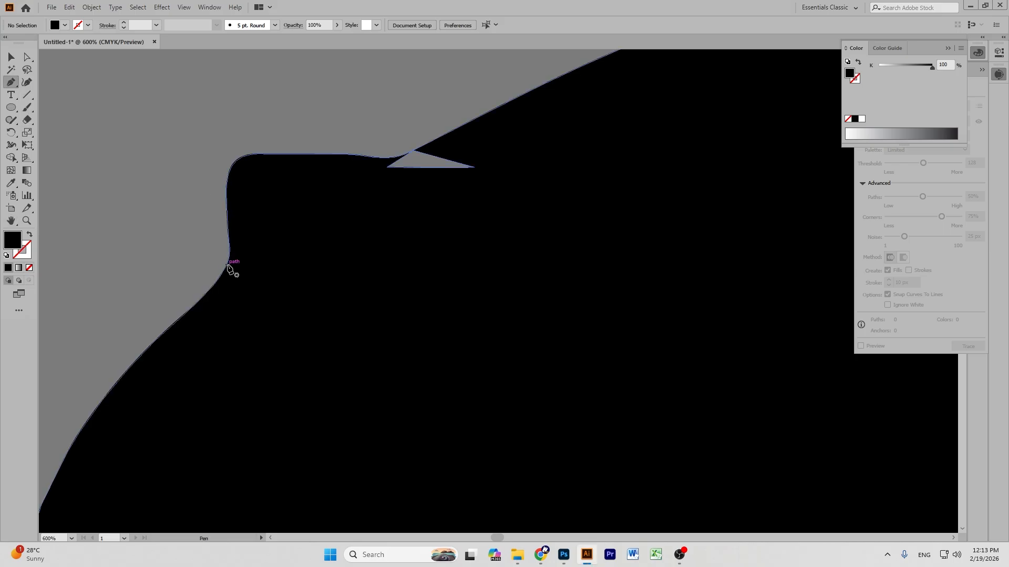
left_click(227, 263)
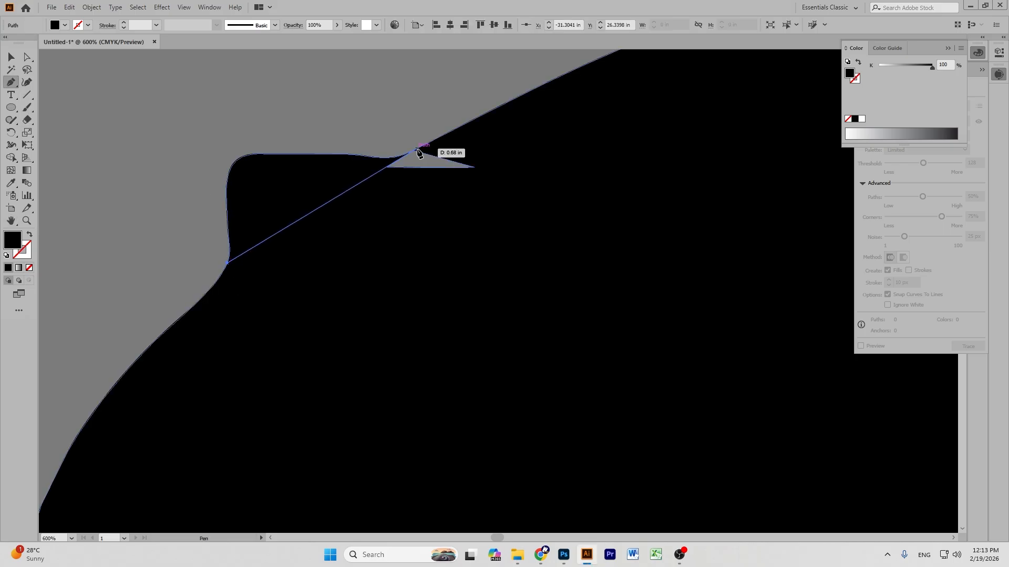
left_click(418, 150)
left_click(176, 80)
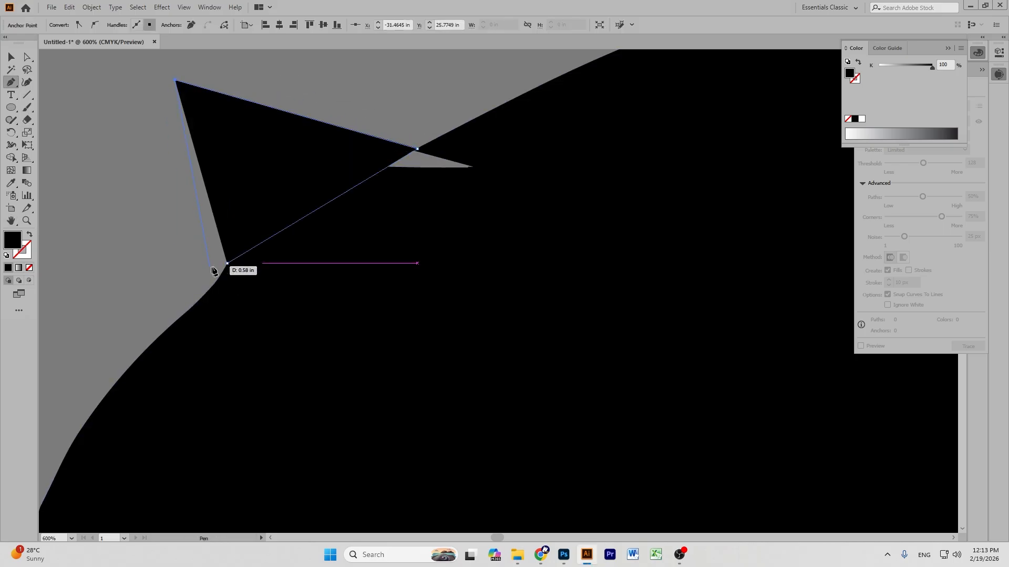
left_click(228, 263)
Select the patch and nearby blob paths and remove the stray triangle region.
left_click(12, 57)
left_click_drag(181, 106, 374, 232)
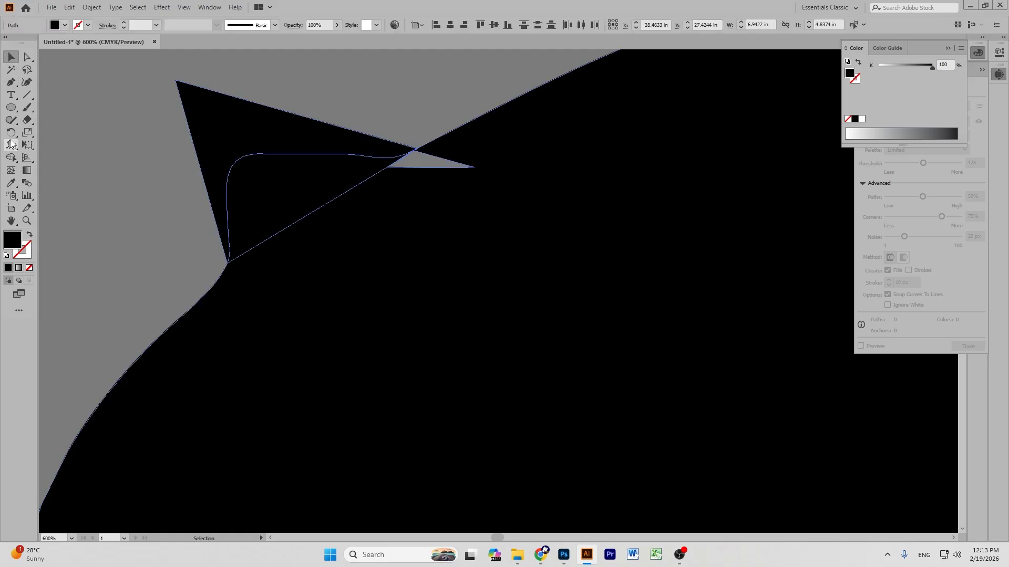
left_click(9, 159)
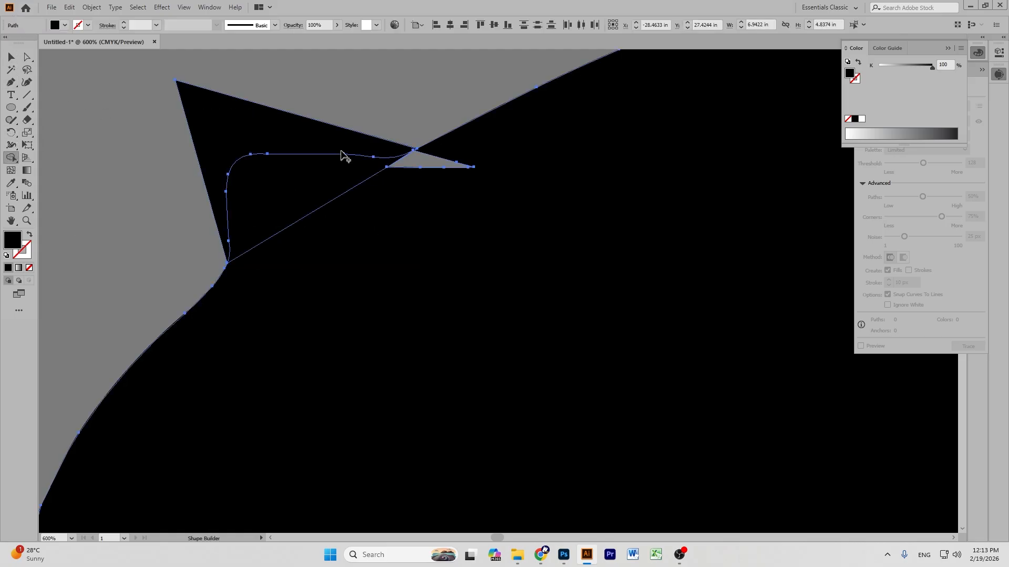
left_click_drag(331, 170, 312, 110)
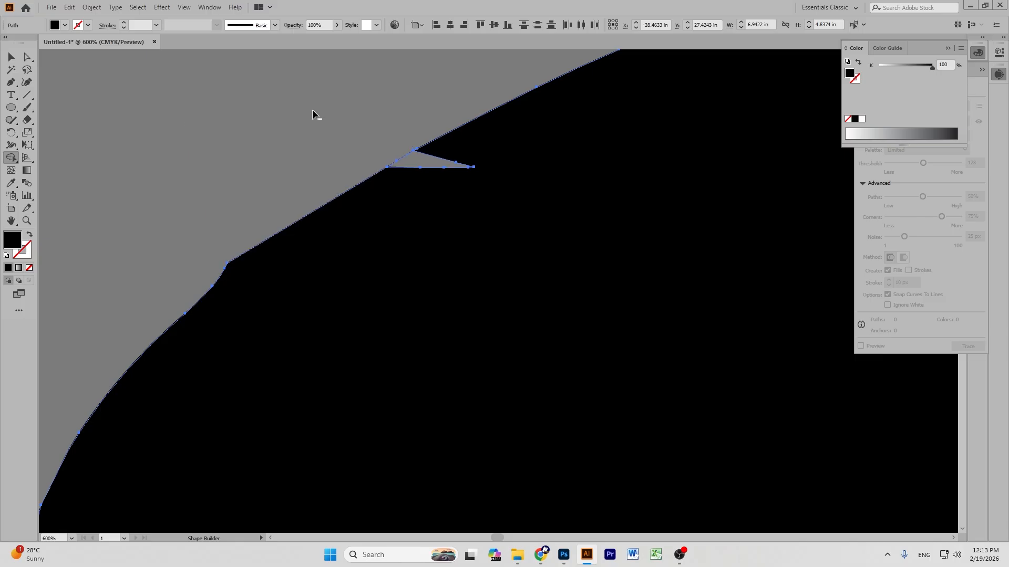
Draw a second four-corner patch shape covering the notch.
left_click(11, 56)
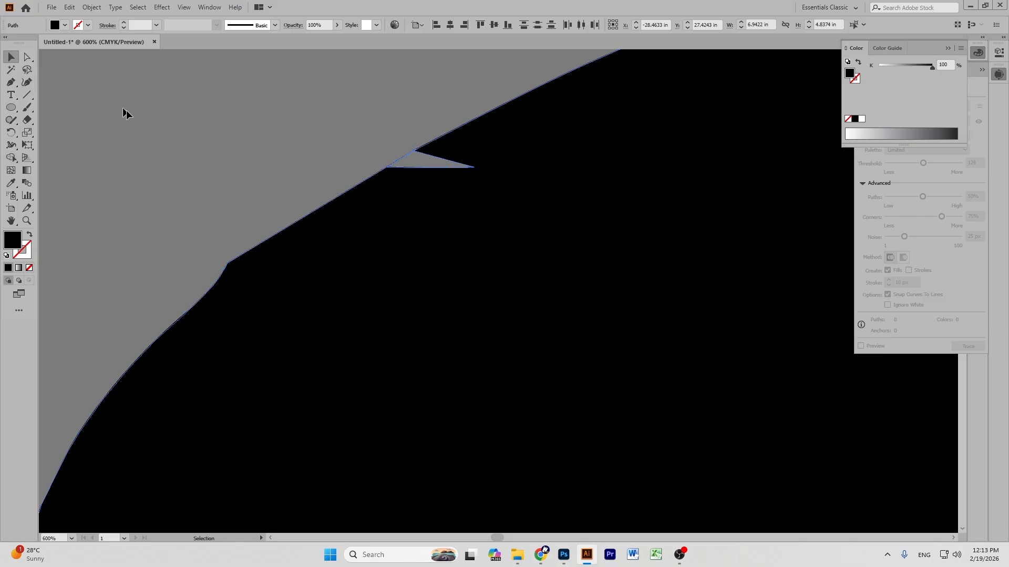
left_click(168, 226)
left_click(11, 81)
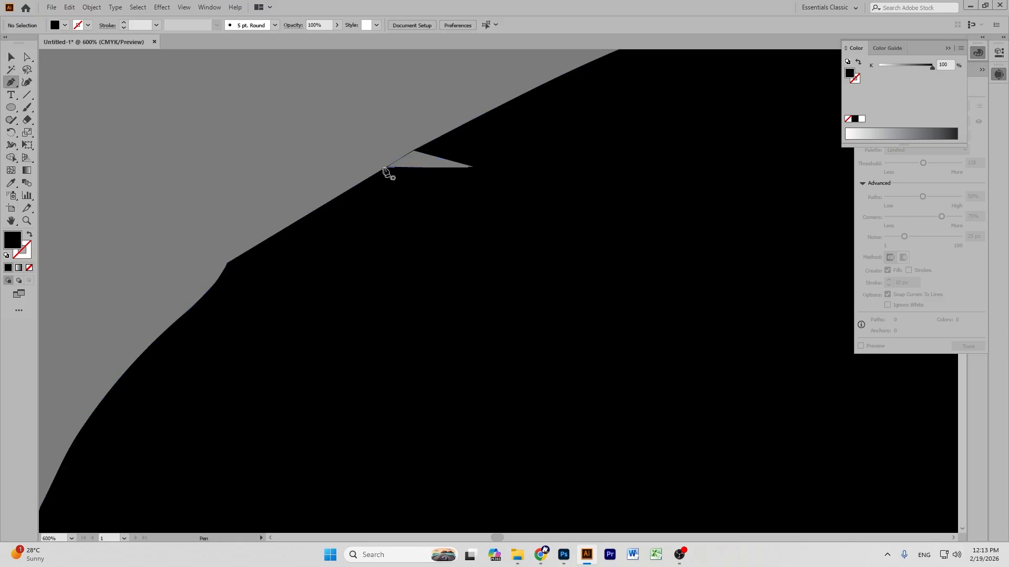
left_click(386, 167)
left_click(431, 141)
left_click(549, 163)
left_click(456, 286)
left_click(387, 167)
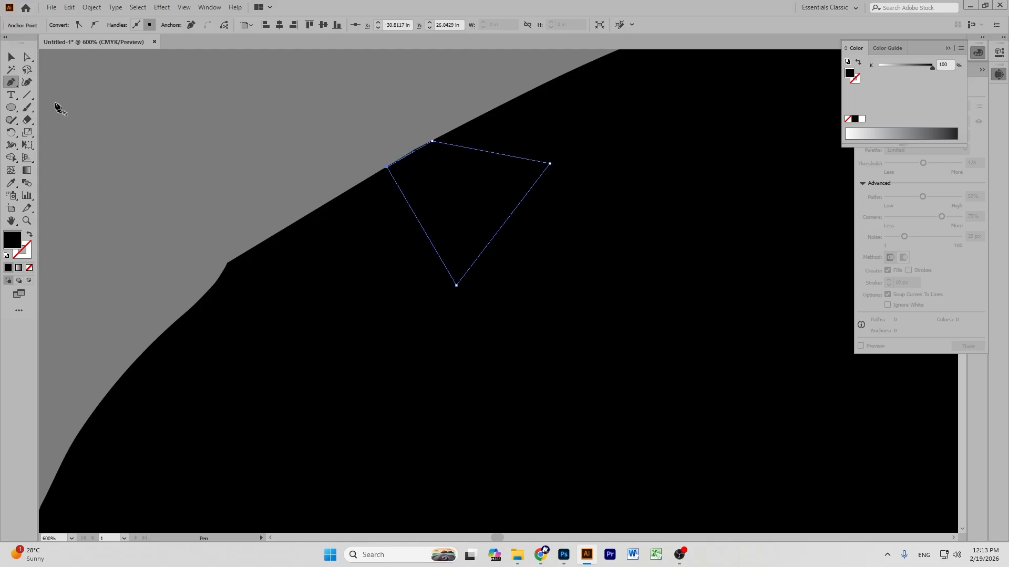
Select the patch, triangle and black shape and merge them into one oval.
left_click(11, 56)
left_click_drag(251, 124, 593, 319)
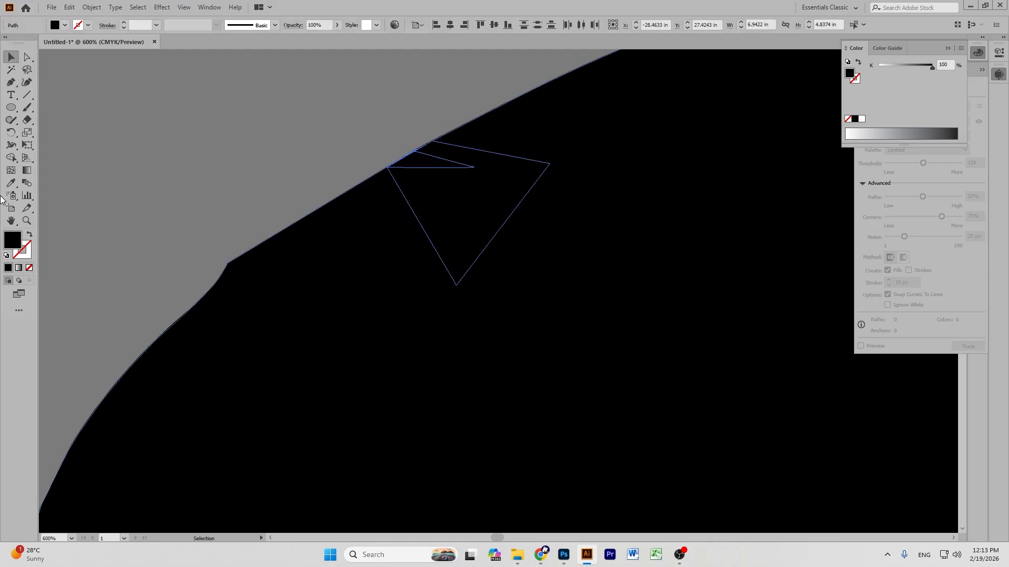
left_click(12, 158)
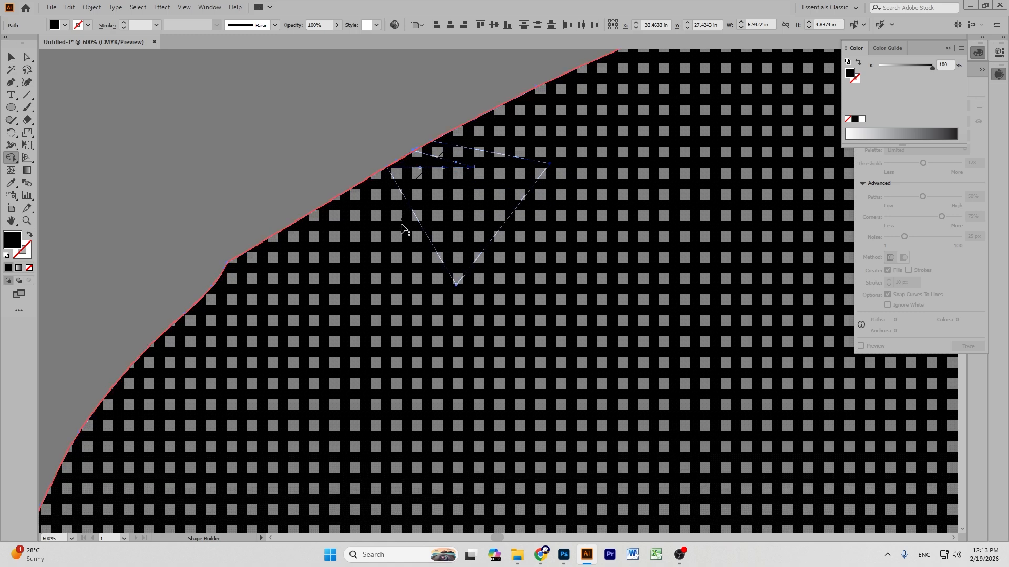
left_click_drag(402, 228, 428, 212)
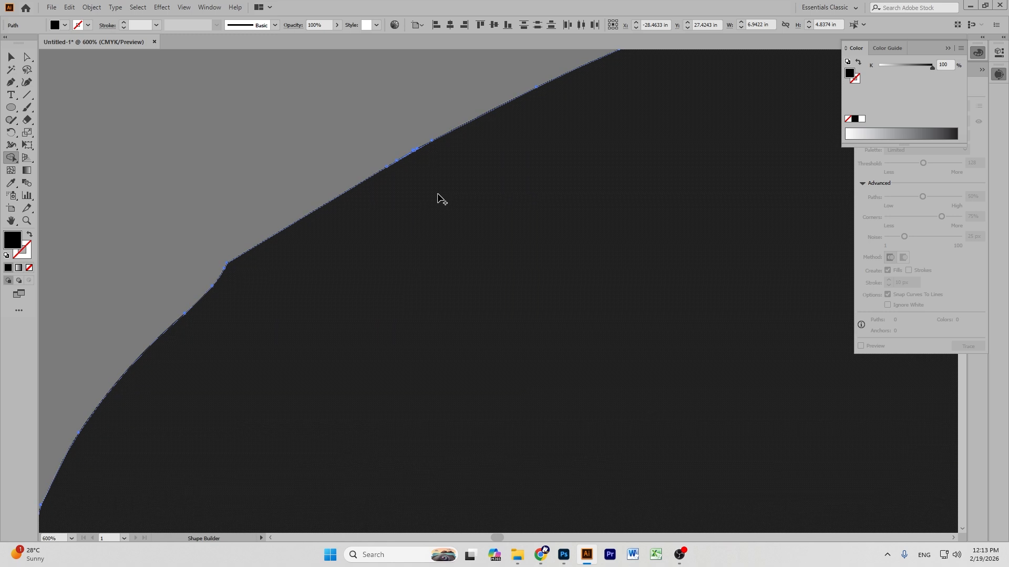
key("ctrl+minus")
key("ctrl+minus")
key("ctrl+minus")
key("ctrl+minus")
key("ctrl+minus")
key("ctrl+minus")
key("minus")
left_click(11, 58)
Delete the two stray strokes above the black blob.
left_click(682, 250)
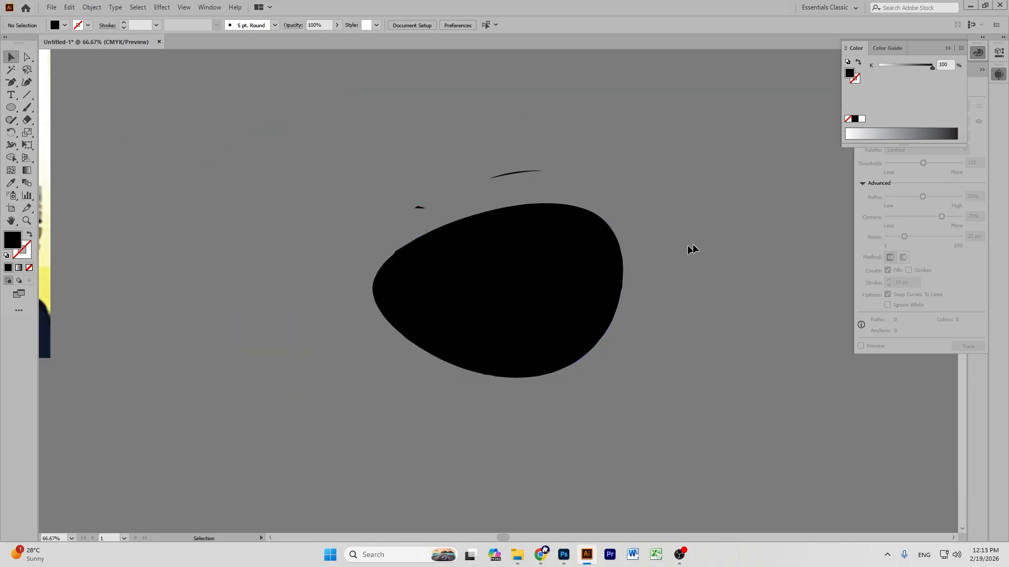
left_click_drag(581, 248, 583, 344)
left_click_drag(637, 169, 637, 169)
mouse_move(371, 139)
left_mouse_down()
mouse_move(670, 293)
mouse_move(671, 280)
left_mouse_up()
key("Delete")
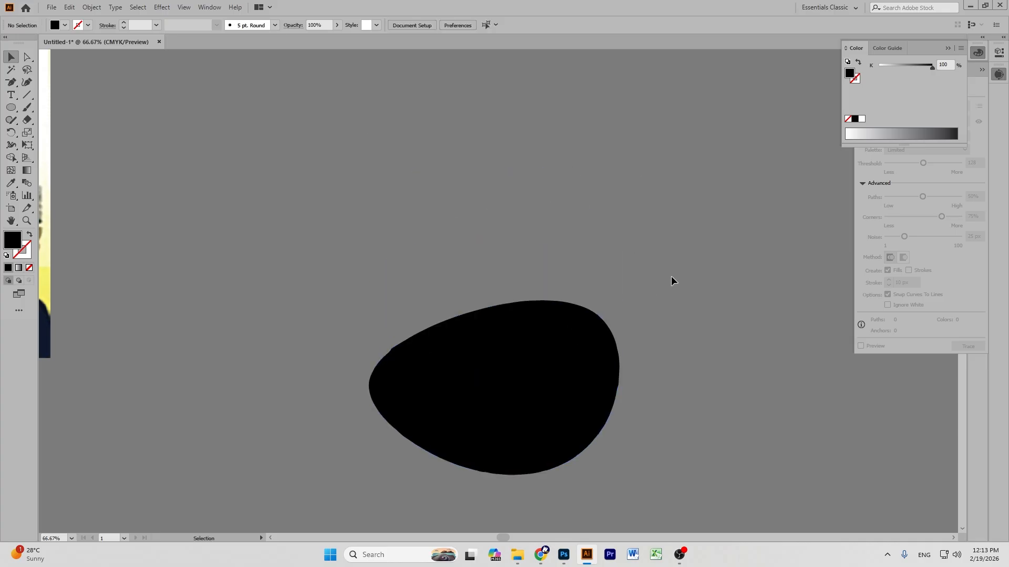
Move the black blob onto the poster artboard.
key("ctrl+minus")
key("ctrl+minus")
key("minus")
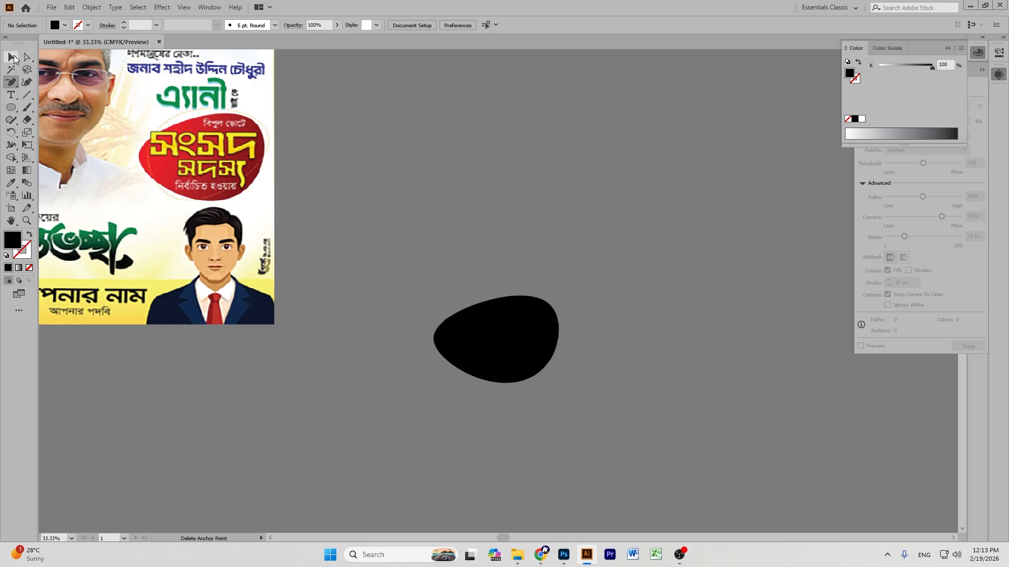
left_click(11, 221)
left_click_drag(546, 221, 217, 220)
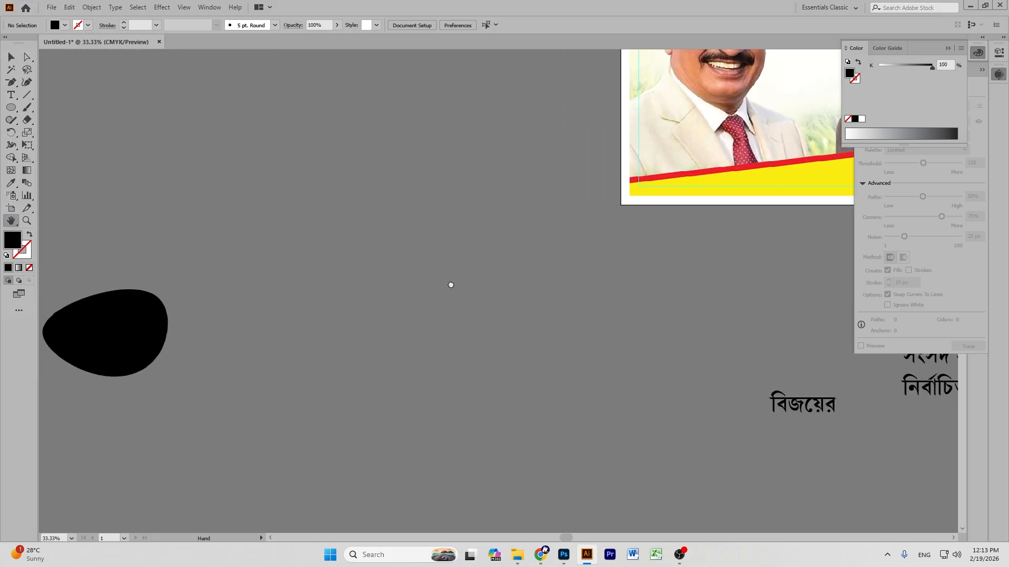
left_click(11, 57)
left_click_drag(138, 336, 795, 143)
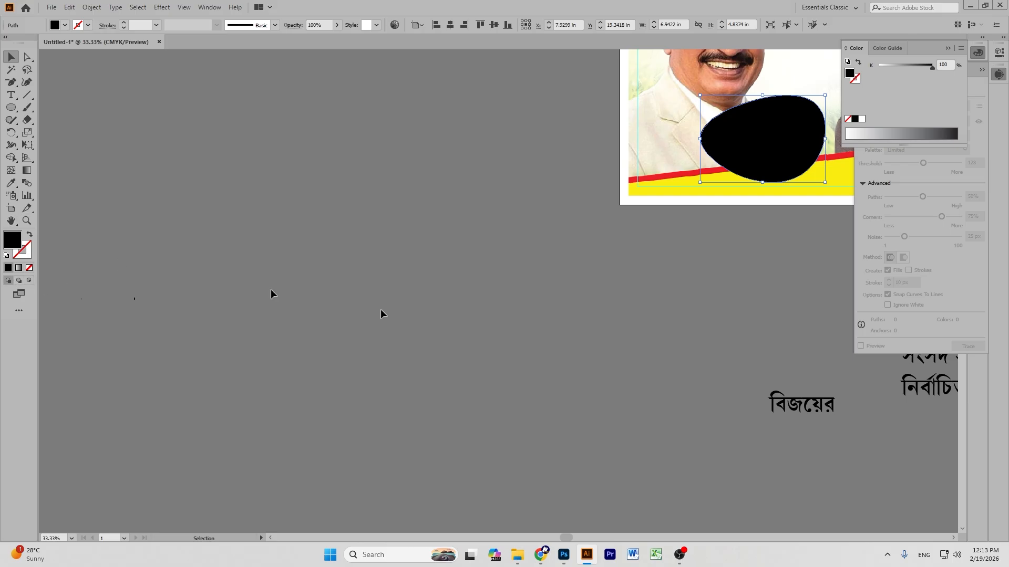
Position the blob between the two portraits and scale it to 4.85 in wide.
left_click(11, 221)
left_click_drag(824, 191, 420, 320)
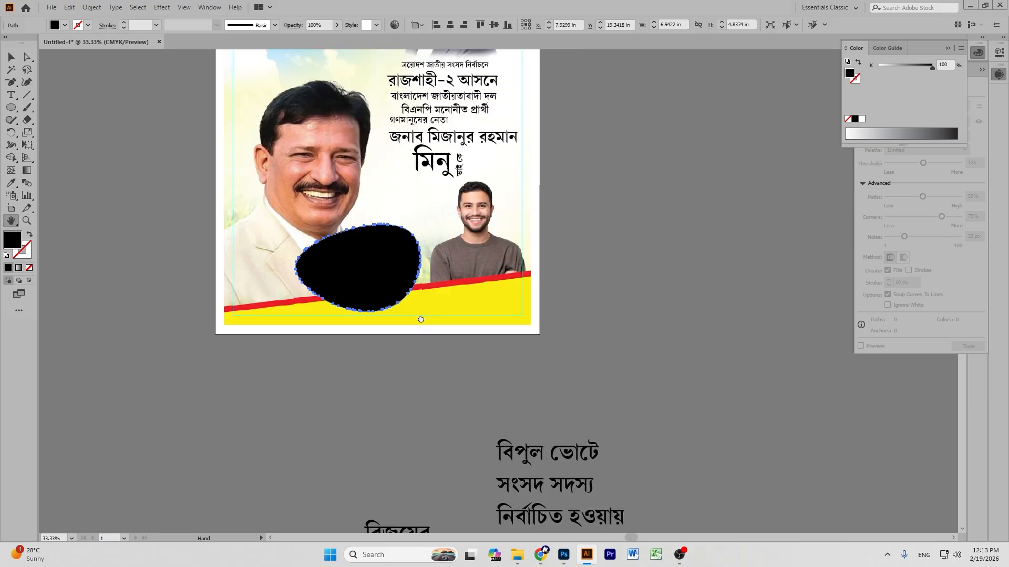
key("ctrl+equal")
key("ctrl+equal")
key("ctrl+equal")
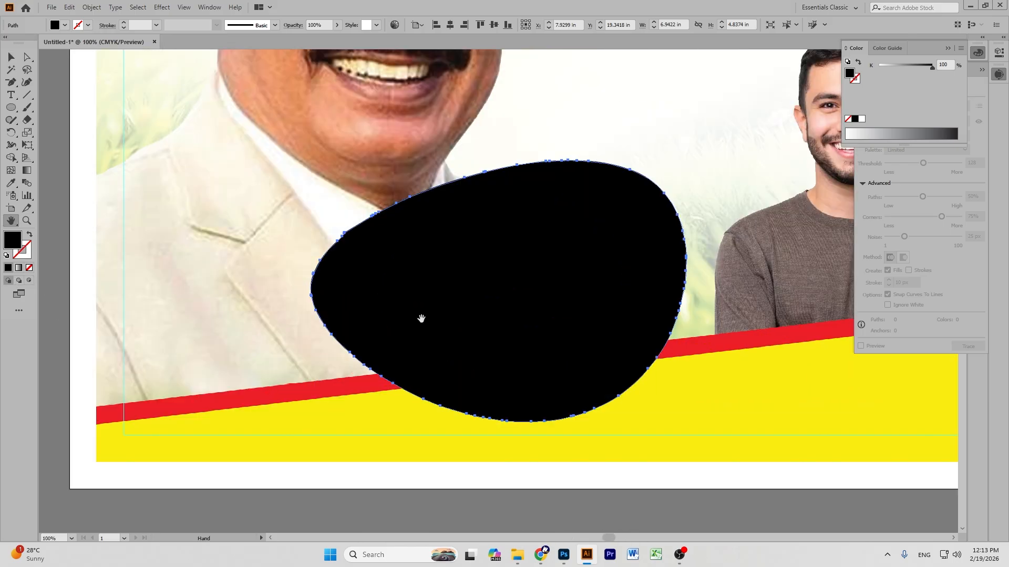
left_click_drag(420, 319, 264, 435)
left_click(14, 55)
left_click_drag(415, 302, 513, 160)
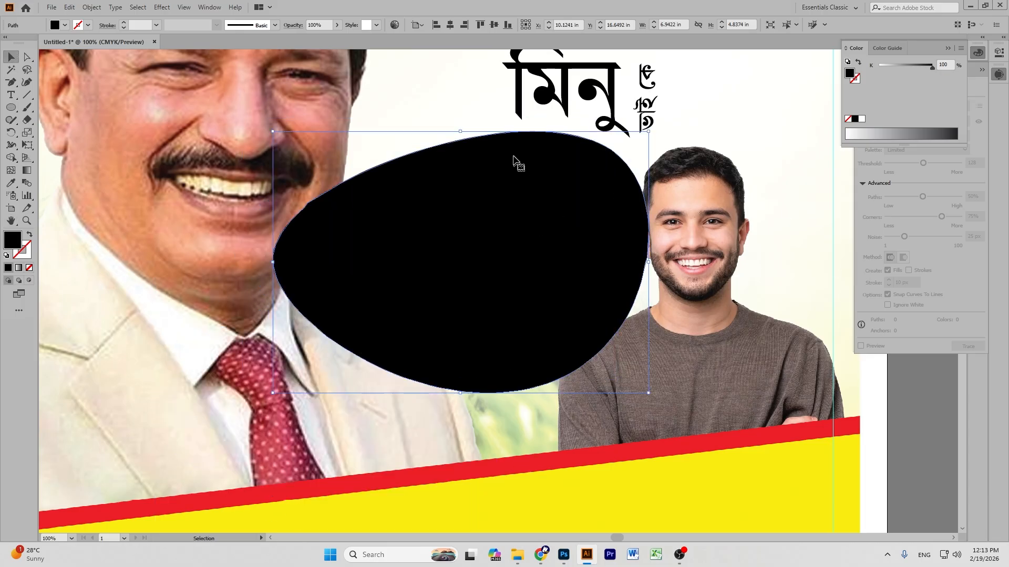
left_click_drag(460, 134, 480, 194)
left_click_drag(514, 234, 523, 214)
key("ctrl+shift+a")
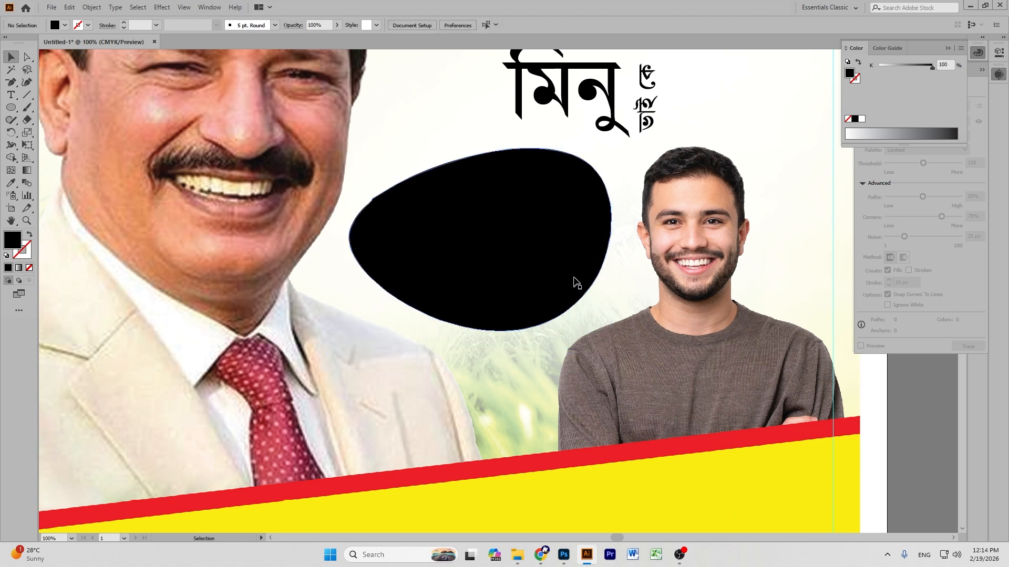
left_click(574, 270)
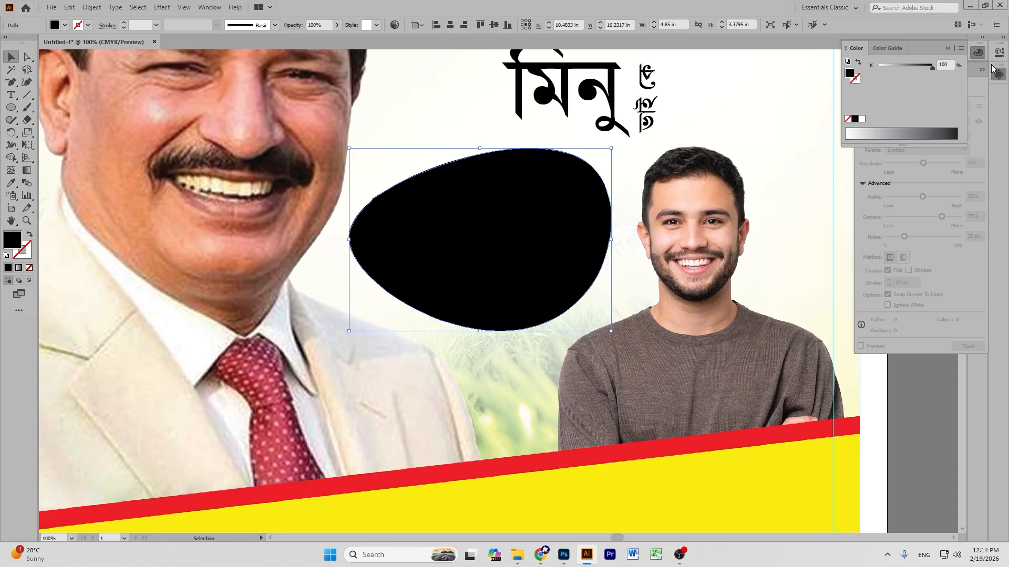
Apply a radial gradient fill to the blob.
left_click(980, 56)
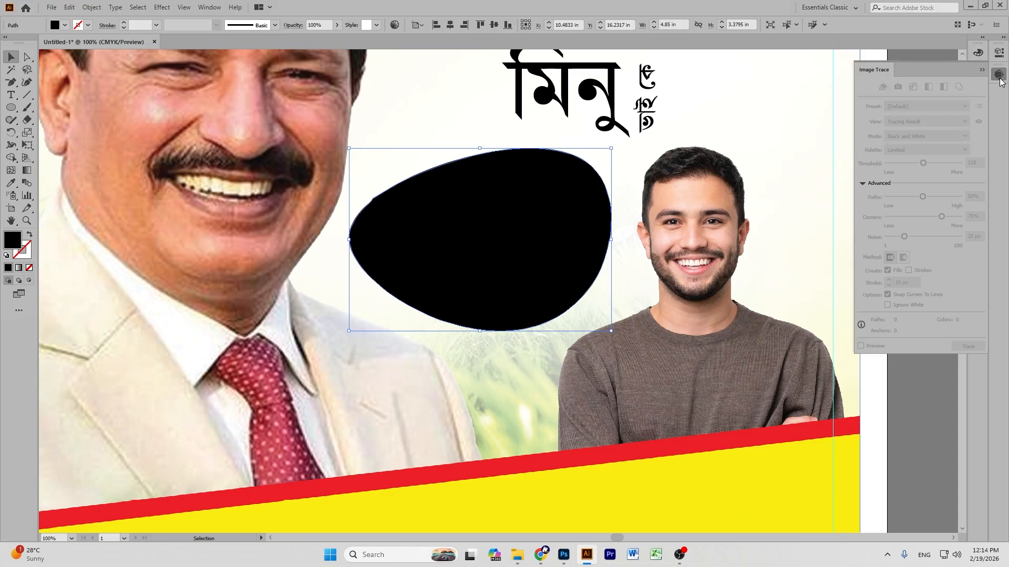
left_click(978, 155)
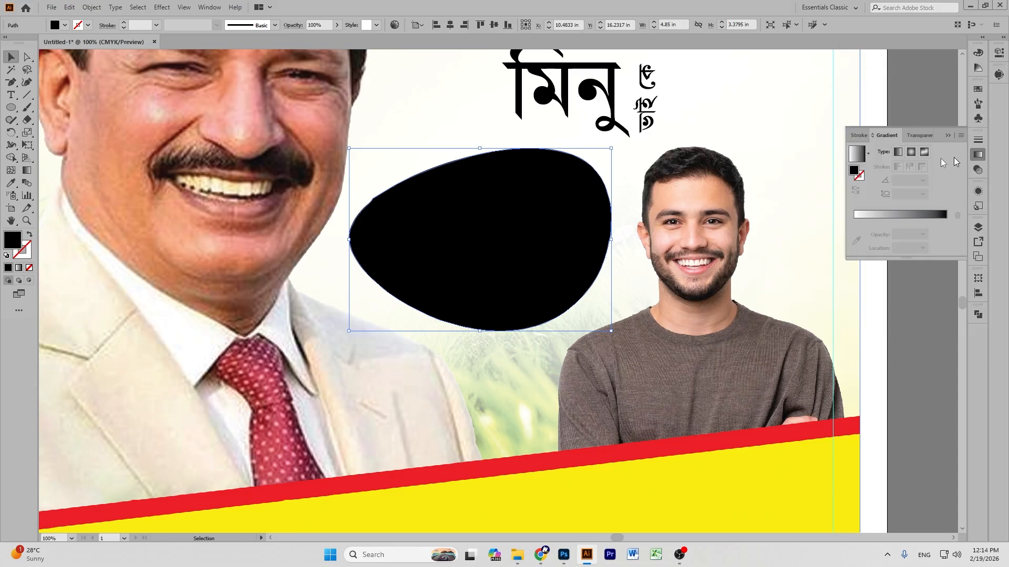
left_click(861, 163)
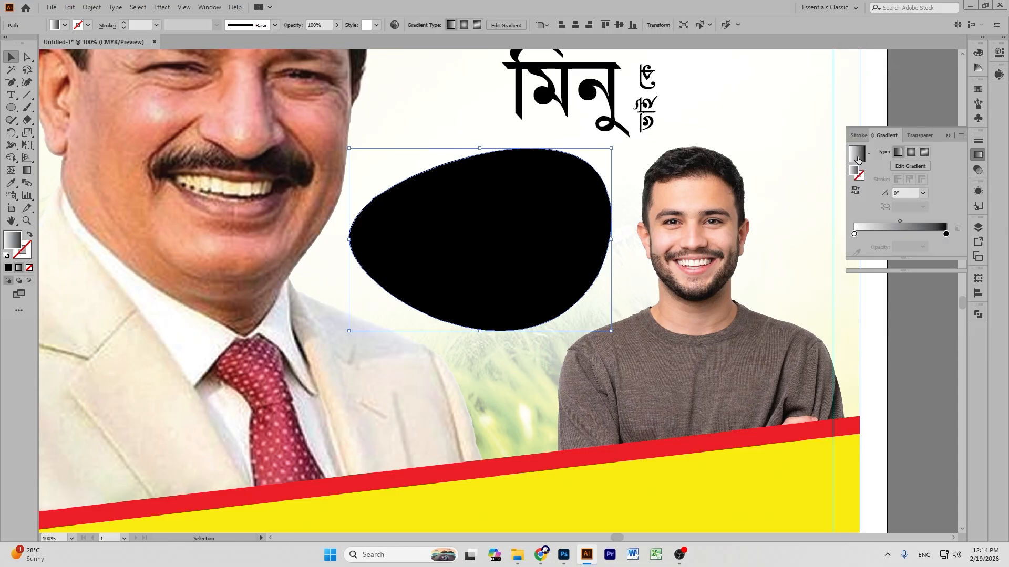
left_click(911, 152)
Set the gradient stops to red and crimson, with the start stop's black at 0.
left_click(854, 234)
left_click(840, 268)
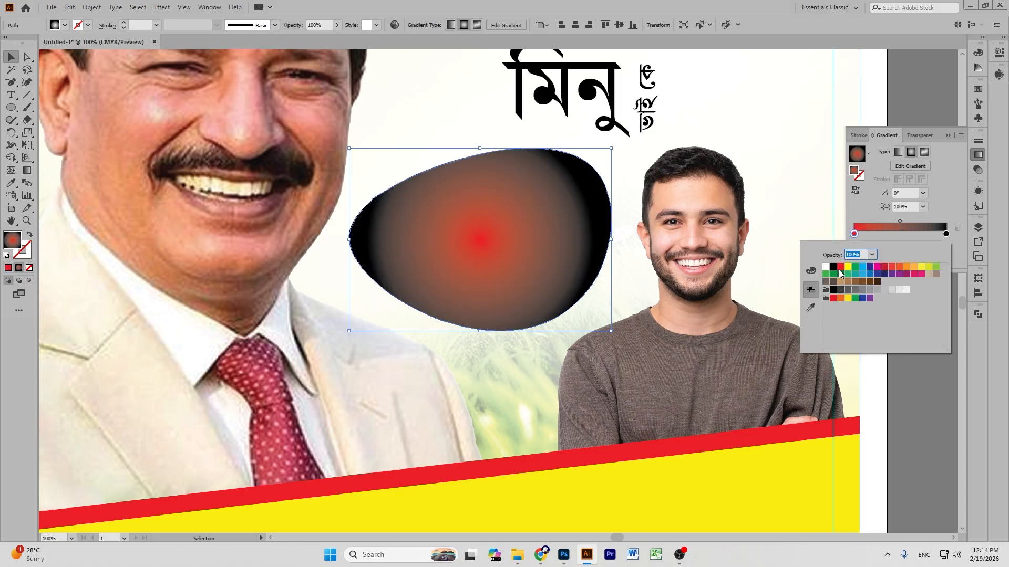
left_click(946, 234)
double_click(946, 234)
left_click(883, 267)
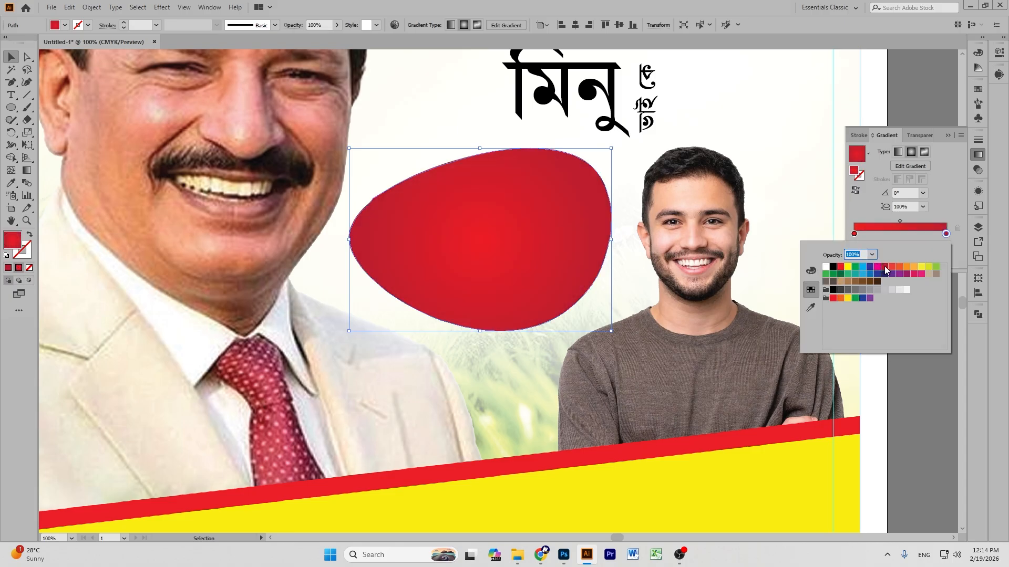
left_click(811, 271)
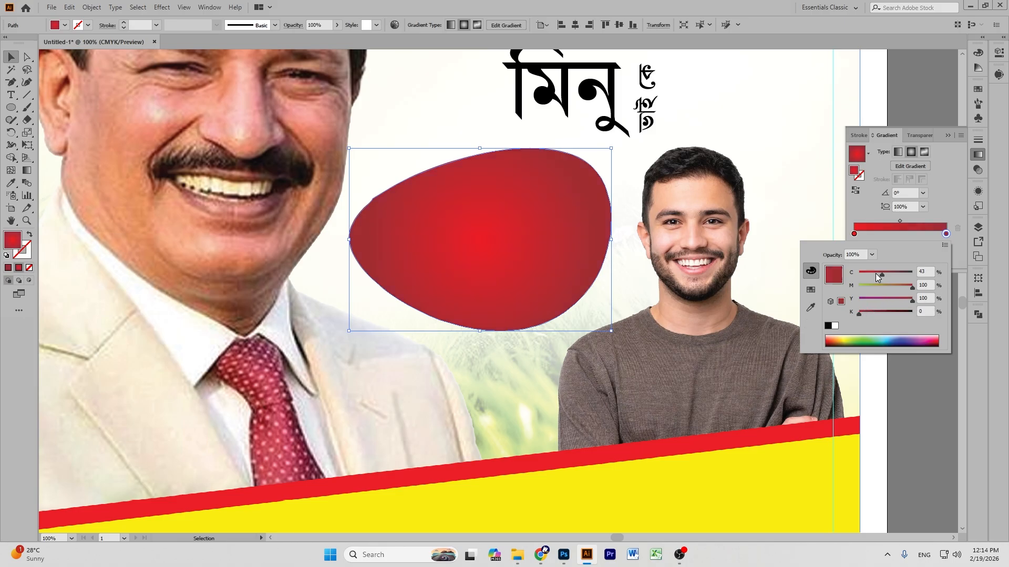
left_click(854, 235)
double_click(854, 235)
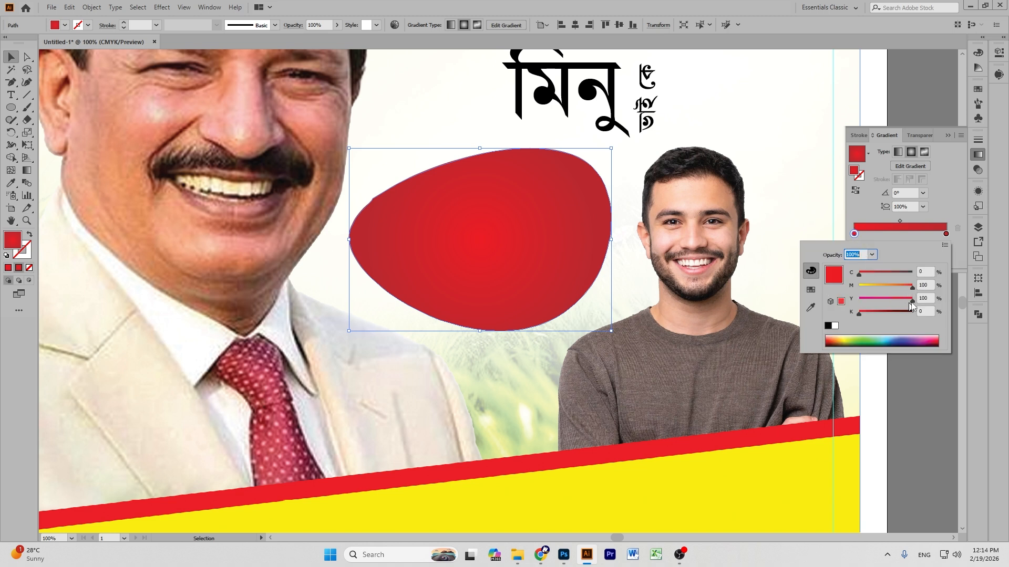
left_click_drag(854, 317, 851, 318)
left_click(27, 171)
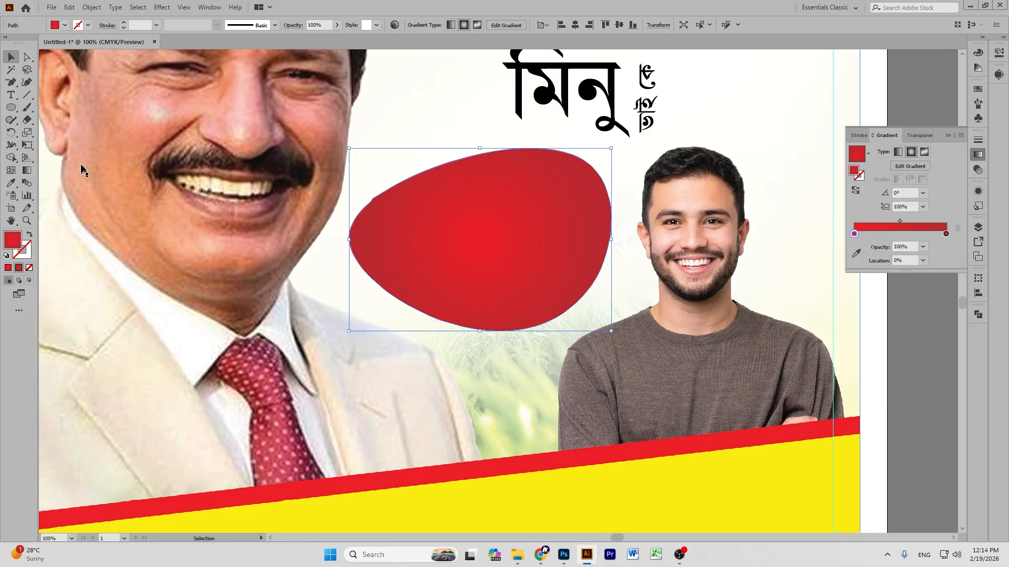
Widen the radial gradient across the blob with the Gradient tool.
left_click(26, 171)
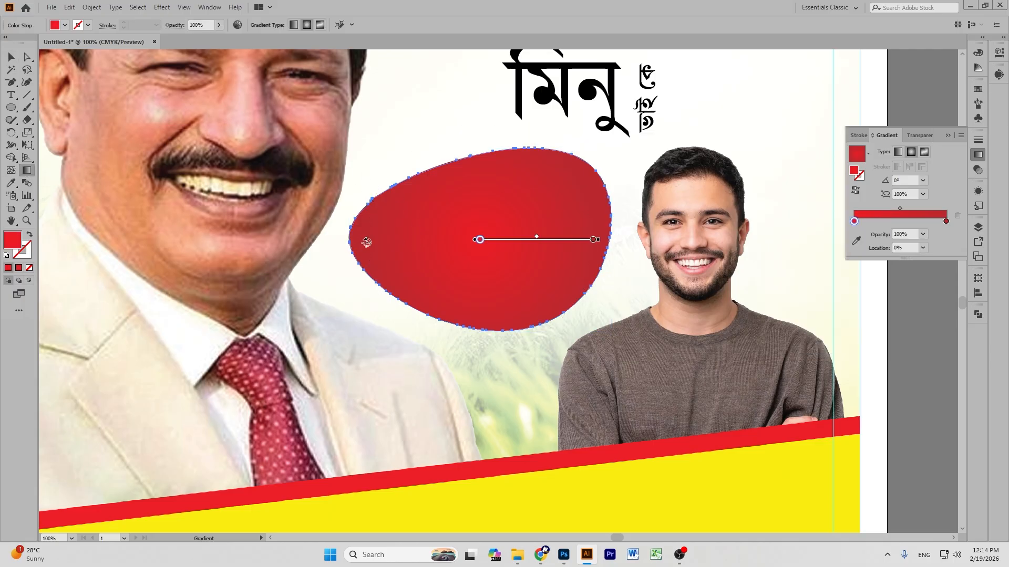
left_click_drag(594, 240, 654, 240)
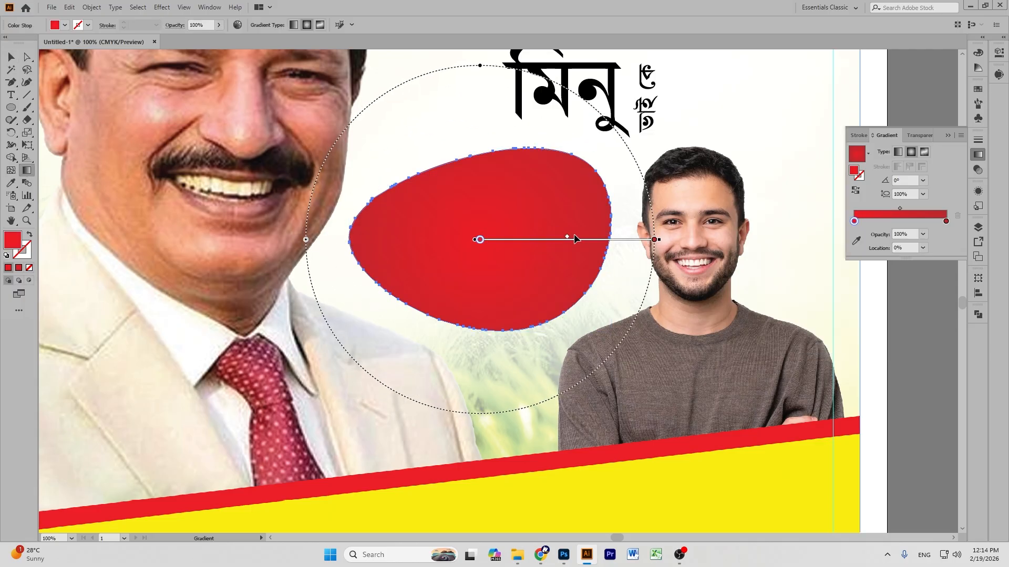
left_click(9, 55)
left_click(930, 310)
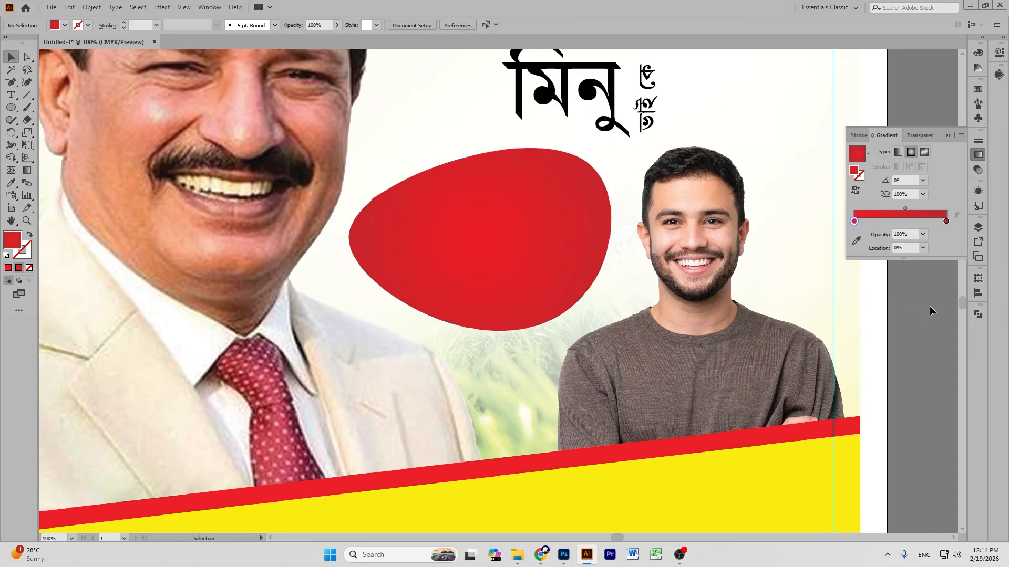
key("ctrl+minus")
key("ctrl+minus")
key("ctrl+minus")
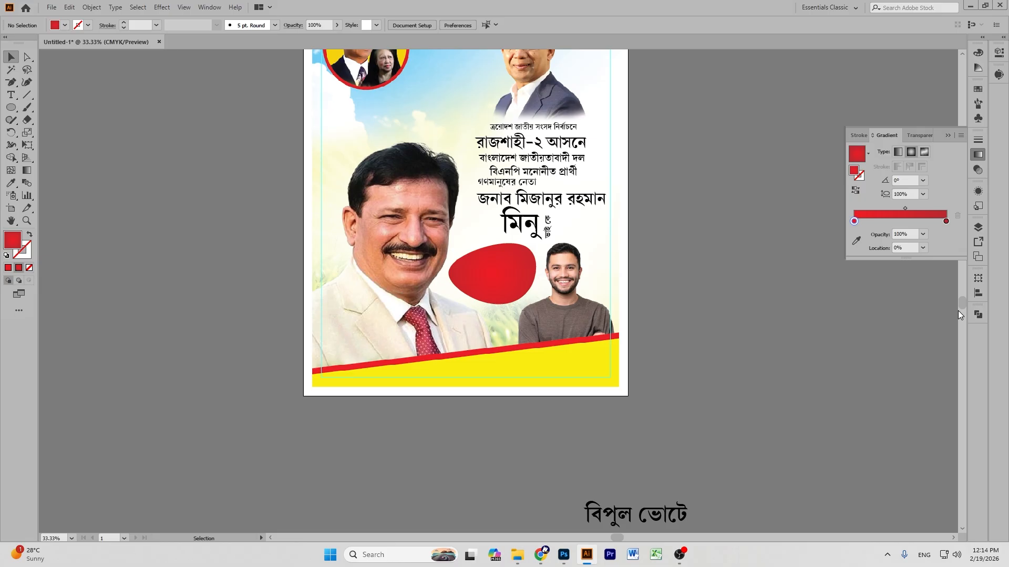
Paste a scaled-down copy of the red badge in front and reverse its gradient.
key("ctrl+plus")
key("ctrl+plus")
key("ctrl+plus")
scroll(820, 287, "up", 2)
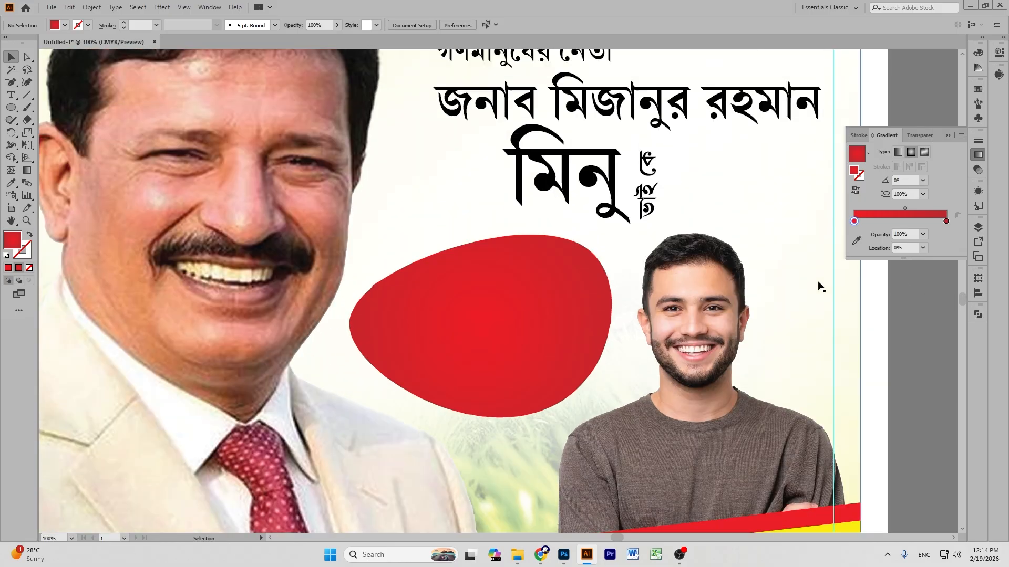
left_click(520, 277)
key("a")
key("ctrl+c")
key("ctrl+f")
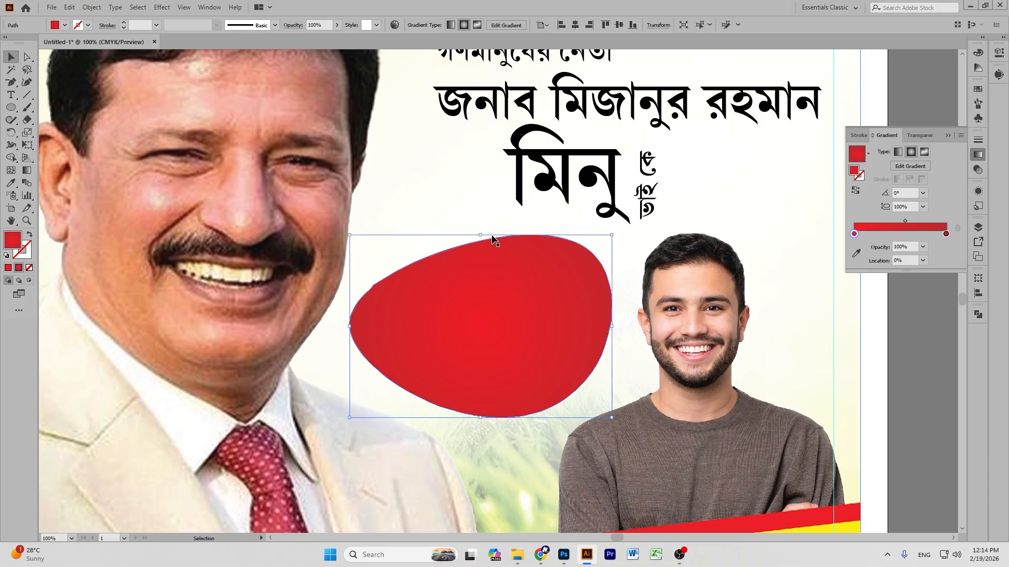
left_click_drag(481, 237, 481, 246)
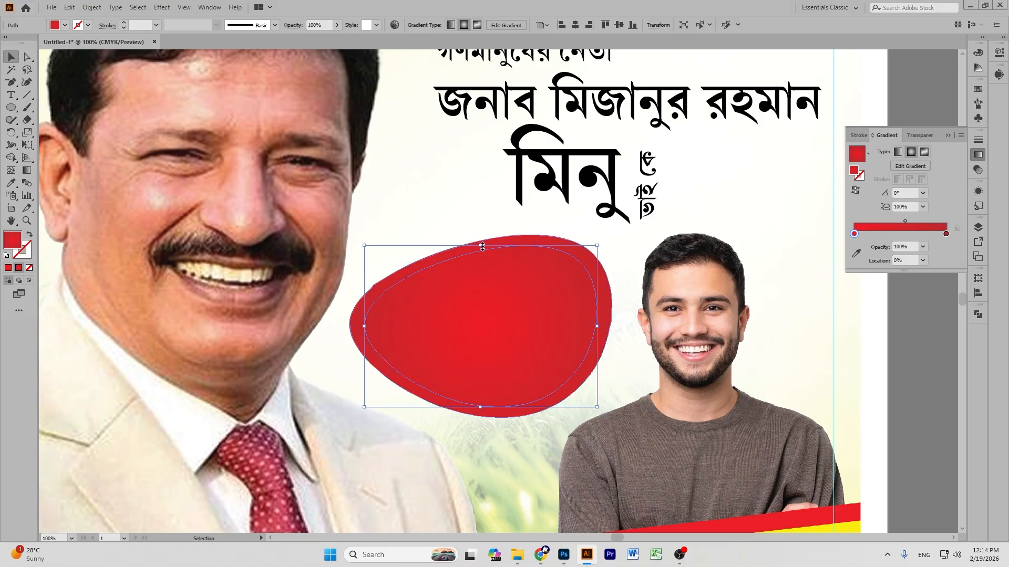
left_click(855, 193)
left_click(896, 326)
left_click(536, 299)
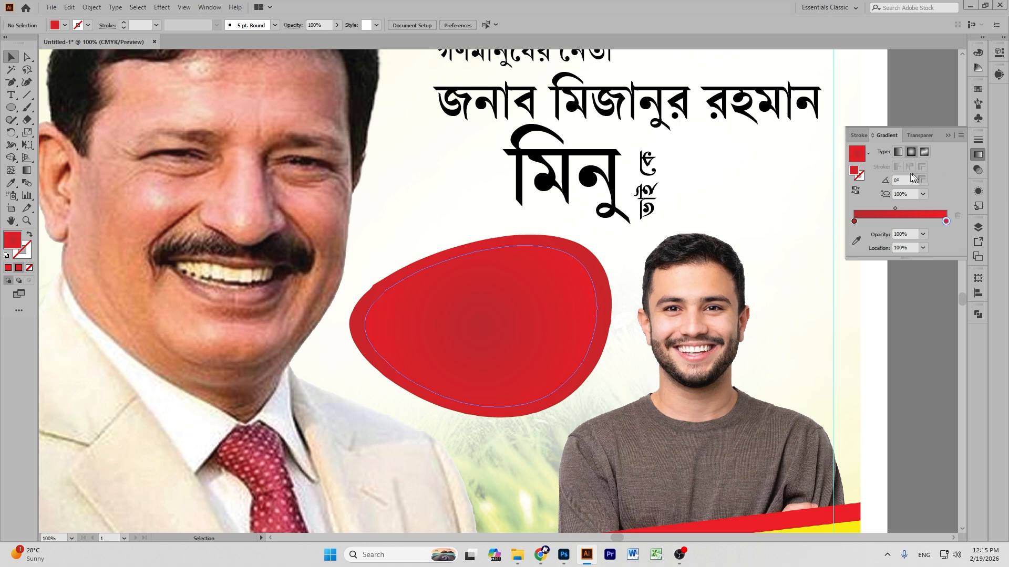
left_click(857, 192)
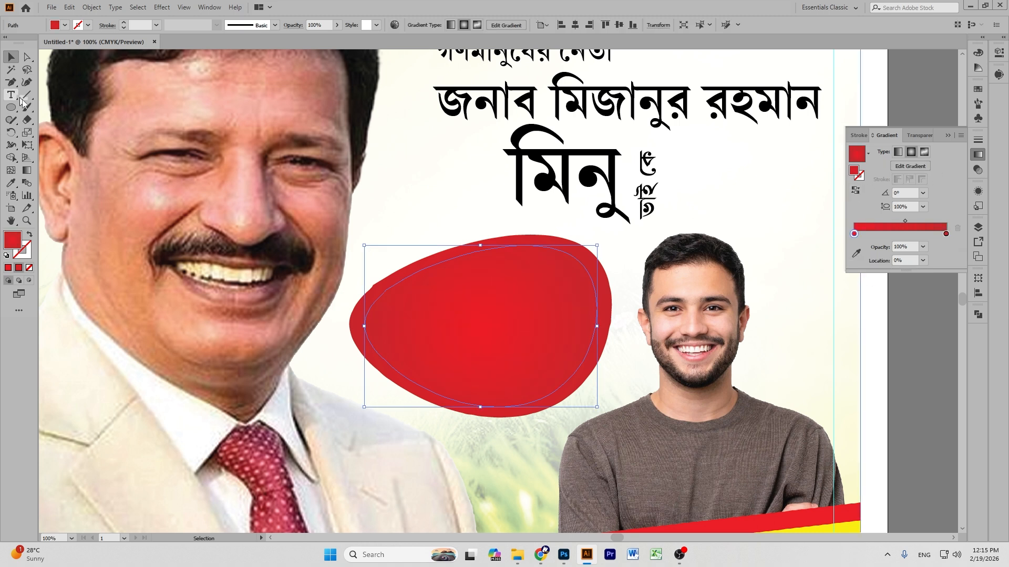
Widen the inner copy's radial gradient and shift its midpoint toward the centre.
left_click(27, 170)
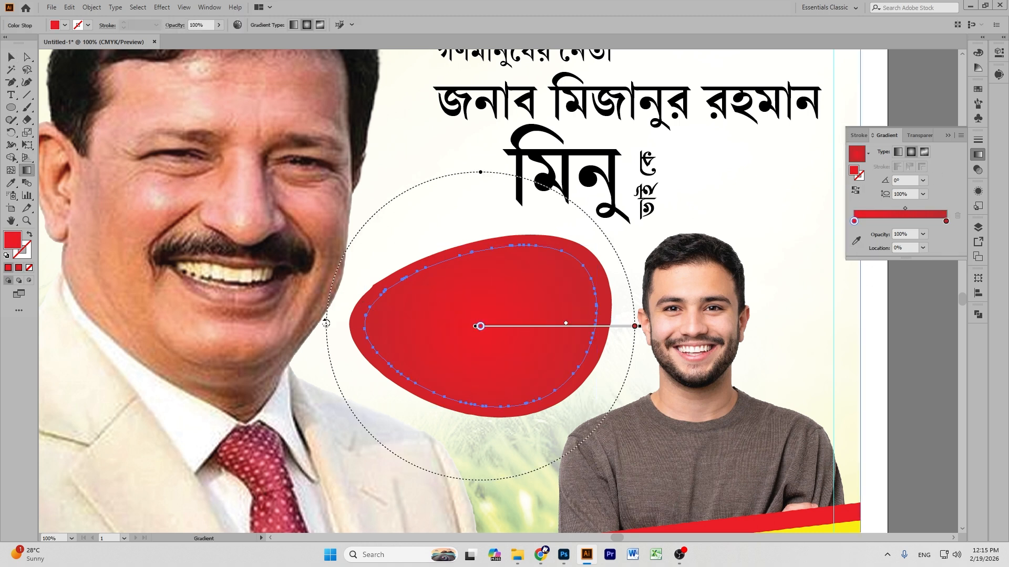
left_click_drag(326, 326, 289, 326)
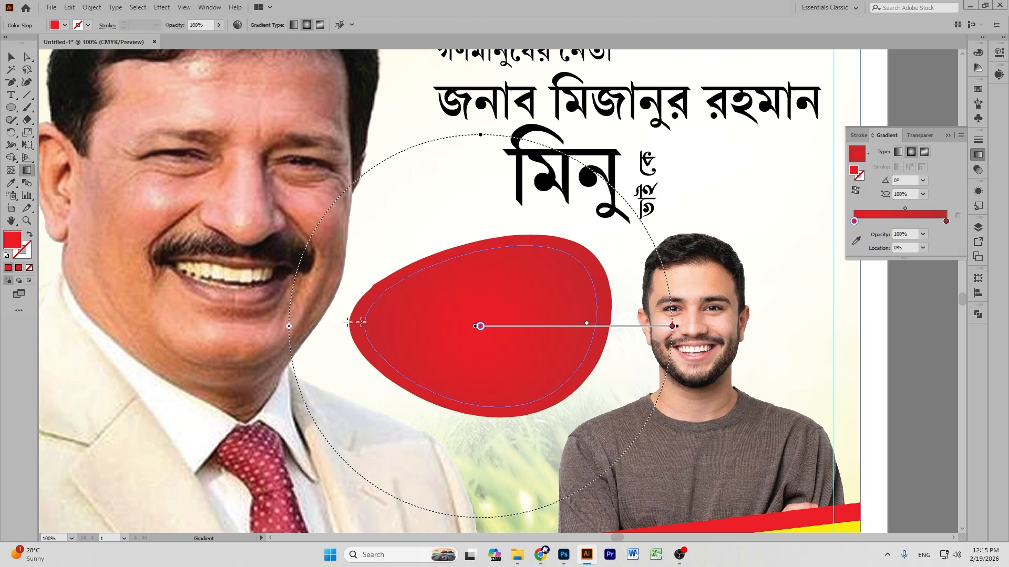
left_click_drag(586, 328, 596, 326)
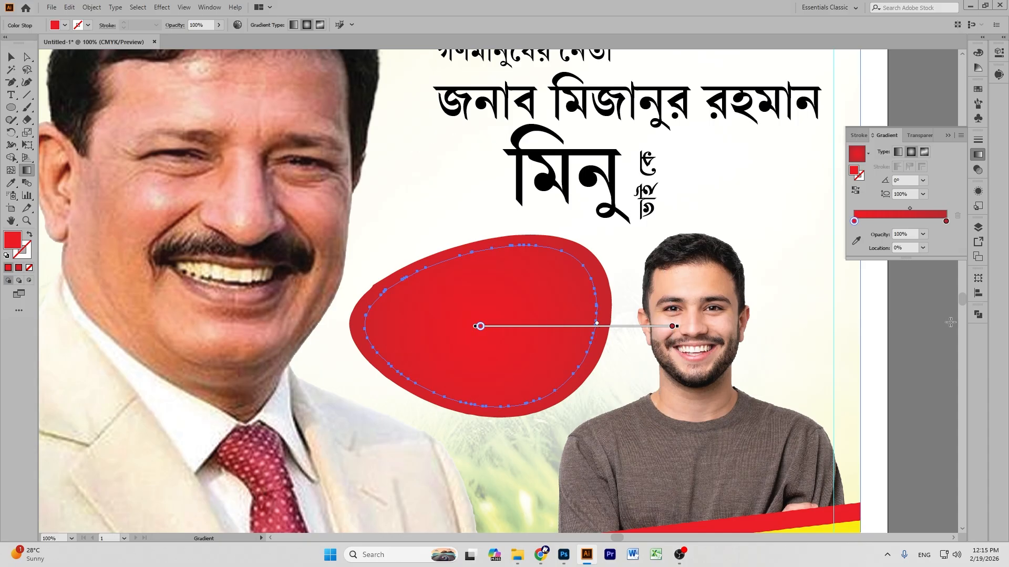
left_click(11, 57)
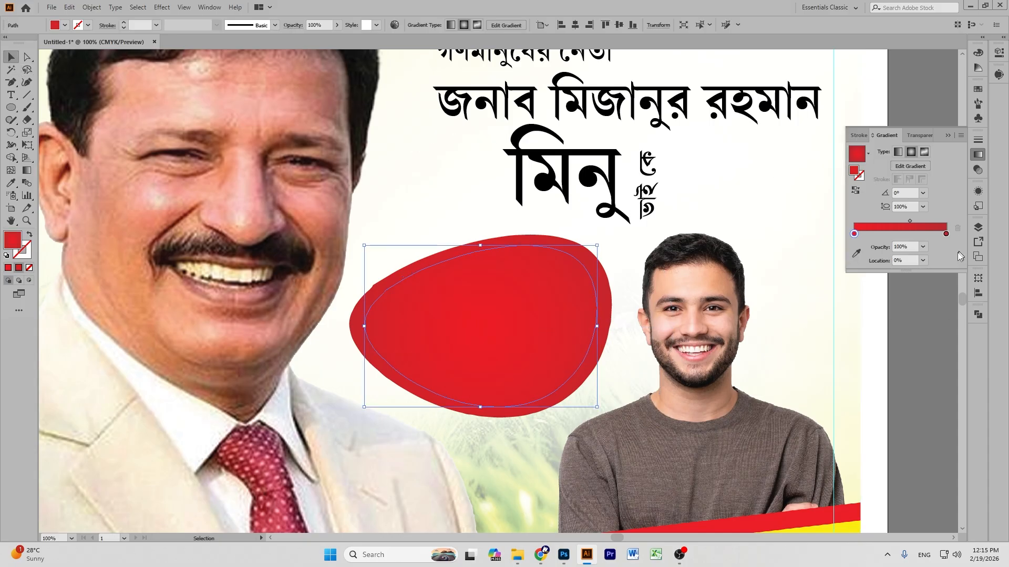
left_click(894, 319)
left_click(488, 315)
left_click(27, 170)
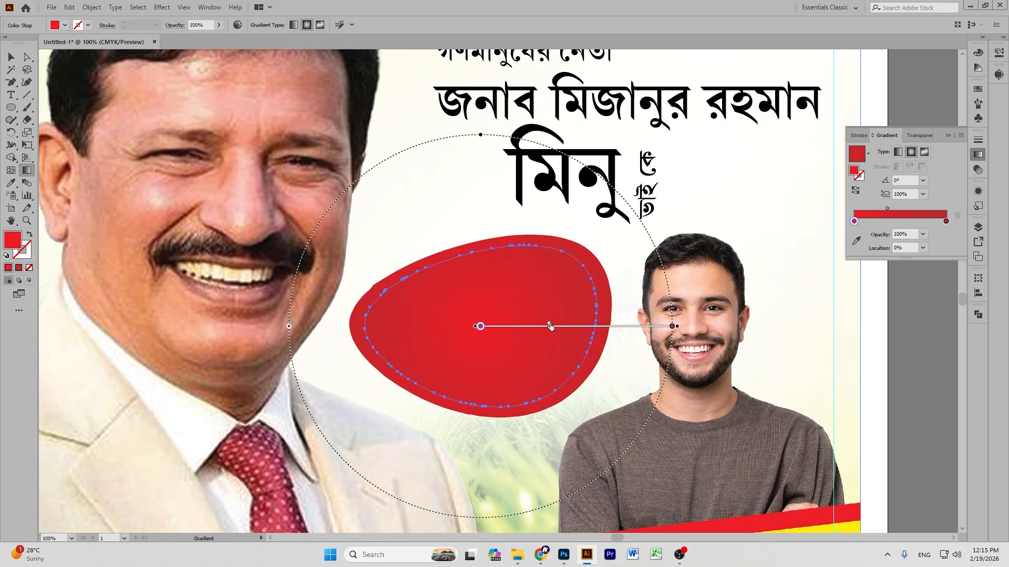
left_click_drag(547, 326, 543, 327)
left_click(11, 56)
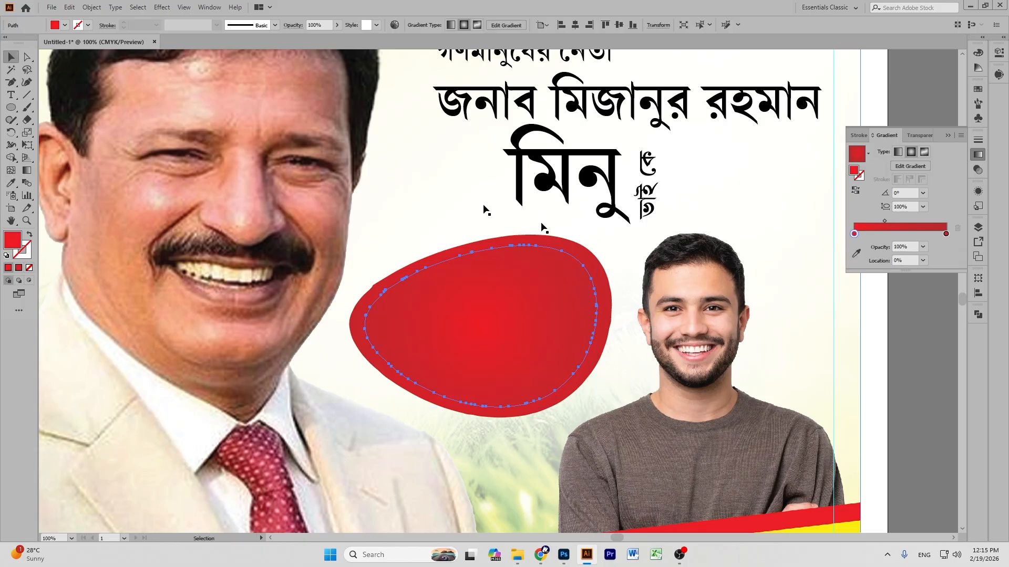
left_click(913, 344)
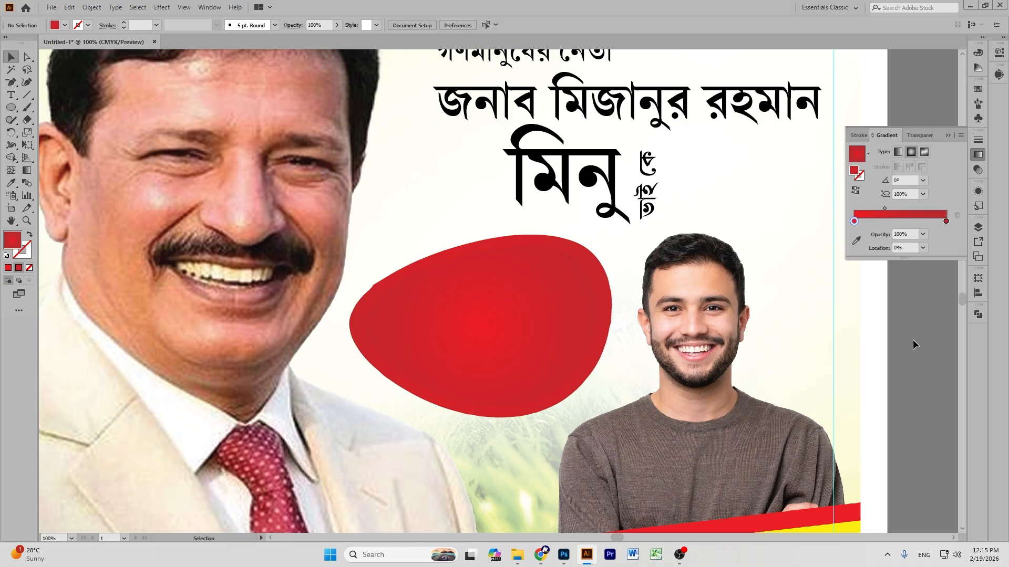
scroll(913, 344, "down", 5)
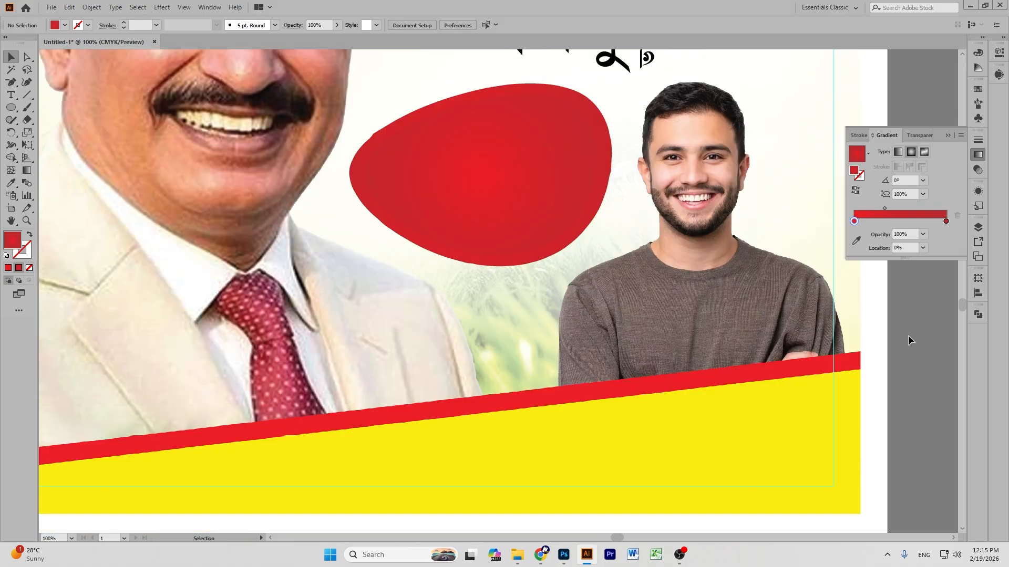
key("ctrl+minus")
key("ctrl+minus")
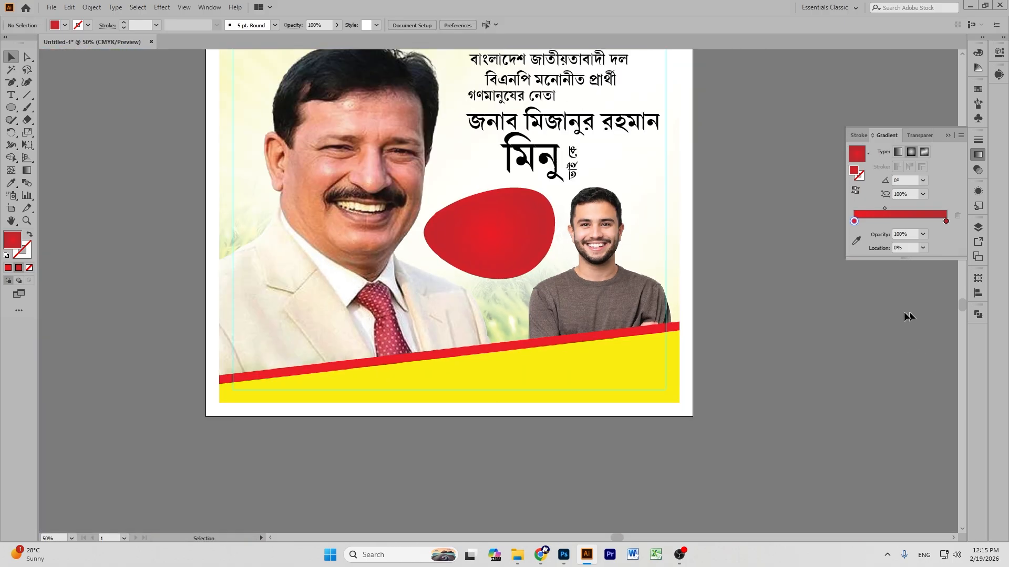
scroll(641, 359, "down", 8)
Place the Bengali text block, put সদস্য on its own line, and centre-align it.
scroll(663, 352, "up", 2)
left_click_drag(734, 454, 557, 202)
scroll(578, 323, "up", 3)
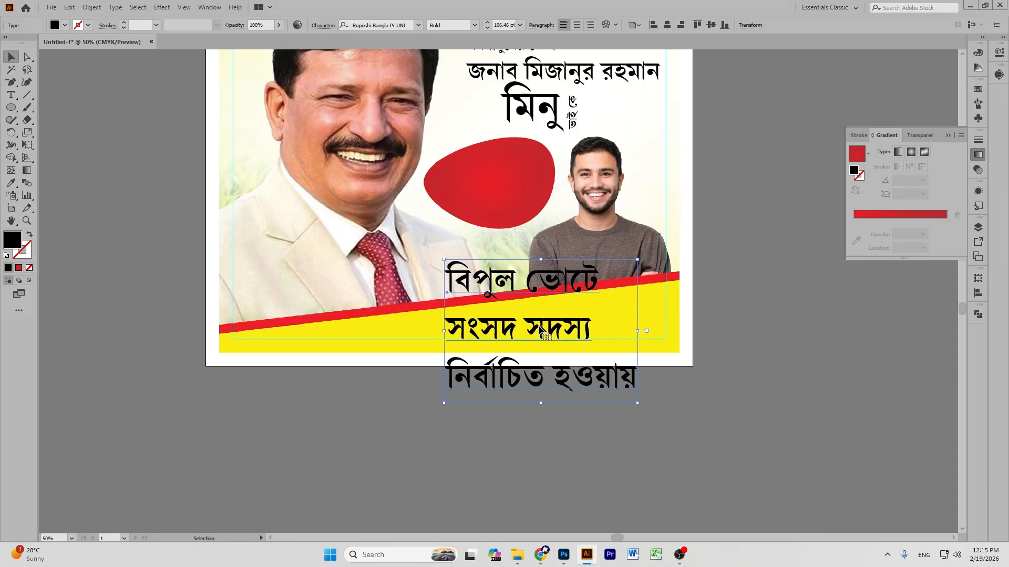
double_click(532, 330)
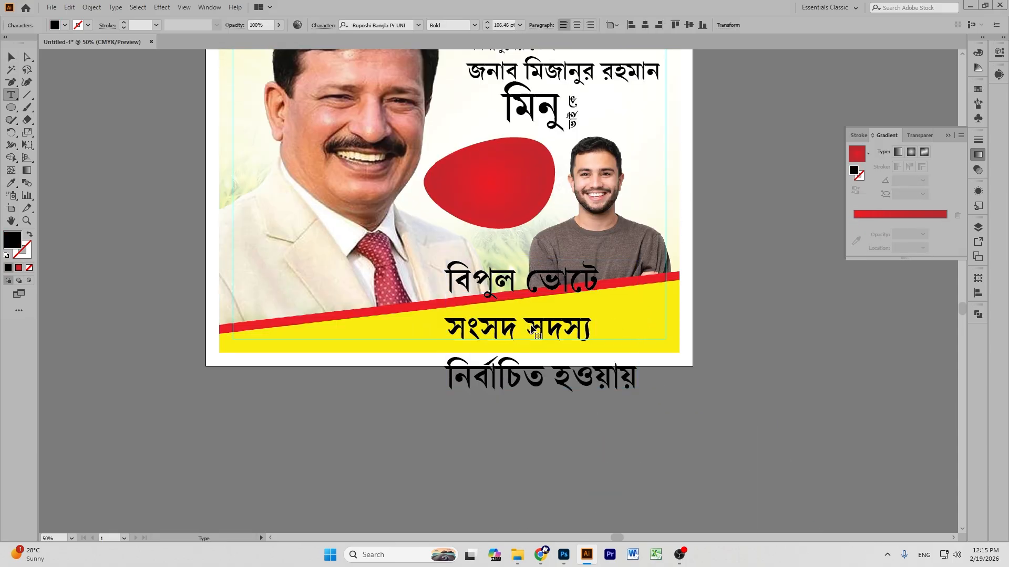
key("Return")
key("BackSpace")
key("Return")
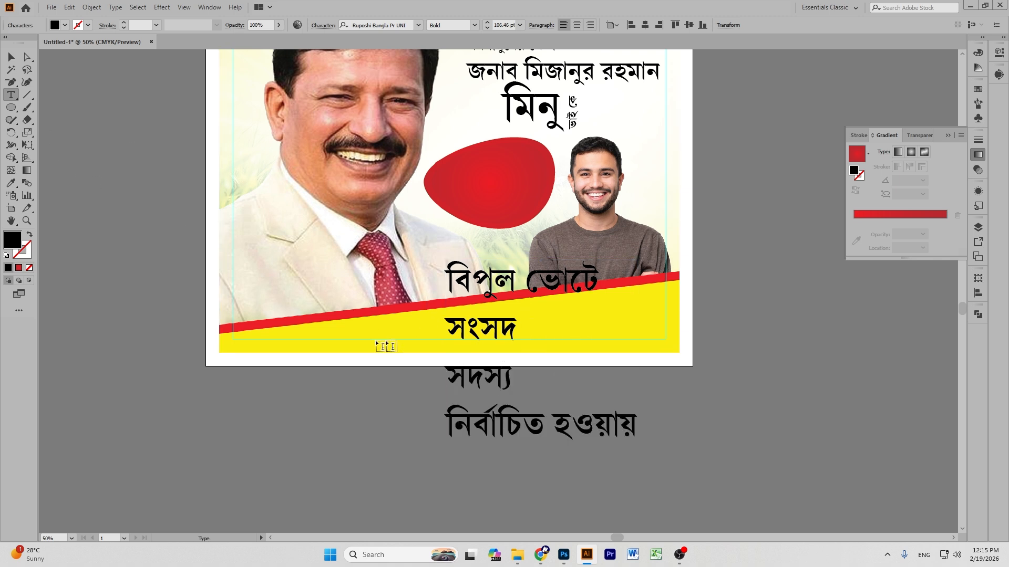
left_click(11, 57)
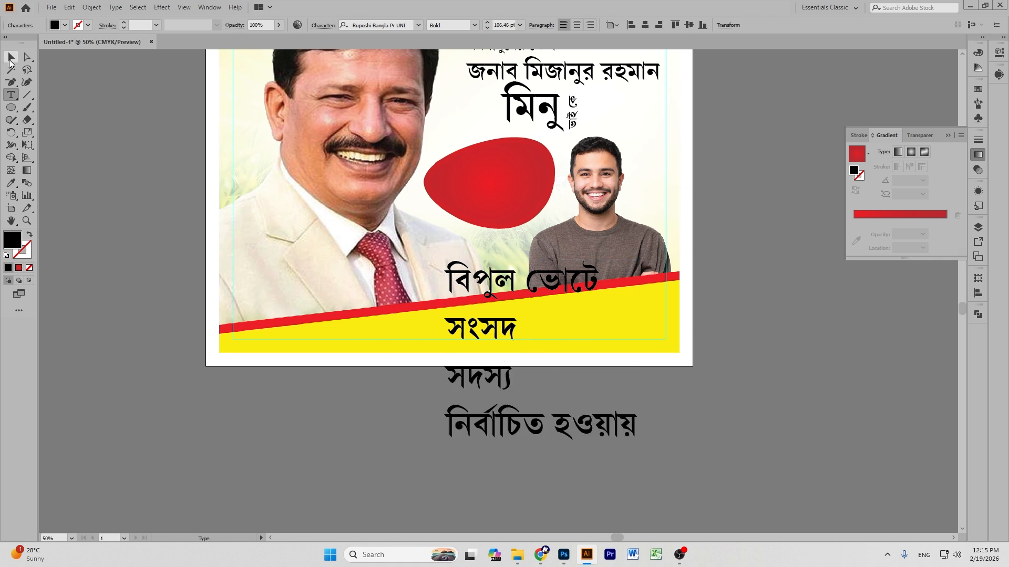
left_click(577, 25)
left_click_drag(461, 283, 545, 283)
Shrink the বিপুল ভোটে line, then bring the block to front, scaled and centred in the badge.
triple_click(530, 282)
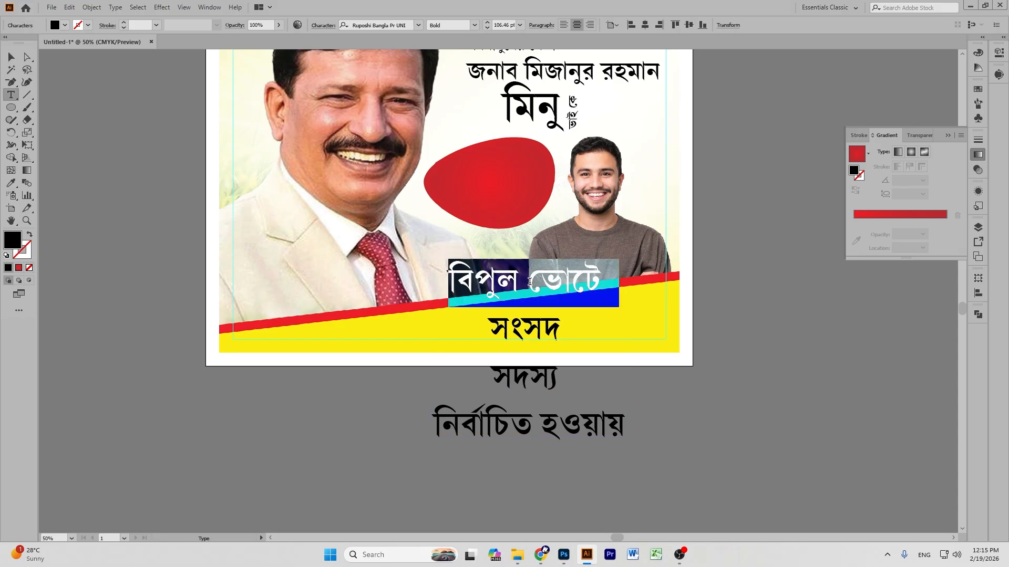
left_click(487, 27)
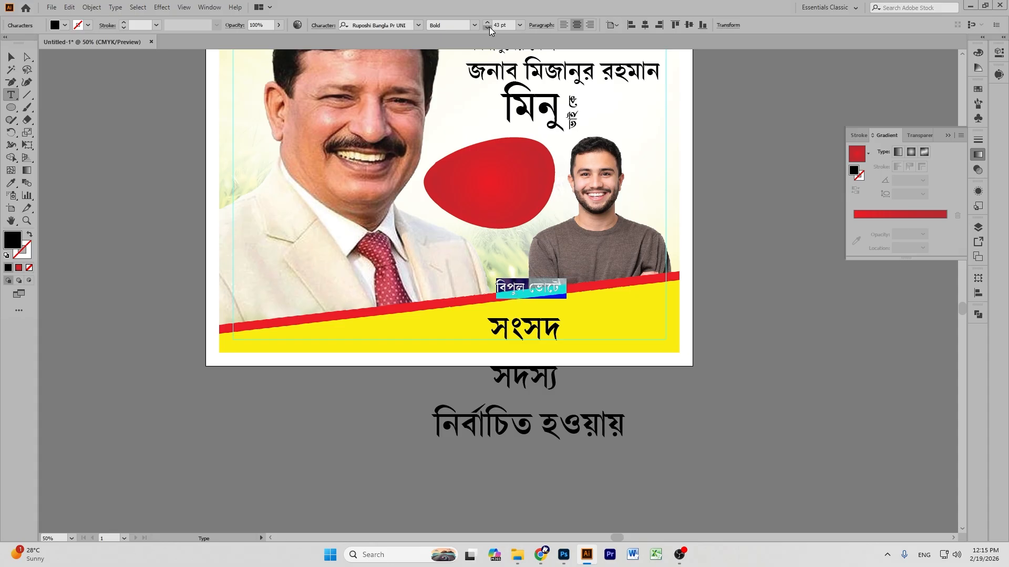
left_click(11, 57)
left_click(525, 327)
left_click_drag(525, 327, 497, 164)
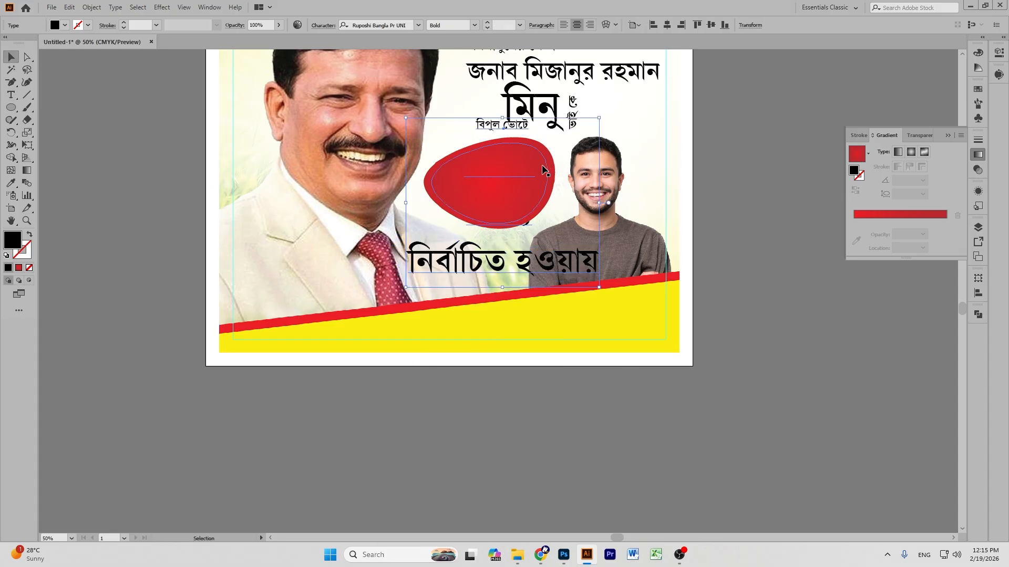
key("ctrl+shift+bracketright")
key("ctrl+equal")
key("ctrl+equal")
key("ctrl+equal")
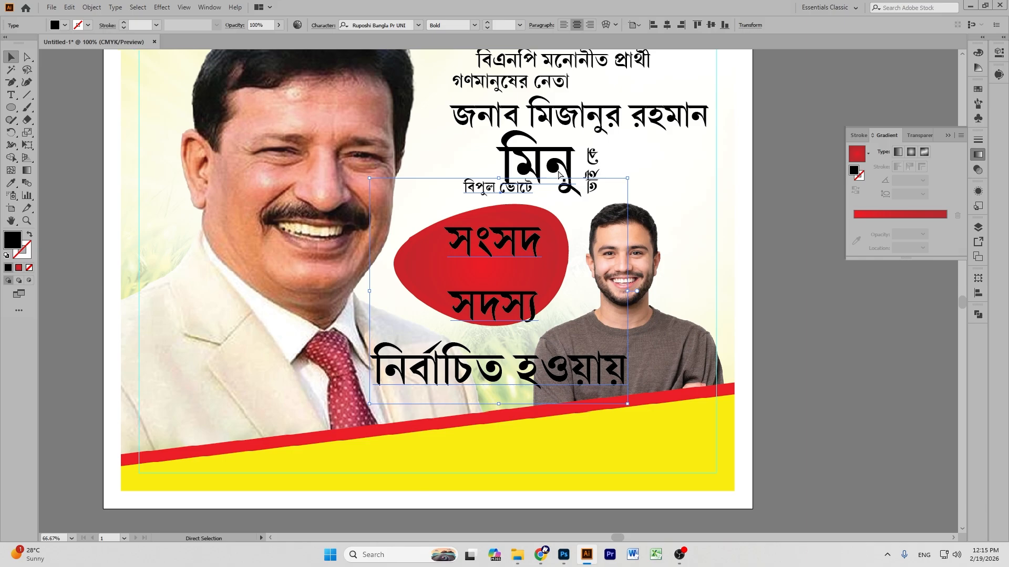
scroll(577, 179, "up", 3)
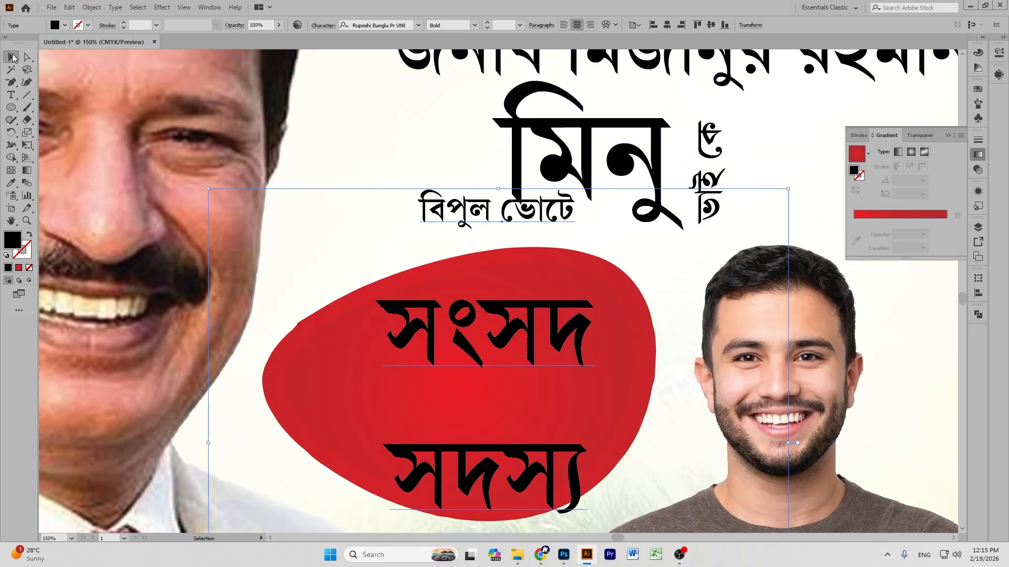
left_click_drag(497, 188, 497, 347)
left_click_drag(496, 405, 489, 340)
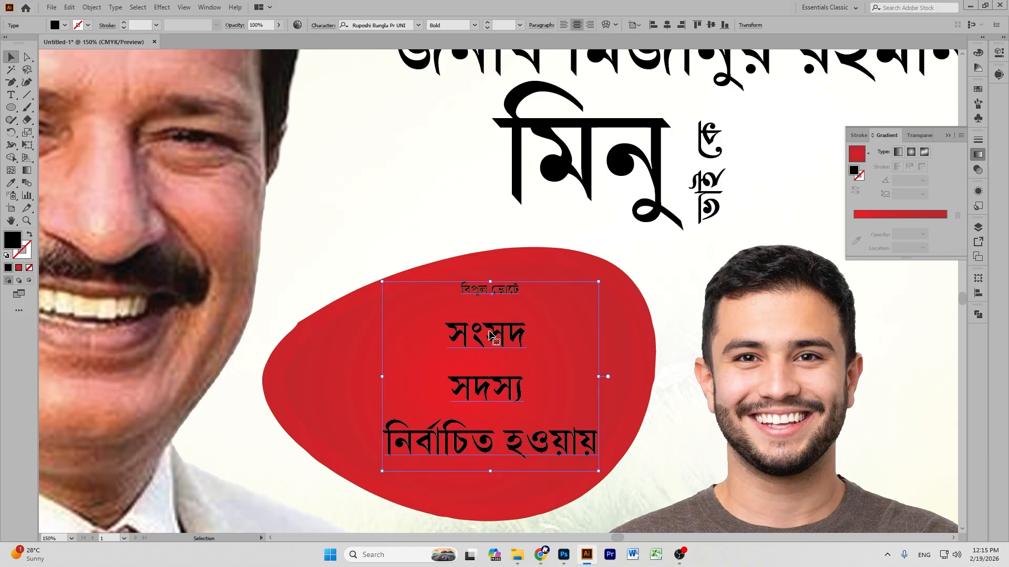
Tighten the leading above সদস্য and reduce নির্বাচিত হওয়ায় to 20 pt.
double_click(469, 400)
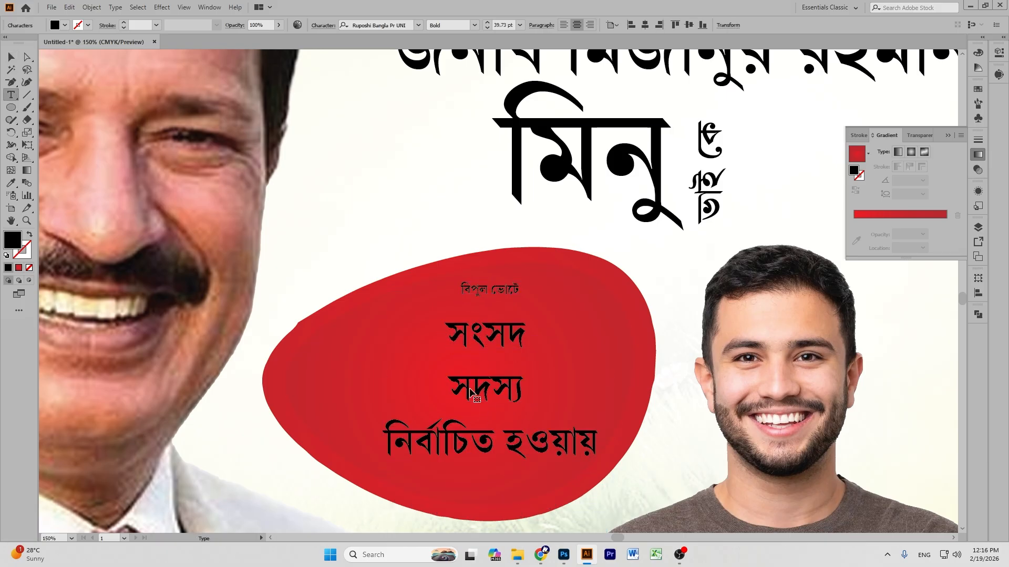
double_click(469, 389)
key("alt+Up")
key("alt+Up")
key("alt+Up")
key("alt+Up")
key("alt+Up")
key("alt+Up")
key("alt+Up")
key("alt+Up")
key("alt+Up")
key("alt+Up")
key("alt+Up")
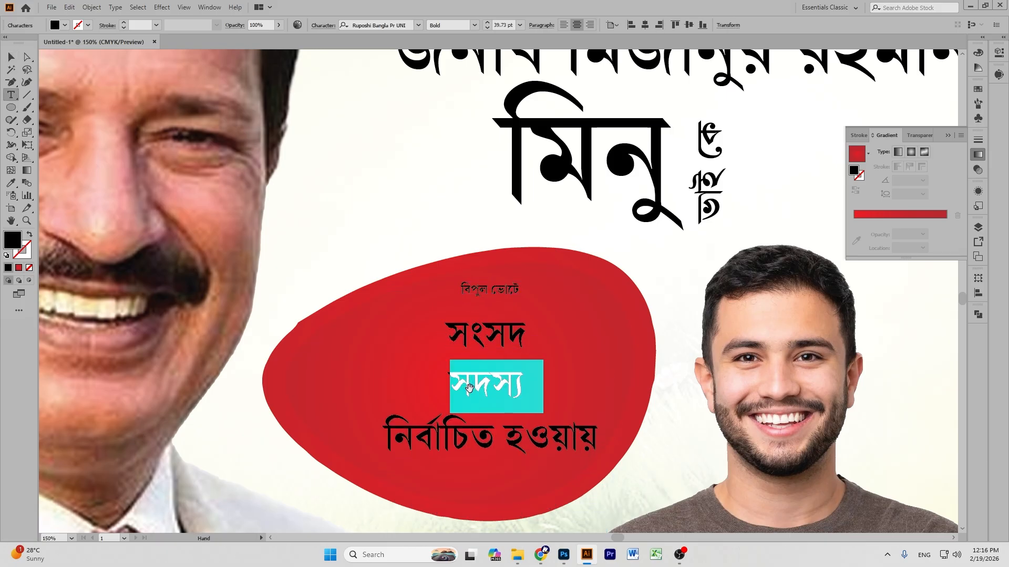
key("alt+Up")
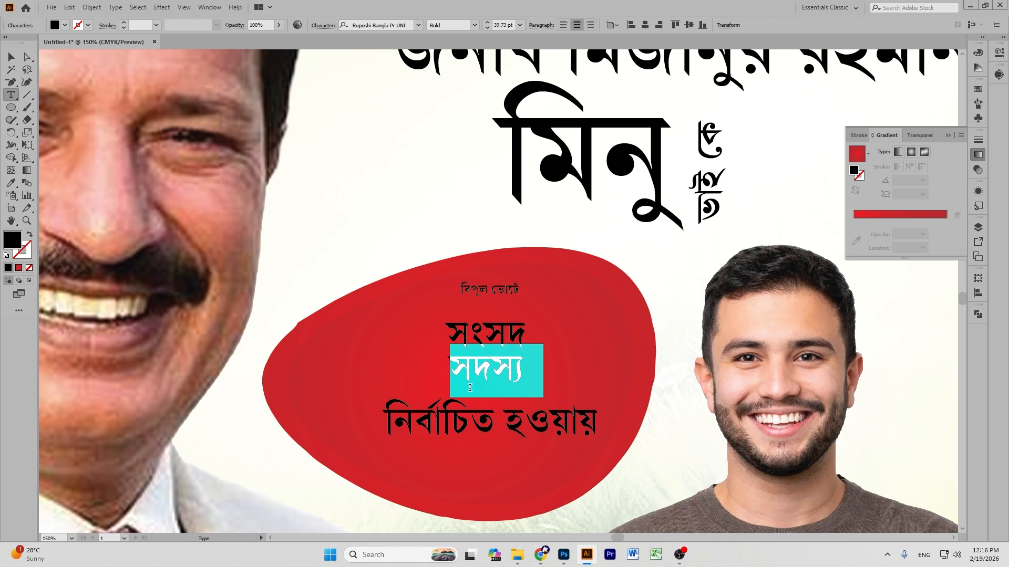
left_click(11, 57)
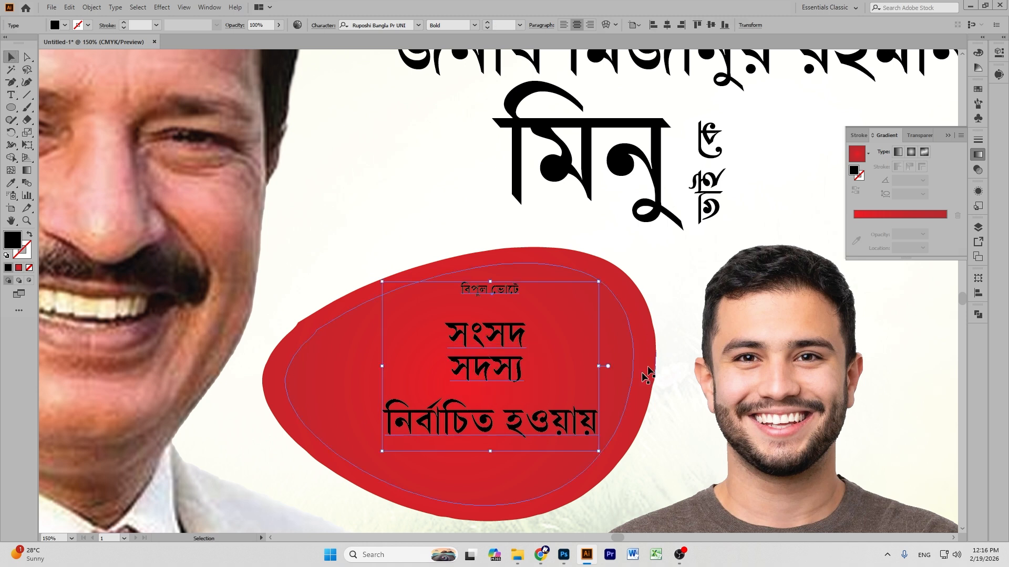
double_click(460, 417)
triple_click(461, 420)
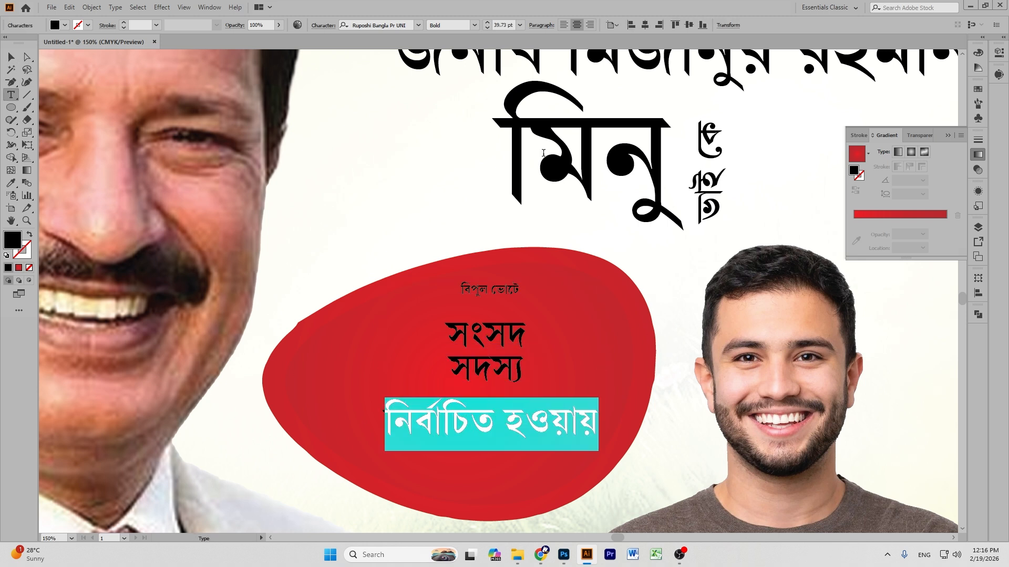
left_click(487, 27)
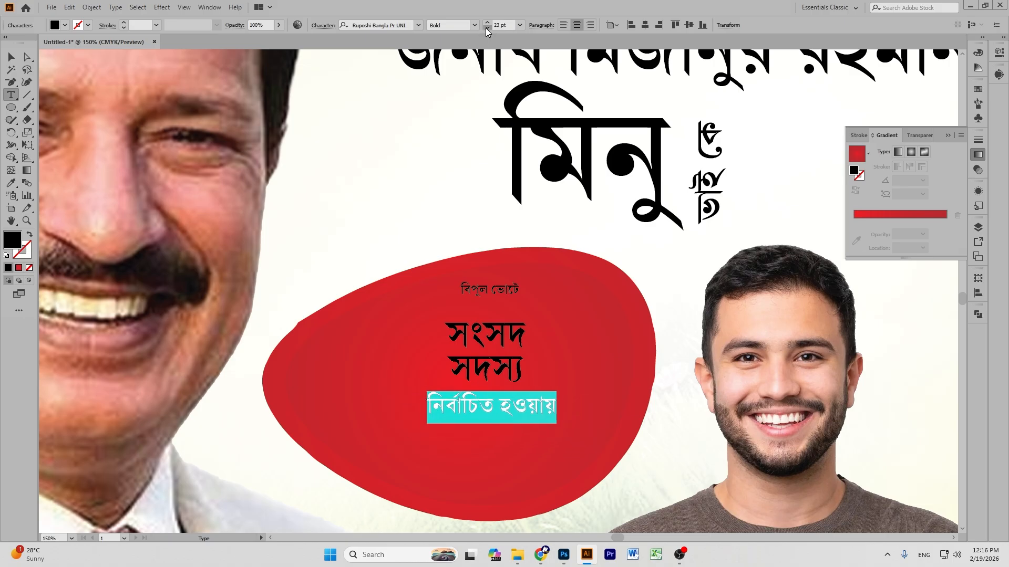
left_click(511, 328)
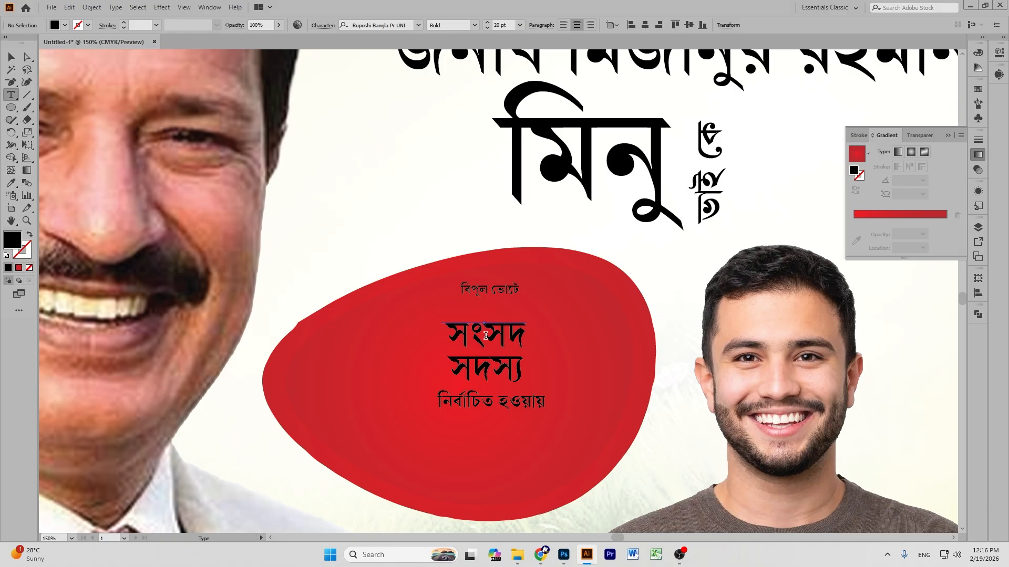
Tighten leading further, enlarge the block in the red shape, and join সংসদ সদস্য on one line.
double_click(487, 328)
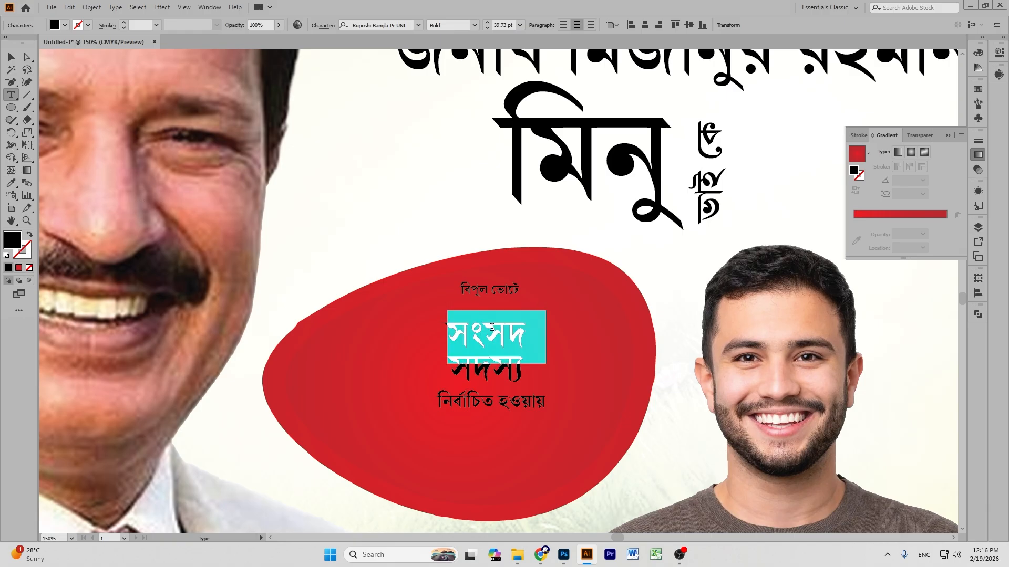
key("alt+Up")
key("alt+Up")
key("alt+Up")
key("alt+Up")
key("alt+Up")
key("alt+Up")
key("alt+Up")
key("alt+Up")
key("alt+Up")
key("alt+Up")
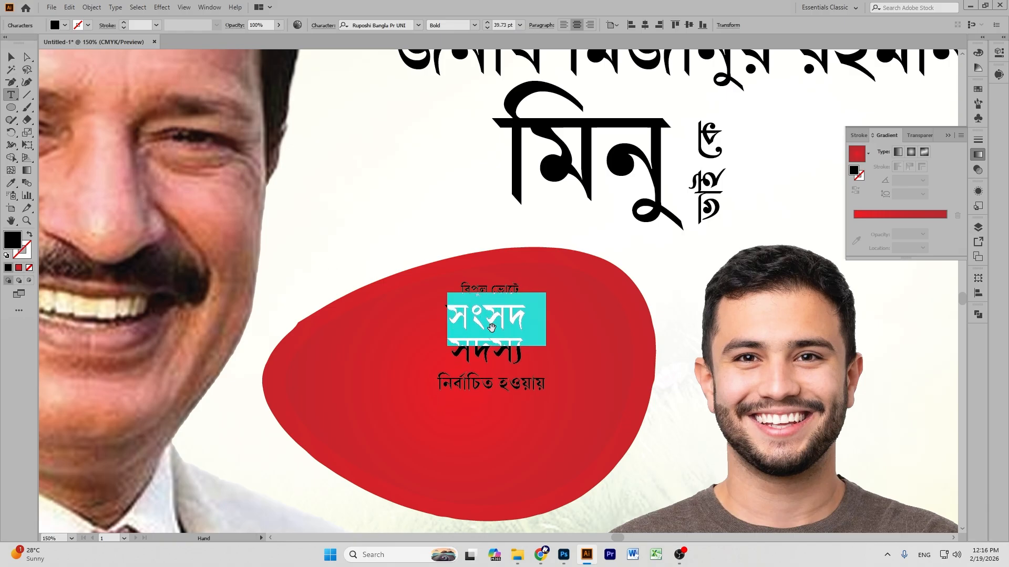
left_click(11, 56)
left_click_drag(499, 366, 482, 476)
left_click_drag(469, 344, 479, 349)
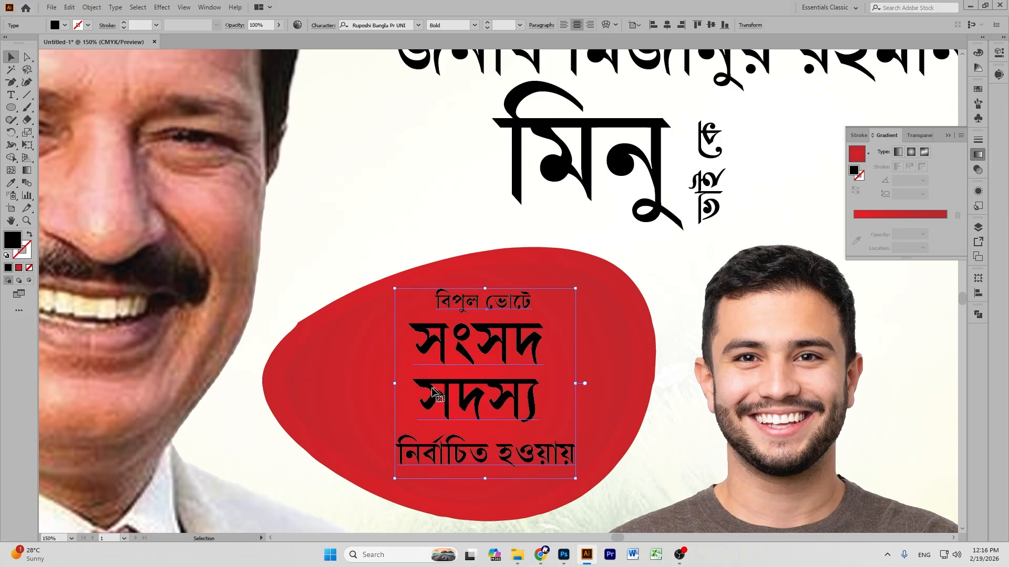
double_click(423, 389)
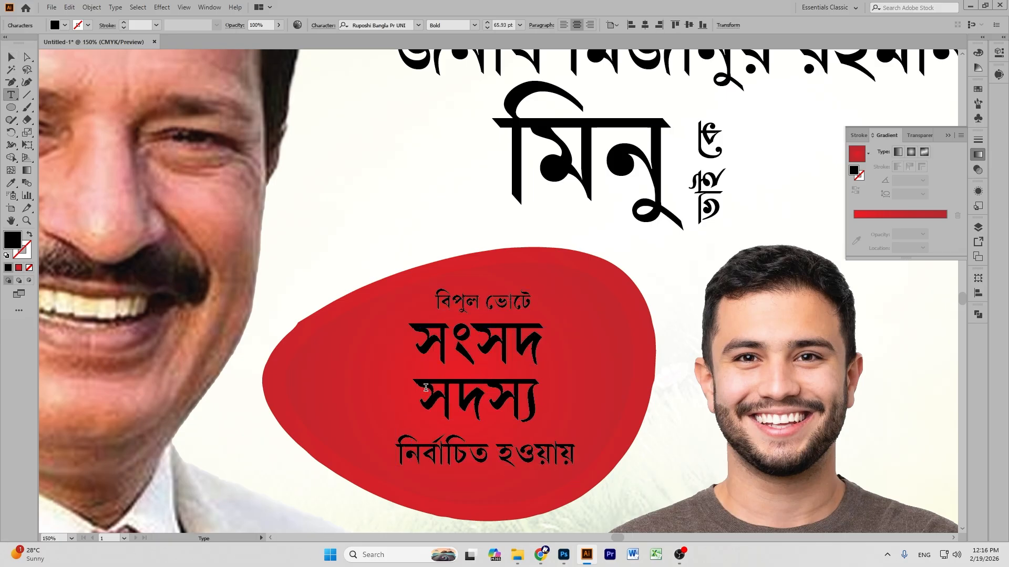
key("BackSpace")
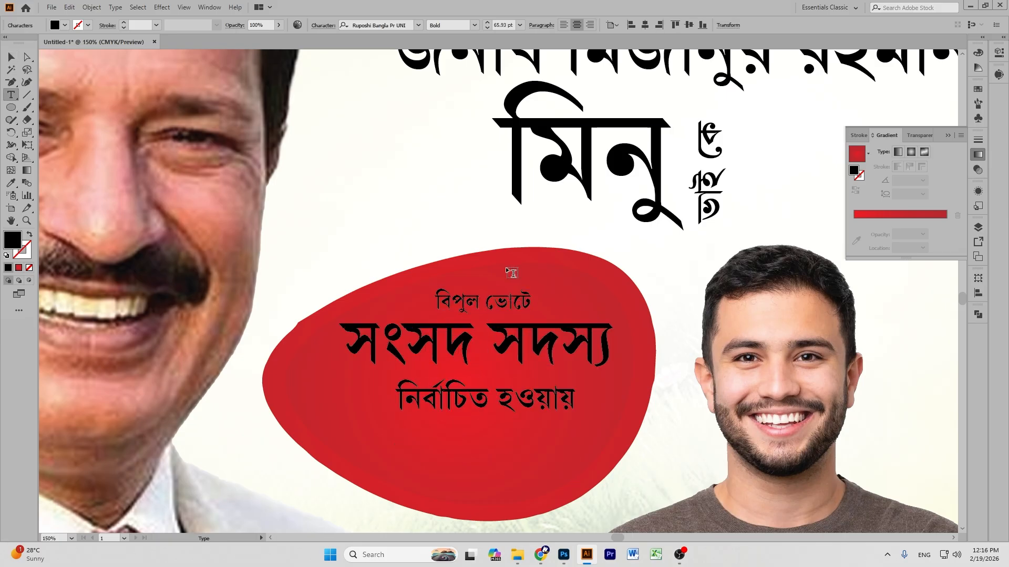
left_click(11, 56)
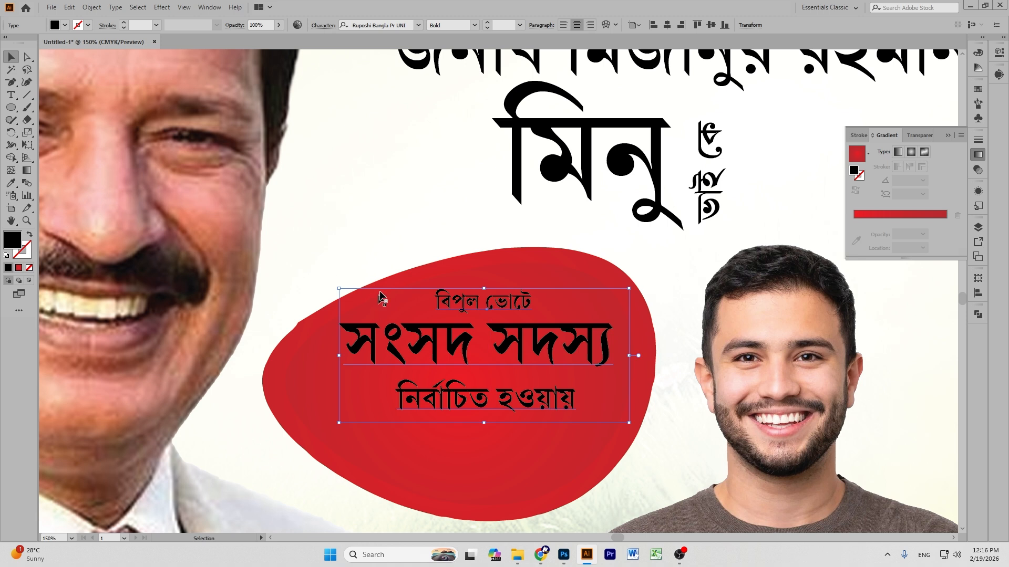
Enlarge and reposition the badge text block inside the red shape.
left_click_drag(380, 297, 377, 311)
left_click_drag(484, 438, 487, 448)
left_click_drag(494, 354, 512, 364)
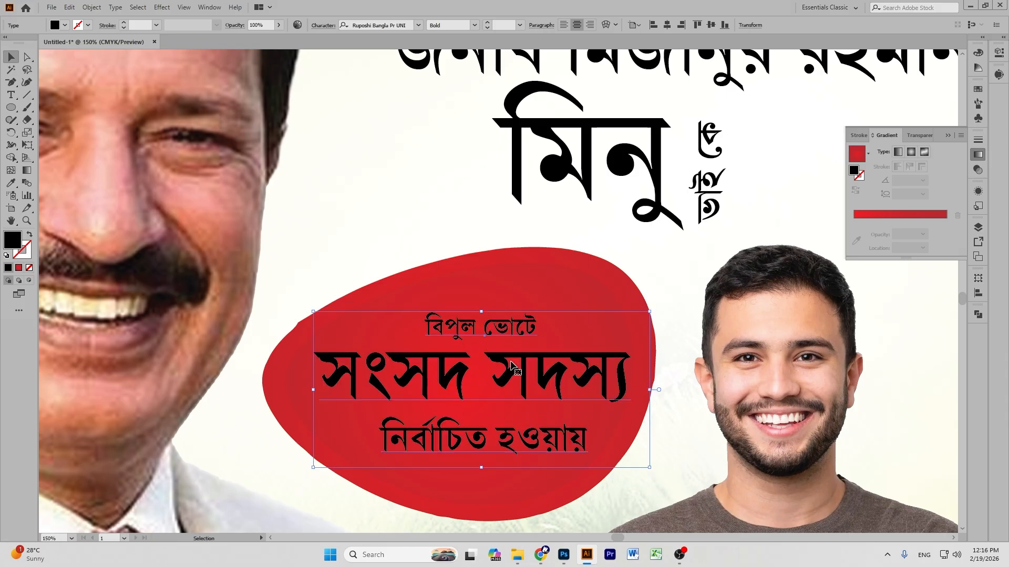
Set the সংসদ সদস্য line in Somoyer Srot Unicode and nudge the block slightly left.
double_click(511, 365)
triple_click(511, 365)
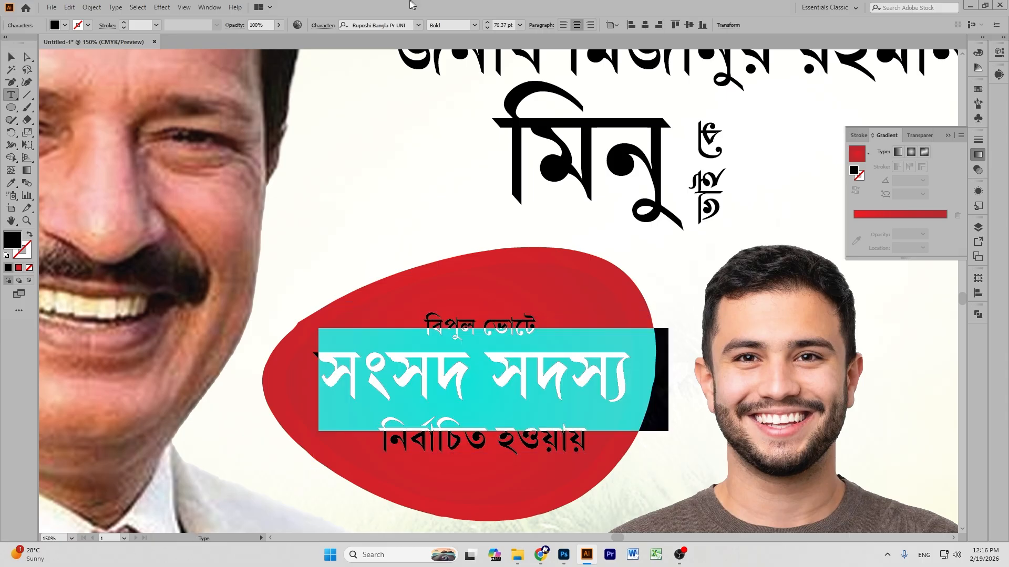
left_click(419, 26)
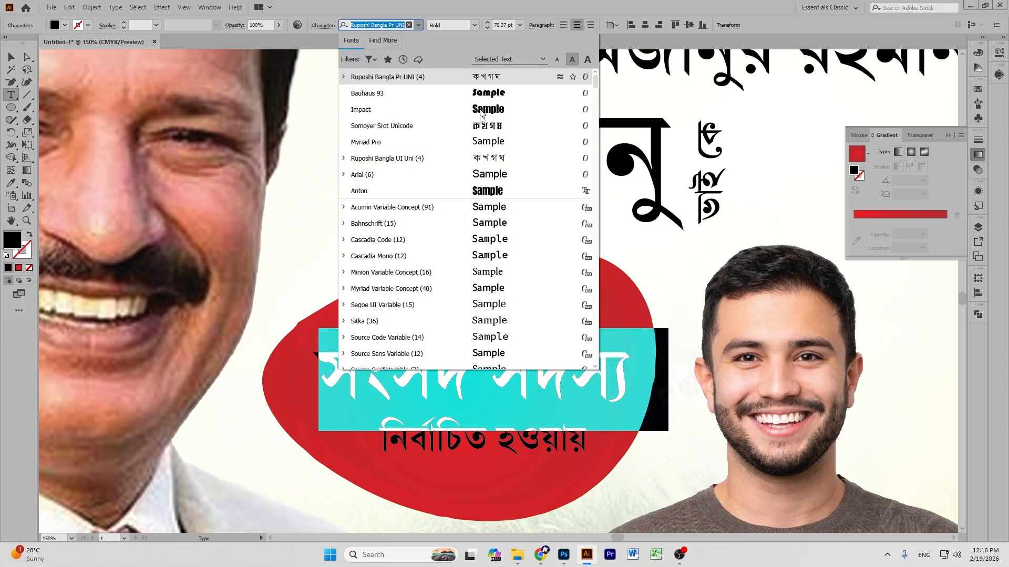
left_click(480, 125)
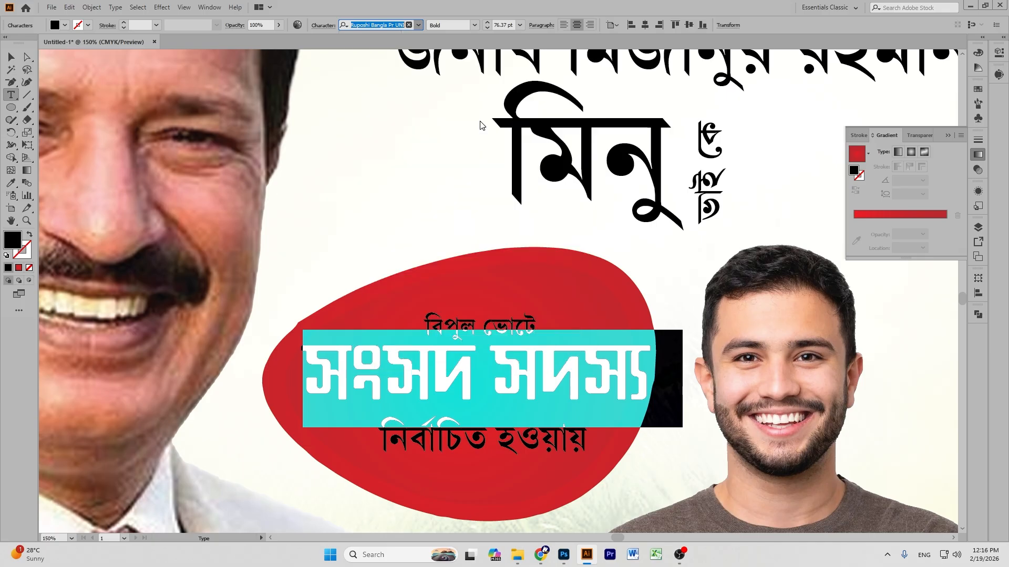
left_click(11, 56)
left_click_drag(528, 347, 522, 346)
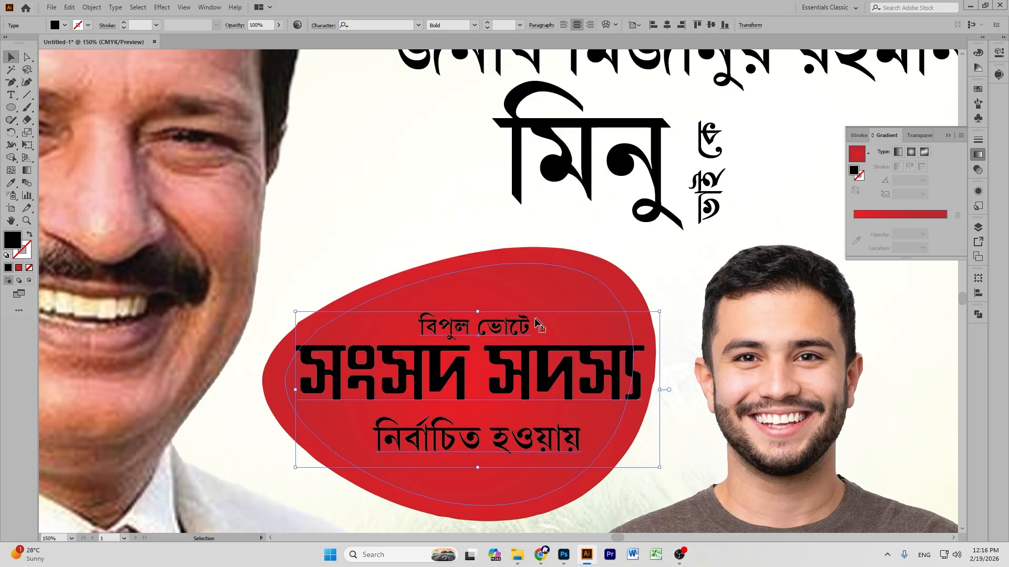
Make the বিপুল ভোটে and নির্বাচিত হওয়ায় lines white.
triple_click(495, 328)
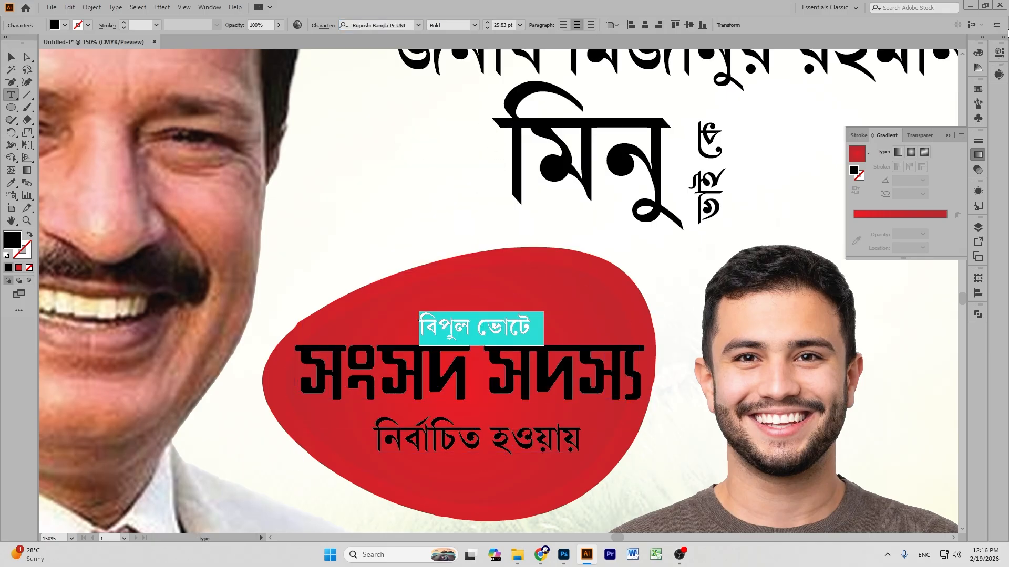
left_click(981, 54)
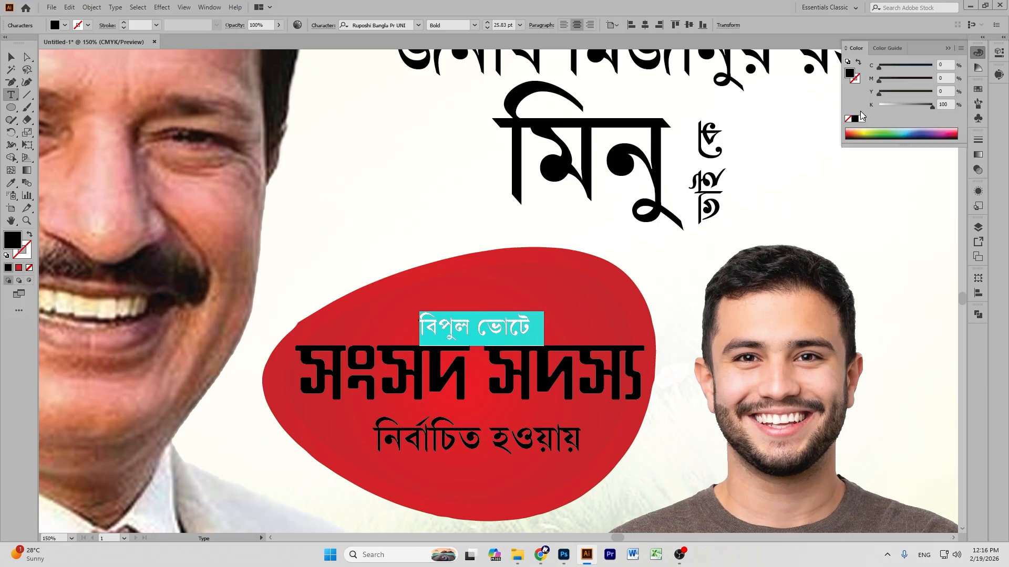
left_click(862, 120)
left_click(11, 57)
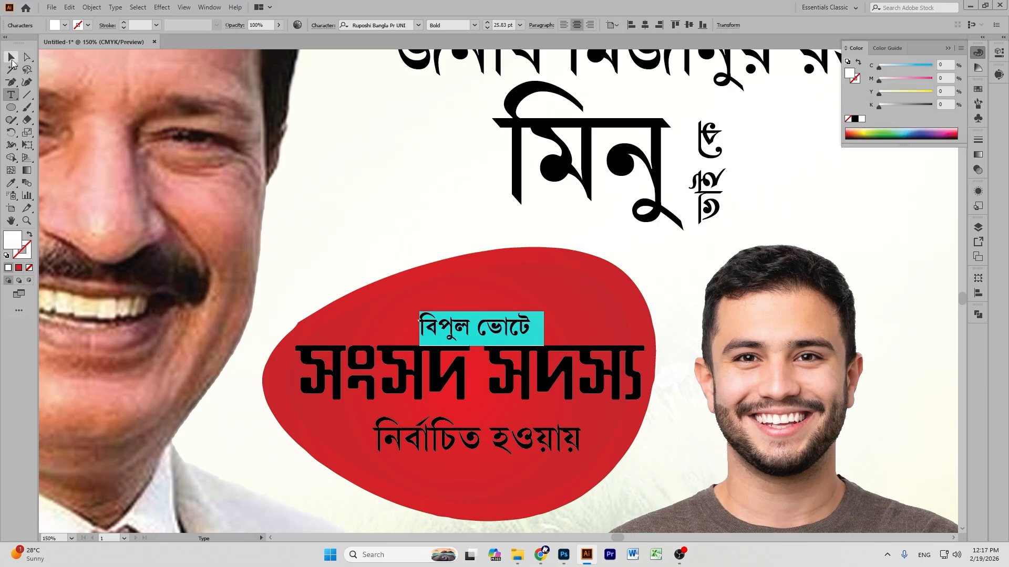
triple_click(473, 443)
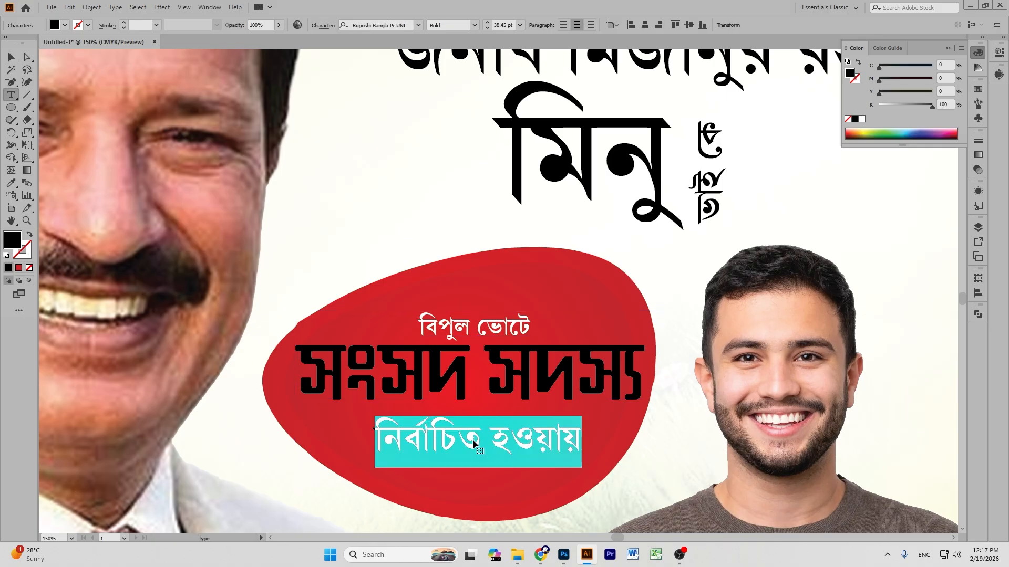
left_click(868, 133)
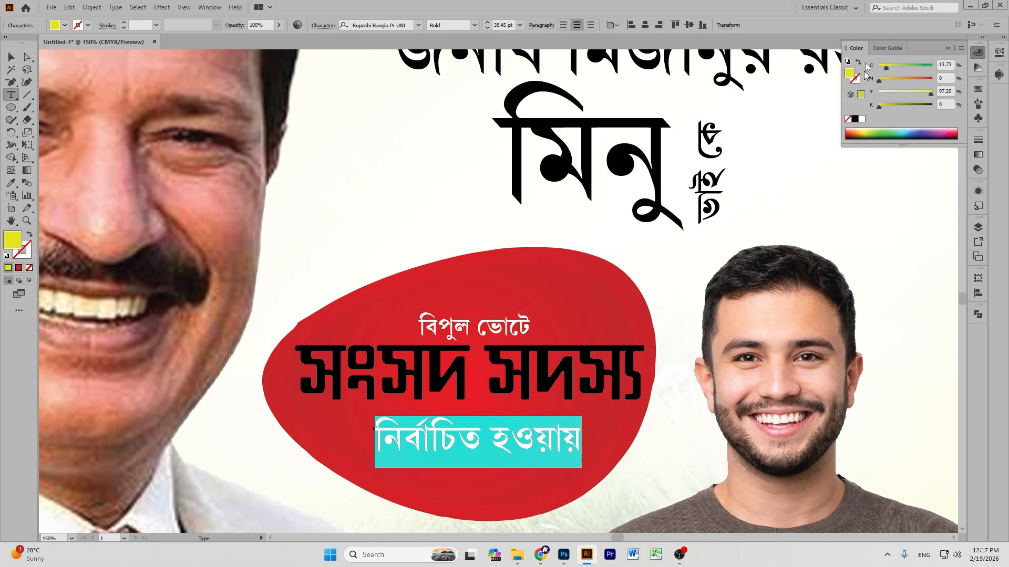
left_click_drag(884, 68, 877, 68)
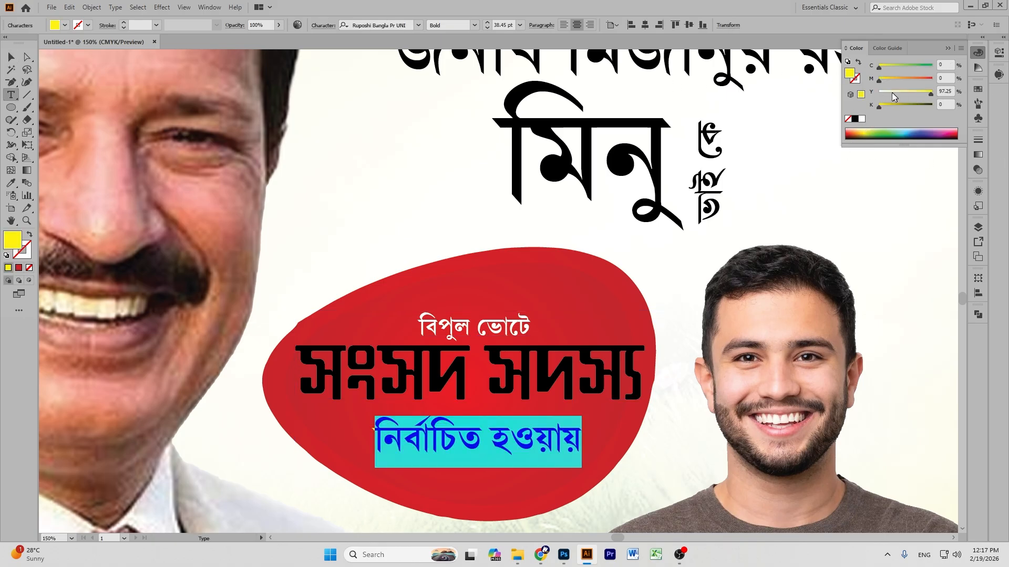
left_click(861, 120)
Colour the সংসদ সদস্য line yellow (CMYK 0/0/100/0).
triple_click(428, 366)
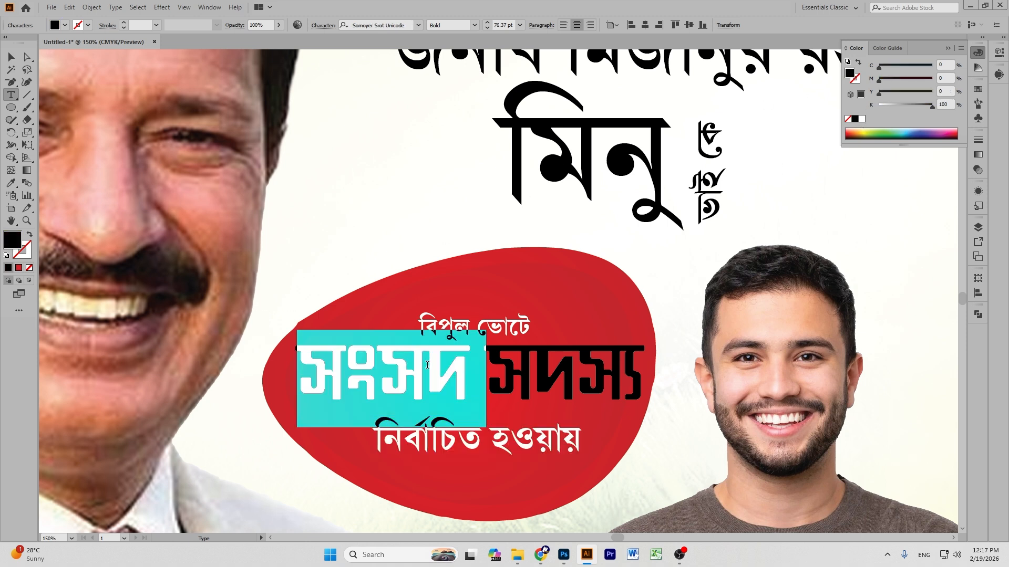
left_click(868, 130)
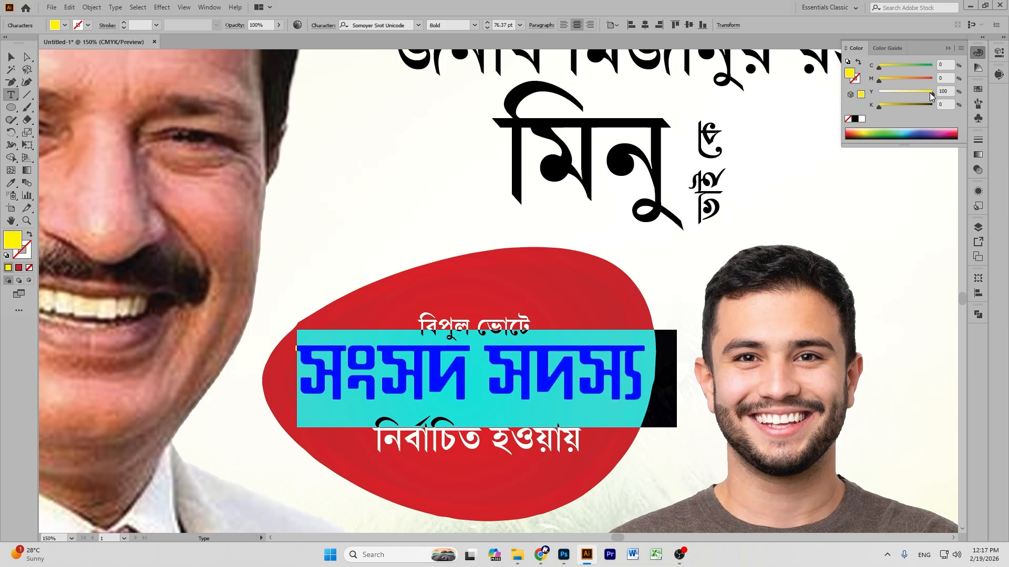
left_click(11, 56)
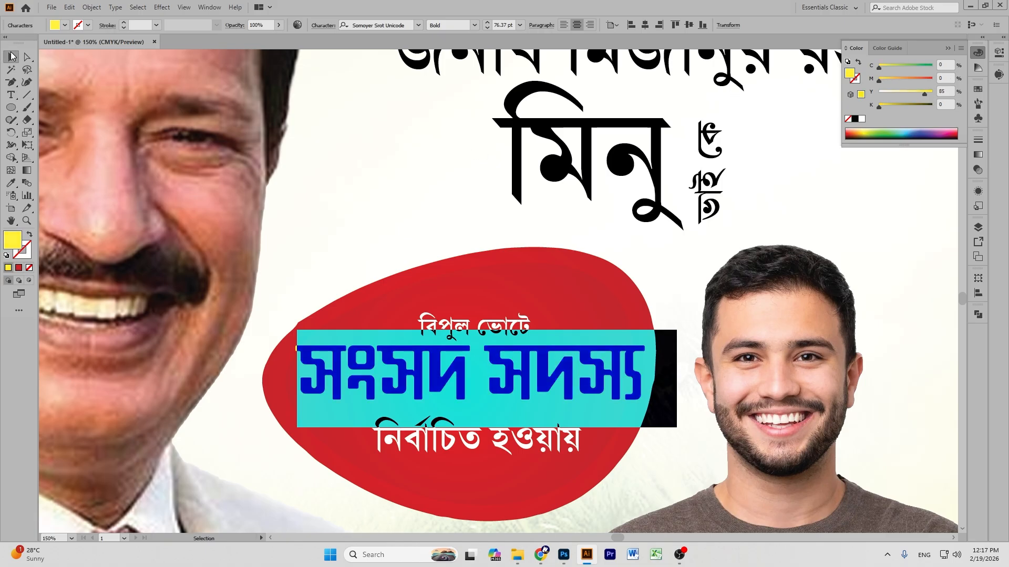
left_click(906, 268)
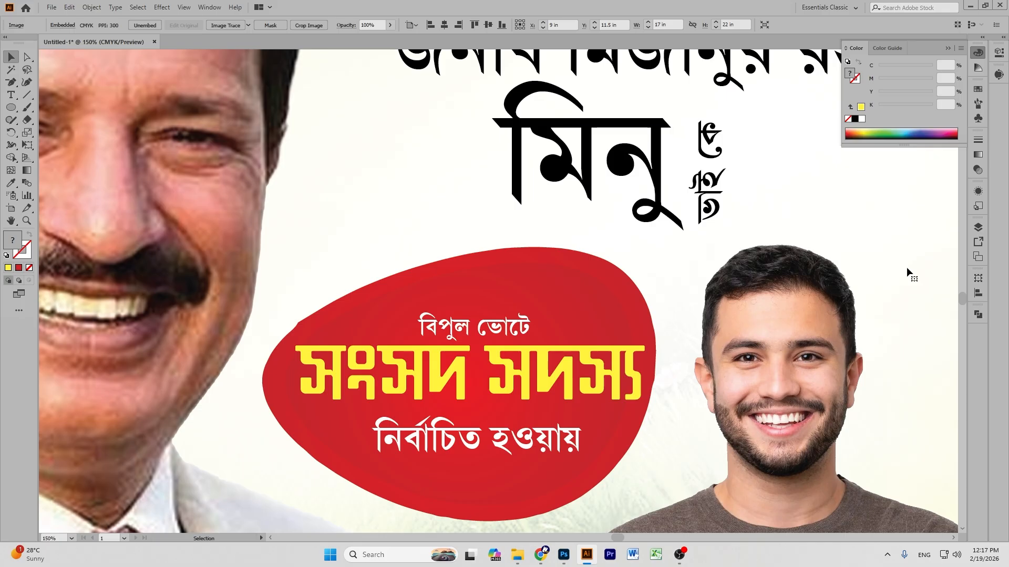
Drag the large বিজয়ের text from below the artboard up between the red badge and yellow band.
key("ctrl+0")
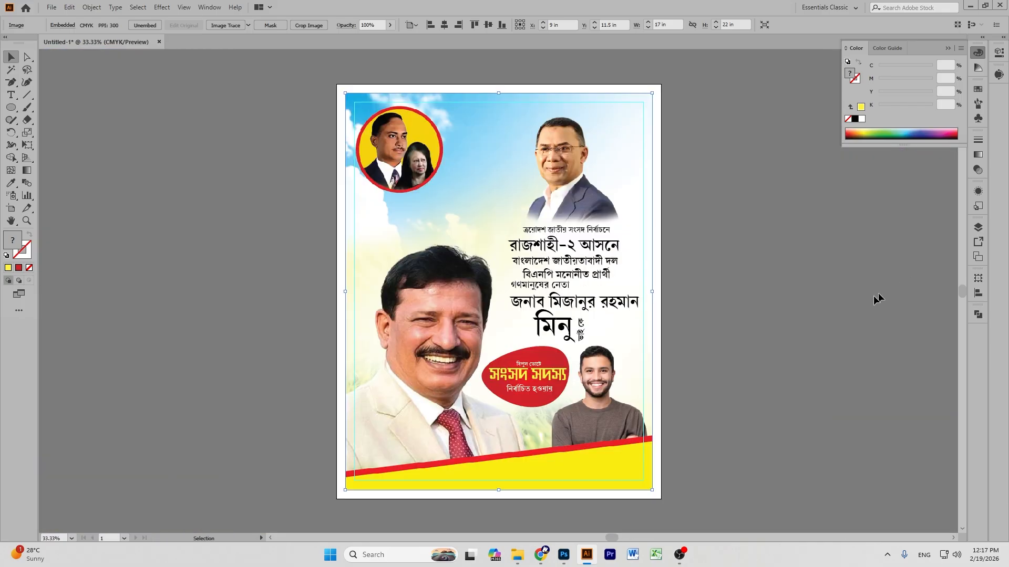
scroll(706, 285, "down", 3)
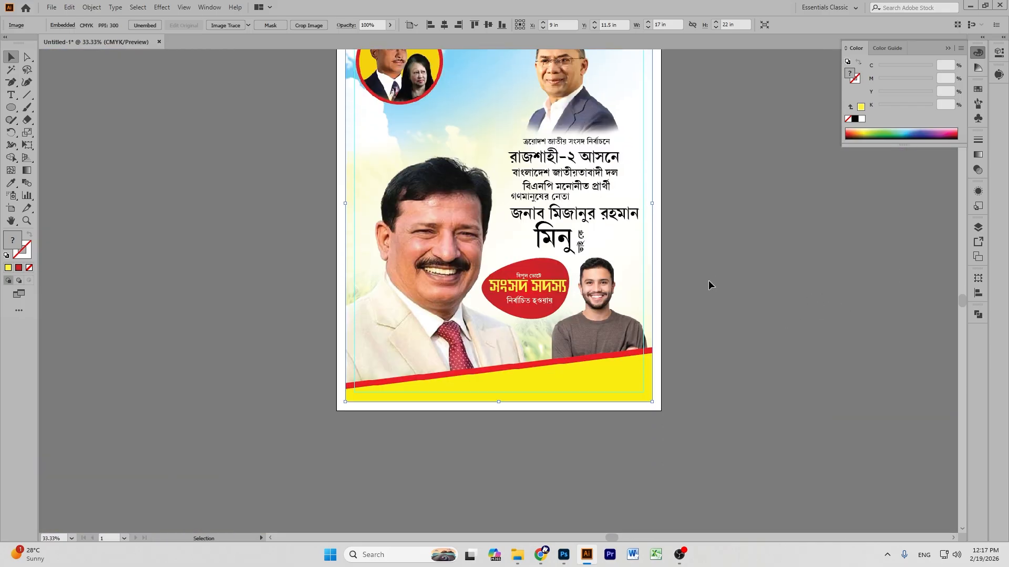
scroll(713, 281, "down", 5)
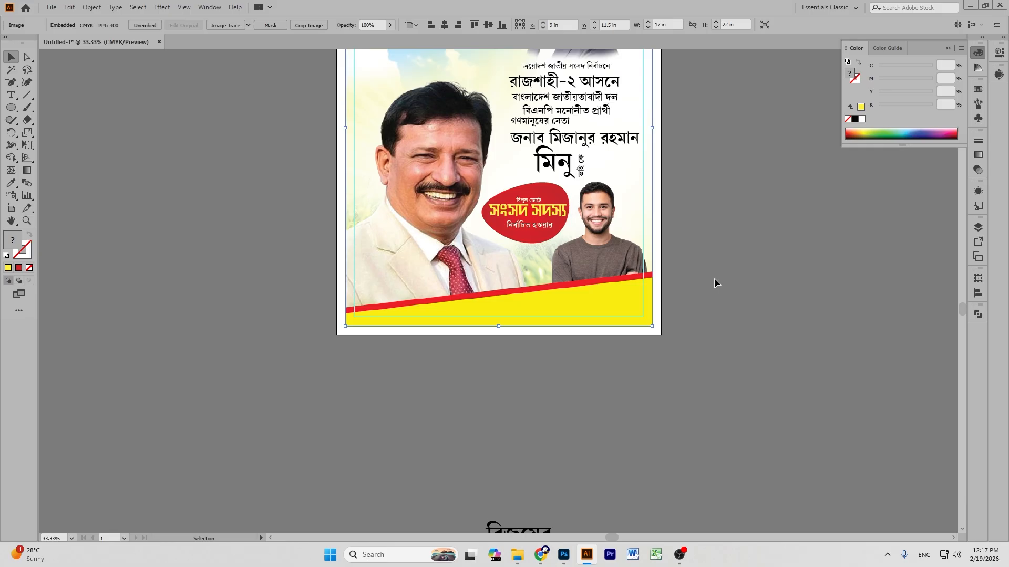
scroll(717, 279, "up", 2)
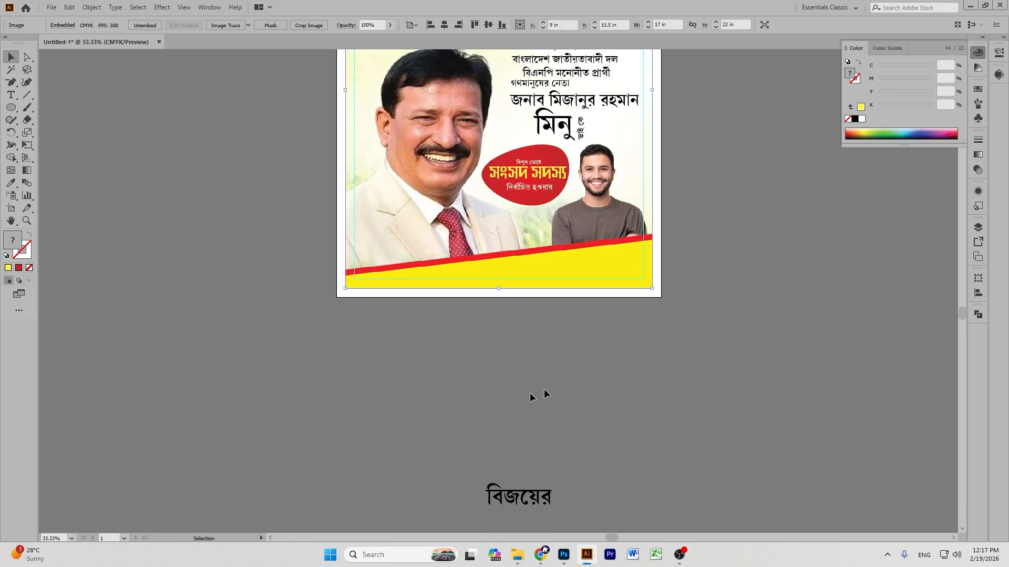
left_click_drag(523, 499, 527, 220)
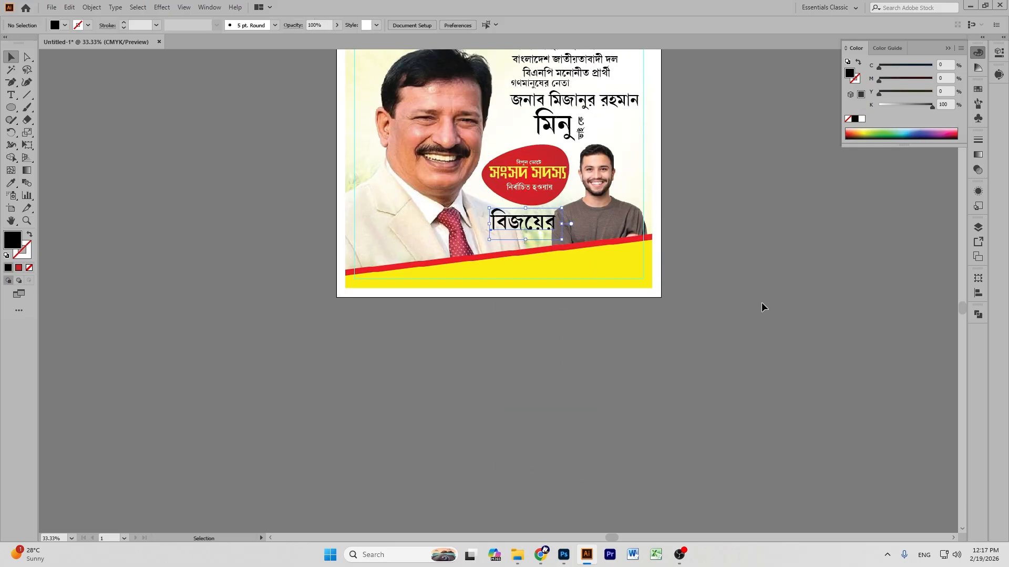
left_click(762, 303)
scroll(761, 307, "up", 5)
scroll(761, 307, "up", 2)
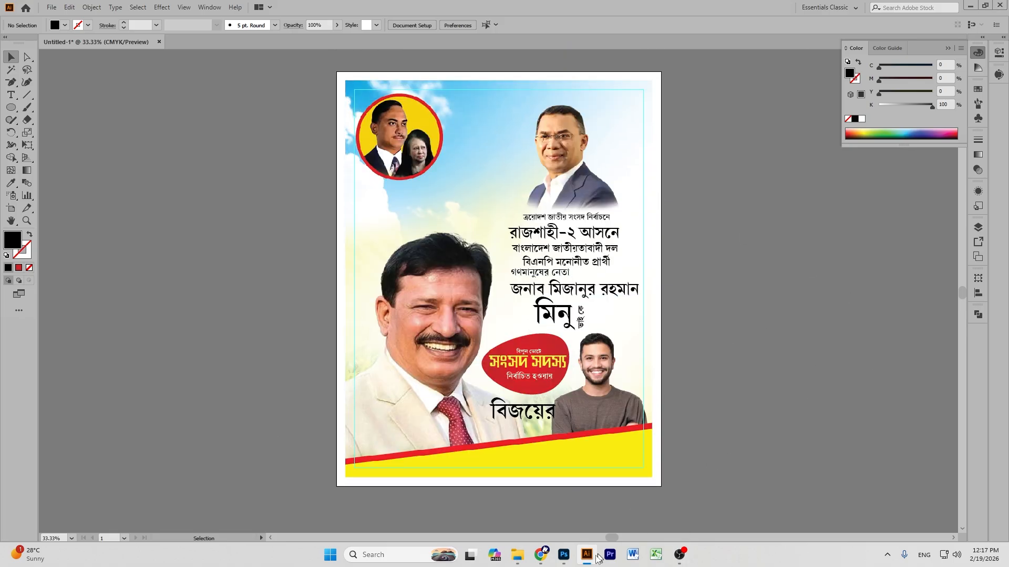
Switch to the Photoshop poster and delete Layer 7.
left_click(563, 555)
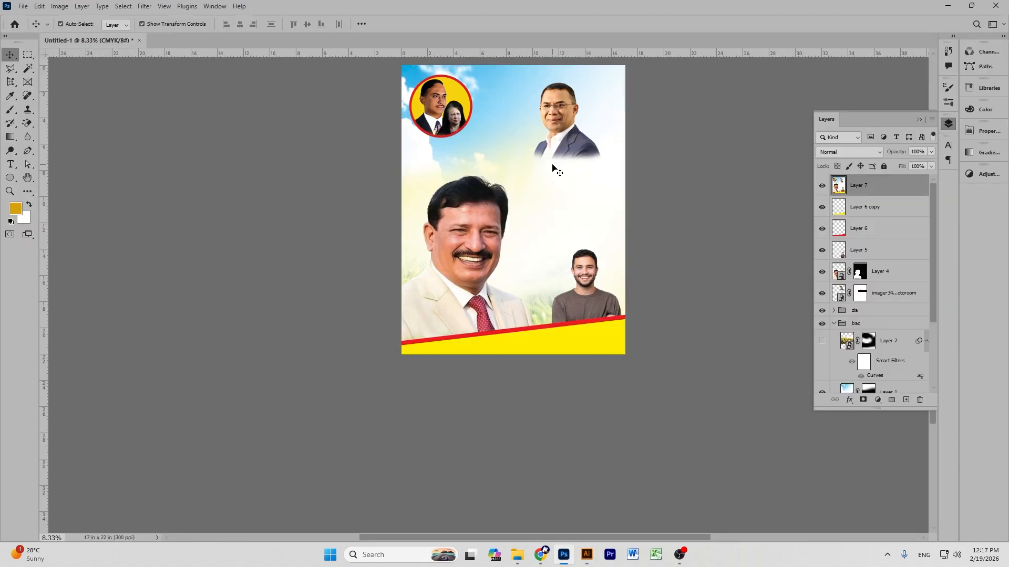
left_click_drag(552, 168, 572, 158)
key("Delete")
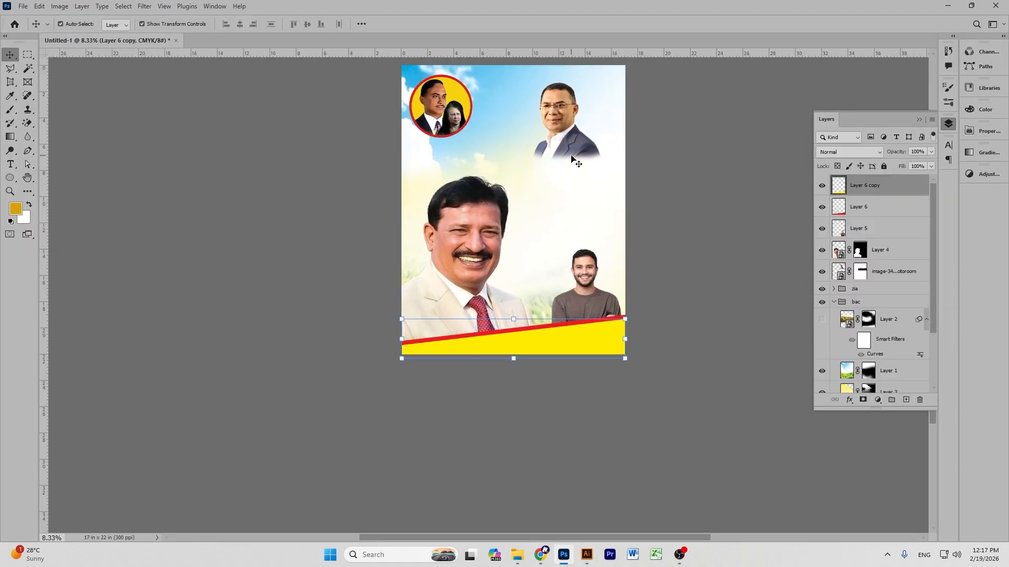
left_click(703, 204)
Resize the large man's portrait to about 94% and reposition it up and left.
key("ctrl+plus")
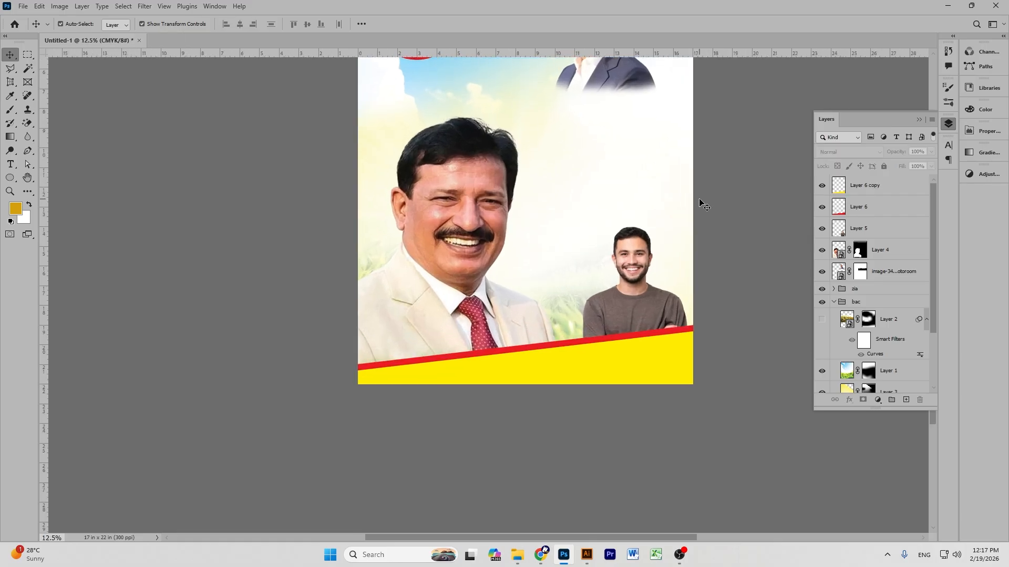
scroll(599, 309, "up", 3)
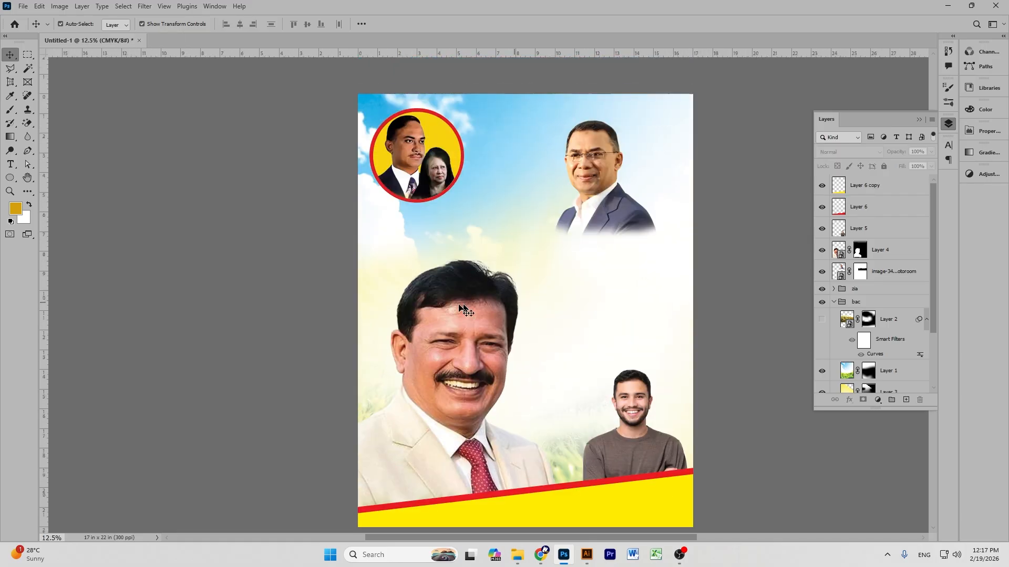
left_click(465, 264)
left_click_drag(451, 251, 450, 326)
left_click_drag(452, 396, 428, 332)
left_click_drag(428, 467, 429, 527)
mouse_move(442, 411)
left_mouse_down()
mouse_move(434, 403)
mouse_move(430, 413)
mouse_move(439, 408)
left_mouse_up()
left_click(524, 26)
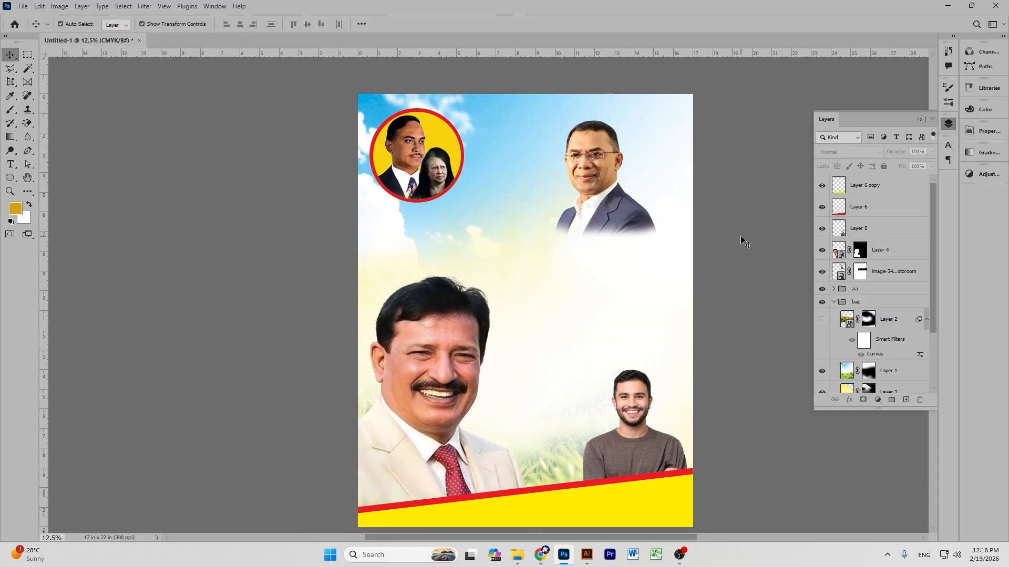
Move the young man's photo slightly right into the bottom-right corner.
left_click_drag(631, 401, 646, 401)
left_click(720, 408)
scroll(720, 408, "down", 3)
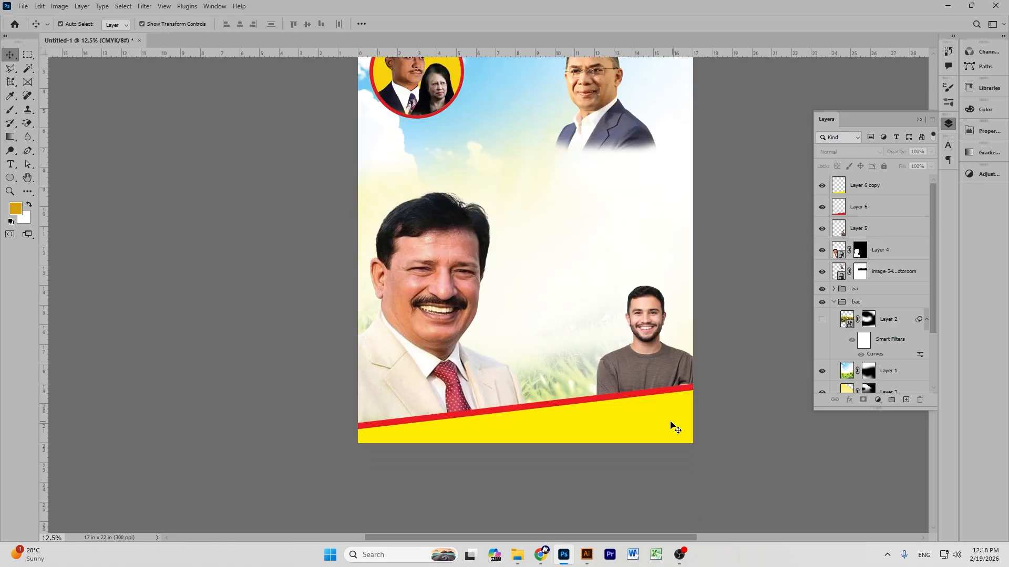
Rotate the yellow-and-red band layers about 11.7°, then delete both band layers.
left_click(671, 424)
left_click(857, 211, "shift")
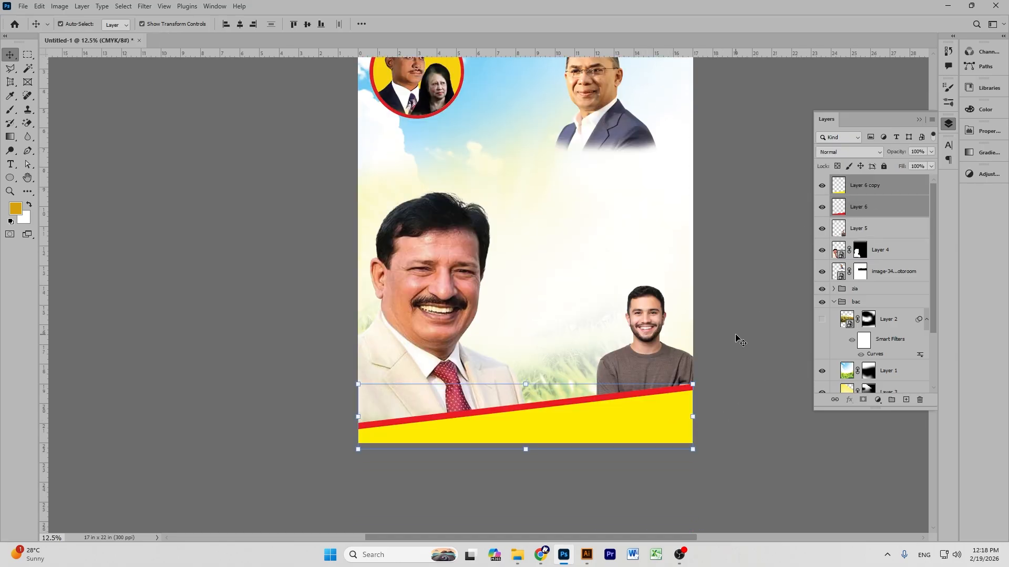
left_click_drag(701, 379, 723, 396)
left_click_drag(654, 428, 656, 427)
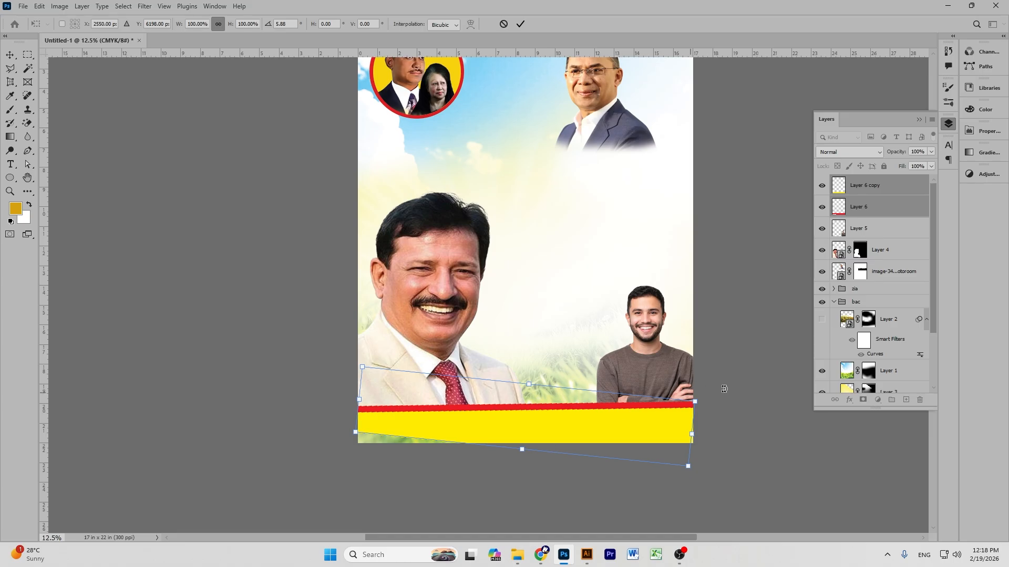
left_click_drag(709, 401, 729, 411)
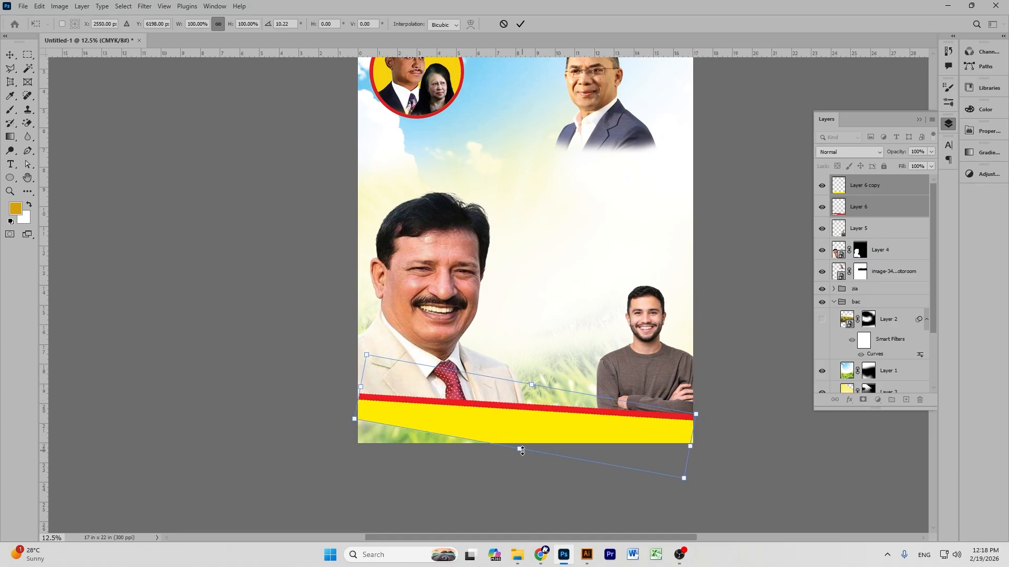
left_click(521, 24)
key("Delete")
left_click(716, 286)
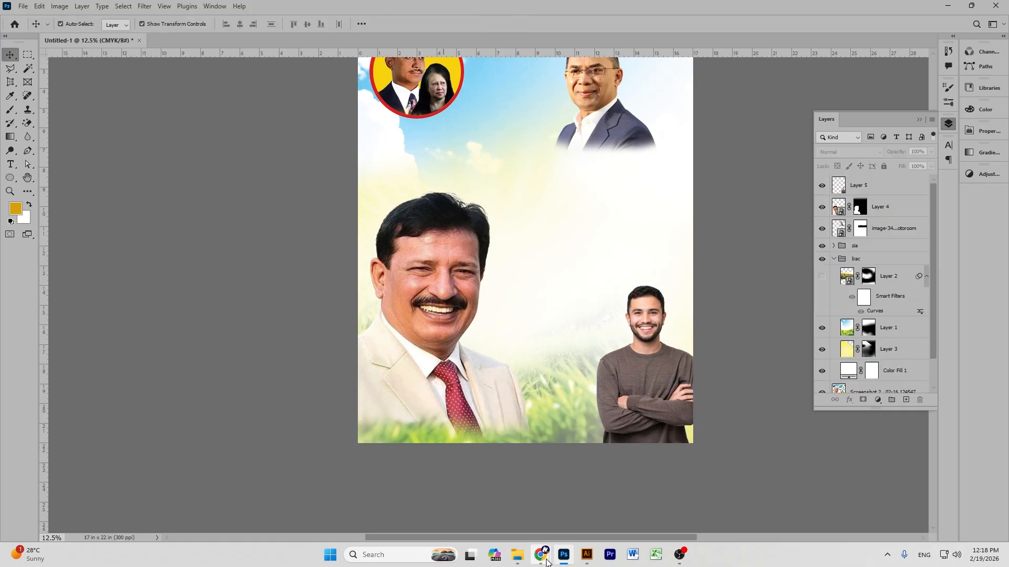
In Chrome, search Pinterest, ending on the 'burst fade' suggestion results.
mouse_move(547, 562)
left_click(465, 505)
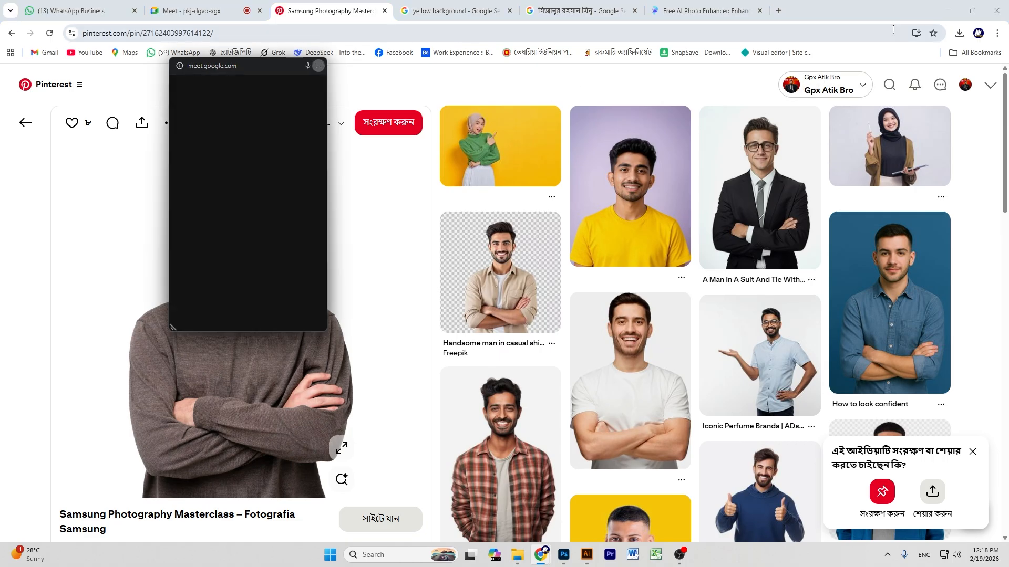
left_click(377, 83)
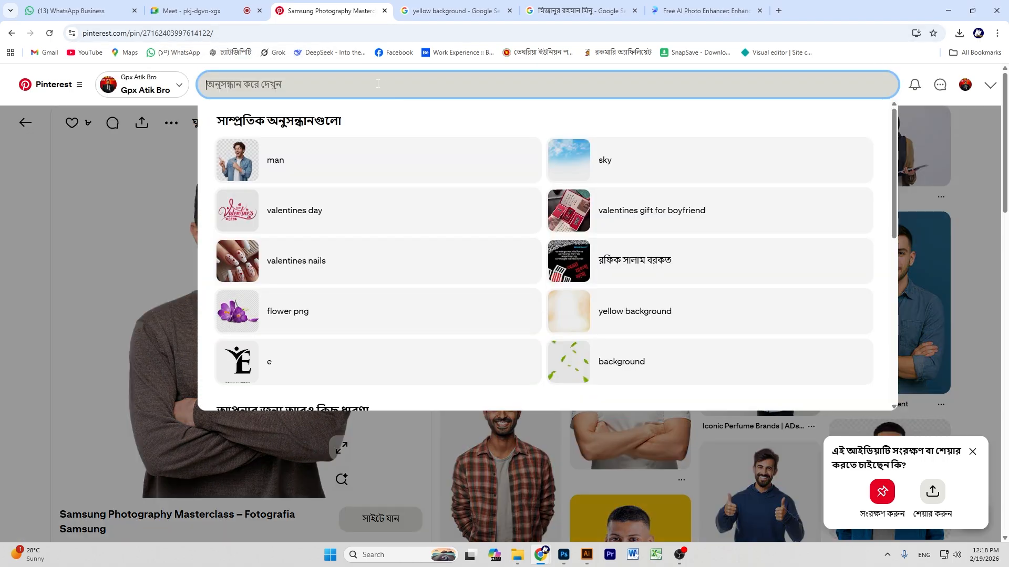
type("ন")
key("Return")
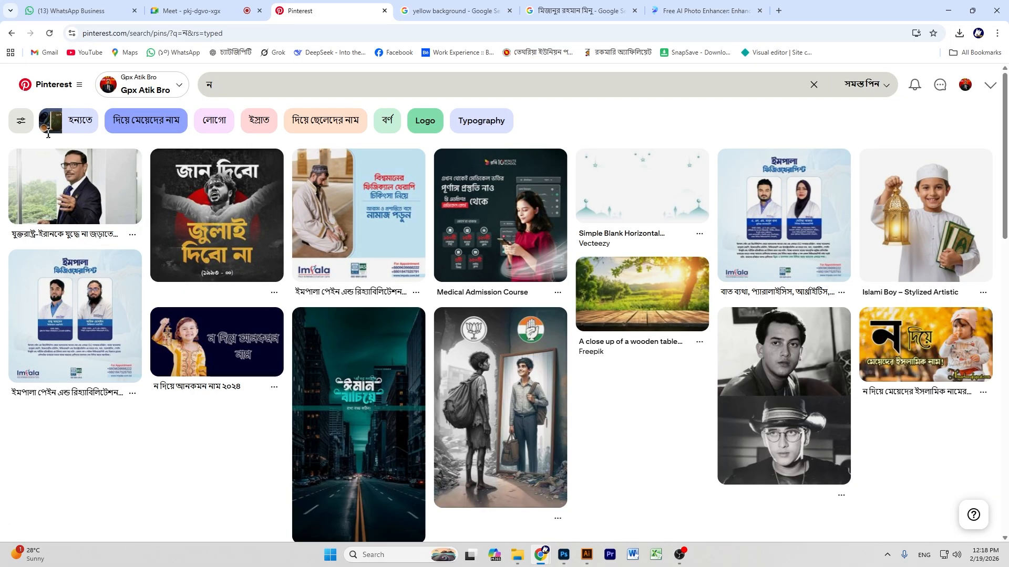
left_click(377, 83)
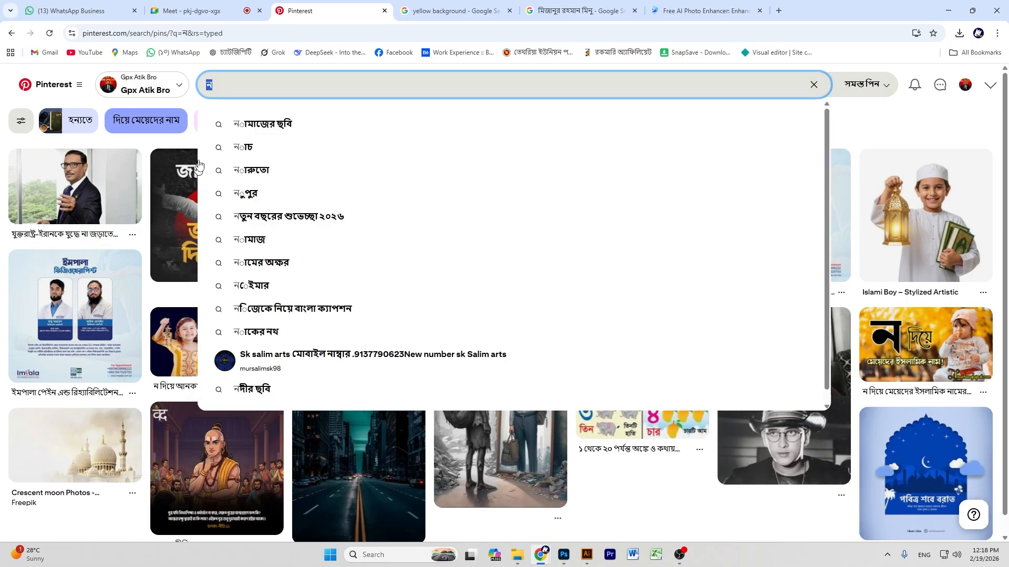
key("BackSpace")
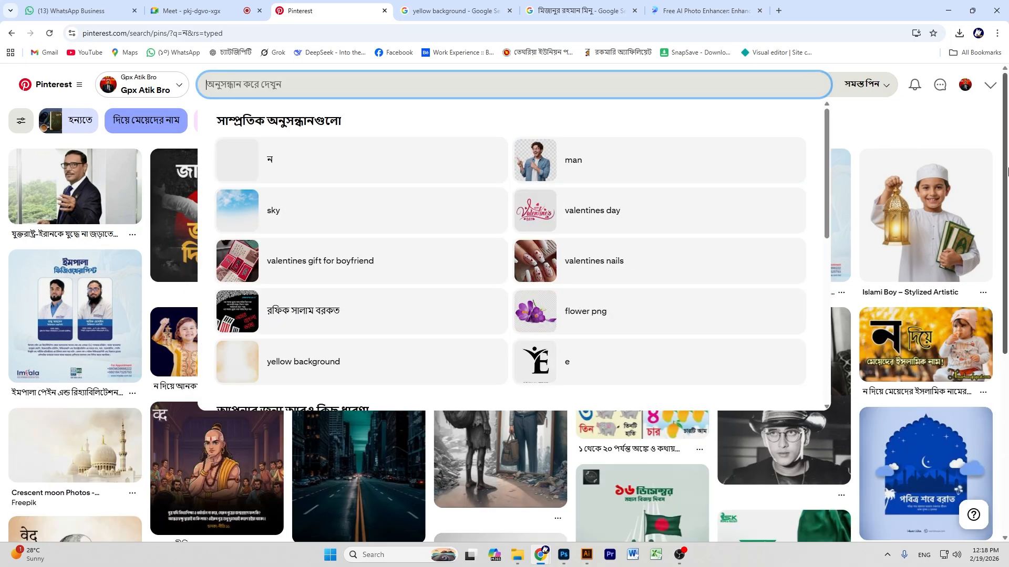
type("b")
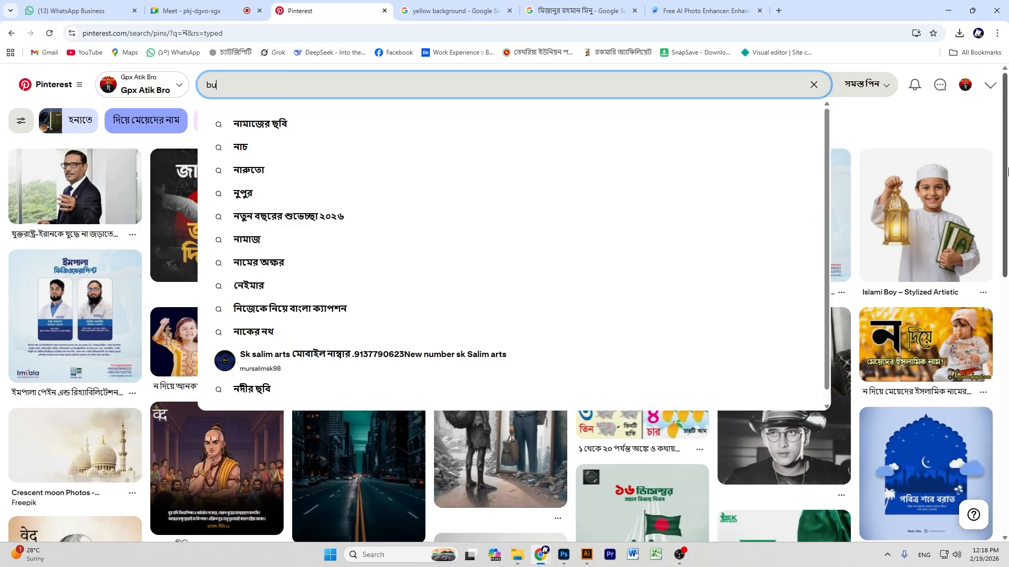
type("u")
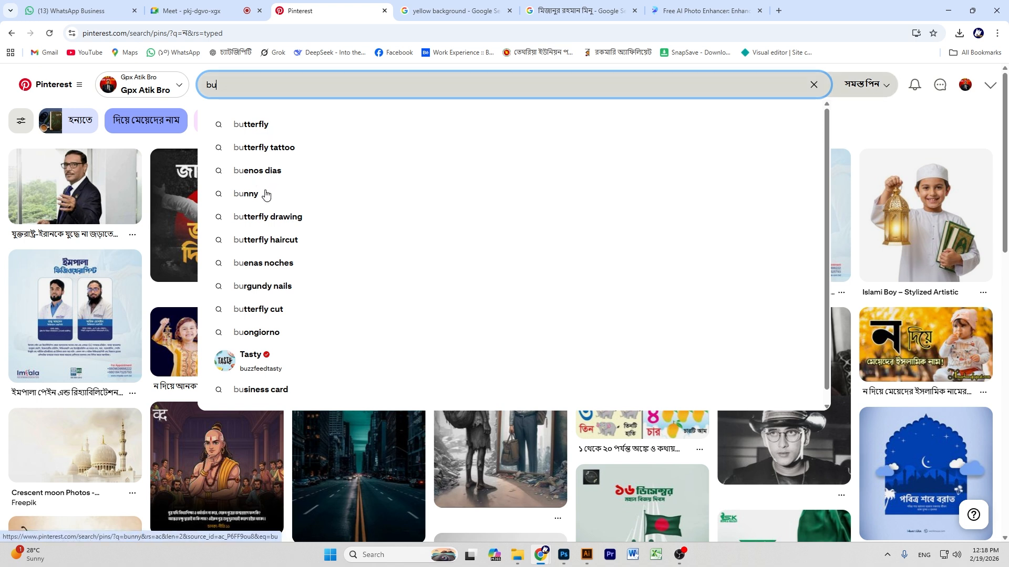
type("rs")
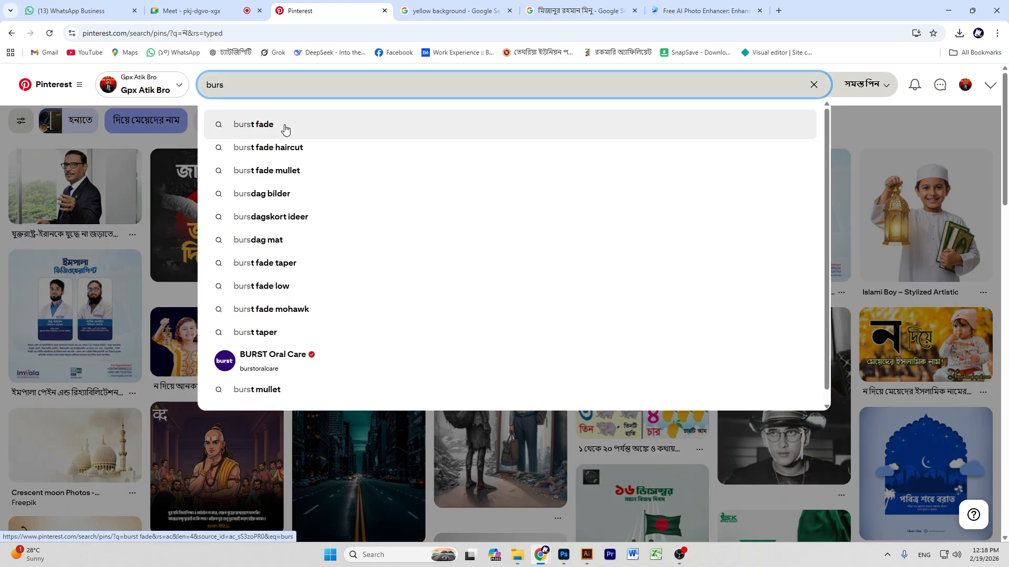
left_click(281, 137)
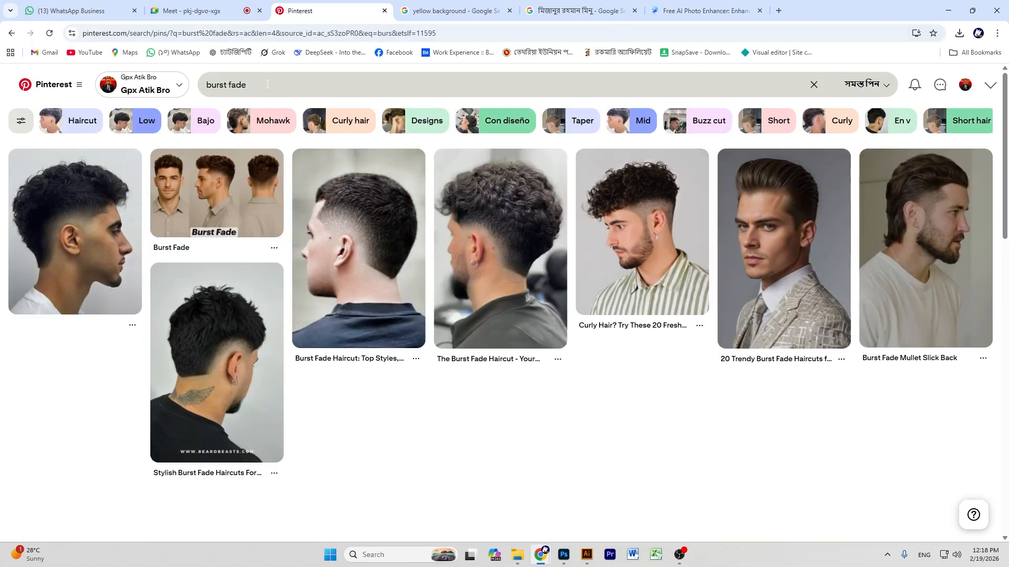
Trim the query down to 'burs' and run the search.
left_click_drag(266, 85, 179, 101)
left_click_drag(246, 84, 224, 85)
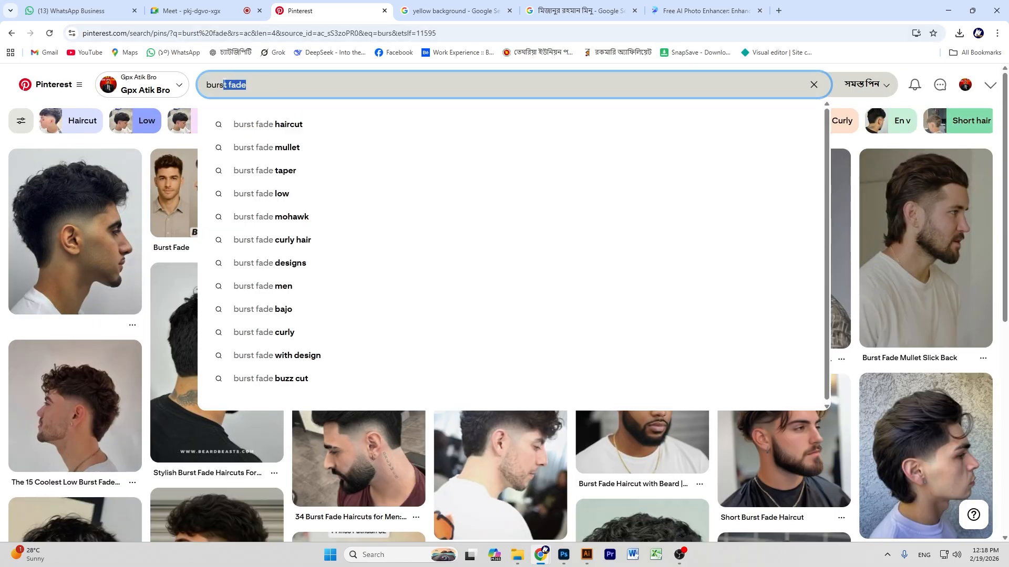
key("BackSpace")
key("Return")
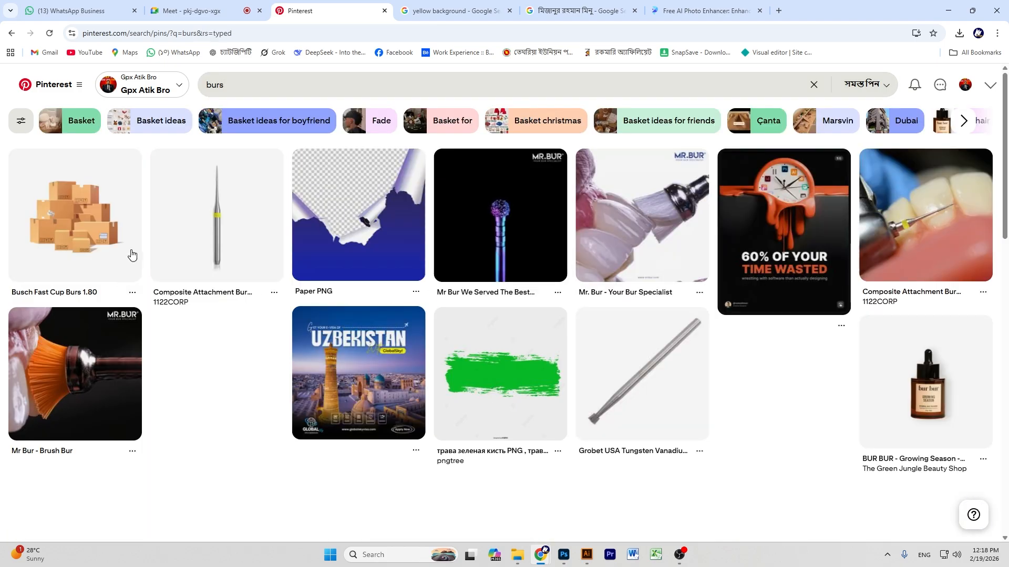
Browse green brush-stroke pins and copy the green torn-paper image.
scroll(417, 224, "down", 2)
left_click(483, 252)
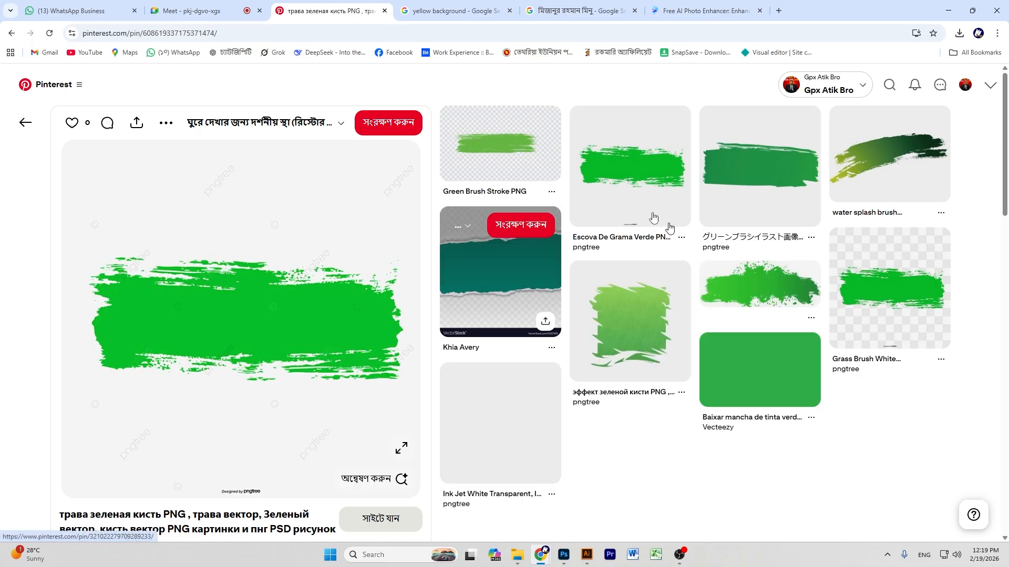
scroll(702, 223, "down", 1)
scroll(734, 211, "down", 2)
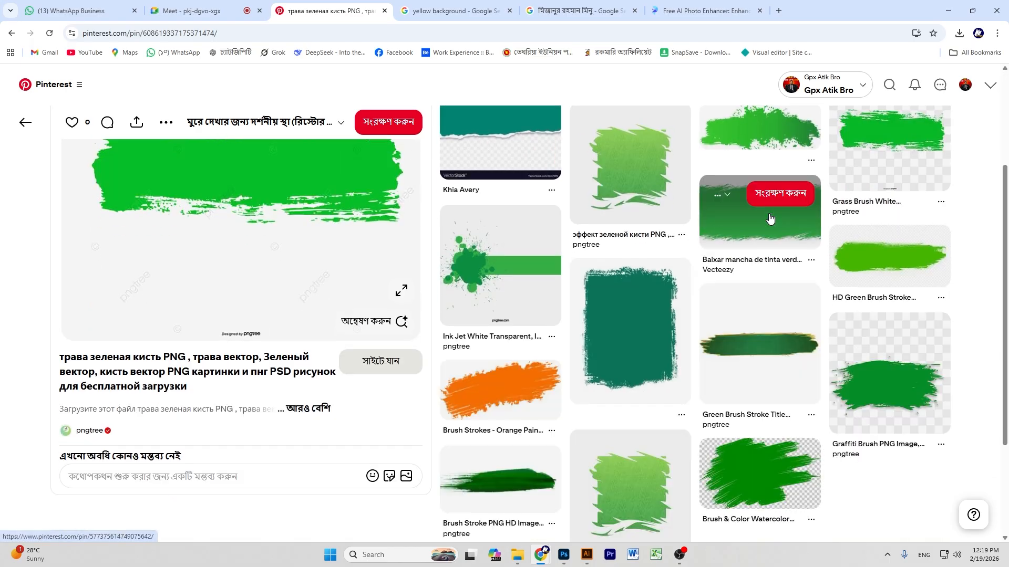
left_click(759, 240)
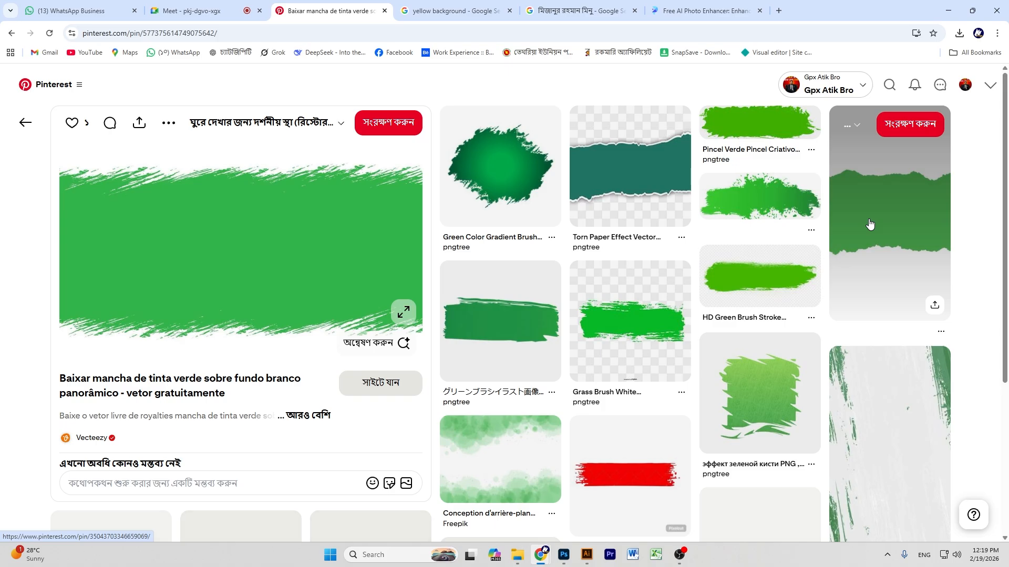
left_click(869, 220)
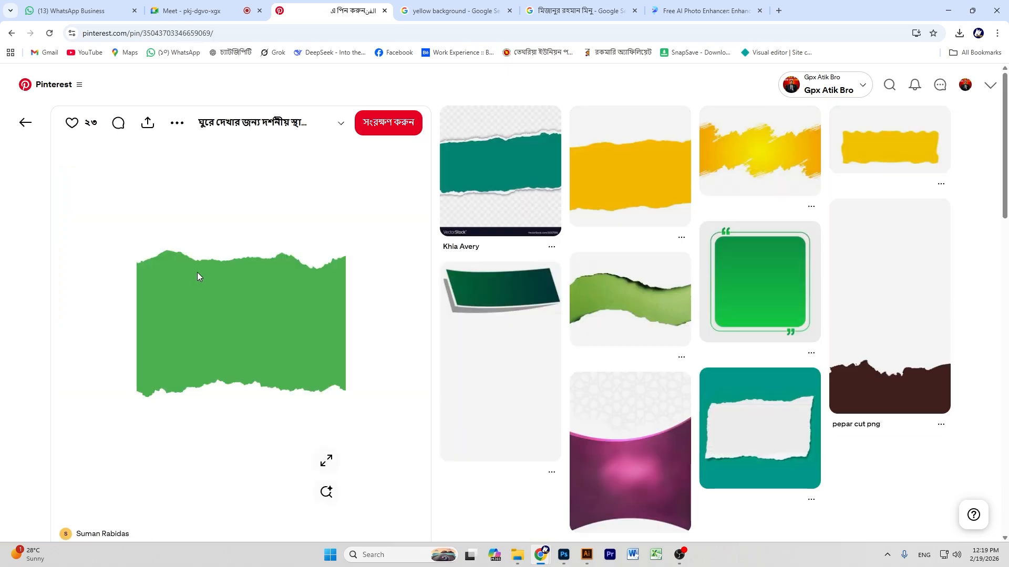
right_click(196, 252)
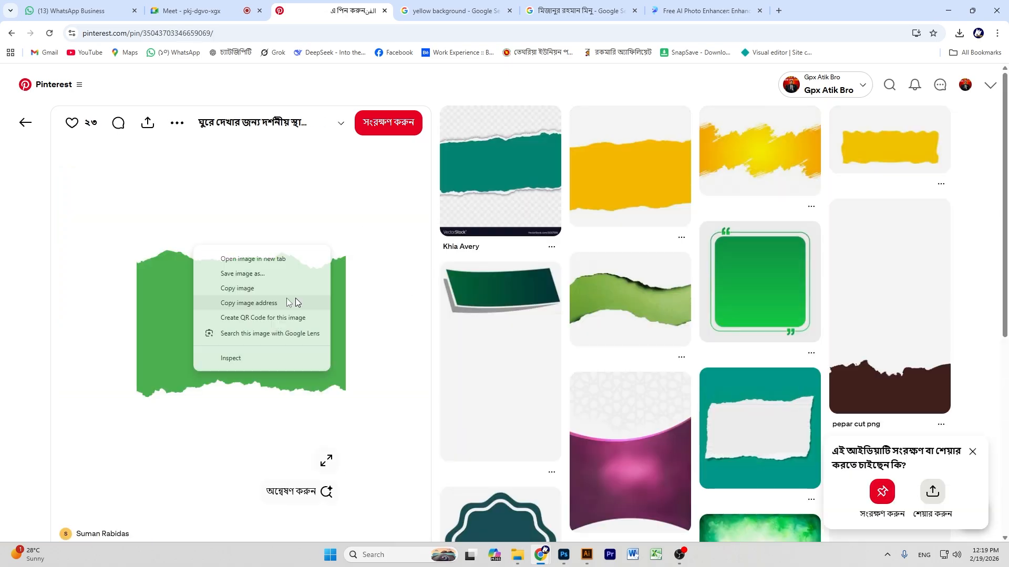
left_click(244, 289)
Copy the yellow wavy banner pin's image and return to Photoshop.
left_click(894, 153)
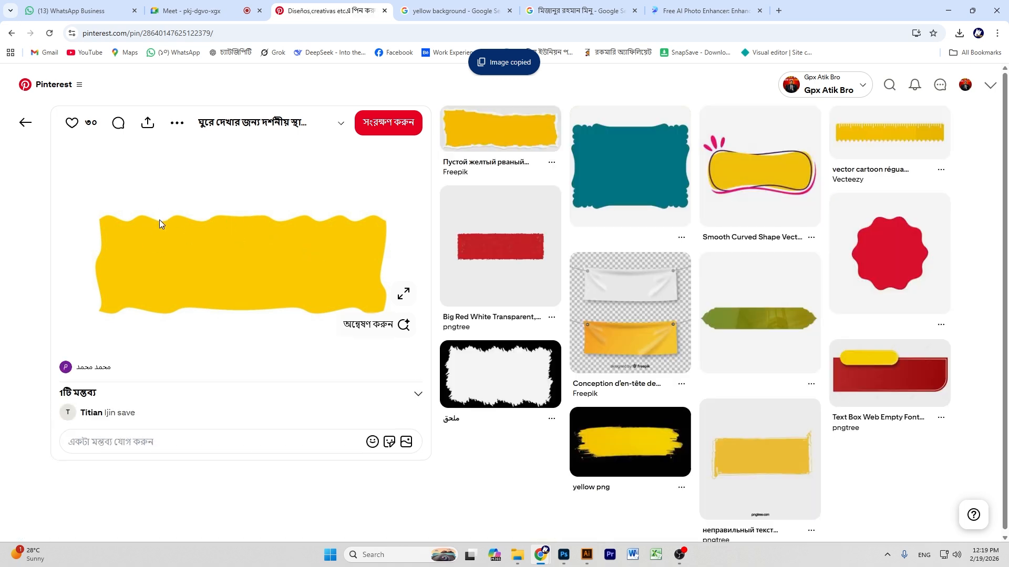
right_click(179, 189)
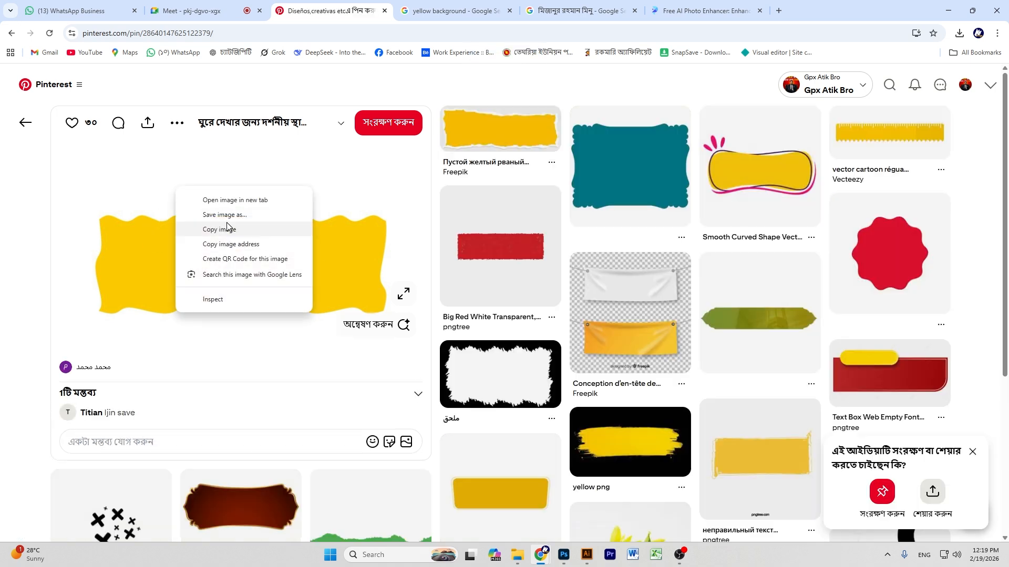
left_click(227, 229)
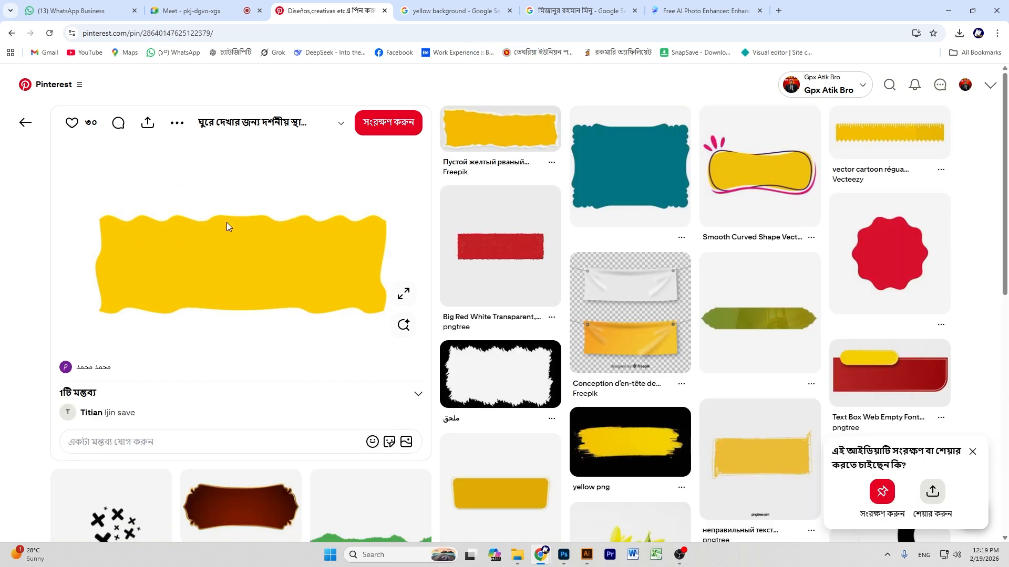
key("alt+Tab")
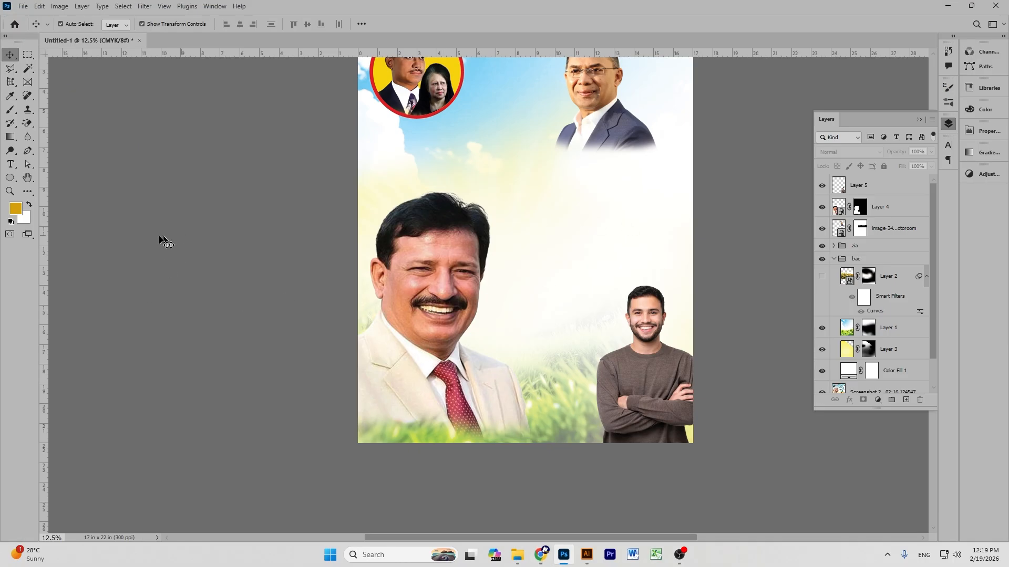
Paste the copied yellow banner image into empty canvas space in Illustrator.
left_click(587, 558)
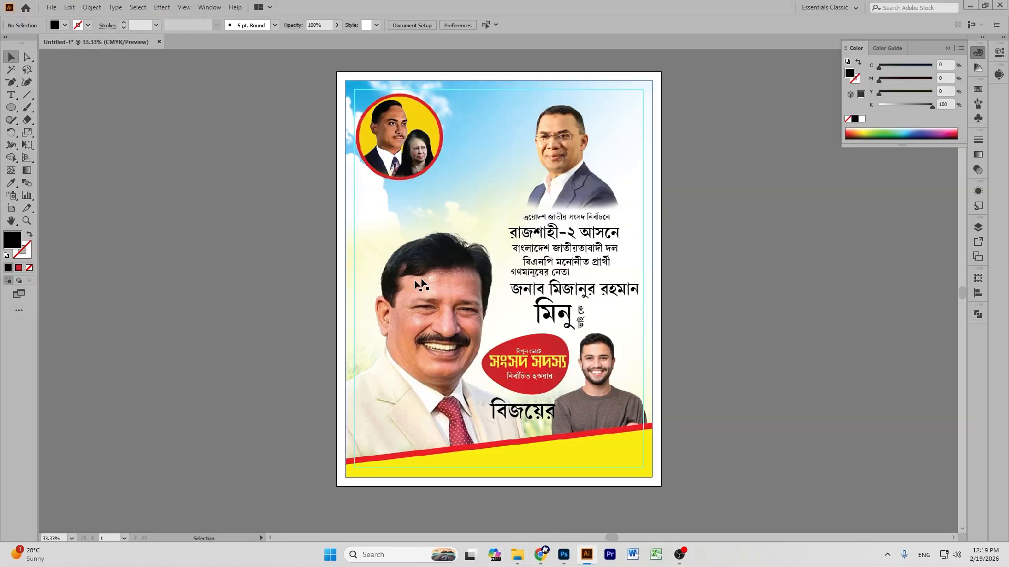
left_click(12, 223)
left_click_drag(127, 223, 694, 237)
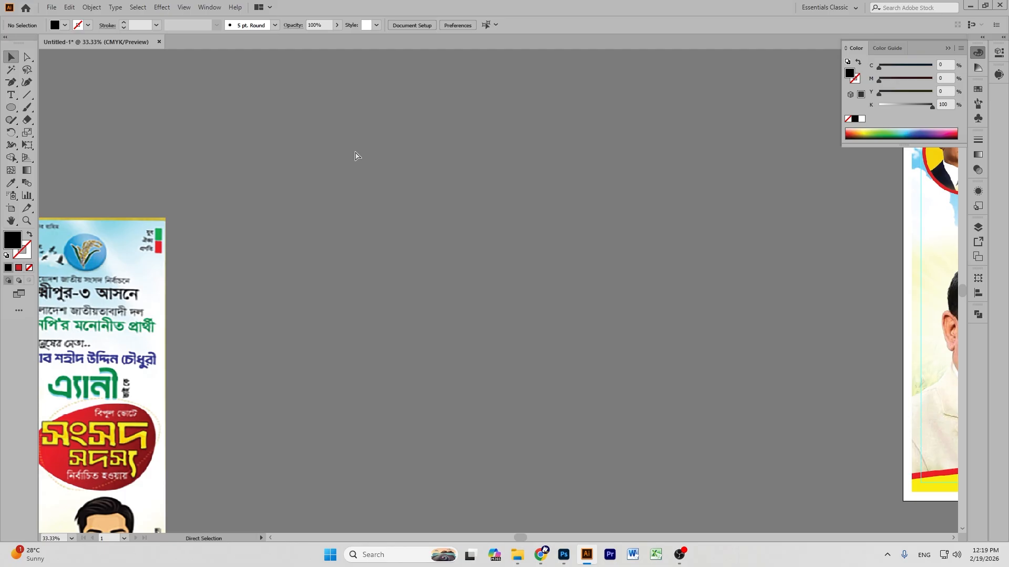
key("ctrl+v")
left_click_drag(485, 283, 459, 314)
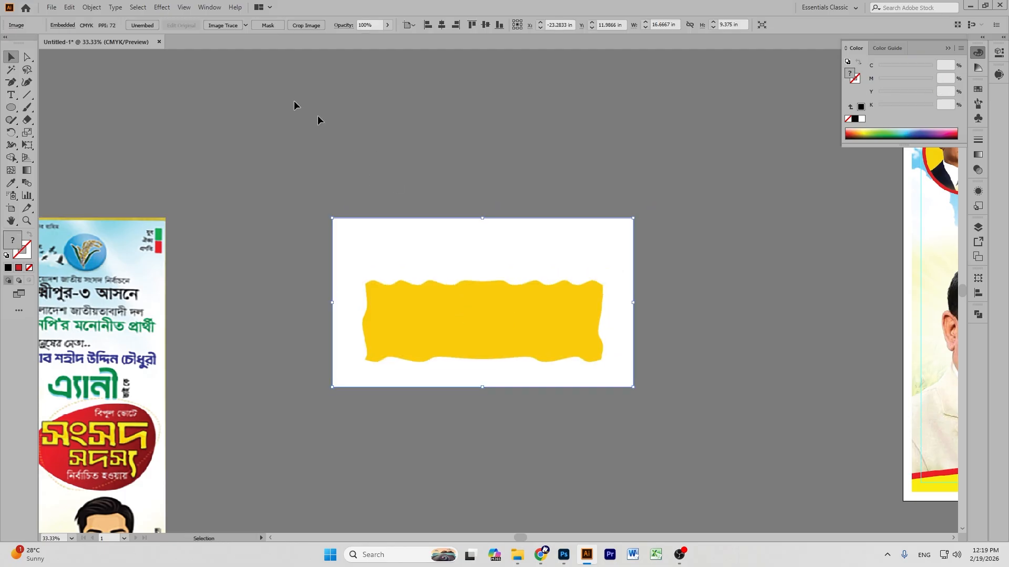
Image Trace the banner, raising the Threshold so the wavy band traces solid black.
left_click(222, 26)
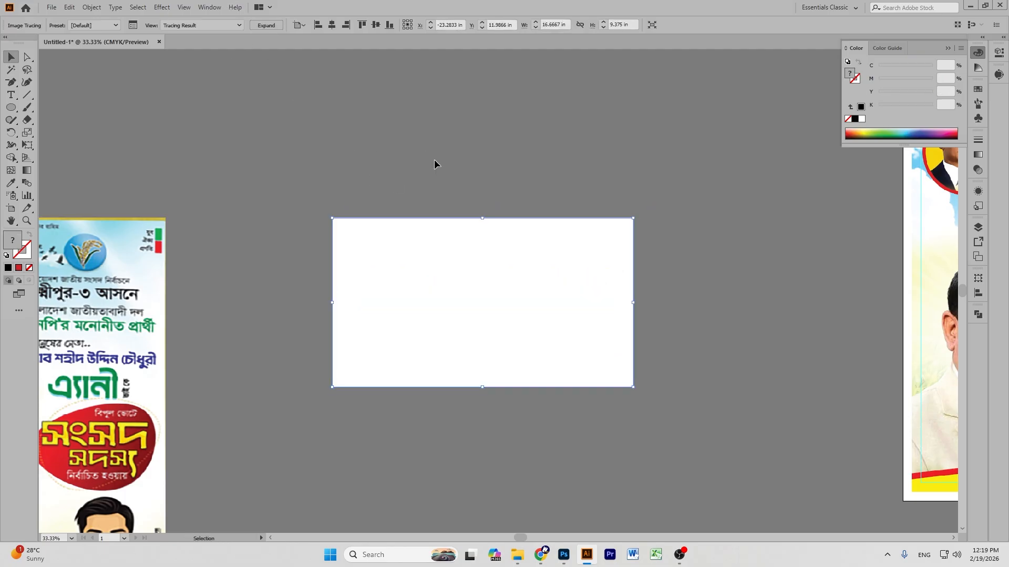
left_click(998, 74)
left_click_drag(927, 164, 948, 164)
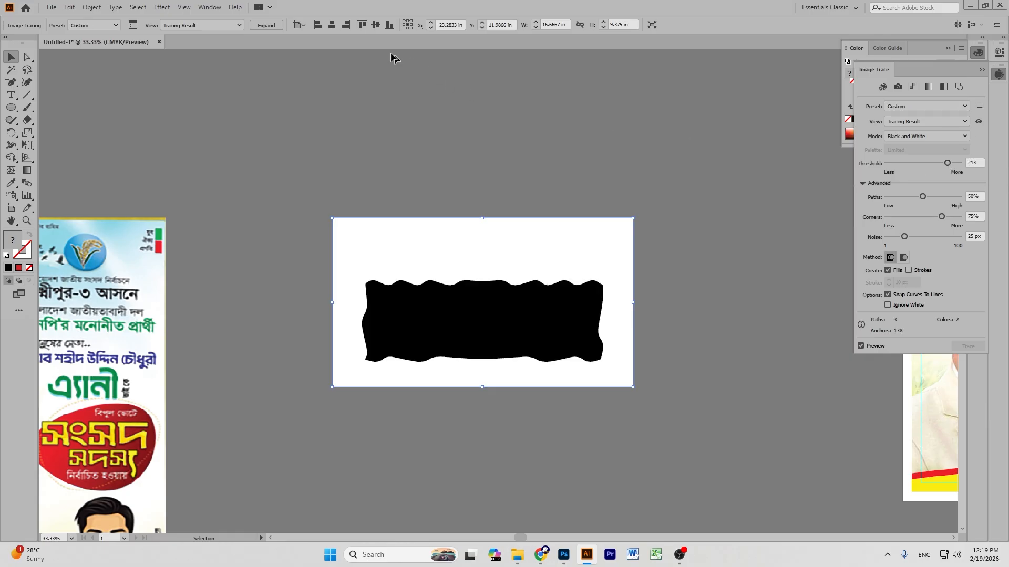
left_click(200, 7)
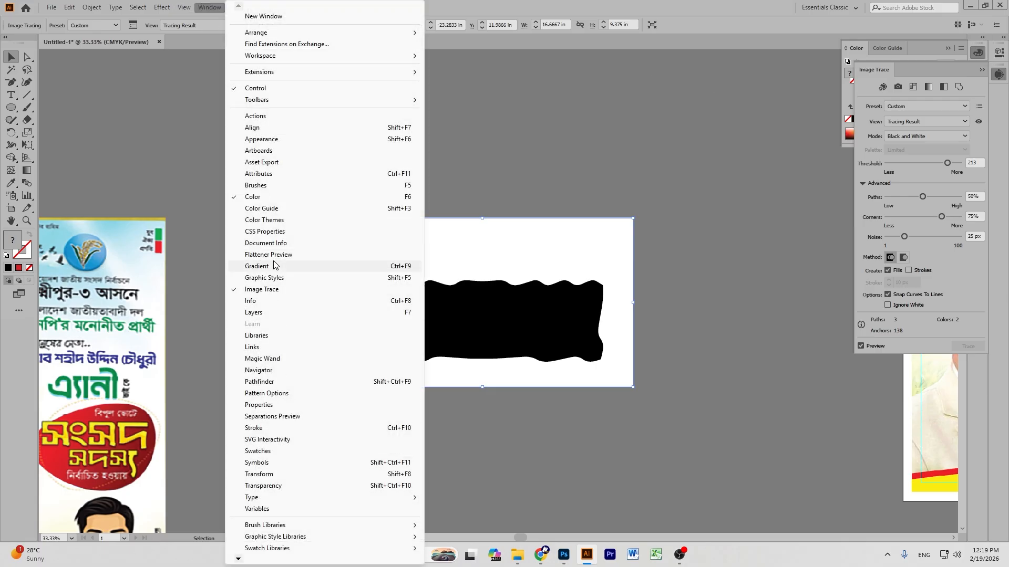
left_click(720, 126)
Expand the tracing into paths and delete its white background shape.
left_click(720, 124)
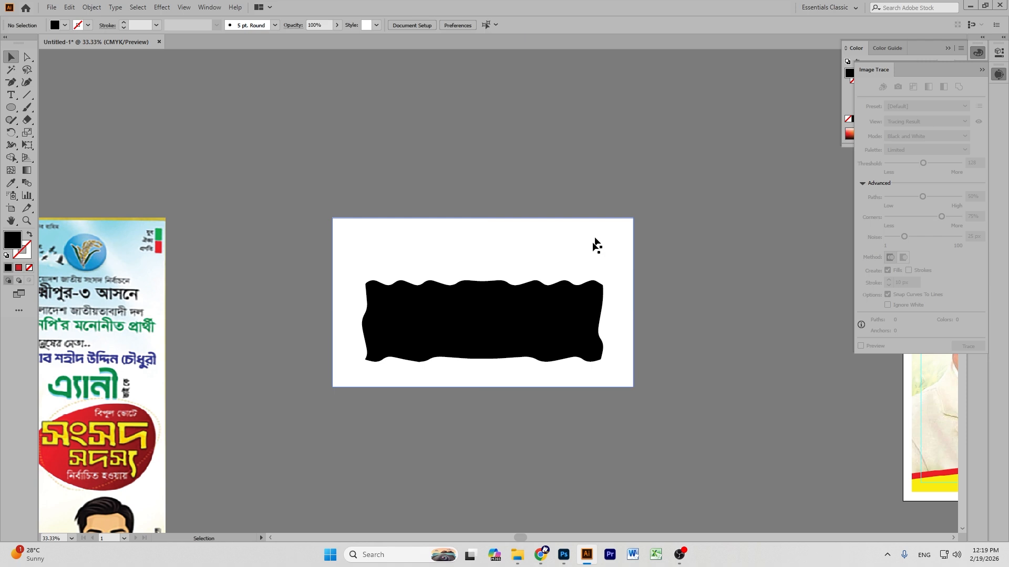
left_click(582, 265)
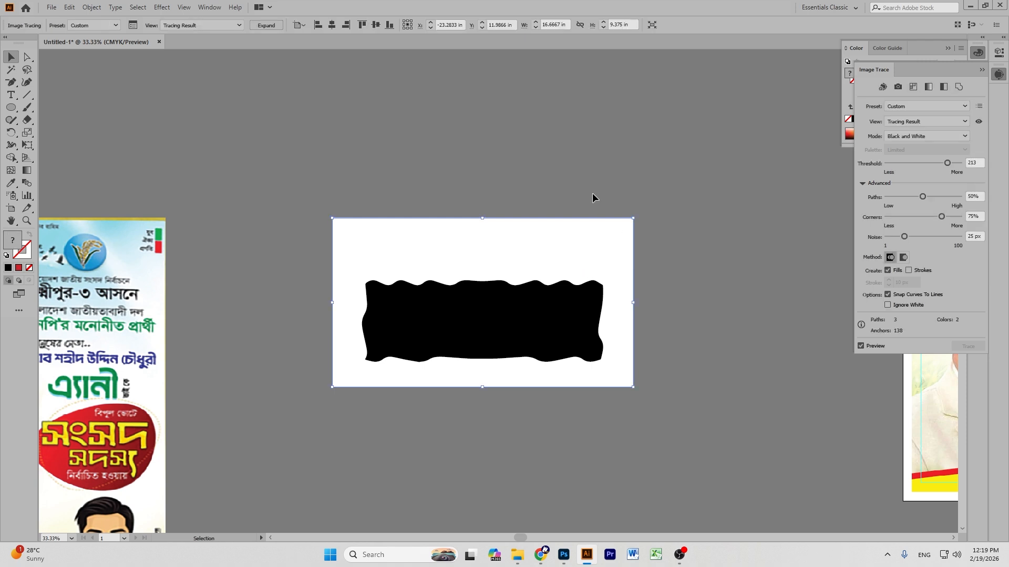
left_click(271, 28)
left_click(135, 146)
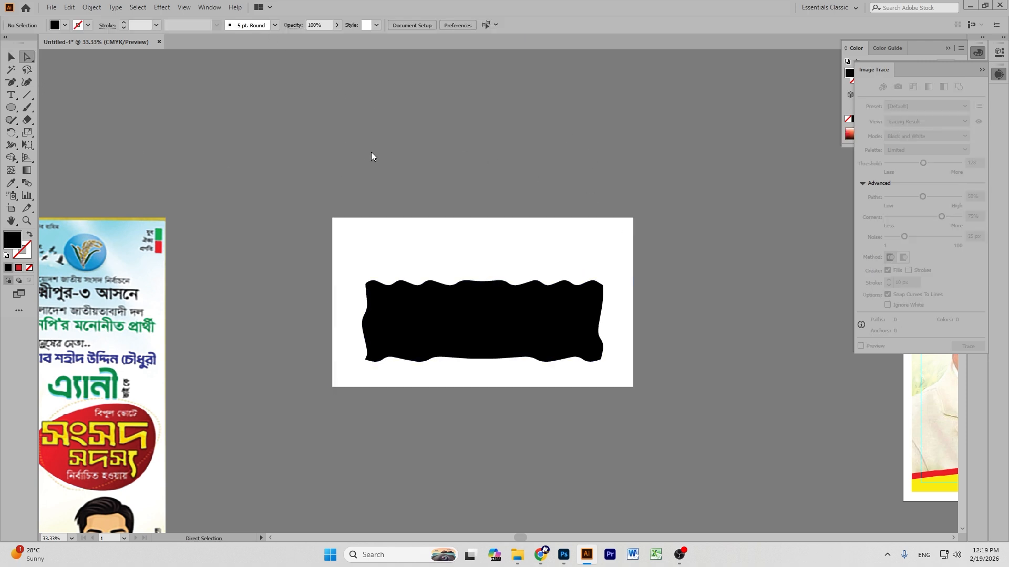
left_click(417, 253)
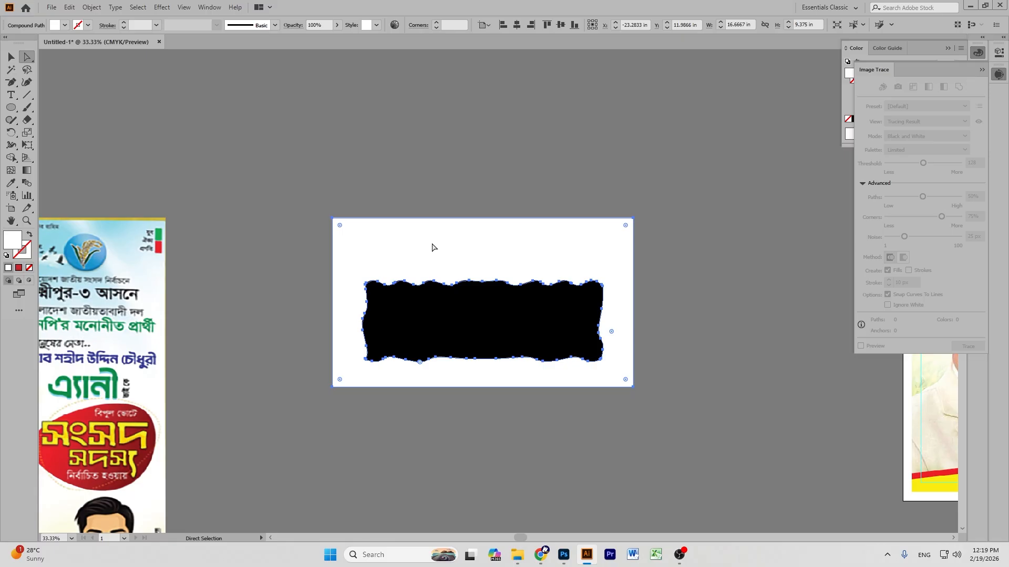
key("Delete")
Remove the black wavy shape from the canvas for pasting into the poster.
left_click(11, 56)
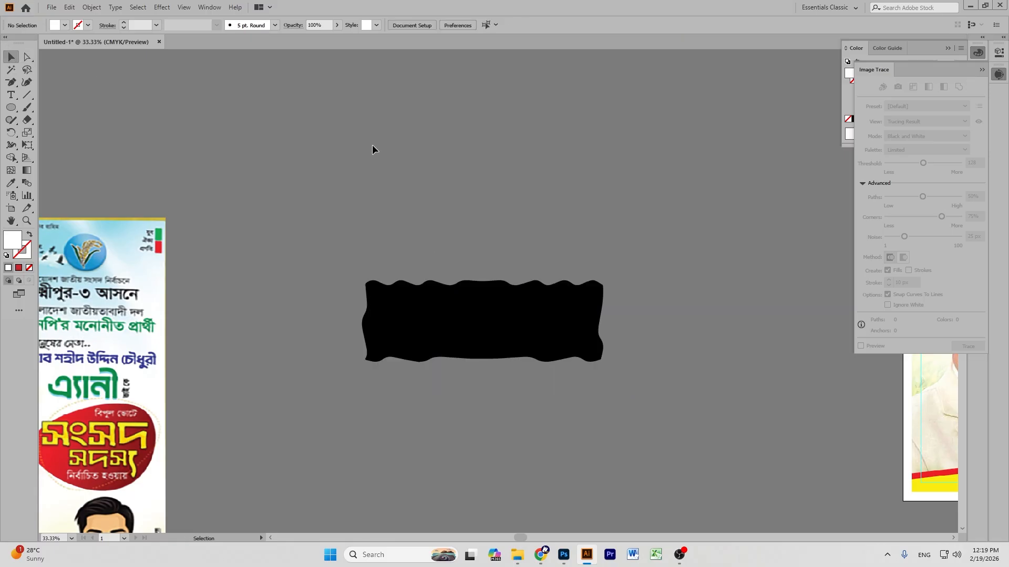
left_click(519, 327)
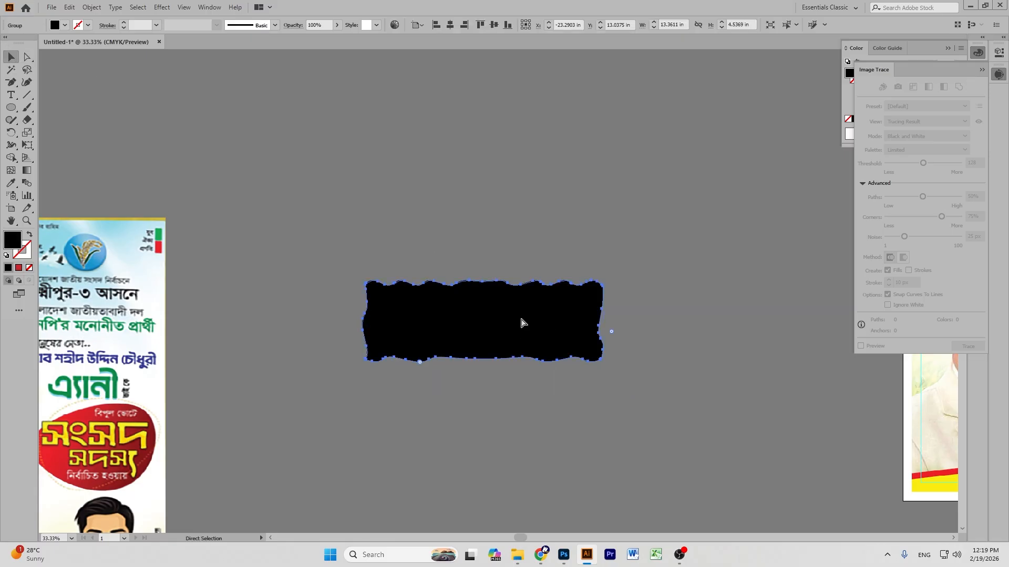
key("Delete")
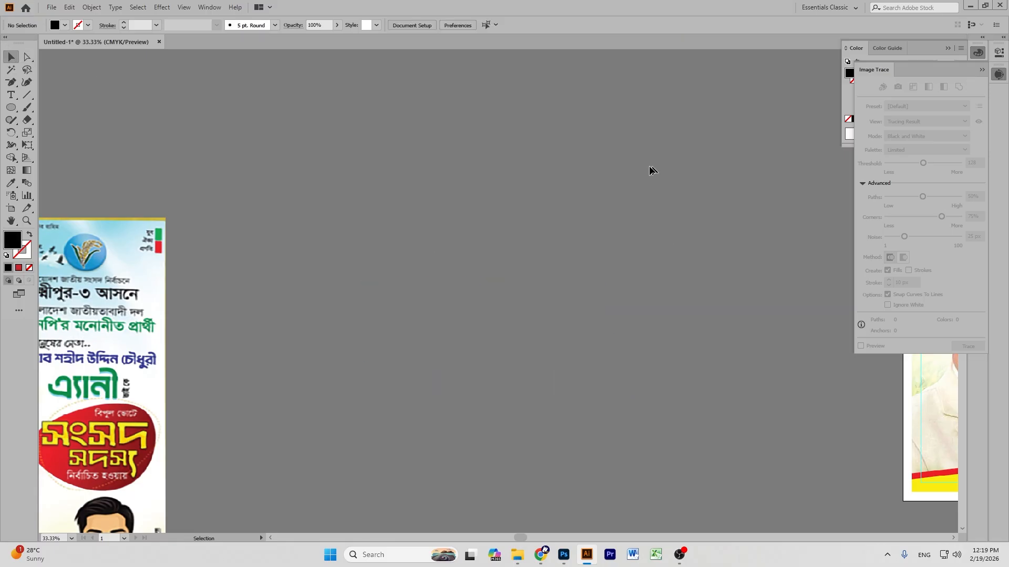
left_click(563, 558)
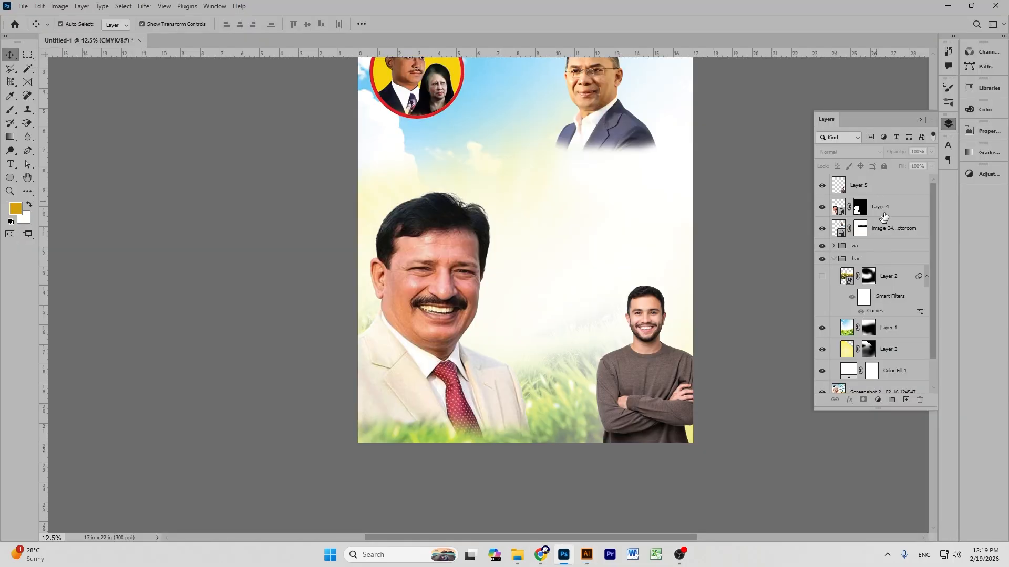
Paste the wavy band as a Smart Object, scaled to 137.51% along the poster's bottom edge.
left_click(886, 188)
key("ctrl+v")
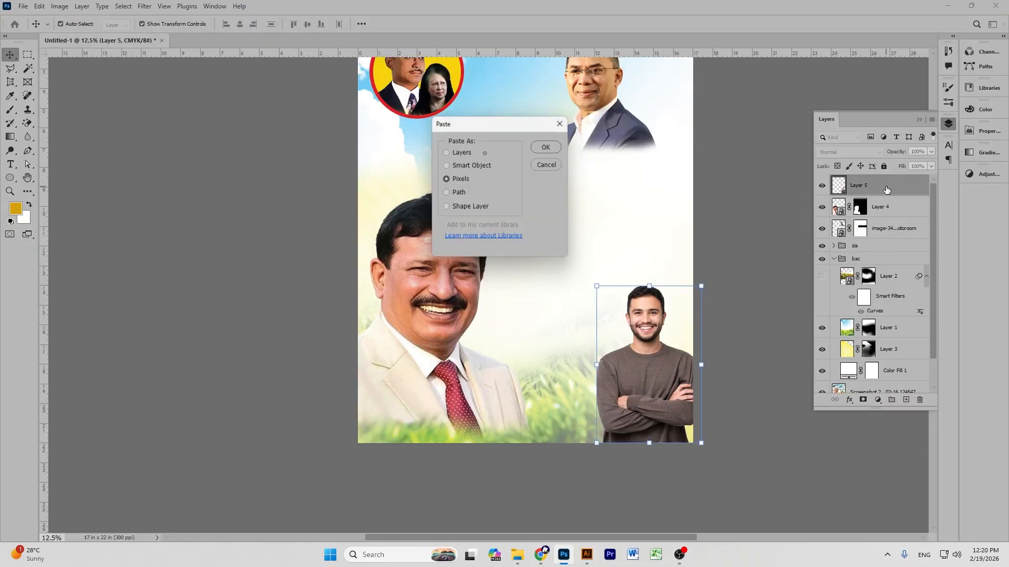
left_click(447, 166)
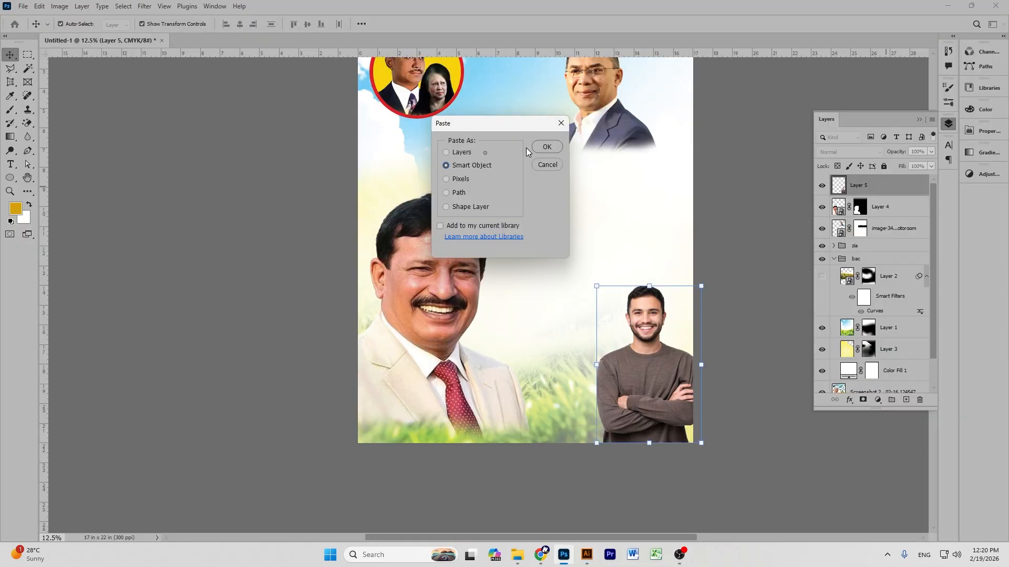
left_click(545, 147)
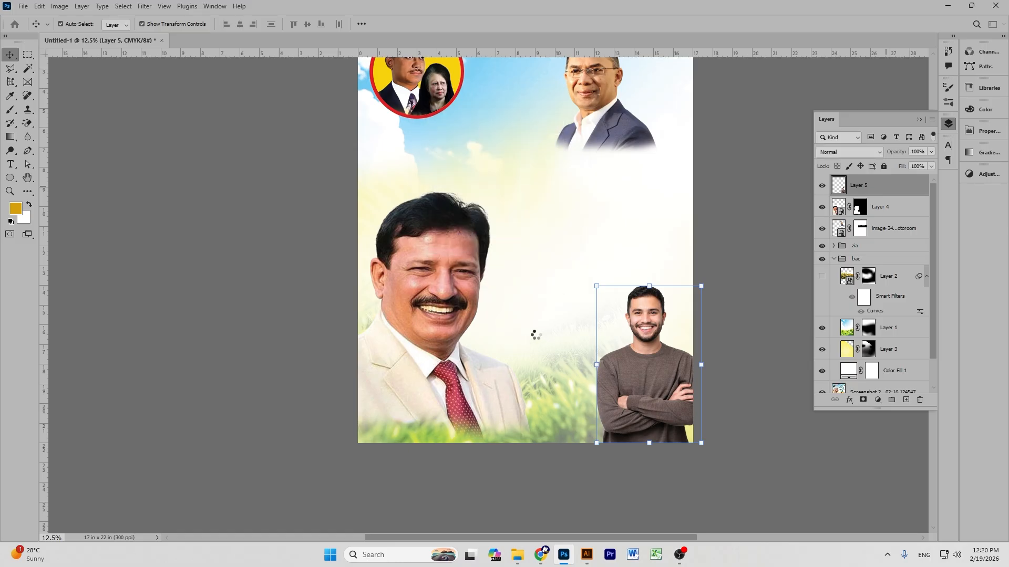
mouse_move(532, 277)
left_mouse_down()
mouse_move(535, 378)
mouse_move(482, 451)
left_mouse_up()
left_click_drag(613, 436, 710, 434)
left_click_drag(512, 390, 510, 419)
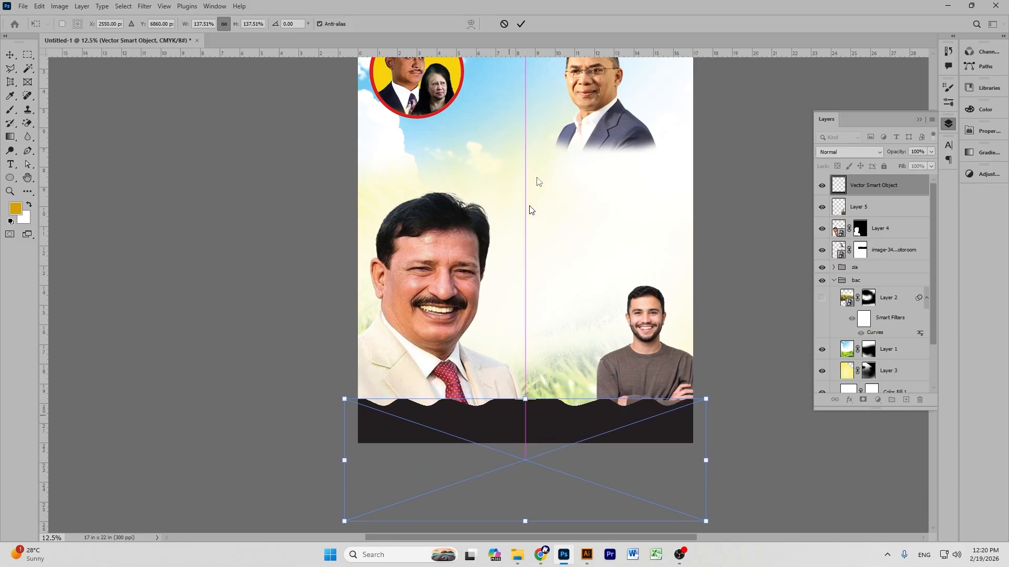
left_click(520, 24)
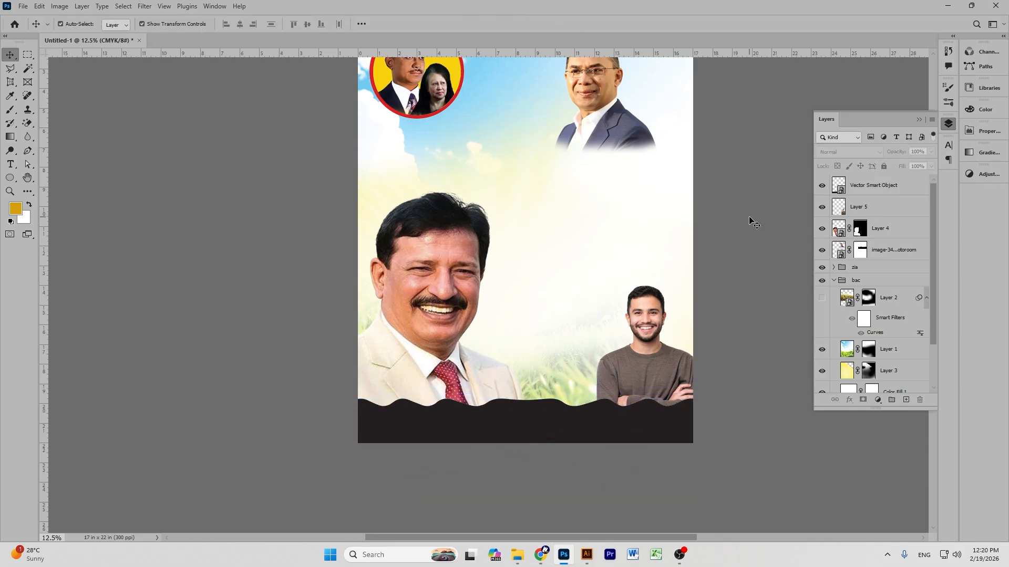
Nudge the smiling man's portrait into place and select the sky background layer.
left_click_drag(421, 343, 420, 321)
left_click(745, 316)
scroll(678, 300, "down", 1)
scroll(682, 294, "down", 1)
scroll(511, 191, "up", 1)
left_click(508, 191)
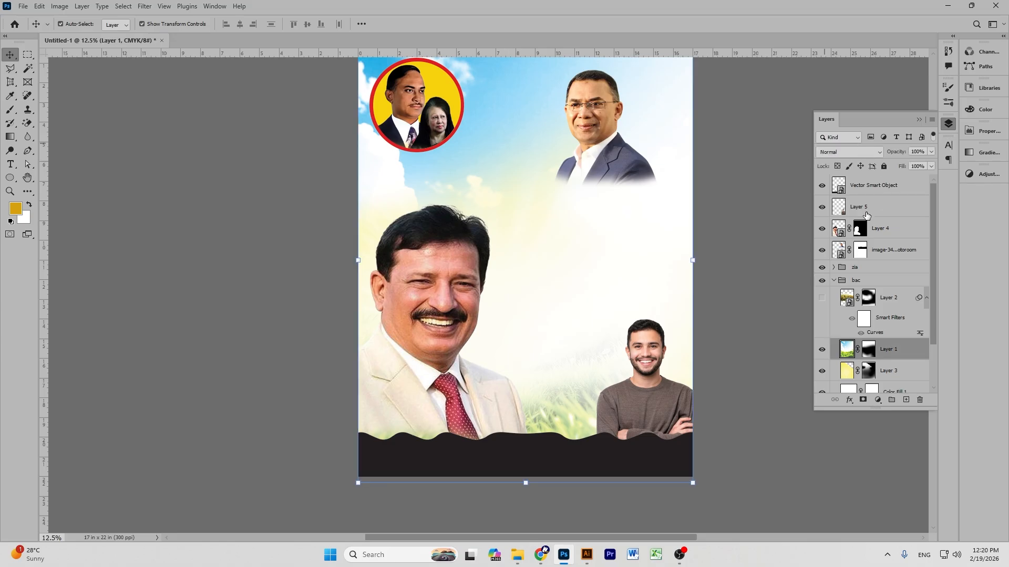
Paint white with a soft brush on Layer 3's mask to spread the yellow glow.
left_click(870, 372)
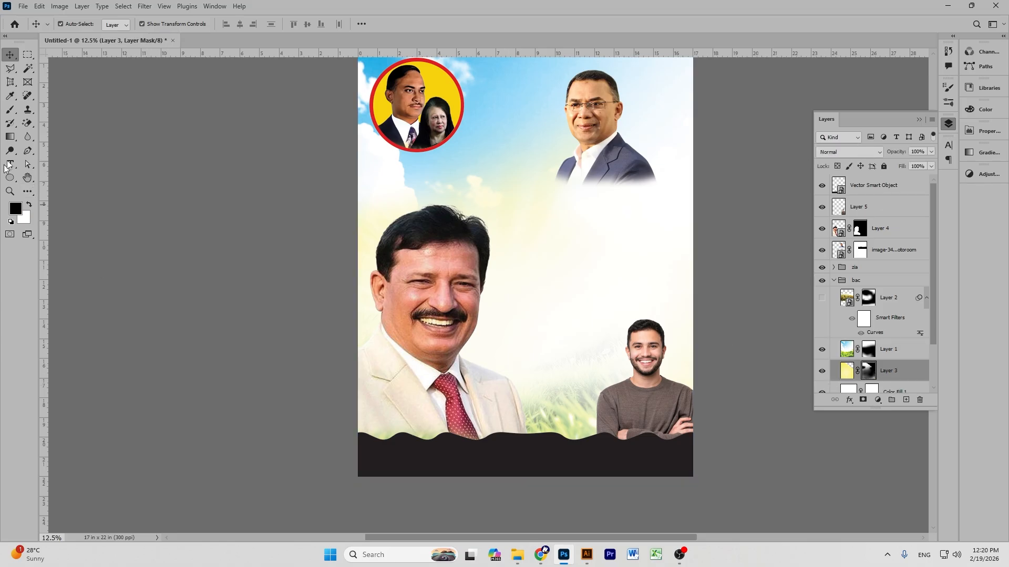
left_click(10, 110)
left_click(31, 204)
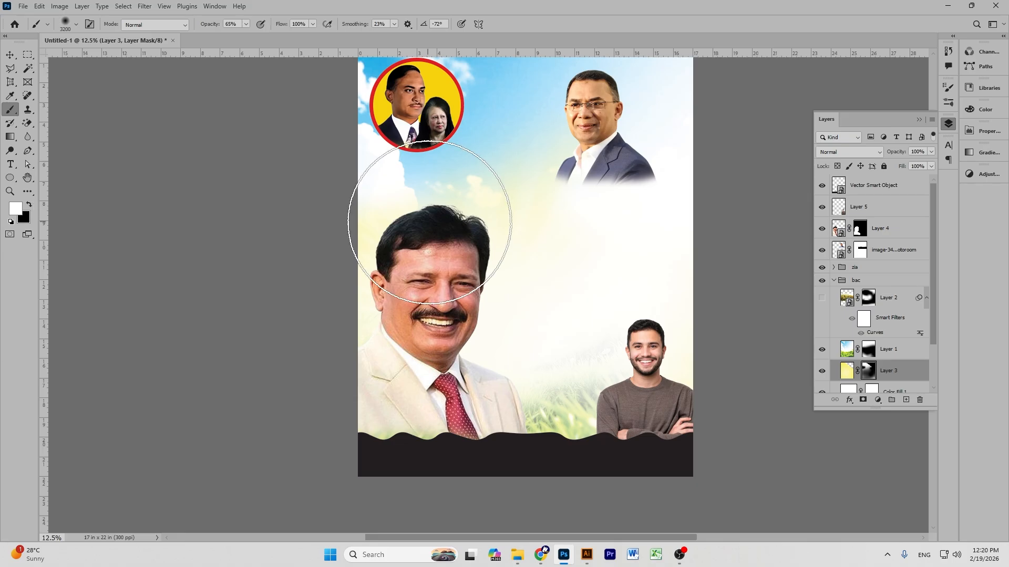
mouse_move(543, 279)
left_mouse_down()
mouse_move(656, 244)
mouse_move(520, 238)
mouse_move(437, 218)
left_mouse_up()
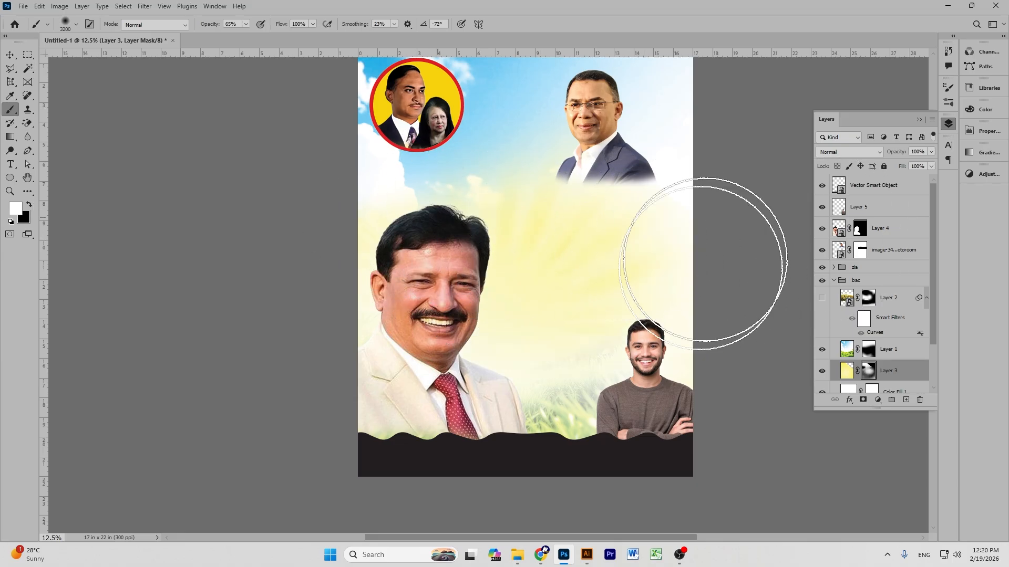
Show Layer 2's paddy field and paint Layer 1's mask to reveal grass around the young man.
left_click(822, 299)
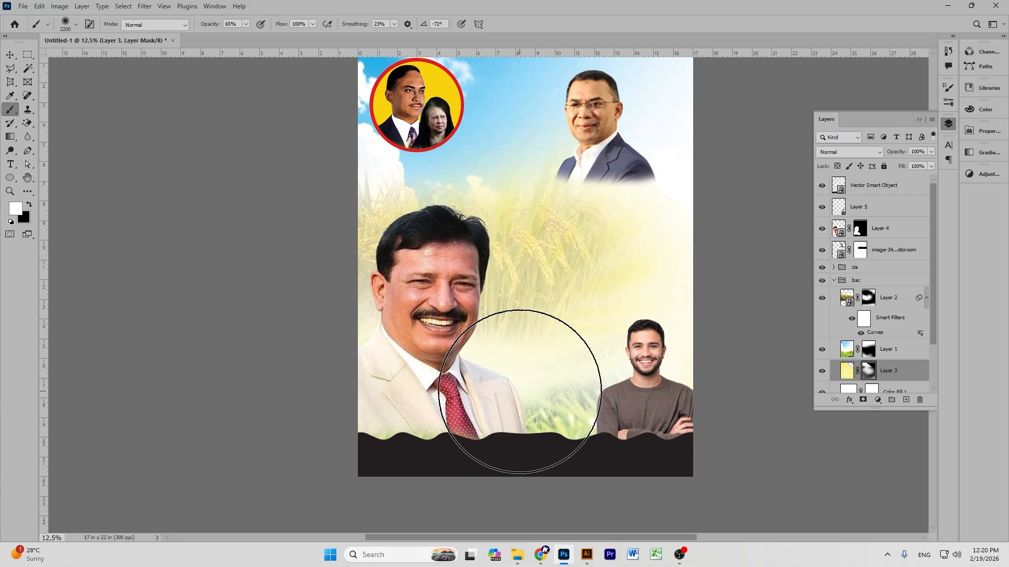
left_click(868, 350)
mouse_move(540, 427)
left_mouse_down()
mouse_move(525, 383)
mouse_move(626, 398)
left_mouse_up()
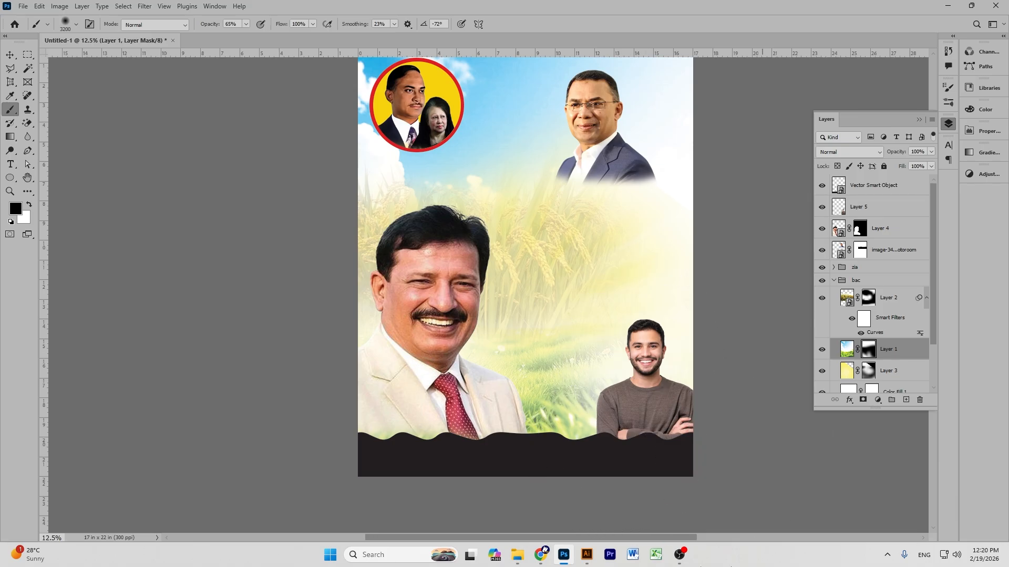
Mute the microphone in the browser video call and return to Photoshop.
mouse_move(541, 554)
left_click(533, 530)
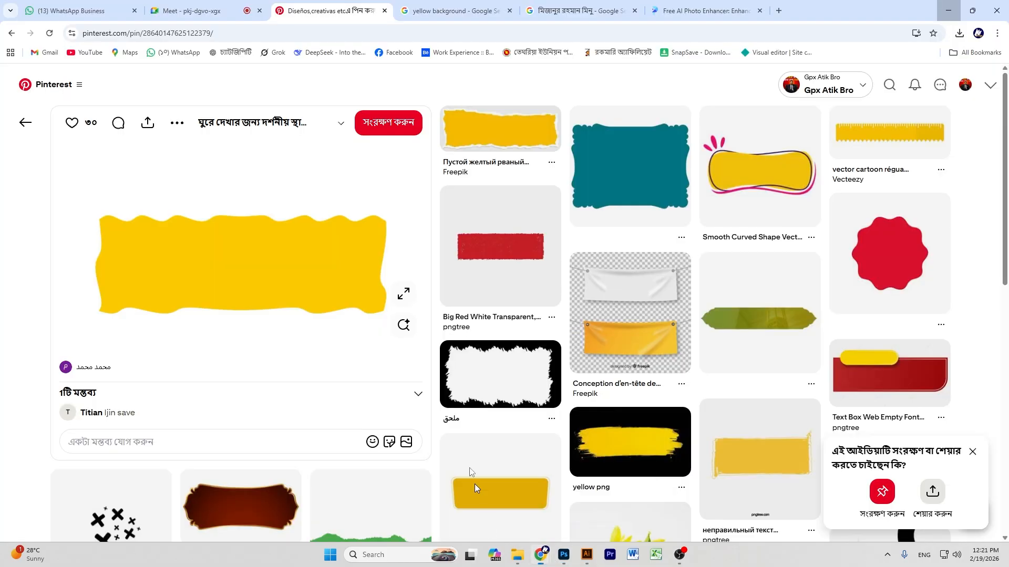
left_click(194, 11)
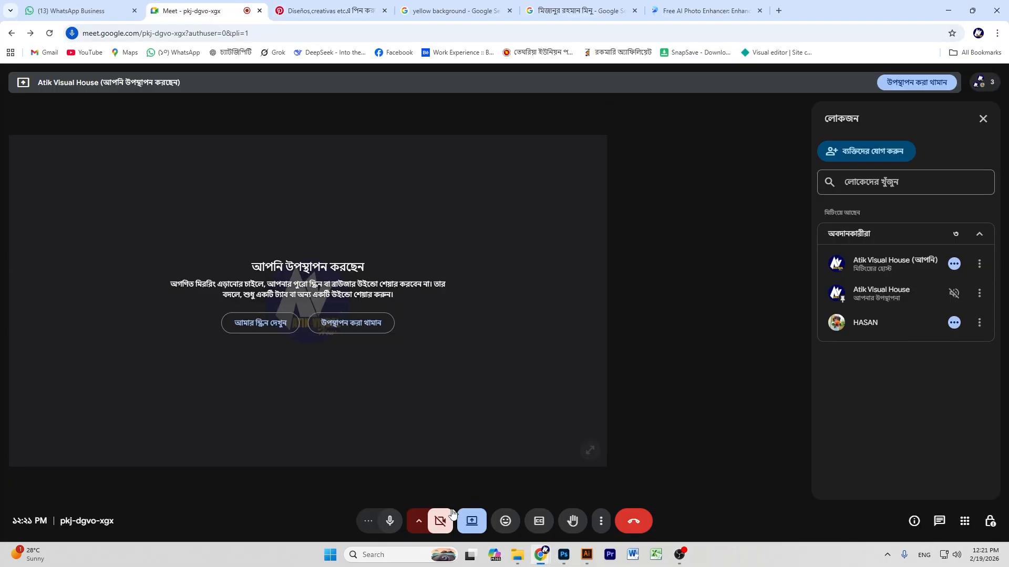
left_click(389, 521)
key("alt+Tab")
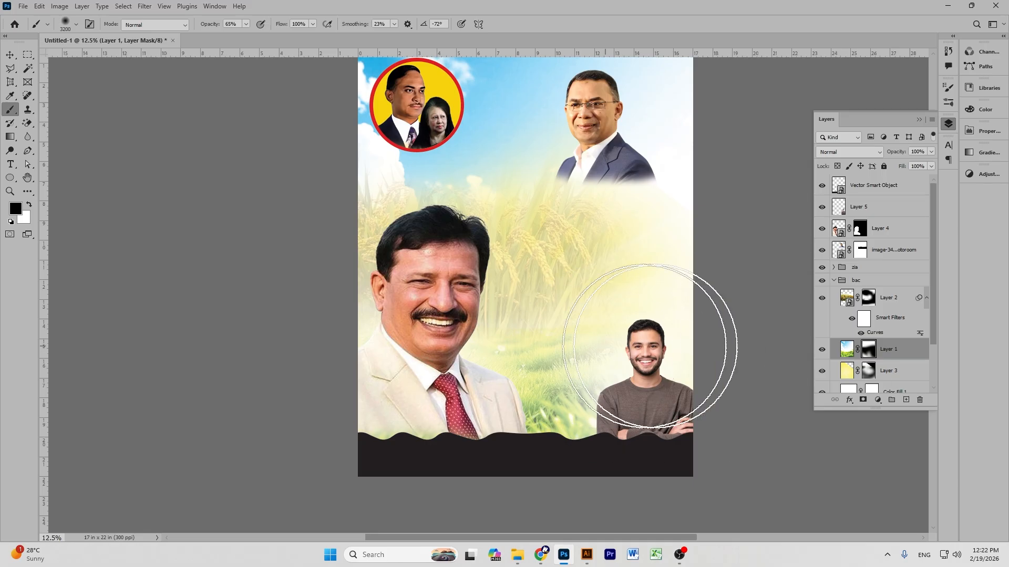
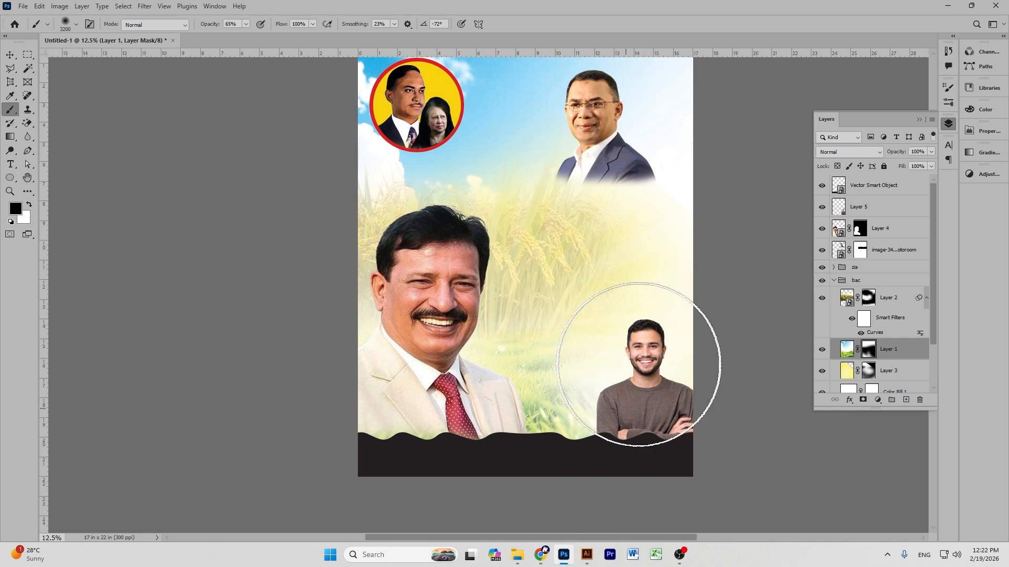
Nudge the upper-right portrait of the man in glasses slightly to the right.
left_click(10, 55)
scroll(738, 199, "up", 3)
left_click_drag(586, 173, 608, 180)
left_click(738, 204)
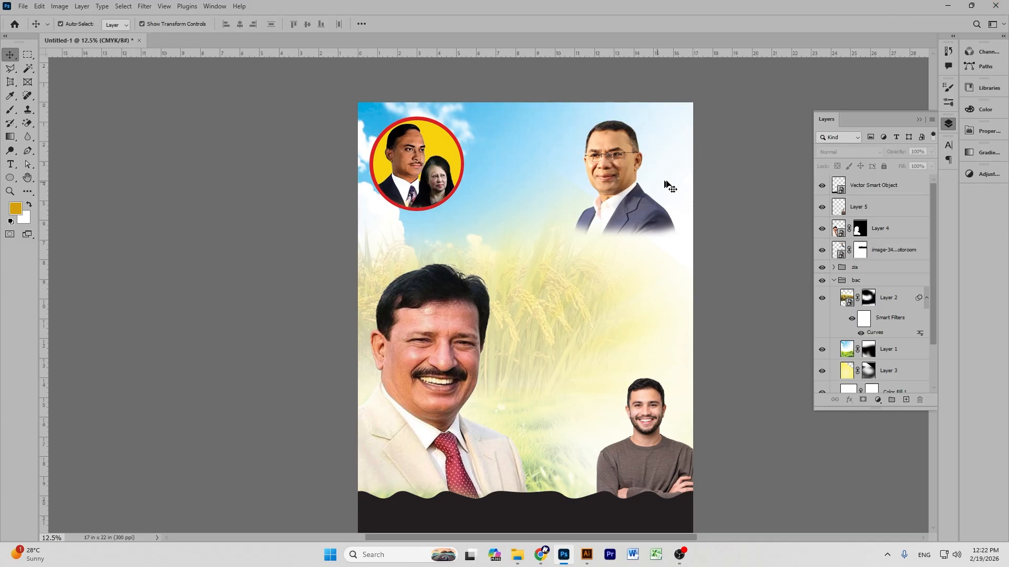
Select the dark wavy footer band on the poster.
scroll(707, 190, "down", 1)
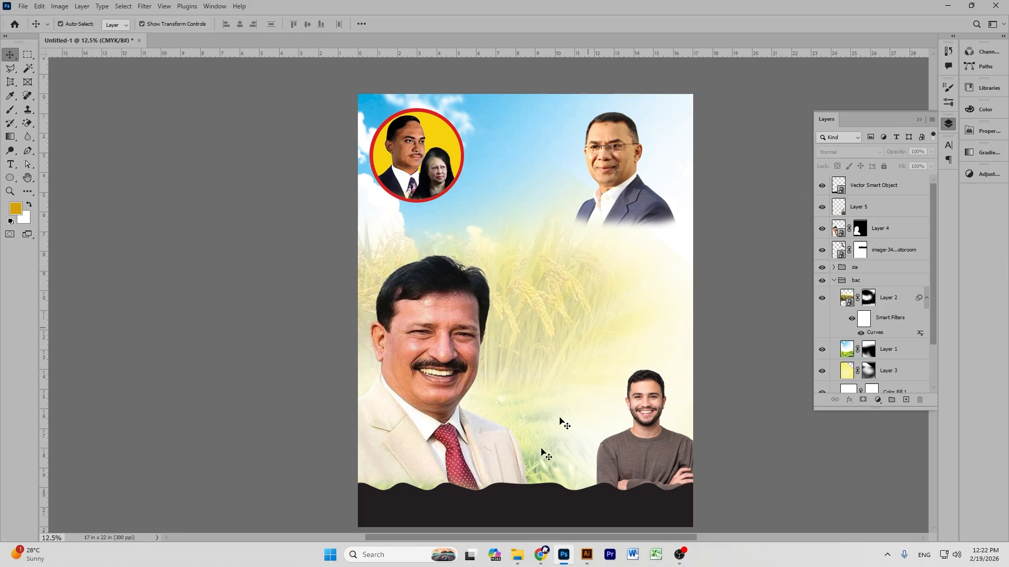
left_click(520, 486)
scroll(612, 322, "down", 2)
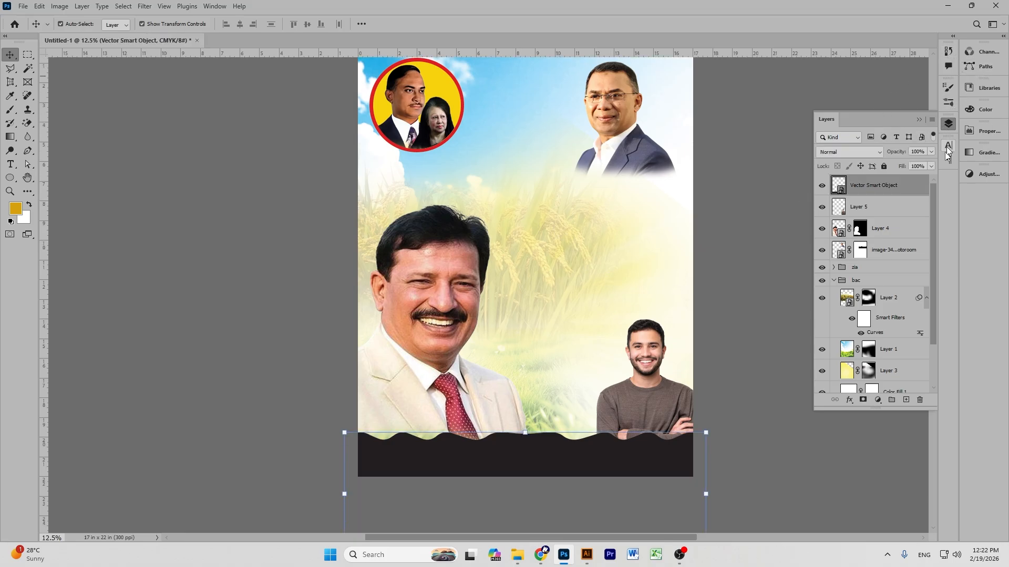
Give the wavy band's layer style a deep red Color Overlay (c50307).
double_click(918, 190)
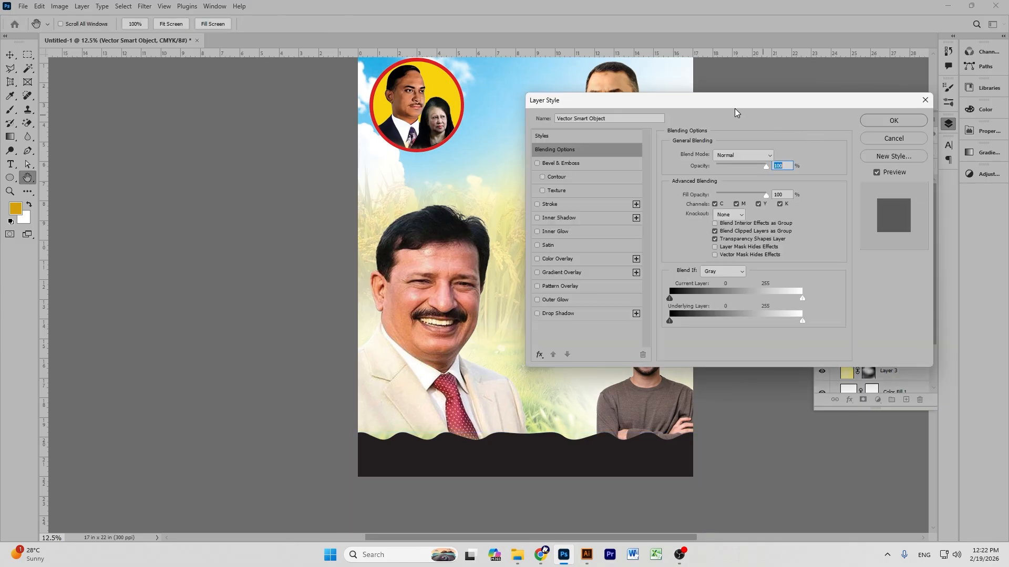
left_click_drag(685, 111, 790, 103)
left_click_drag(390, 188, 296, 195)
left_click_drag(660, 95, 601, 95)
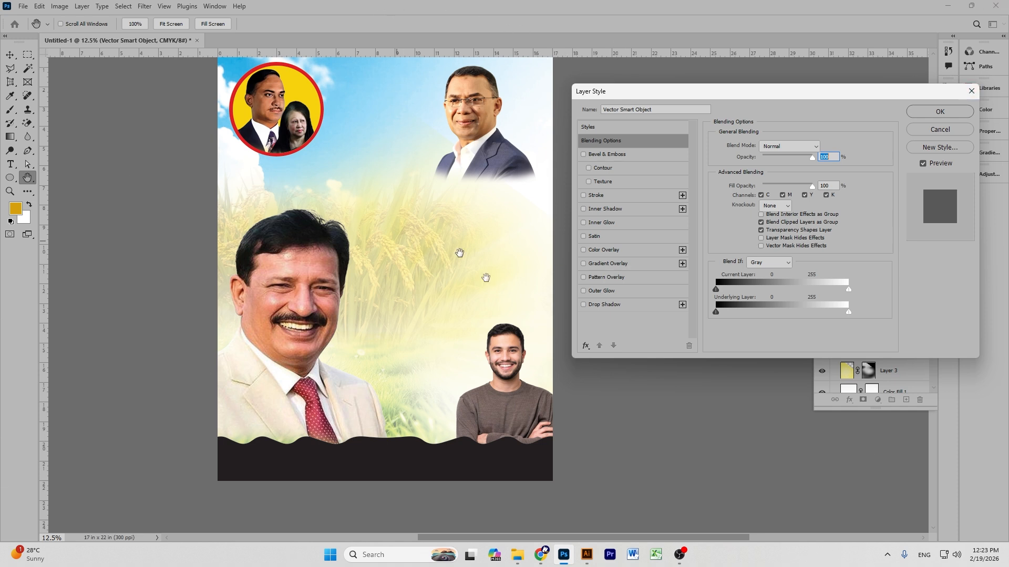
left_click(583, 250)
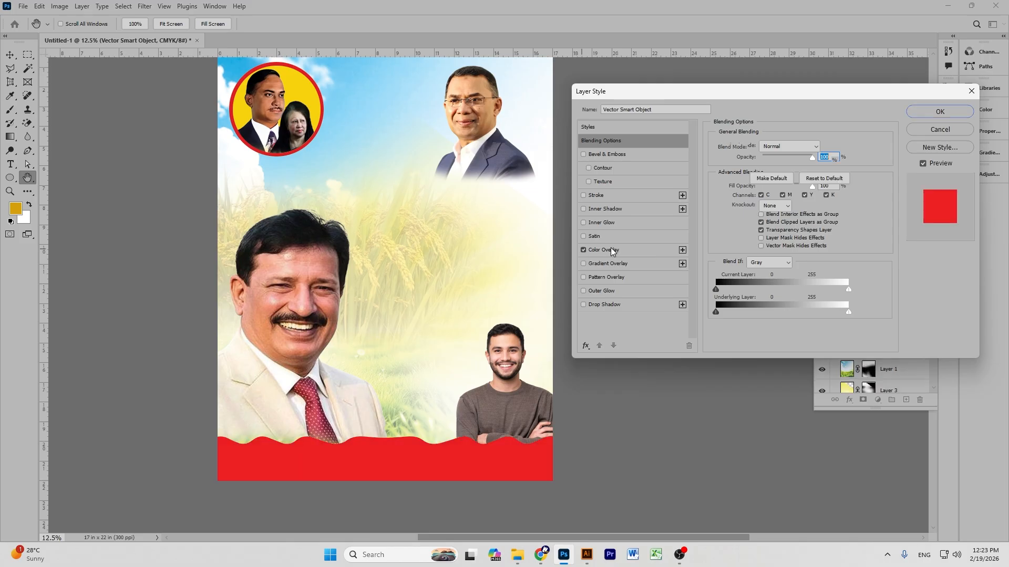
left_click(613, 252)
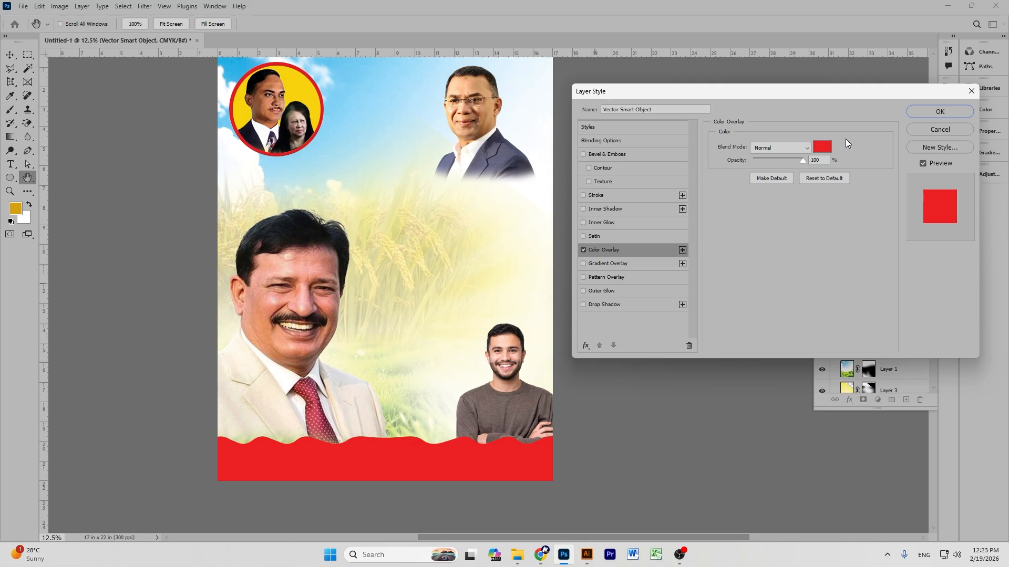
left_click(822, 149)
left_click_drag(852, 173, 853, 146)
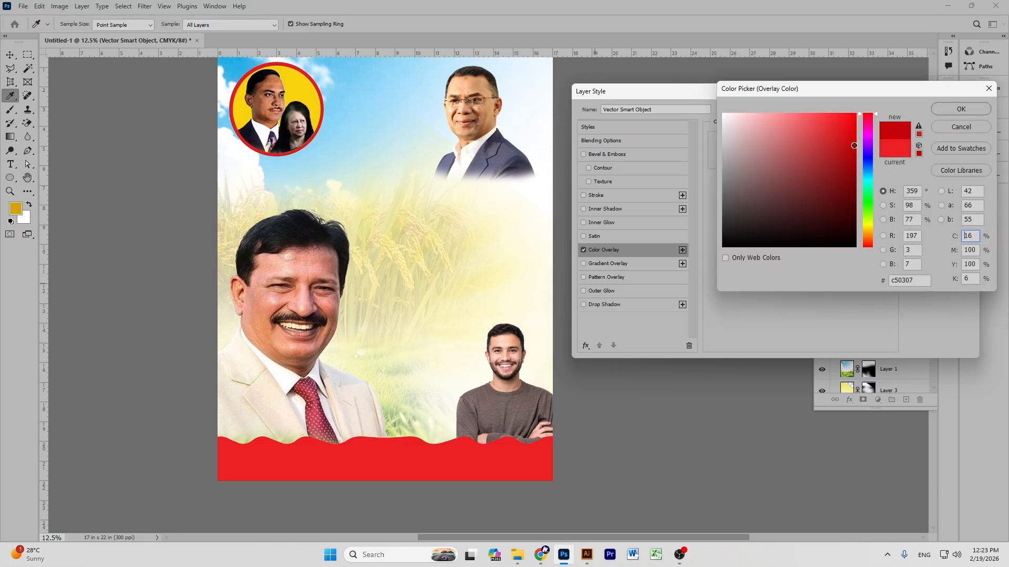
left_click(954, 110)
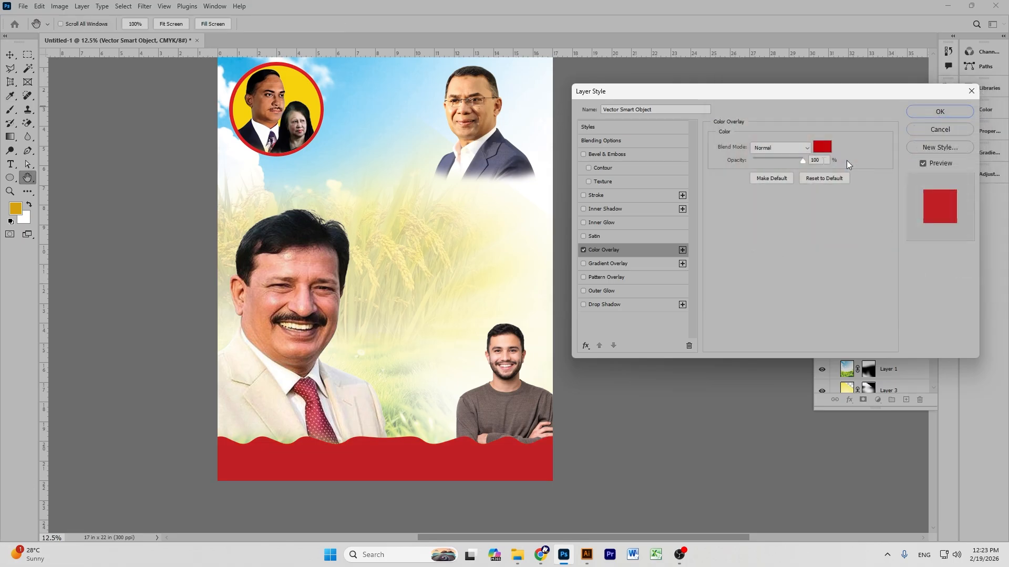
left_click(933, 114)
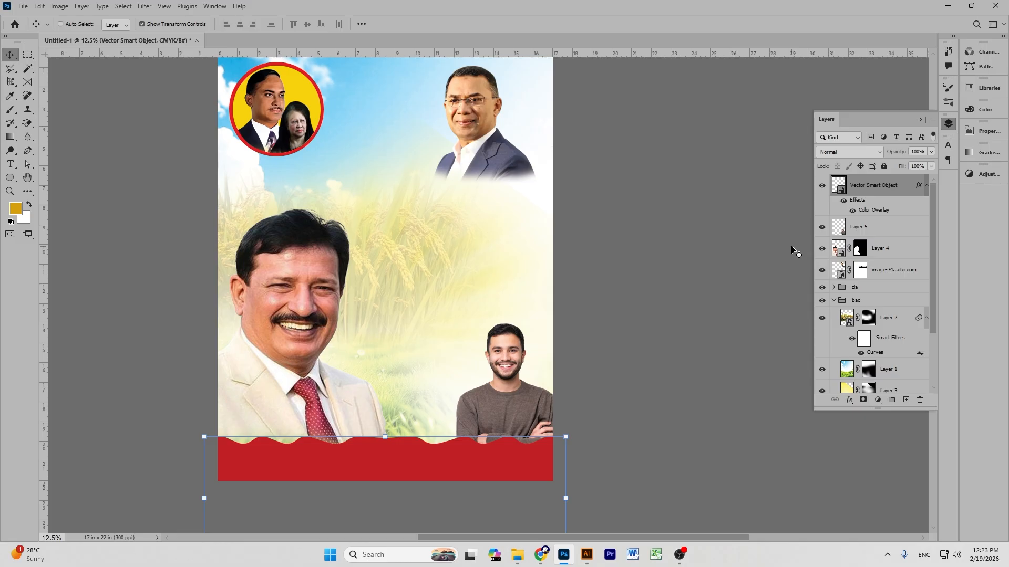
Duplicate the wave band, shift the copy slightly down and overlay it bright red ff0009.
key("ctrl+j")
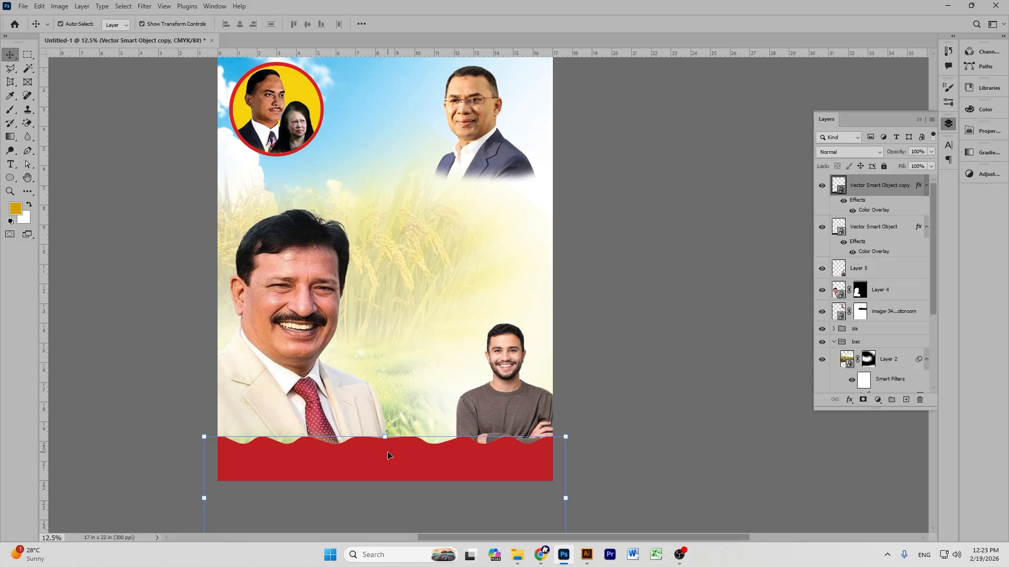
left_click_drag(388, 456, 387, 458)
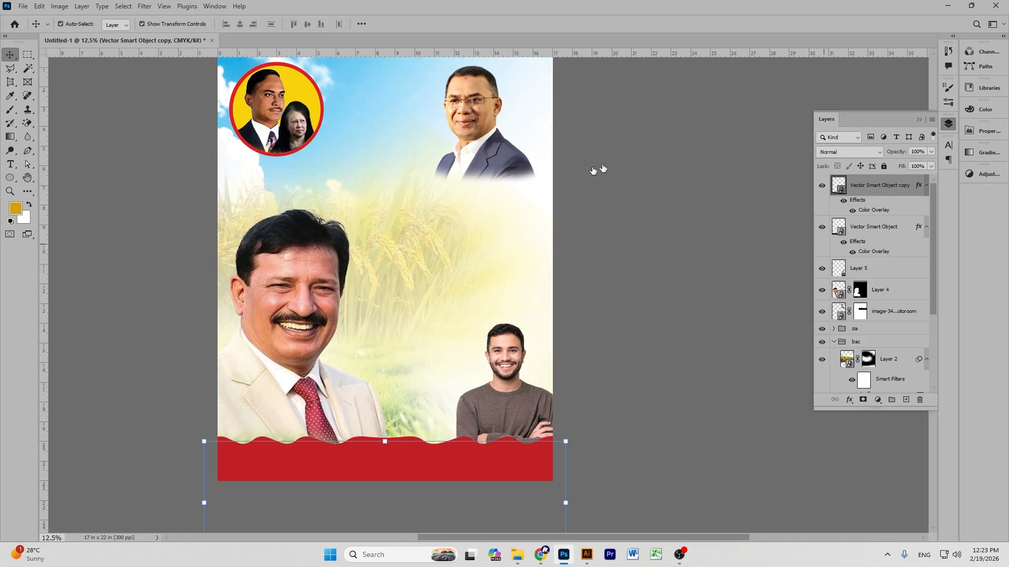
left_click(604, 251)
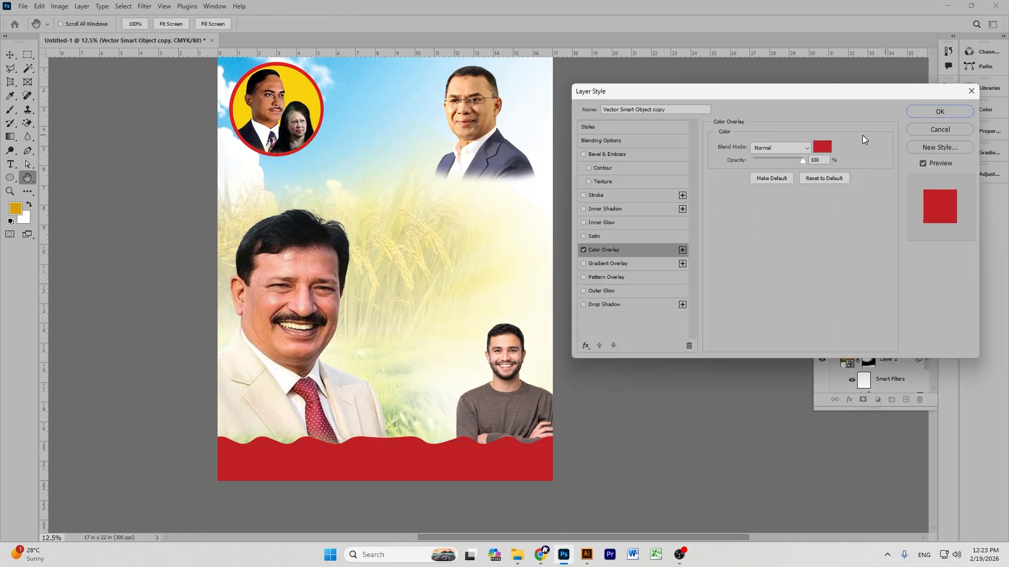
left_click(821, 147)
left_click_drag(844, 149, 936, 80)
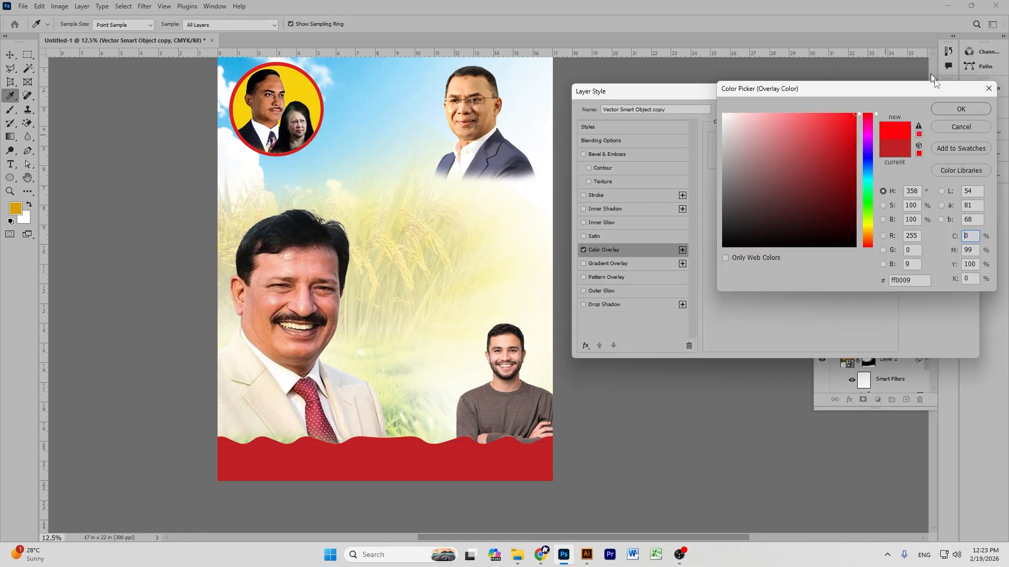
left_click(947, 109)
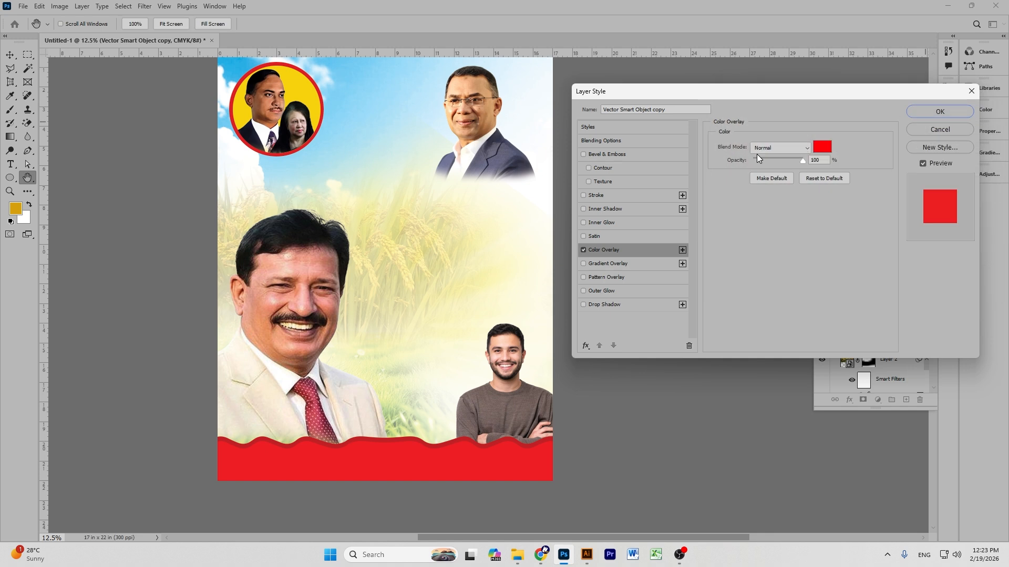
left_click(939, 112)
Change the original band's Color Overlay to white, leaving a white wavy edge.
left_click(883, 227)
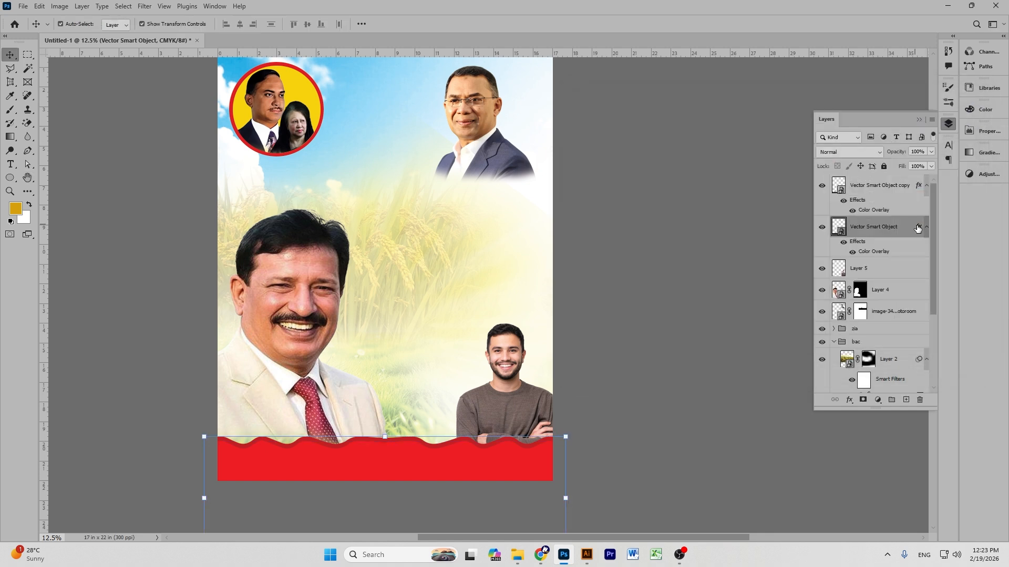
double_click(917, 228)
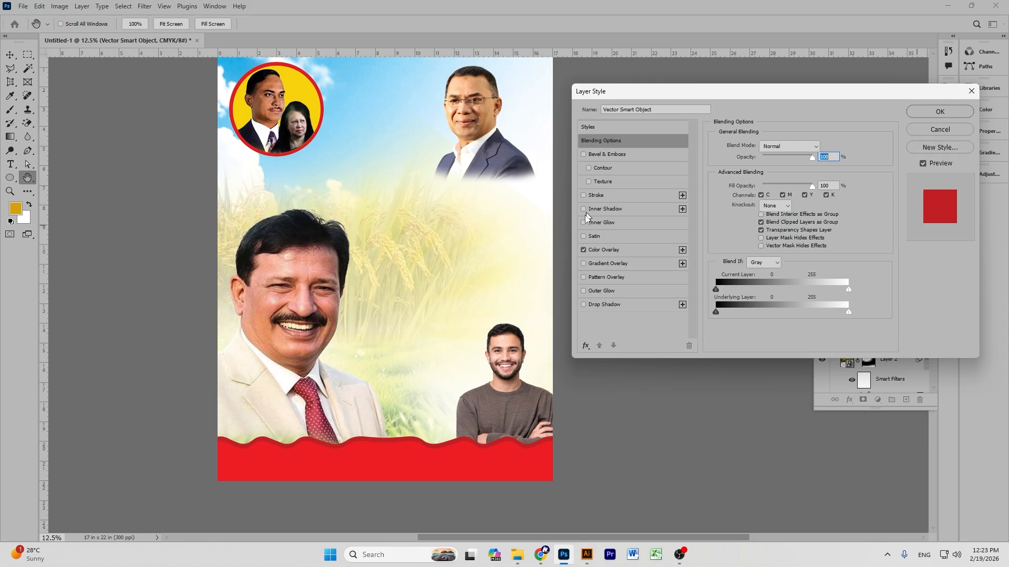
left_click(597, 249)
left_click(822, 146)
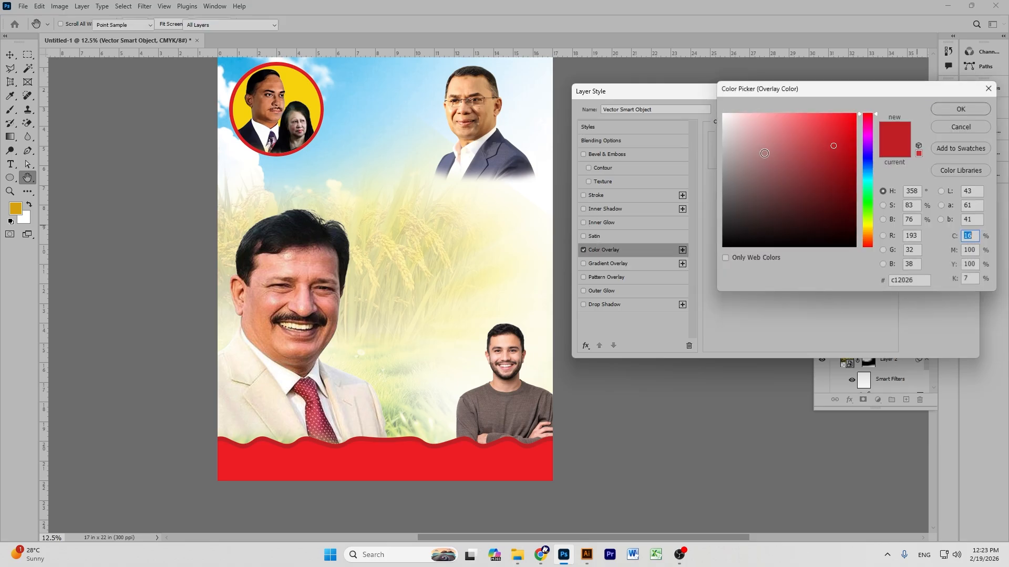
left_click(730, 113)
left_click_drag(730, 113, 722, 114)
left_click(965, 108)
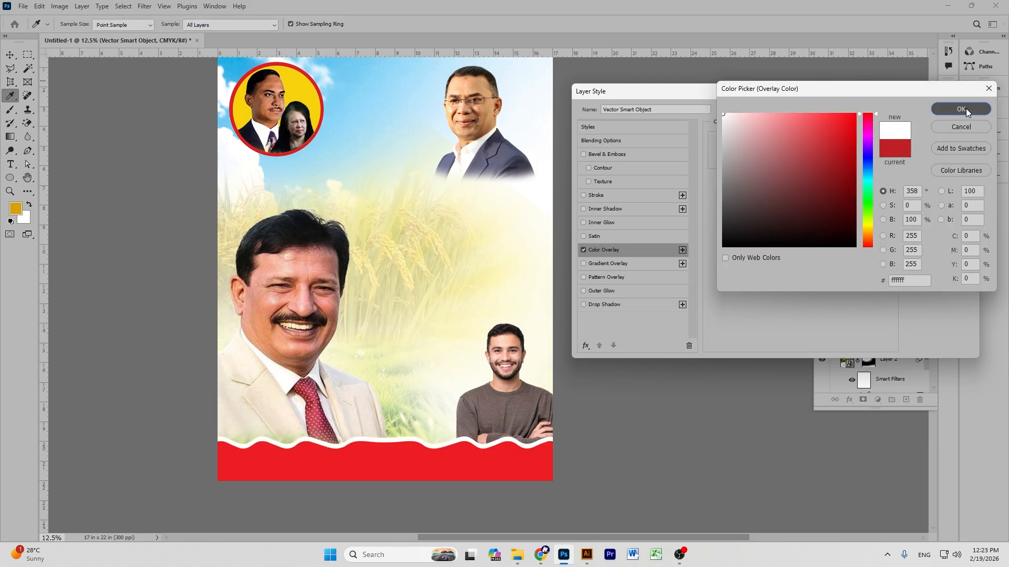
left_click(950, 113)
key("v")
left_click(680, 200)
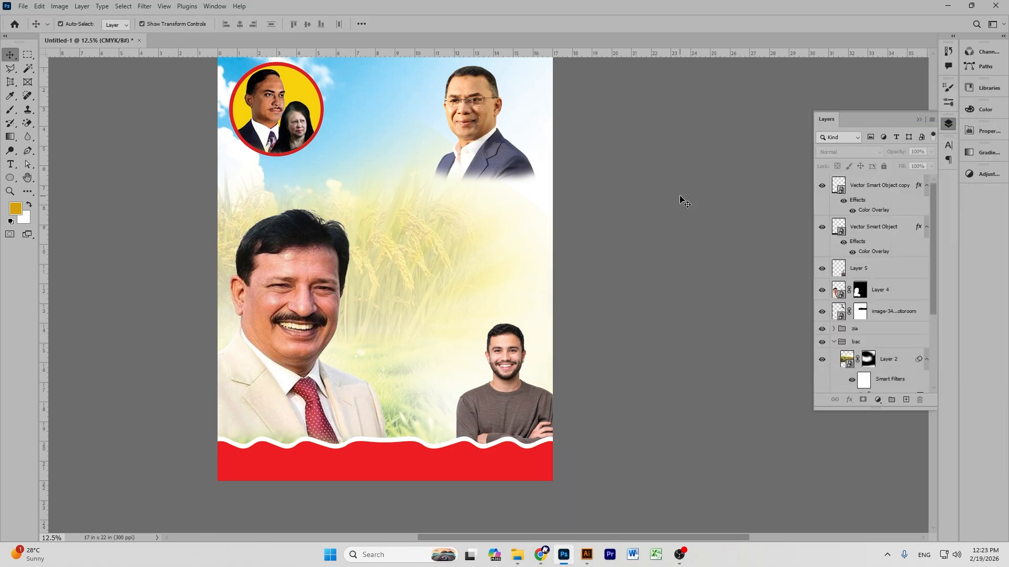
key("ctrl+minus")
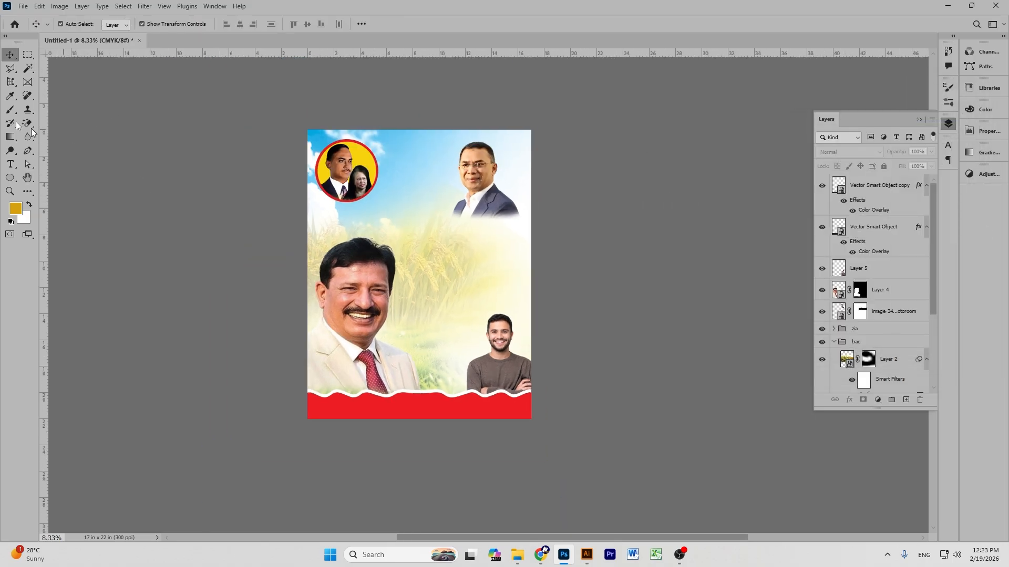
Pan and zoom back in on the poster to review the portraits.
left_click(29, 176)
left_click_drag(440, 199, 540, 259)
key("v")
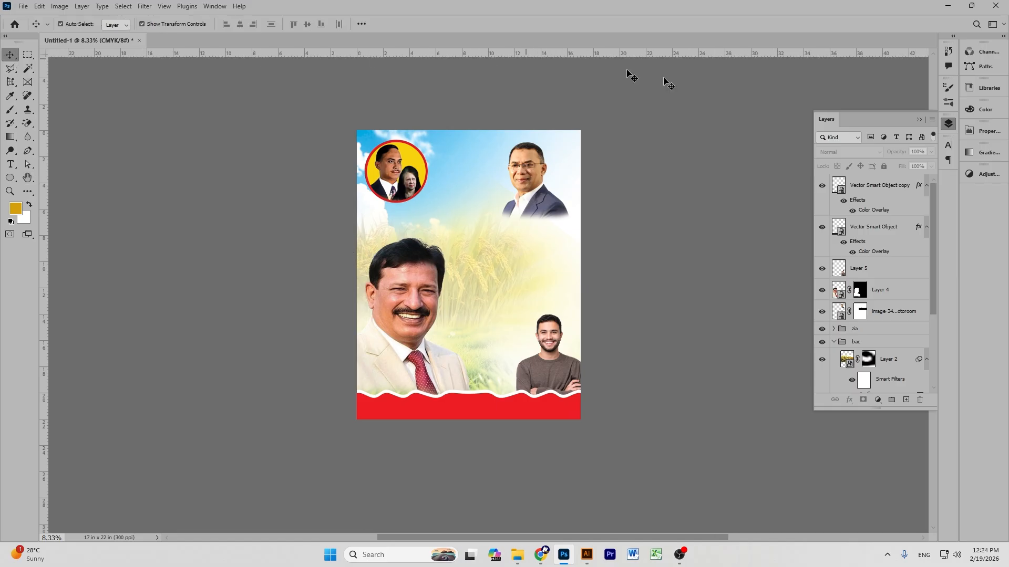
key("ctrl+plus")
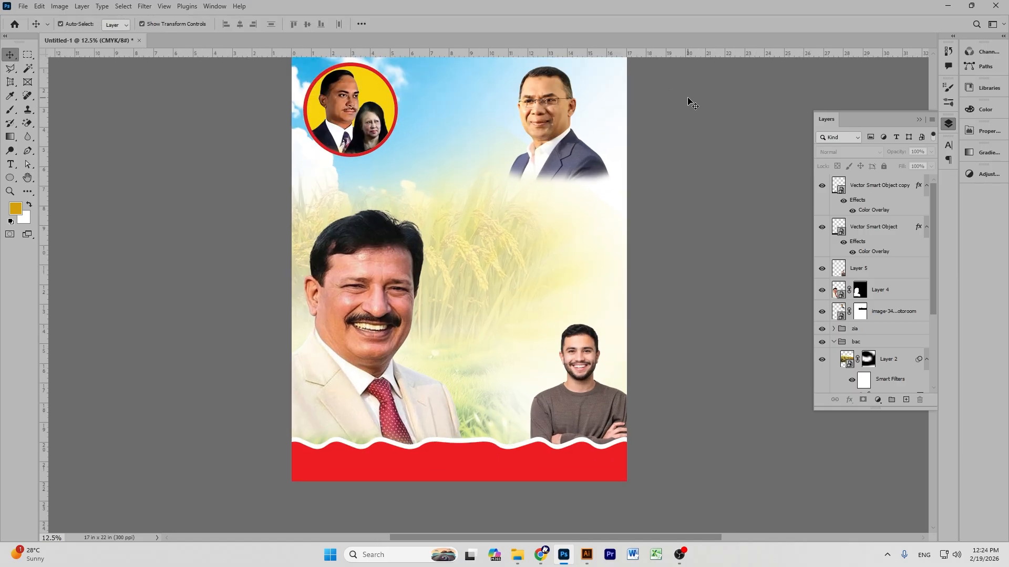
scroll(494, 167, "up", 3)
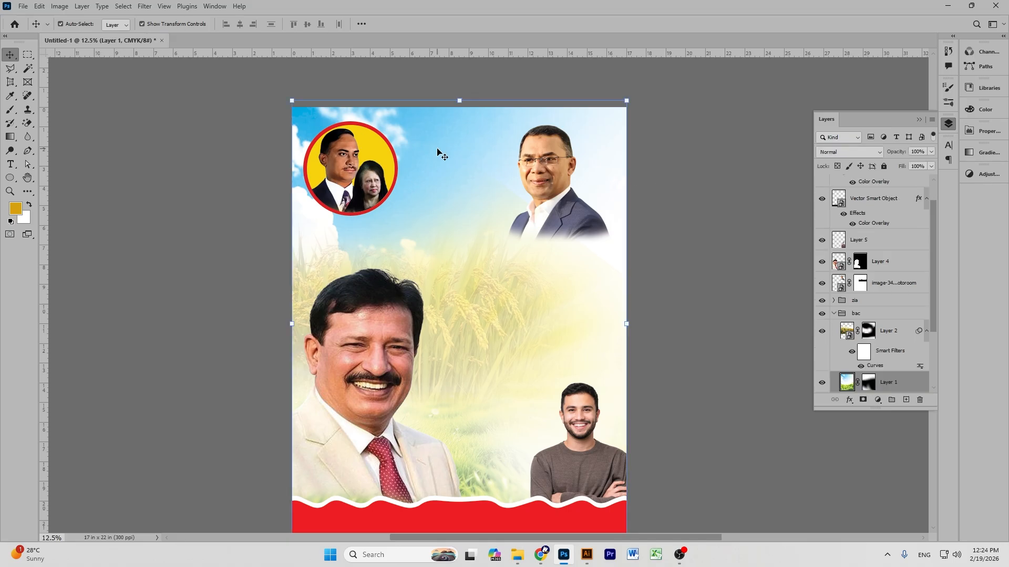
scroll(608, 241, "down", 3)
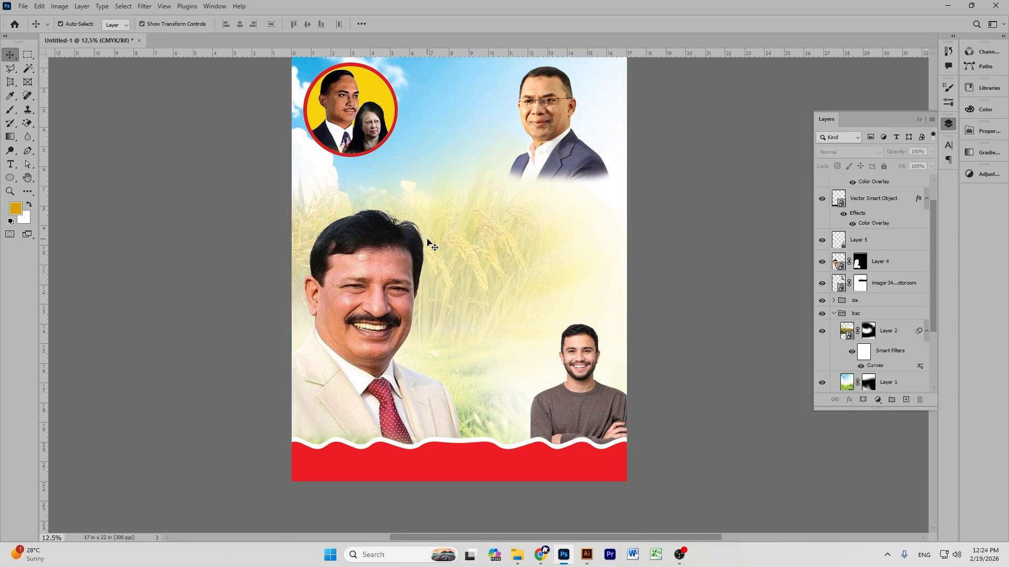
left_click(371, 249)
left_click(743, 153)
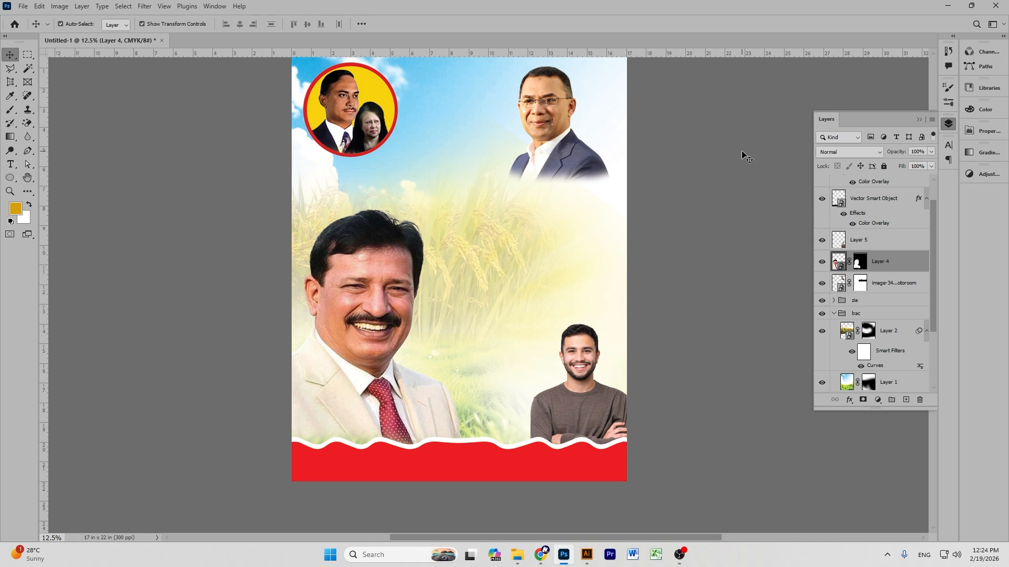
Select the layers from the red band copy down to Color Fill 1 and stamp them into merged Layer 6.
scroll(743, 153, "up", 3)
scroll(900, 203, "up", 2)
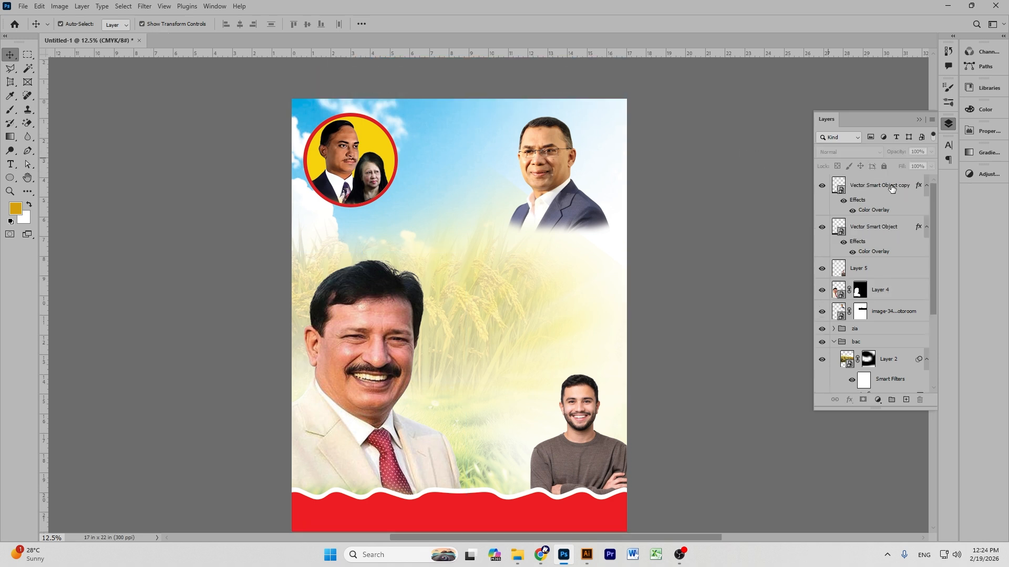
left_click(891, 188)
scroll(899, 268, "down", 3)
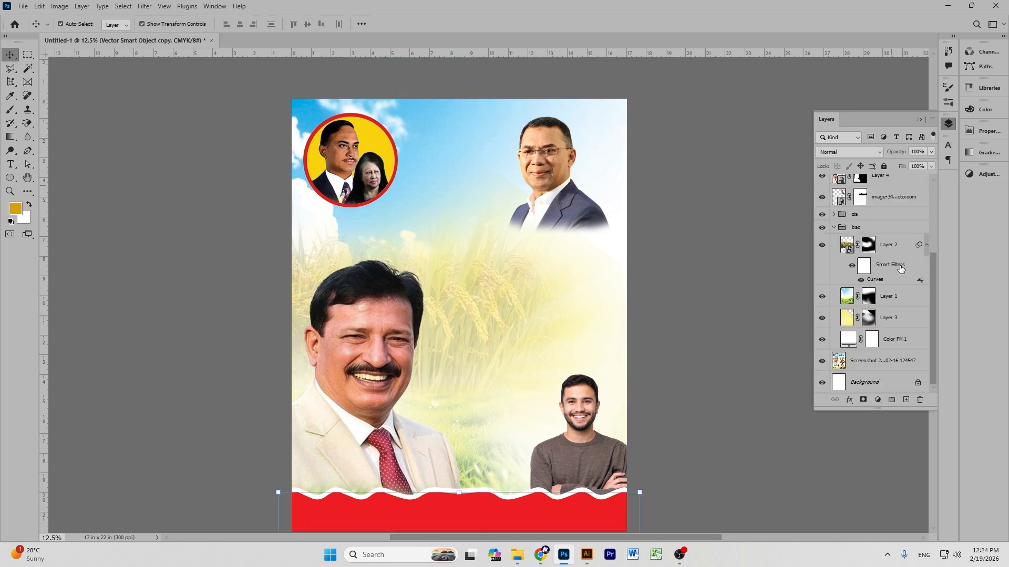
left_click(893, 340, "shift")
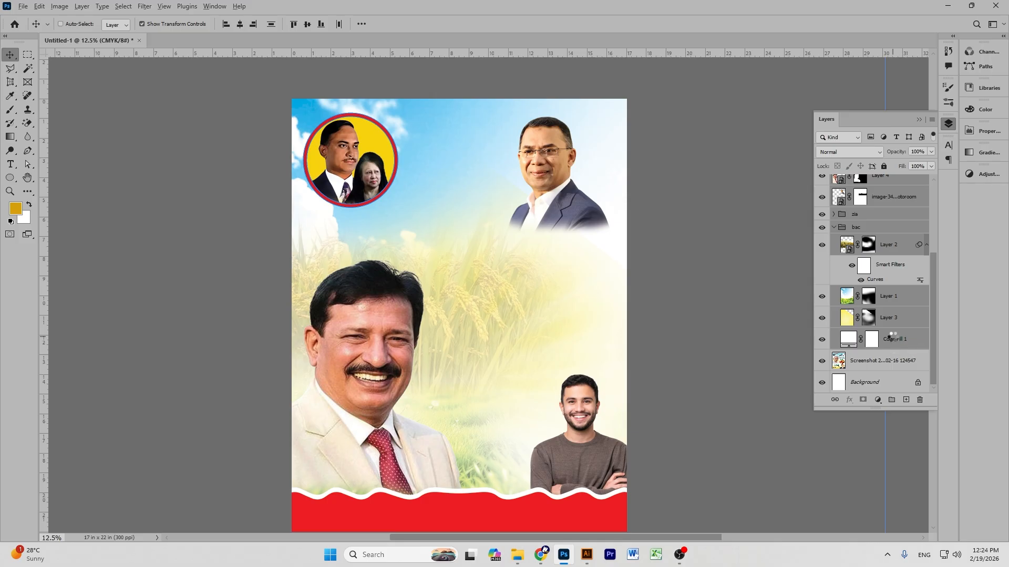
key("ctrl+alt+shift+e")
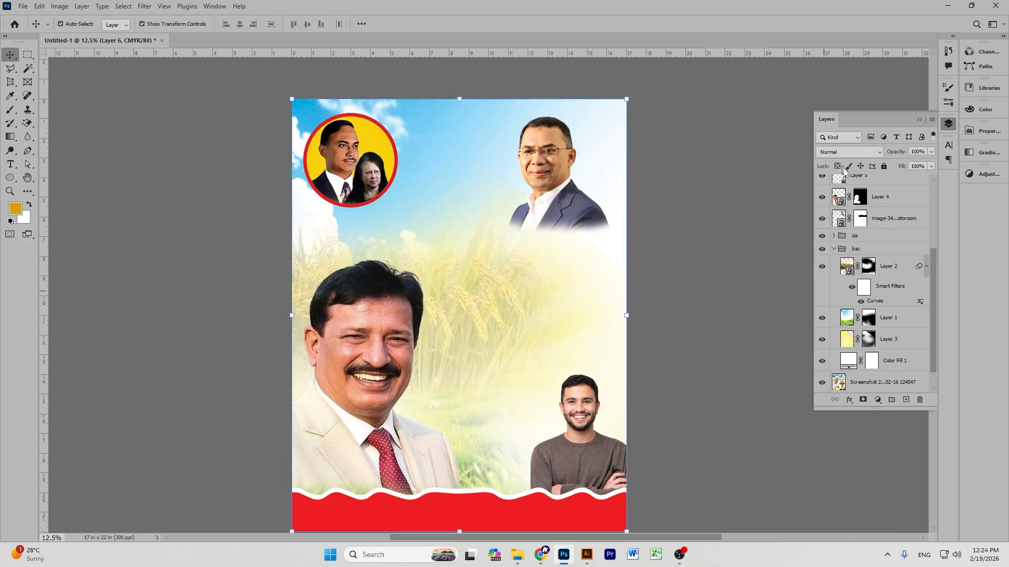
scroll(864, 224, "up", 5)
left_click_drag(357, 158, 435, 268)
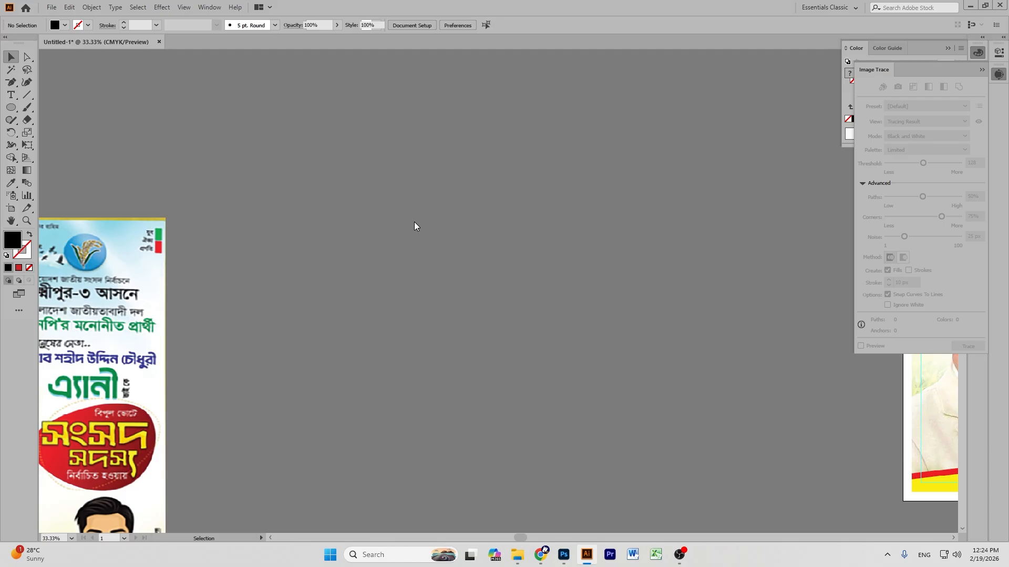
Move the placed poster image aside and delete its duplicate copy.
key("ctrl+minus")
key("ctrl+minus")
key("ctrl+minus")
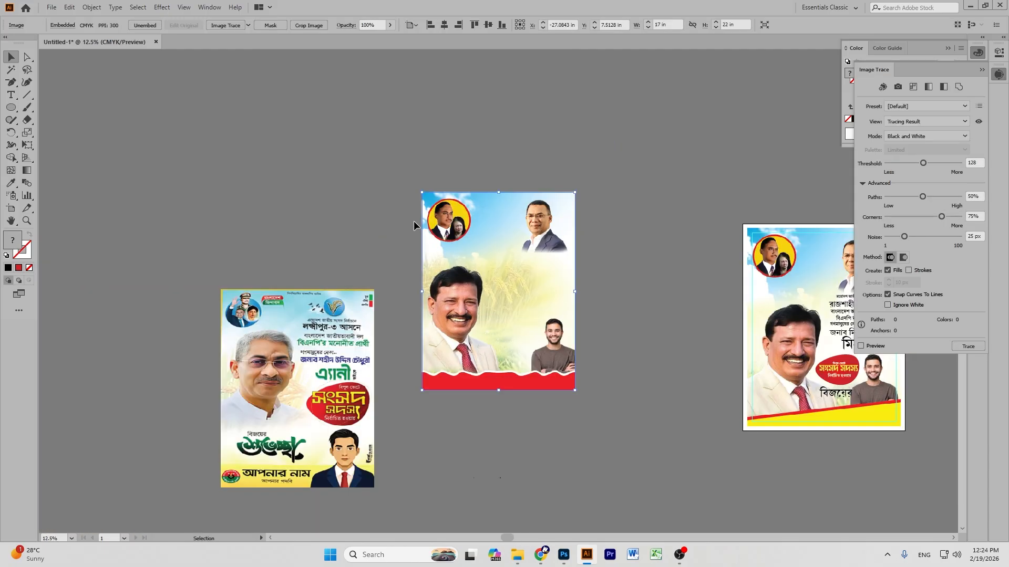
left_click_drag(740, 253, 561, 91)
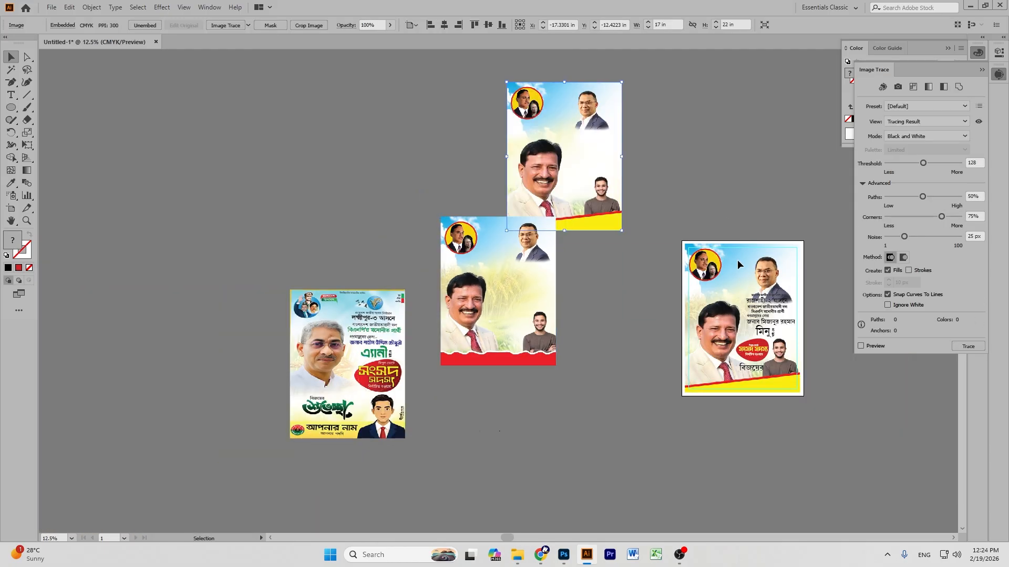
left_click(743, 204)
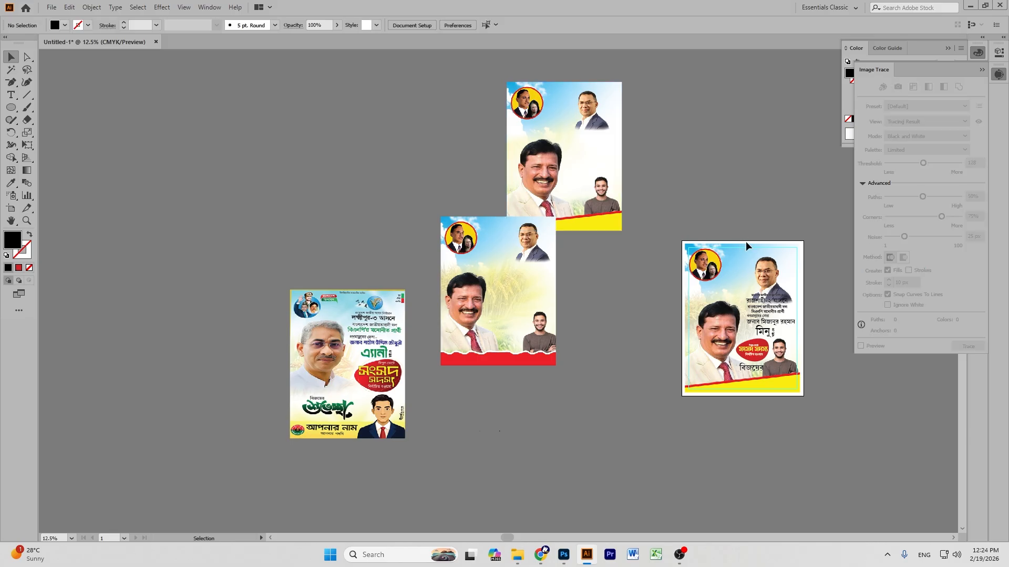
left_click(583, 138)
key("Delete")
Centre the poster image on the artboard and place it just above the old background.
left_click(499, 244)
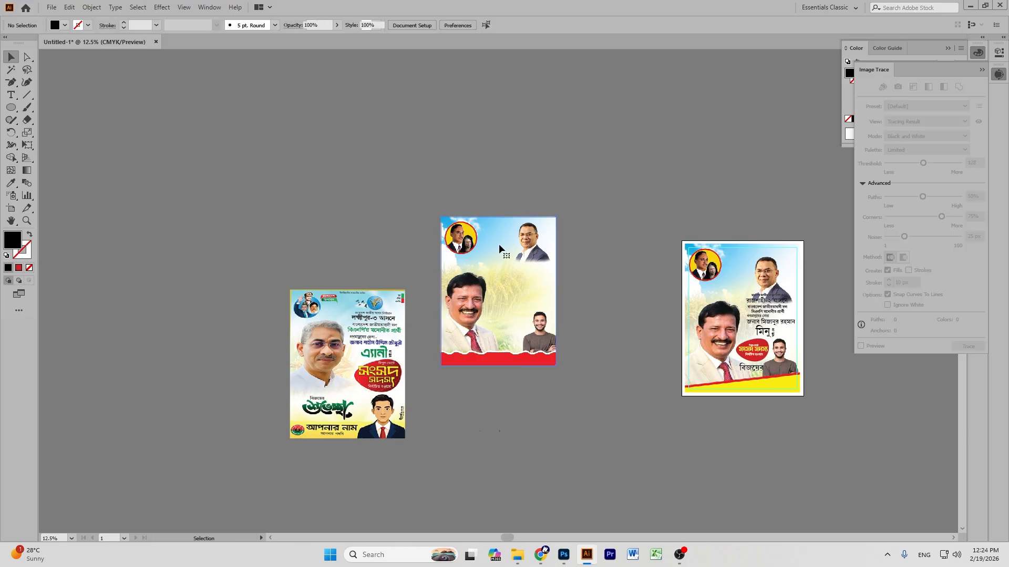
left_click(444, 25)
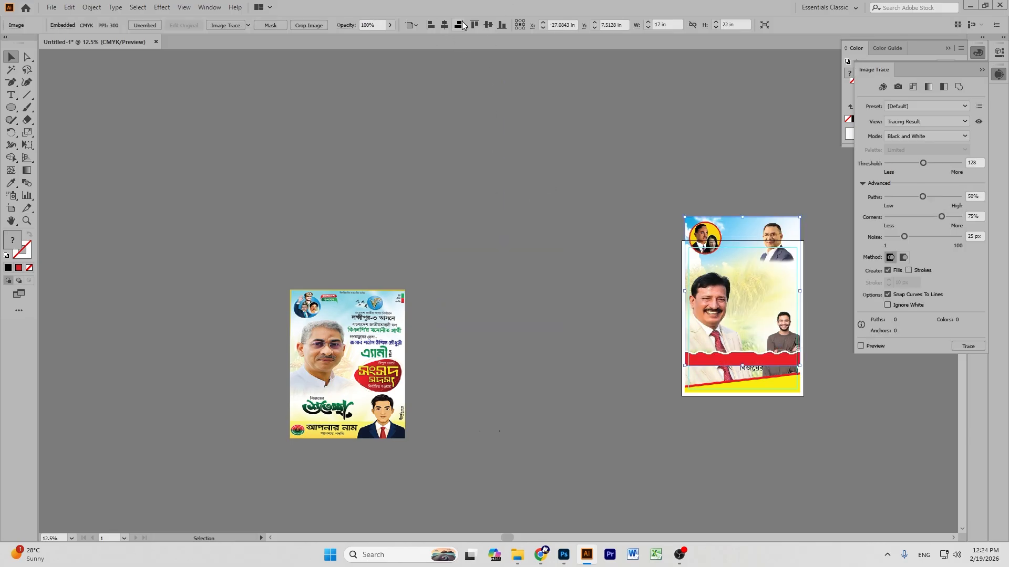
left_click(488, 25)
key("ctrl+shift+bracketleft")
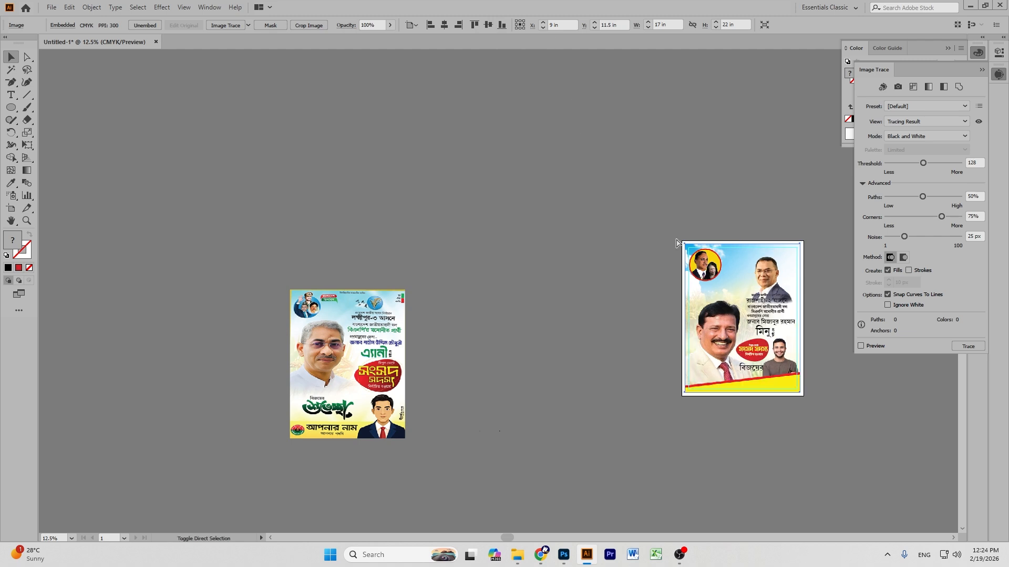
key("ctrl+bracketright")
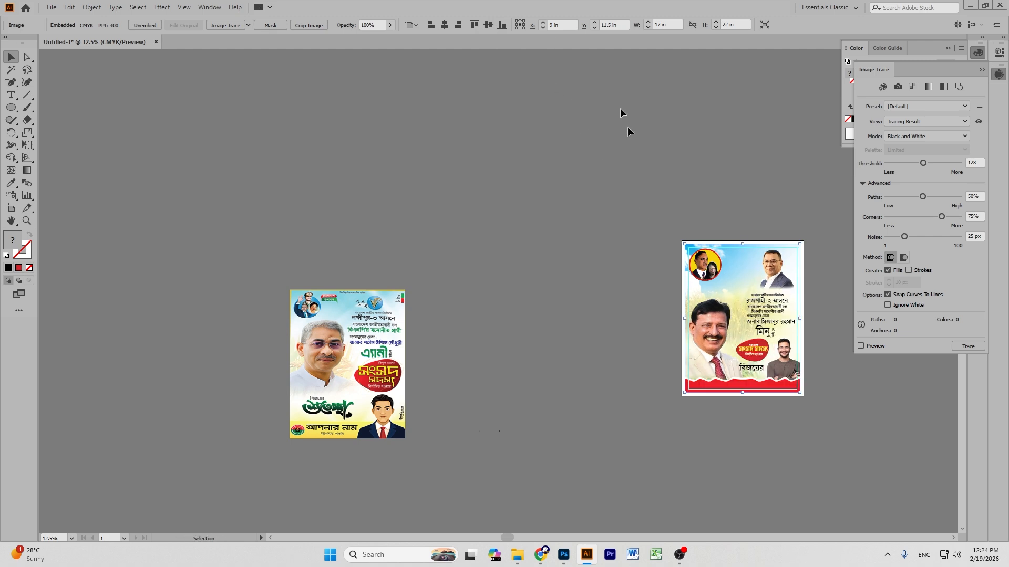
left_click(602, 85)
Pan to the right poster and zoom to 50% to view its top portraits.
left_click(11, 221)
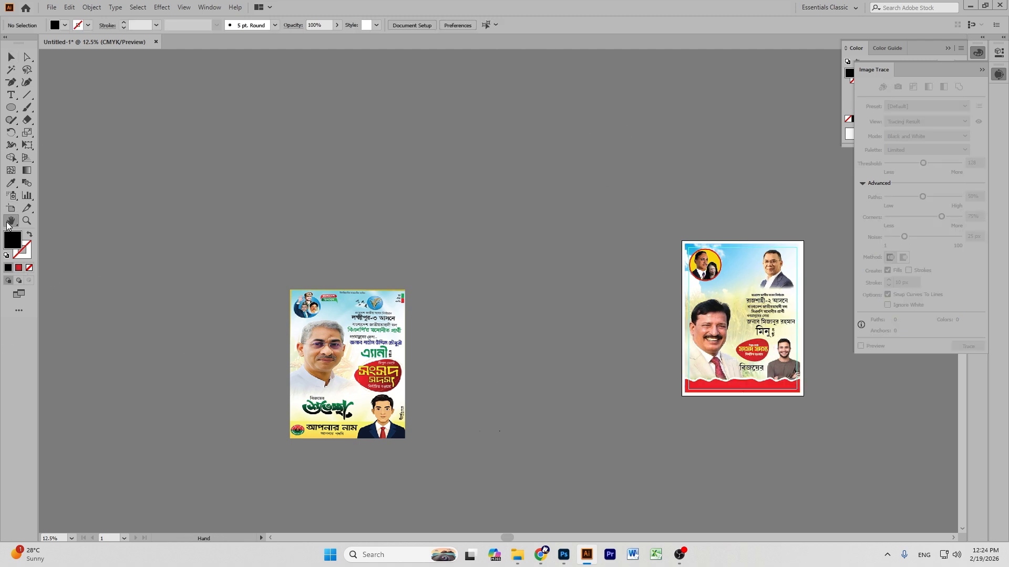
left_click_drag(756, 341, 300, 254)
left_click_drag(526, 286, 550, 300)
key("ctrl+equal")
key("ctrl+equal")
key("ctrl+equal")
key("ctrl+equal")
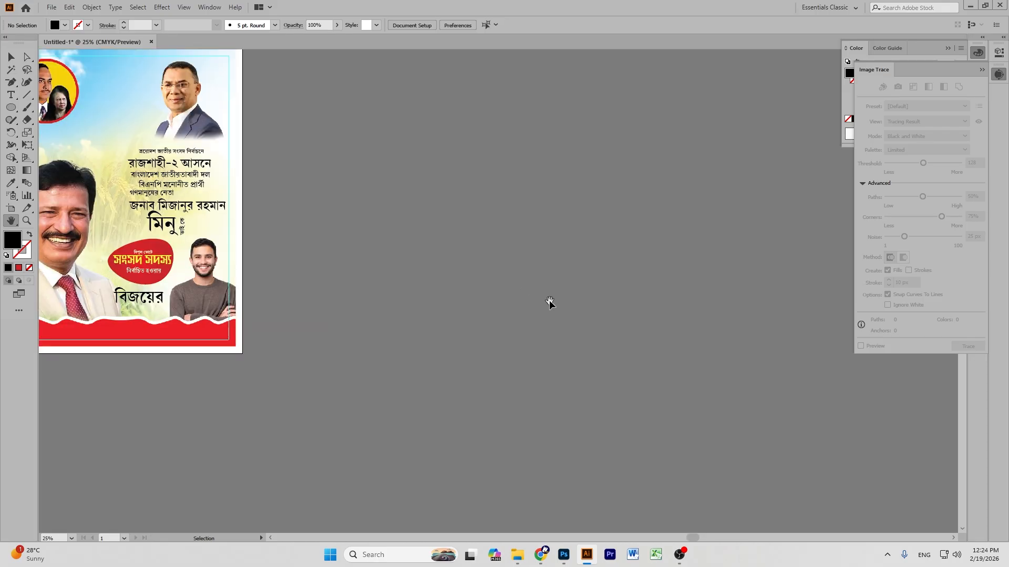
left_click_drag(316, 121, 528, 195)
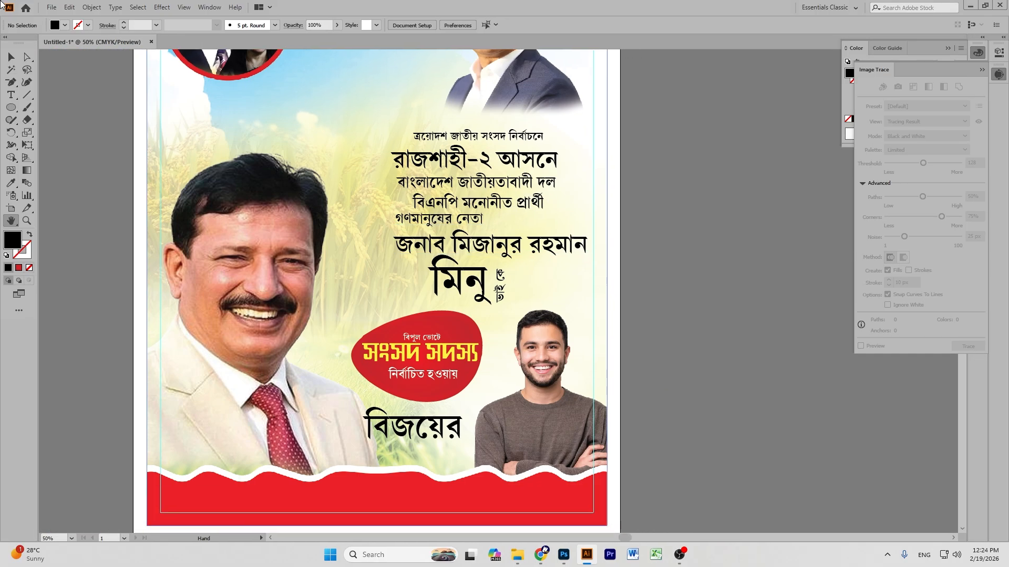
left_click_drag(472, 261, 504, 333)
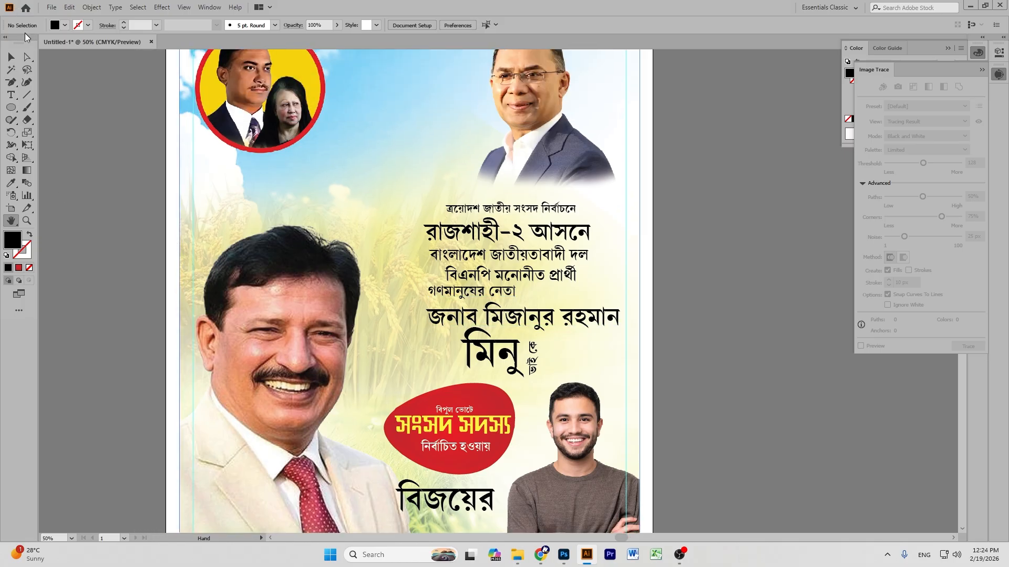
left_click(11, 56)
Centre the Bengali heading text horizontally and move it higher on the poster.
left_click(534, 231)
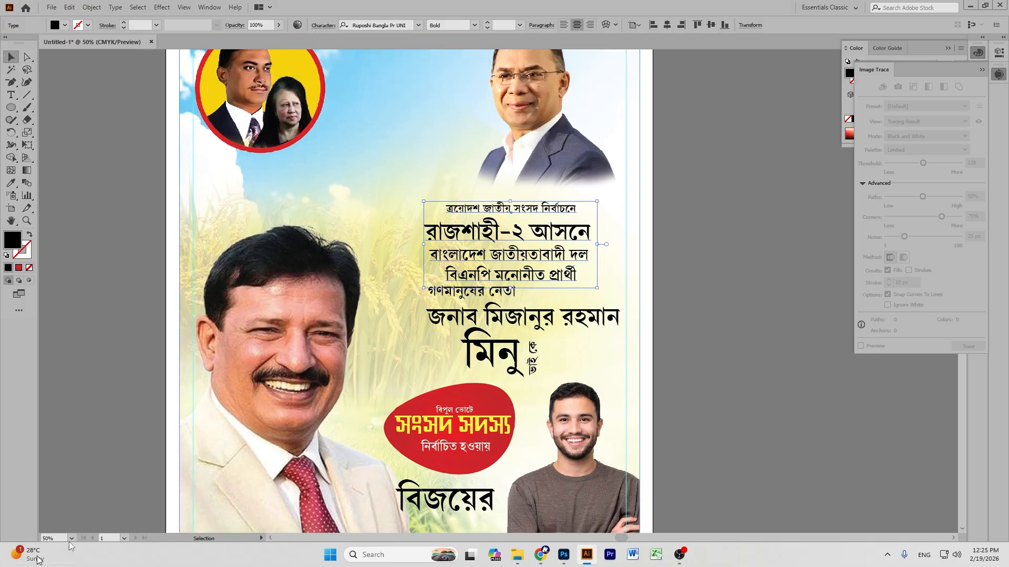
left_click(672, 24)
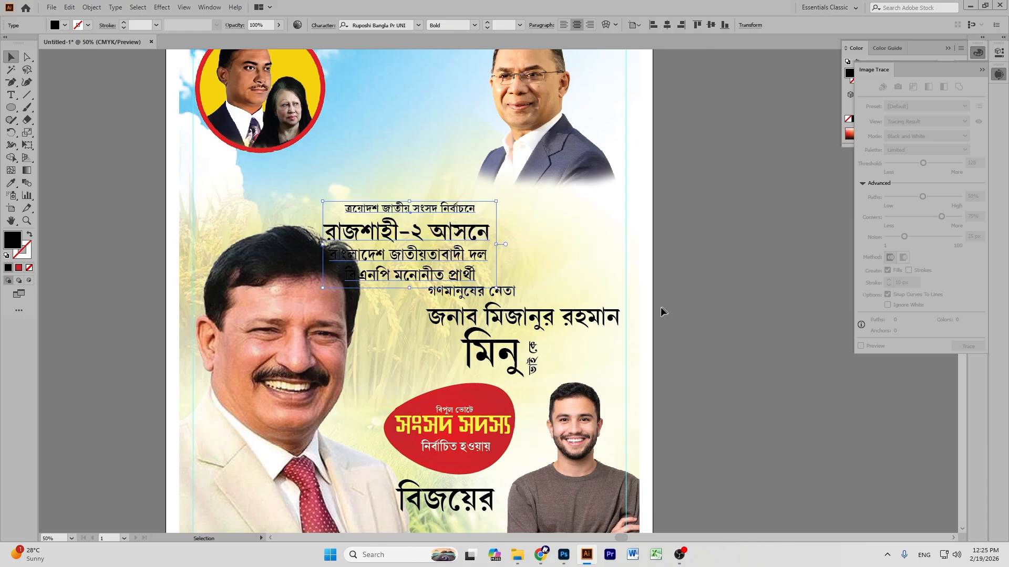
left_click_drag(426, 252, 437, 206)
left_click(757, 282)
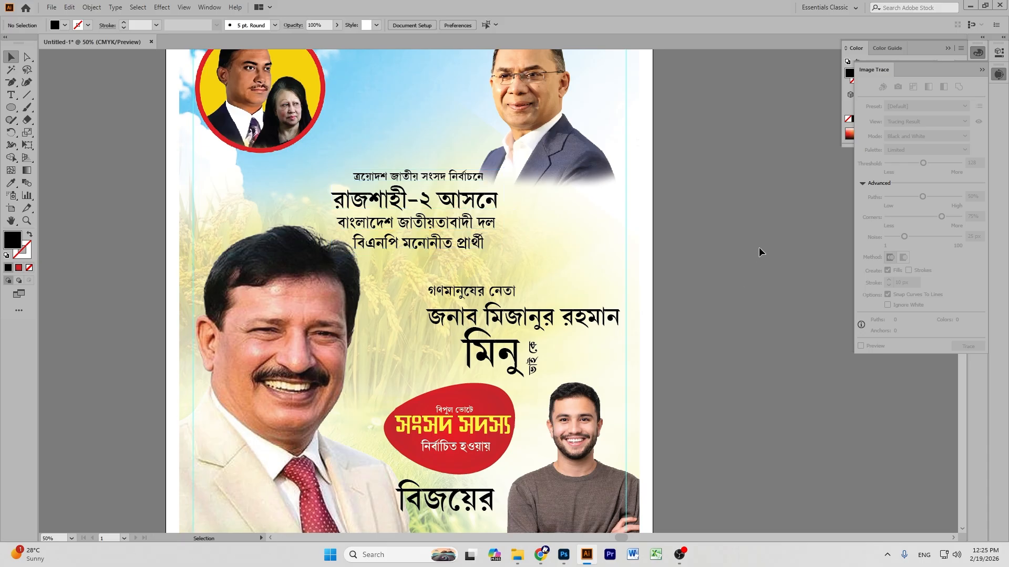
Move the name block up beneath the heading and fine-tune both positions.
left_click_drag(503, 323, 460, 292)
left_click(443, 206)
left_click_drag(443, 206, 445, 194)
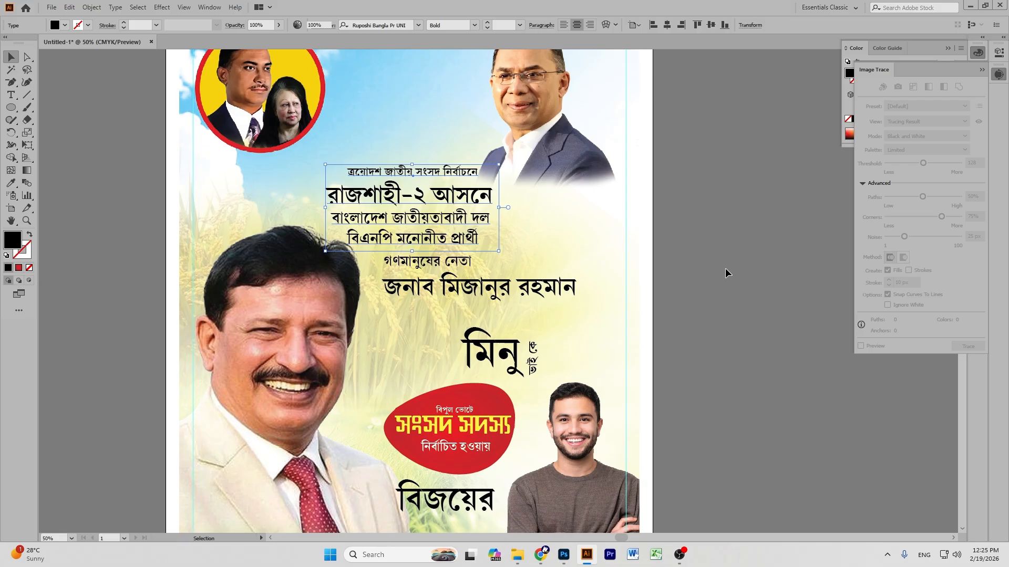
left_click(725, 273)
left_click_drag(511, 289, 464, 298)
left_click(711, 324)
Undo an accidental move of the name block and unlock all objects with Ctrl+Alt+2.
left_click(547, 288)
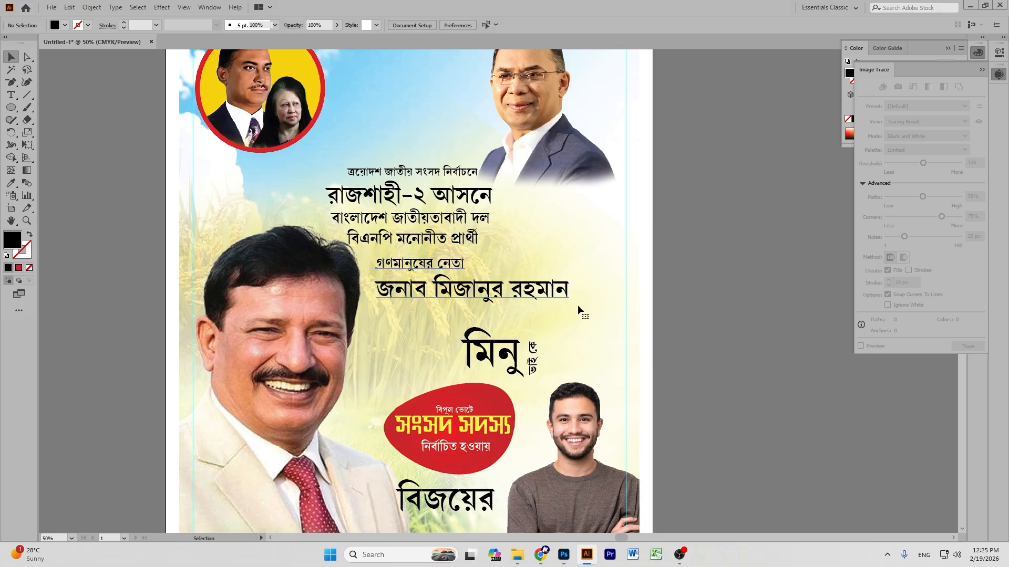
left_click_drag(576, 312, 584, 314)
key("ctrl+z")
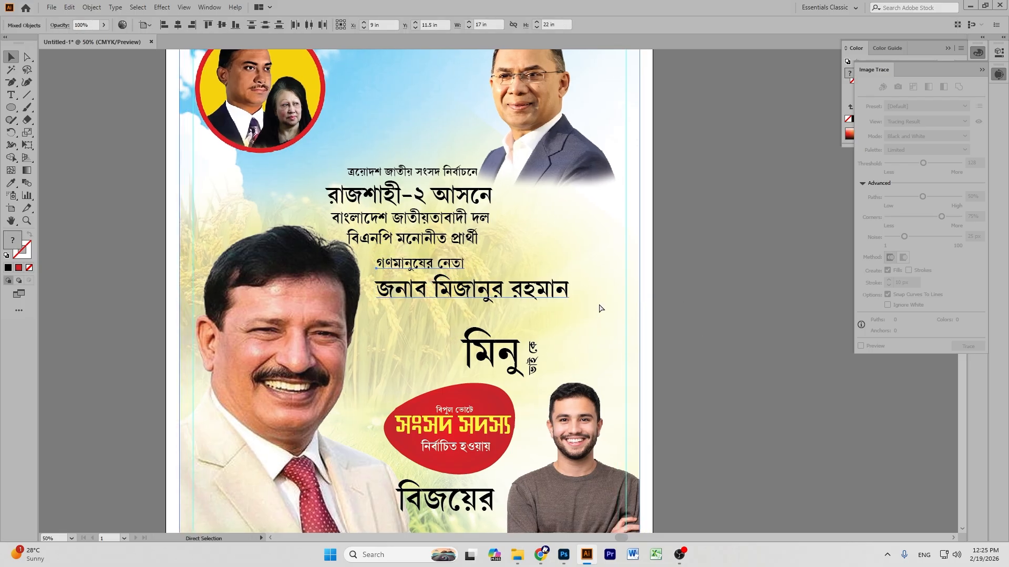
left_click(694, 283)
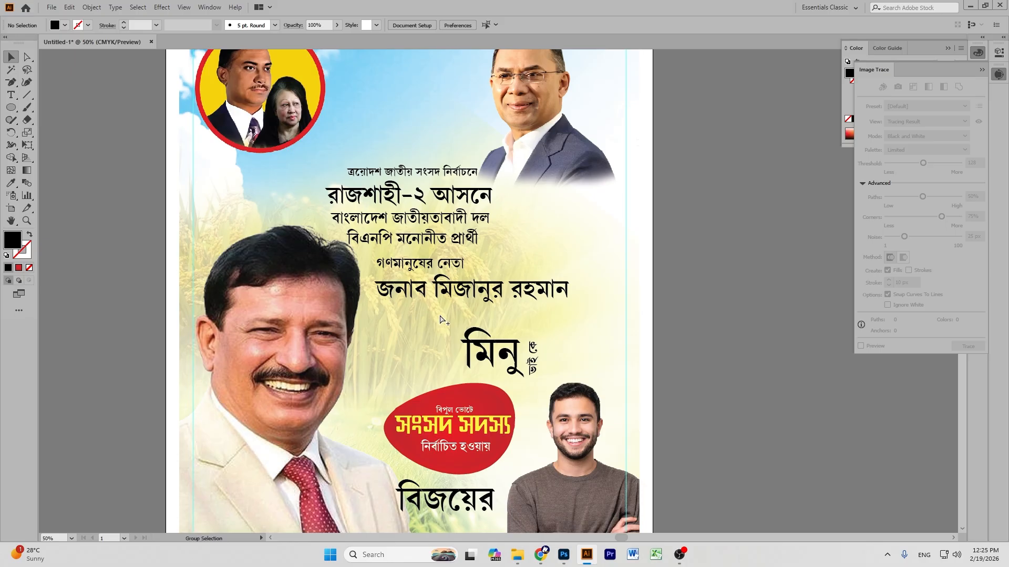
key("ctrl+alt+2")
left_click(722, 269)
left_click_drag(625, 257, 544, 275)
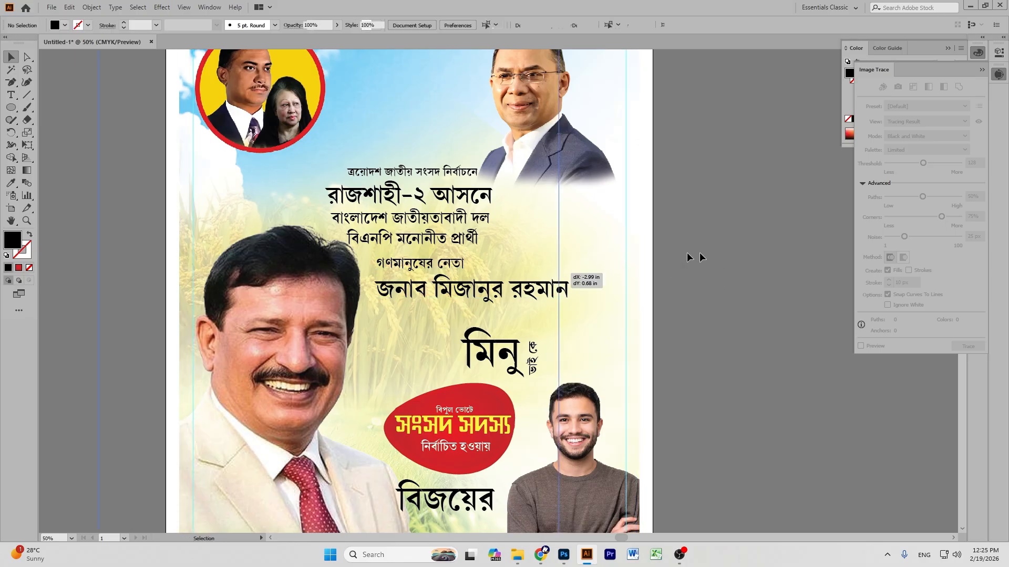
Undo the accidental background move and delete the stray extra image strip.
left_click_drag(625, 267, 651, 272)
key("ctrl+z")
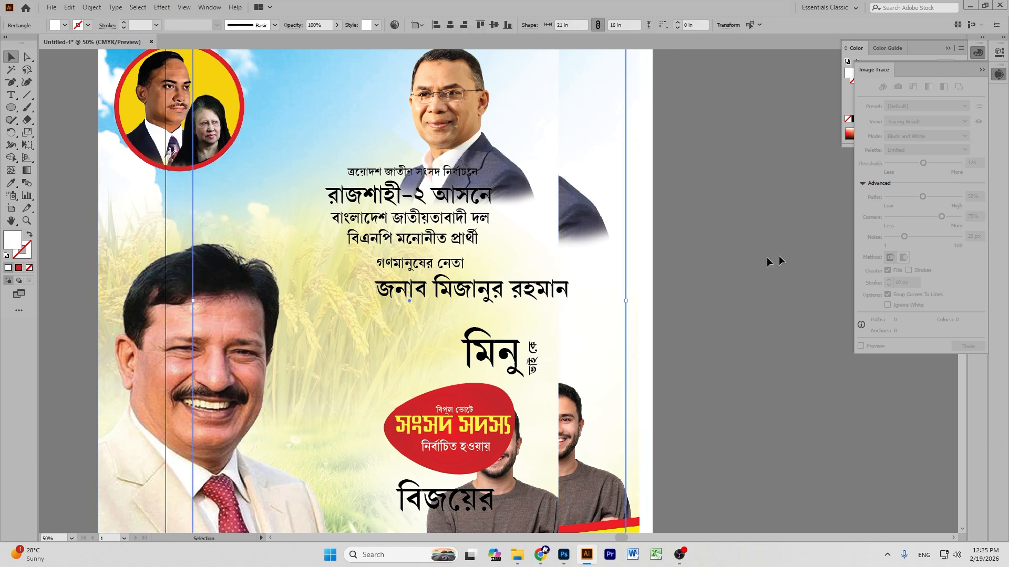
left_click(688, 224)
left_click(638, 178)
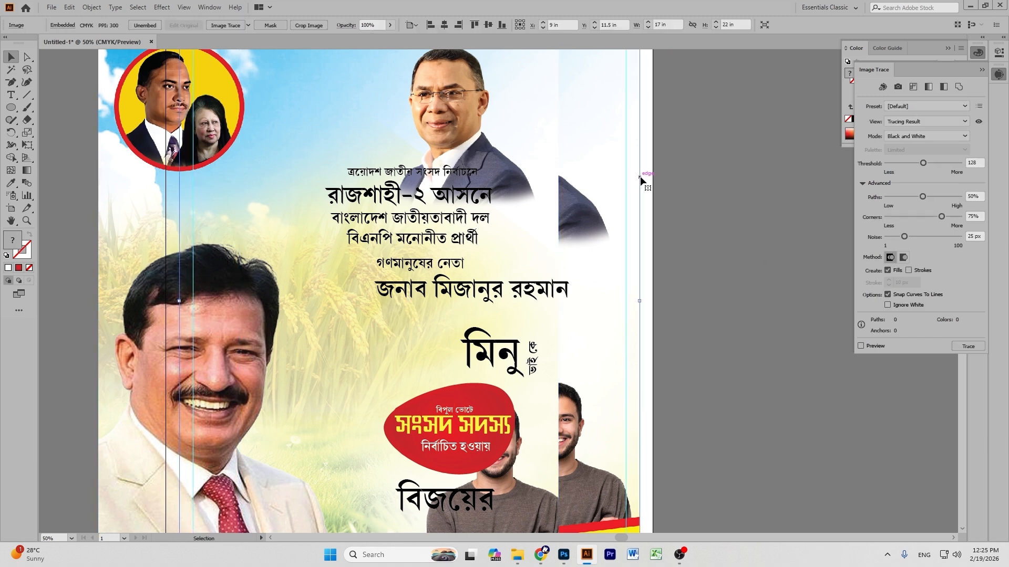
key("Delete")
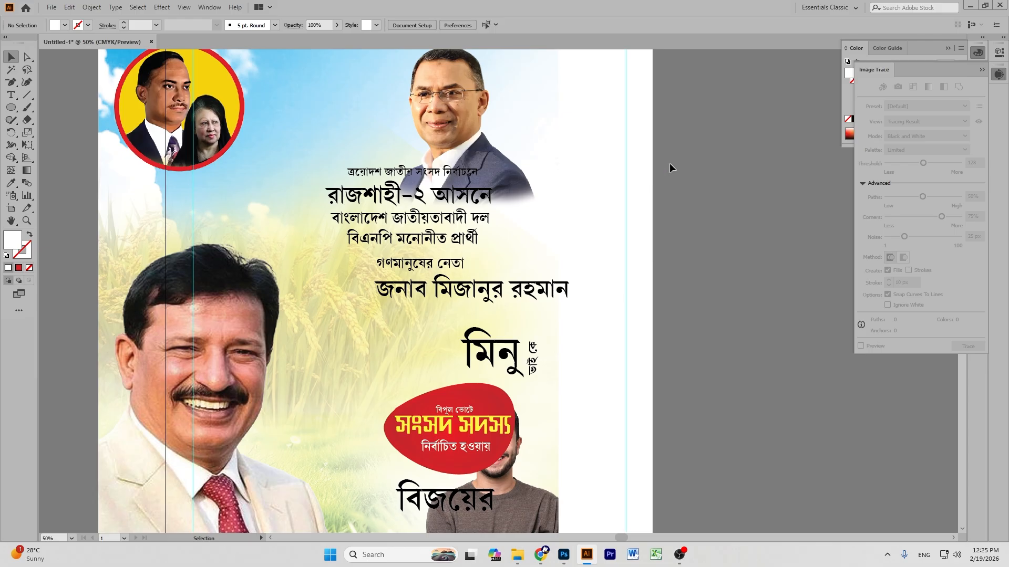
Centre the paddy background photo horizontally and vertically on the artboard.
left_click(624, 177)
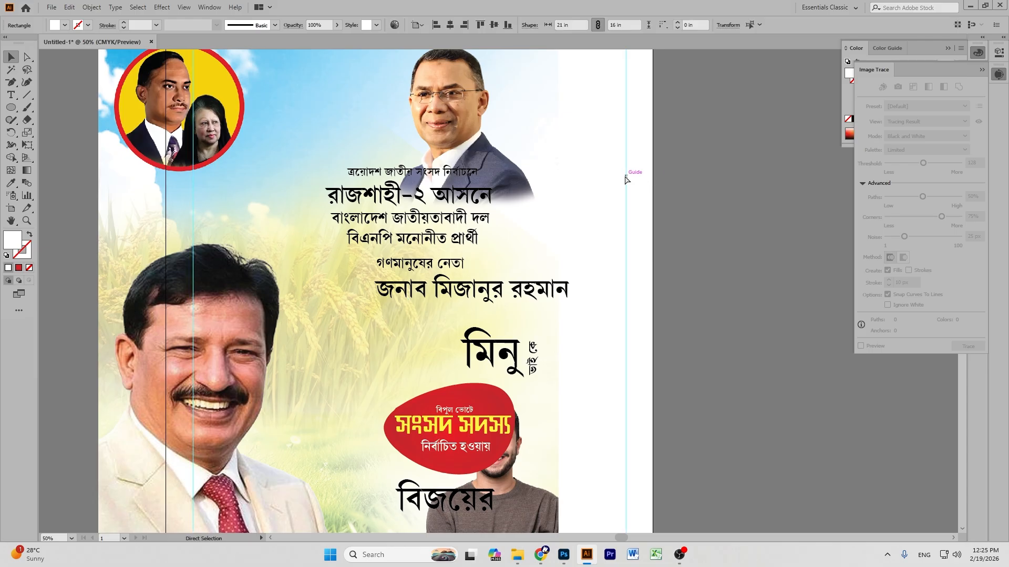
left_click(544, 157)
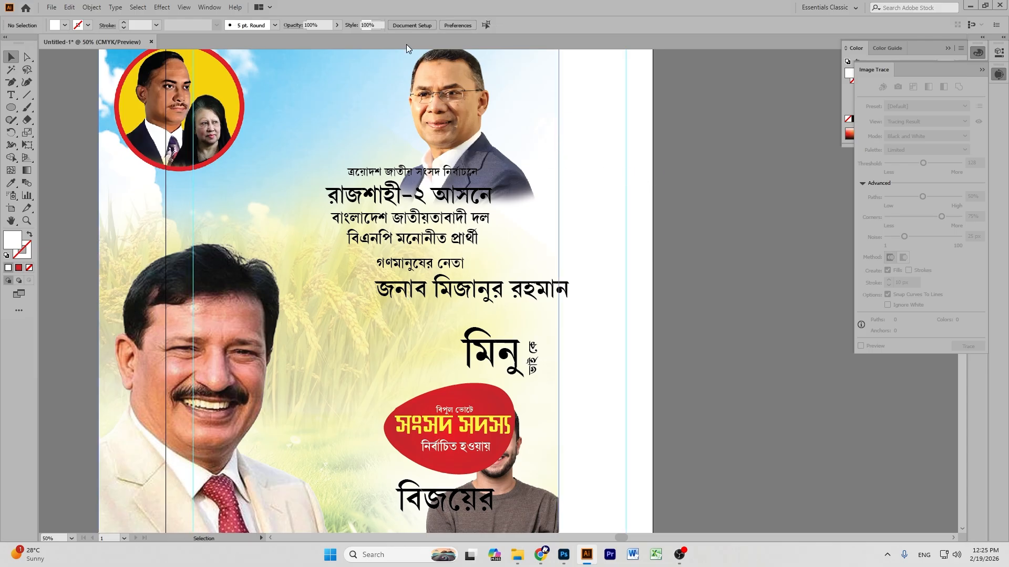
left_click(444, 25)
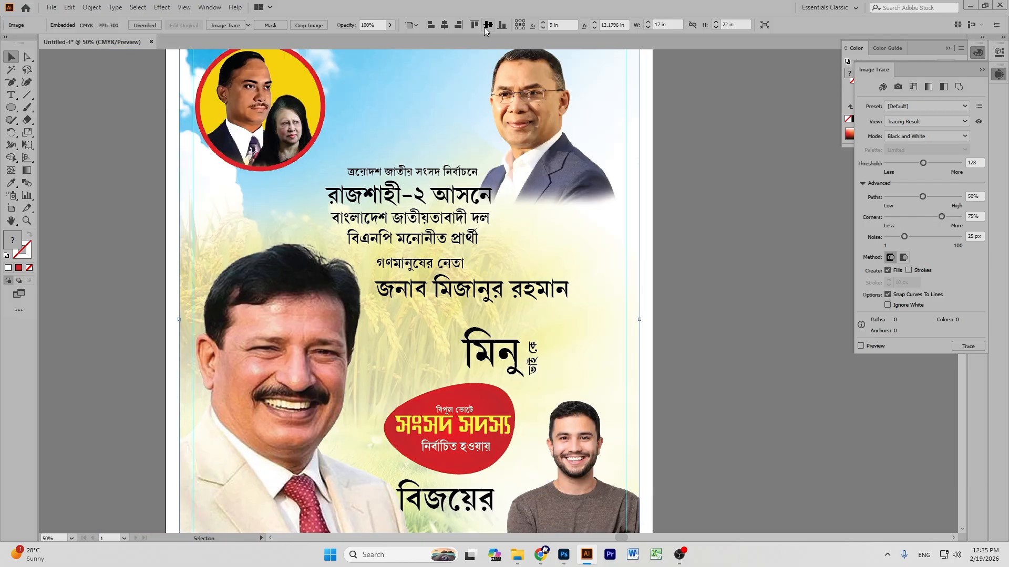
left_click(488, 25)
scroll(686, 175, "down", 3)
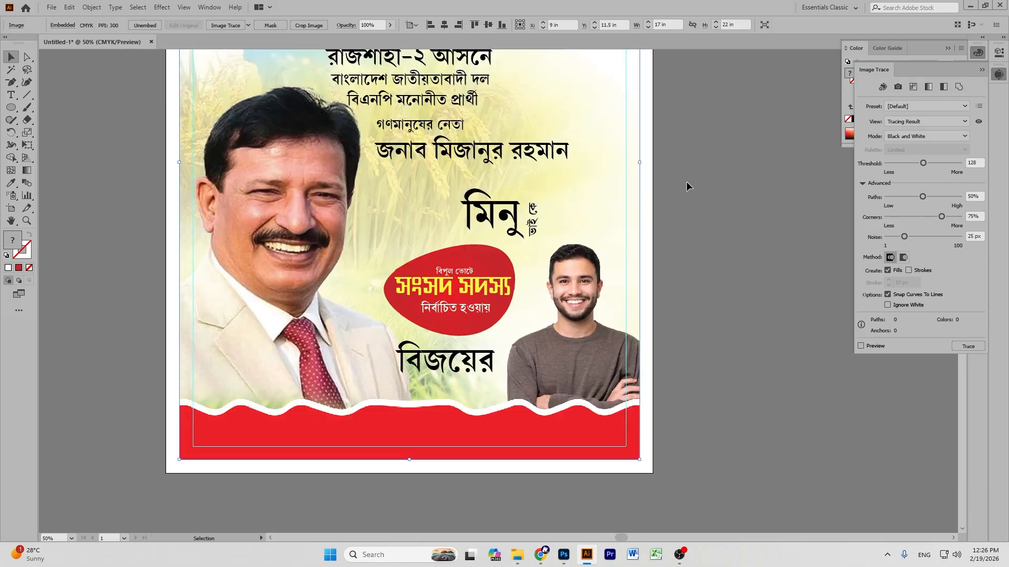
scroll(686, 181, "up", 7)
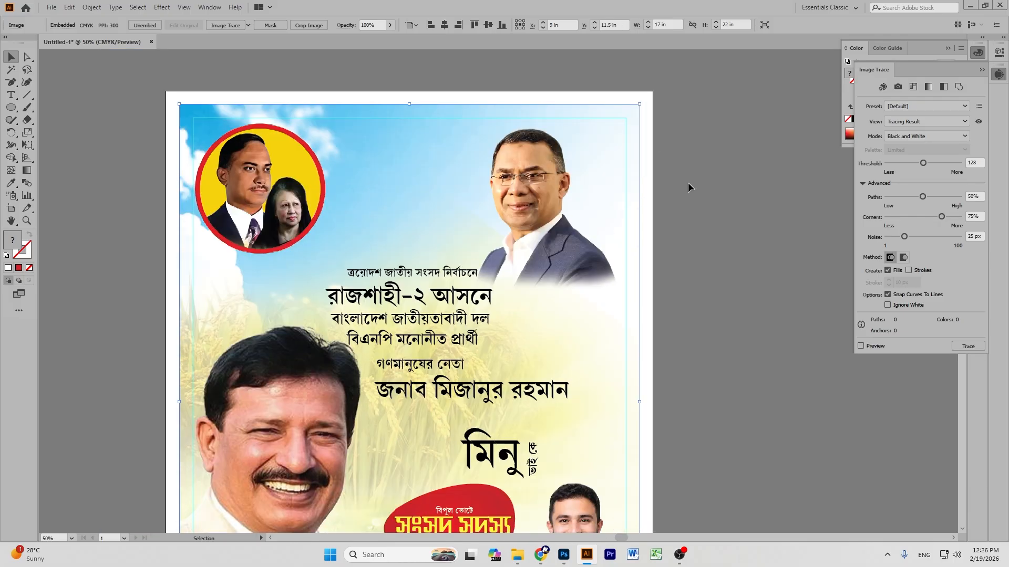
left_click(708, 204)
Enlarge the two name text lines and shift them slightly right.
left_click_drag(530, 386, 600, 409)
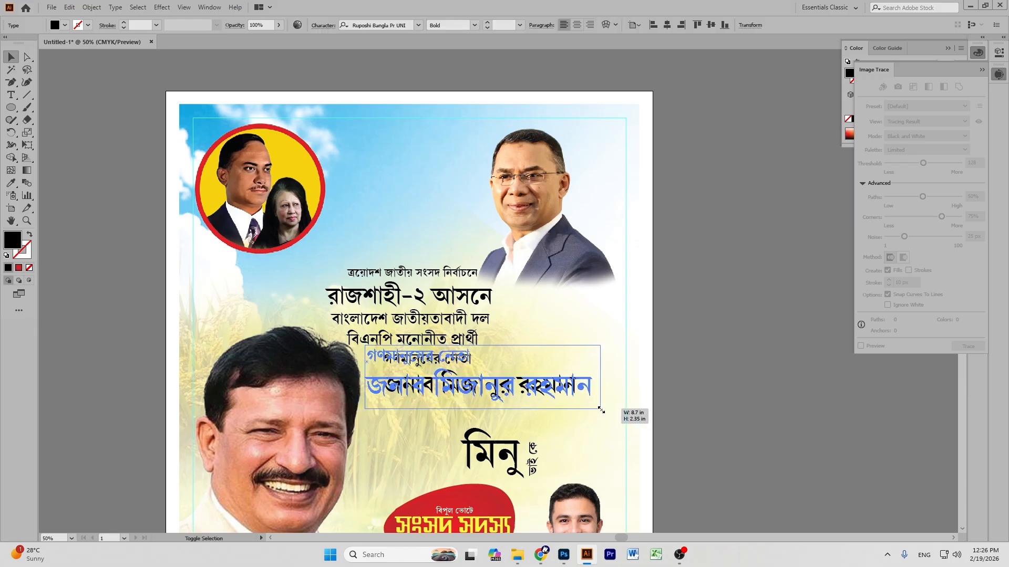
left_click_drag(529, 379, 500, 393)
left_click(702, 389)
scroll(702, 388, "down", 1)
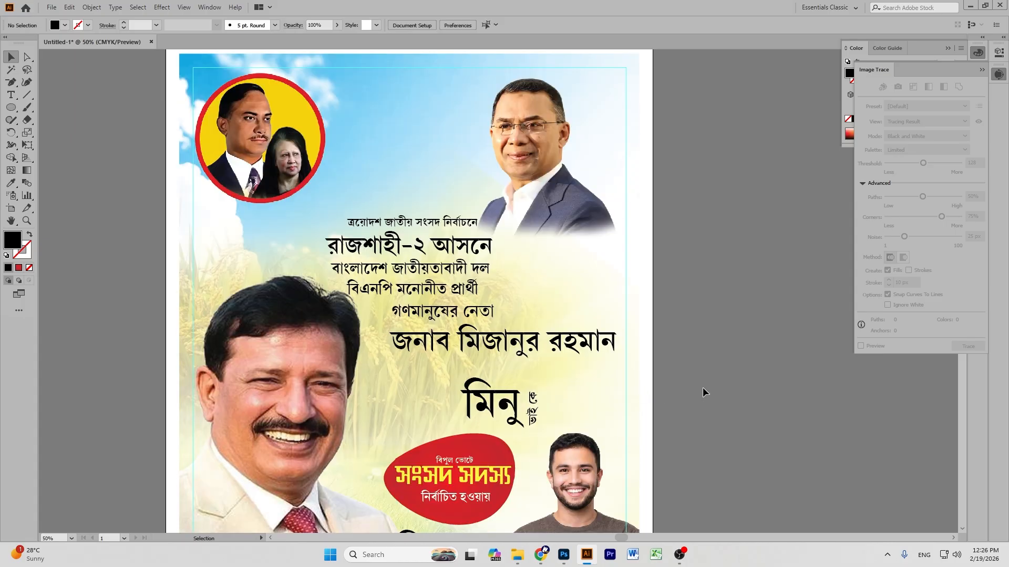
key("ctrl+equal")
key("ctrl+equal")
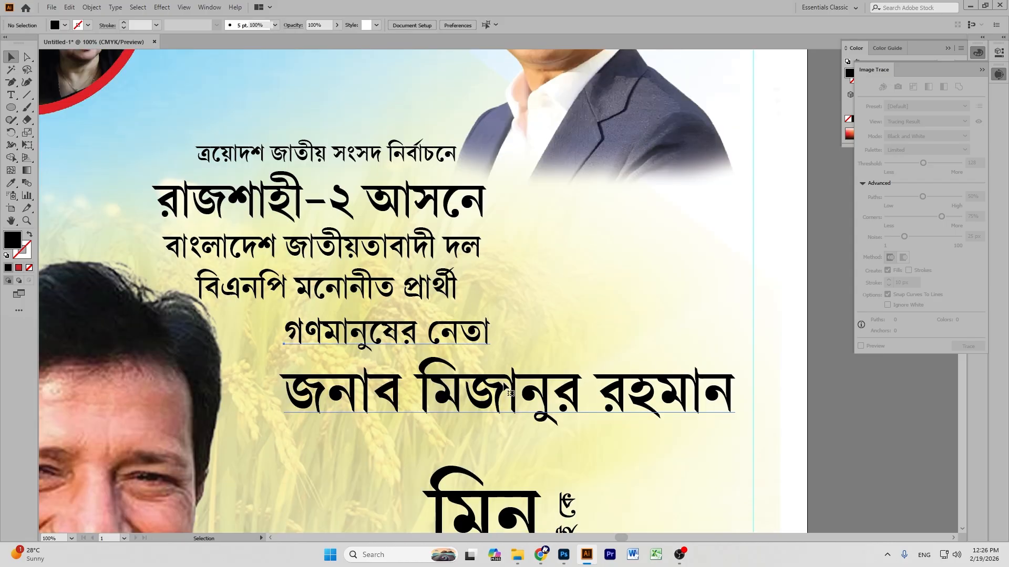
triple_click(504, 382)
key("alt+Up")
key("alt+Up")
key("alt+Up")
key("alt+Up")
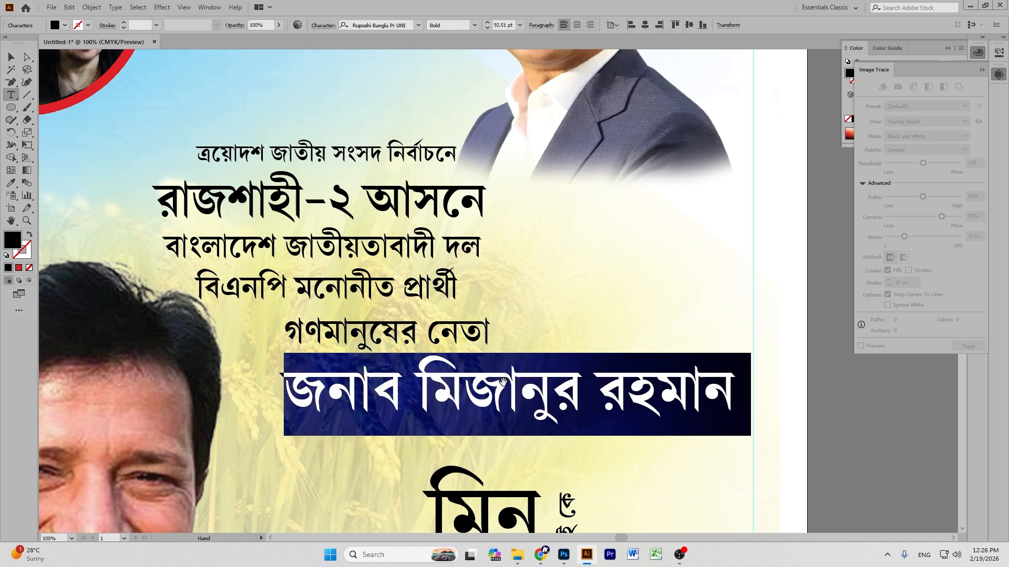
key("alt+Up")
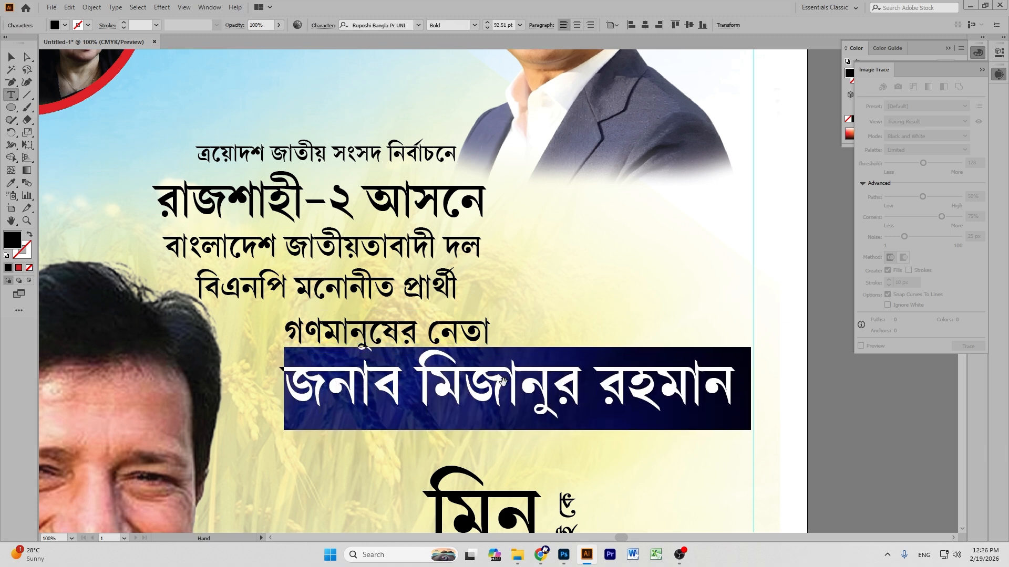
left_click(11, 56)
left_click(569, 201)
scroll(569, 200, "down", 5)
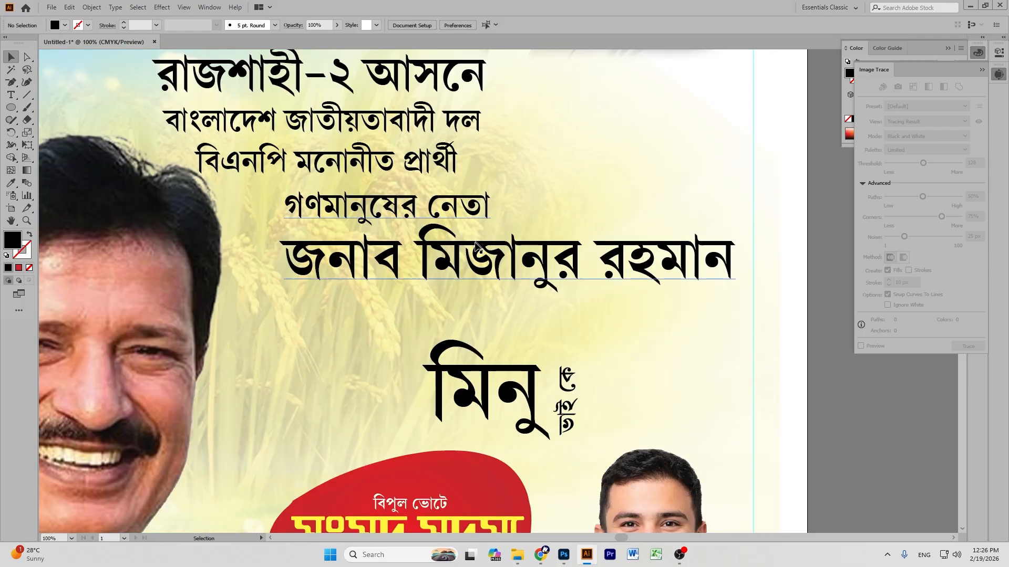
triple_click(459, 252)
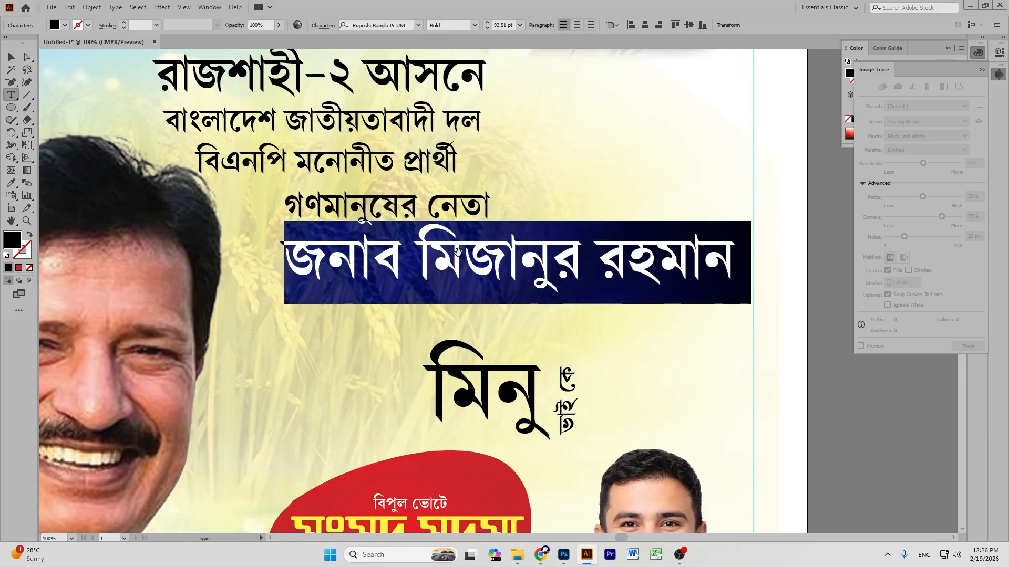
key("alt+Down")
key("alt+Down")
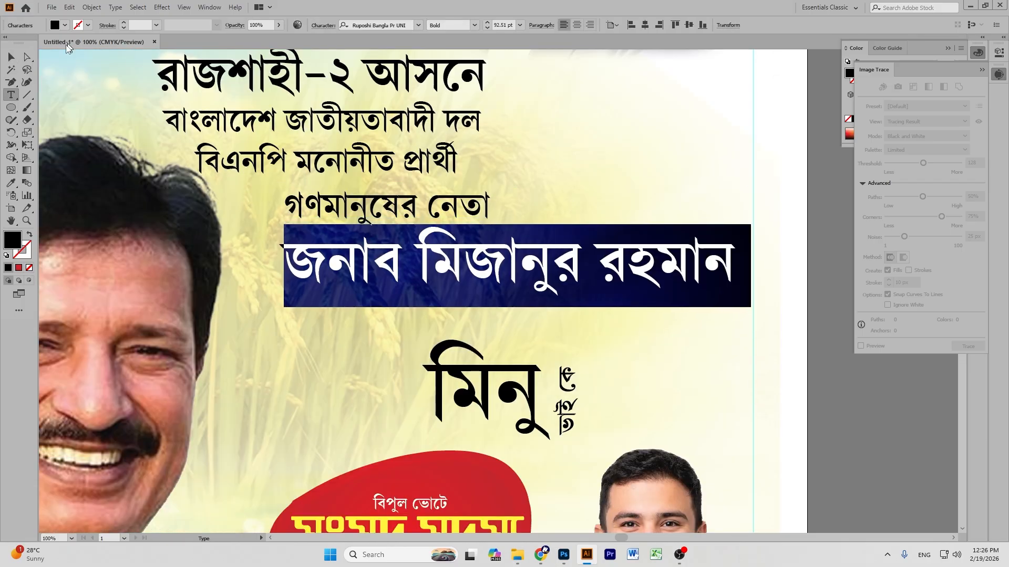
left_click(11, 56)
left_click(610, 147)
Move the nickname text group up closer to the candidate's name.
scroll(611, 147, "down", 2)
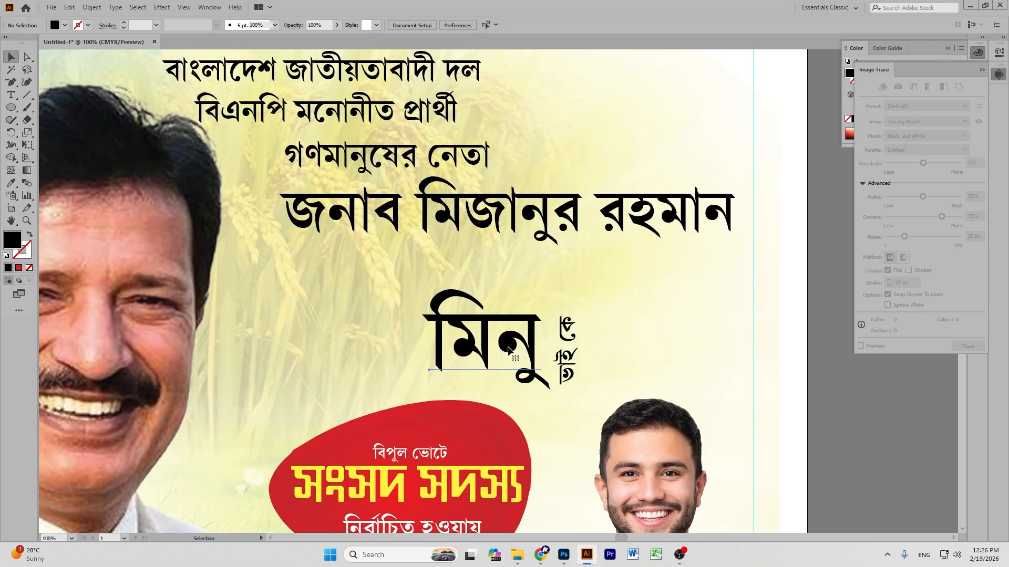
left_click(572, 348)
left_click_drag(571, 346, 581, 305)
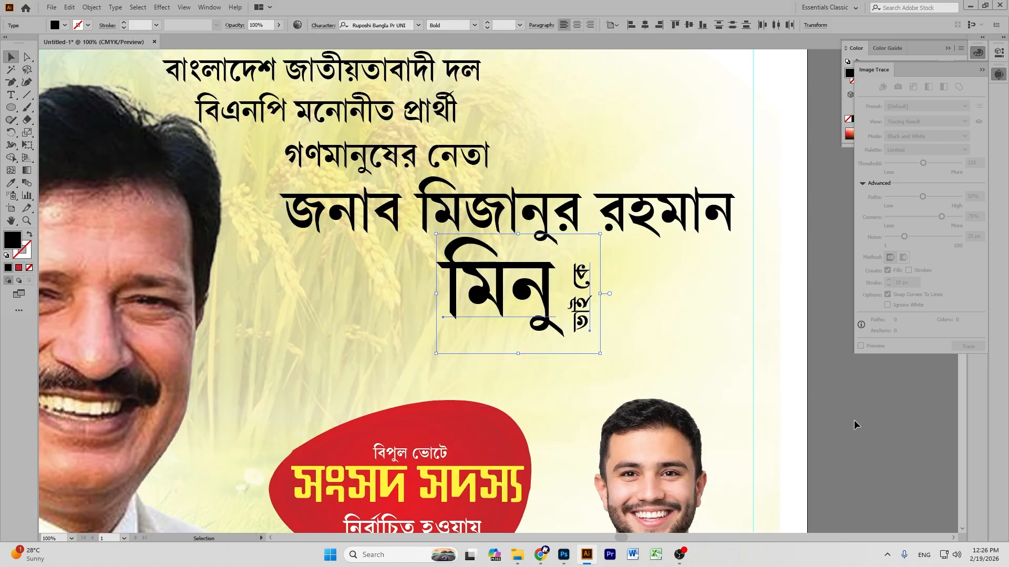
scroll(415, 436, "down", 2)
left_click_drag(317, 339, 470, 387)
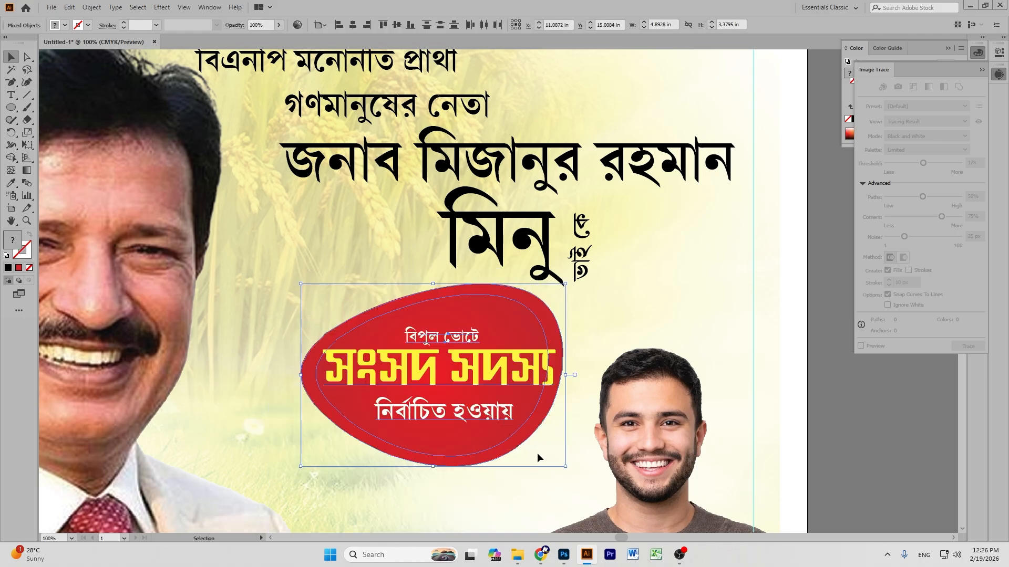
Enlarge the red 'সংসদ সদস্য' badge and raise 'বিজয়ের' just below it.
left_click_drag(565, 467, 578, 476)
left_click_drag(498, 368, 485, 376)
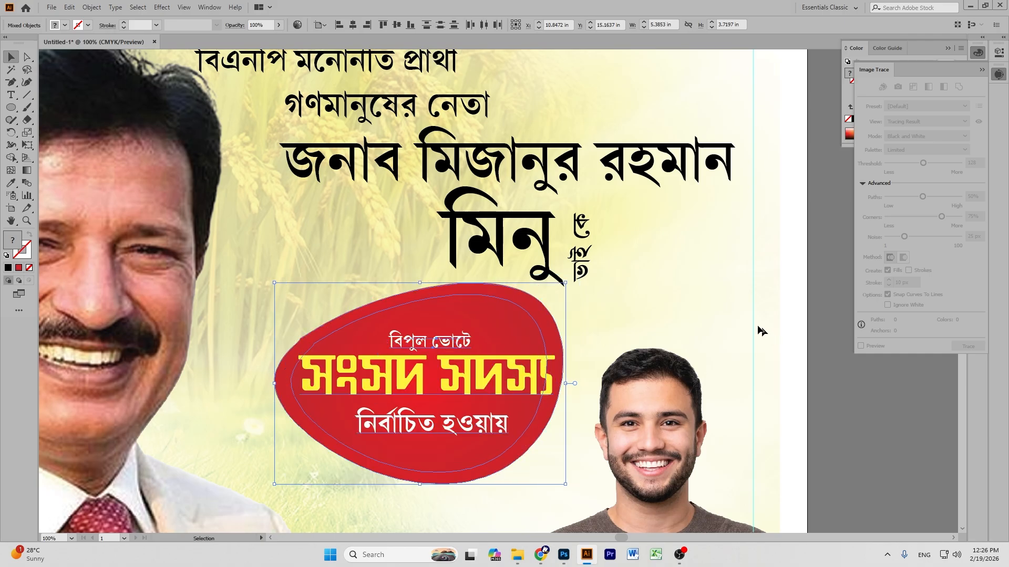
left_click(712, 302)
key("ctrl+0")
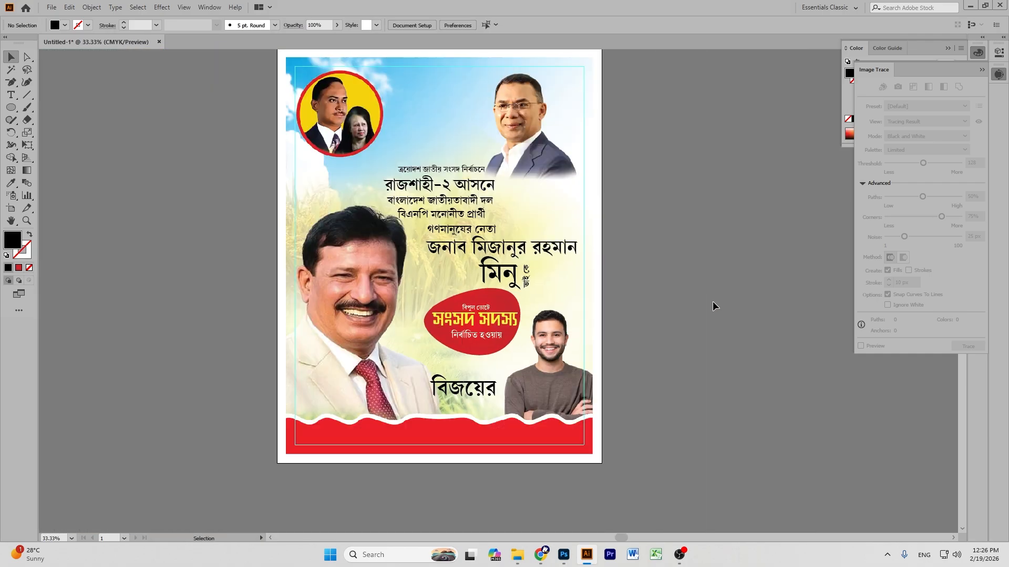
scroll(712, 305, "down", 1)
left_click_drag(482, 383, 489, 367)
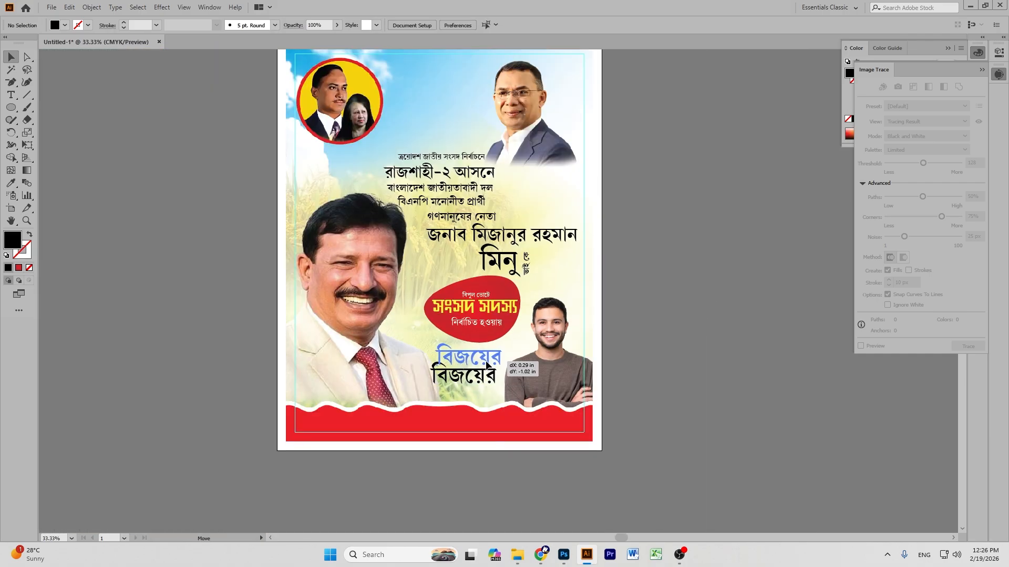
left_click(703, 349)
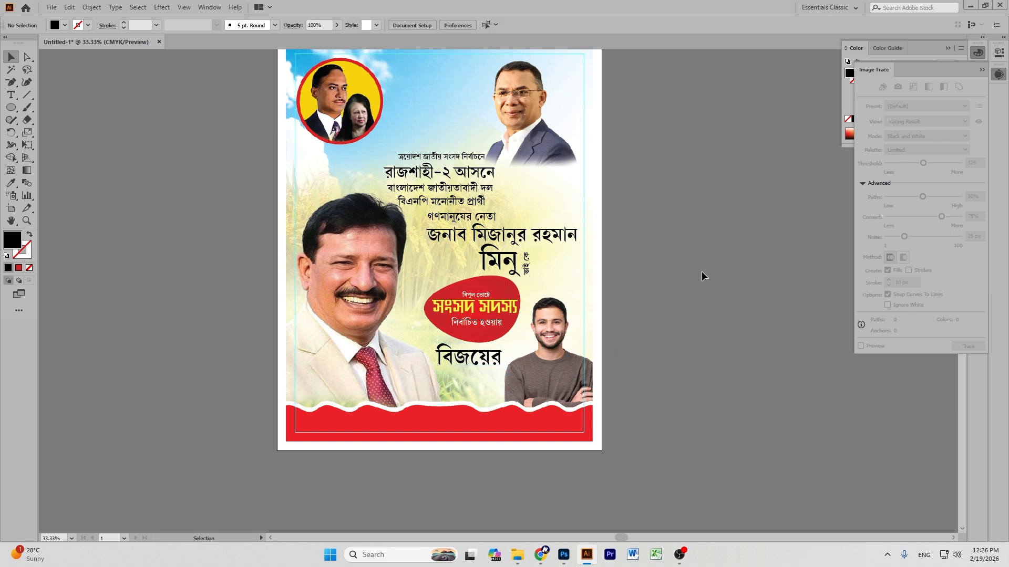
scroll(701, 271, "up", 5)
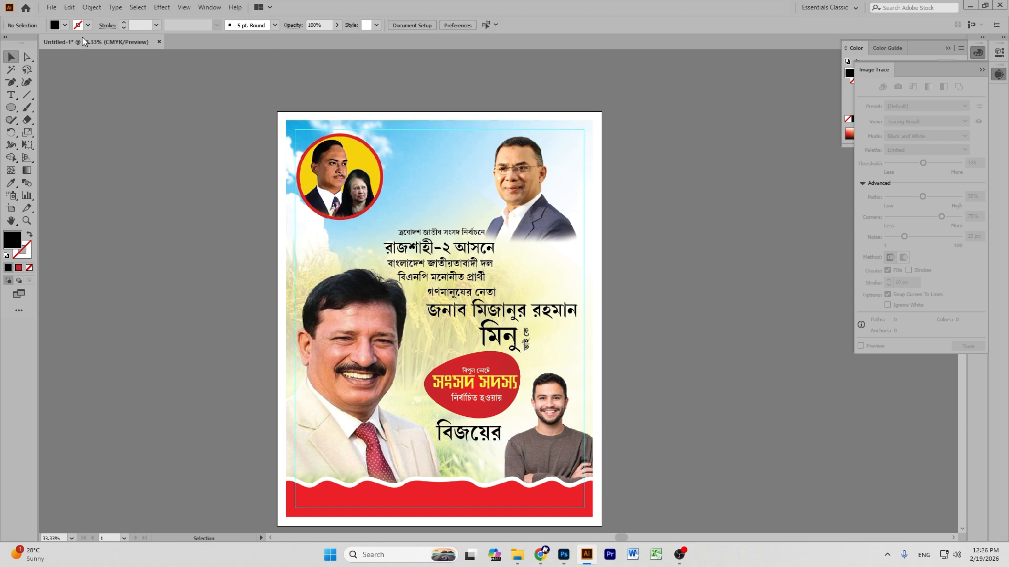
Open the typography file from the ওয়াজ মাহফিল resource folder.
left_click(55, 7)
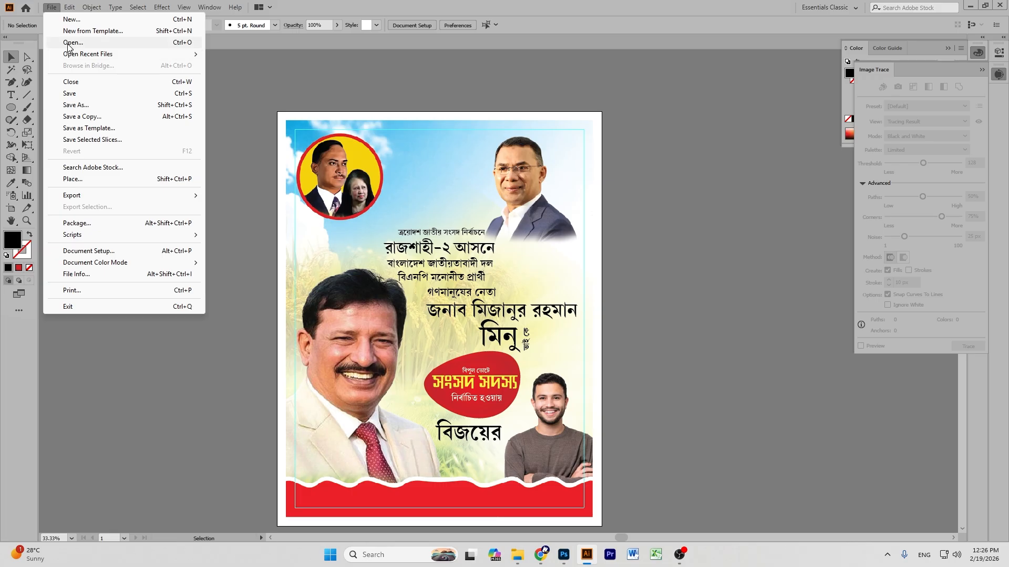
left_click(72, 43)
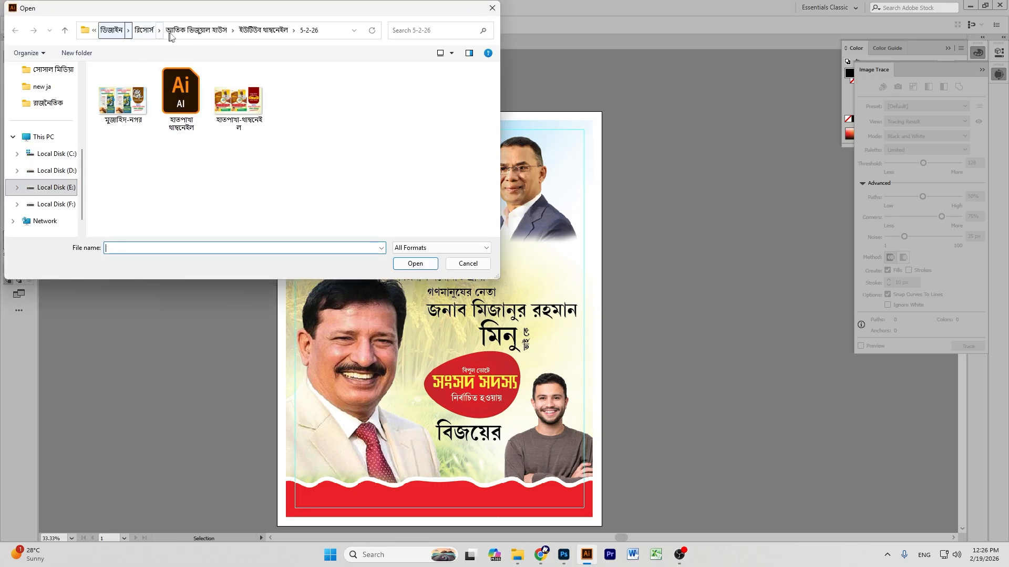
left_click(145, 30)
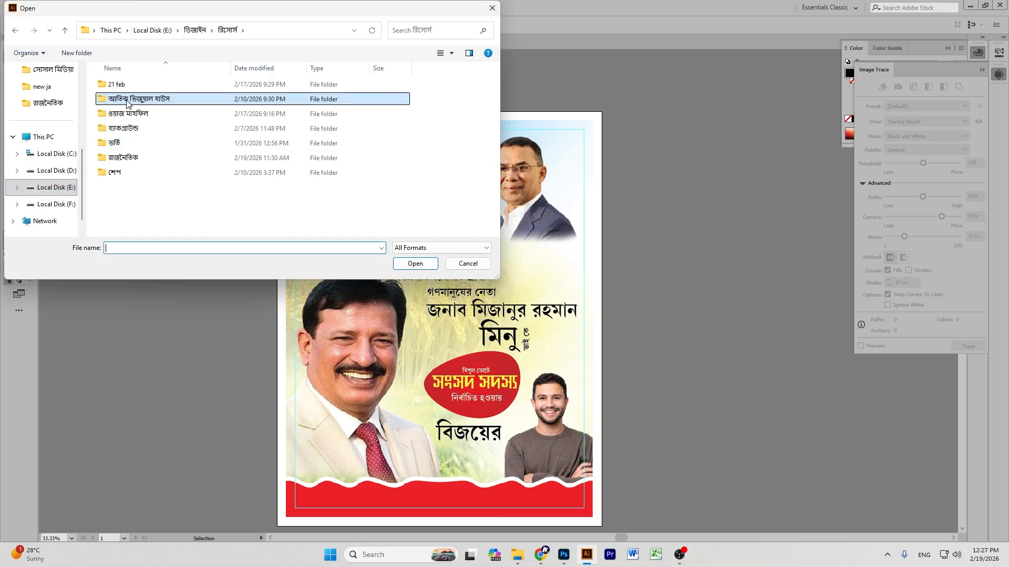
double_click(129, 115)
double_click(120, 87)
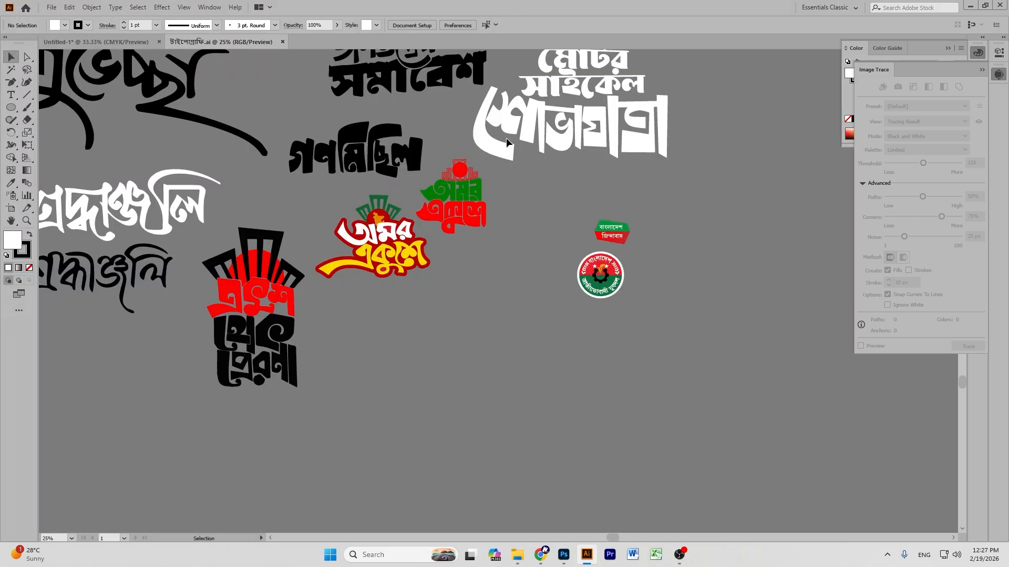
Drag the round party logo into the poster and scale it to about 1.78 in on the footer wave.
left_click(607, 282)
left_click_drag(608, 284, 459, 459)
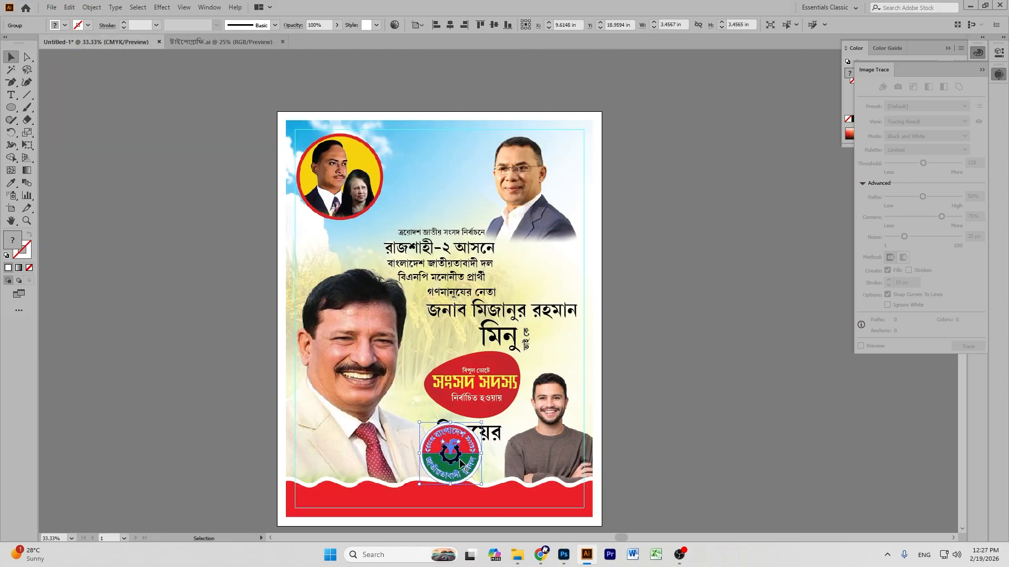
key("ctrl+equal")
key("ctrl+equal")
key("ctrl+equal")
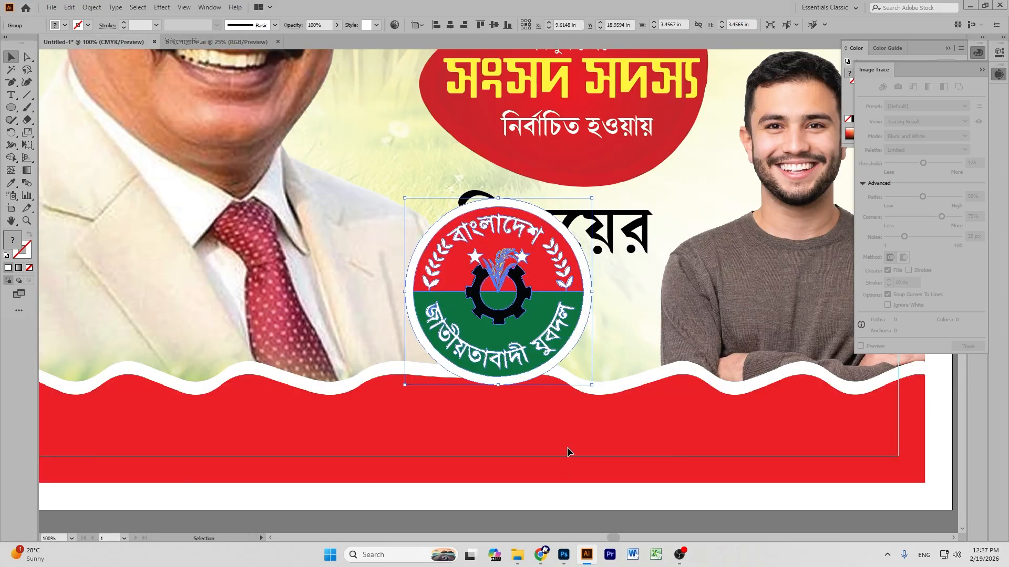
left_click_drag(498, 199, 498, 253)
left_click_drag(487, 297, 460, 383)
left_click_drag(471, 342, 468, 327)
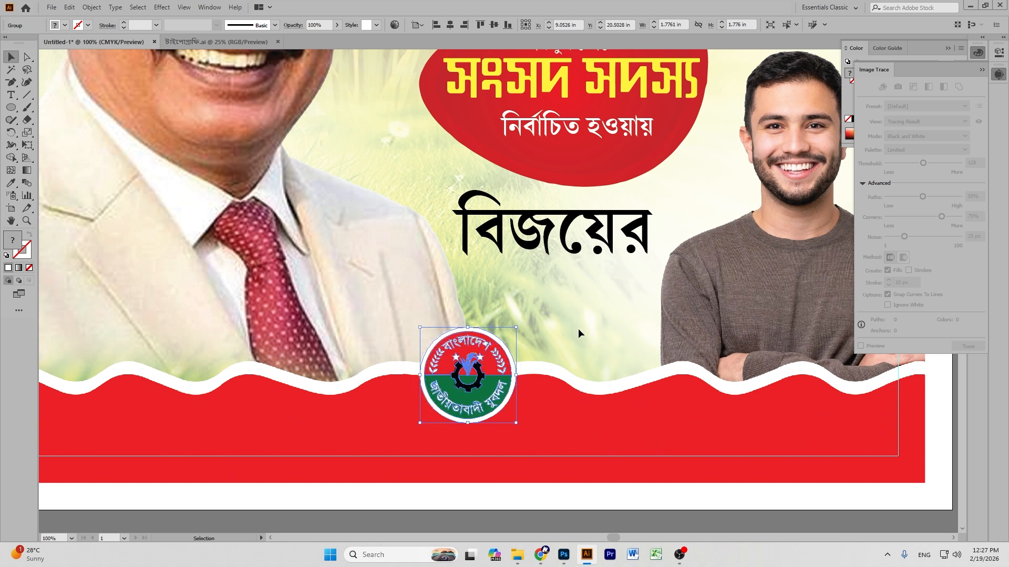
left_click(578, 328)
key("ctrl+minus")
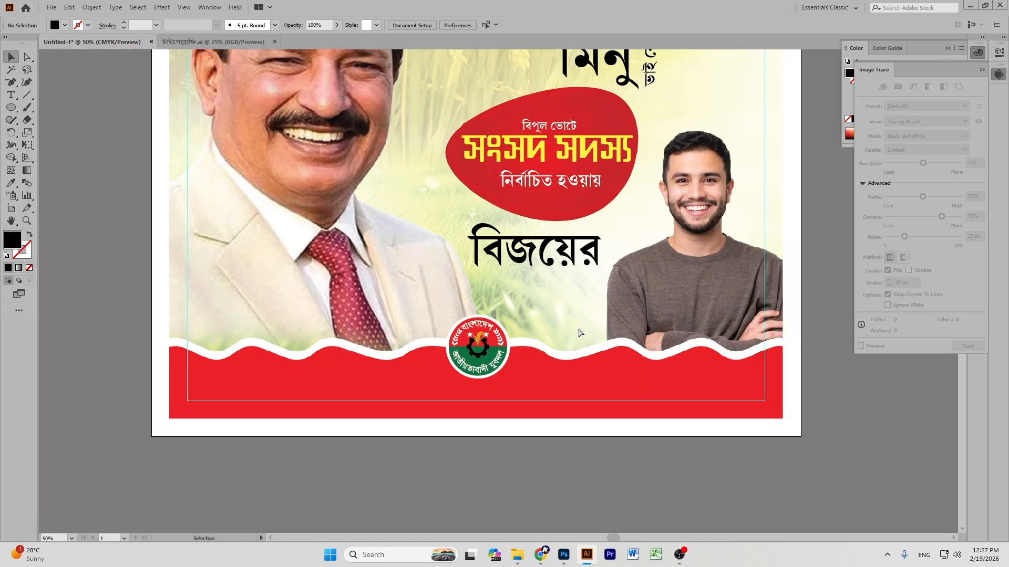
key("ctrl+minus")
key("ctrl+minus")
scroll(165, 61, "up", 2)
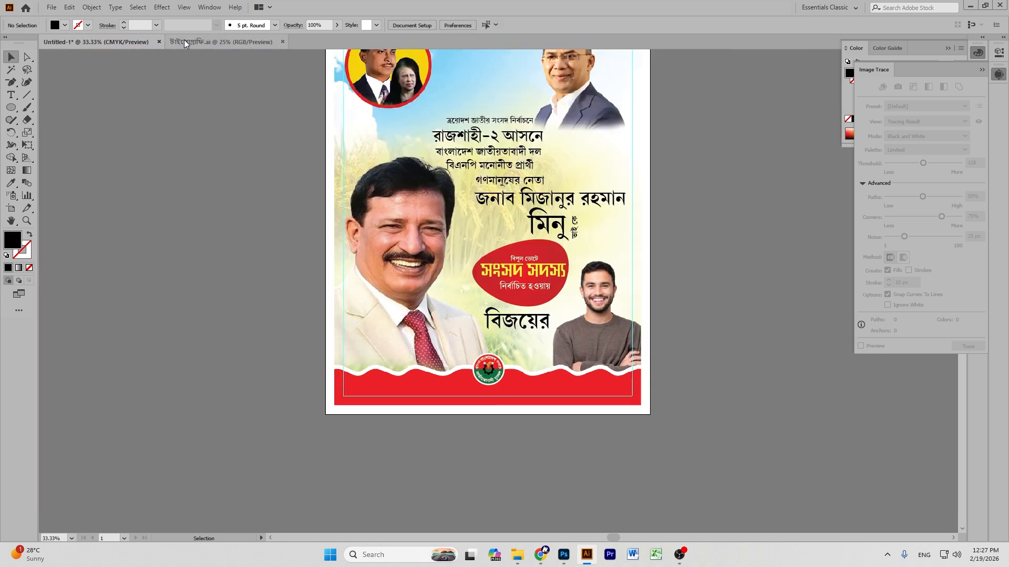
left_click(184, 42)
Drag the বাংলাদেশ জিন্দাবাদ badge into the poster, placing it top centre between the portraits.
left_click(617, 301)
left_click_drag(618, 301, 370, 120)
scroll(402, 145, "up", 3)
left_click_drag(382, 188, 496, 121)
left_click(716, 187)
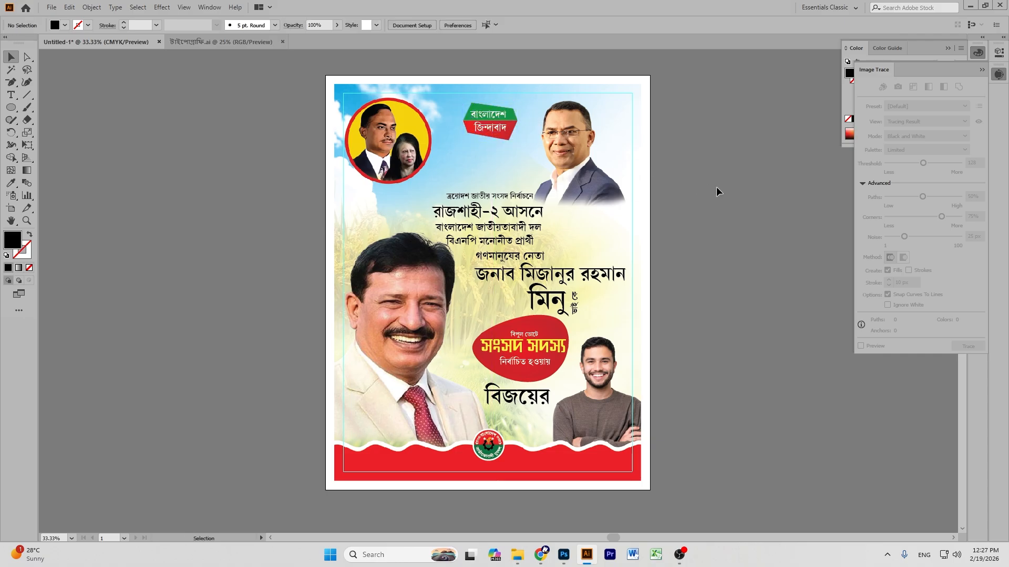
scroll(687, 158, "up", 1)
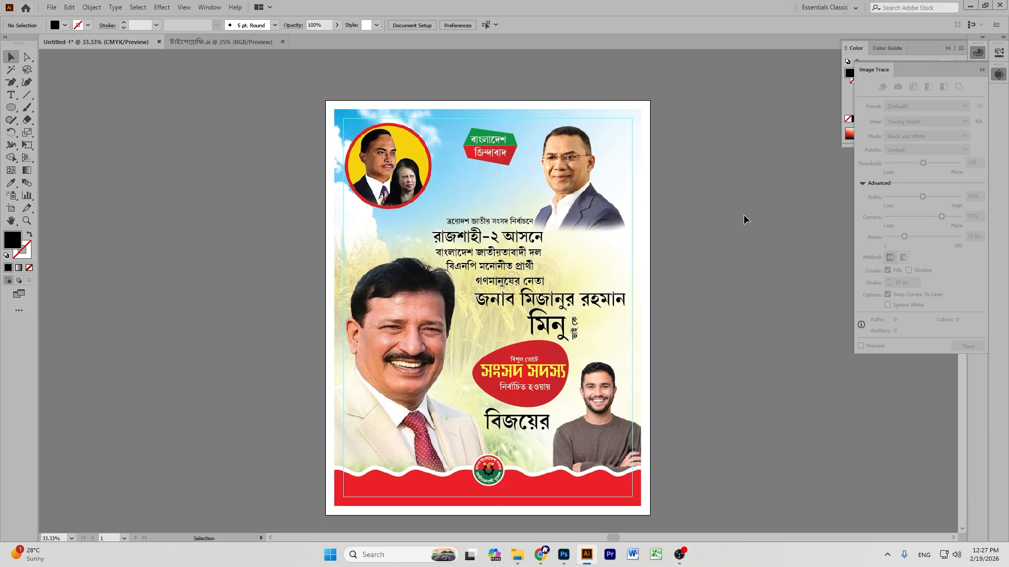
scroll(743, 214, "down", 2)
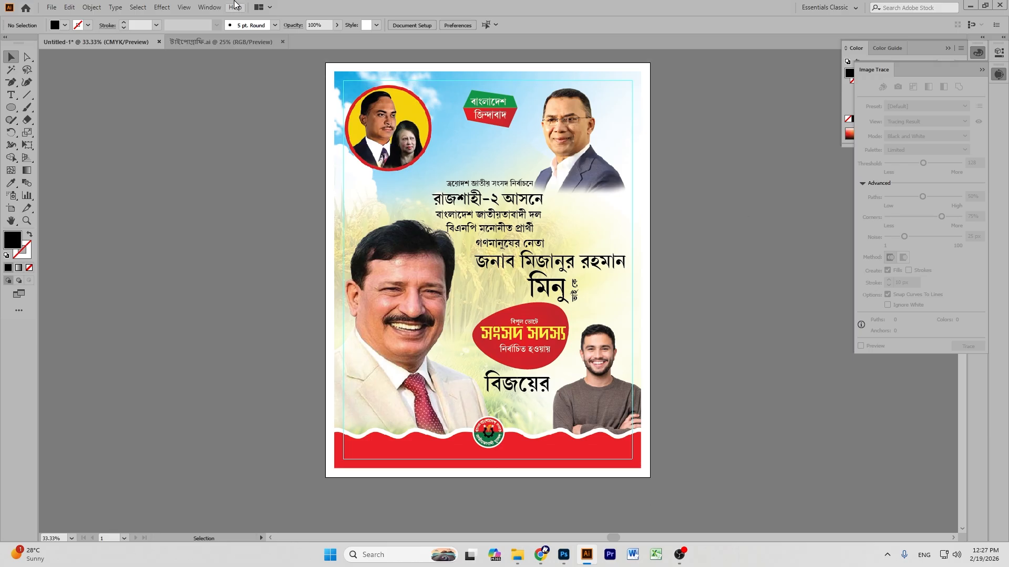
Paste the শুভেচ্ছা calligraphy into the poster, shrink it to about 3.1 in, and set it below বিজয়ের.
left_click(226, 41)
left_click(9, 224)
left_click_drag(59, 208, 364, 244)
left_click(9, 57)
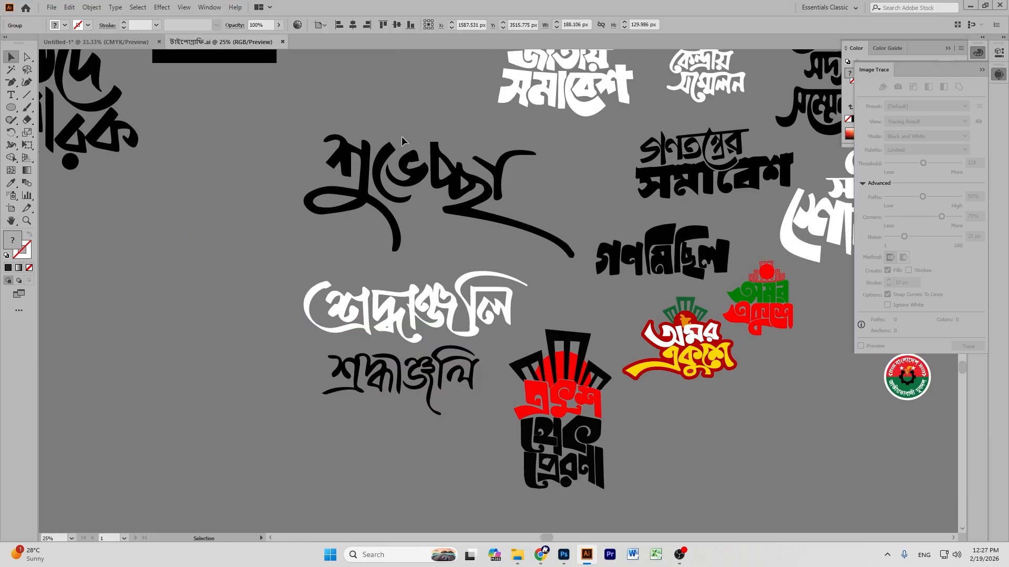
left_click(406, 177)
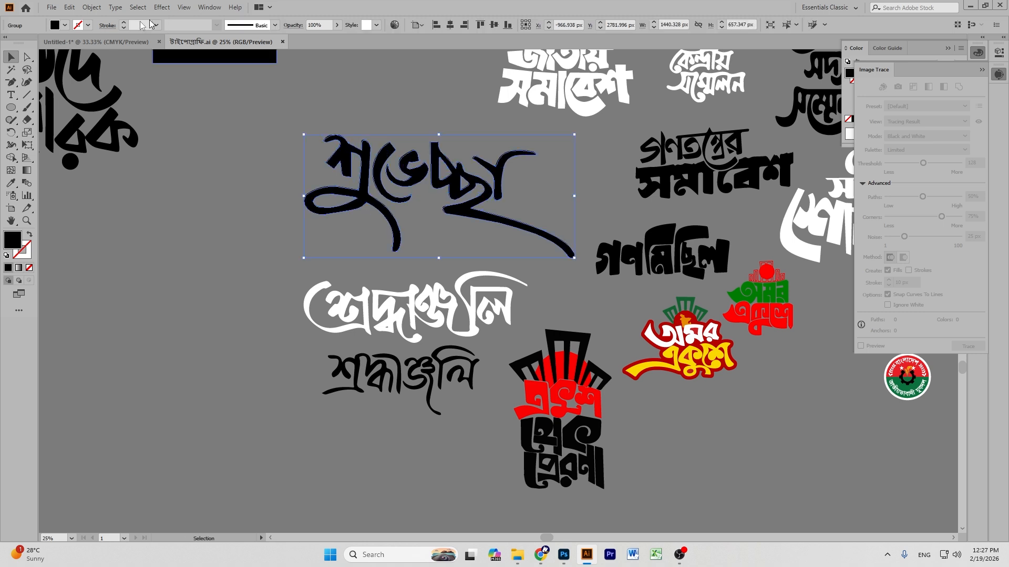
left_click(105, 42)
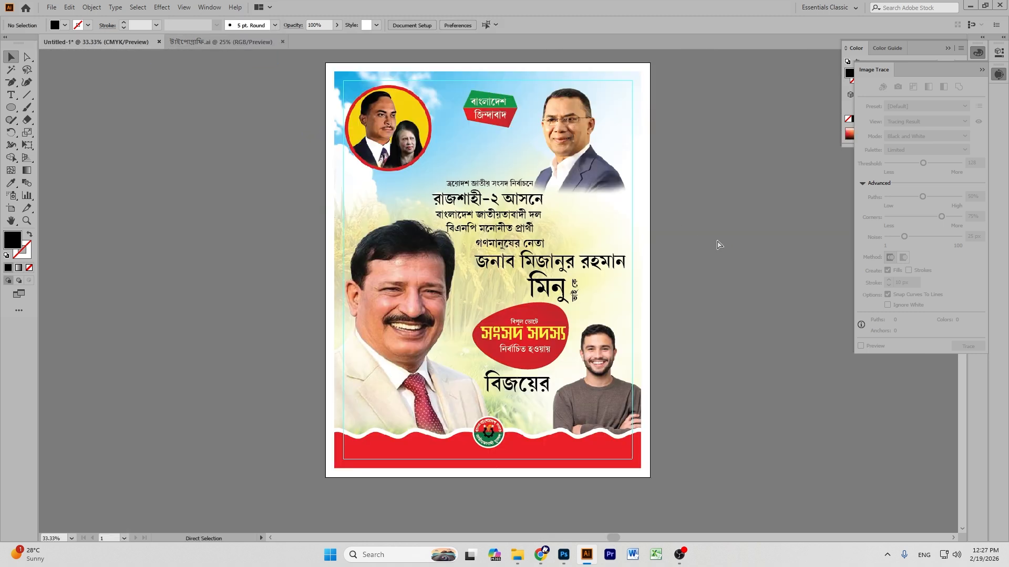
key("ctrl+v")
left_click_drag(498, 210, 498, 280)
left_click_drag(499, 292, 518, 413)
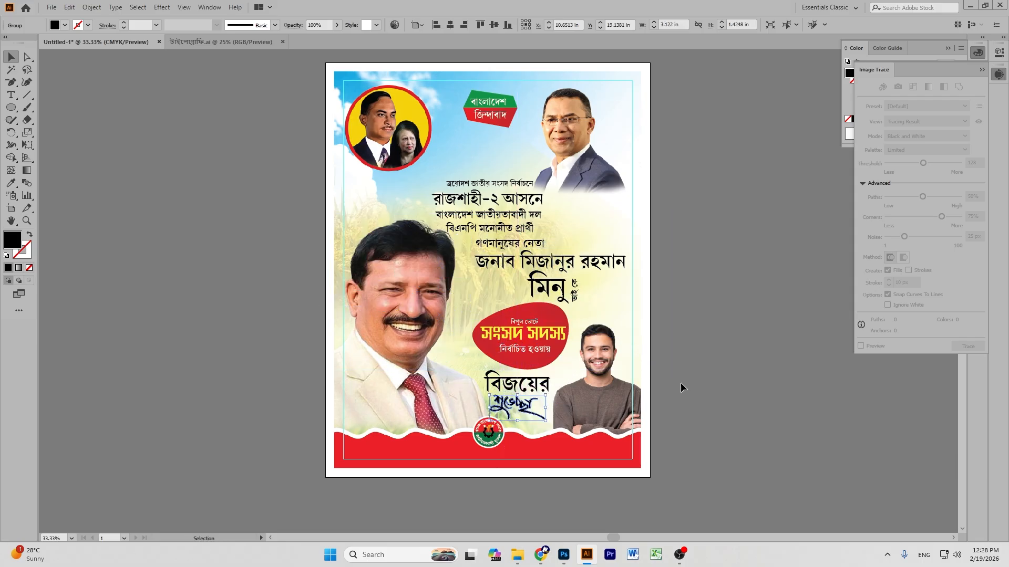
left_click(681, 384)
Close the Image Trace panel and switch the Color panel to CMYK values.
key("ctrl+equal")
key("ctrl+equal")
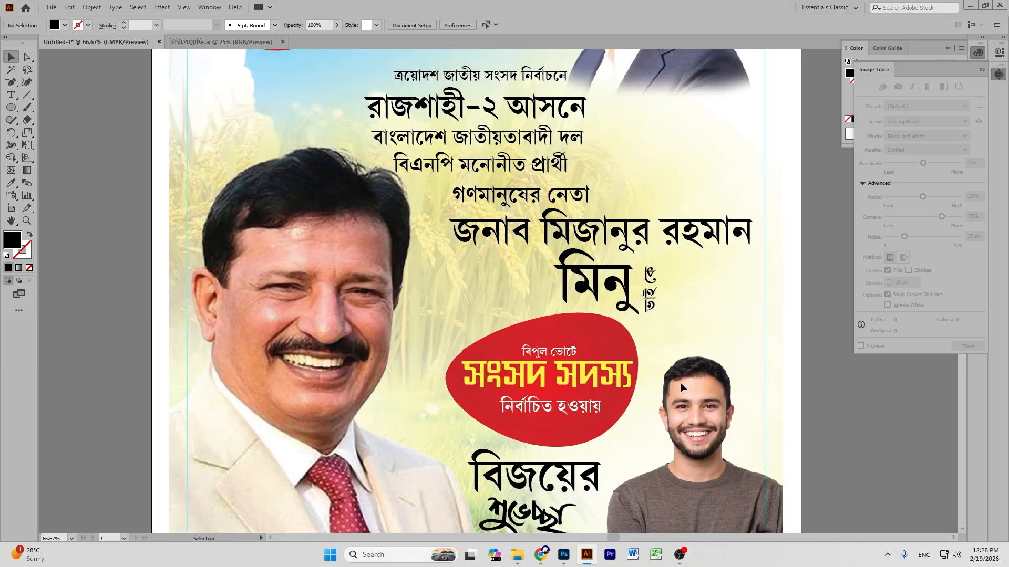
scroll(679, 378, "up", 3)
scroll(560, 293, "down", 2)
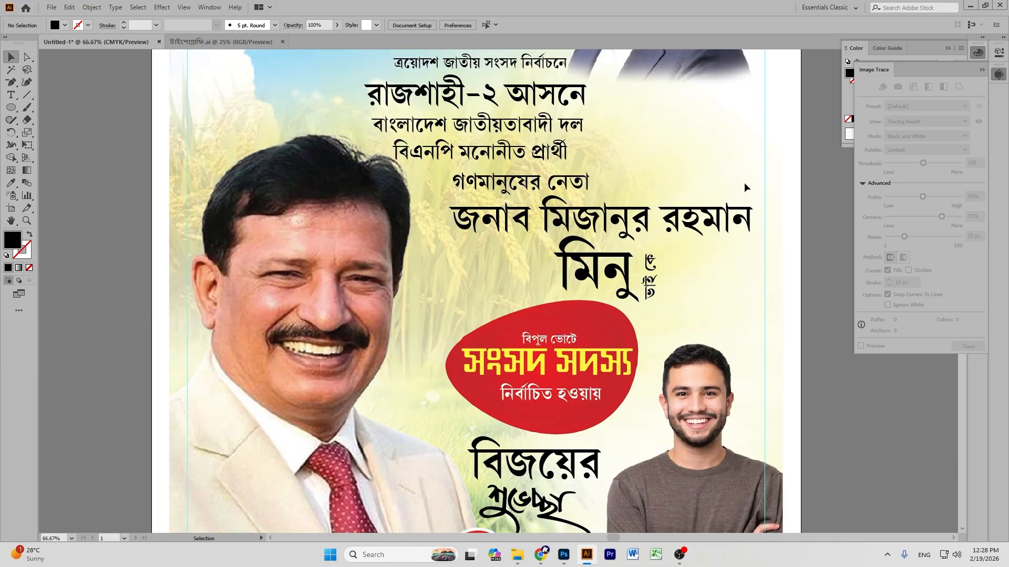
scroll(683, 192, "up", 1)
scroll(684, 191, "down", 4)
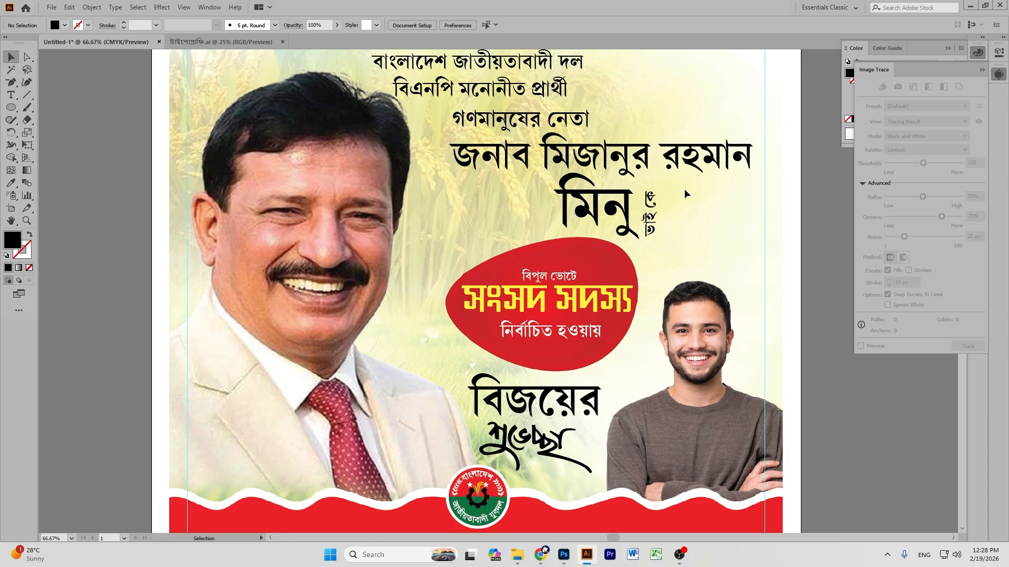
scroll(685, 191, "down", 3)
left_click_drag(529, 369, 533, 375)
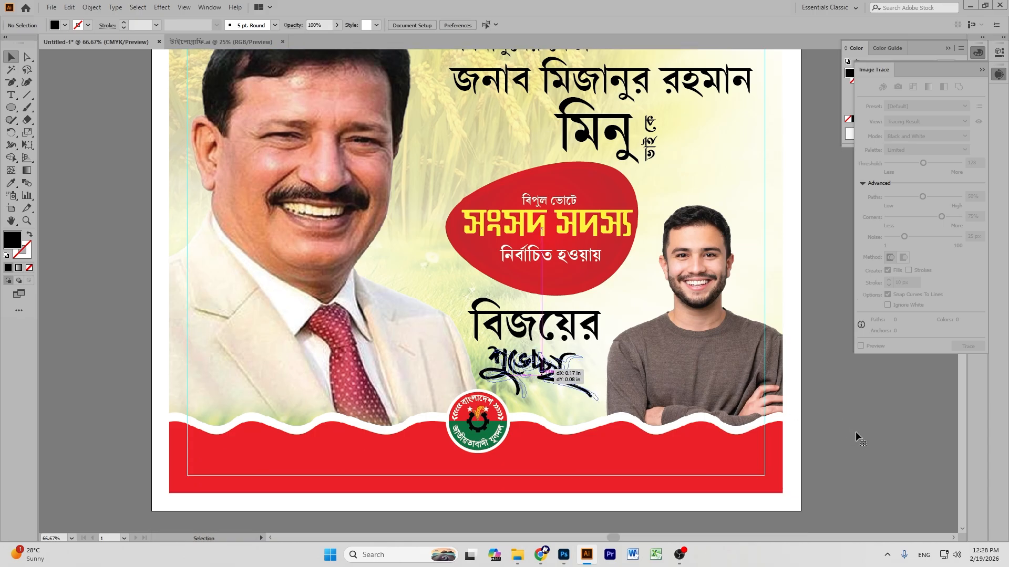
left_click(998, 74)
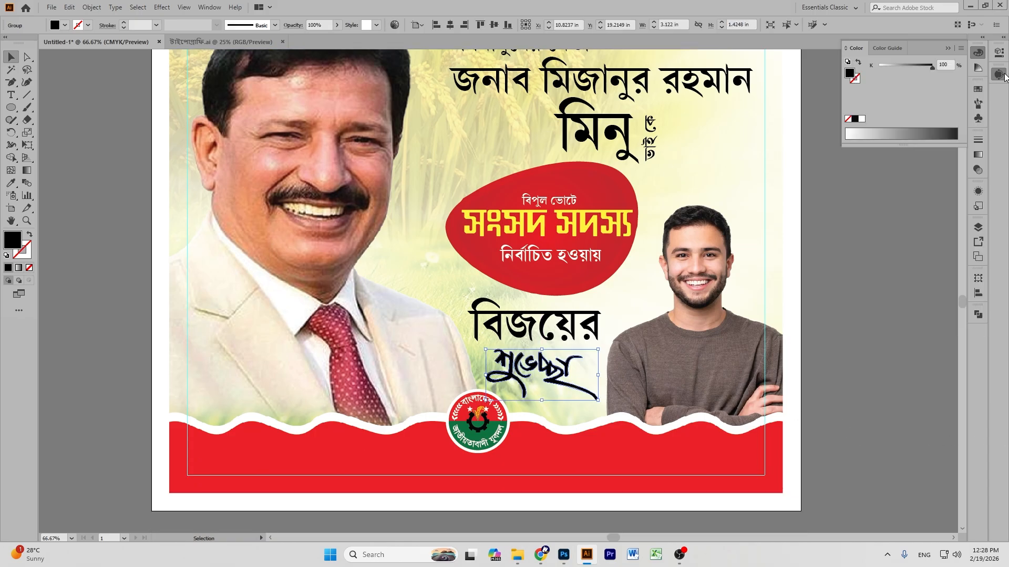
left_click(961, 48)
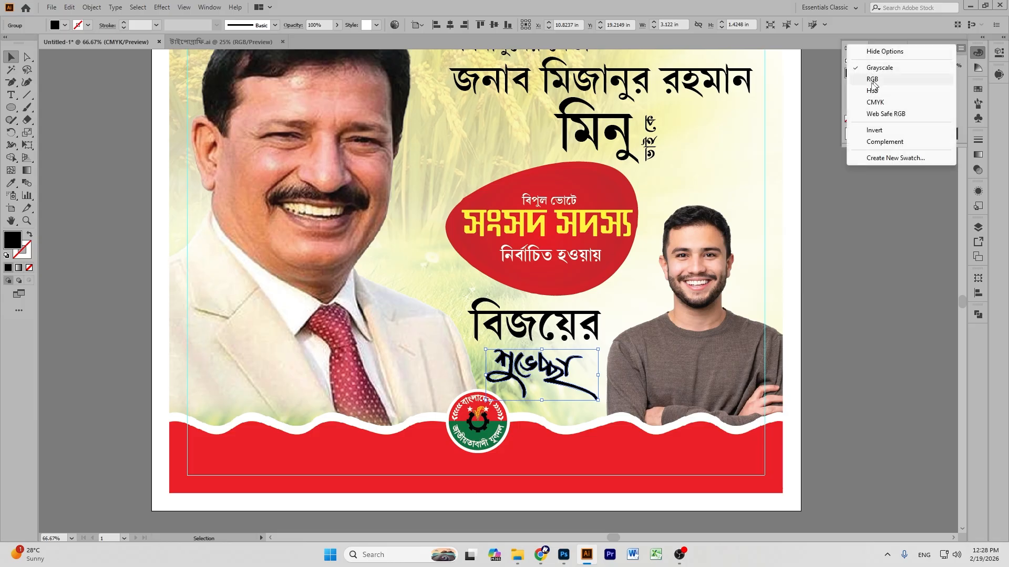
left_click(874, 102)
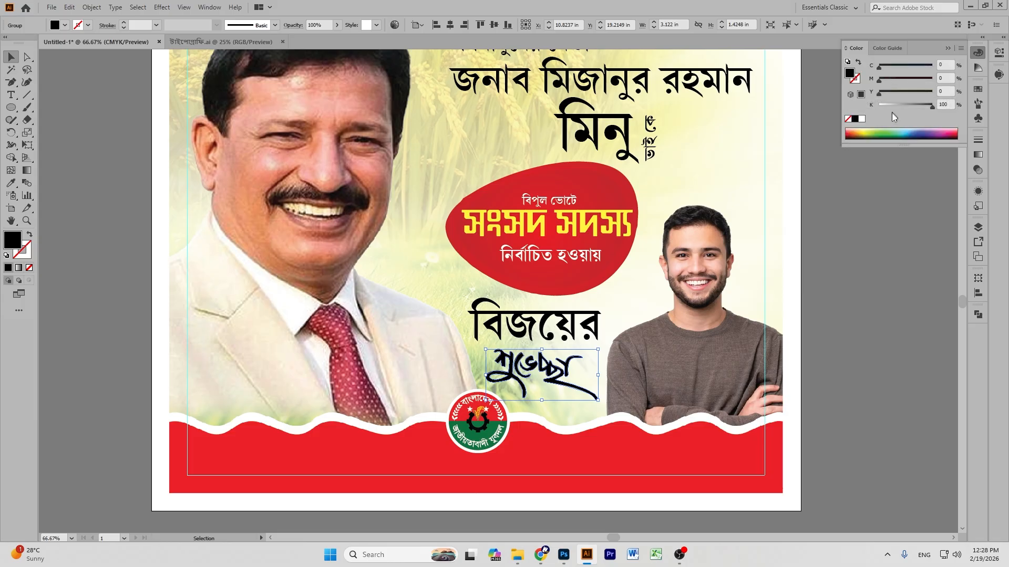
Recolour the শুভেচ্ছা calligraphy teal-green, then shift it toward red and orange.
left_click(894, 132)
left_click_drag(904, 71, 935, 67)
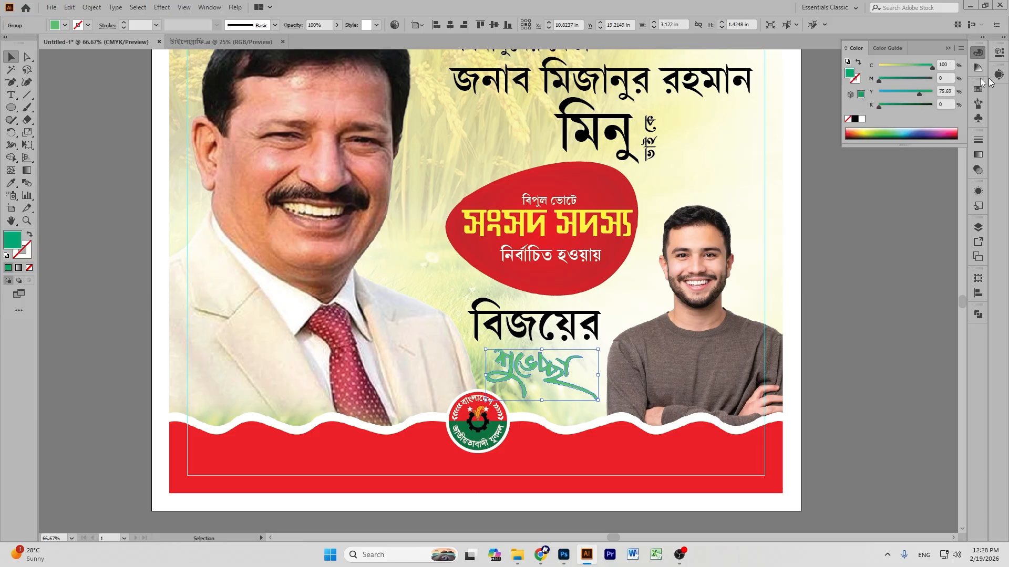
left_click_drag(919, 93, 896, 105)
left_click(864, 250)
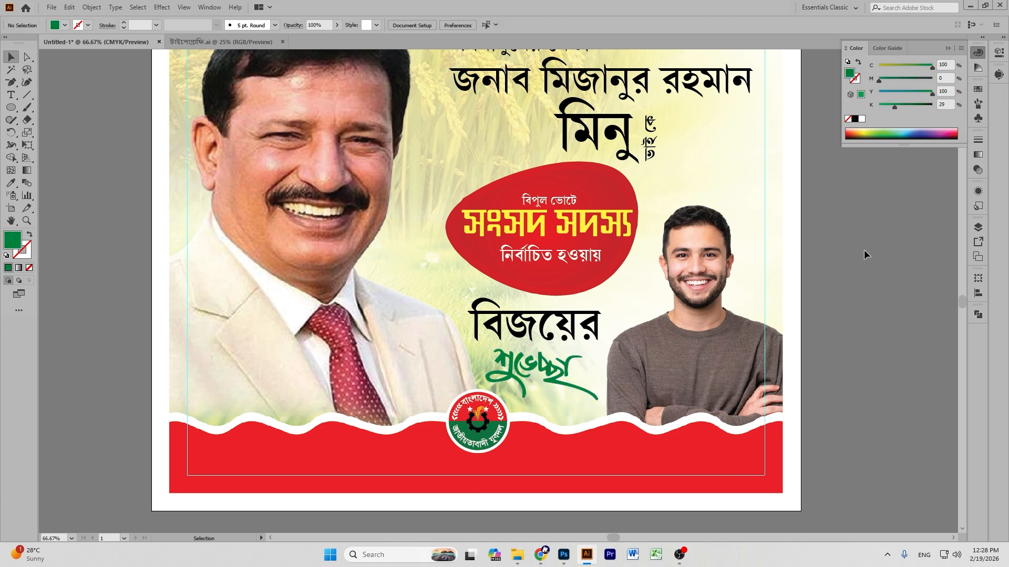
left_click(519, 370)
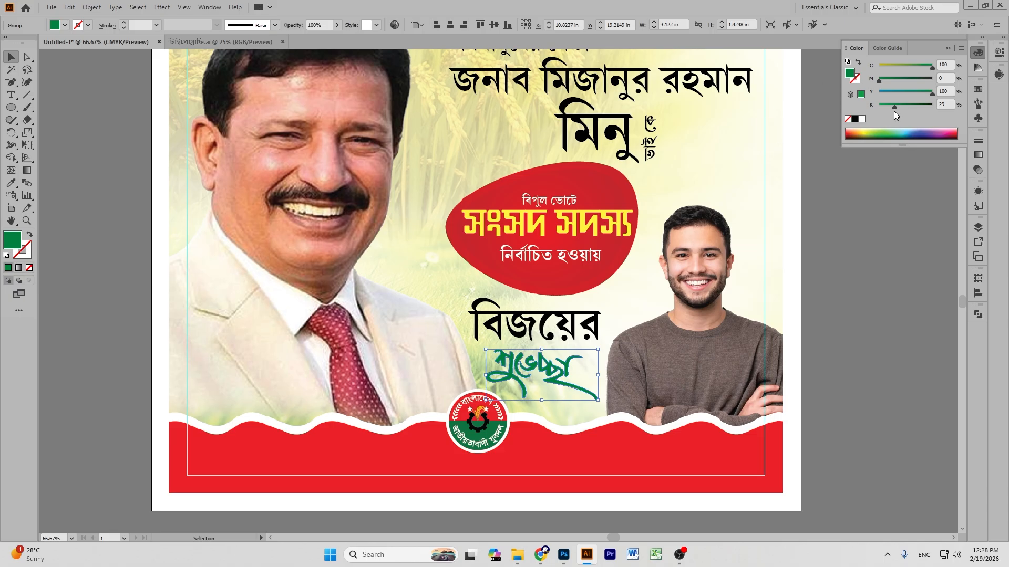
left_click_drag(914, 66, 934, 80)
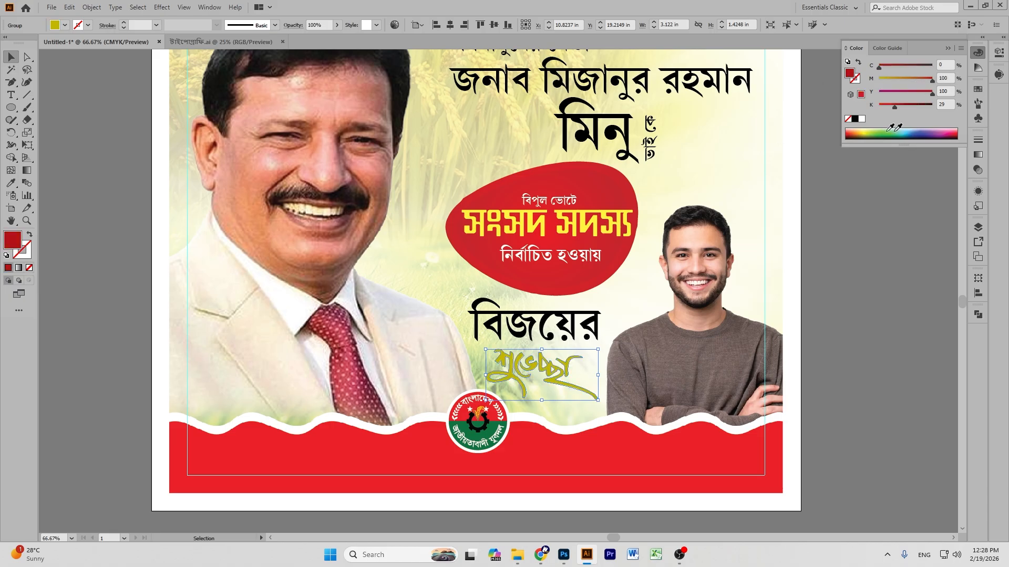
left_click_drag(893, 106, 876, 105)
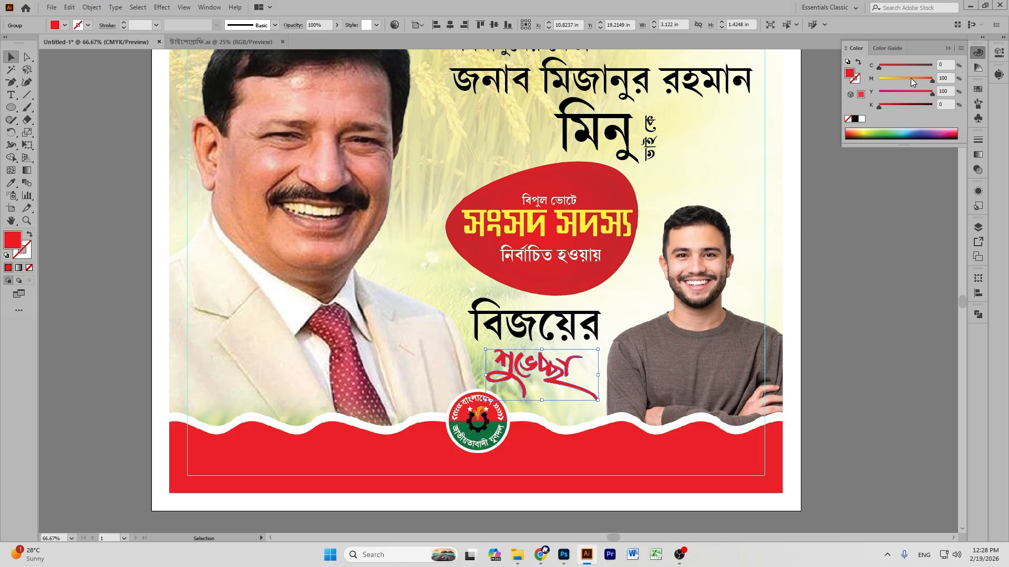
left_click_drag(909, 78, 906, 78)
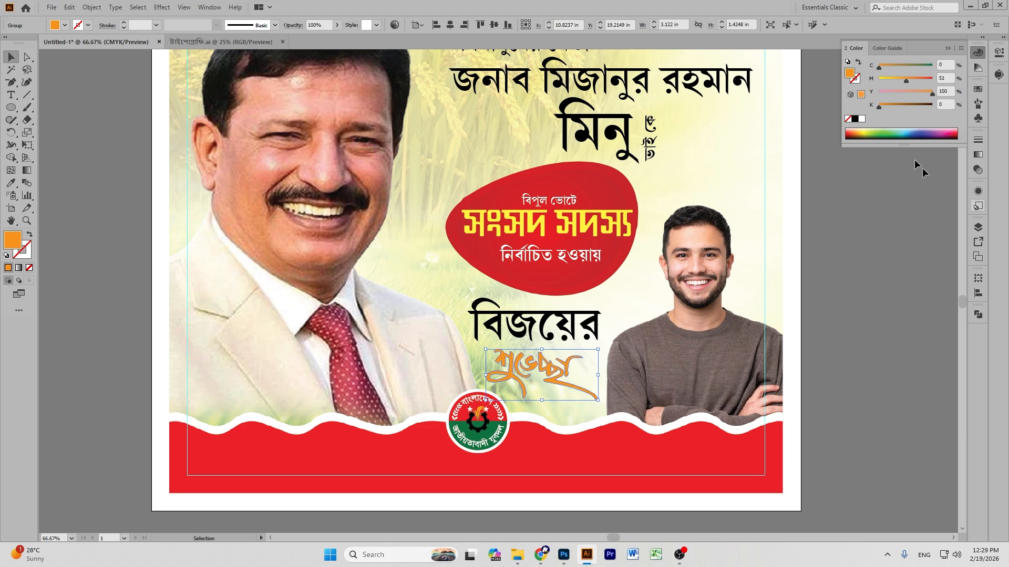
Try deeper orange and brown on the শুভেচ্ছা calligraphy, finishing on bright red 0/100/100/0.
left_click(912, 83)
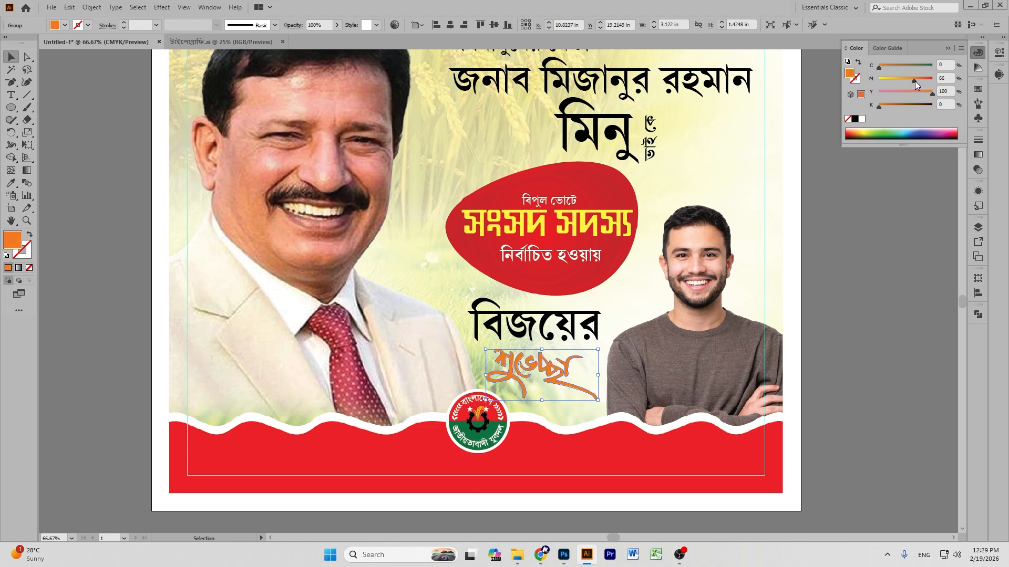
left_click(896, 65)
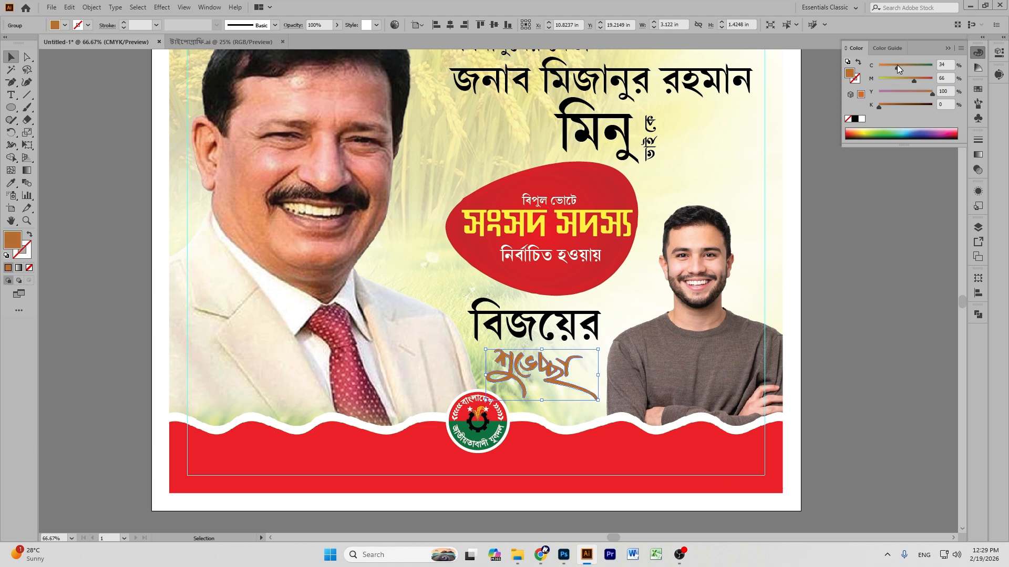
left_click_drag(878, 108, 821, 72)
left_click(912, 68)
left_click_drag(912, 68, 747, 68)
left_click_drag(899, 82, 870, 107)
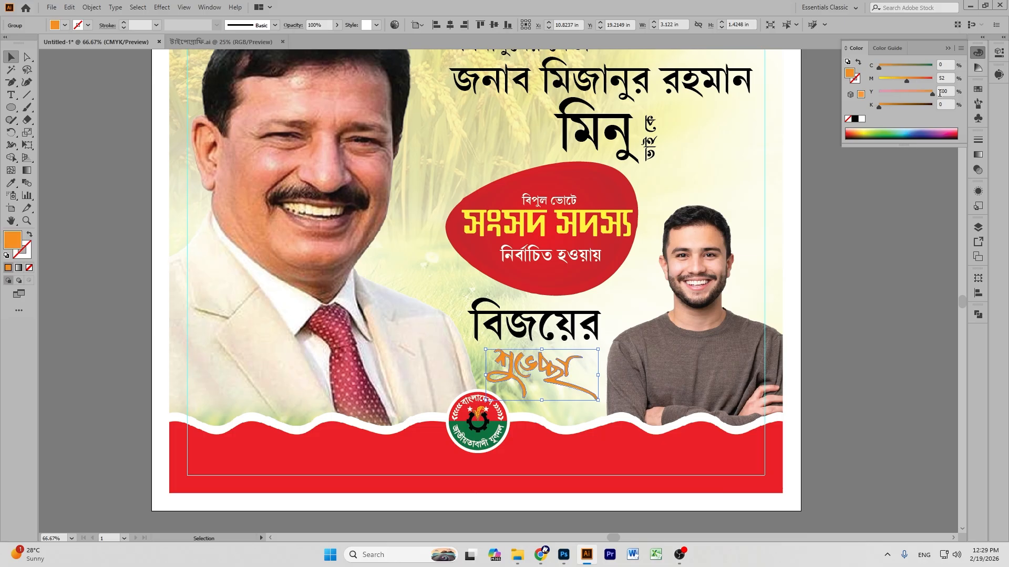
left_click_drag(920, 80, 936, 81)
left_click(820, 263)
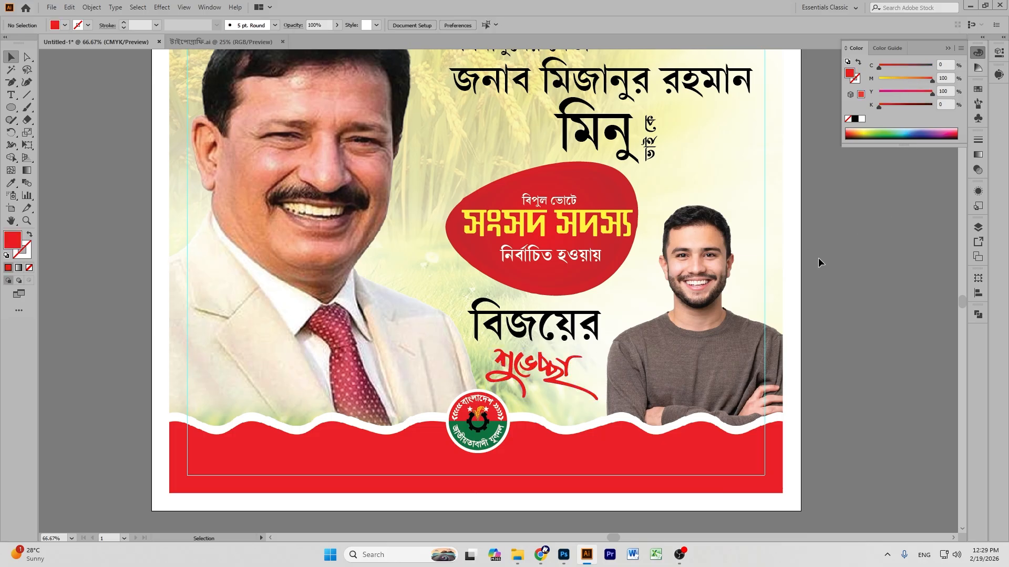
Colour the word বিজয়ের deep green (C 100, M 34, Y 84.71, K 0).
scroll(820, 262, "down", 3)
scroll(819, 262, "up", 2)
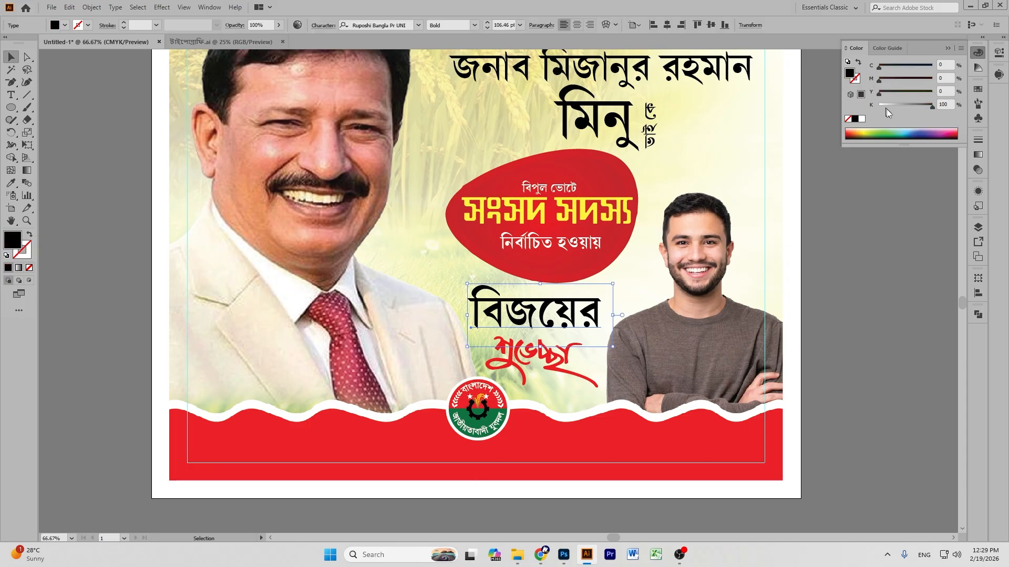
left_click(896, 130)
left_click_drag(917, 67, 933, 66)
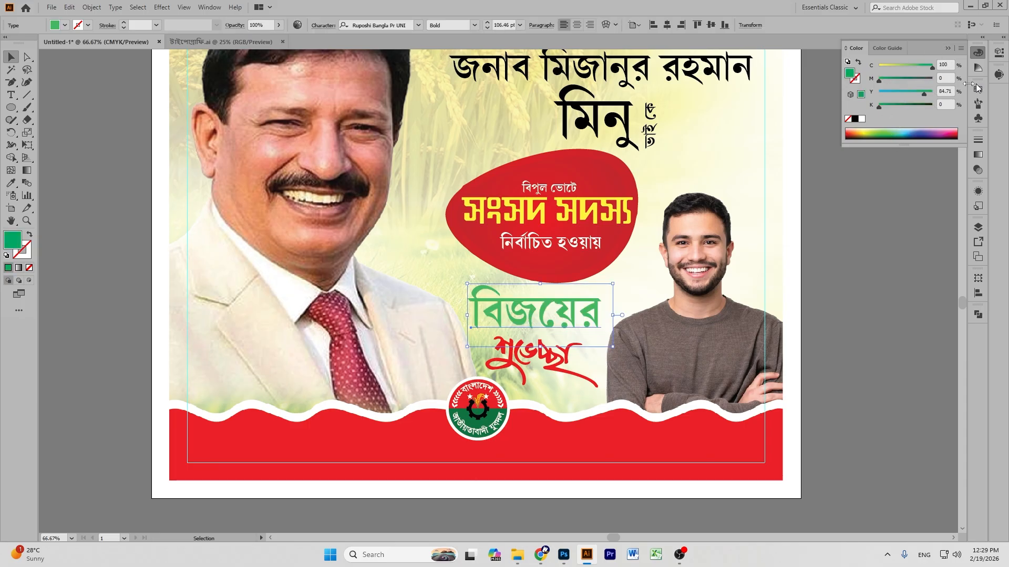
left_click(897, 79)
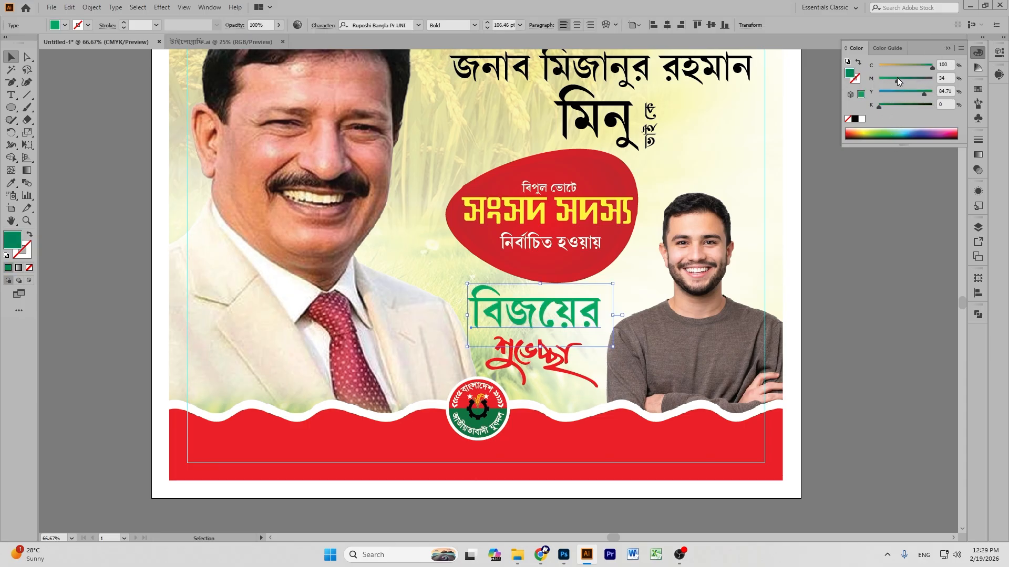
left_click(846, 279)
Nudge the শুভেচ্ছা calligraphy slightly up and left, then view the whole poster.
left_click_drag(536, 358, 532, 354)
left_click(872, 323)
key("ctrl+minus")
key("ctrl+minus")
key("ctrl+minus")
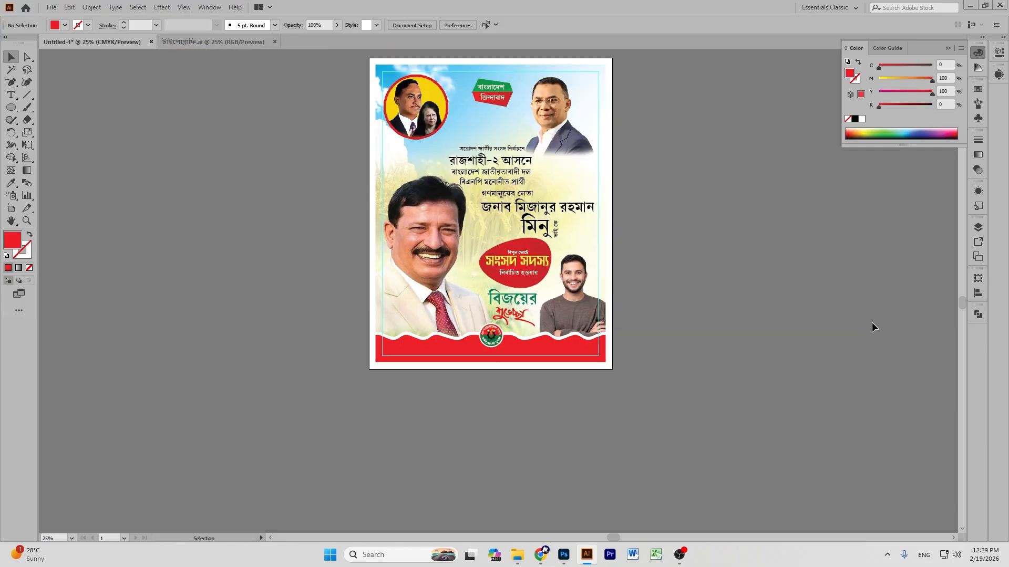
scroll(615, 198, "up", 1)
scroll(619, 202, "down", 3)
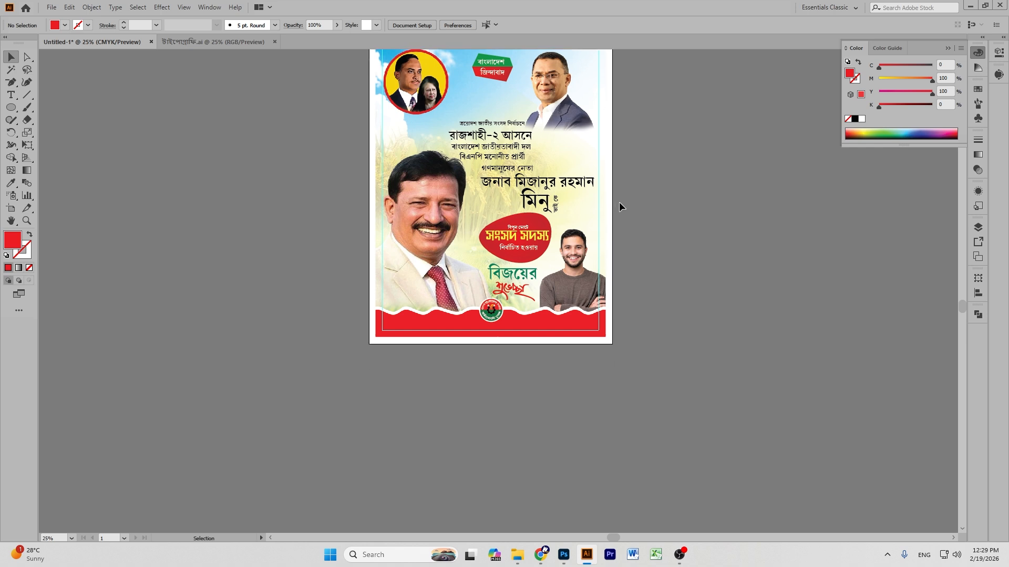
scroll(619, 202, "up", 2)
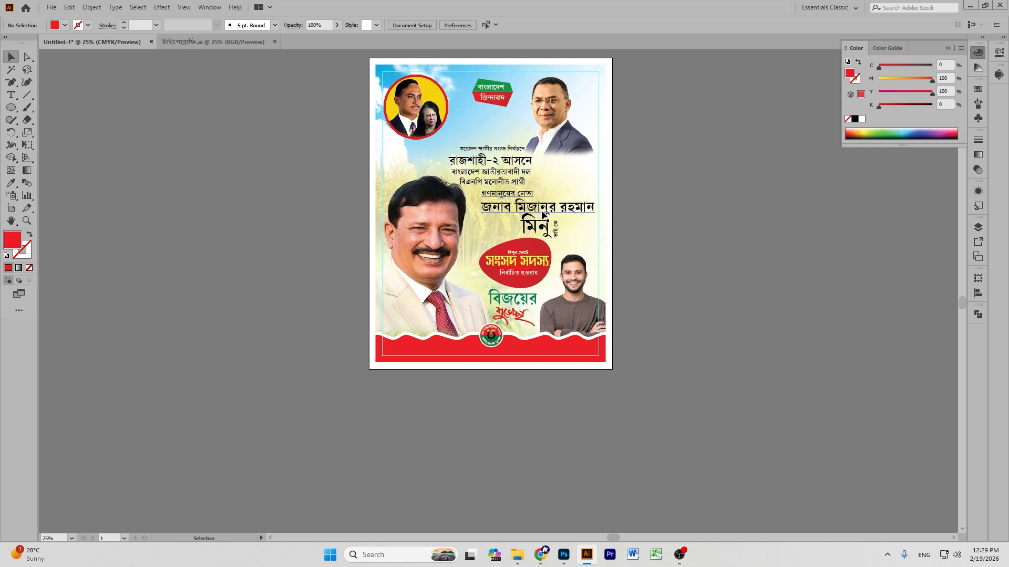
Select the গণমানুষের নেতা line and browse fonts without changing it.
left_click(543, 213)
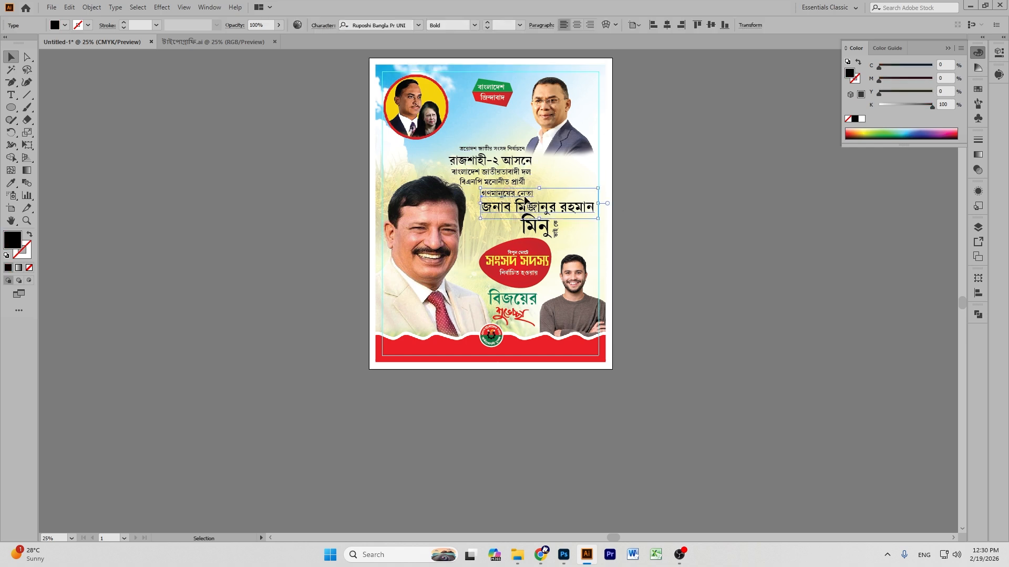
double_click(524, 198)
triple_click(524, 198)
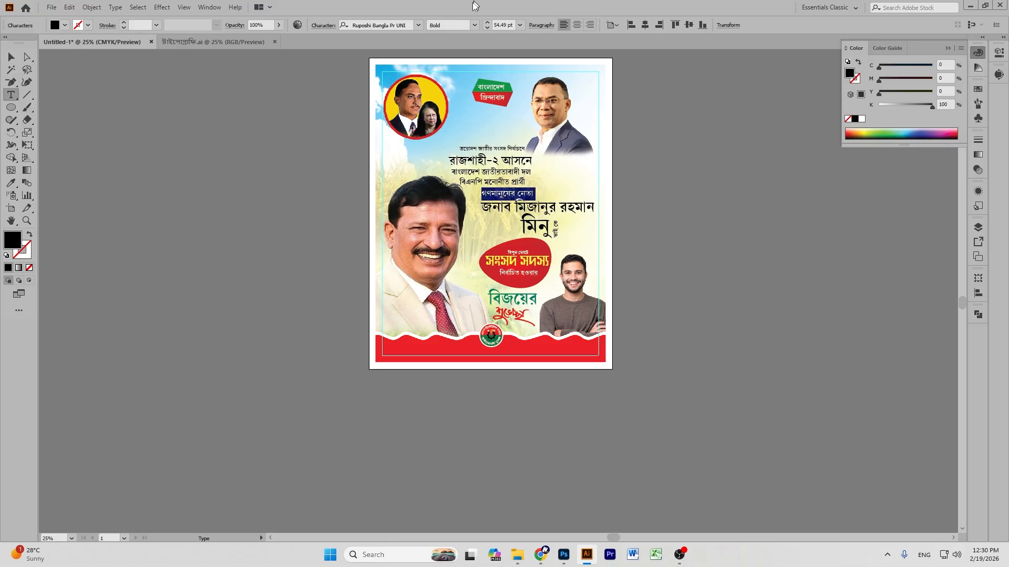
left_click(419, 26)
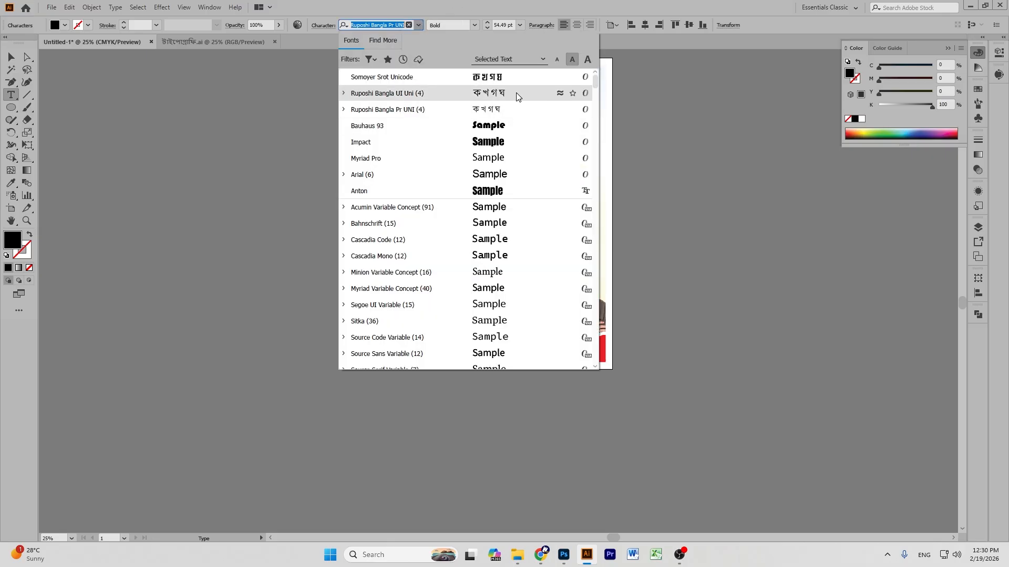
left_click(11, 57)
left_click(11, 222)
left_click_drag(630, 161, 309, 211)
Set the গণমানুষের নেতা line in Li Shobuj Nolua Unicode.
left_click(11, 57)
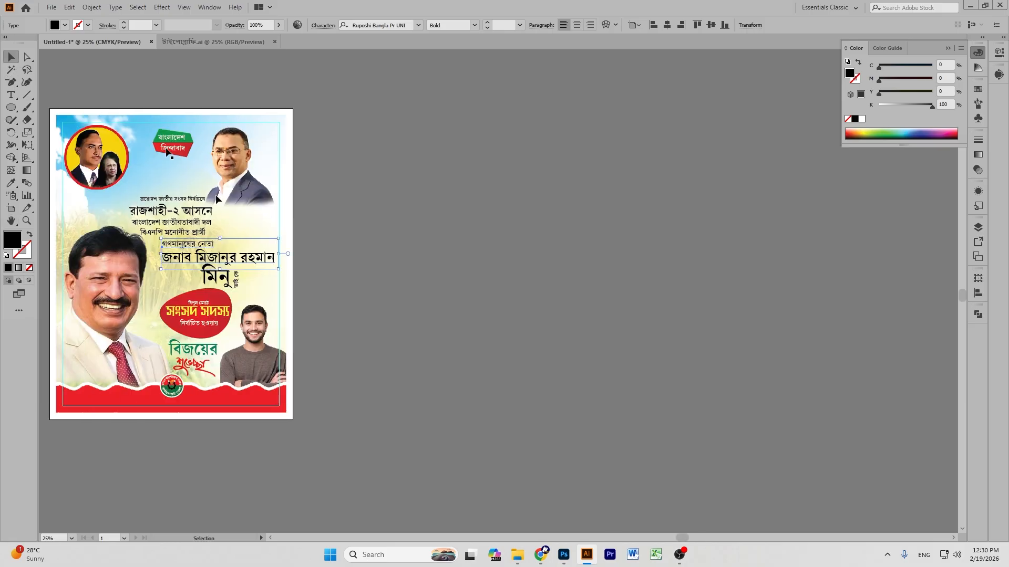
double_click(192, 242)
triple_click(192, 242)
left_click(418, 25)
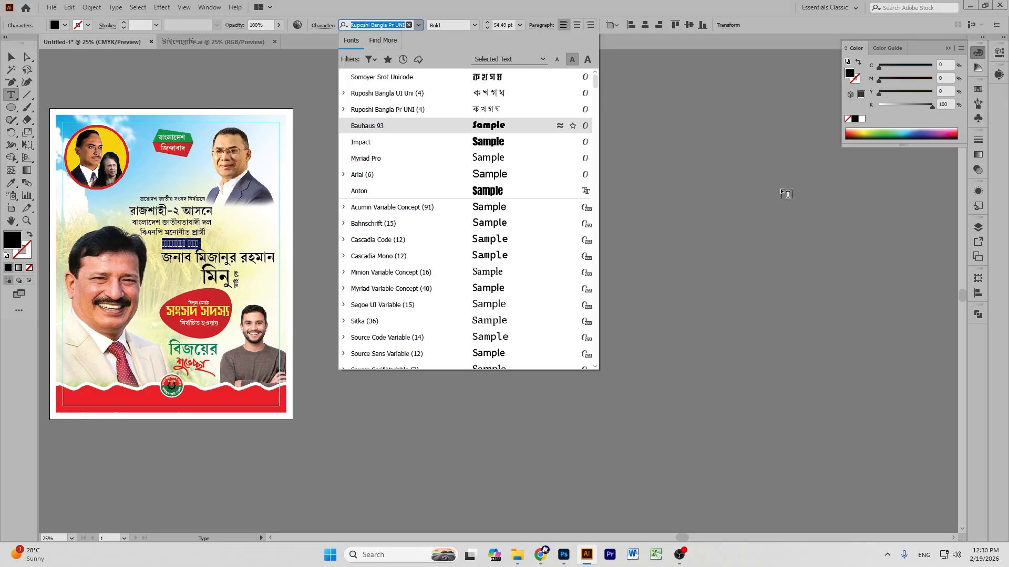
left_click_drag(597, 87, 585, 412)
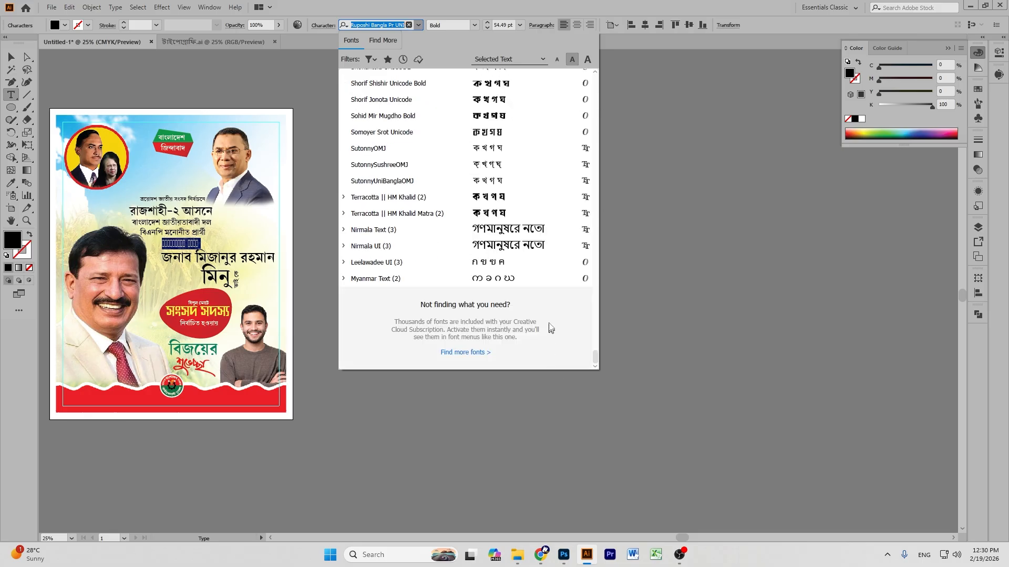
scroll(504, 194, "up", 3)
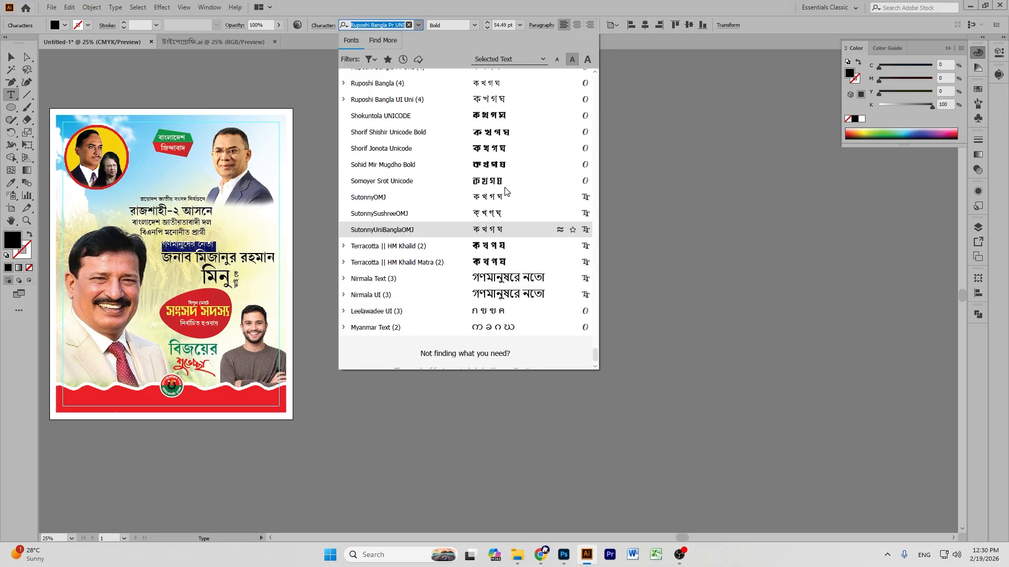
scroll(490, 124, "up", 3)
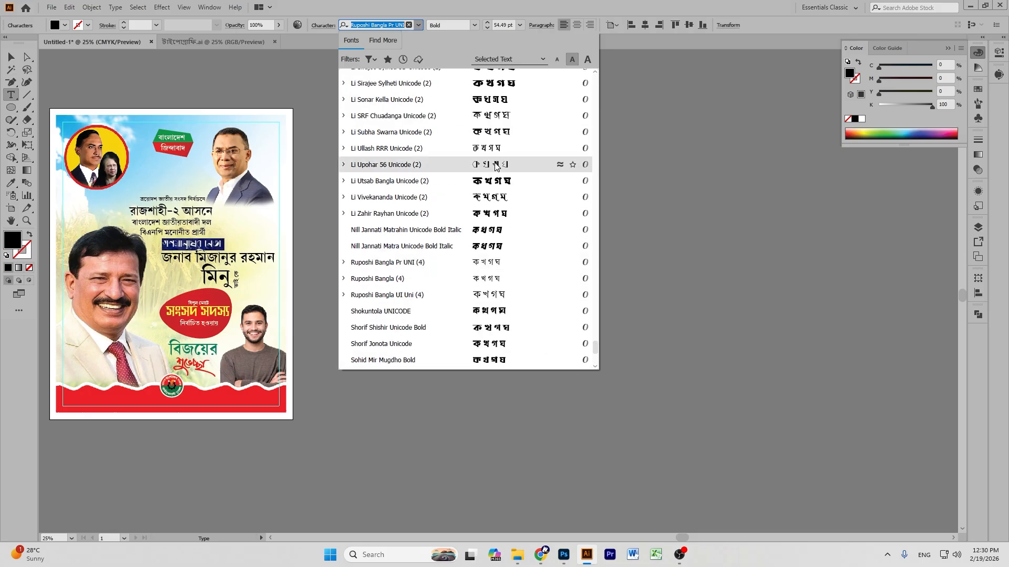
scroll(497, 155, "up", 2)
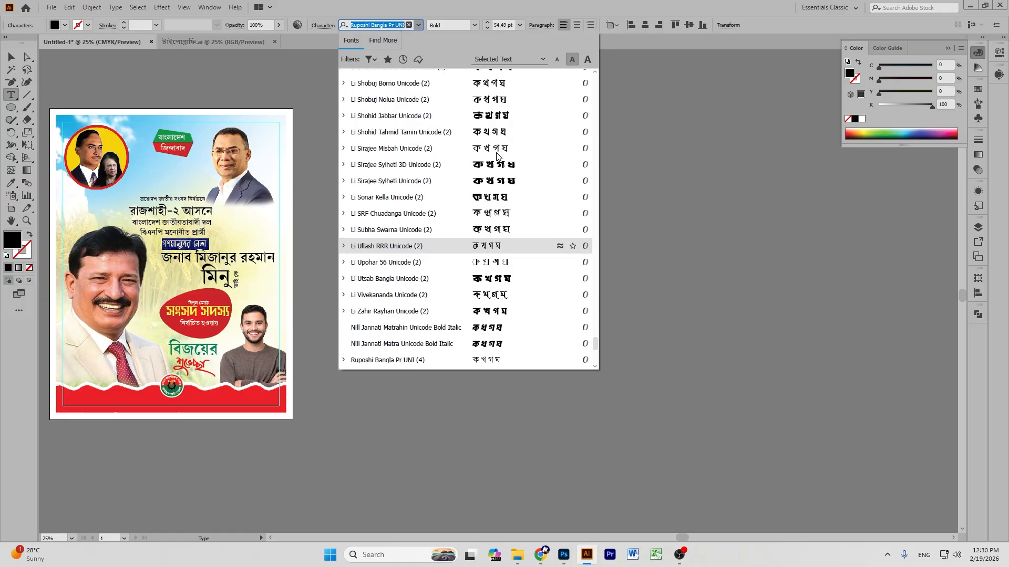
left_click(493, 102)
left_click(11, 57)
left_click(471, 174)
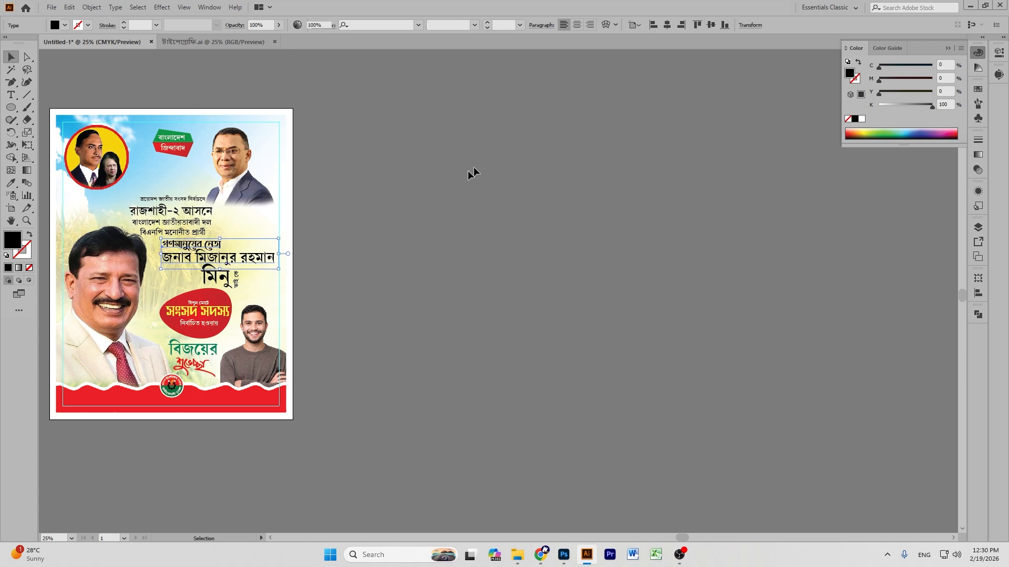
double_click(235, 261)
key("ctrl+a")
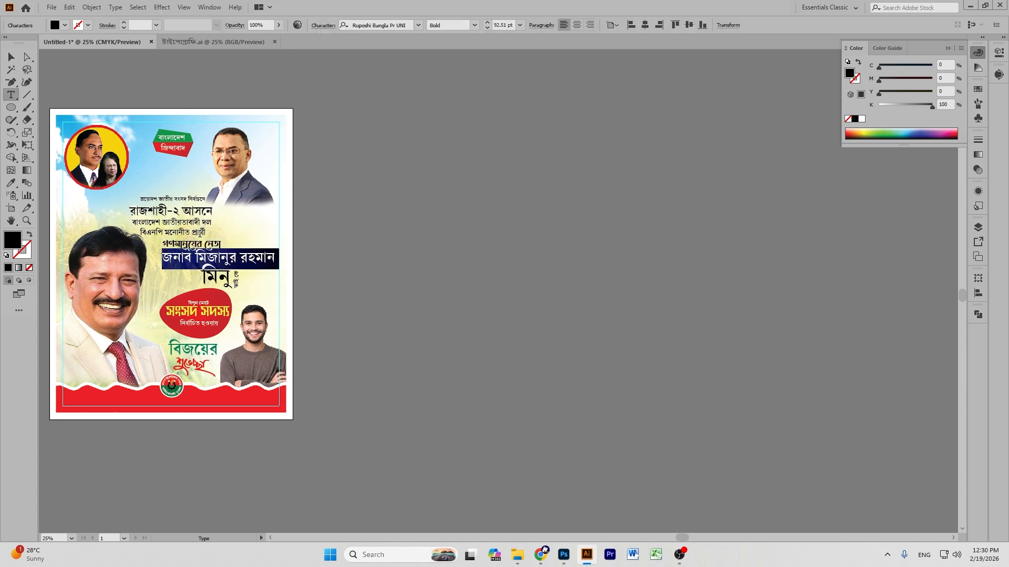
key("alt+Down")
key("alt+Down")
key("alt+Down")
key("alt+Down")
key("alt+Down")
key("alt+Down")
key("alt+Down")
key("alt+Down")
key("alt+Down")
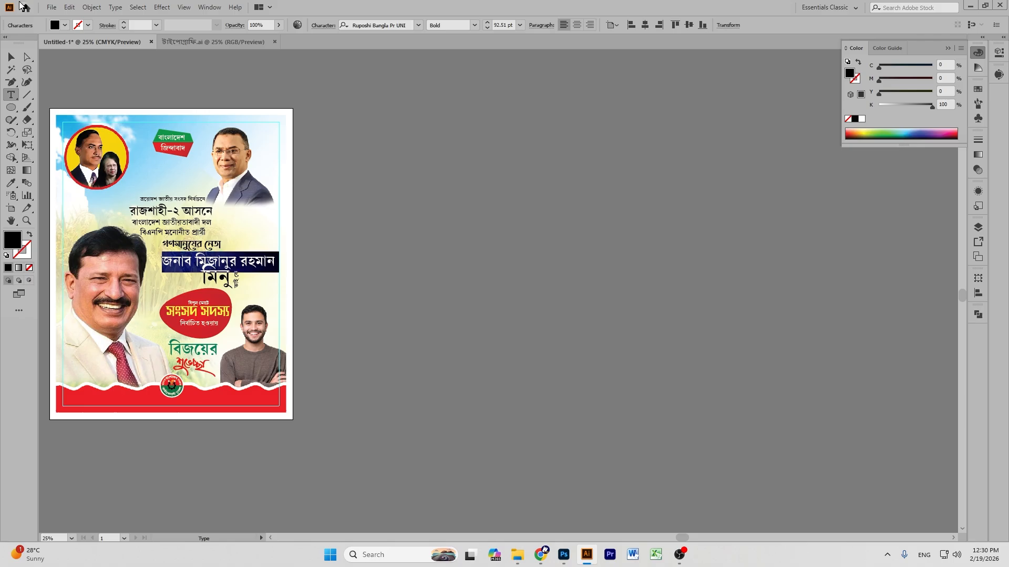
left_click(11, 57)
left_click(581, 191)
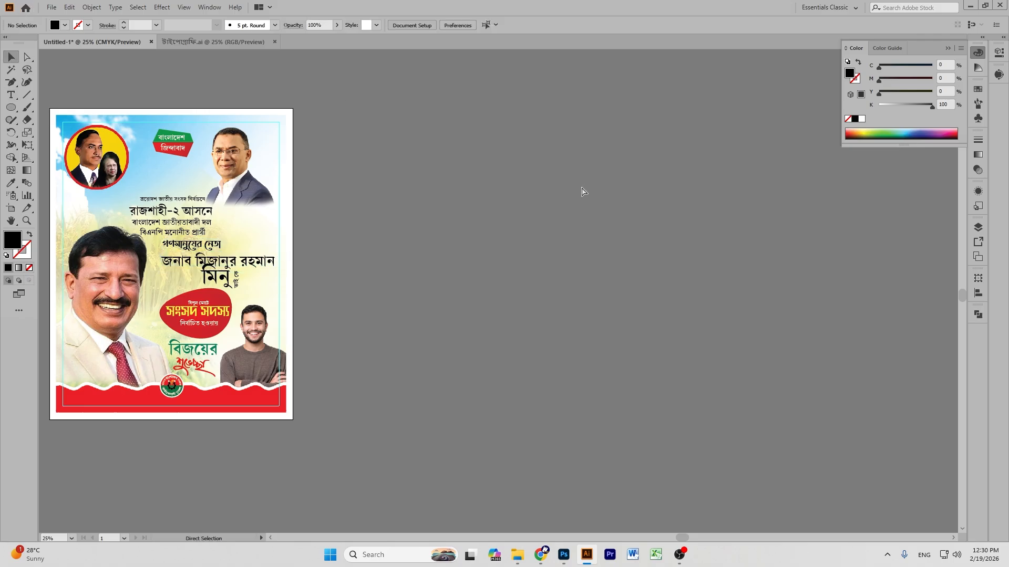
key("ctrl+1")
Move মিনু and its small vertical tag to the right, enlarging them slightly.
left_click(11, 220)
left_click_drag(891, 266, 614, 293)
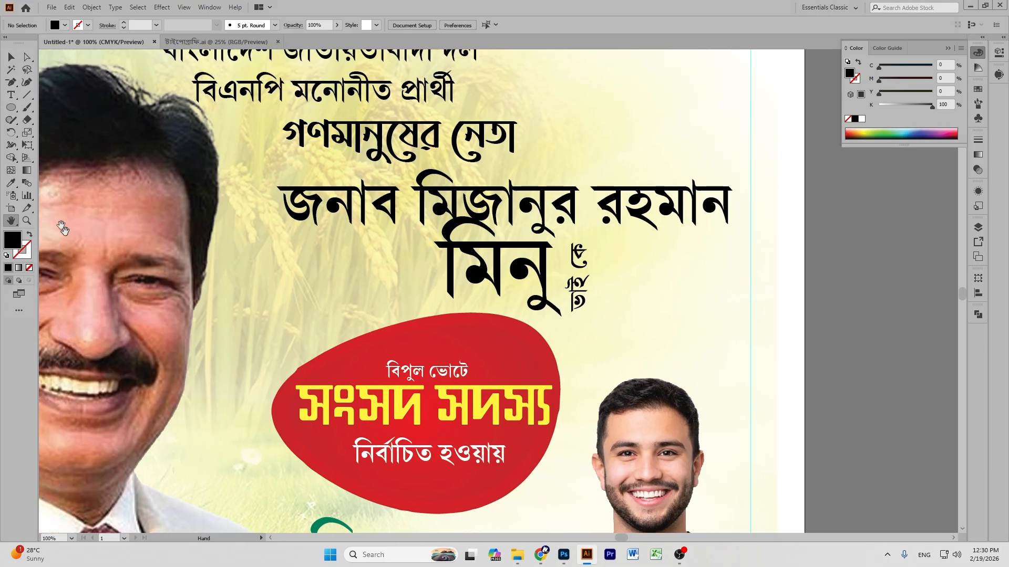
left_click(11, 57)
left_click(495, 271)
left_click(578, 278, "shift")
left_click_drag(536, 276, 687, 292)
left_click_drag(655, 350, 657, 358)
left_click_drag(631, 277, 631, 284)
Enlarge the red সংসদ সদস্য blob group to about 6.27 in wide and lower it.
left_click_drag(335, 301, 422, 366)
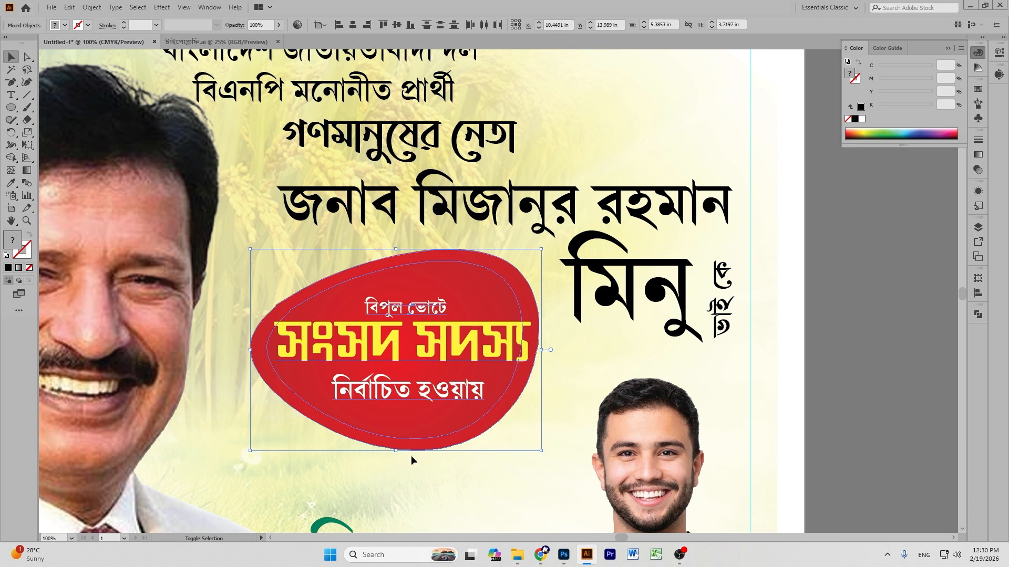
left_click_drag(395, 450, 395, 467)
left_click_drag(456, 325, 462, 354)
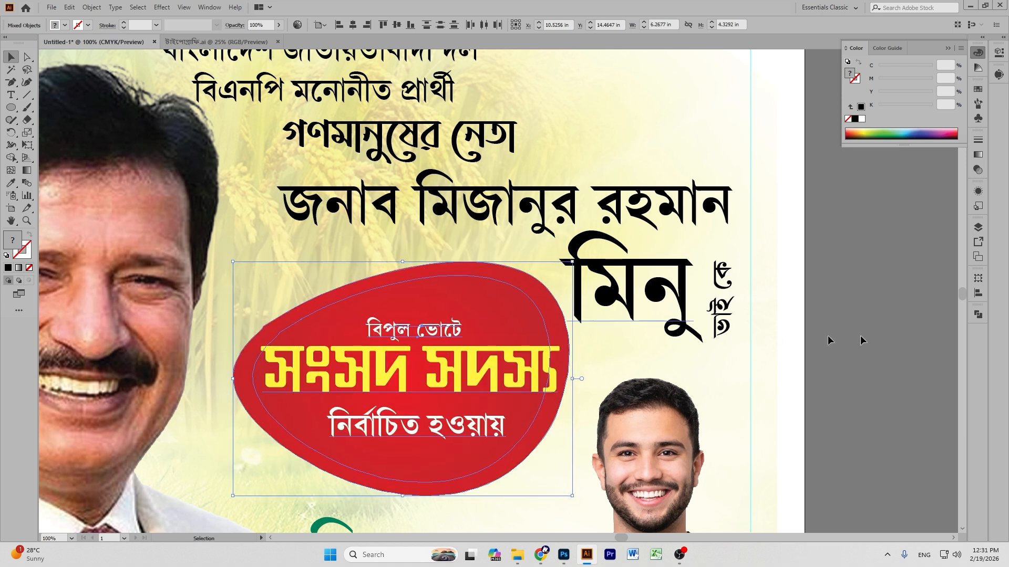
left_click(852, 316)
Raise the বিজয়ের শুভেচ্ছা greeting lines to sit just beneath the red badge.
scroll(852, 316, "down", 5)
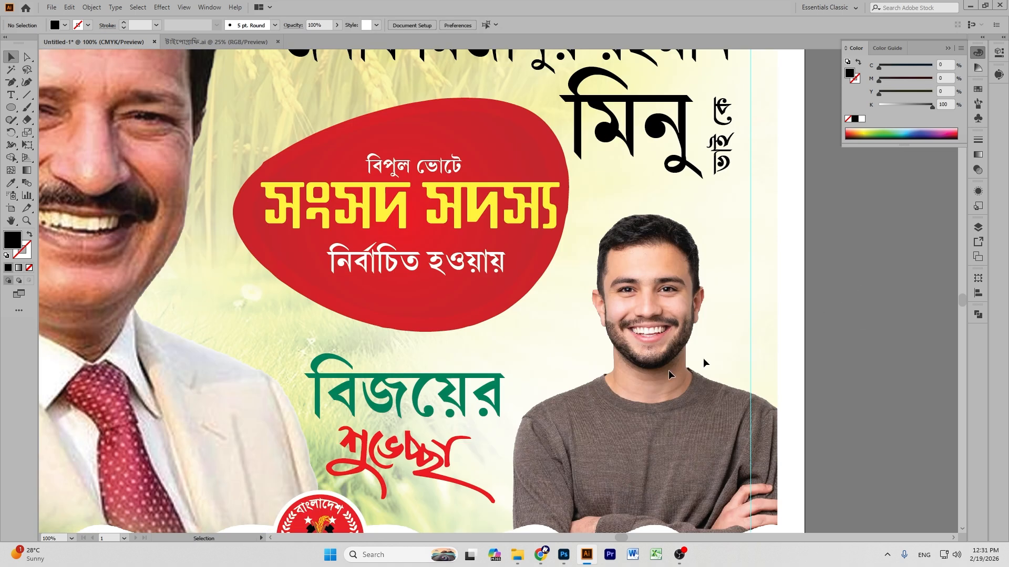
left_click(438, 400)
left_click(419, 457, "shift")
left_click_drag(417, 457, 416, 433)
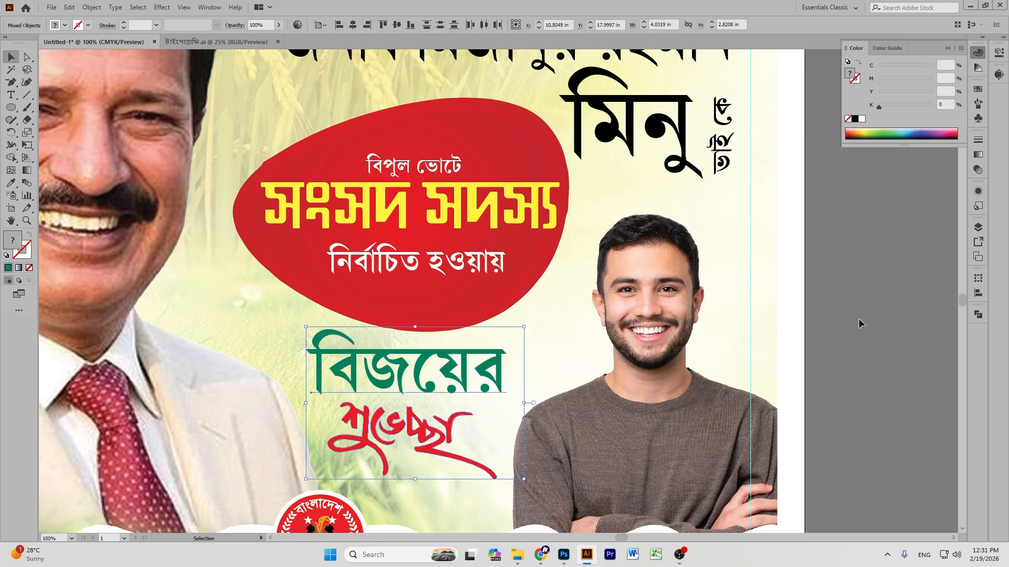
left_click(859, 324)
scroll(859, 324, "up", 5)
scroll(859, 324, "up", 2)
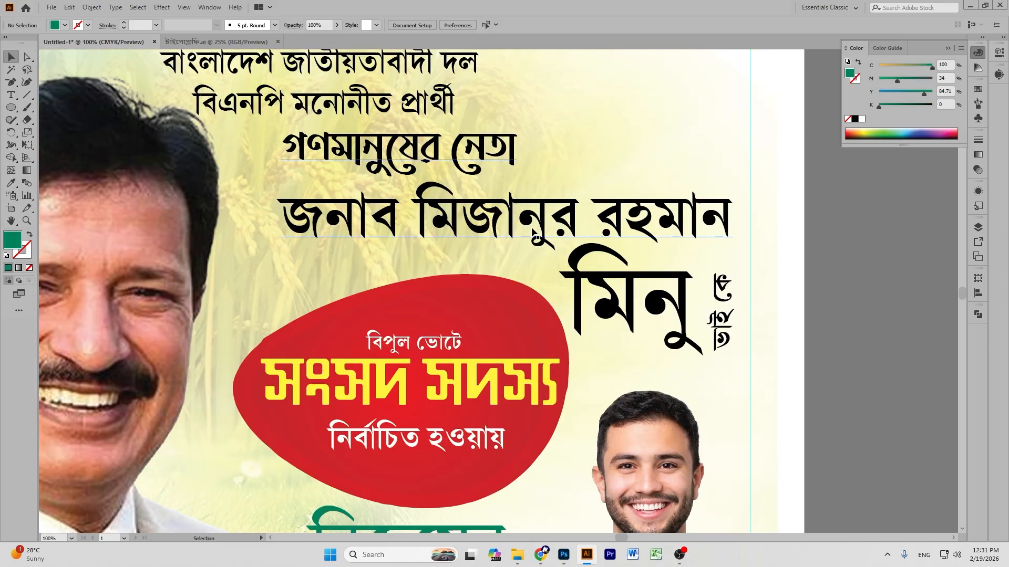
left_click(552, 220)
double_click(552, 219)
triple_click(552, 220)
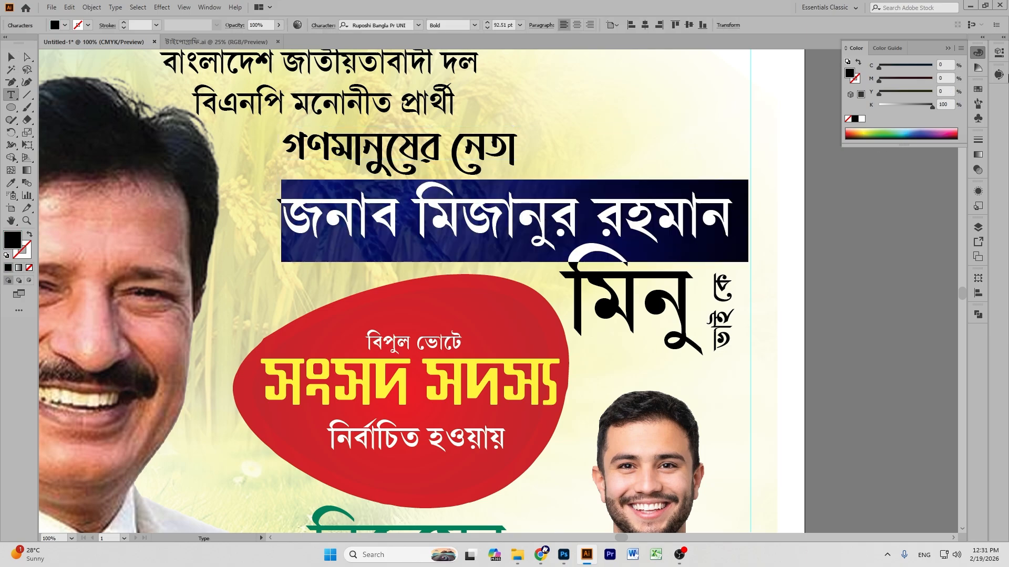
left_click(903, 127)
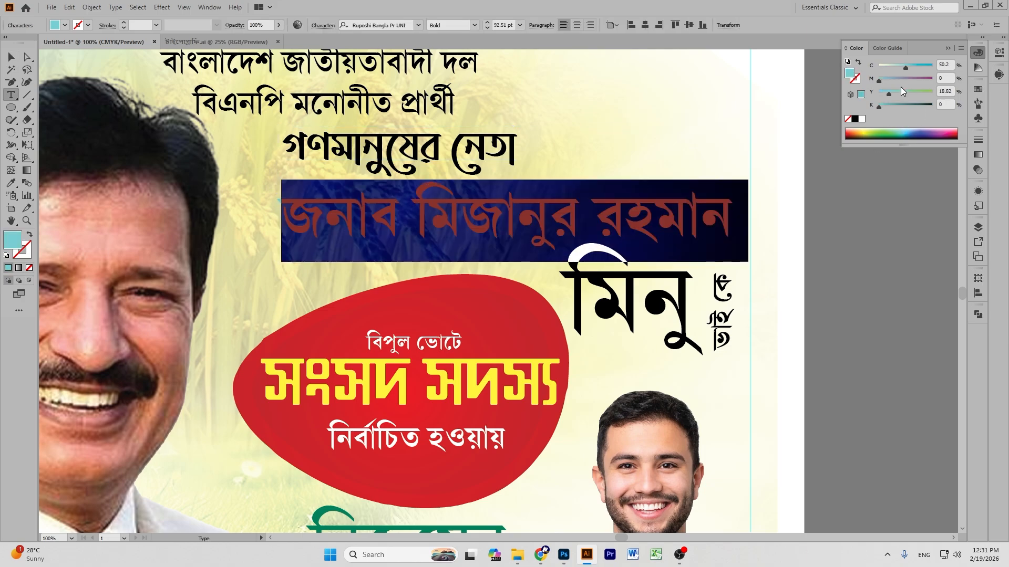
left_click_drag(907, 65, 932, 65)
left_click_drag(888, 93, 879, 93)
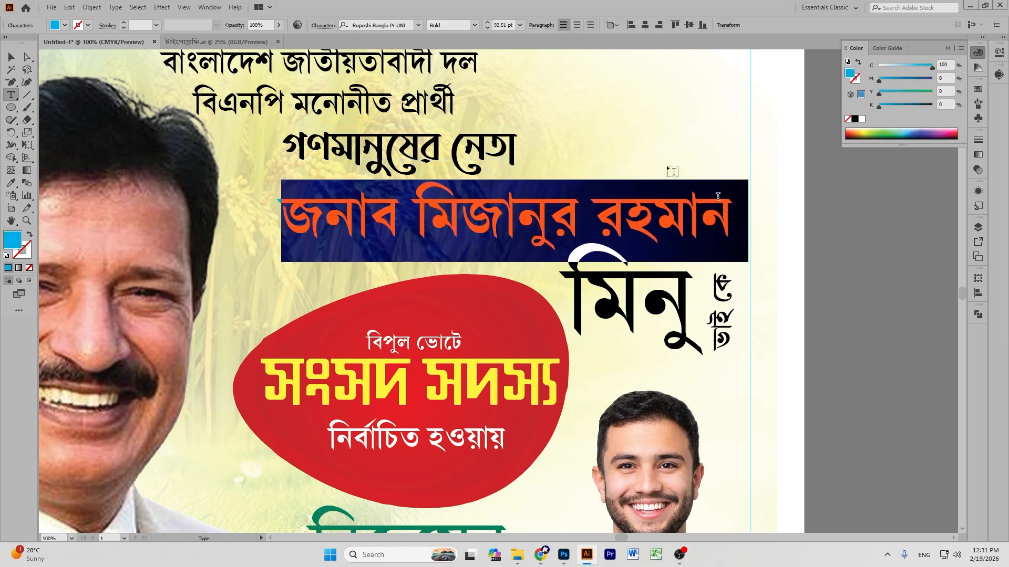
left_click(11, 56)
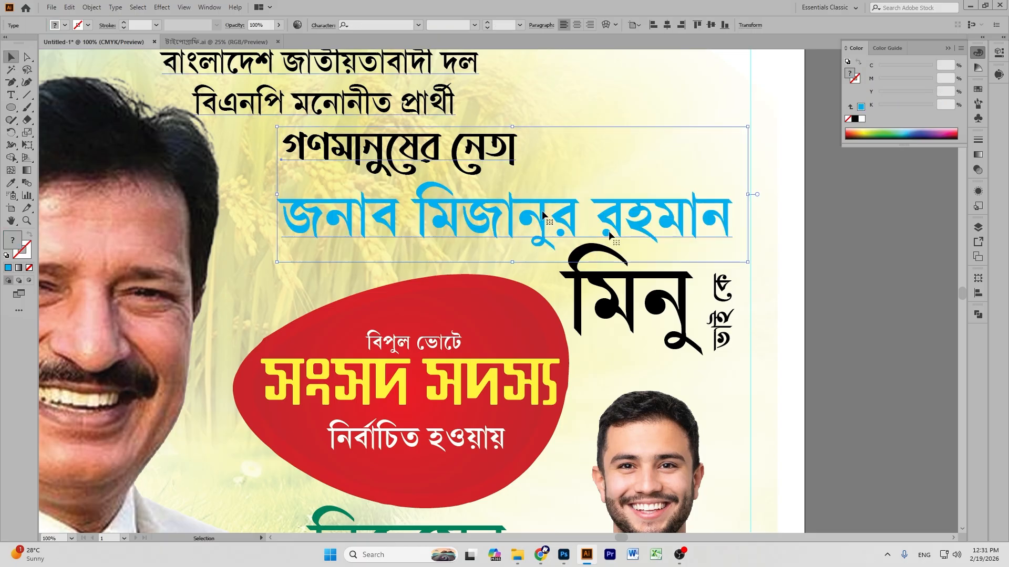
double_click(550, 219)
triple_click(550, 220)
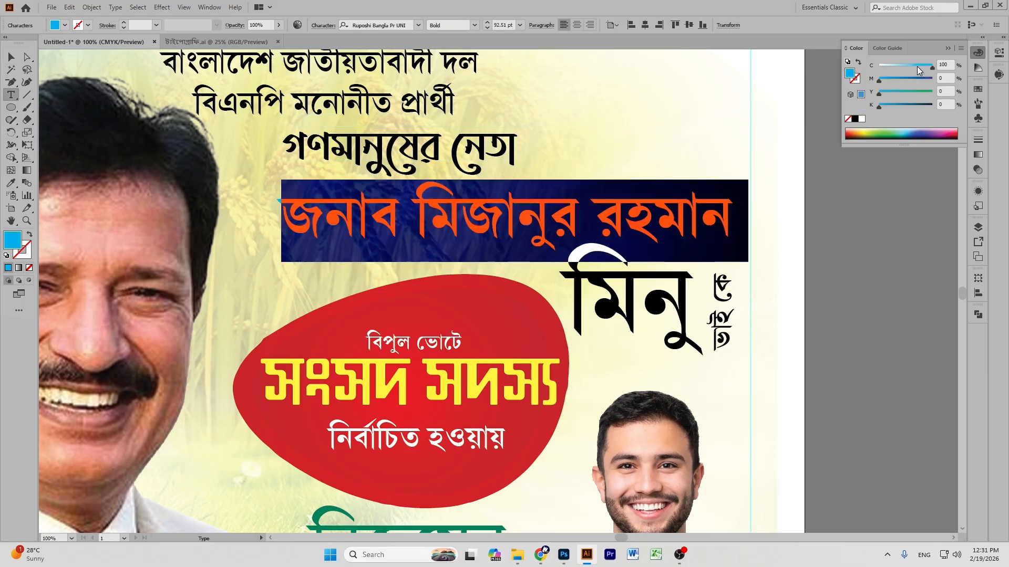
left_click(11, 57)
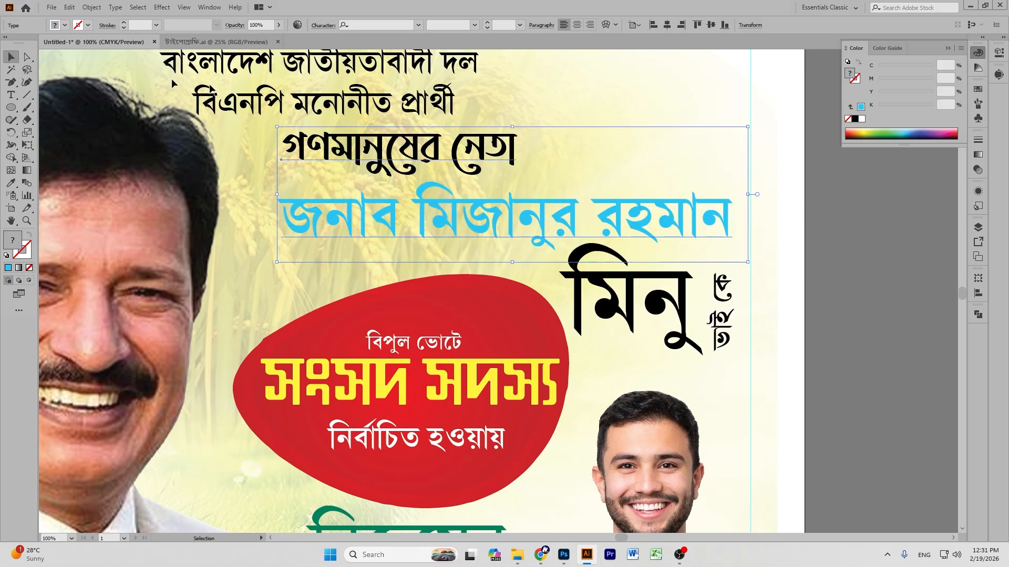
triple_click(471, 208)
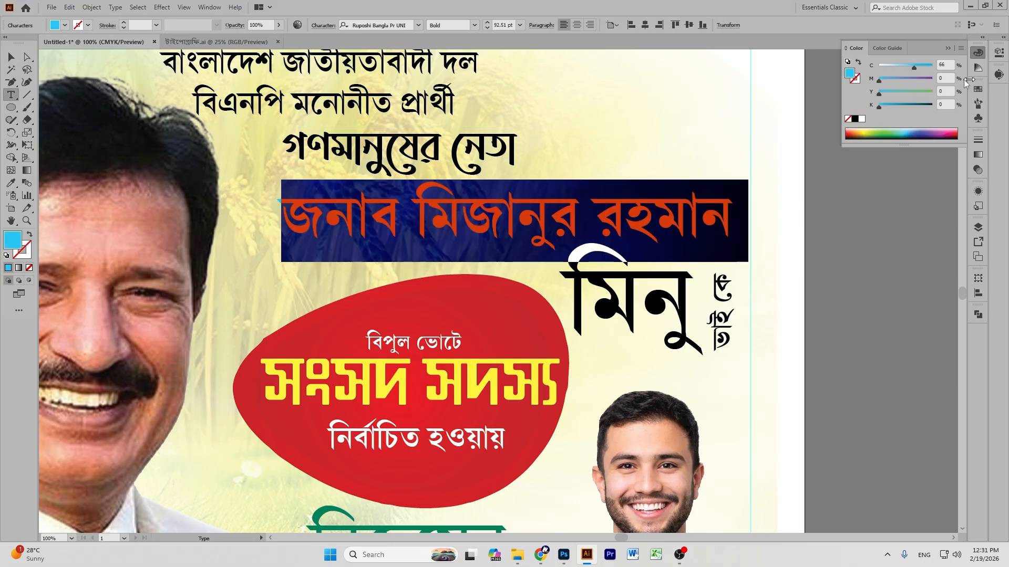
left_click(881, 130)
left_click(900, 66)
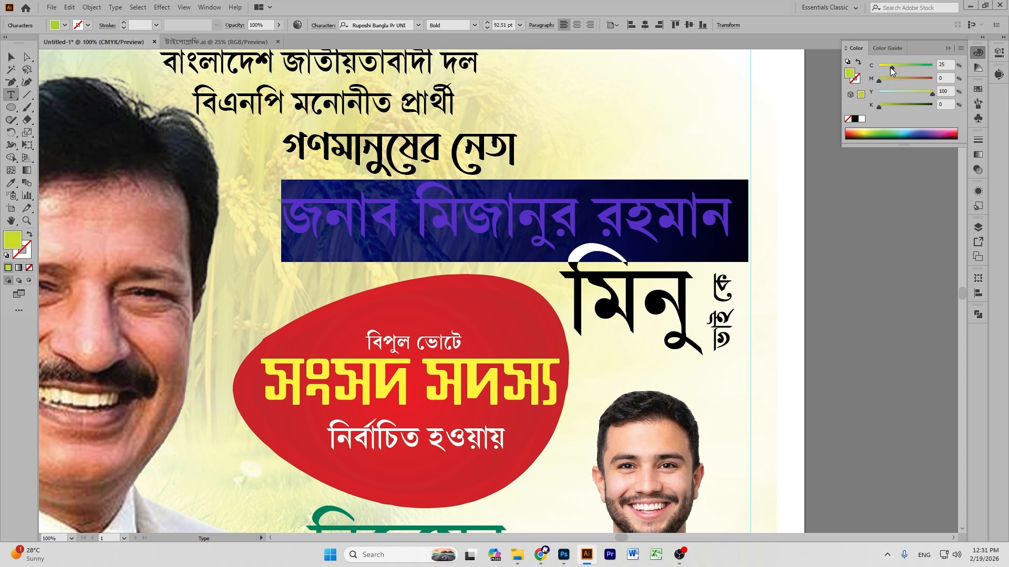
key("Escape")
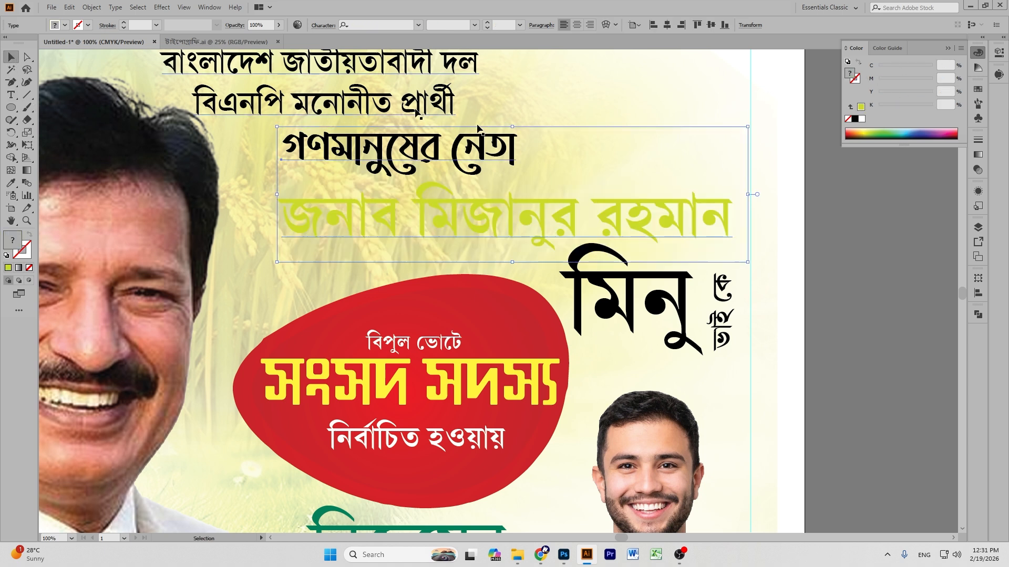
double_click(538, 206)
key("ctrl+a")
left_click(909, 79)
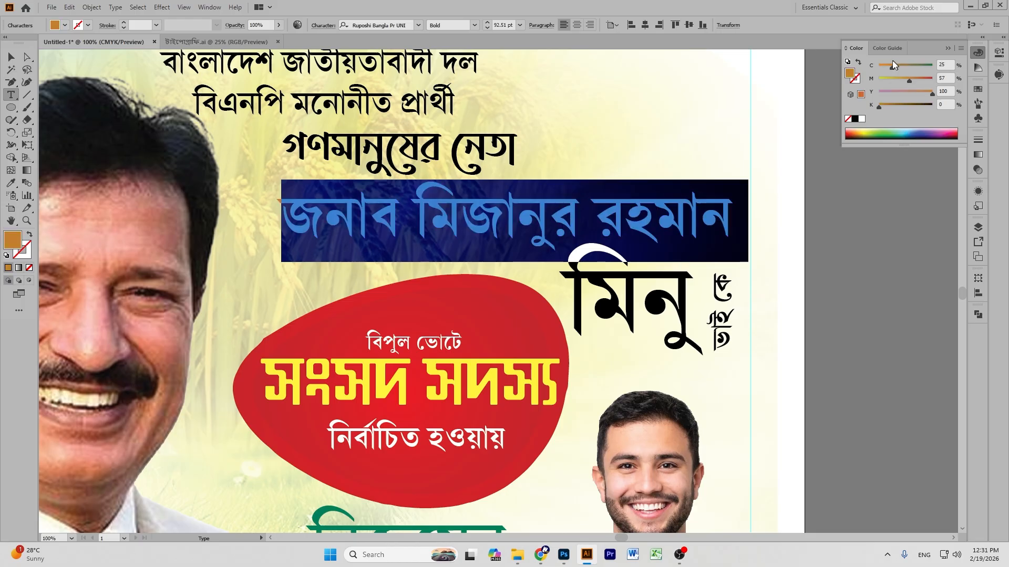
left_click_drag(888, 67, 878, 66)
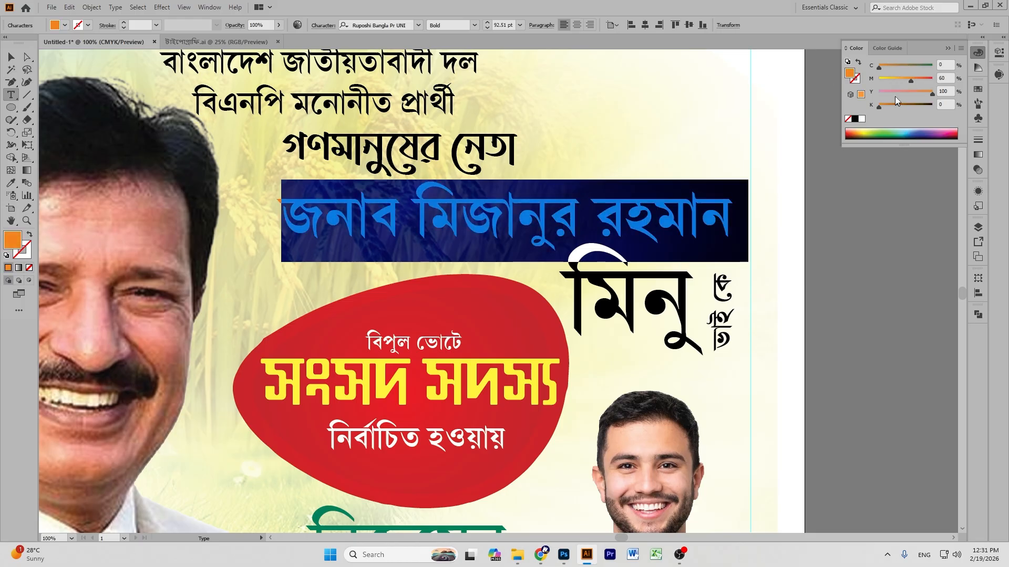
left_click(11, 56)
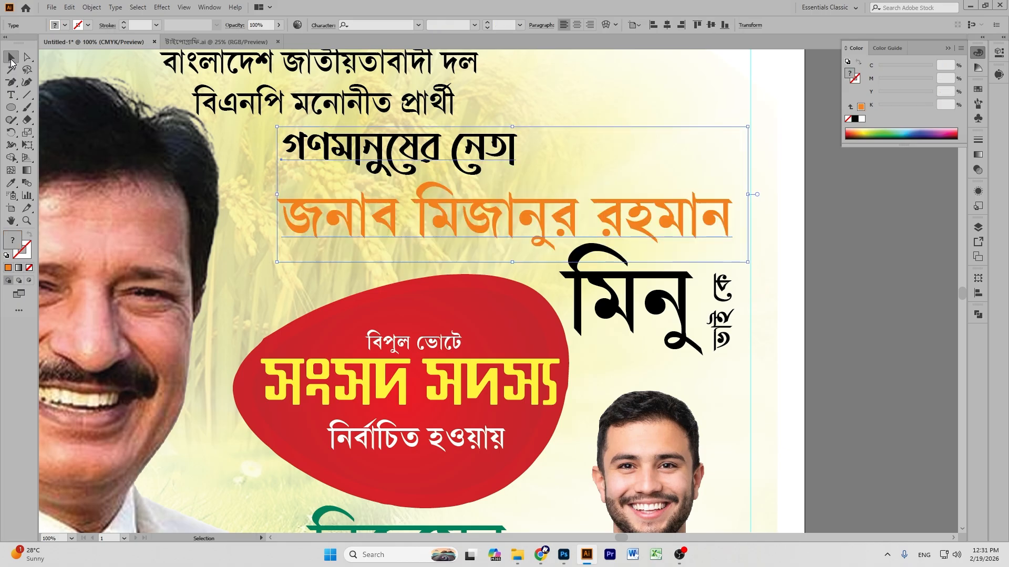
double_click(641, 219)
key("ctrl+a")
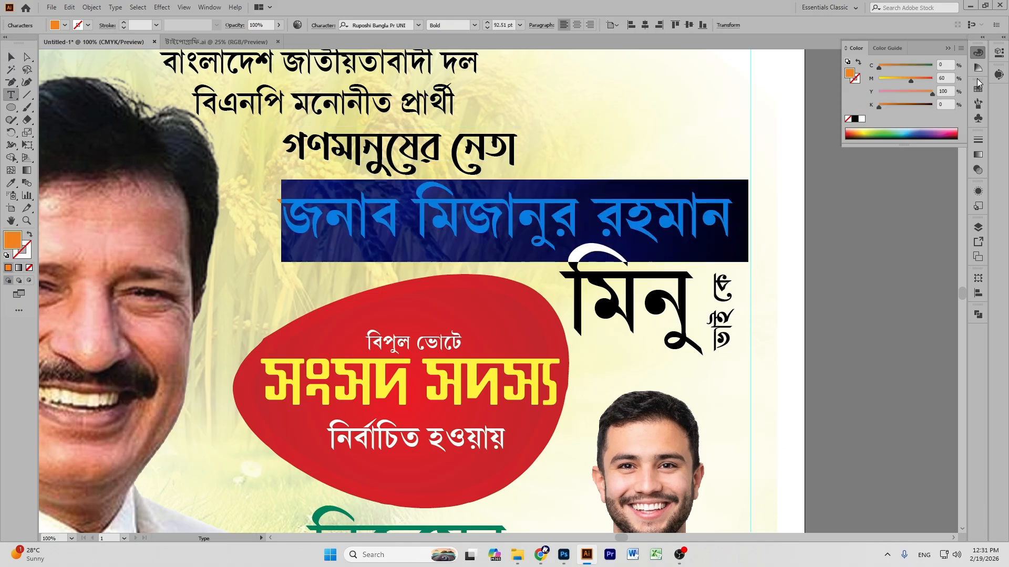
left_click(855, 118)
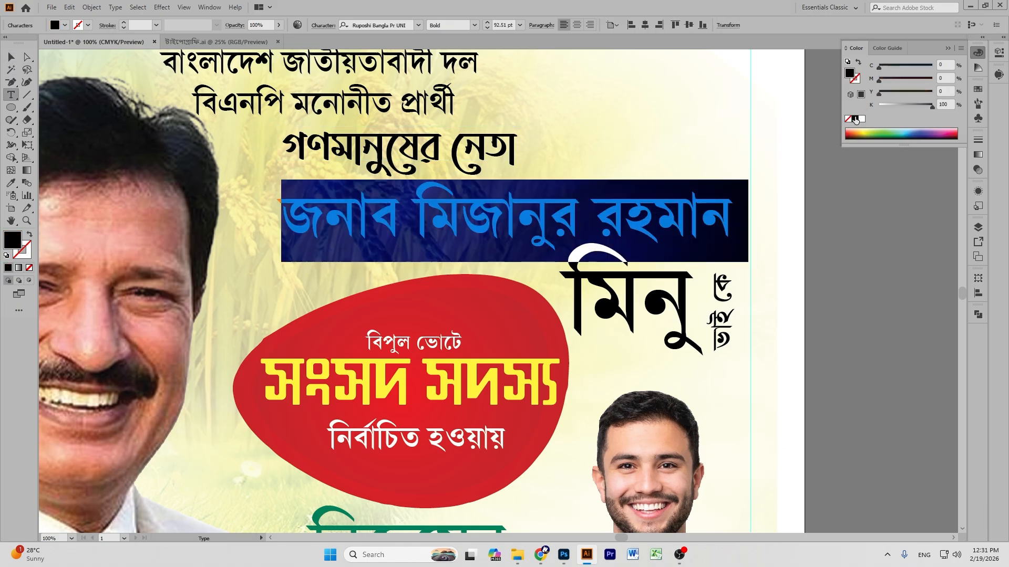
key("Escape")
left_click(839, 309)
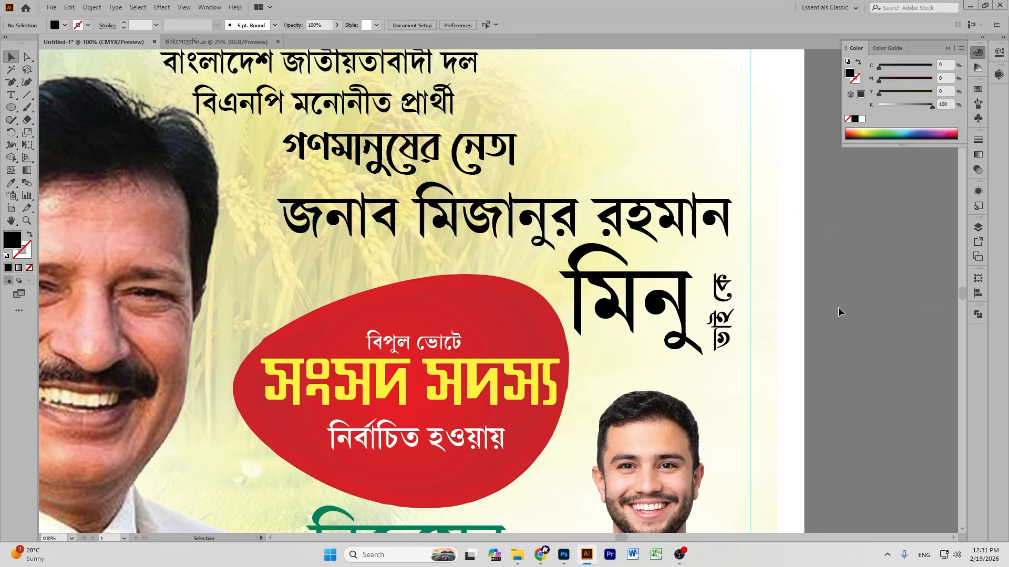
Draw a narrow black rectangle, about 0.56 × 1.57 in, just right of মিনু.
key("ctrl+plus")
key("ctrl+plus")
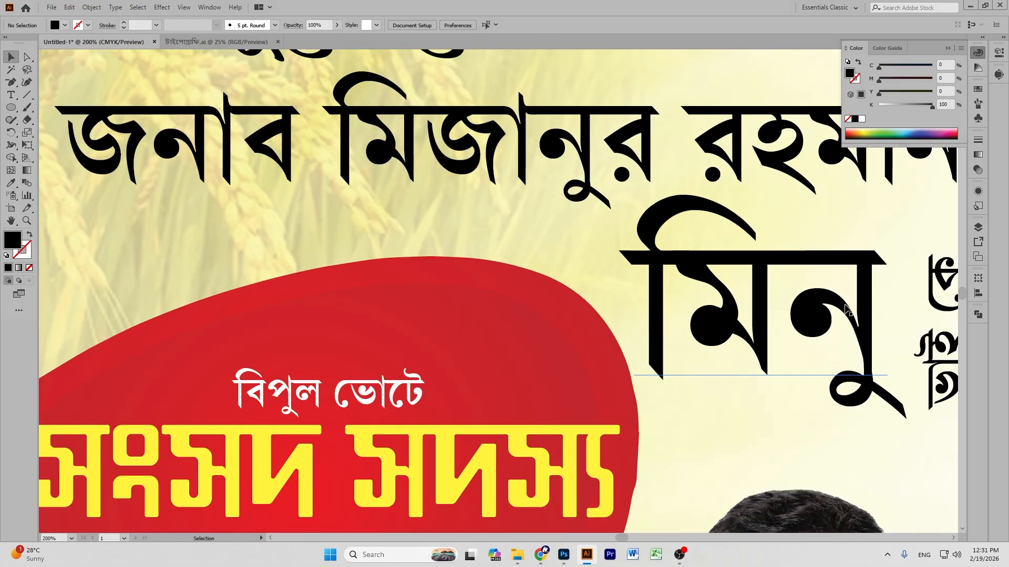
left_click(11, 221)
left_click_drag(920, 346, 547, 280)
left_click_drag(11, 108, 32, 107)
left_click_drag(442, 172, 515, 339)
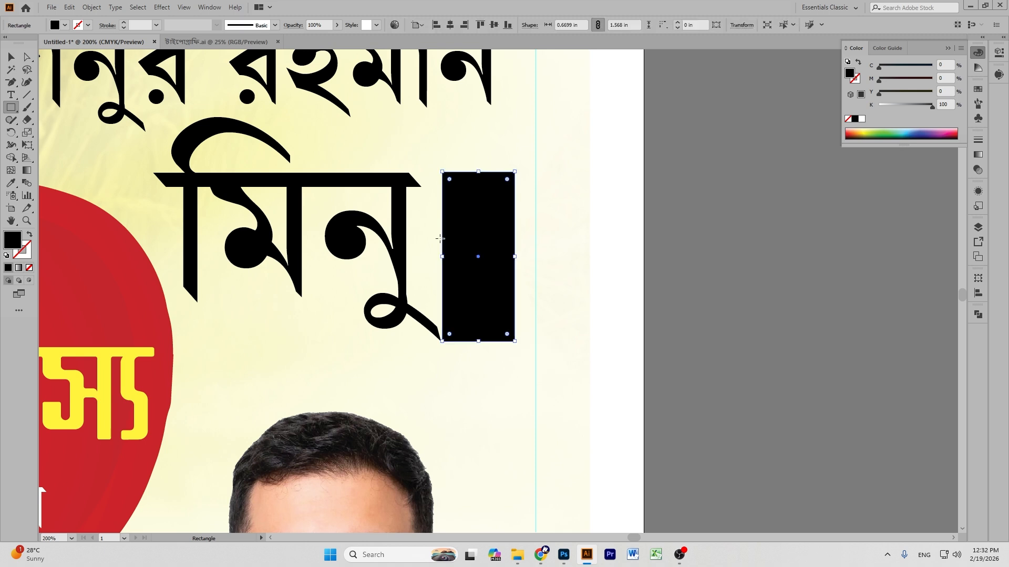
left_click_drag(443, 257, 448, 256)
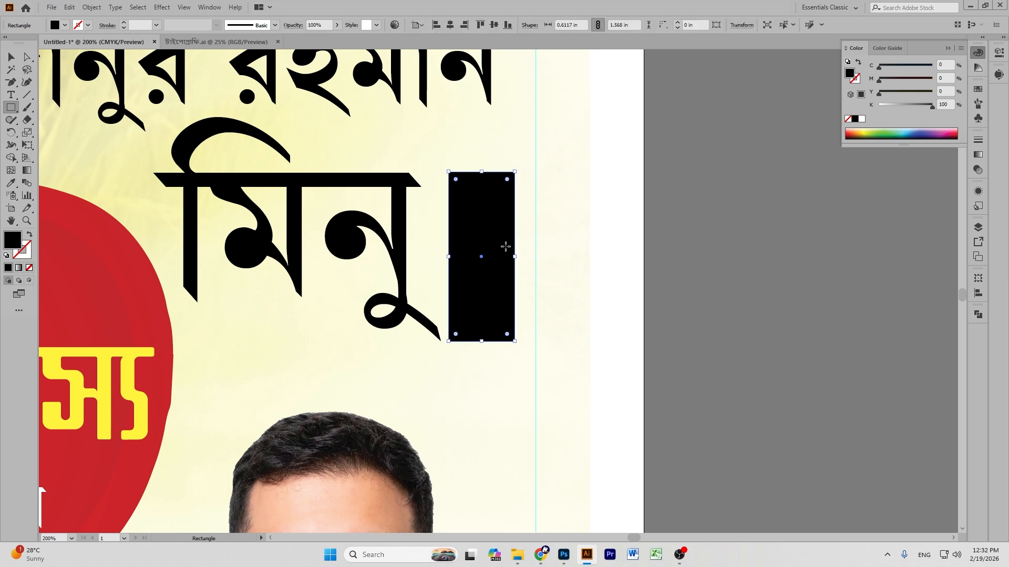
left_click_drag(513, 257, 508, 257)
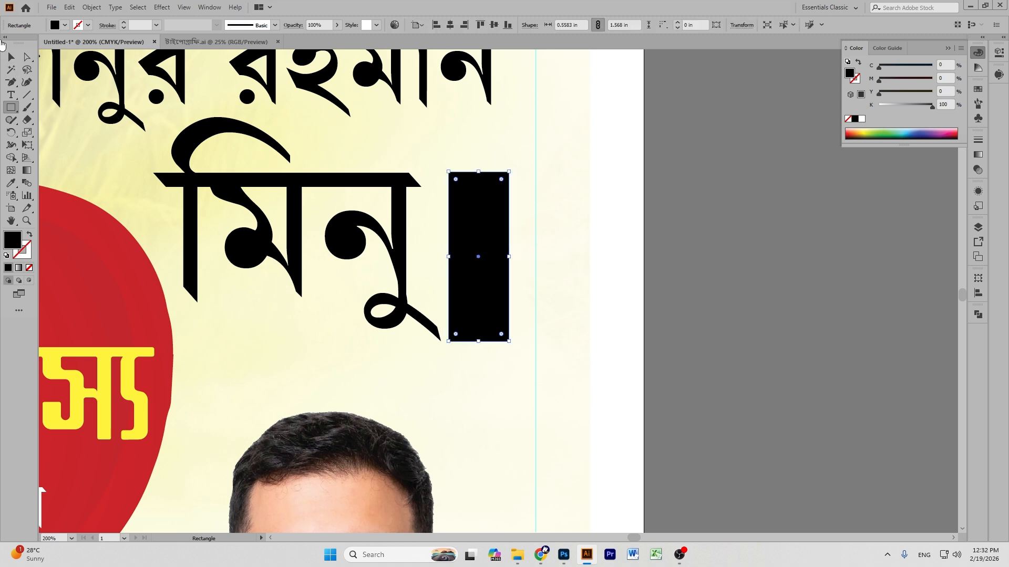
left_click(11, 56)
key("ctrl+c")
Try sending the rectangle to the back, then undo to restore its stacking.
left_click(774, 261)
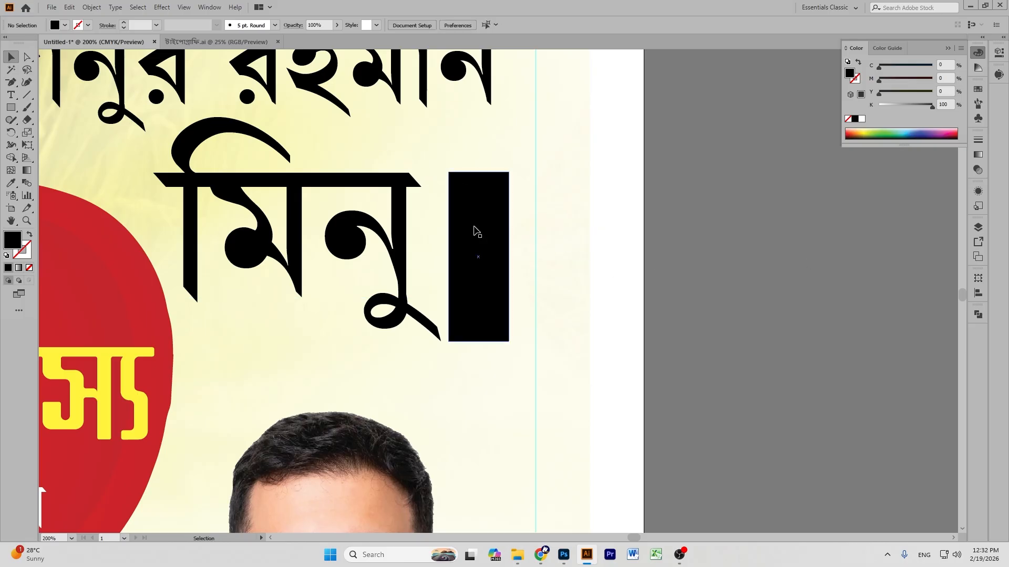
left_click(475, 232)
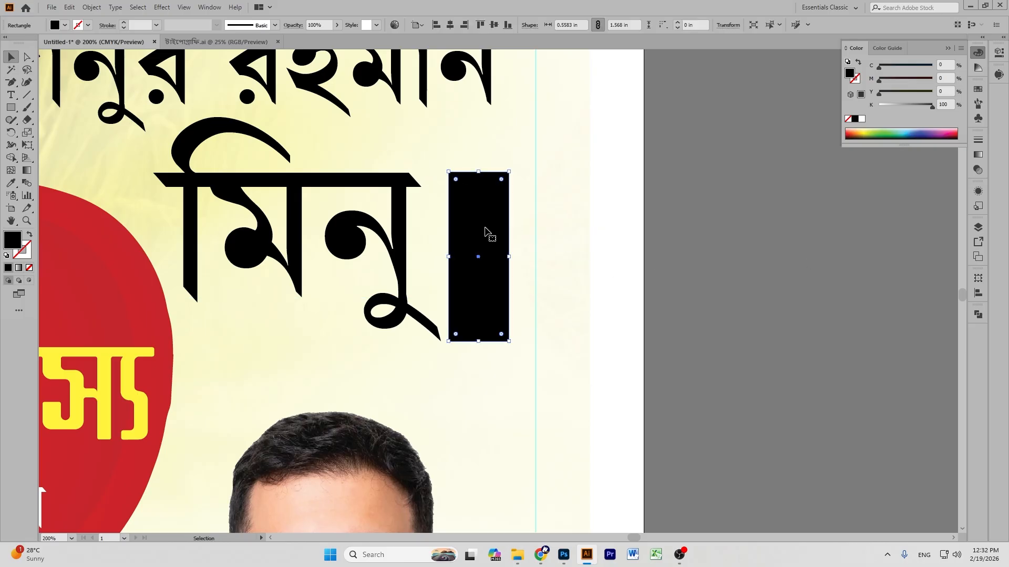
key("ctrl+shift+[")
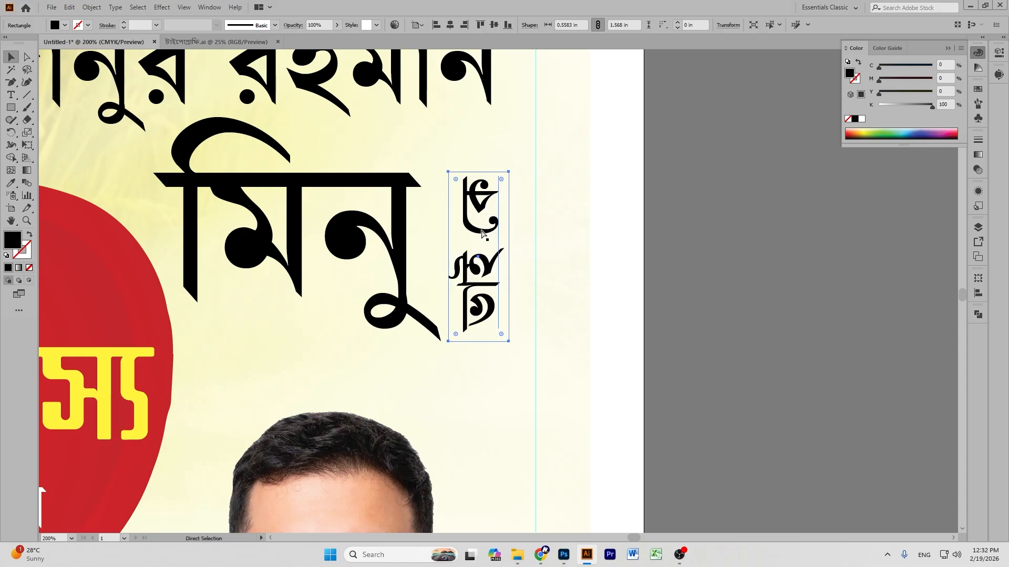
key("ctrl+z")
left_click(765, 252)
Tint the vertical text pale yellow and move it out beside the black box.
left_click(487, 231)
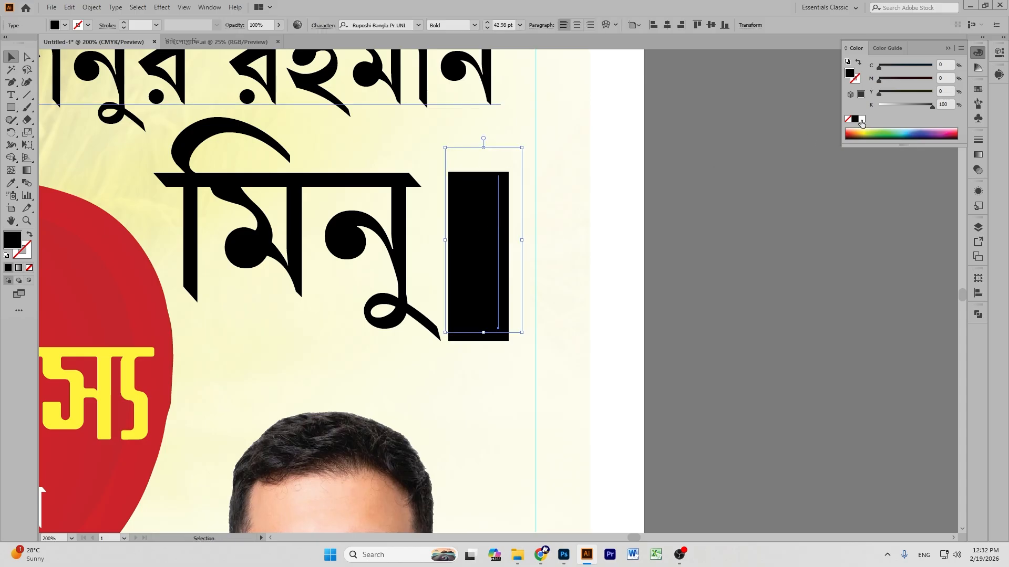
left_click(861, 120)
left_click(592, 261)
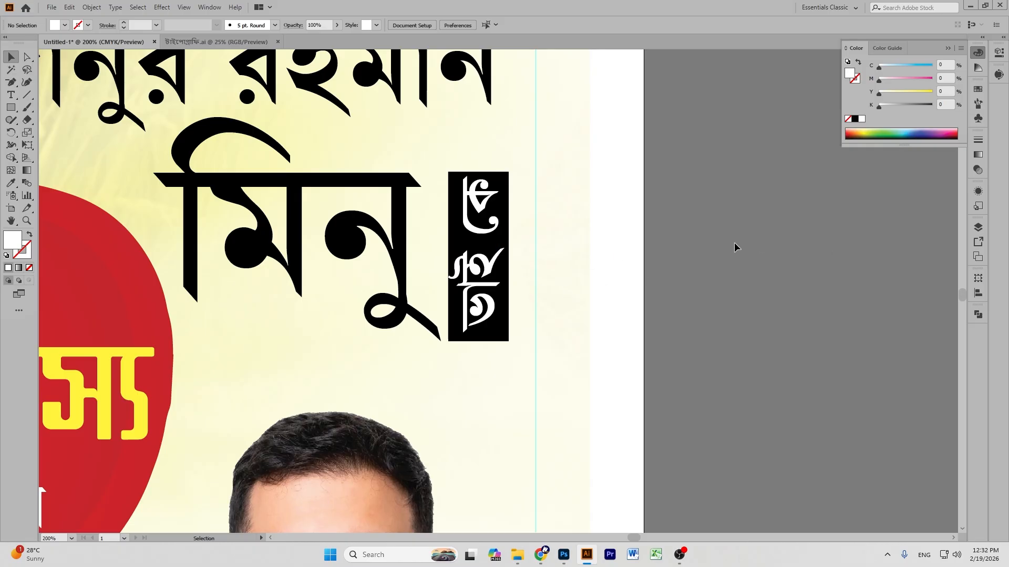
left_click(453, 182)
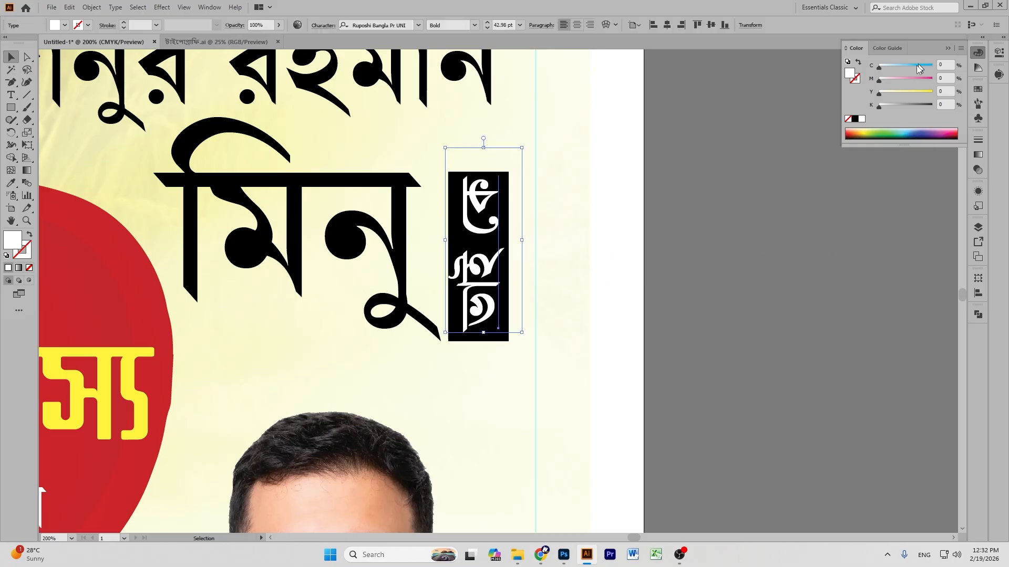
left_click(900, 93)
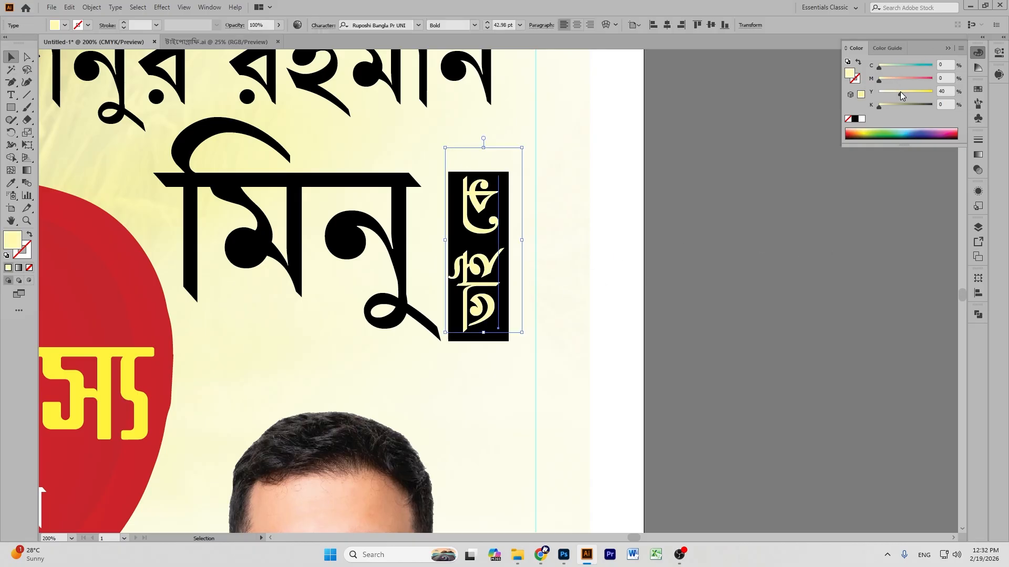
left_click(510, 178)
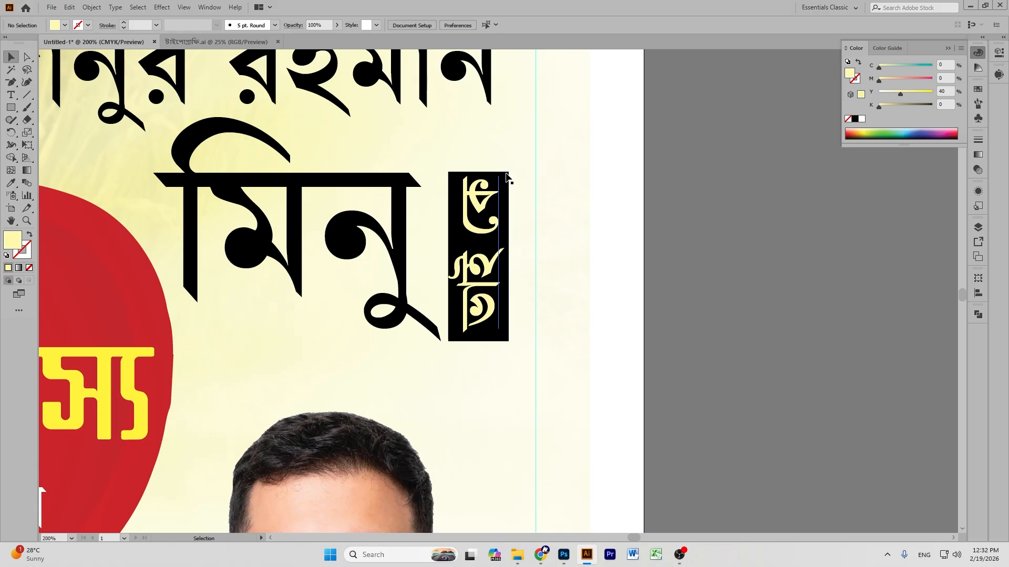
left_click(506, 178)
left_click(430, 187)
left_click(453, 180)
left_click_drag(526, 235, 604, 240)
left_click(743, 210)
Recolour the small black box deep green with the CMYK sliders.
left_click_drag(457, 210, 460, 210)
left_click_drag(902, 104, 895, 105)
left_click_drag(903, 68, 997, 66)
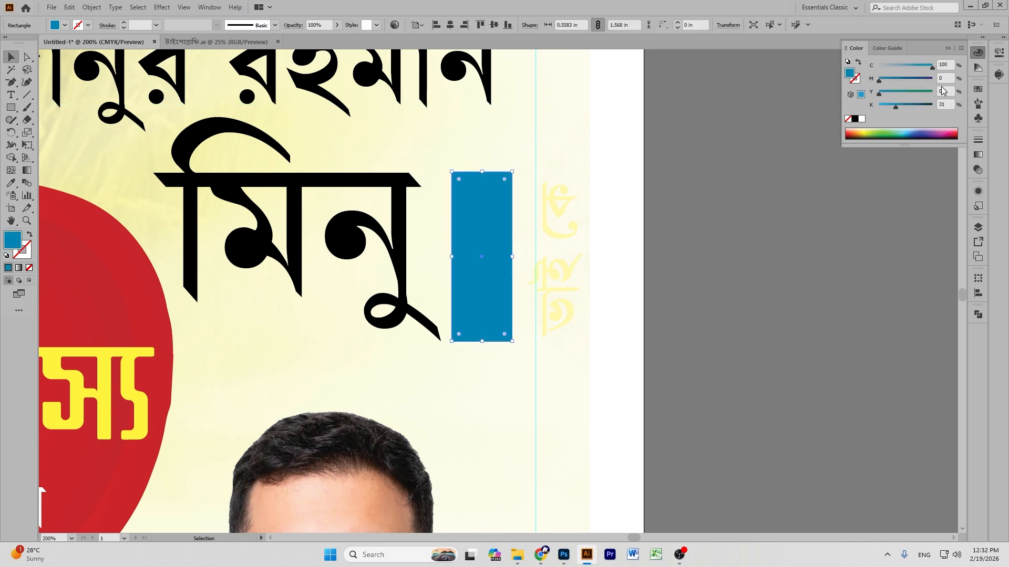
left_click_drag(895, 107, 738, 118)
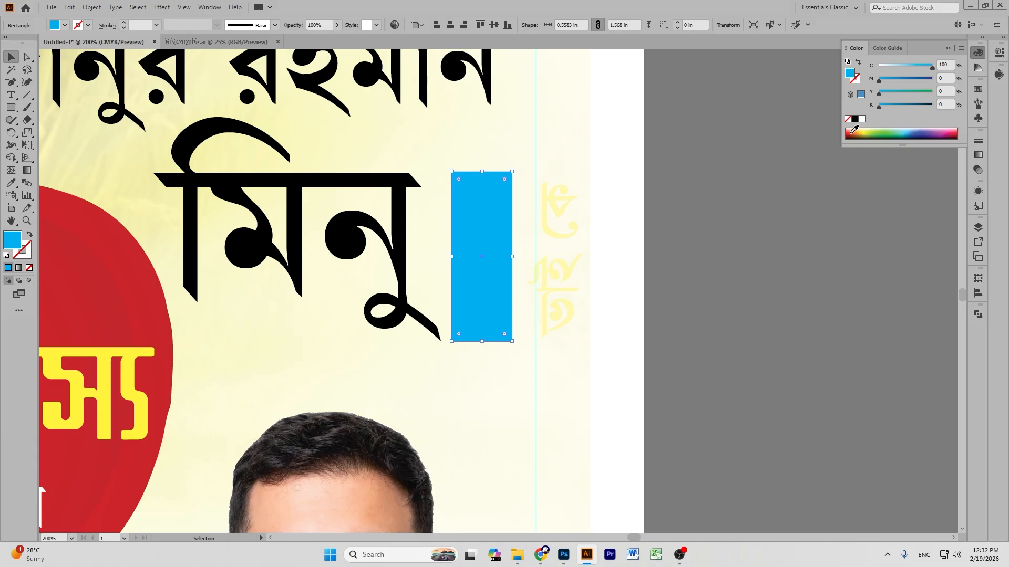
mouse_move(879, 93)
left_mouse_down()
mouse_move(935, 91)
mouse_move(891, 106)
left_mouse_up()
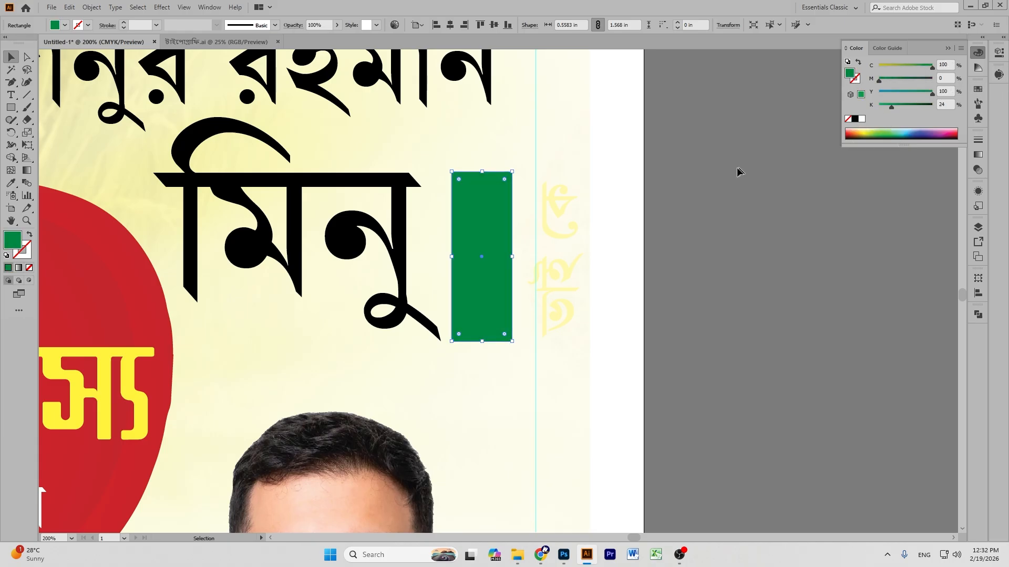
left_click(620, 199)
Move the vertical text back onto the green box and make it bright yellow (Y 100).
left_click_drag(559, 223, 481, 219)
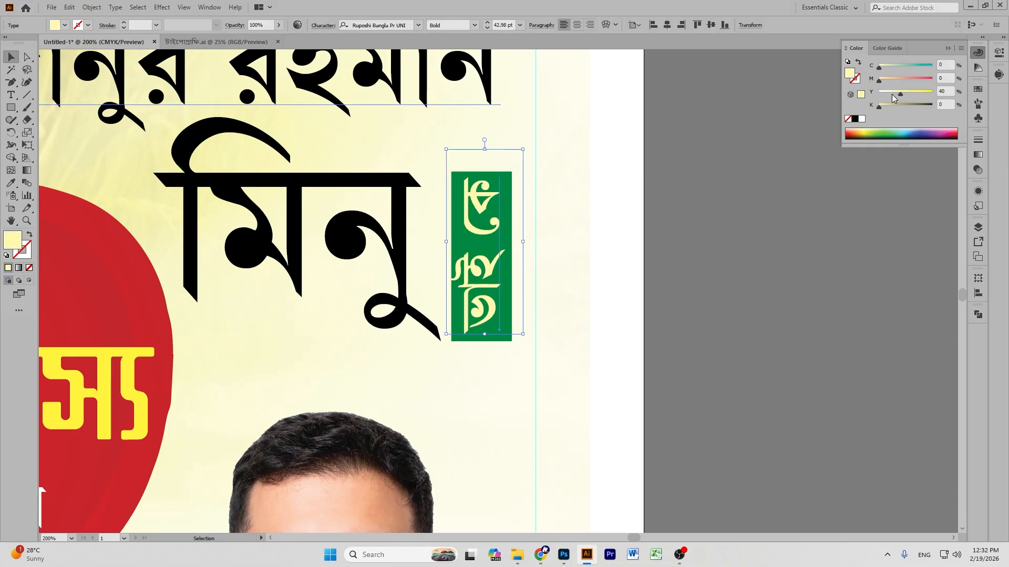
left_click_drag(909, 93, 940, 94)
left_click(771, 148)
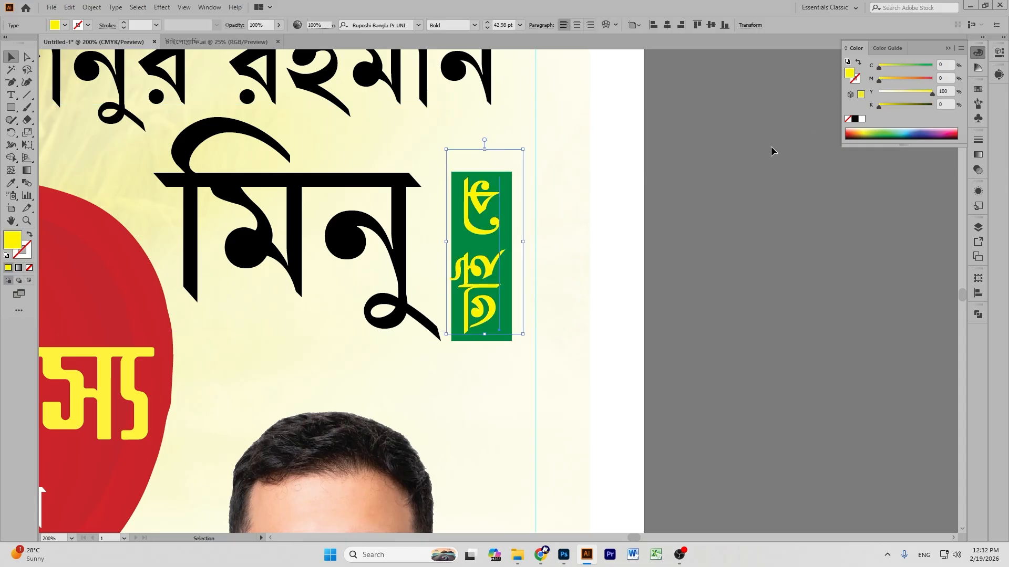
Give the word মিনু an orange fill.
left_click(237, 175)
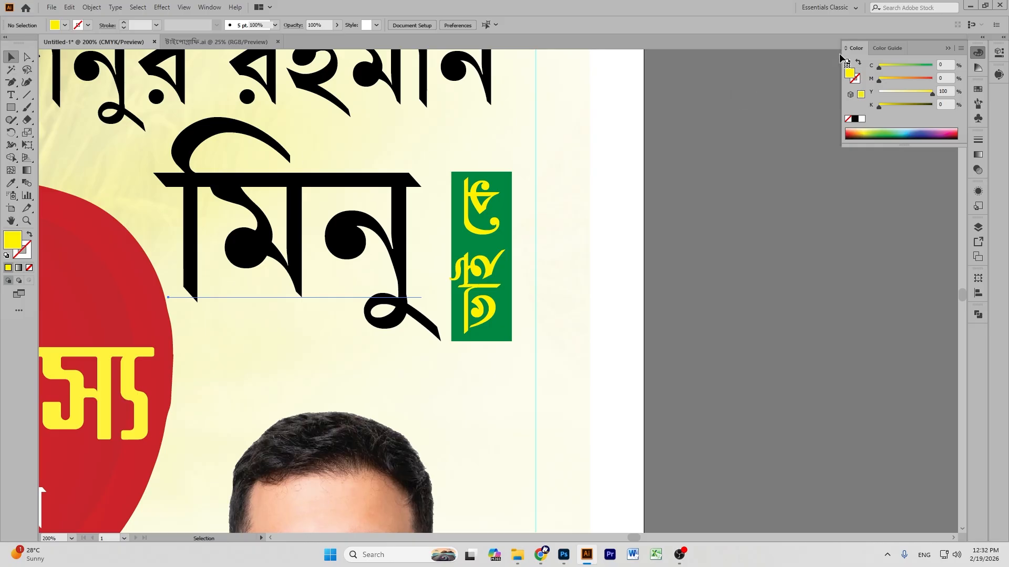
left_click(856, 132)
left_click_drag(909, 79, 932, 79)
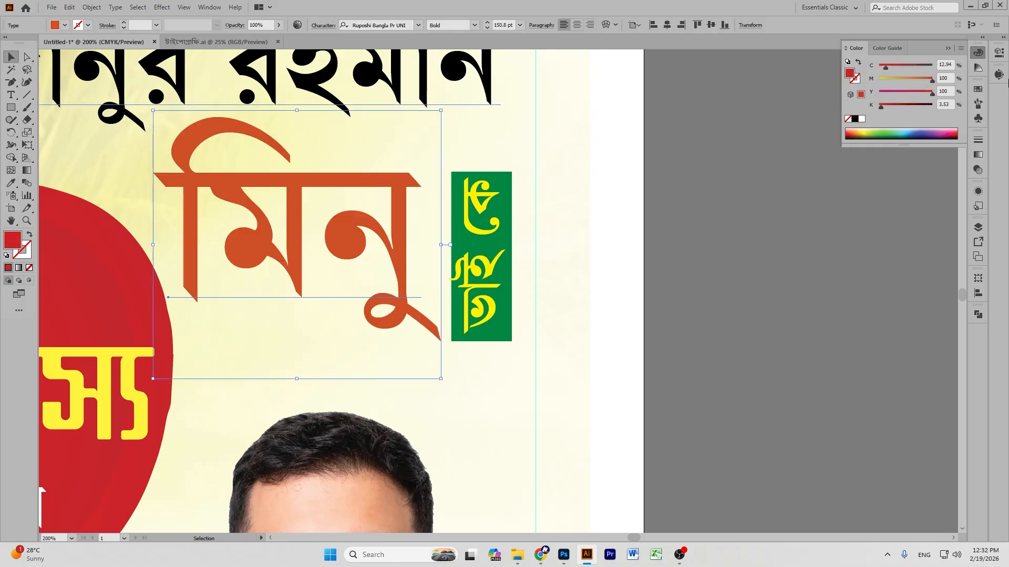
left_click(921, 78)
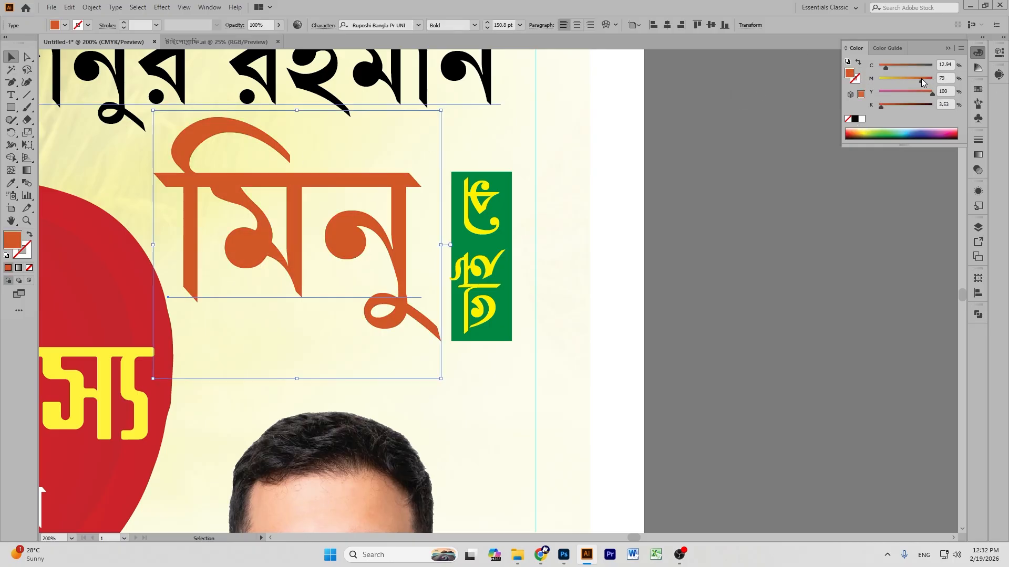
left_click_drag(915, 79, 916, 79)
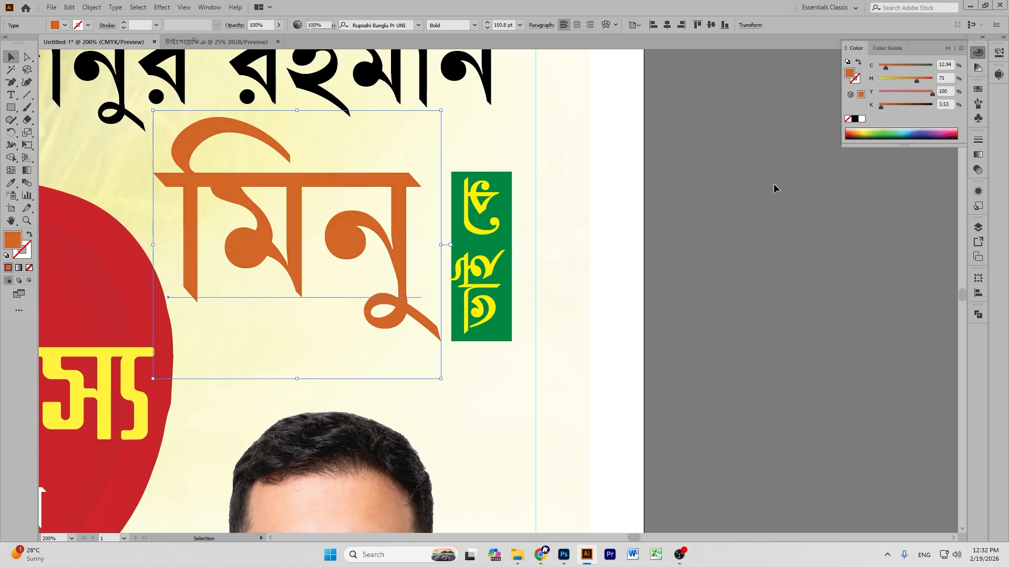
left_click(773, 184)
key("ctrl+1")
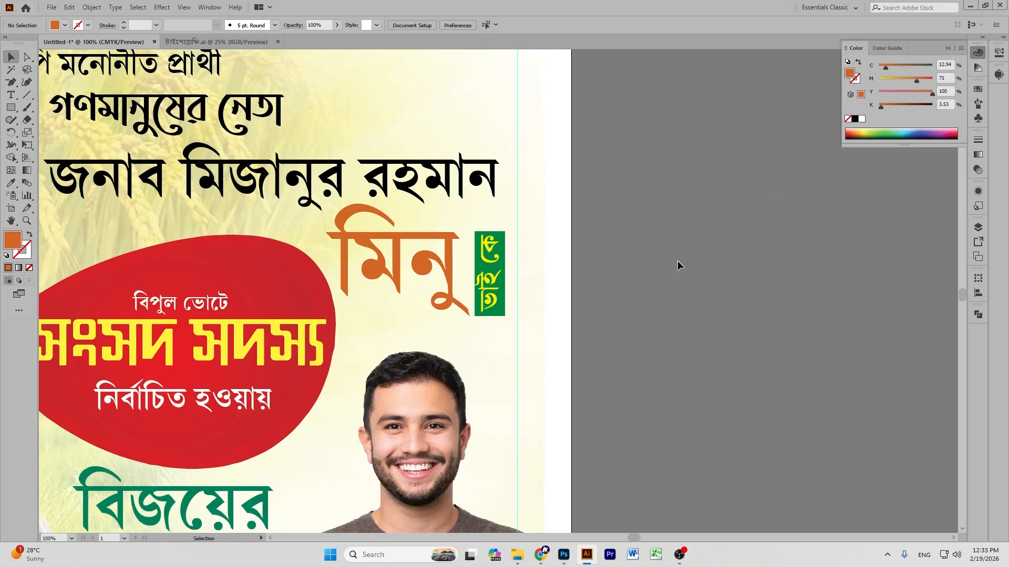
scroll(676, 259, "up", 1)
left_click(394, 223)
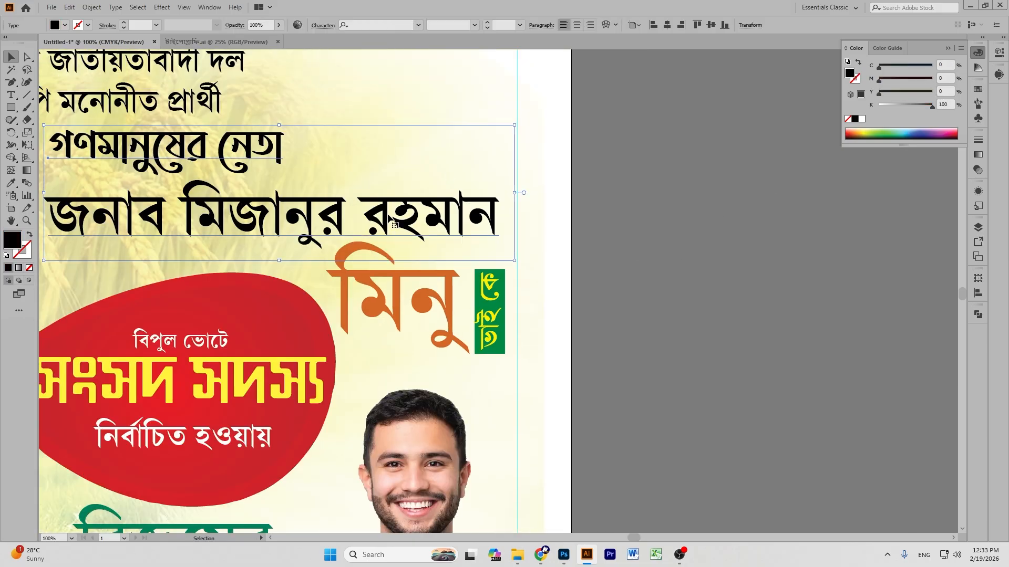
triple_click(388, 218)
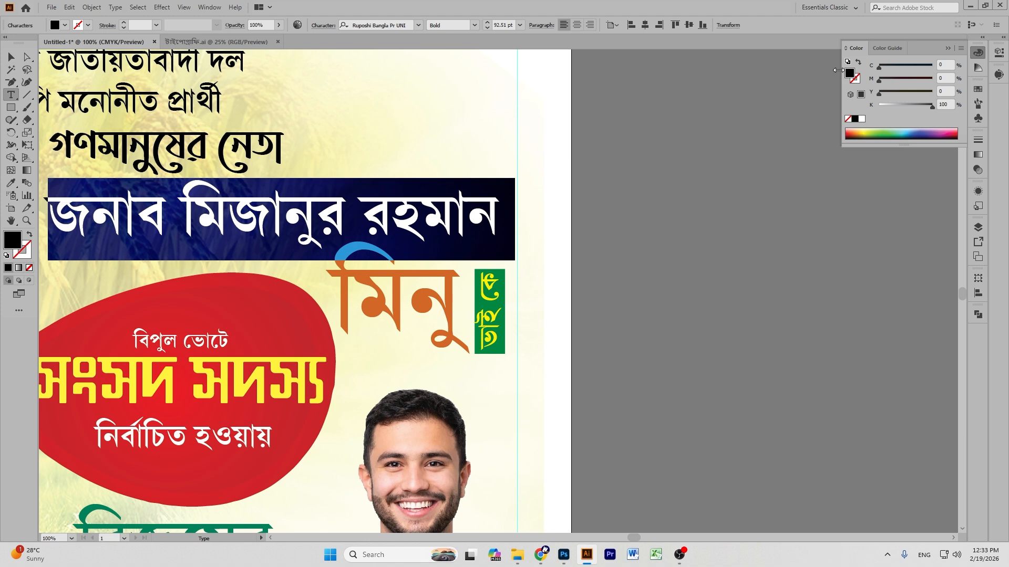
left_click(854, 133)
left_click_drag(890, 67, 790, 75)
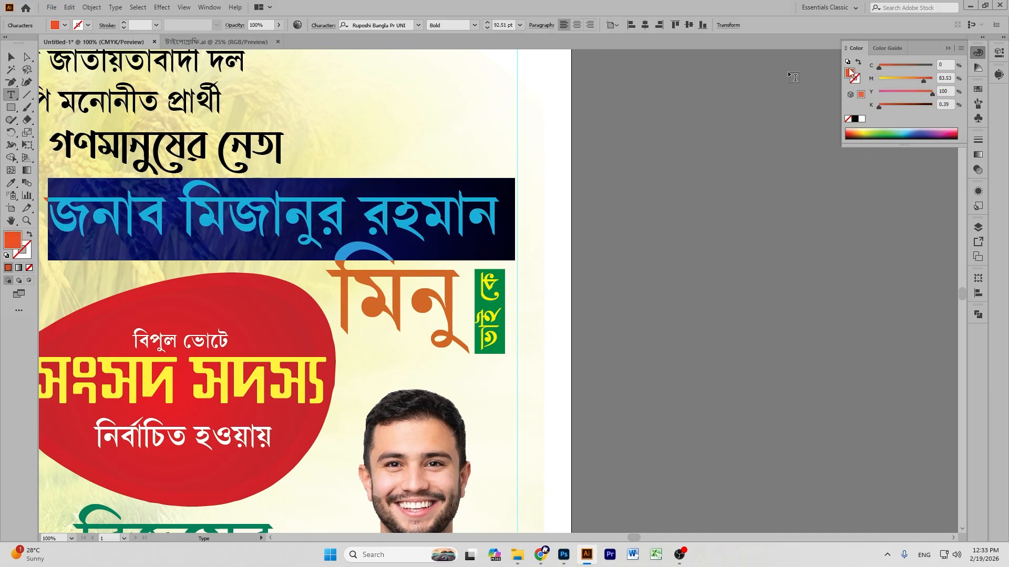
left_click_drag(925, 84, 934, 80)
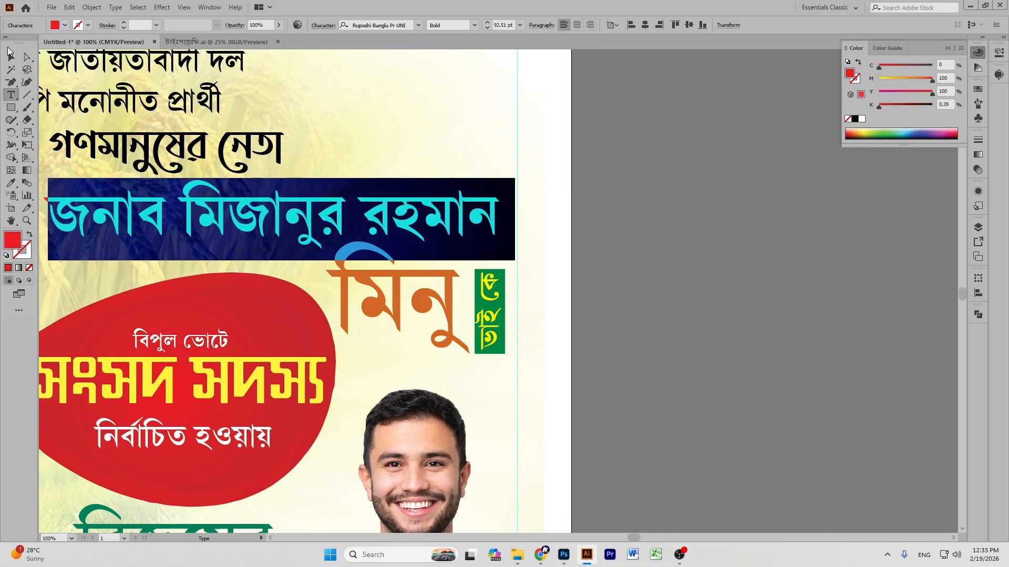
left_click(10, 54)
Zoom out and pan to bring the top of the poster into view.
left_click(698, 247)
key("p")
key("ctrl+minus")
key("ctrl+minus")
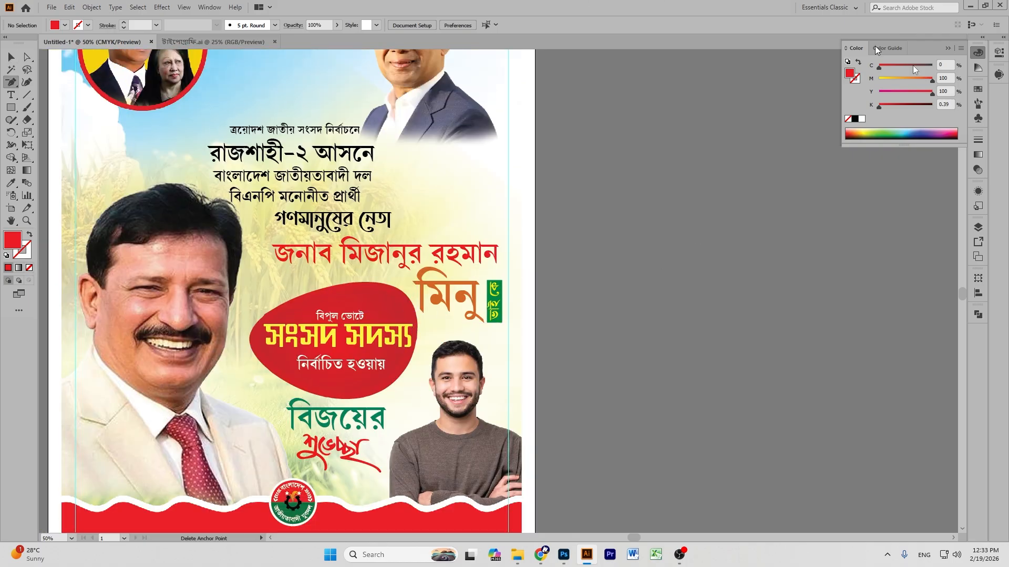
left_click(11, 221)
left_click_drag(403, 63, 524, 172)
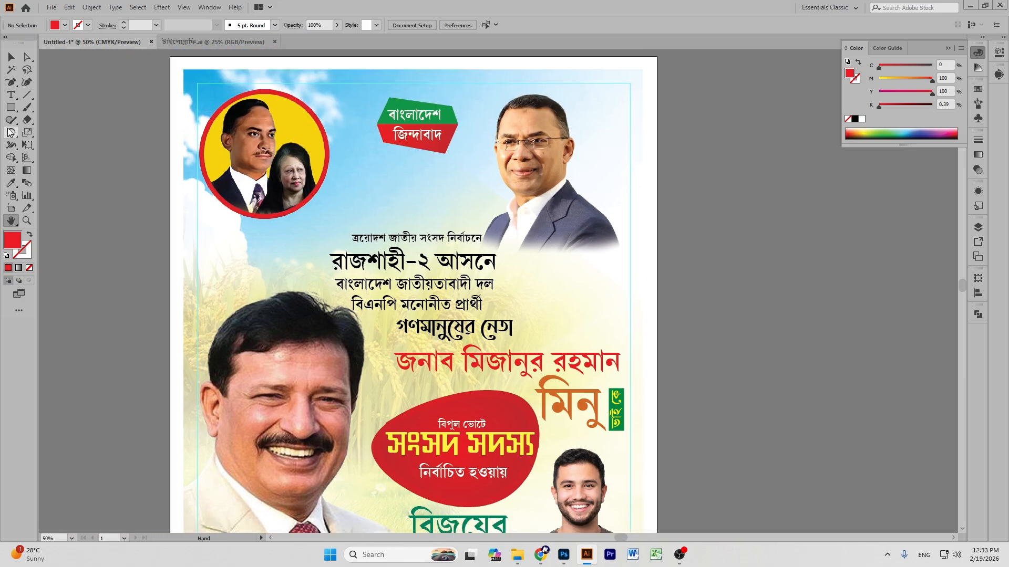
Colour the line রাজশাহী-২ আসনে red.
left_click(11, 56)
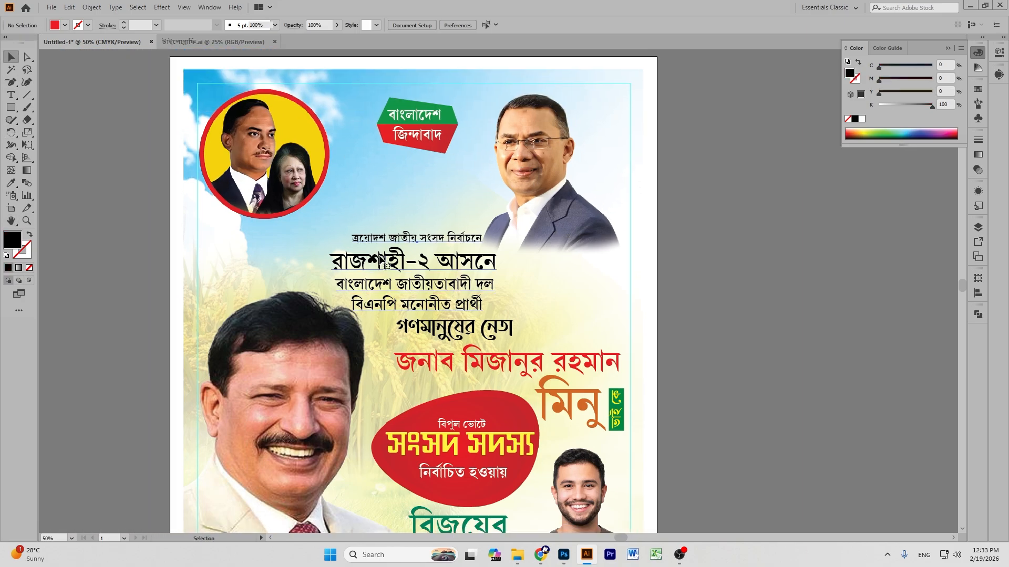
triple_click(379, 261)
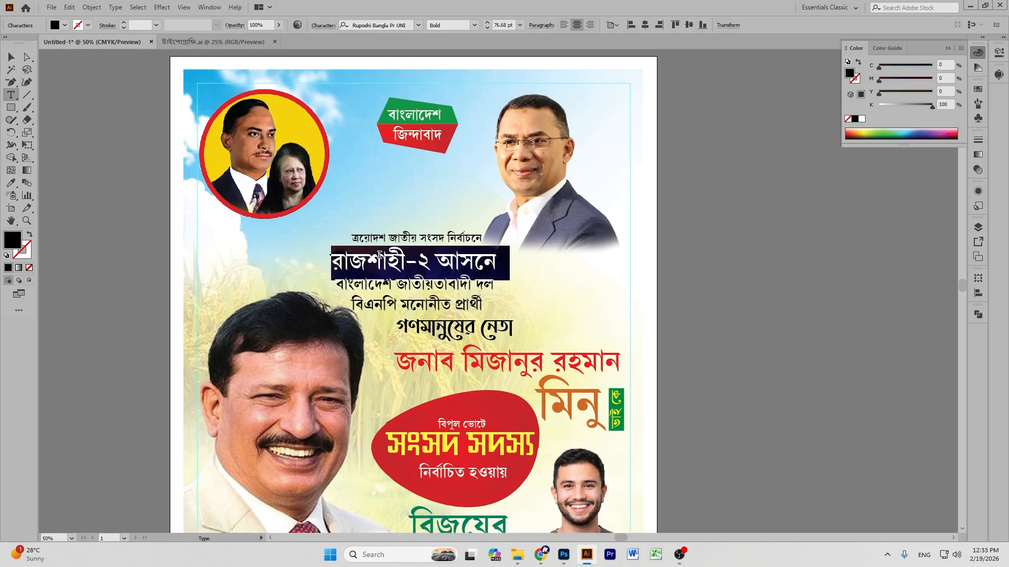
left_click(854, 131)
left_click(932, 90)
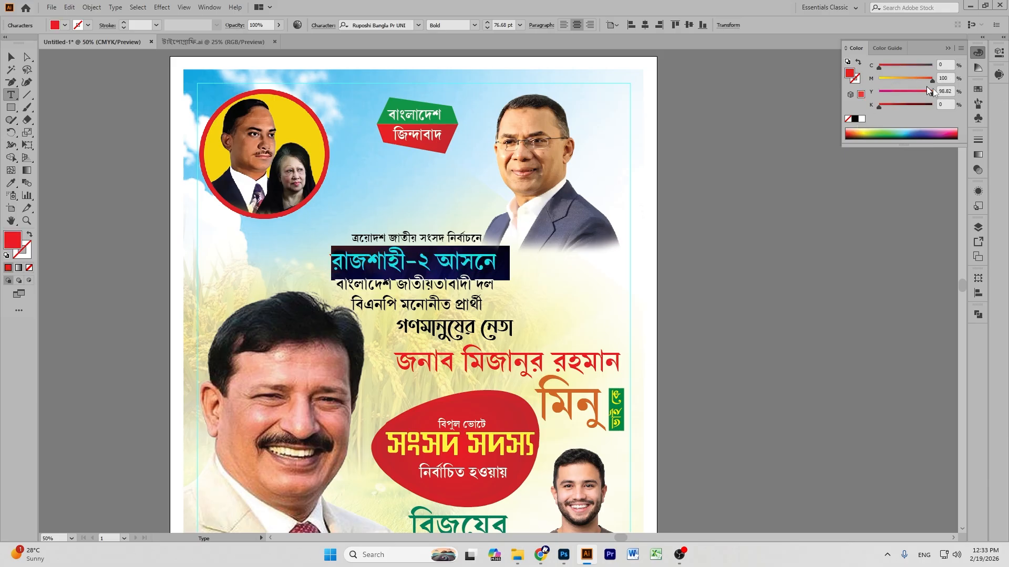
Colour the line বাংলাদেশ জাতীয়তাবাদী দল dark green using the C and M sliders.
triple_click(381, 284)
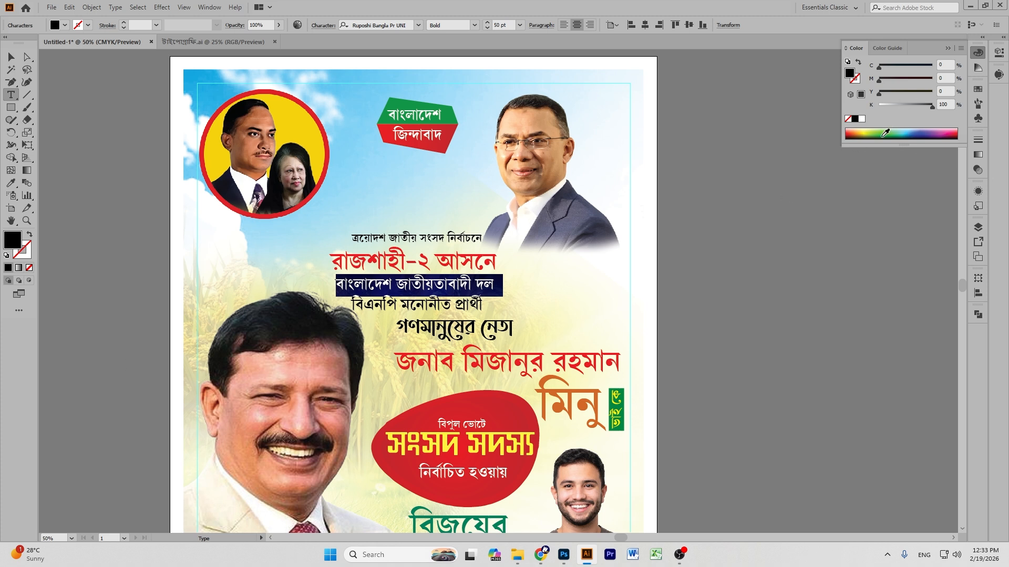
left_click(885, 133)
left_click_drag(920, 66, 933, 66)
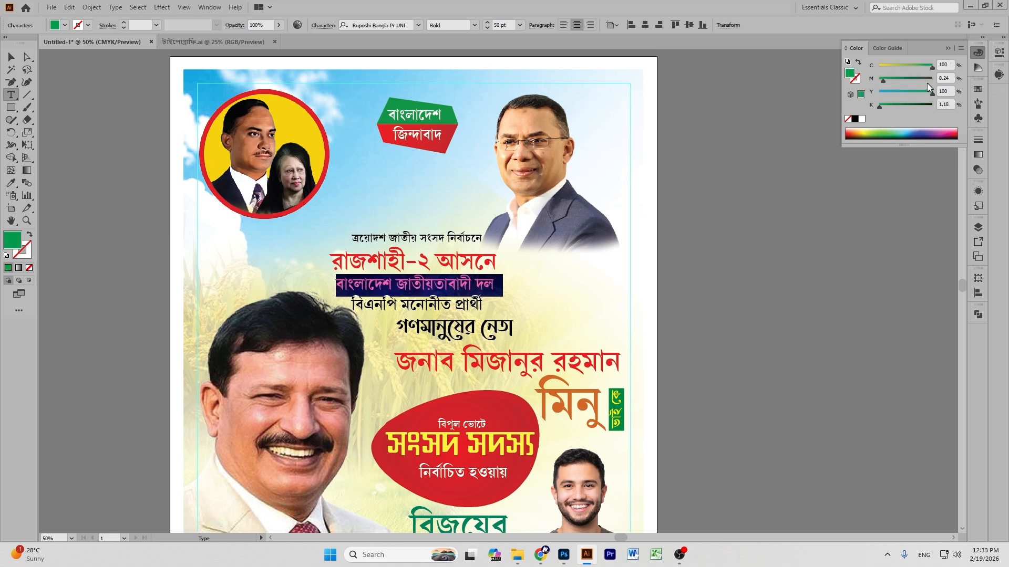
left_click(893, 77)
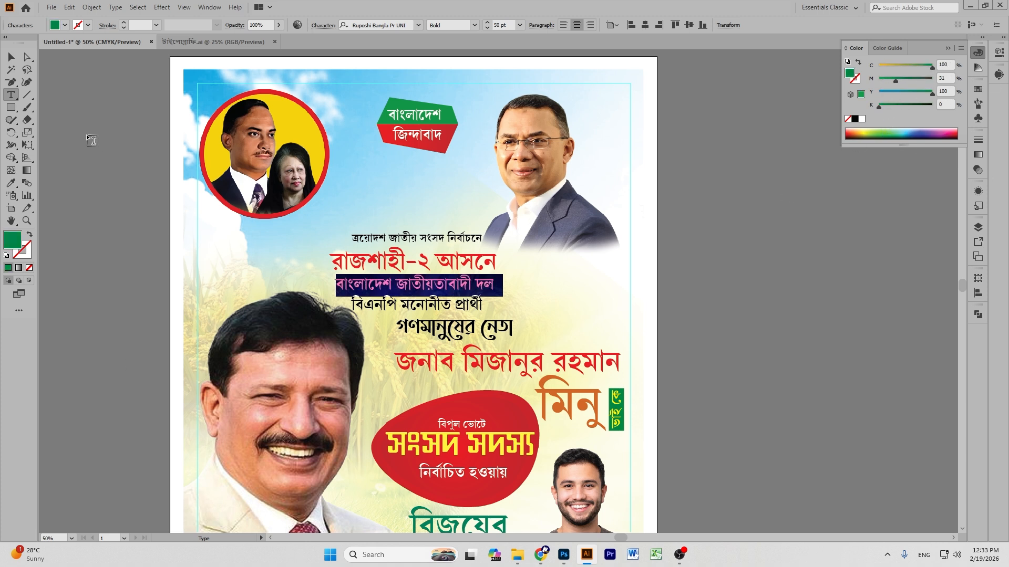
left_click(11, 56)
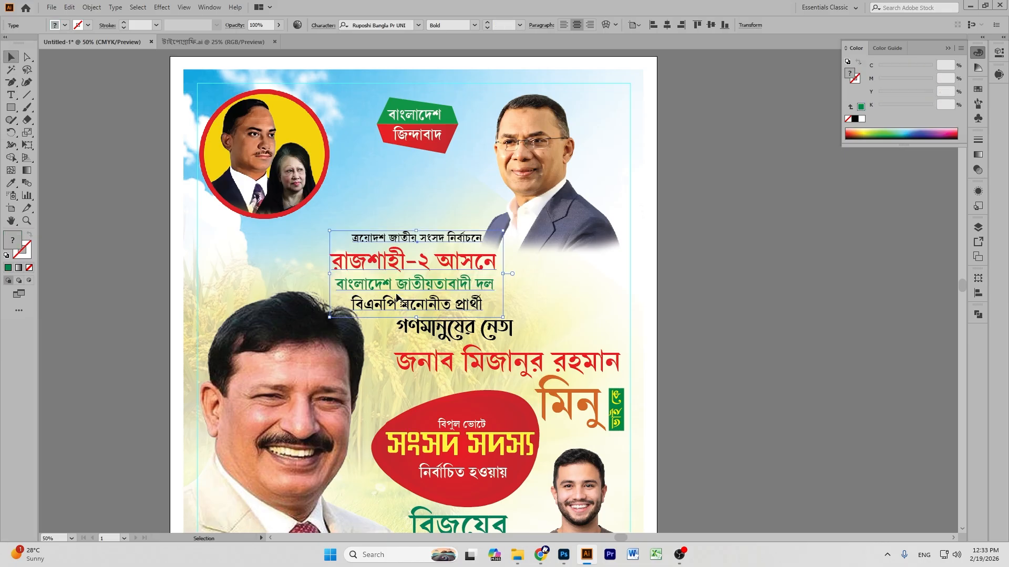
left_click(762, 285)
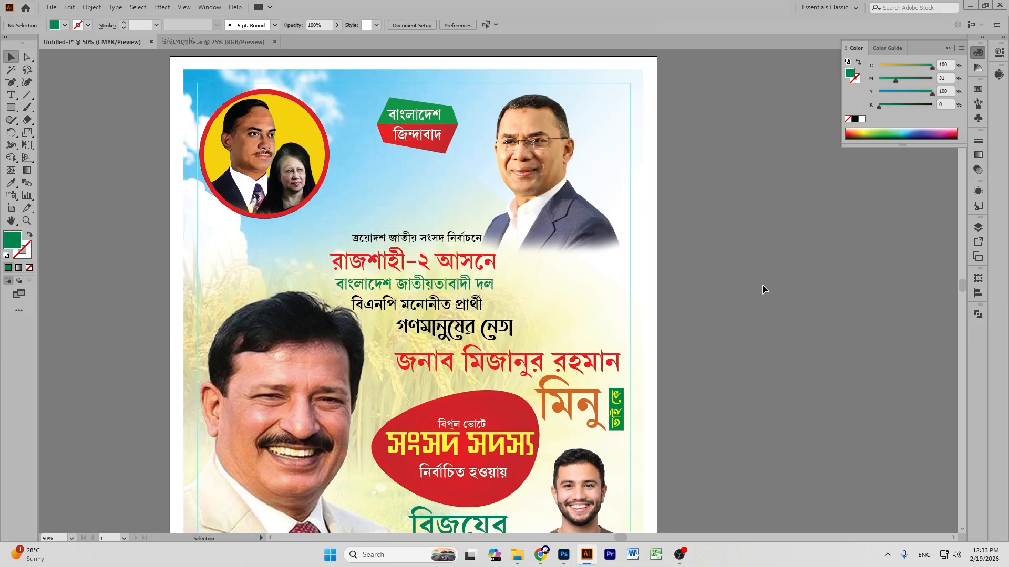
Pan across to bring the second poster's top header into view.
scroll(732, 277, "down", 5)
scroll(733, 275, "down", 2)
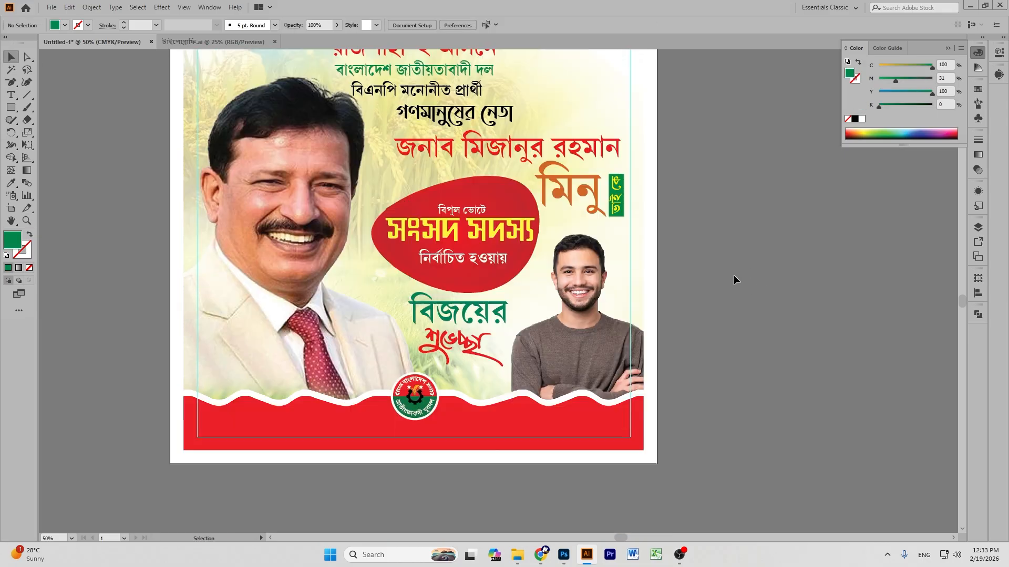
scroll(733, 275, "down", 2)
scroll(736, 273, "up", 1)
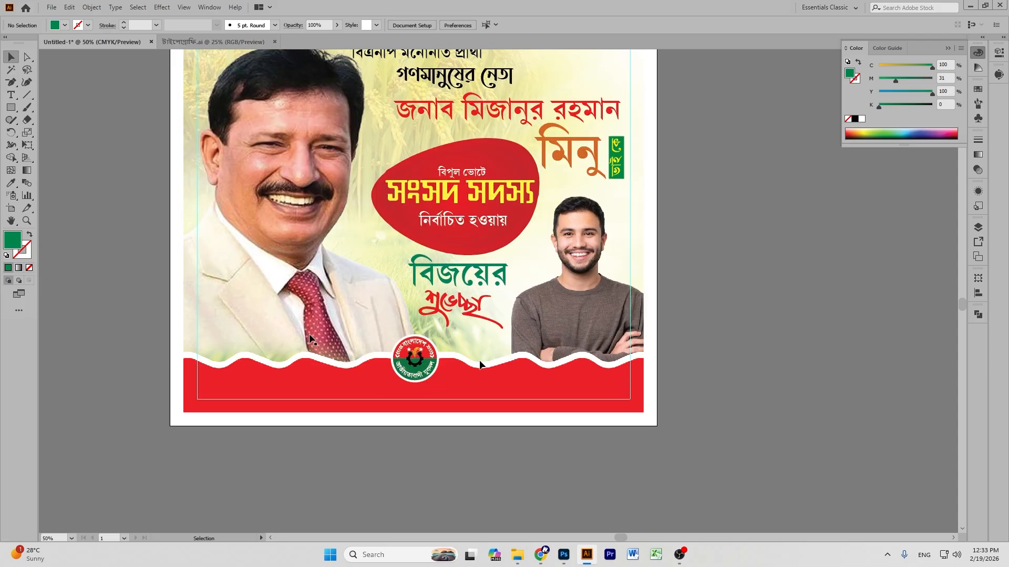
left_click(11, 221)
left_click_drag(356, 266, 550, 200)
left_click_drag(385, 203, 993, 292)
left_click_drag(399, 204, 893, 237)
left_click_drag(473, 210, 818, 93)
left_click_drag(363, 221, 353, 304)
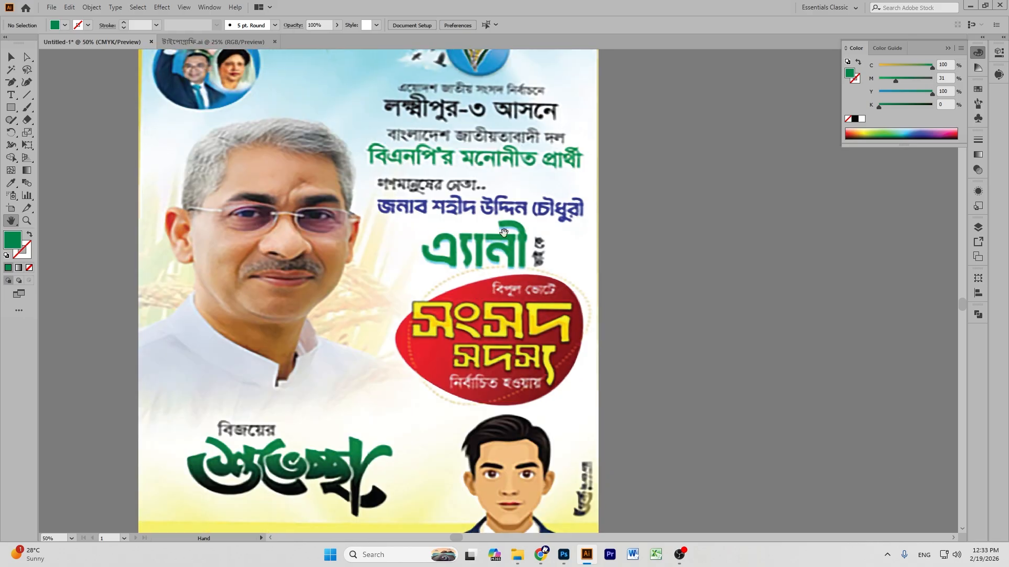
left_click_drag(523, 132, 534, 266)
left_click_drag(646, 258, 137, 205)
left_click_drag(641, 236, 103, 145)
left_click_drag(527, 231, 226, 182)
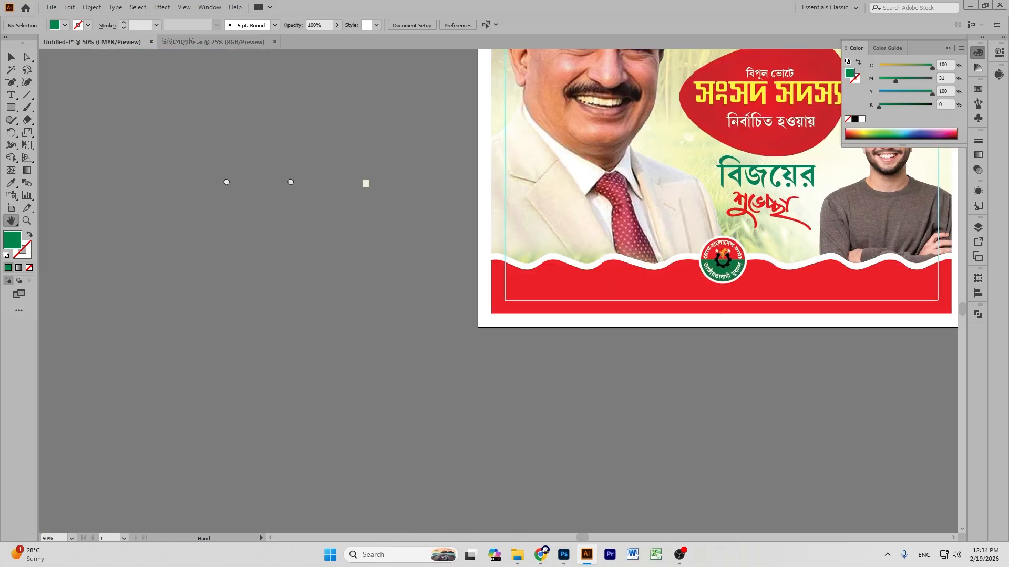
left_click_drag(735, 177, 330, 145)
left_click_drag(485, 139, 592, 318)
left_click_drag(464, 71, 530, 261)
mouse_move(529, 218)
left_mouse_down()
mouse_move(519, 256)
mouse_move(528, 229)
left_mouse_up()
Move the বাংলাদেশ জিন্দাবাদ badge lower, just above the heading lines.
key("v")
left_click(491, 171)
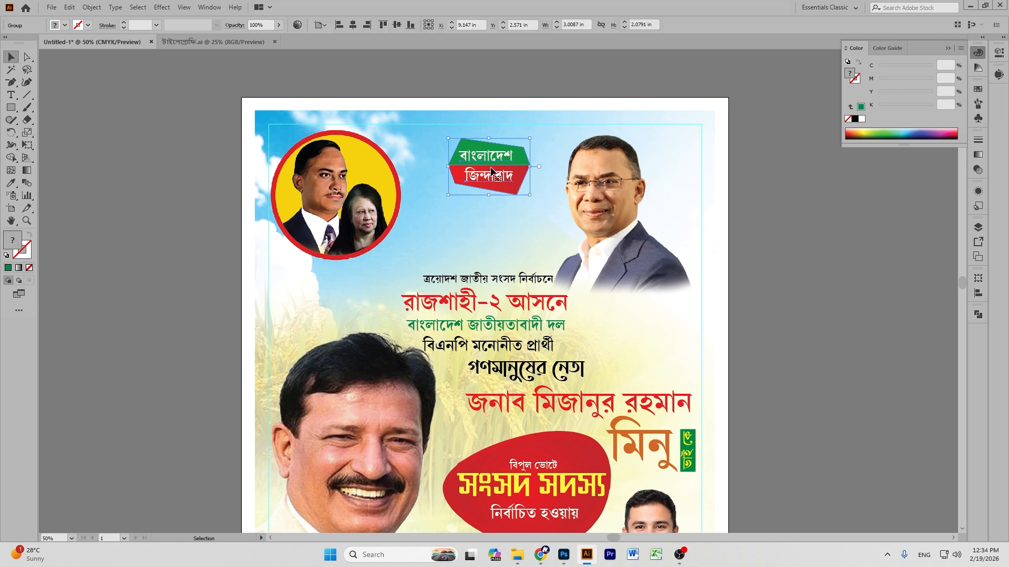
left_click_drag(490, 170, 495, 200)
left_click(416, 261)
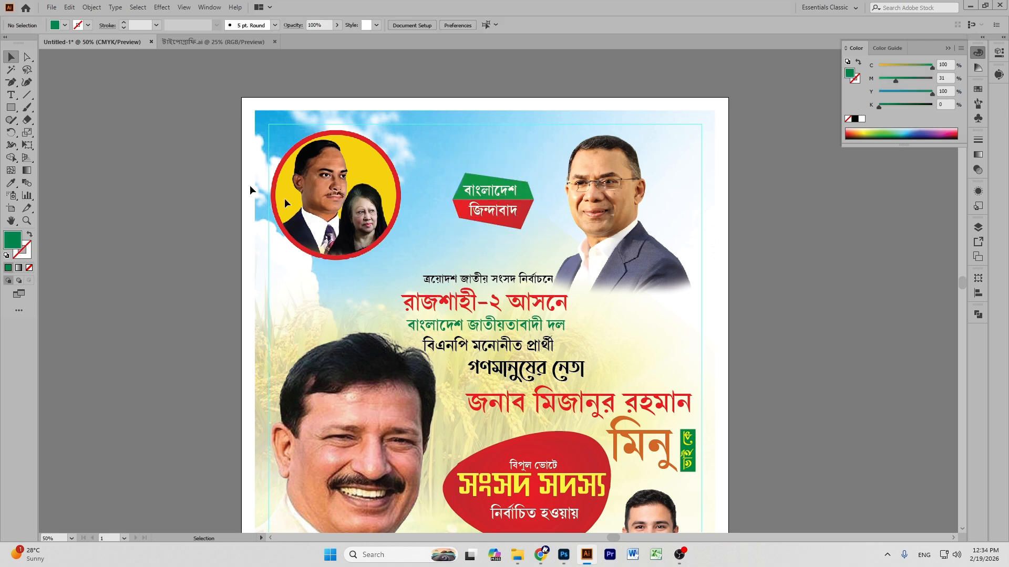
left_click_drag(10, 95, 42, 95)
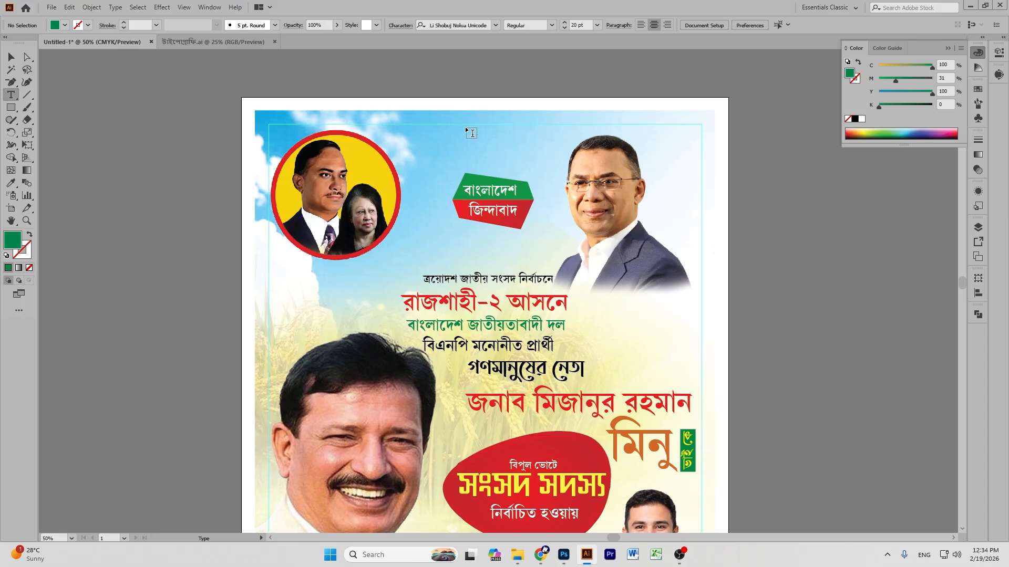
Add a text line near the top reading বিসমিল্লাহির রাহমানির রাহিম.
left_click(464, 133)
left_click(11, 56)
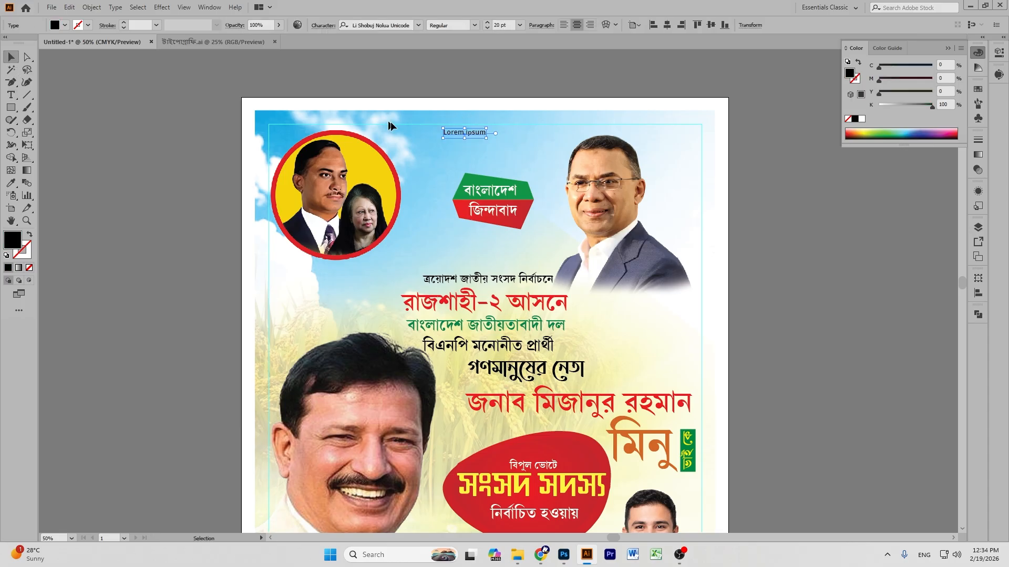
left_click_drag(487, 141, 520, 147)
triple_click(497, 139)
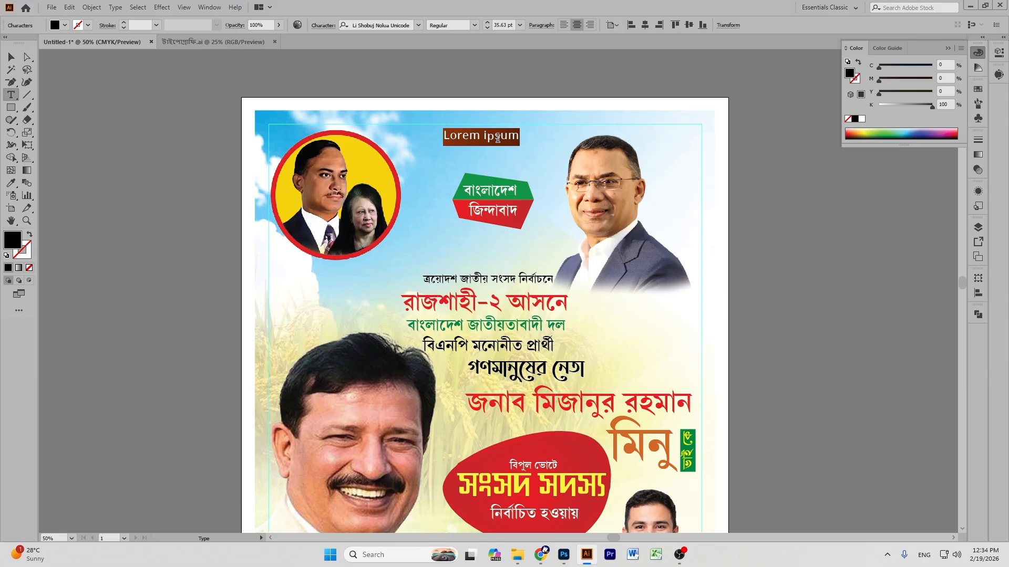
key("BackSpace")
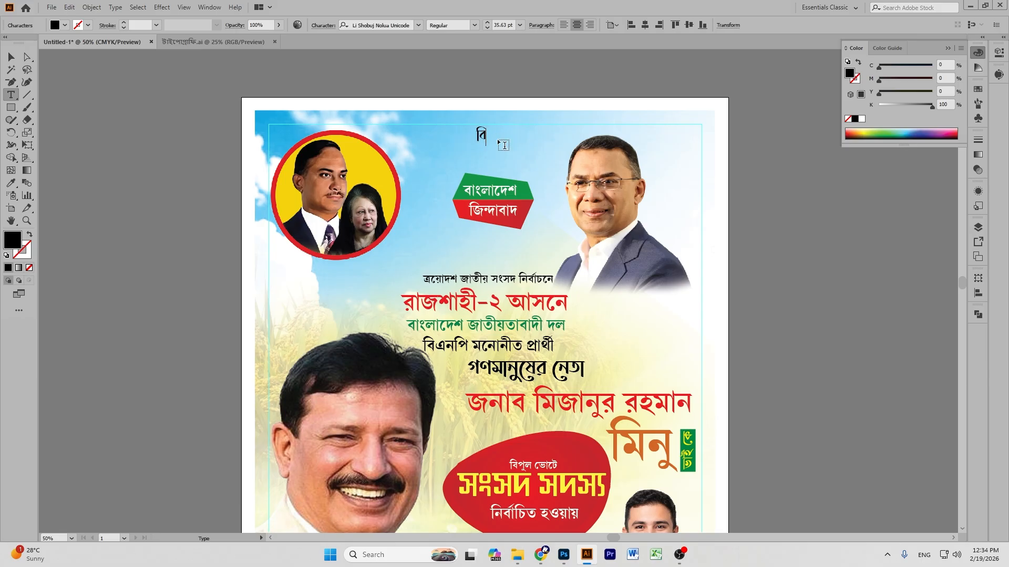
type("বিসমিল্লা")
key("BackSpace")
type("াহির রাহমানির ")
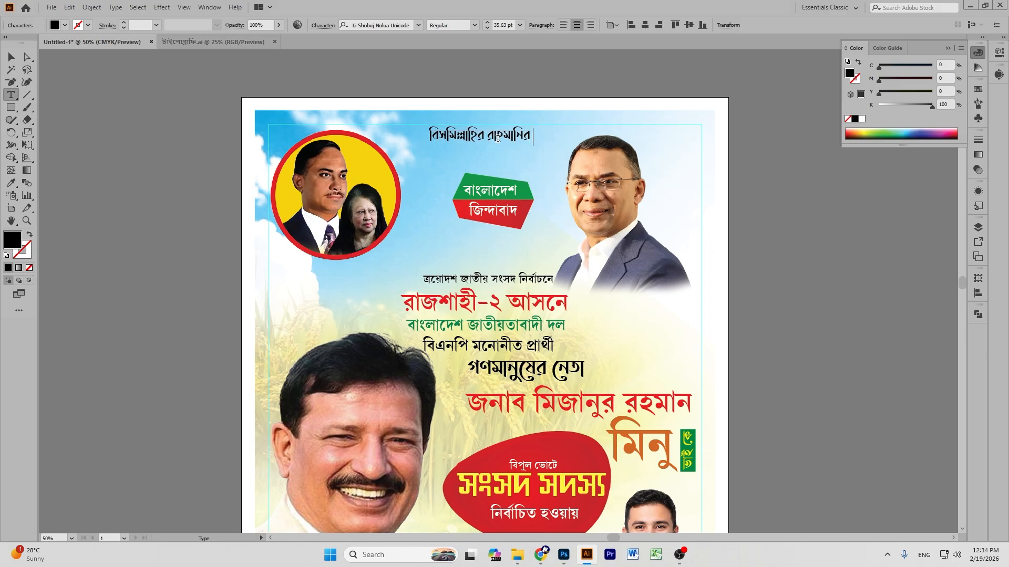
type("রাহিম")
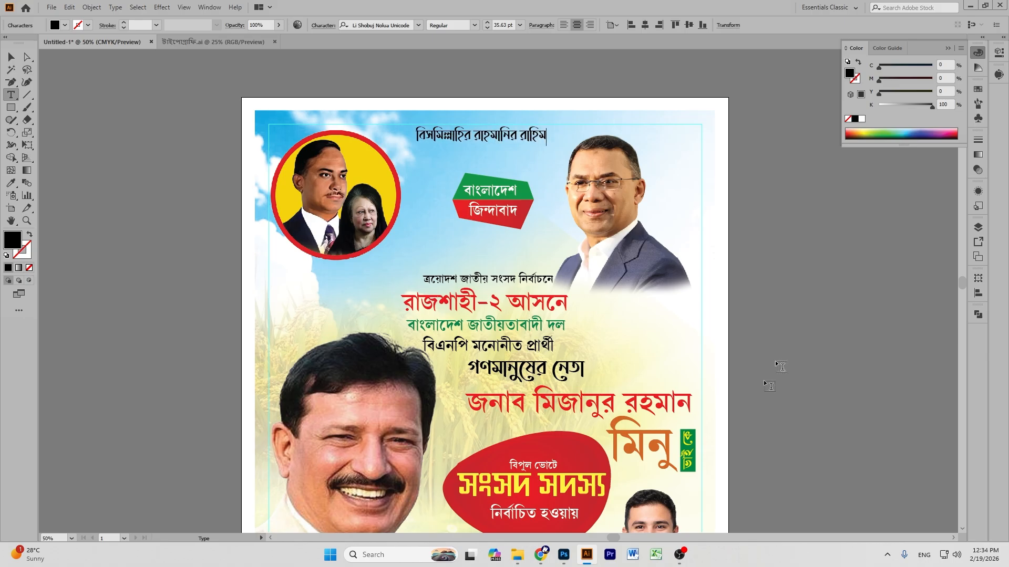
Centre the Bismillah header, enlarge it to 43 pt, and nudge the badge slightly up.
left_click(10, 57)
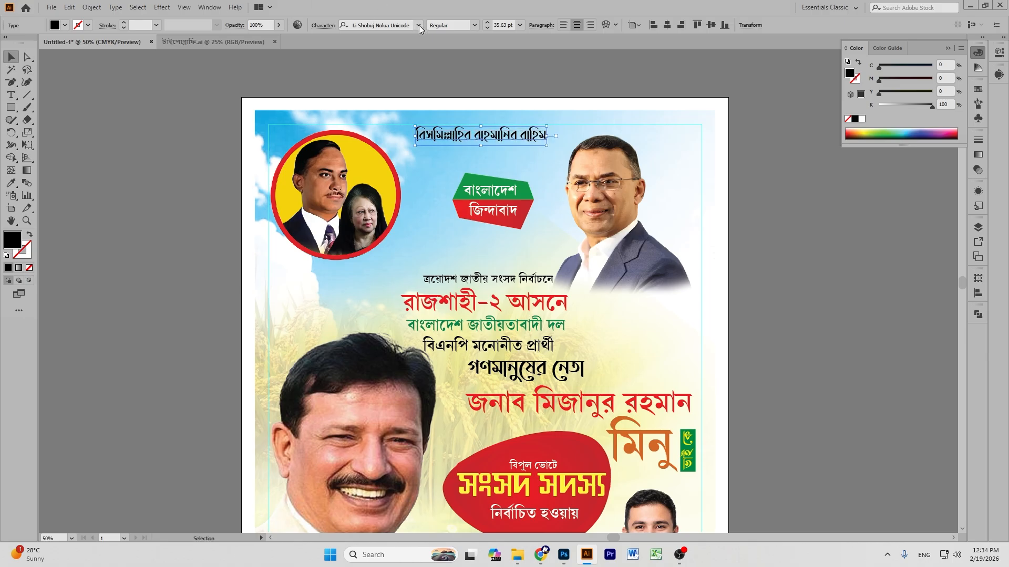
left_click(11, 183)
left_click(479, 282)
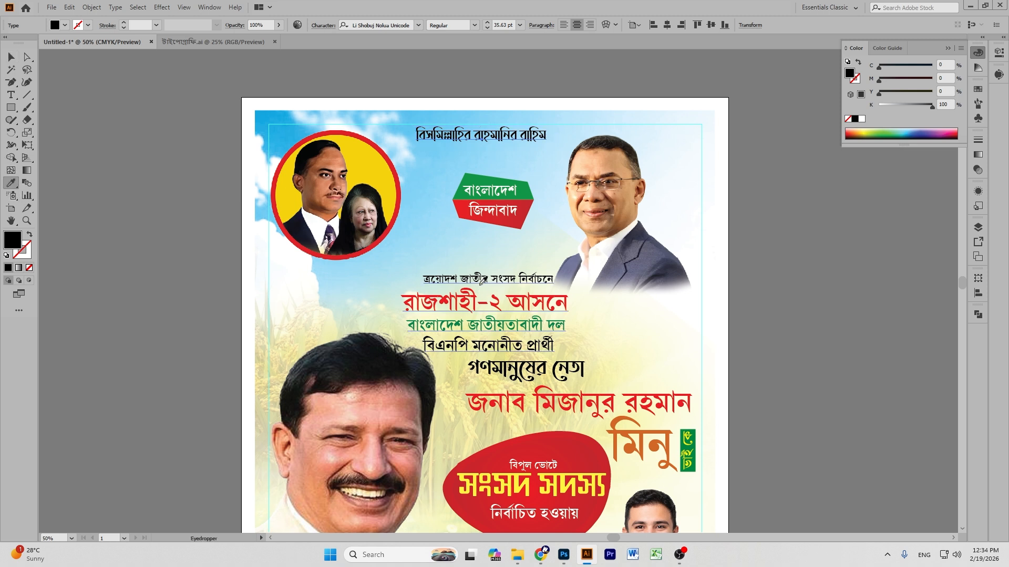
key("ctrl+z")
left_click(11, 57)
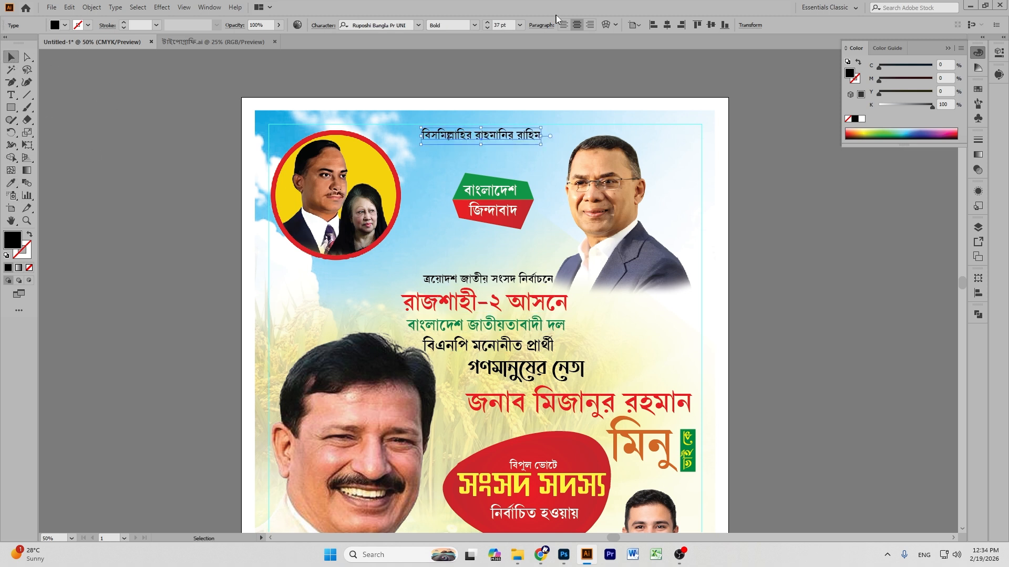
left_click(667, 24)
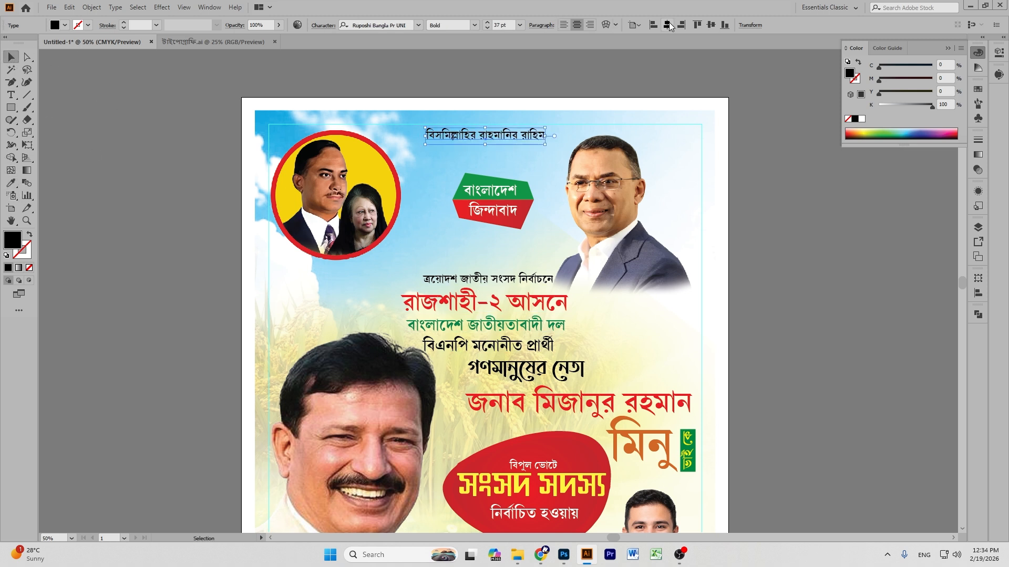
left_click(488, 23)
left_click(487, 22)
left_click(488, 23)
left_click(487, 22)
left_click(488, 23)
left_click(487, 22)
left_click(545, 79)
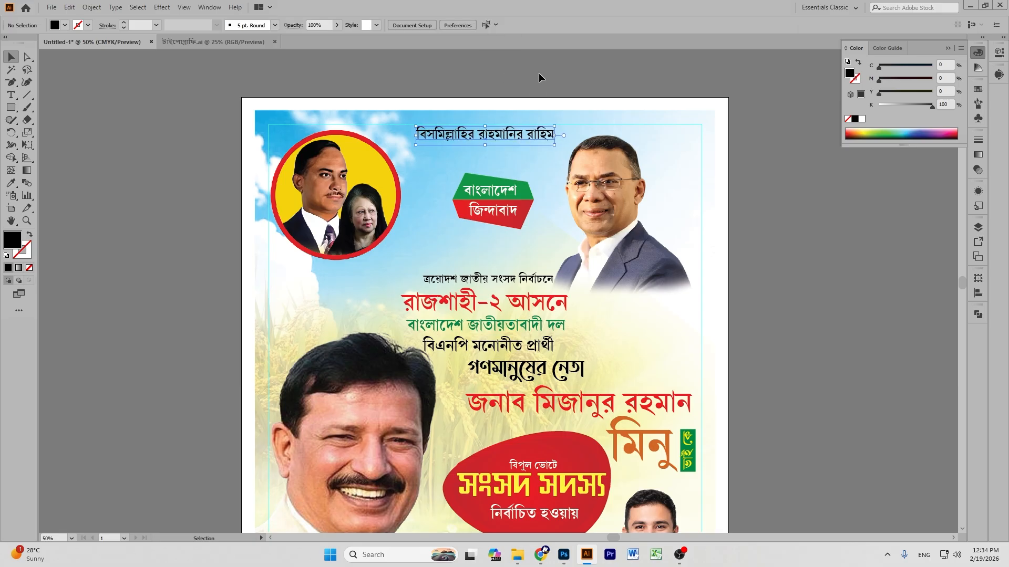
scroll(543, 74, "down", 1)
left_click_drag(502, 149, 494, 137)
Copy the orange মিনু heading down onto the red footer band.
left_click(849, 225)
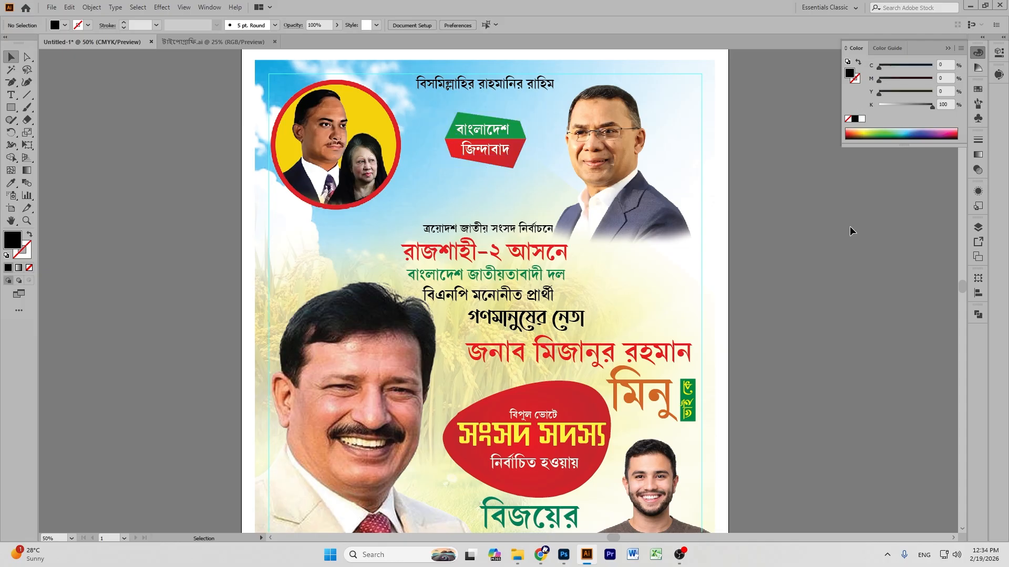
scroll(841, 226, "down", 5)
scroll(834, 226, "up", 2)
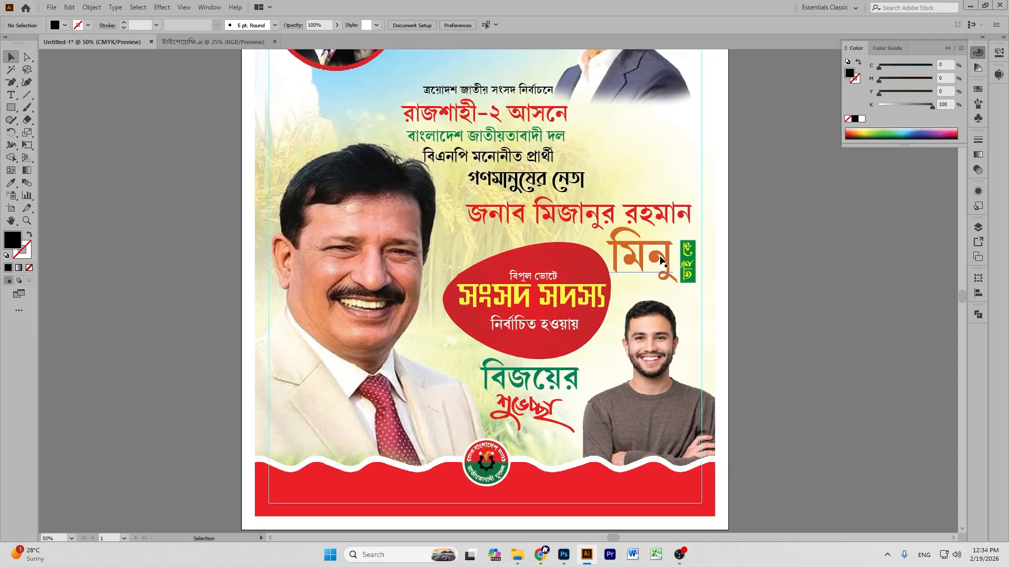
scroll(537, 179, "up", 2)
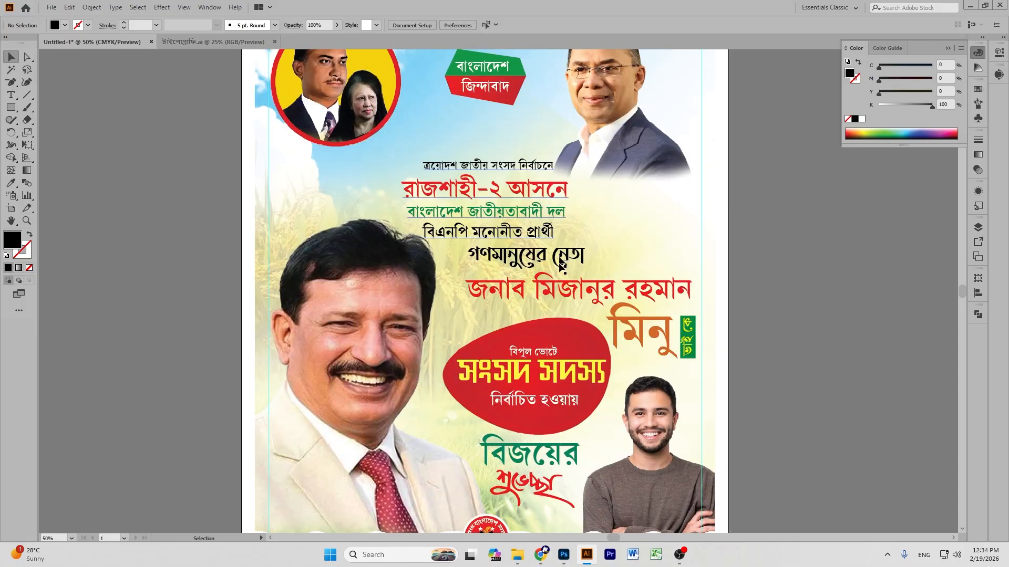
left_click(634, 332)
scroll(634, 332, "down", 4)
left_click_drag(620, 182, 527, 421)
double_click(532, 421)
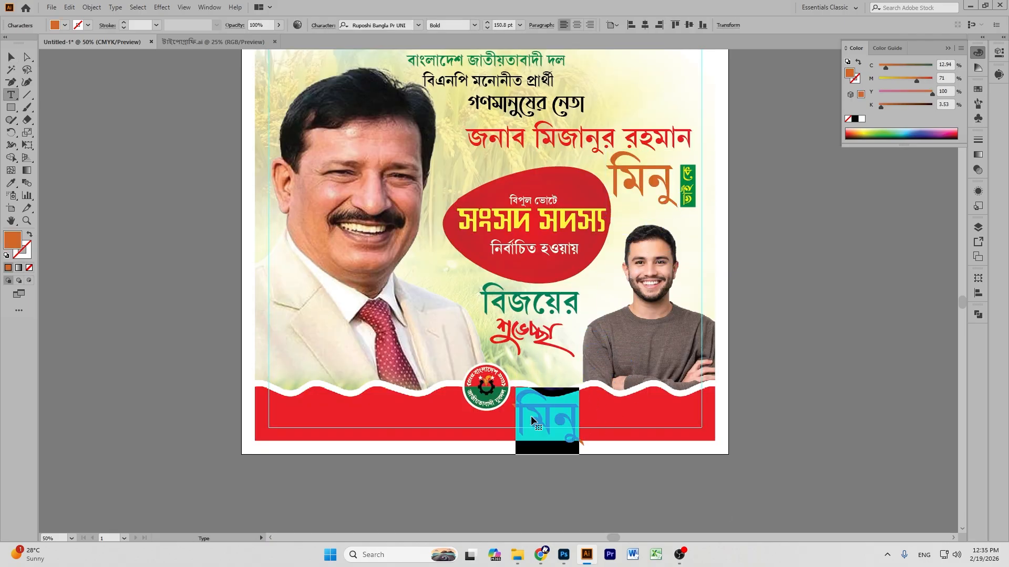
key("BackSpace")
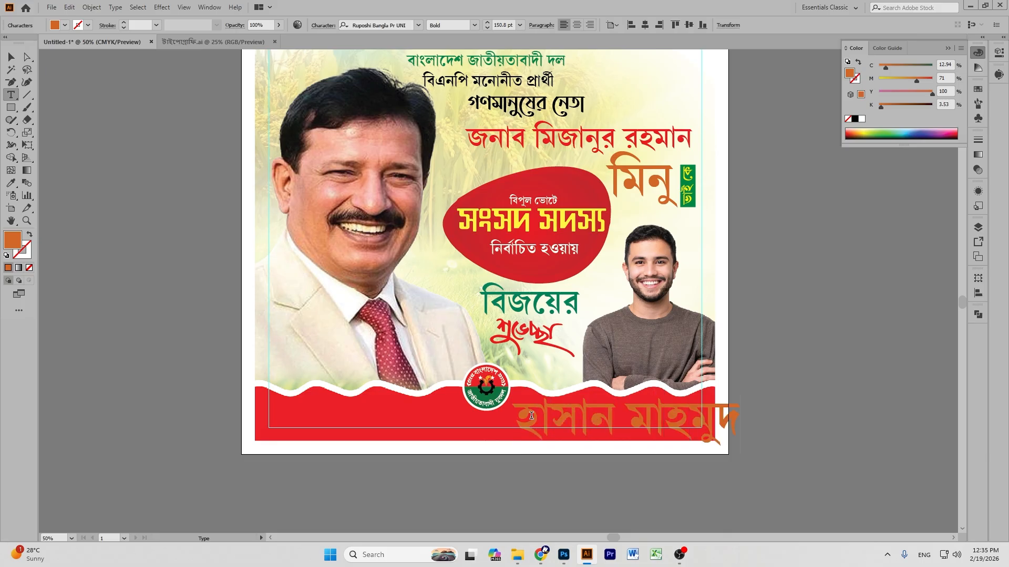
key("Escape")
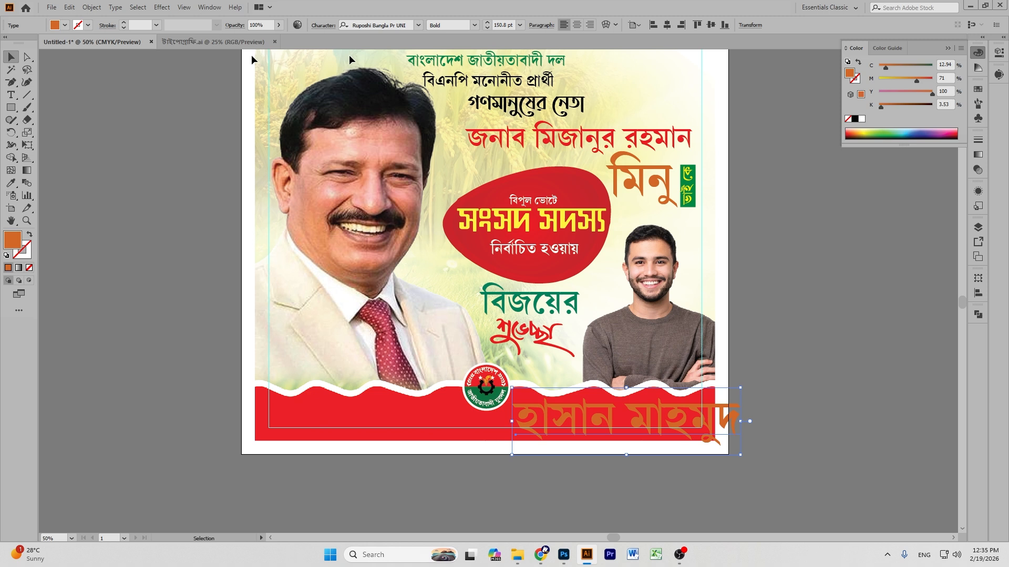
Make the footer name white and smaller, with the logo at the band's left.
left_click(861, 120)
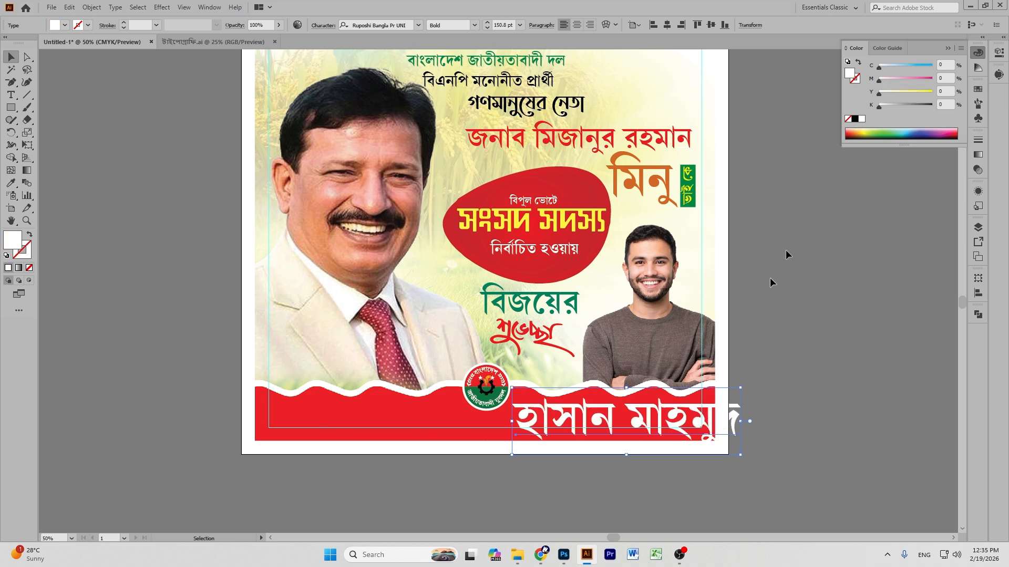
left_click_drag(628, 391, 328, 415)
left_click(815, 382)
left_click_drag(407, 419, 520, 417)
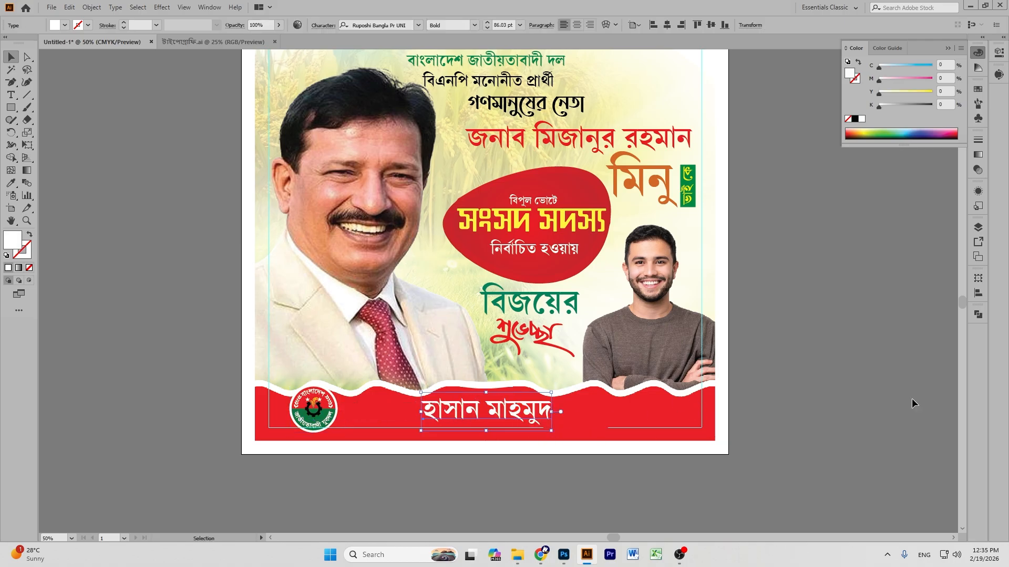
Nudge the name lower and enlarge the round party emblem to about 2.57 in.
key("ctrl+equal")
key("ctrl+equal")
key("ctrl+equal")
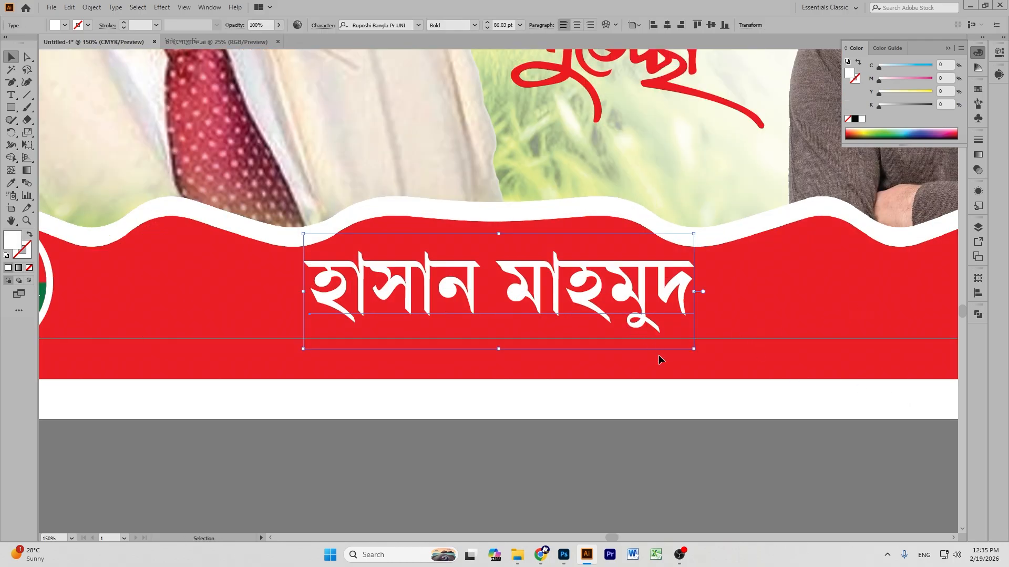
left_click_drag(625, 301, 625, 303)
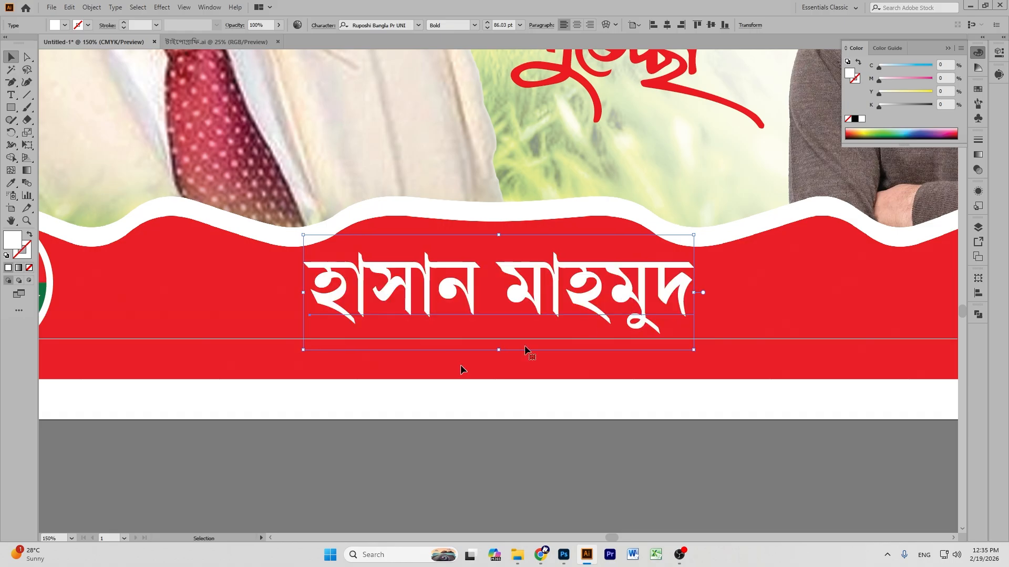
left_click(310, 448)
left_click_drag(108, 286, 231, 272)
left_click_drag(167, 194, 173, 162)
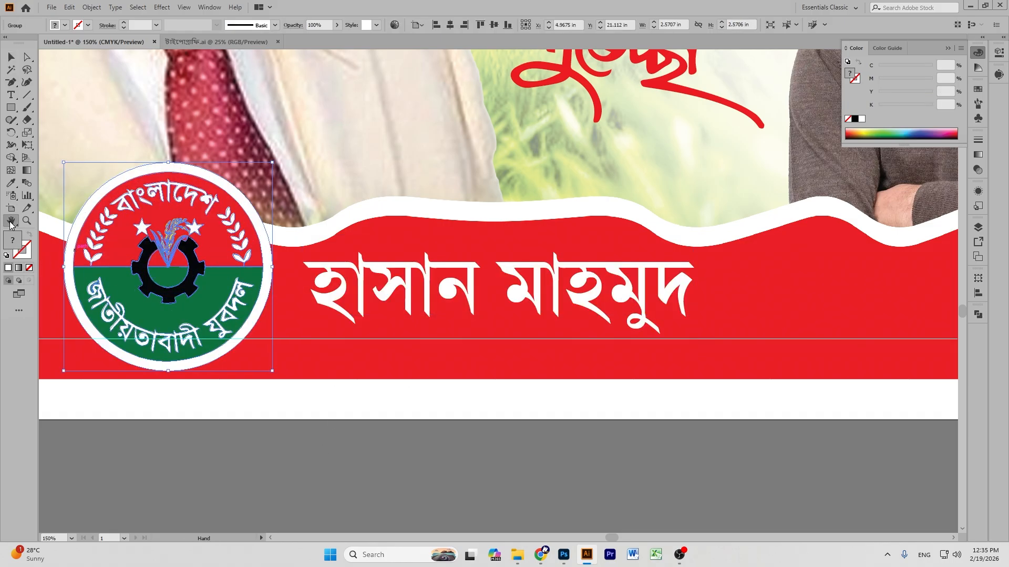